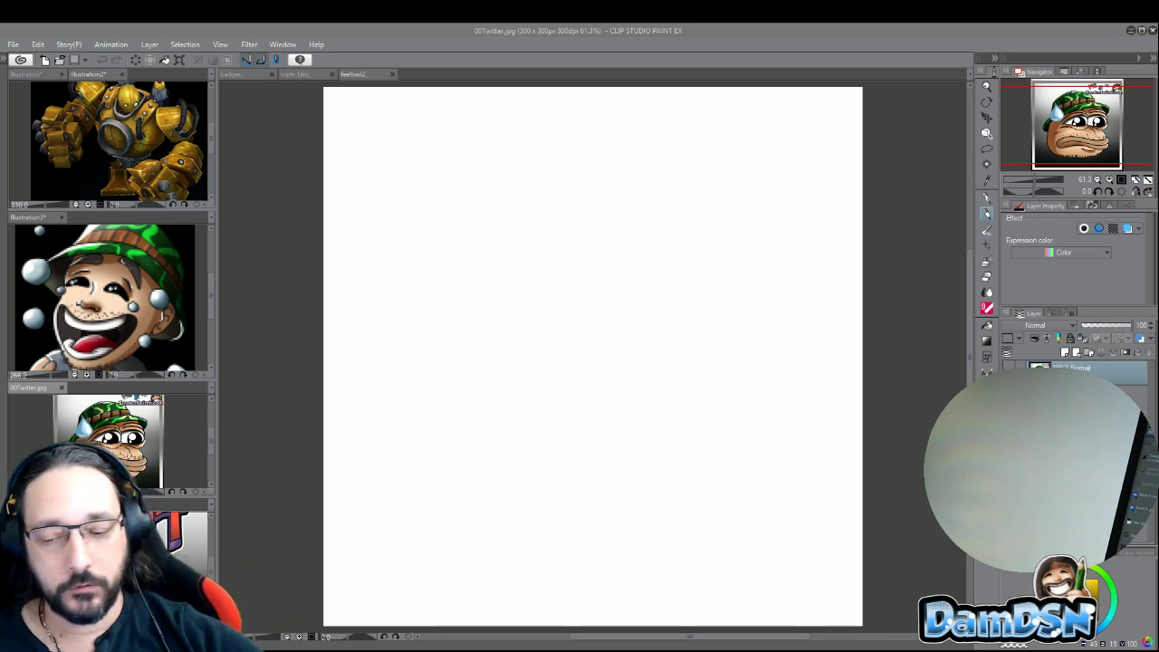
- Sketch the rounded top of the head with overlapping curved strokes across the upper half of the blank feelbad2_ canvas
{"action": "left_click", "coordinate": [316, 280]}
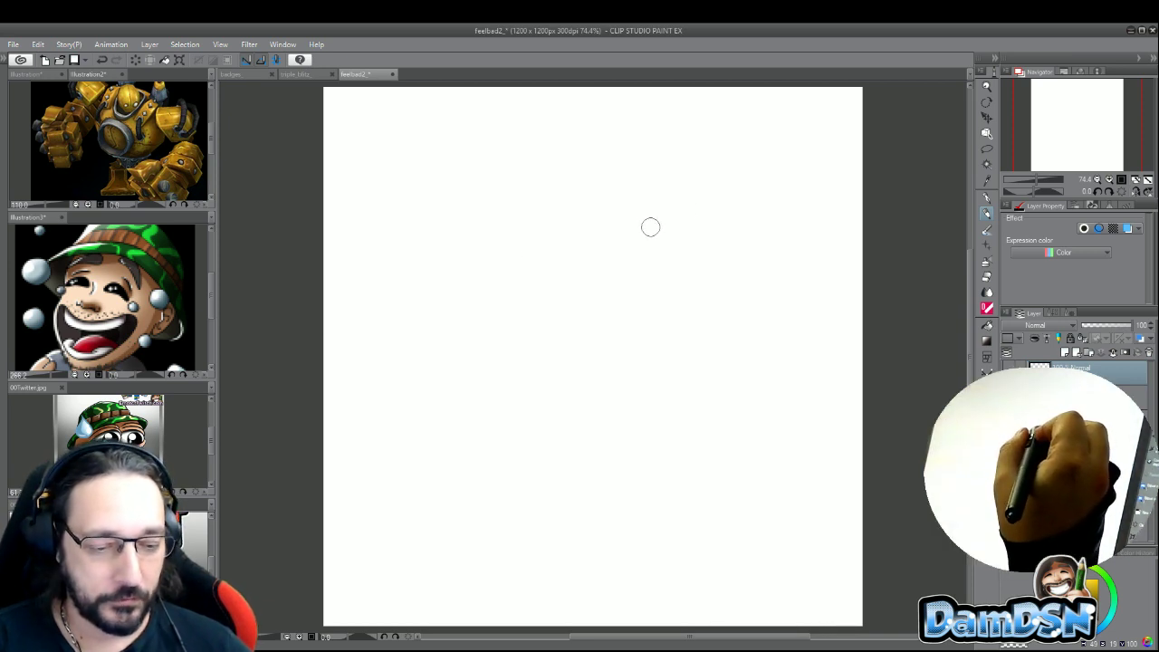
{"action": "mouse_move", "coordinate": [603, 137]}
{"action": "left_mouse_down"}
{"action": "mouse_move", "coordinate": [422, 191]}
{"action": "mouse_move", "coordinate": [378, 267]}
{"action": "left_mouse_up"}
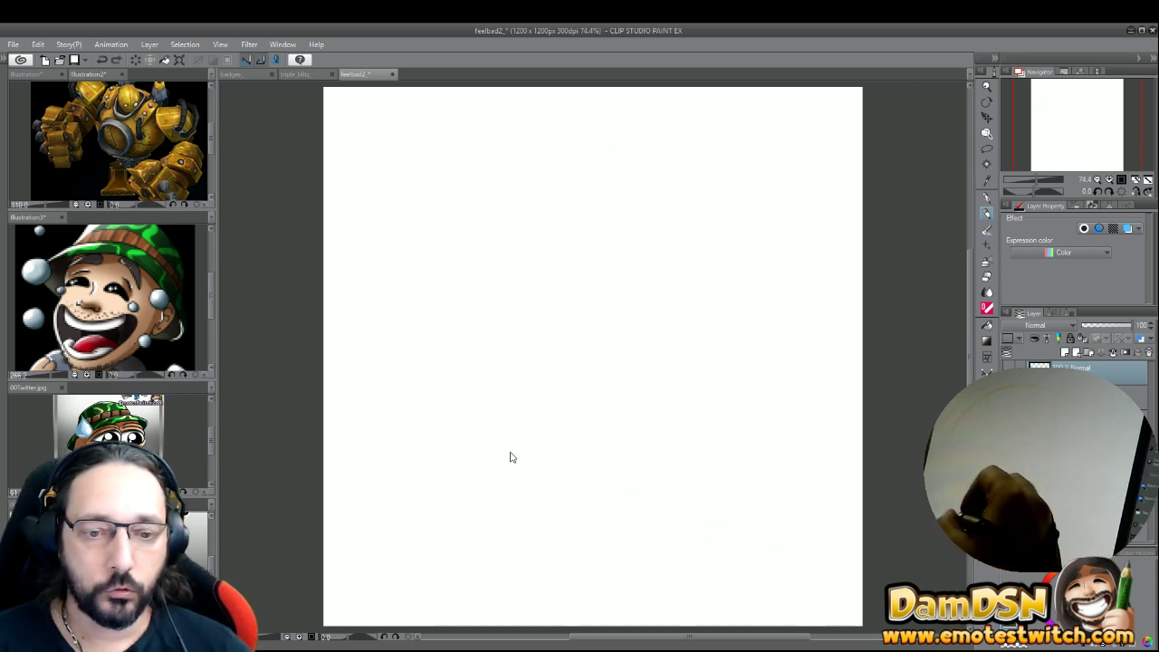
{"action": "mouse_move", "coordinate": [660, 140]}
{"action": "left_mouse_down"}
{"action": "mouse_move", "coordinate": [616, 114]}
{"action": "mouse_move", "coordinate": [466, 160]}
{"action": "mouse_move", "coordinate": [365, 313]}
{"action": "left_mouse_up"}
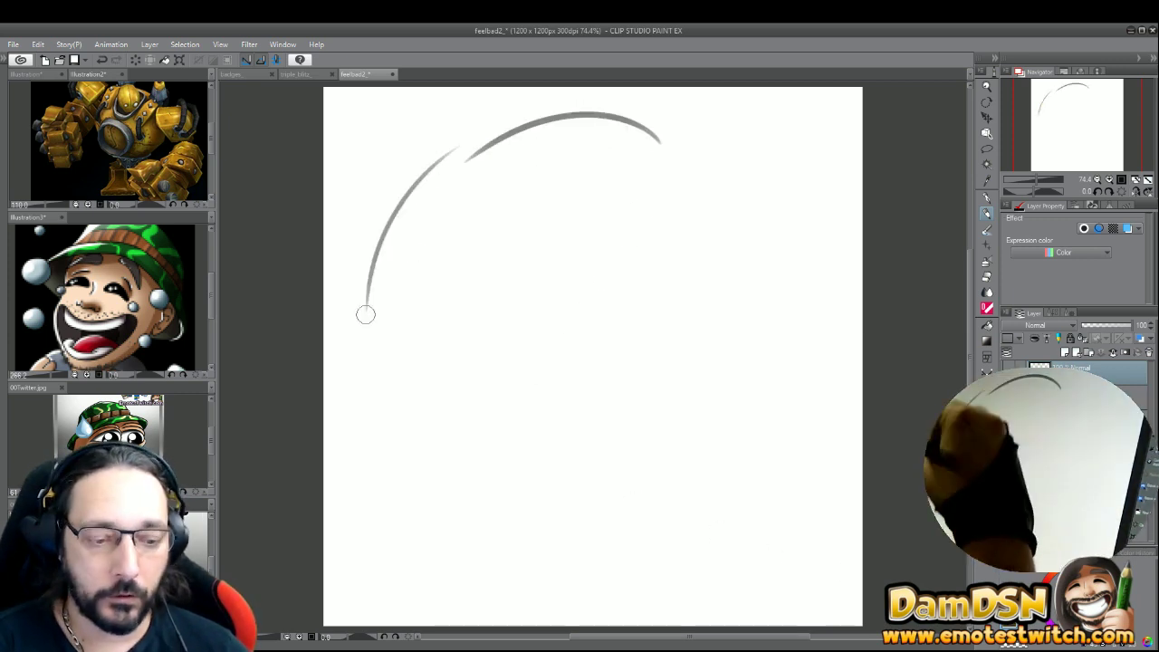
{"action": "left_click_drag", "start_coordinate": [385, 222], "coordinate": [466, 142]}
{"action": "mouse_move", "coordinate": [625, 112]}
{"action": "left_mouse_down"}
{"action": "mouse_move", "coordinate": [705, 178]}
{"action": "mouse_move", "coordinate": [769, 296]}
{"action": "left_mouse_up"}
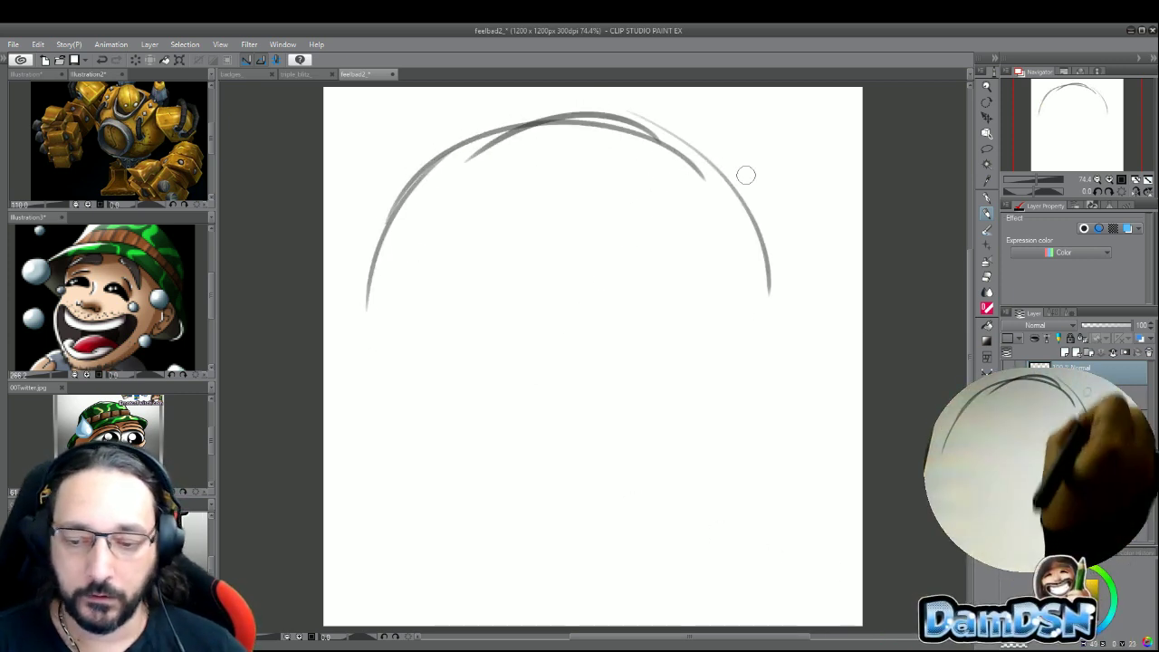
{"action": "left_click_drag", "start_coordinate": [734, 154], "coordinate": [773, 231]}
- Sketch the lower face outline with a slanted jaw, rounded chin and right cheek joining the top of the head
{"action": "mouse_move", "coordinate": [377, 368]}
{"action": "left_mouse_down"}
{"action": "mouse_move", "coordinate": [447, 479]}
{"action": "mouse_move", "coordinate": [612, 574]}
{"action": "mouse_move", "coordinate": [666, 582]}
{"action": "mouse_move", "coordinate": [714, 561]}
{"action": "mouse_move", "coordinate": [754, 480]}
{"action": "left_mouse_up"}
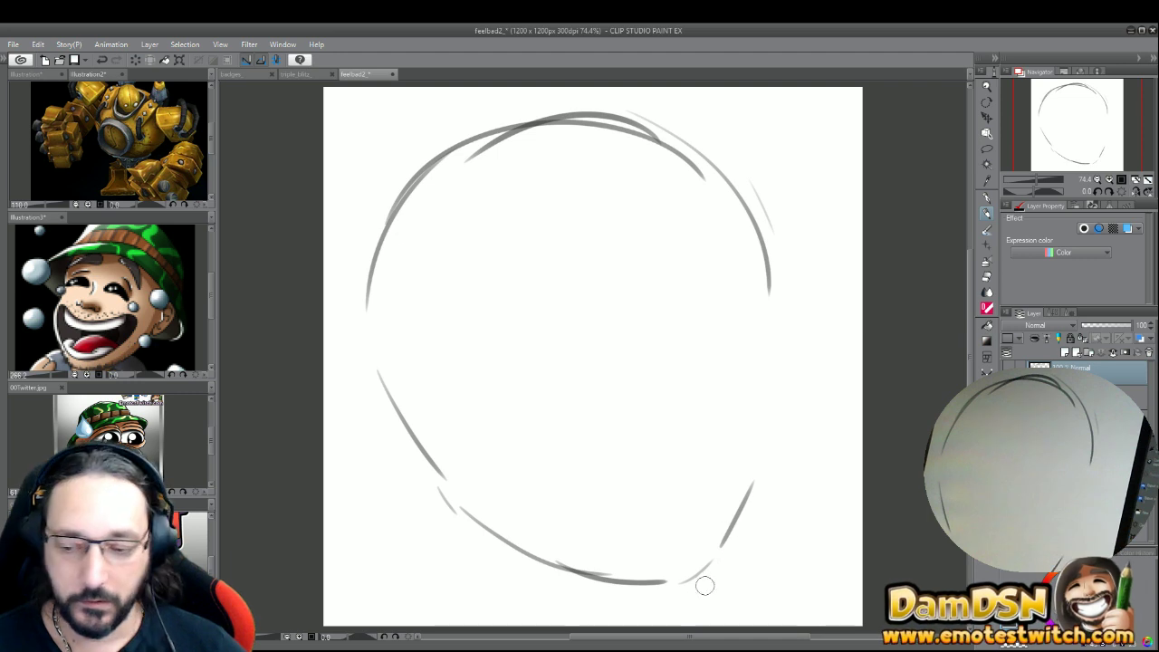
{"action": "left_click_drag", "start_coordinate": [722, 562], "coordinate": [777, 435]}
{"action": "left_click_drag", "start_coordinate": [770, 299], "coordinate": [776, 444]}
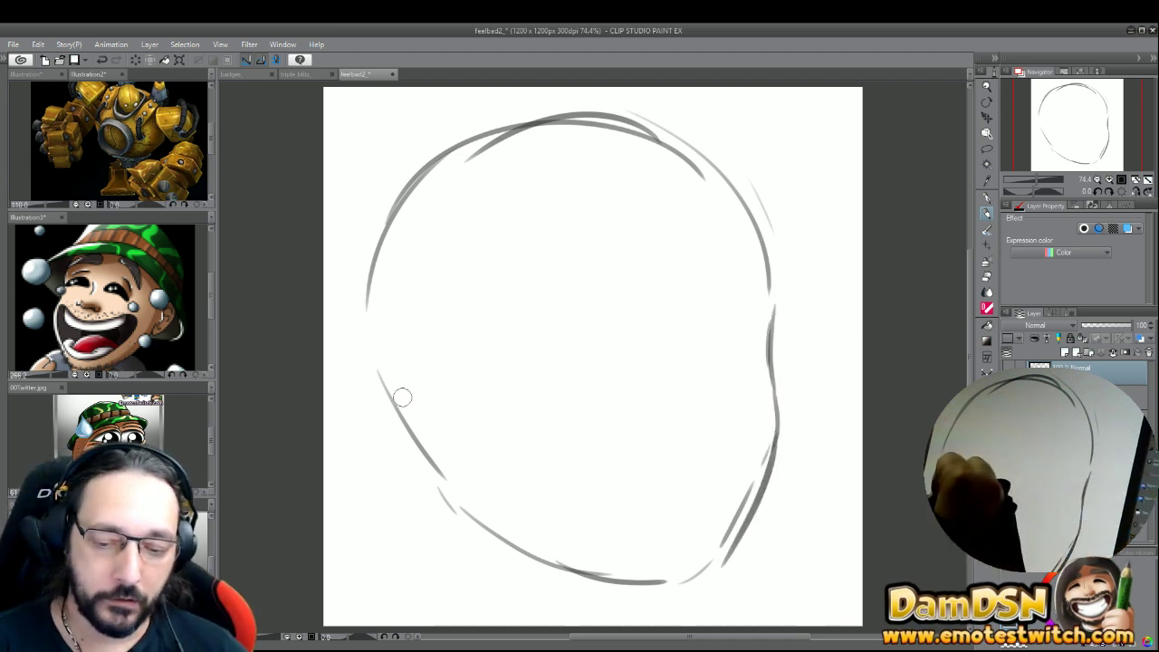
- Sketch an ear on each side of the head, and a wavy frowning mouth with a short lip line beneath it
{"action": "mouse_move", "coordinate": [408, 389]}
{"action": "left_mouse_down"}
{"action": "mouse_move", "coordinate": [402, 458]}
{"action": "mouse_move", "coordinate": [444, 492]}
{"action": "mouse_move", "coordinate": [466, 480]}
{"action": "mouse_move", "coordinate": [394, 435]}
{"action": "mouse_move", "coordinate": [417, 396]}
{"action": "left_mouse_up"}
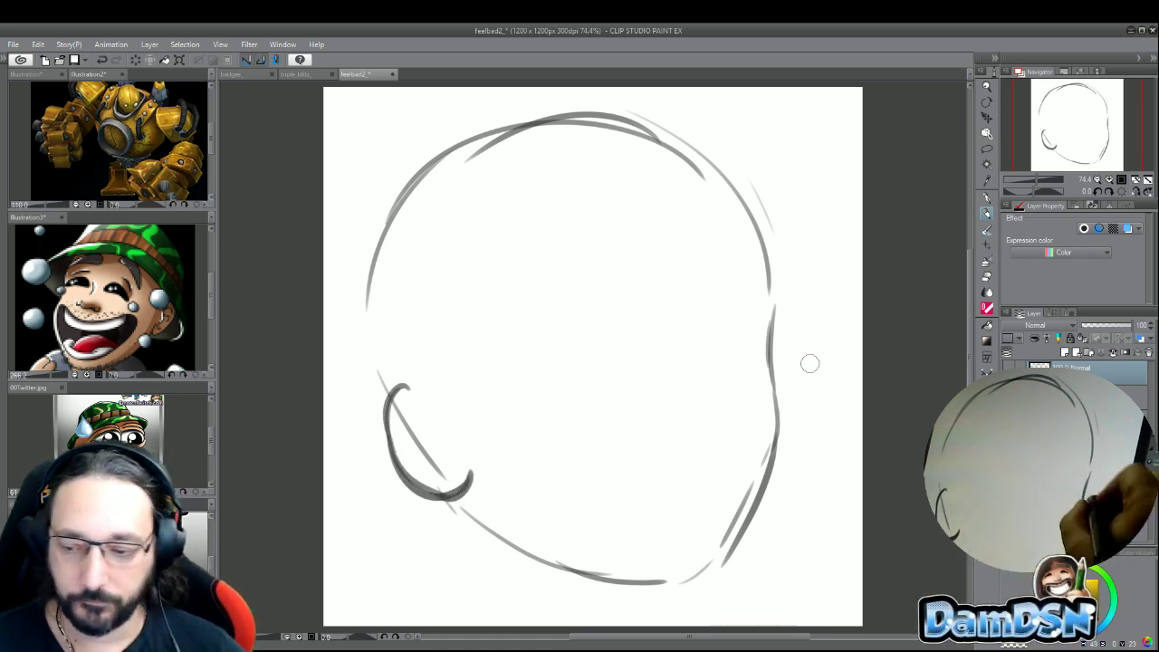
{"action": "left_click_drag", "start_coordinate": [771, 345], "coordinate": [784, 410]}
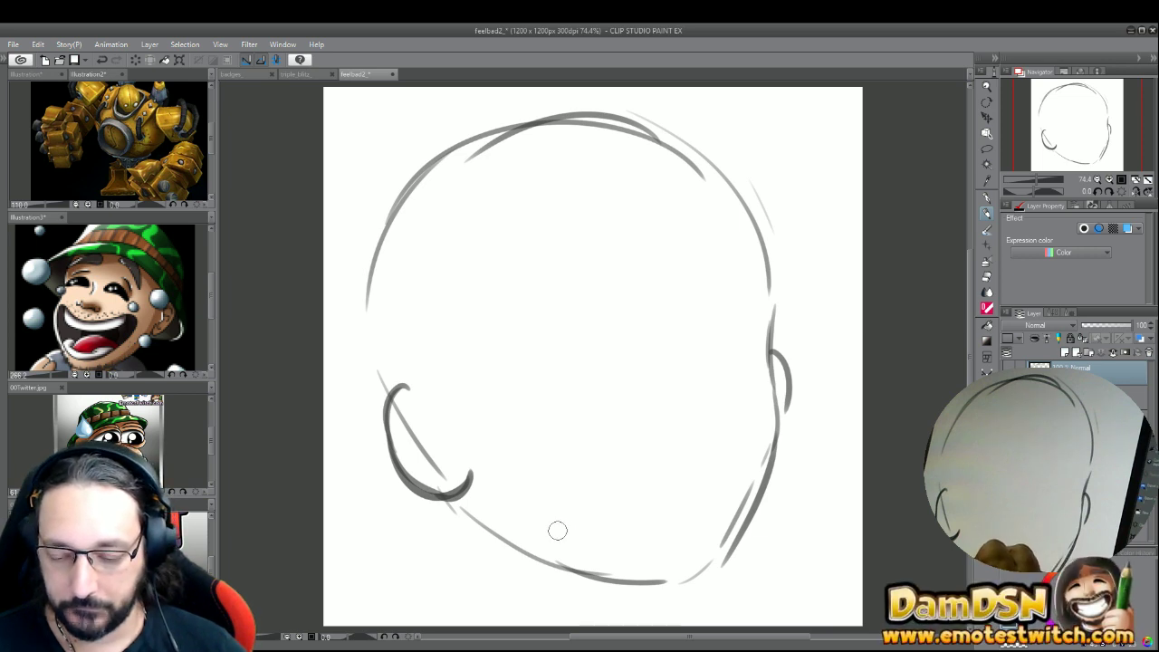
{"action": "mouse_move", "coordinate": [559, 528]}
{"action": "left_mouse_down"}
{"action": "mouse_move", "coordinate": [594, 505]}
{"action": "mouse_move", "coordinate": [678, 514]}
{"action": "mouse_move", "coordinate": [748, 503]}
{"action": "left_mouse_up"}
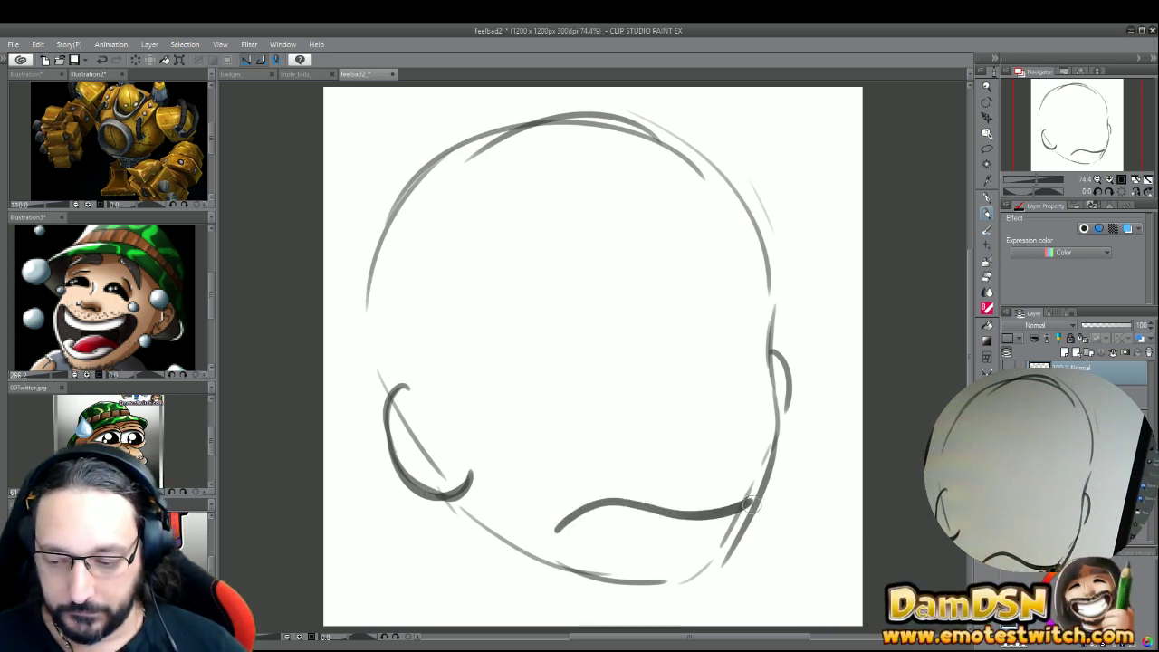
{"action": "left_click_drag", "start_coordinate": [662, 540], "coordinate": [695, 544]}
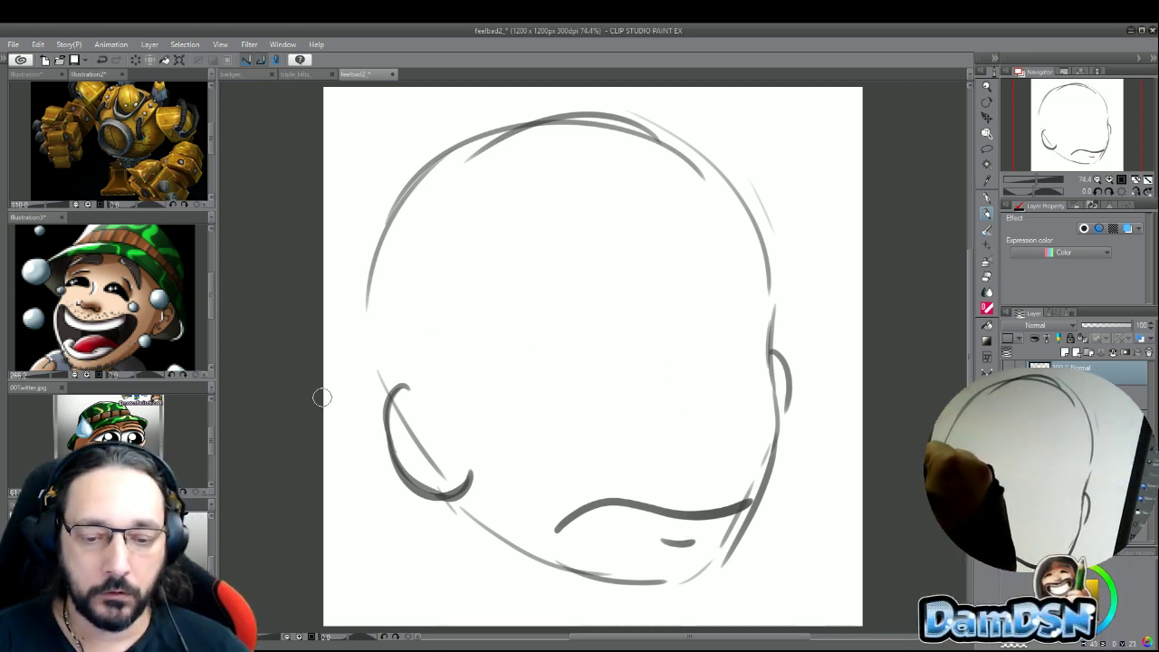
- Sketch a bucket hat with a tall crown and wide tilted brim over the head, shifting the drawing slightly down to make room
{"action": "left_click_drag", "start_coordinate": [334, 393], "coordinate": [666, 160]}
{"action": "mouse_move", "coordinate": [558, 197]}
{"action": "left_mouse_down"}
{"action": "mouse_move", "coordinate": [716, 155]}
{"action": "mouse_move", "coordinate": [834, 160]}
{"action": "mouse_move", "coordinate": [772, 250]}
{"action": "mouse_move", "coordinate": [808, 217]}
{"action": "left_mouse_up"}
{"action": "left_click_drag", "start_coordinate": [845, 164], "coordinate": [607, 88]}
{"action": "mouse_move", "coordinate": [682, 128]}
{"action": "left_mouse_down"}
{"action": "mouse_move", "coordinate": [689, 156]}
{"action": "mouse_move", "coordinate": [605, 96]}
{"action": "mouse_move", "coordinate": [534, 91]}
{"action": "mouse_move", "coordinate": [396, 136]}
{"action": "left_mouse_up"}
{"action": "left_click_drag", "start_coordinate": [490, 90], "coordinate": [344, 173]}
{"action": "mouse_move", "coordinate": [415, 124]}
{"action": "left_mouse_down"}
{"action": "mouse_move", "coordinate": [344, 196]}
{"action": "mouse_move", "coordinate": [360, 297]}
{"action": "left_mouse_up"}
{"action": "mouse_move", "coordinate": [343, 203]}
{"action": "left_mouse_down"}
{"action": "mouse_move", "coordinate": [355, 306]}
{"action": "mouse_move", "coordinate": [332, 414]}
{"action": "left_mouse_up"}
{"action": "mouse_move", "coordinate": [351, 337]}
{"action": "left_mouse_down"}
{"action": "mouse_move", "coordinate": [333, 462]}
{"action": "mouse_move", "coordinate": [331, 444]}
{"action": "mouse_move", "coordinate": [363, 449]}
{"action": "mouse_move", "coordinate": [387, 434]}
{"action": "mouse_move", "coordinate": [327, 444]}
{"action": "left_mouse_up"}
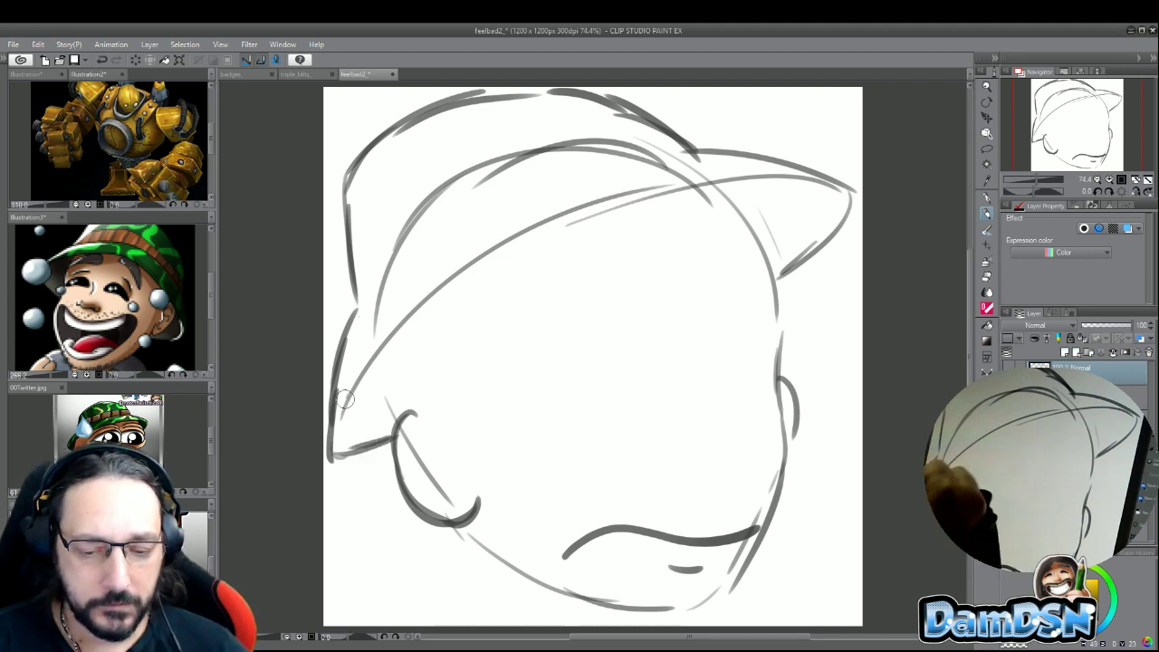
{"action": "left_click_drag", "start_coordinate": [353, 384], "coordinate": [335, 451]}
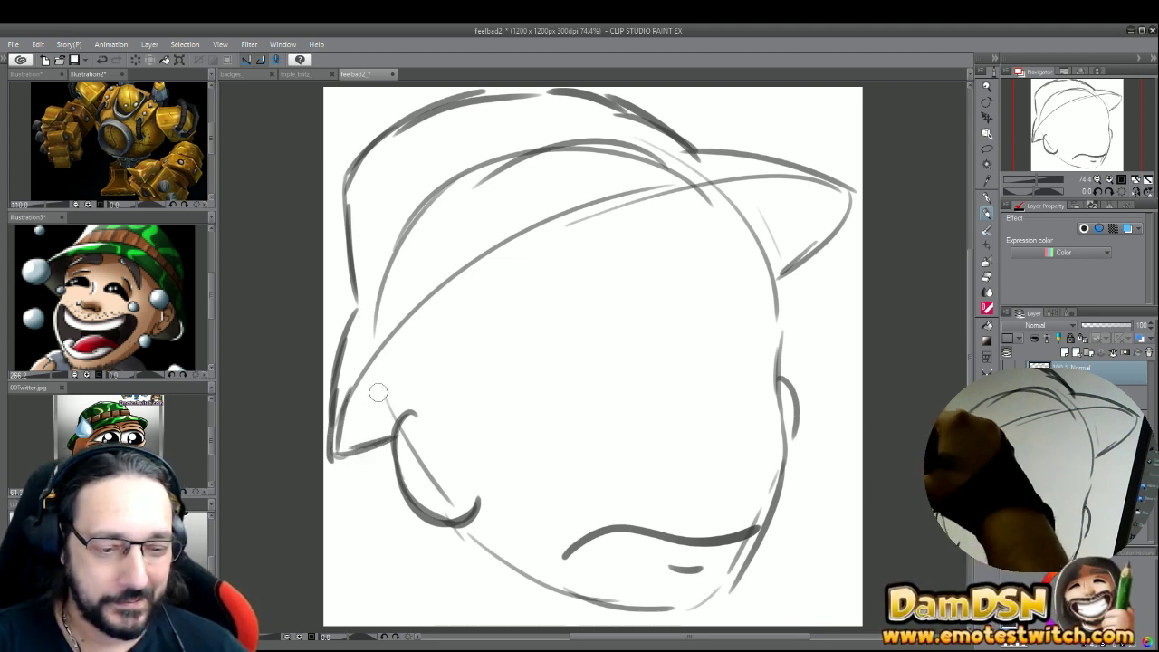
{"action": "left_click_drag", "start_coordinate": [371, 376], "coordinate": [399, 423]}
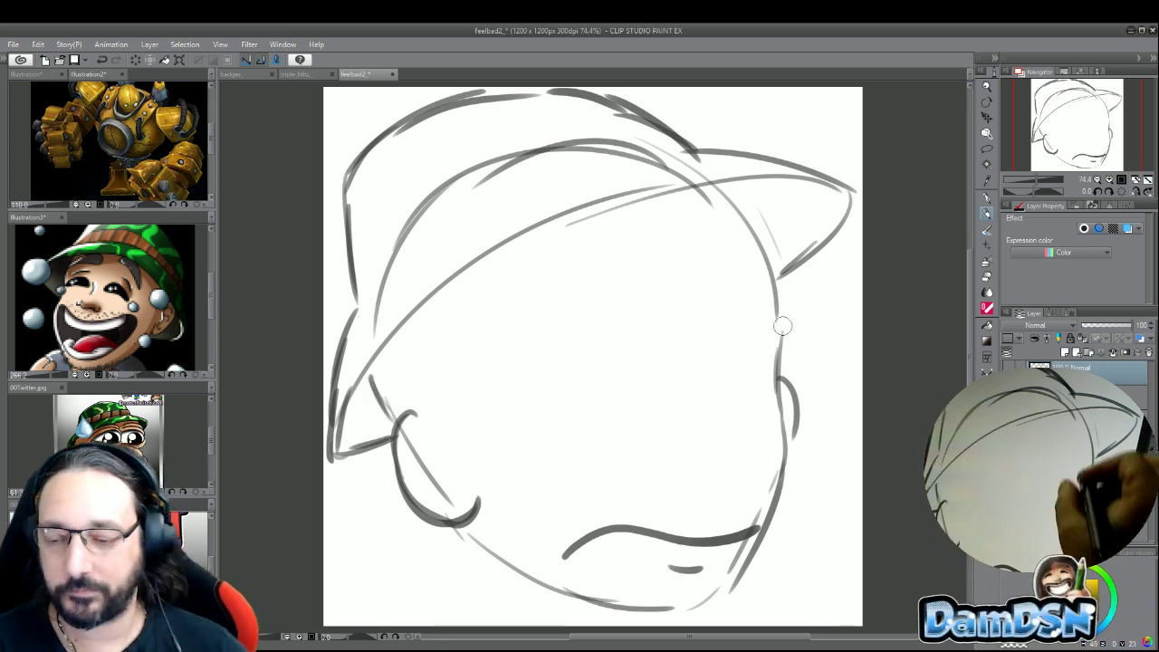
- Redraw the brim's lower edge as a darker curve from its left corner, and erase the fainter guideline above it
{"action": "left_click_drag", "start_coordinate": [337, 453], "coordinate": [433, 335]}
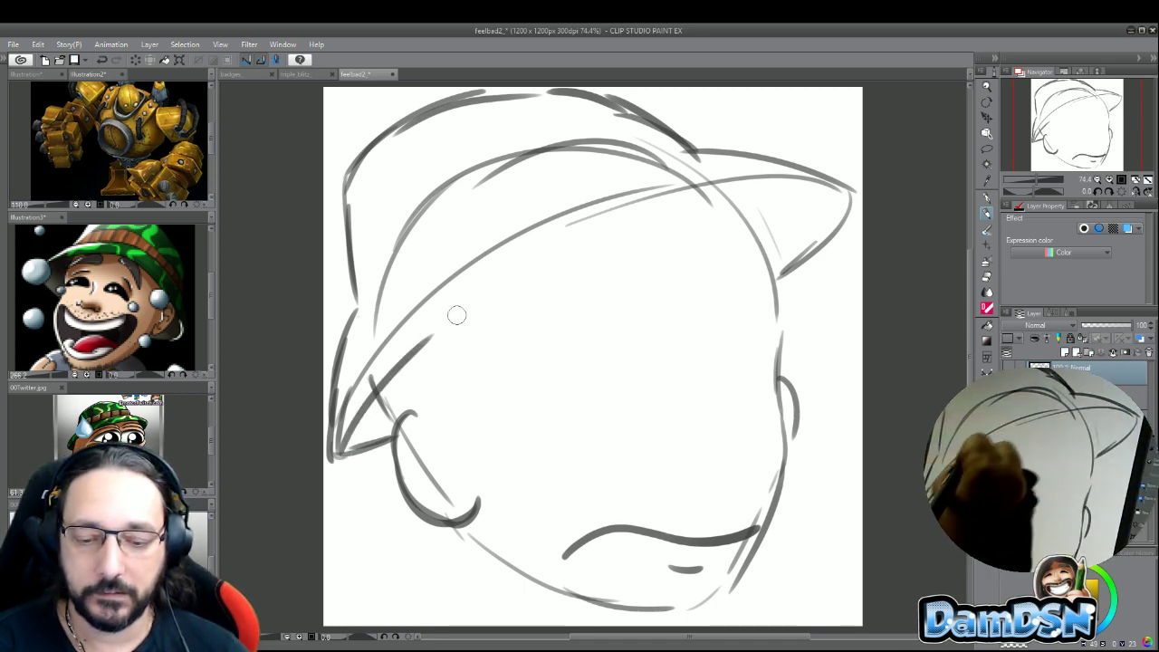
{"action": "mouse_move", "coordinate": [362, 422]}
{"action": "left_mouse_down"}
{"action": "mouse_move", "coordinate": [494, 271]}
{"action": "mouse_move", "coordinate": [772, 181]}
{"action": "left_mouse_up"}
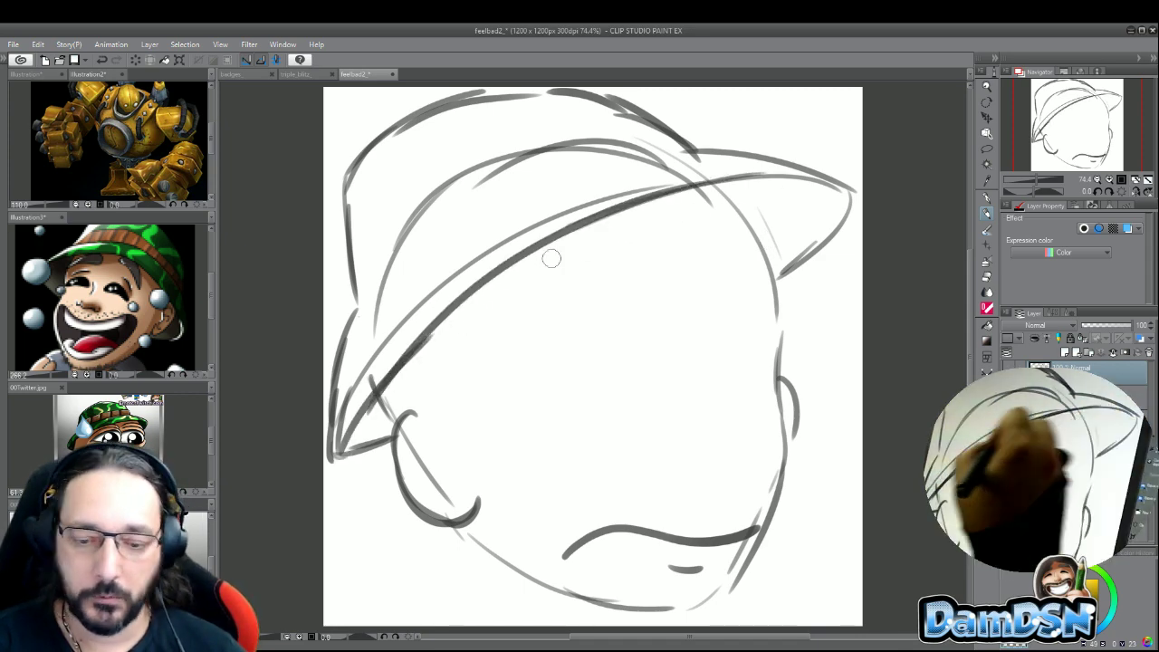
{"action": "mouse_move", "coordinate": [481, 260]}
{"action": "left_mouse_down"}
{"action": "mouse_move", "coordinate": [385, 347]}
{"action": "mouse_move", "coordinate": [555, 217]}
{"action": "left_mouse_up"}
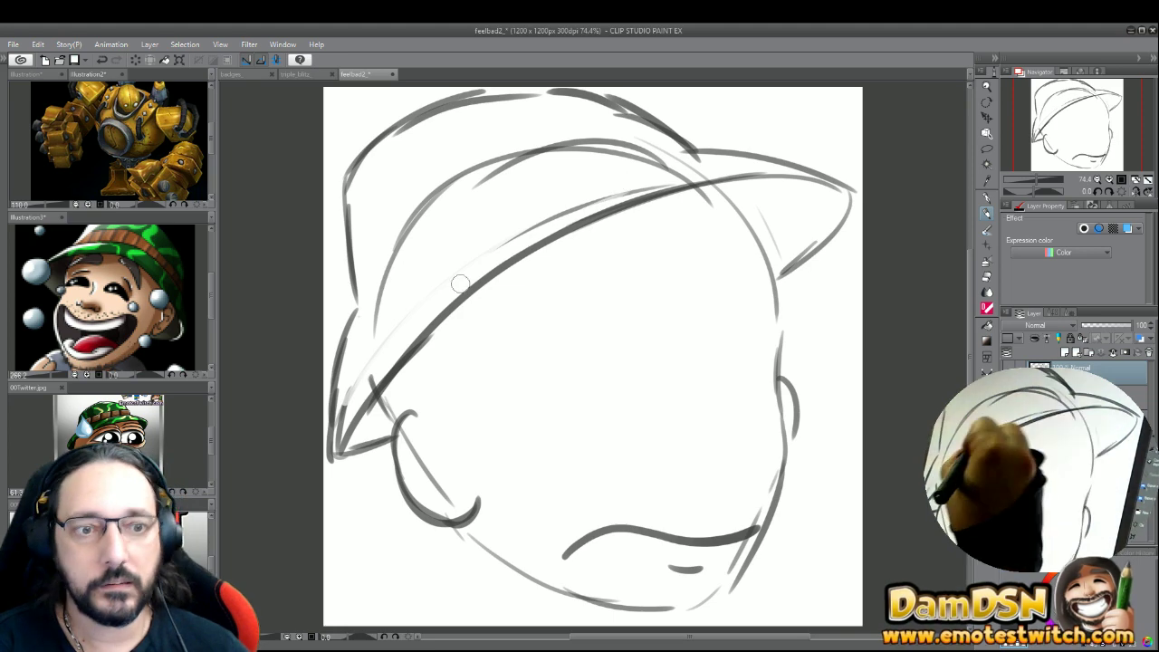
{"action": "left_click_drag", "start_coordinate": [495, 269], "coordinate": [643, 192]}
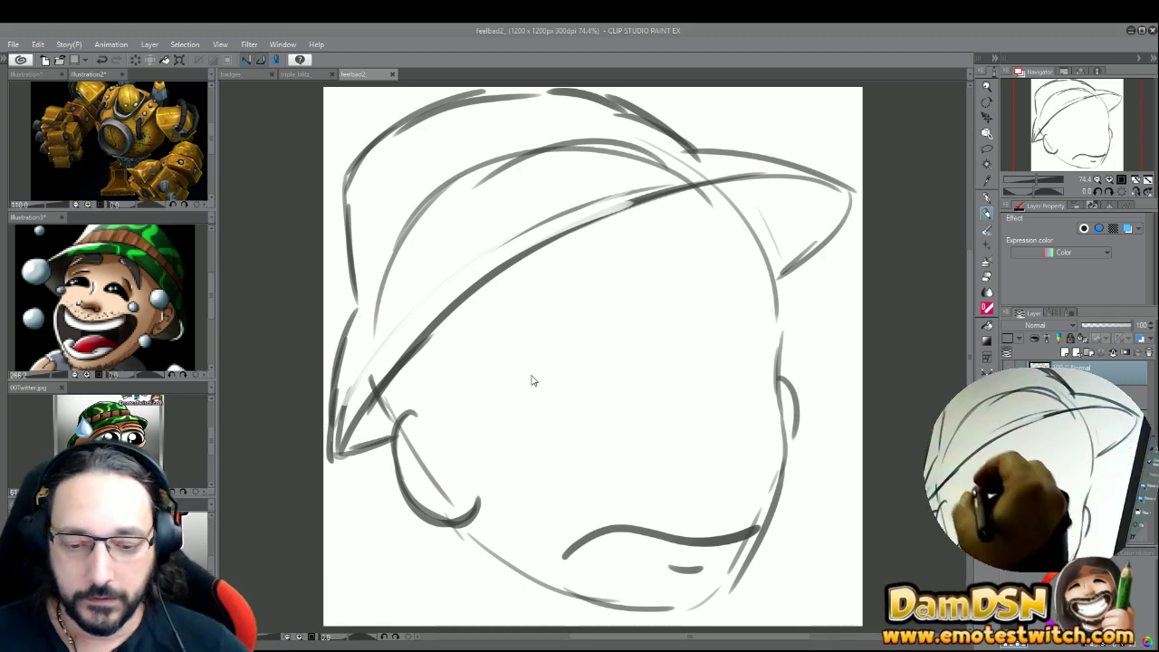
- Draw the curved seam where the crown meets the brim, undoing the first long stroke and redrawing it from both ends
{"action": "left_click", "coordinate": [355, 314]}
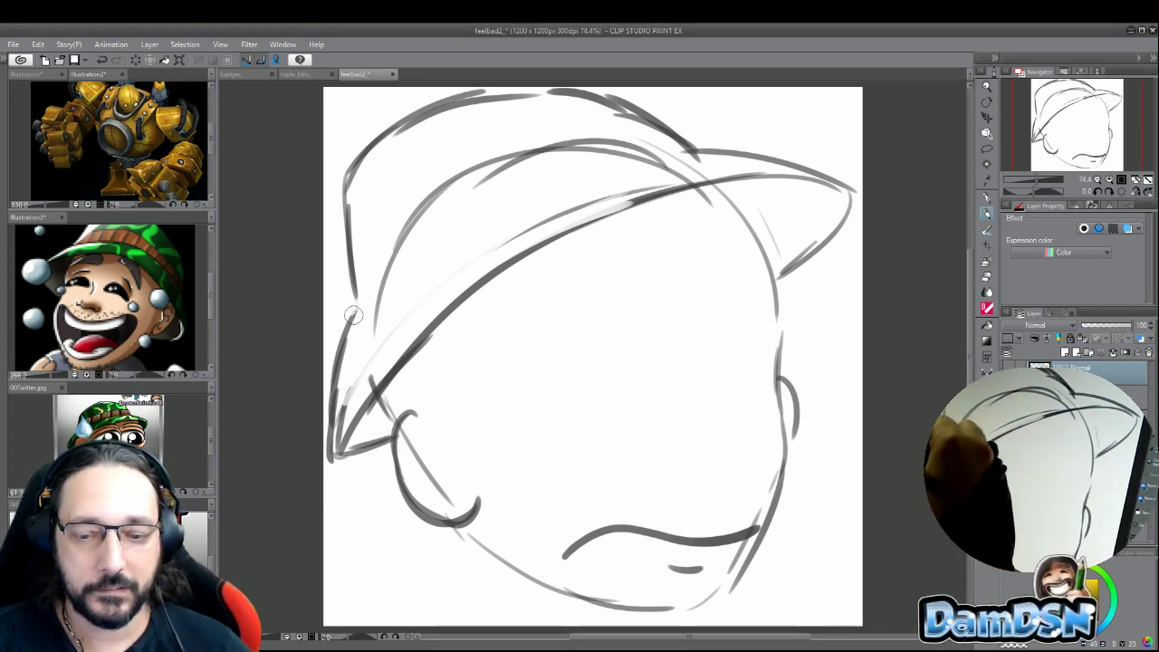
{"action": "left_click_drag", "start_coordinate": [353, 305], "coordinate": [409, 268]}
{"action": "left_click_drag", "start_coordinate": [694, 154], "coordinate": [530, 194]}
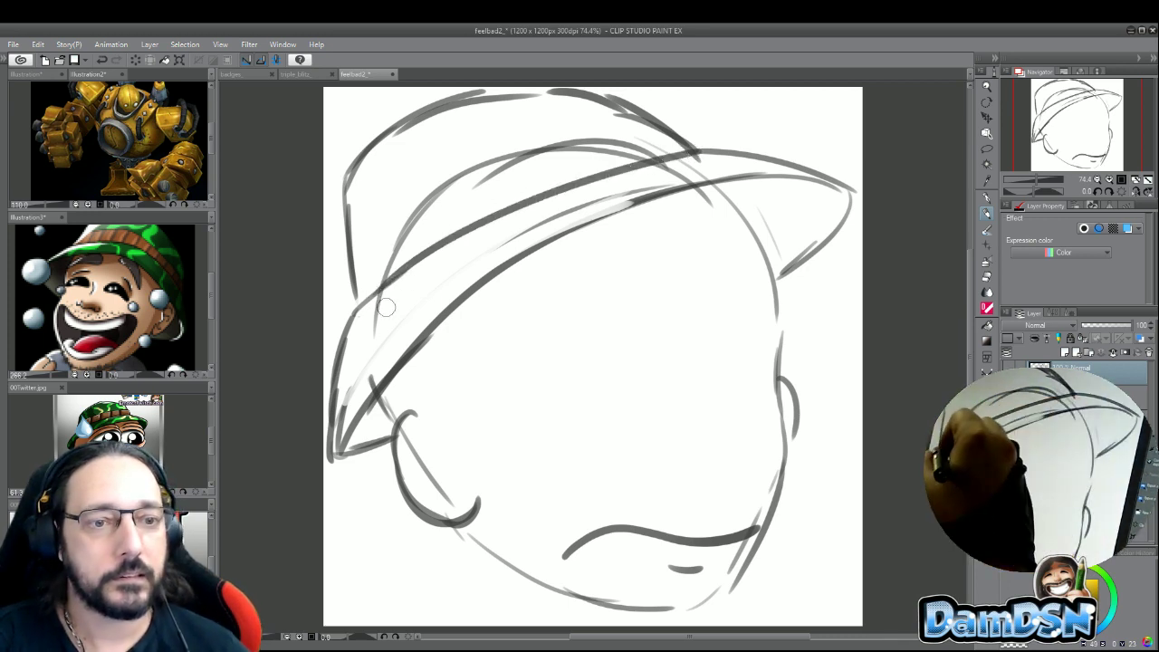
{"action": "key", "text": "ctrl+z"}
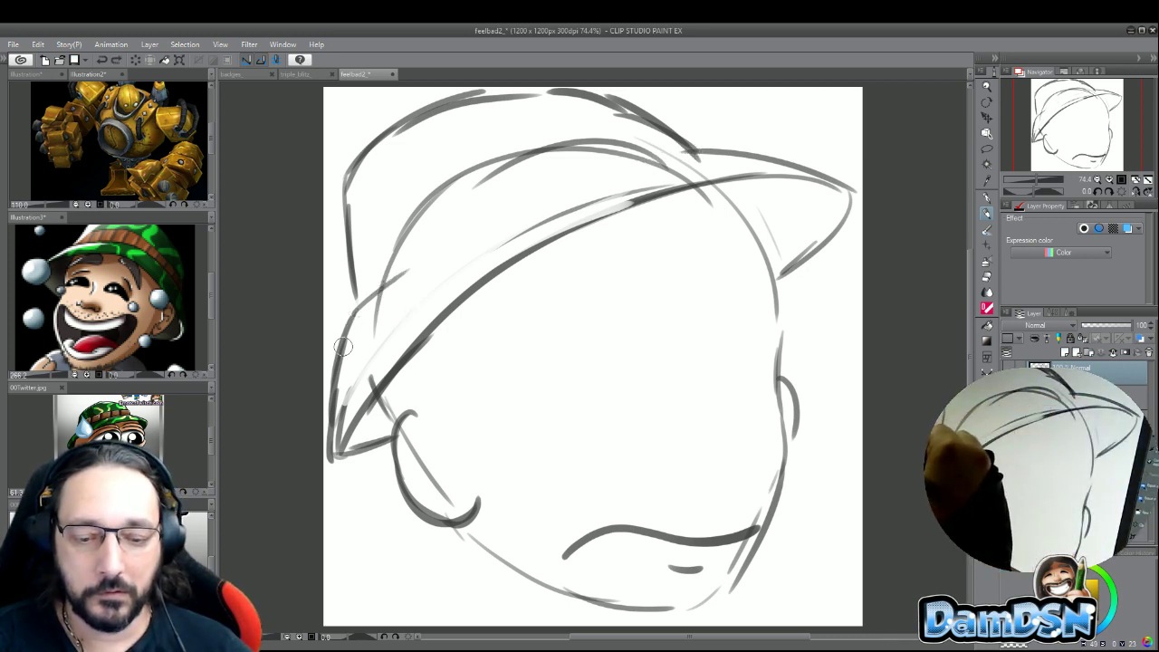
{"action": "mouse_move", "coordinate": [339, 361]}
{"action": "left_mouse_down"}
{"action": "mouse_move", "coordinate": [395, 283]}
{"action": "mouse_move", "coordinate": [353, 331]}
{"action": "mouse_move", "coordinate": [443, 245]}
{"action": "left_mouse_up"}
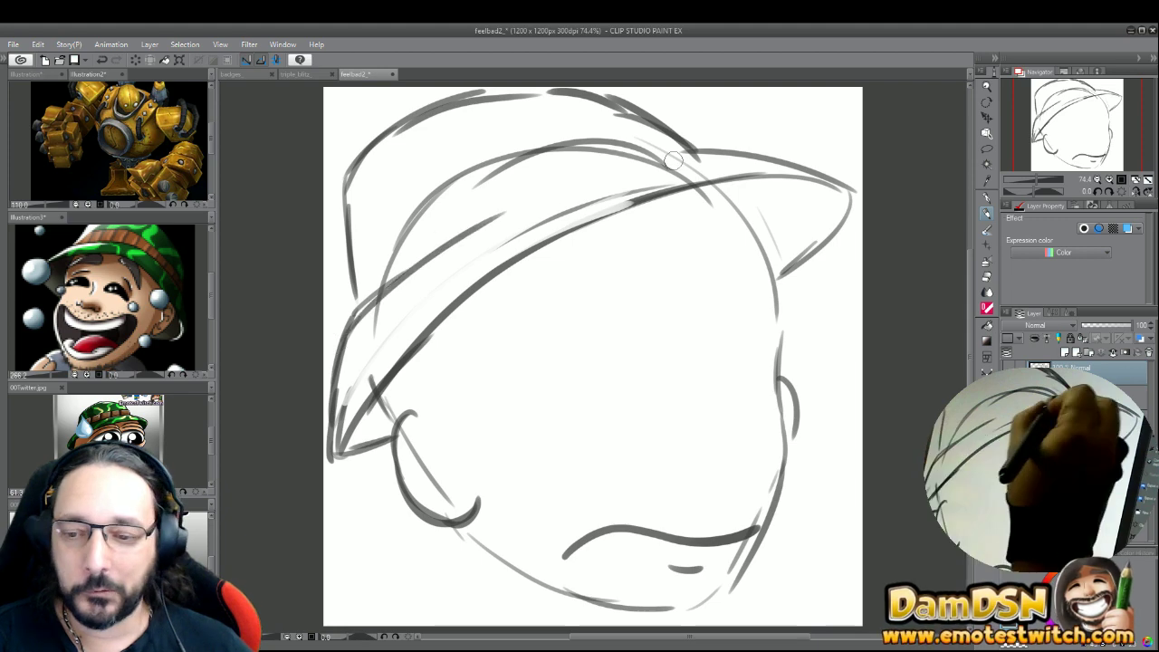
{"action": "mouse_move", "coordinate": [698, 153]}
{"action": "left_mouse_down"}
{"action": "mouse_move", "coordinate": [619, 170]}
{"action": "mouse_move", "coordinate": [520, 222]}
{"action": "left_mouse_up"}
- Draw the hat band's upper edge across the crown and erase the old head outline showing inside the band
{"action": "left_click_drag", "start_coordinate": [354, 274], "coordinate": [429, 199]}
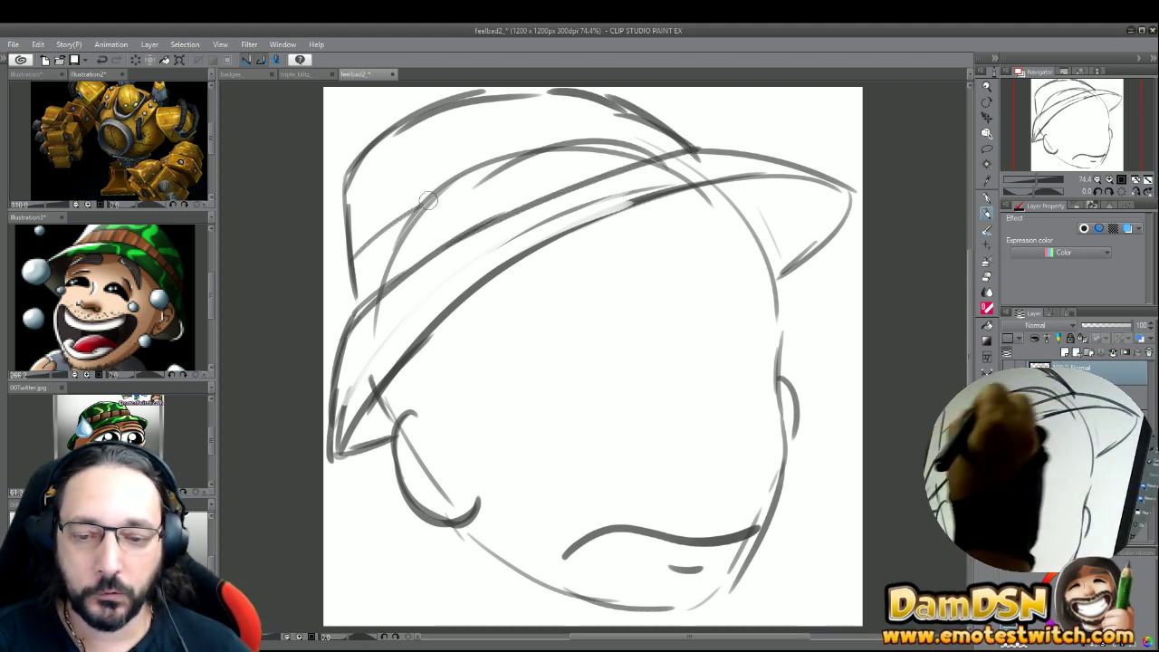
{"action": "mouse_move", "coordinate": [362, 245]}
{"action": "left_mouse_down"}
{"action": "mouse_move", "coordinate": [458, 176]}
{"action": "mouse_move", "coordinate": [619, 133]}
{"action": "mouse_move", "coordinate": [557, 146]}
{"action": "left_mouse_up"}
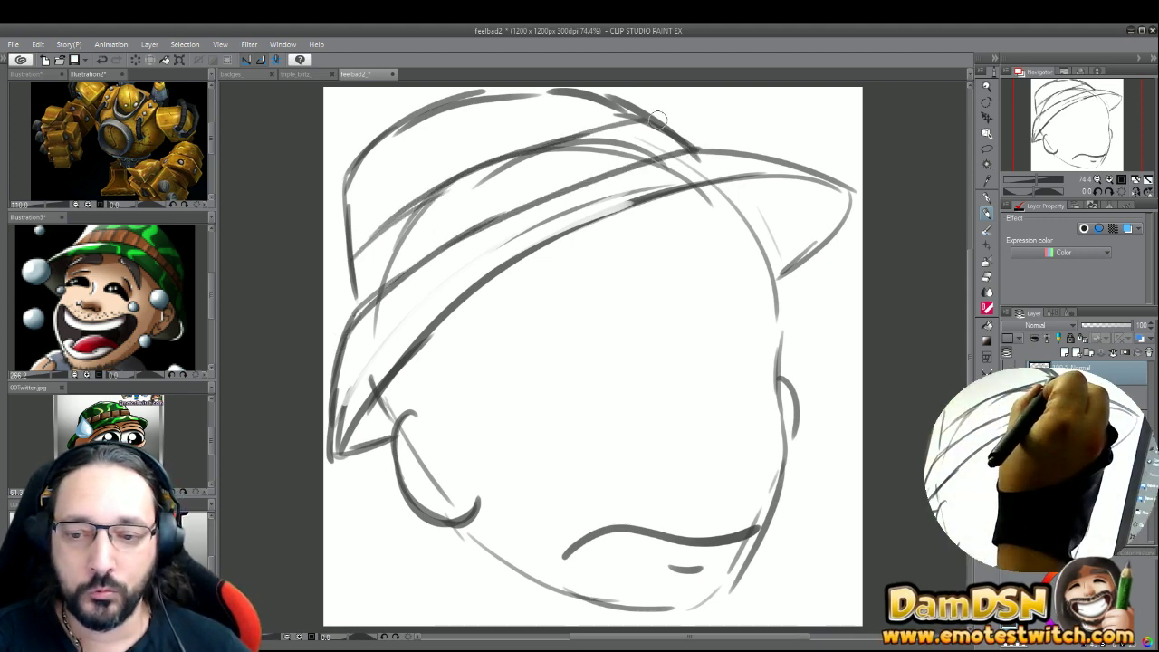
{"action": "left_click_drag", "start_coordinate": [668, 112], "coordinate": [404, 216]}
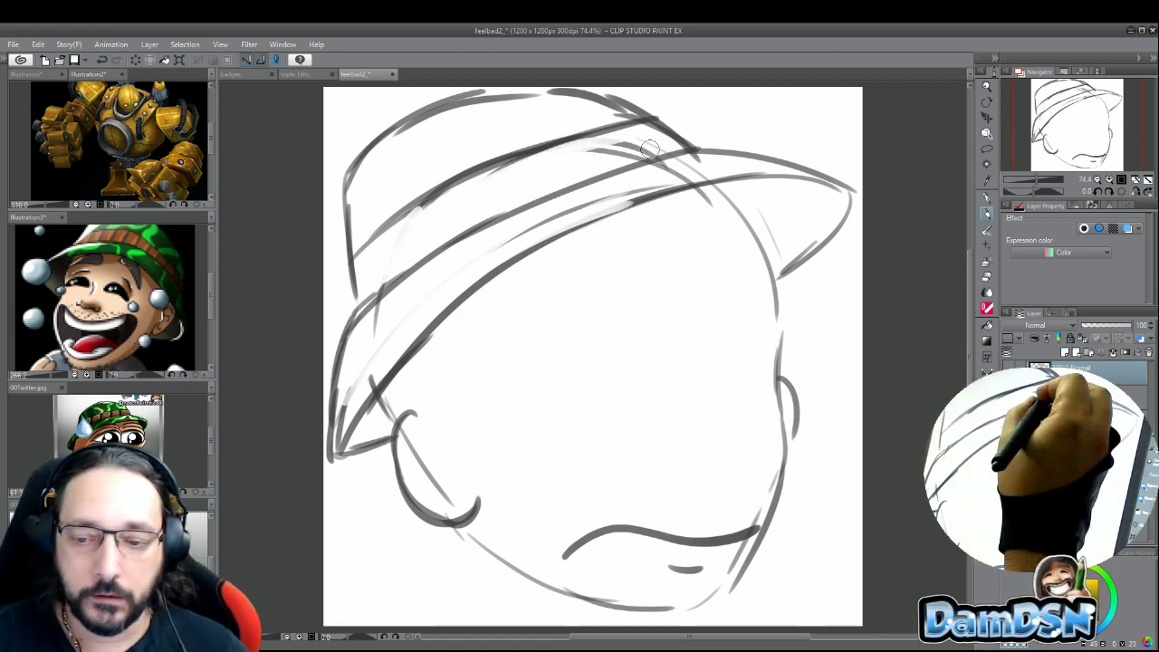
{"action": "left_click_drag", "start_coordinate": [648, 141], "coordinate": [595, 151]}
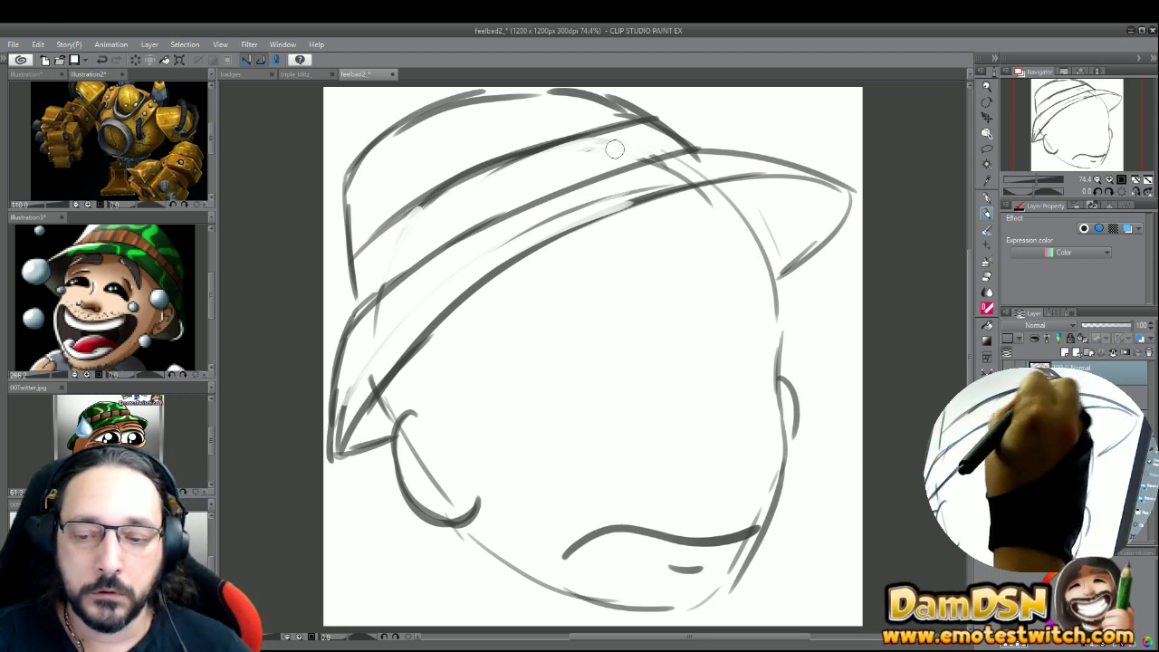
{"action": "key", "text": "ctrl+z"}
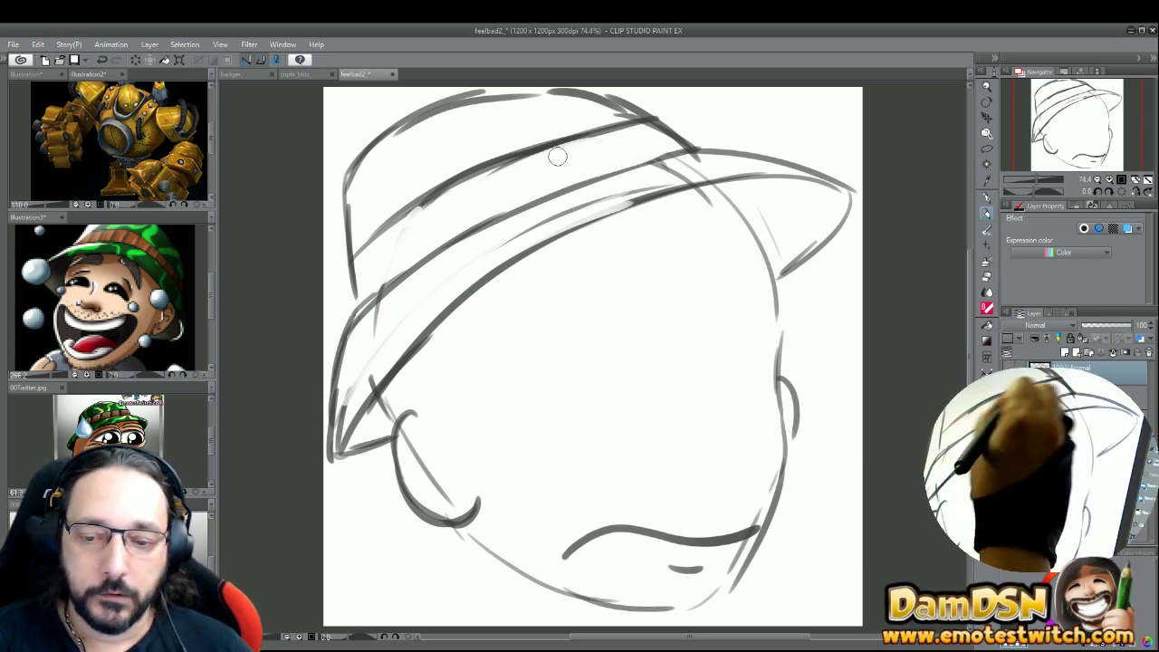
{"action": "key", "text": "ctrl+z"}
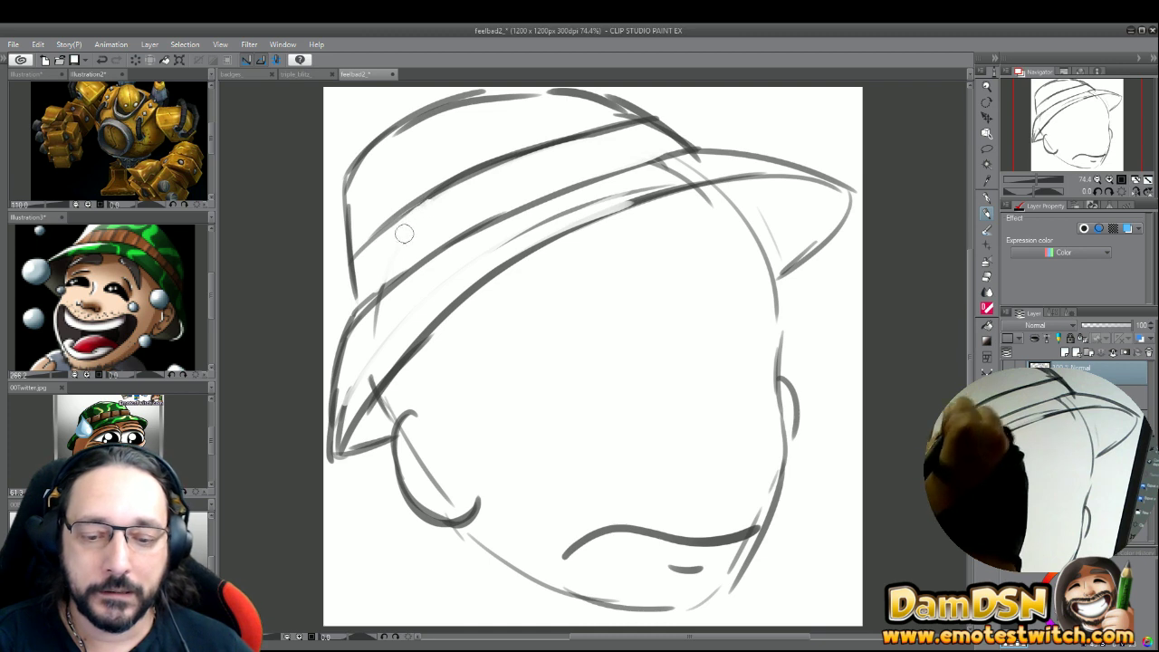
- Darken the hat band's upper and lower edges, round off both its ends, and add a short seam line near its left end
{"action": "left_click_drag", "start_coordinate": [349, 275], "coordinate": [352, 311]}
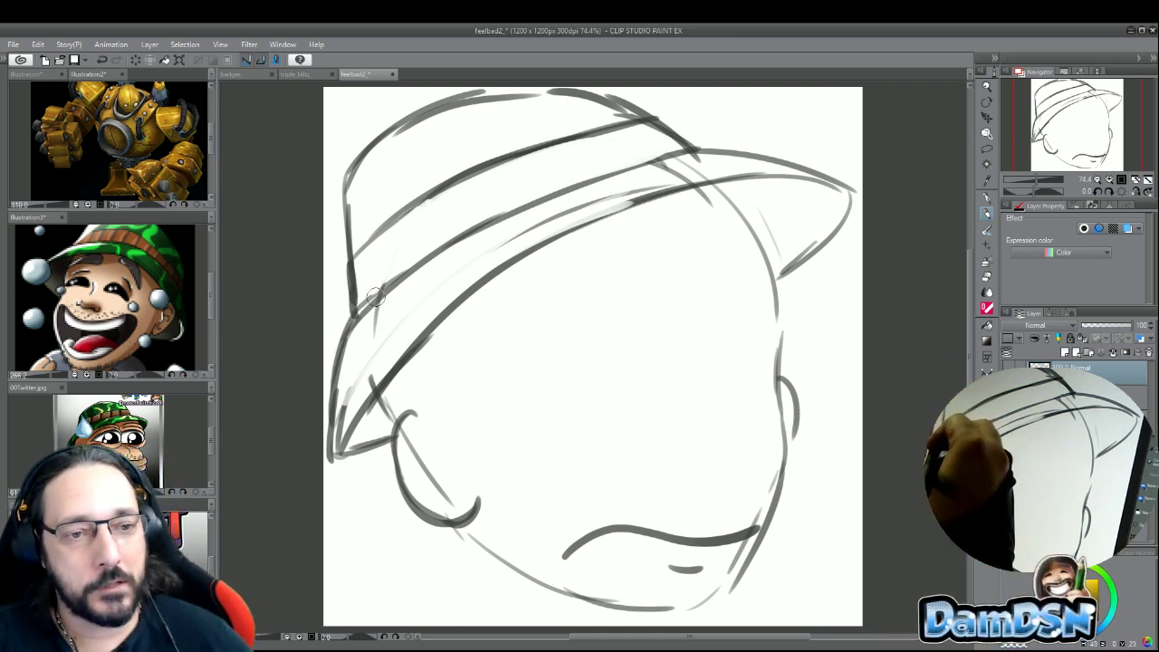
{"action": "mouse_move", "coordinate": [355, 334]}
{"action": "left_mouse_down"}
{"action": "mouse_move", "coordinate": [399, 278]}
{"action": "mouse_move", "coordinate": [450, 248]}
{"action": "mouse_move", "coordinate": [362, 308]}
{"action": "mouse_move", "coordinate": [421, 265]}
{"action": "mouse_move", "coordinate": [607, 177]}
{"action": "mouse_move", "coordinate": [465, 233]}
{"action": "mouse_move", "coordinate": [634, 161]}
{"action": "left_mouse_up"}
{"action": "mouse_move", "coordinate": [516, 215]}
{"action": "left_mouse_down"}
{"action": "mouse_move", "coordinate": [702, 145]}
{"action": "mouse_move", "coordinate": [494, 162]}
{"action": "mouse_move", "coordinate": [376, 229]}
{"action": "left_mouse_up"}
{"action": "mouse_move", "coordinate": [436, 181]}
{"action": "left_mouse_down"}
{"action": "mouse_move", "coordinate": [348, 257]}
{"action": "mouse_move", "coordinate": [350, 313]}
{"action": "left_mouse_up"}
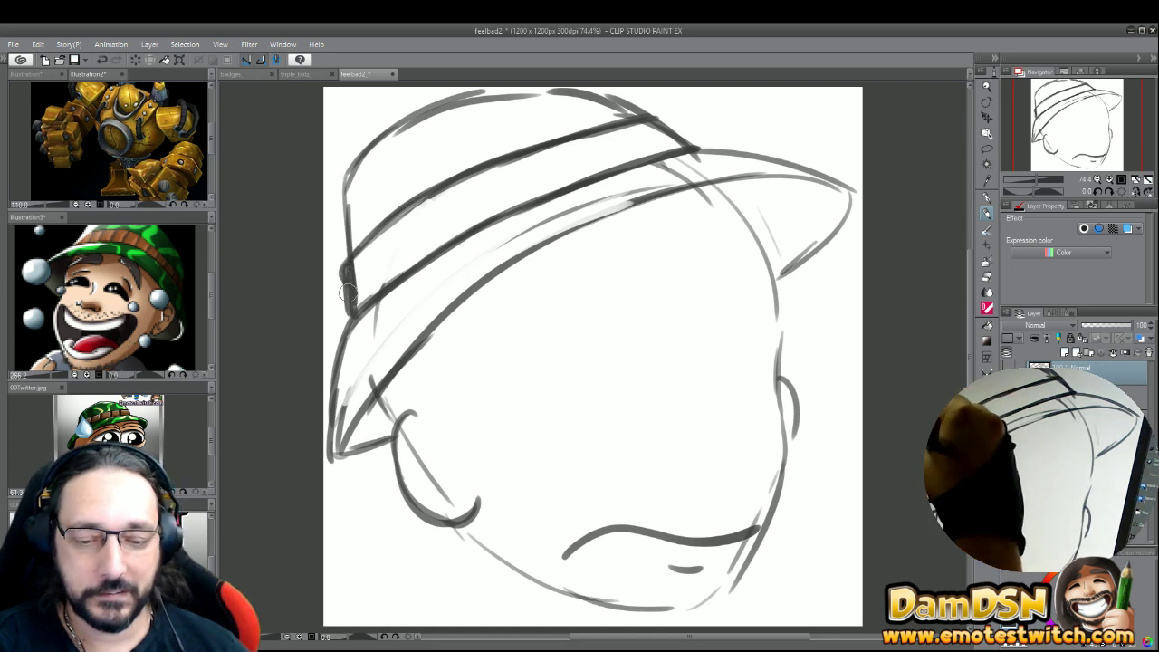
{"action": "mouse_move", "coordinate": [649, 111]}
{"action": "left_mouse_down"}
{"action": "mouse_move", "coordinate": [699, 150]}
{"action": "mouse_move", "coordinate": [681, 156]}
{"action": "left_mouse_up"}
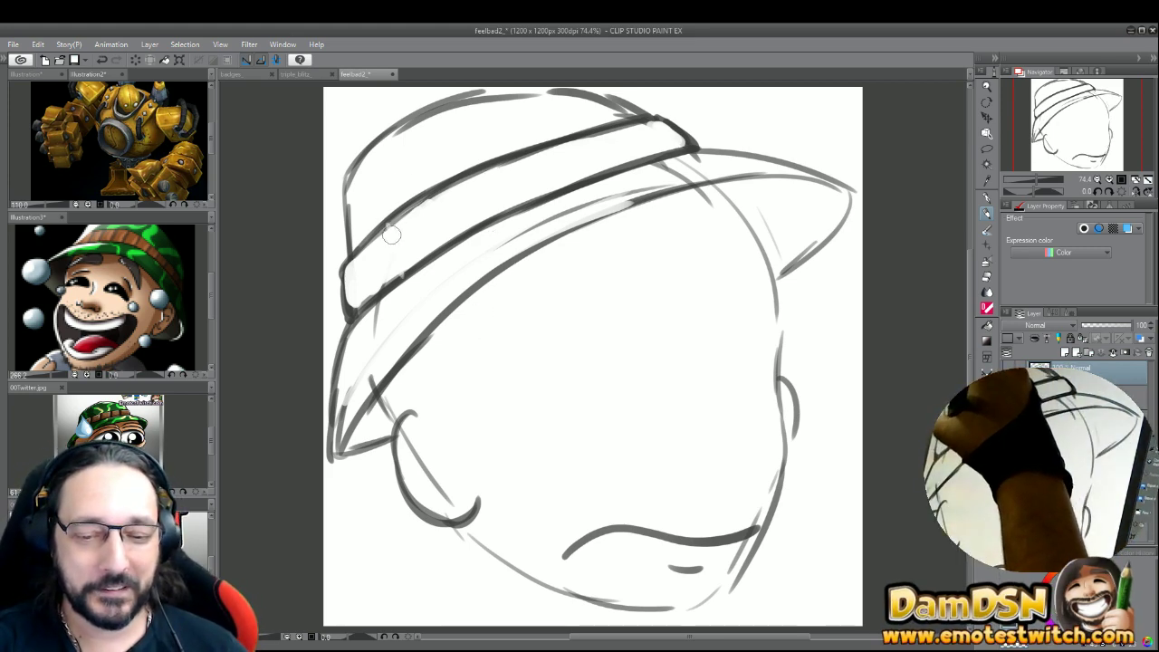
{"action": "left_click_drag", "start_coordinate": [387, 227], "coordinate": [395, 260]}
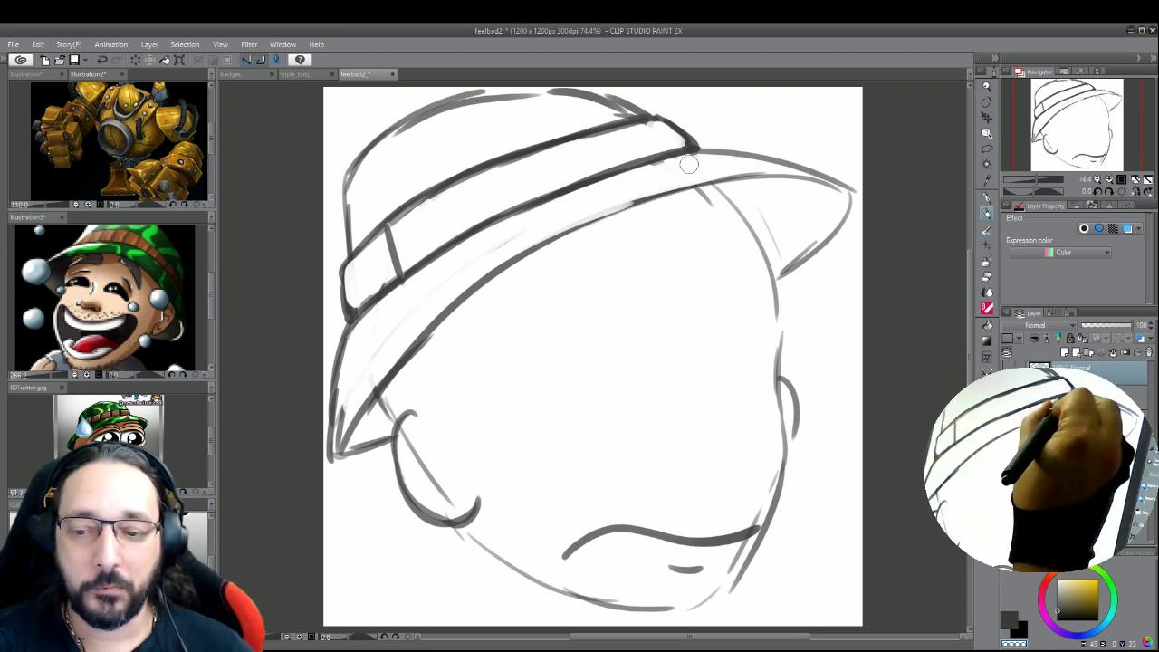
- Redraw the hat brim's lower edge as a thicker, darker curve from its right tip across the forehead towards the left
{"action": "key", "text": "c"}
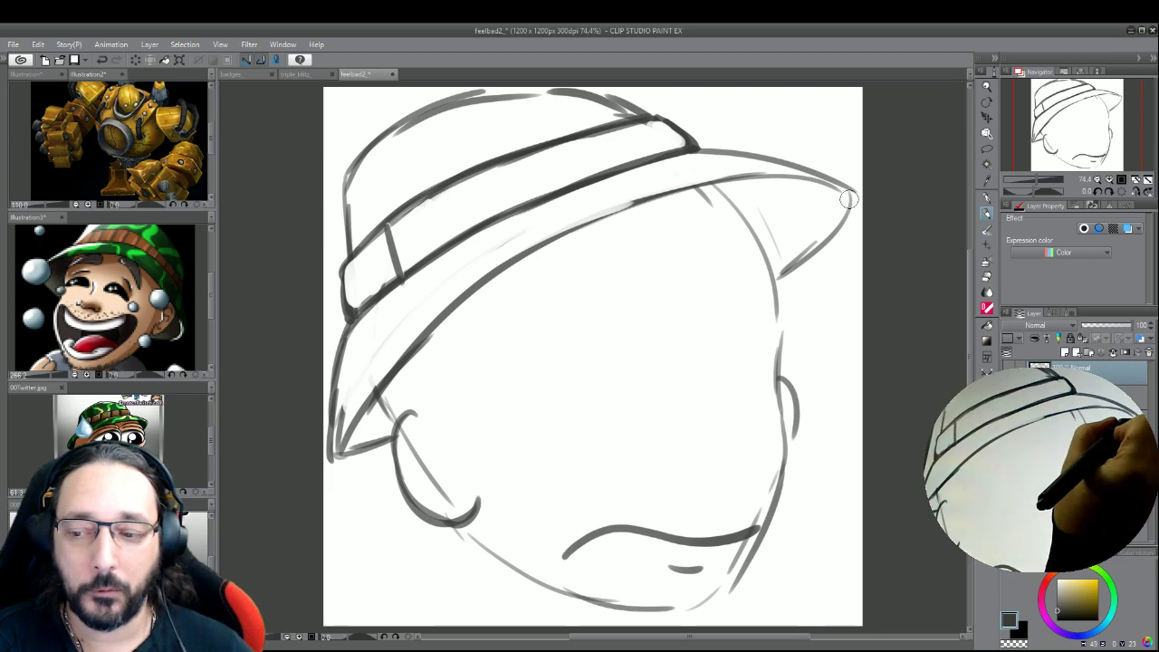
{"action": "left_click_drag", "start_coordinate": [854, 200], "coordinate": [796, 175]}
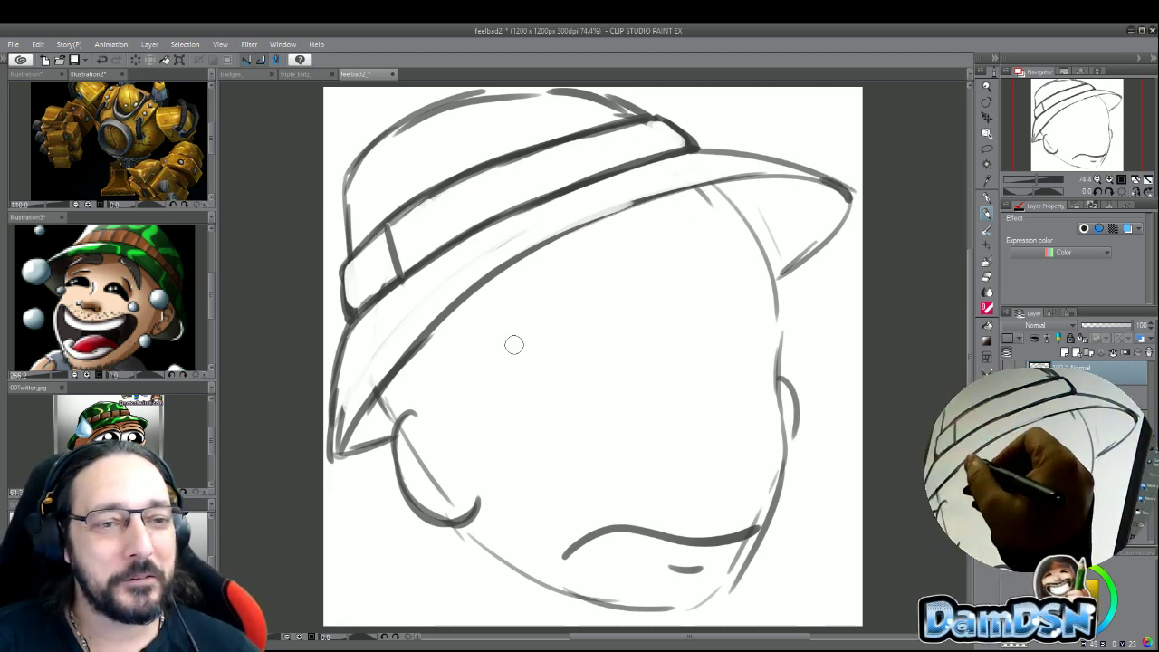
{"action": "left_click_drag", "start_coordinate": [843, 193], "coordinate": [624, 207]}
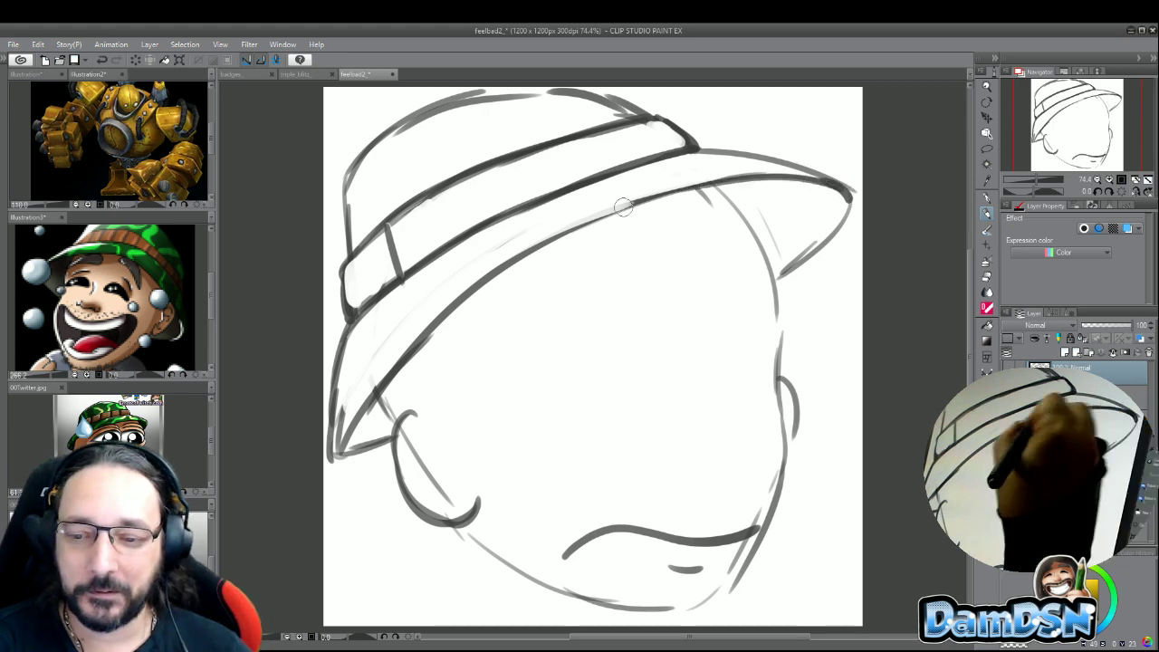
{"action": "left_click_drag", "start_coordinate": [721, 184], "coordinate": [544, 246]}
{"action": "left_click_drag", "start_coordinate": [681, 194], "coordinate": [469, 283]}
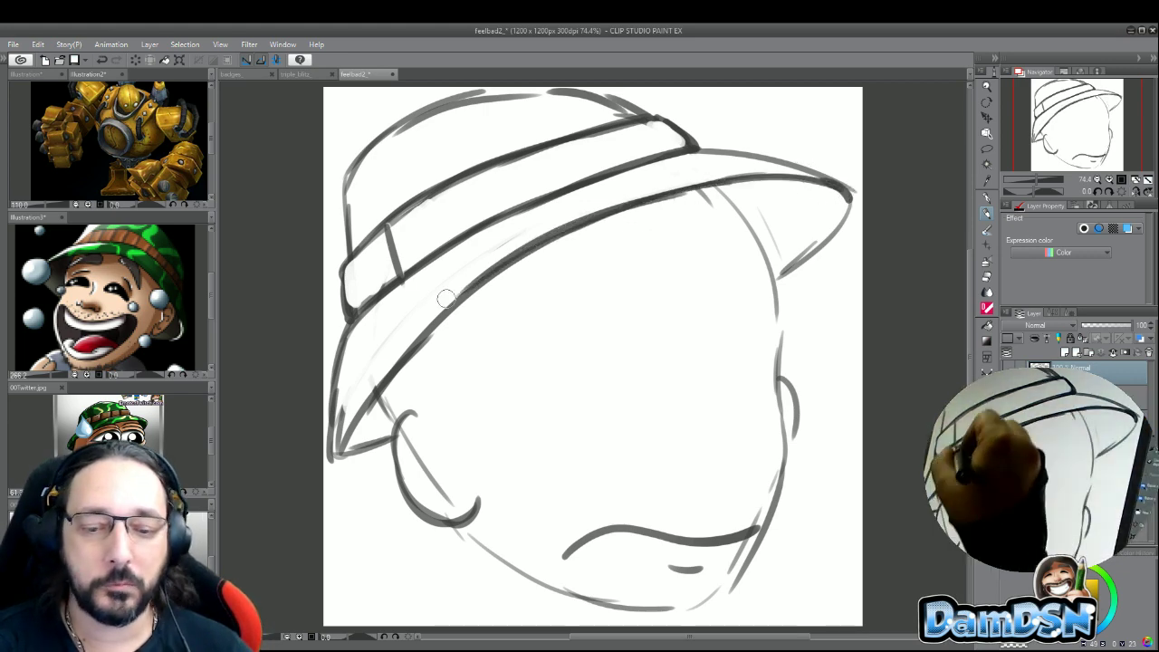
- Complete four evenly spaced pairs of short seam lines across the hat band, starting beside the existing seam at its left end
{"action": "left_click_drag", "start_coordinate": [404, 215], "coordinate": [418, 277]}
{"action": "left_click_drag", "start_coordinate": [461, 196], "coordinate": [469, 215]}
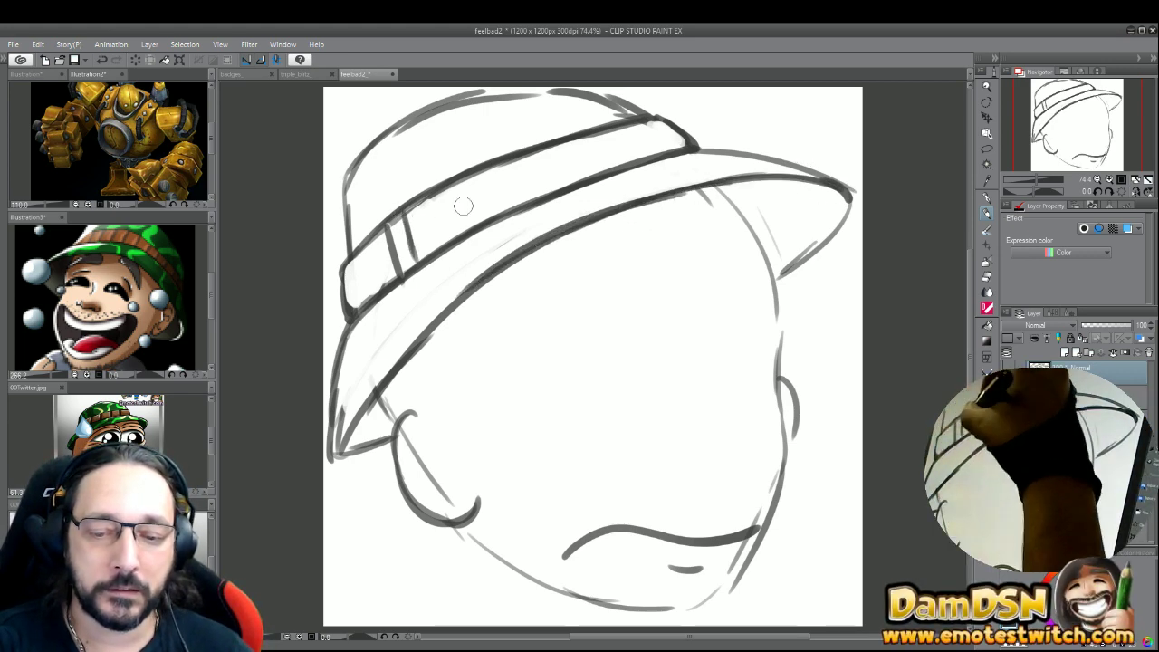
{"action": "left_click_drag", "start_coordinate": [463, 167], "coordinate": [475, 222]}
{"action": "left_click_drag", "start_coordinate": [478, 175], "coordinate": [490, 222]}
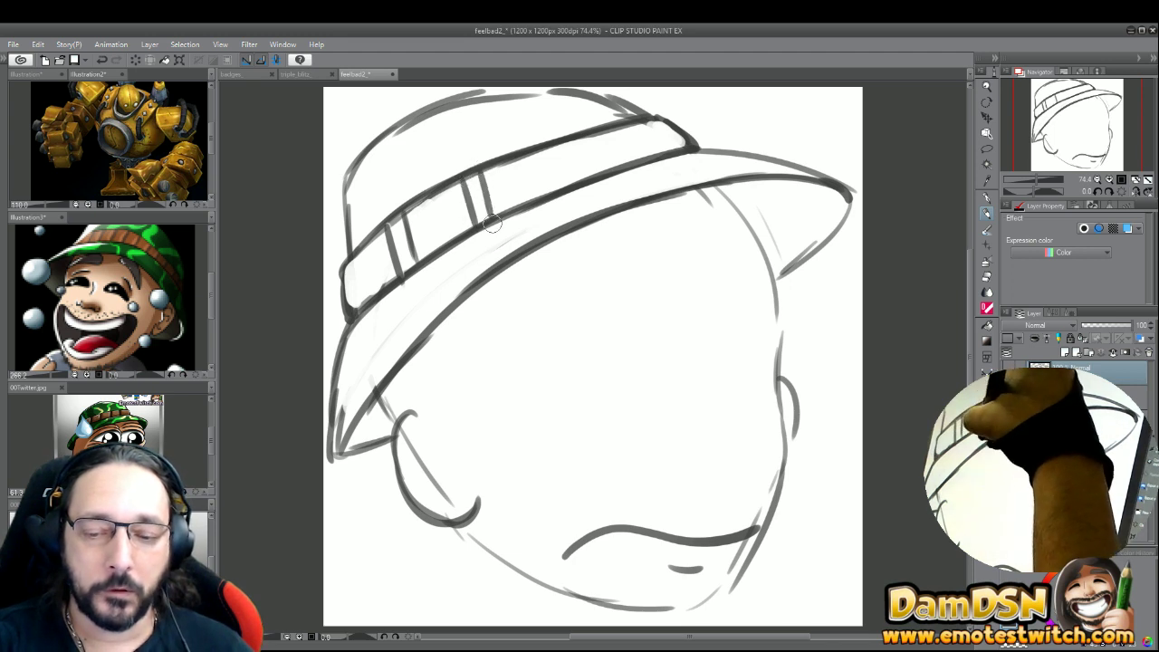
{"action": "left_click_drag", "start_coordinate": [552, 149], "coordinate": [562, 187]}
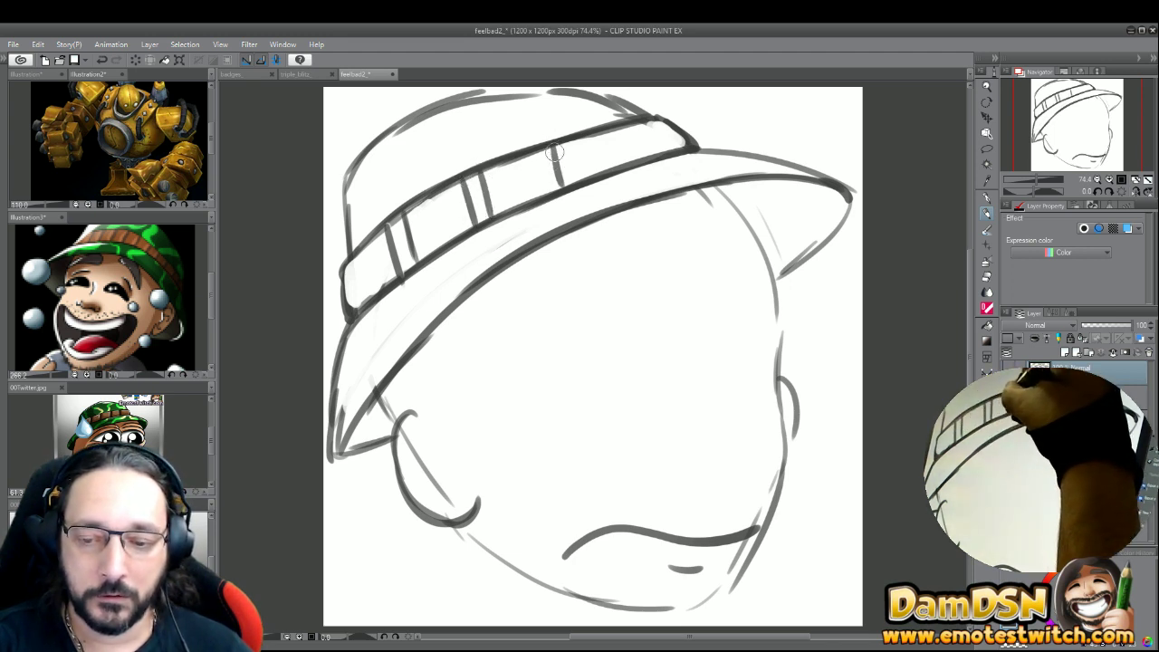
{"action": "left_click_drag", "start_coordinate": [573, 136], "coordinate": [582, 178]}
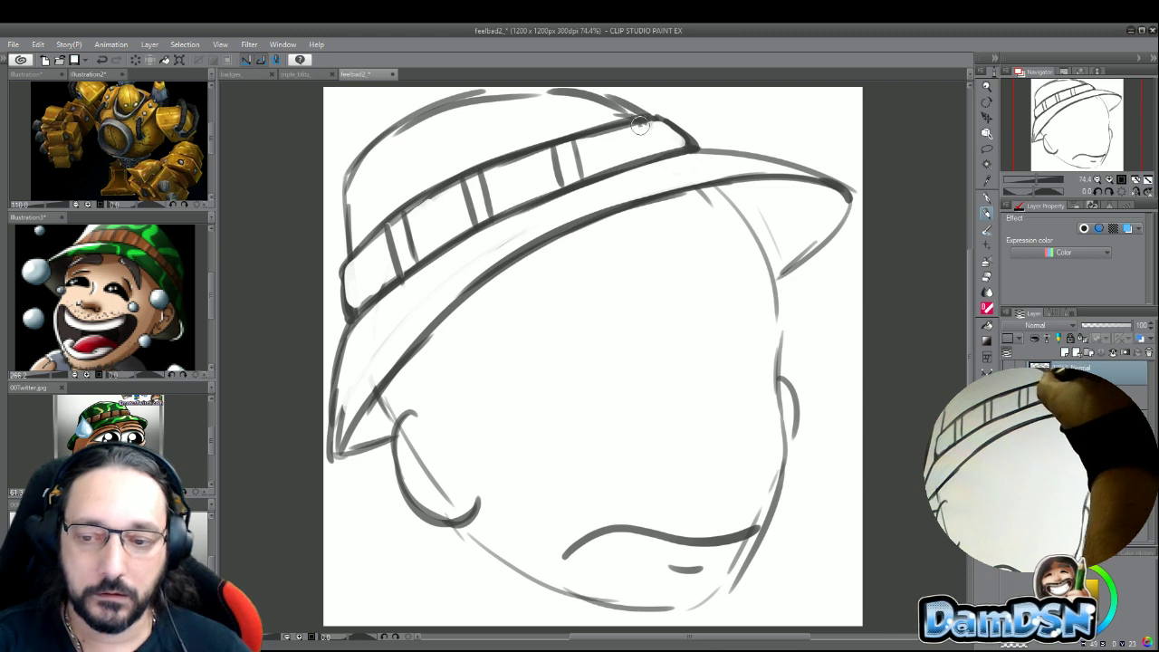
{"action": "left_click_drag", "start_coordinate": [637, 120], "coordinate": [644, 155]}
{"action": "mouse_move", "coordinate": [648, 116]}
{"action": "left_mouse_down"}
{"action": "mouse_move", "coordinate": [654, 161]}
{"action": "mouse_move", "coordinate": [665, 156]}
{"action": "left_mouse_up"}
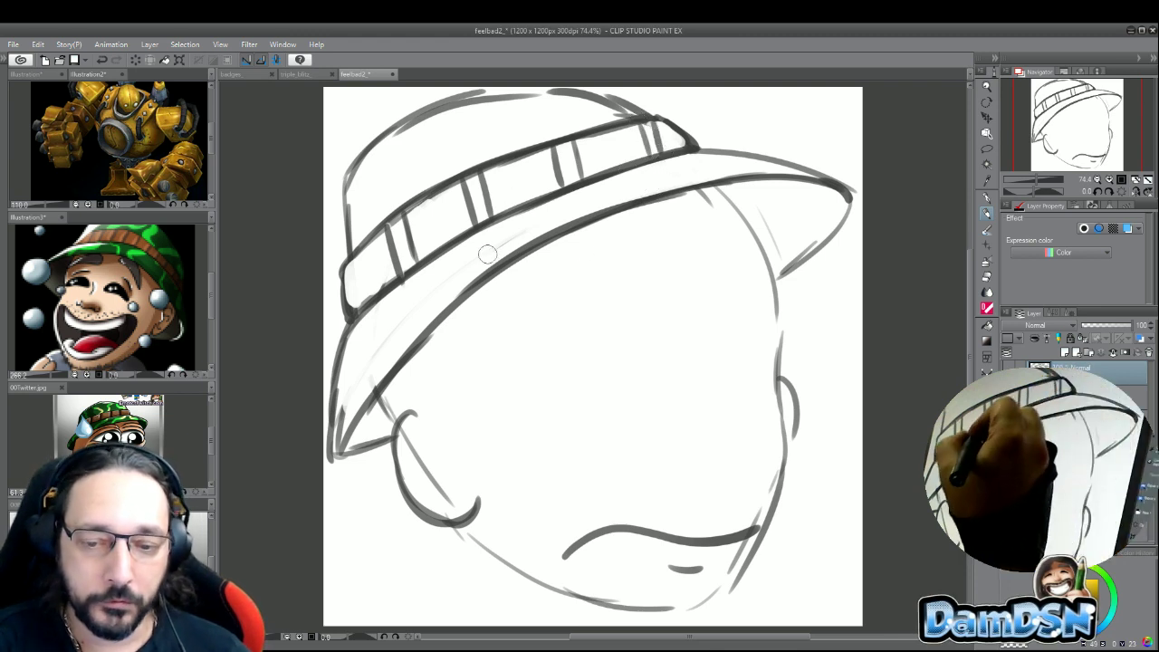
- Darken the crown's outline from the band's right end over the top and down the left side, and save the file
{"action": "mouse_move", "coordinate": [635, 114]}
{"action": "left_mouse_down"}
{"action": "mouse_move", "coordinate": [536, 95]}
{"action": "mouse_move", "coordinate": [451, 102]}
{"action": "left_mouse_up"}
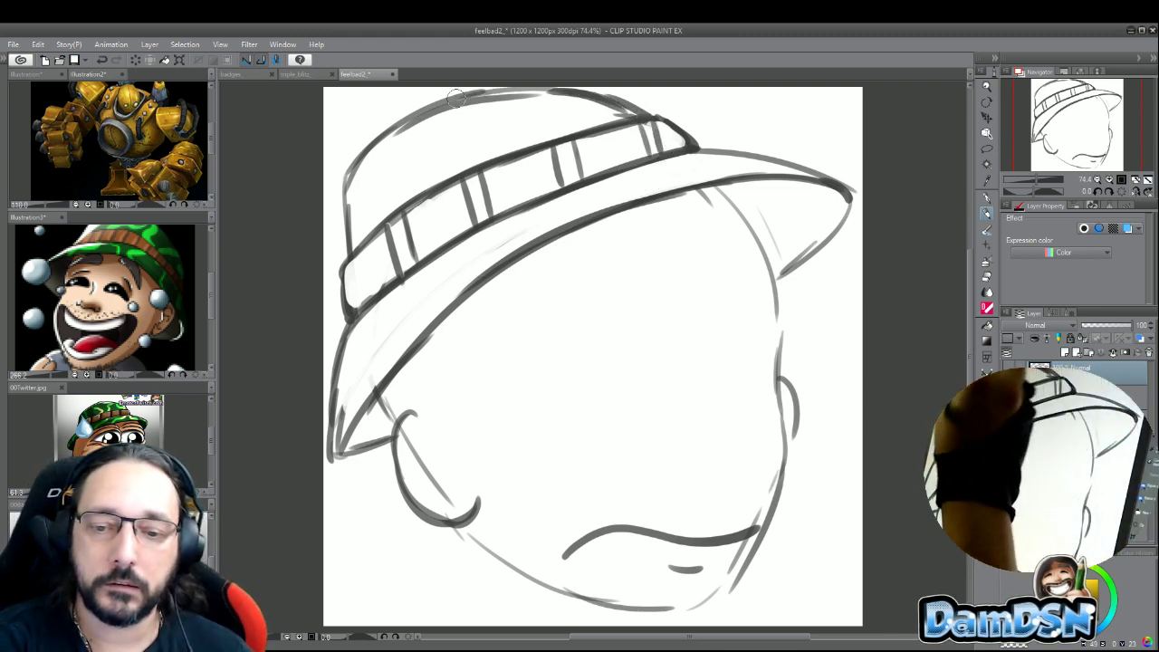
{"action": "left_click_drag", "start_coordinate": [534, 91], "coordinate": [399, 123]}
{"action": "left_click_drag", "start_coordinate": [357, 165], "coordinate": [346, 221]}
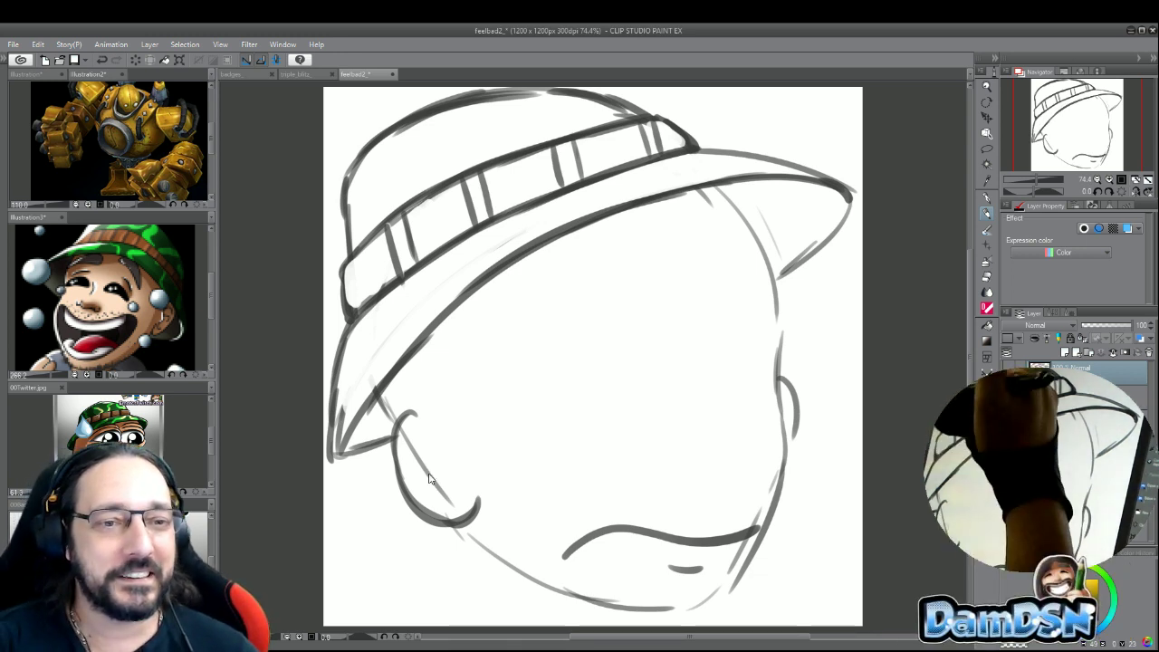
{"action": "key", "text": "ctrl+s"}
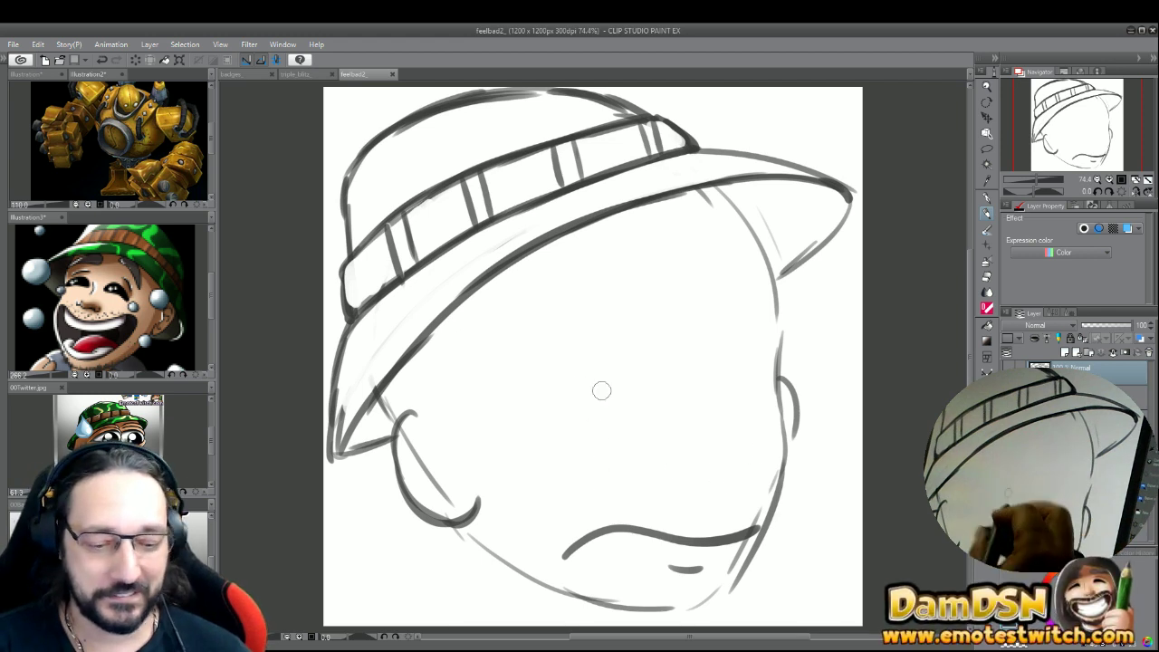
- Draw an arched upper eyelid for each eye and slanted, worried eyebrows above them, and save the file
{"action": "mouse_move", "coordinate": [544, 413]}
{"action": "left_mouse_down"}
{"action": "mouse_move", "coordinate": [653, 346]}
{"action": "mouse_move", "coordinate": [663, 370]}
{"action": "mouse_move", "coordinate": [623, 347]}
{"action": "mouse_move", "coordinate": [533, 418]}
{"action": "left_mouse_up"}
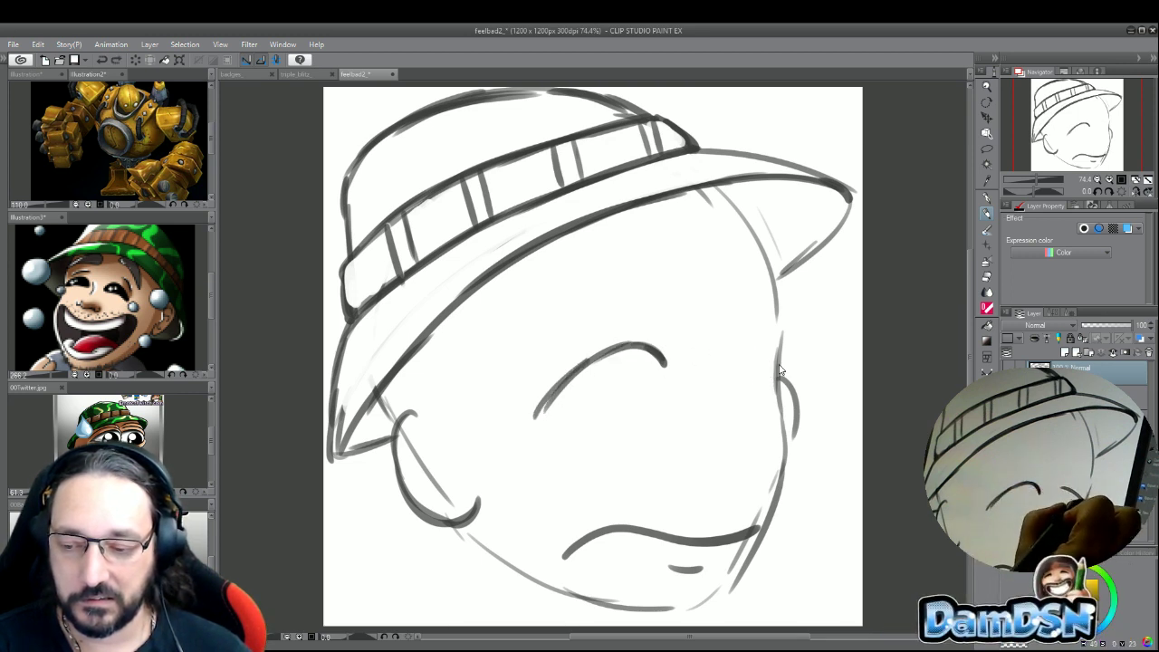
{"action": "left_click_drag", "start_coordinate": [770, 363], "coordinate": [703, 361]}
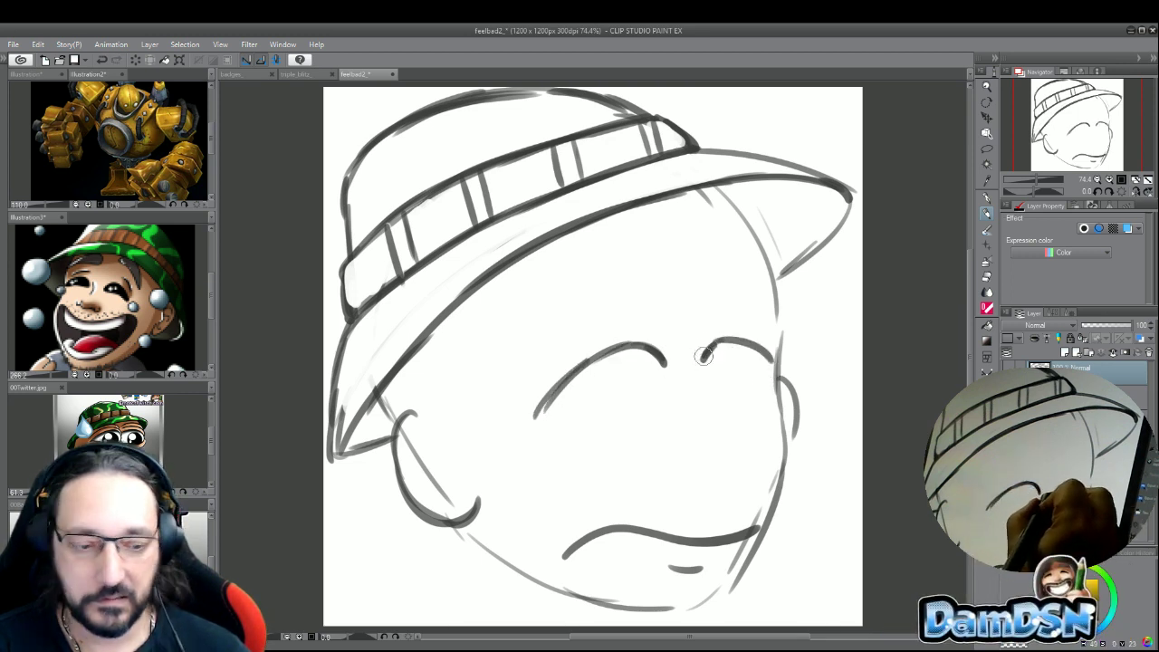
{"action": "mouse_move", "coordinate": [510, 346]}
{"action": "left_mouse_down"}
{"action": "mouse_move", "coordinate": [621, 241]}
{"action": "mouse_move", "coordinate": [637, 251]}
{"action": "mouse_move", "coordinate": [641, 261]}
{"action": "mouse_move", "coordinate": [557, 319]}
{"action": "left_mouse_up"}
{"action": "left_click_drag", "start_coordinate": [714, 246], "coordinate": [777, 313]}
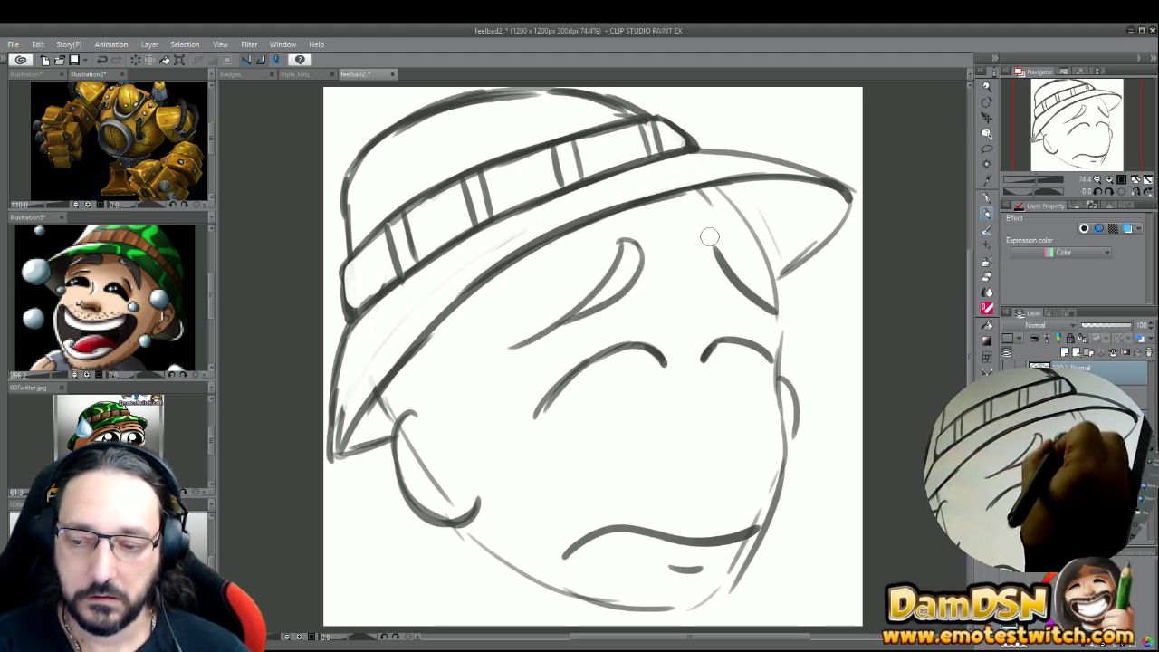
{"action": "mouse_move", "coordinate": [699, 243]}
{"action": "left_mouse_down"}
{"action": "mouse_move", "coordinate": [752, 304]}
{"action": "mouse_move", "coordinate": [775, 312]}
{"action": "left_mouse_up"}
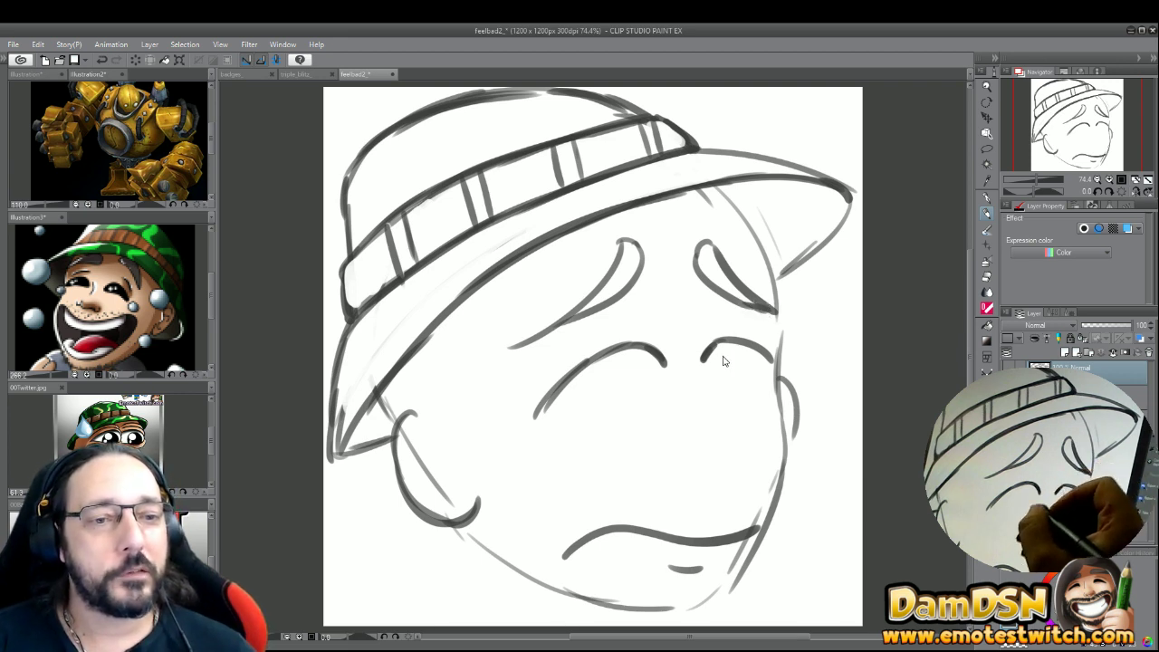
{"action": "key", "text": "ctrl+s"}
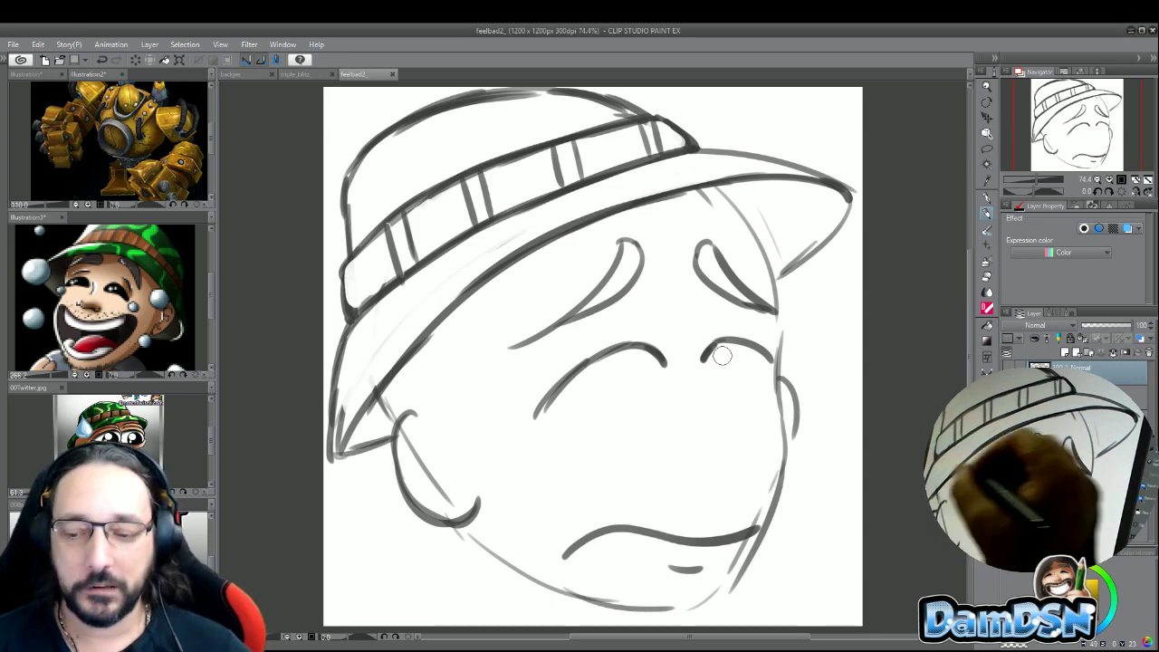
- Draw the lower lid lines of both eyes, redoing the first stroke, and add a thick arched iris in the left eye
{"action": "left_click_drag", "start_coordinate": [583, 420], "coordinate": [648, 404]}
{"action": "key", "text": "ctrl+z"}
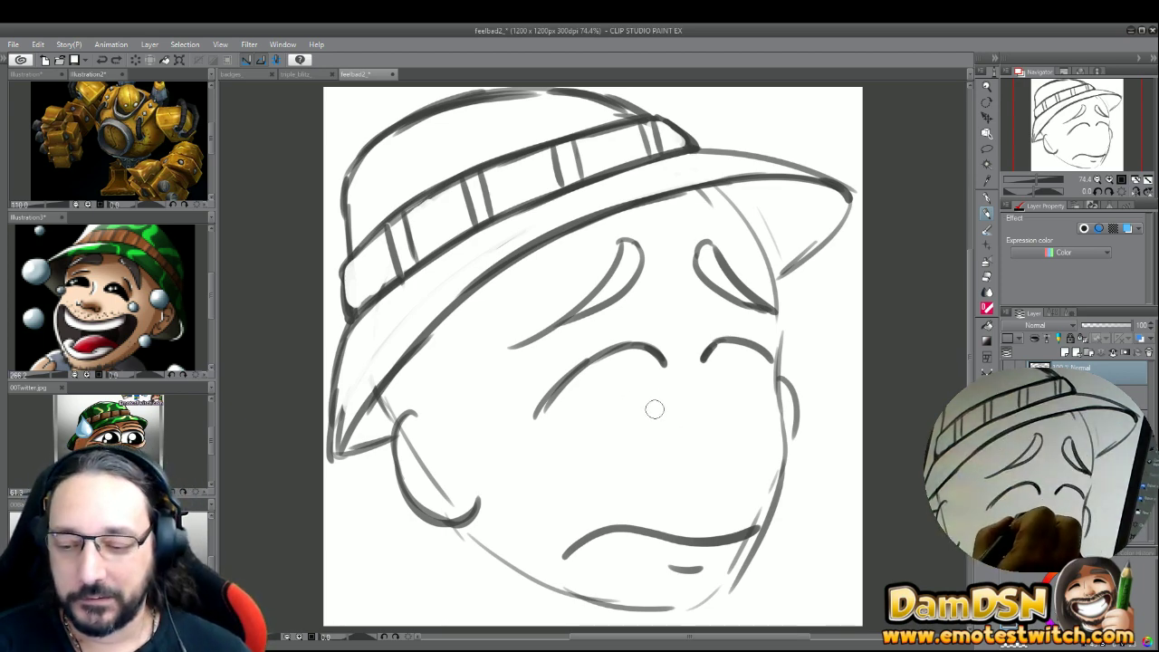
{"action": "mouse_move", "coordinate": [585, 423]}
{"action": "left_mouse_down"}
{"action": "mouse_move", "coordinate": [666, 405]}
{"action": "mouse_move", "coordinate": [772, 405]}
{"action": "left_mouse_up"}
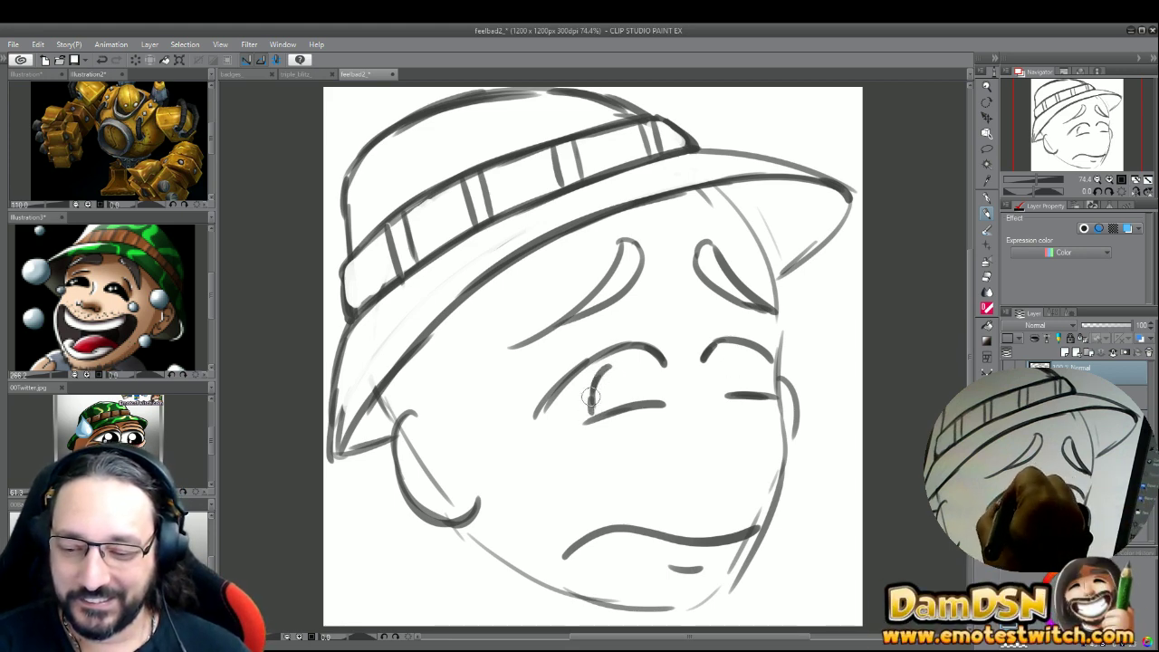
{"action": "mouse_move", "coordinate": [605, 369]}
{"action": "left_mouse_down"}
{"action": "mouse_move", "coordinate": [653, 384]}
{"action": "mouse_move", "coordinate": [649, 371]}
{"action": "mouse_move", "coordinate": [663, 400]}
{"action": "mouse_move", "coordinate": [660, 385]}
{"action": "mouse_move", "coordinate": [609, 378]}
{"action": "mouse_move", "coordinate": [631, 376]}
{"action": "mouse_move", "coordinate": [620, 365]}
{"action": "mouse_move", "coordinate": [600, 398]}
{"action": "mouse_move", "coordinate": [602, 370]}
{"action": "mouse_move", "coordinate": [593, 417]}
{"action": "left_mouse_up"}
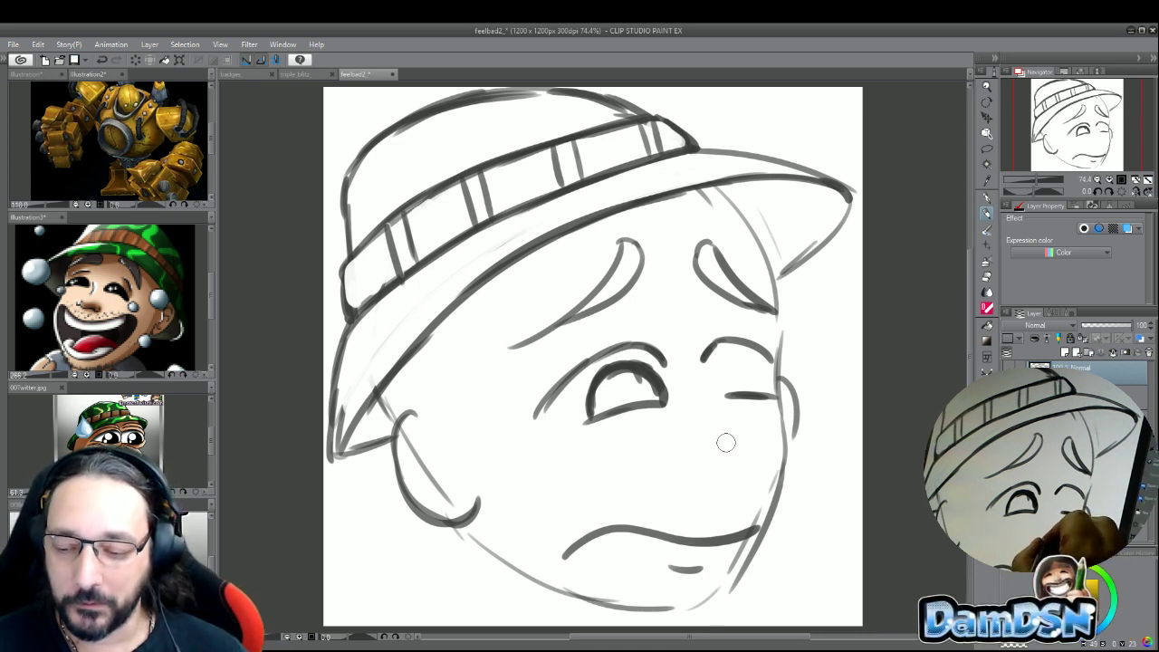
- Draw the nose with a dark wavy underside, a small curve for each nostril, and a short bridge mark between the eyes
{"action": "mouse_move", "coordinate": [726, 442]}
{"action": "left_mouse_down"}
{"action": "mouse_move", "coordinate": [724, 461]}
{"action": "mouse_move", "coordinate": [739, 453]}
{"action": "mouse_move", "coordinate": [731, 464]}
{"action": "mouse_move", "coordinate": [694, 460]}
{"action": "mouse_move", "coordinate": [742, 458]}
{"action": "left_mouse_up"}
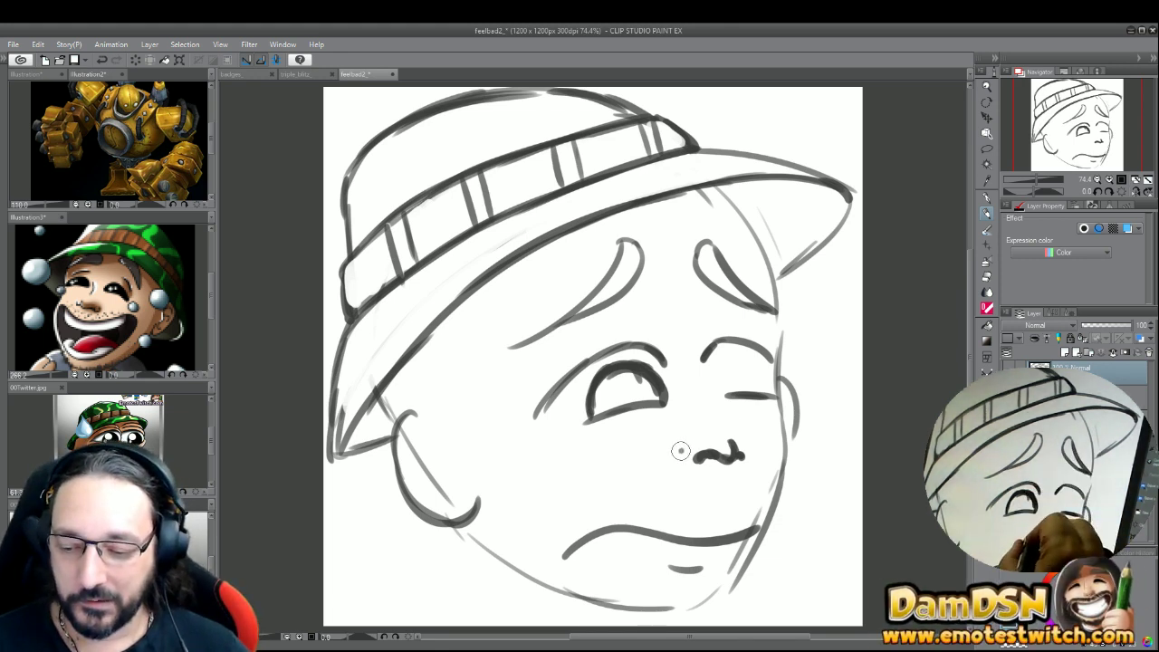
{"action": "left_click_drag", "start_coordinate": [681, 451], "coordinate": [752, 456]}
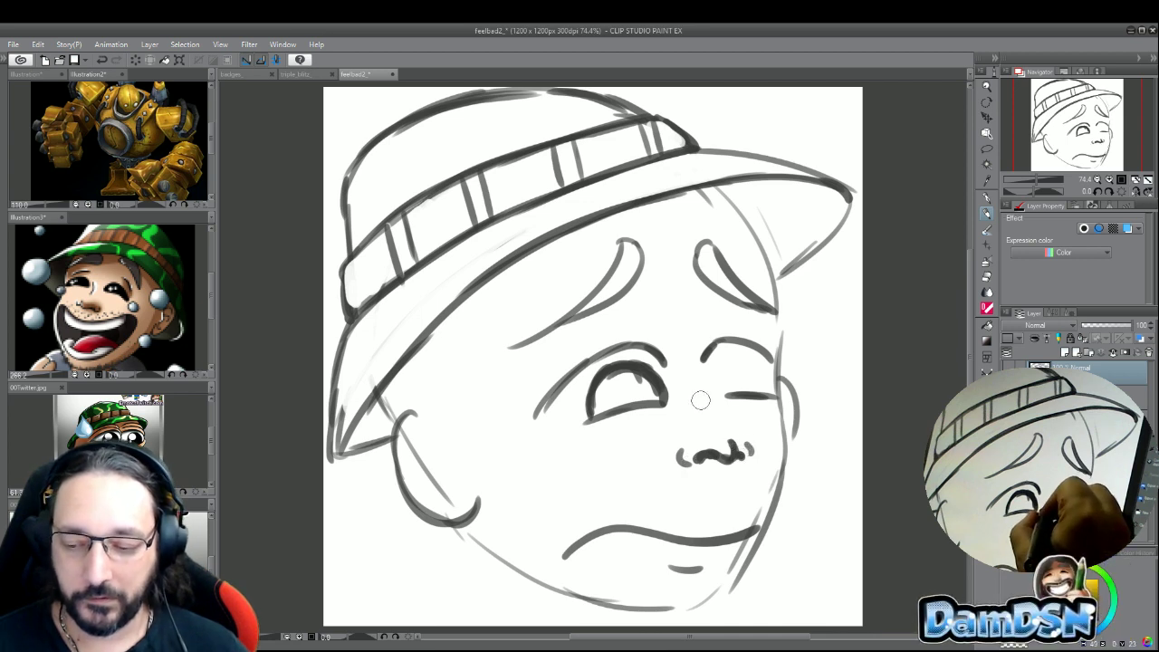
{"action": "left_click_drag", "start_coordinate": [700, 397], "coordinate": [703, 406]}
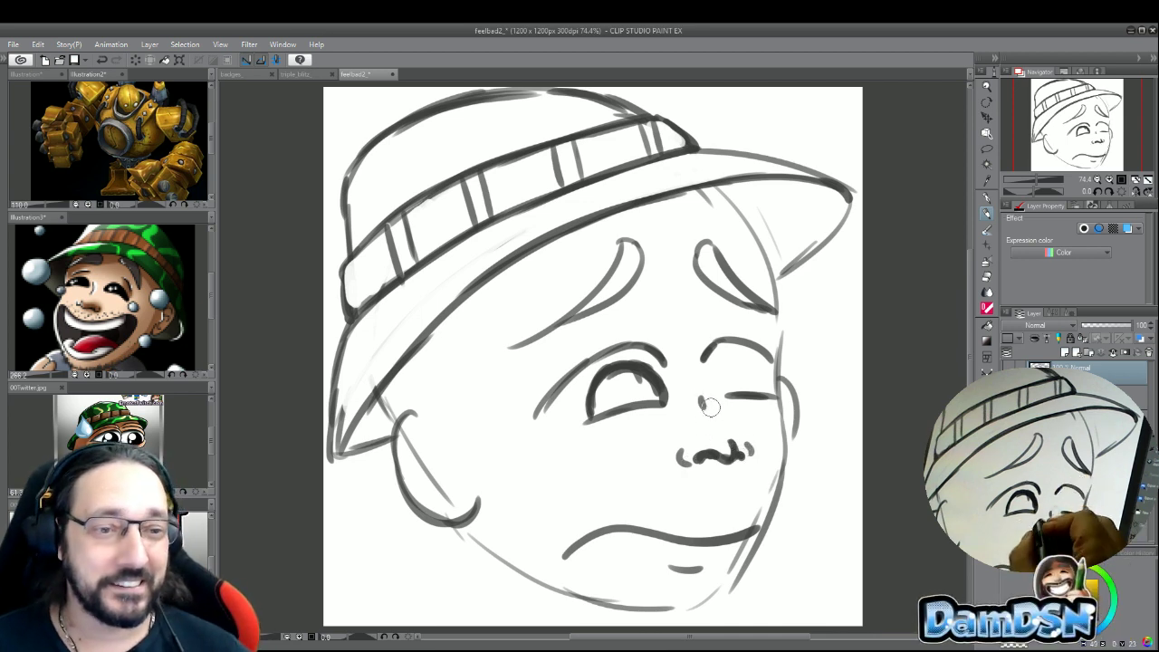
{"action": "left_click_drag", "start_coordinate": [698, 459], "coordinate": [738, 459]}
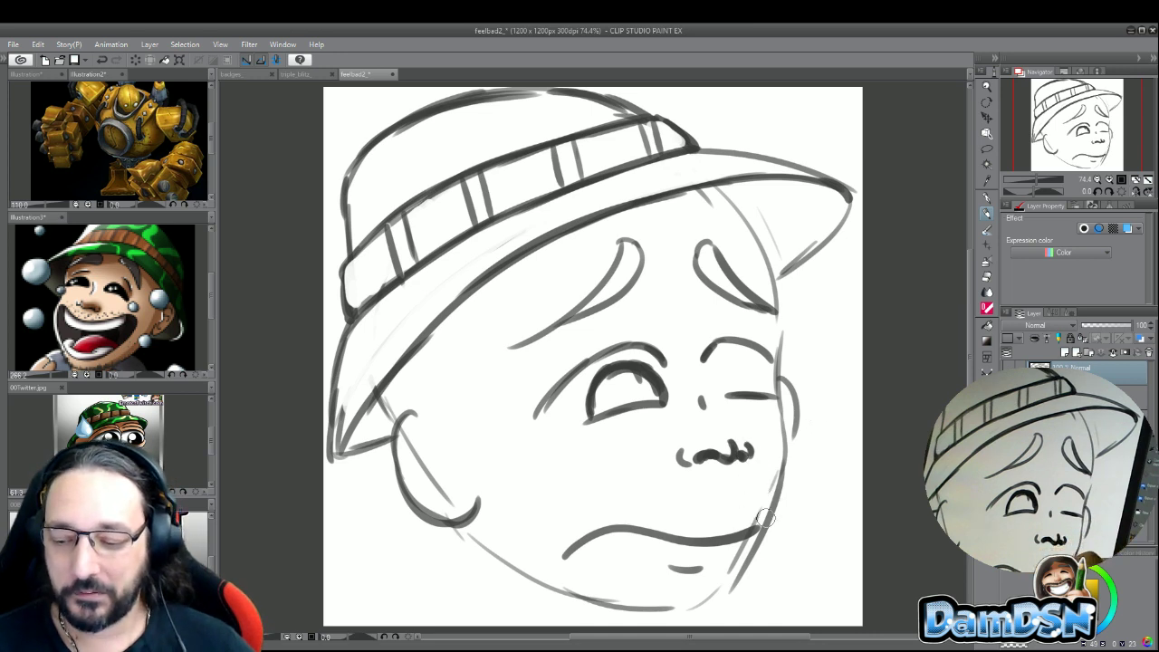
- Thicken the outer curve of the right ear and join both its ends to the face's edge
{"action": "left_click_drag", "start_coordinate": [785, 395], "coordinate": [787, 443]}
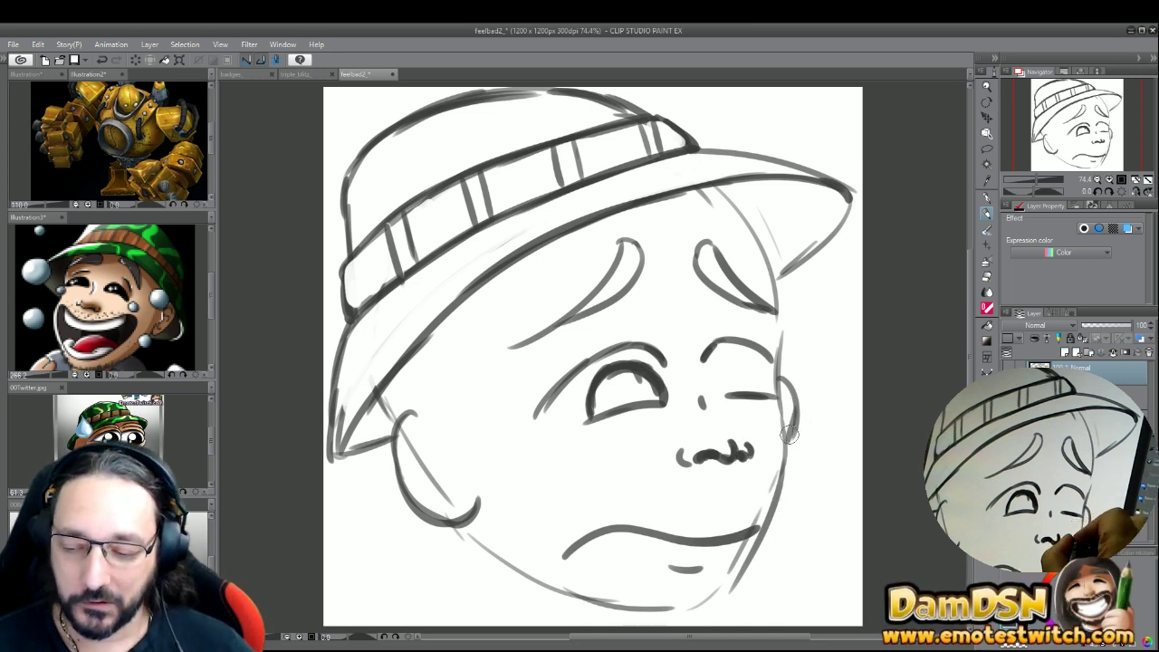
{"action": "left_click_drag", "start_coordinate": [783, 374], "coordinate": [799, 436]}
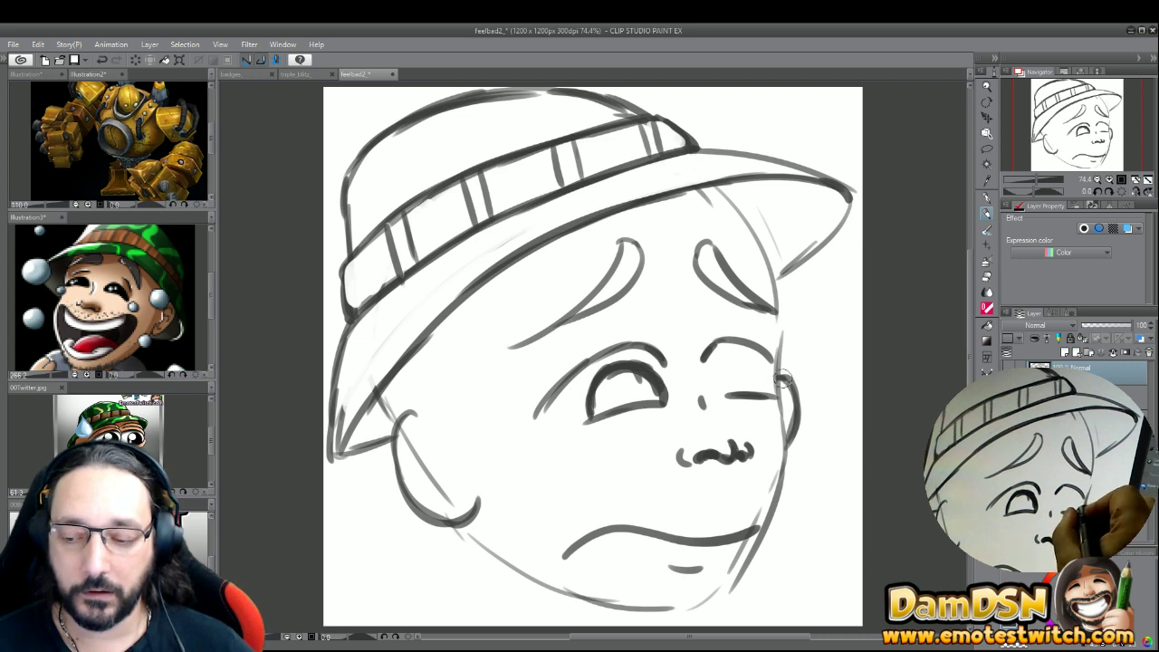
{"action": "left_click_drag", "start_coordinate": [777, 371], "coordinate": [797, 427]}
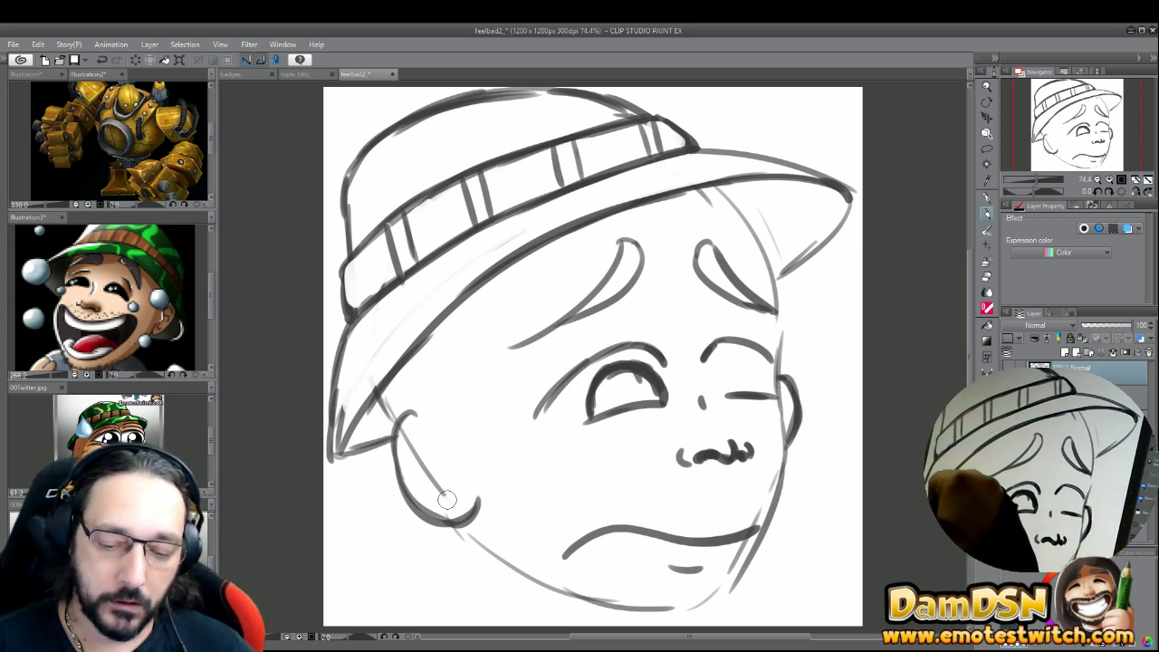
{"action": "left_click_drag", "start_coordinate": [387, 473], "coordinate": [469, 522]}
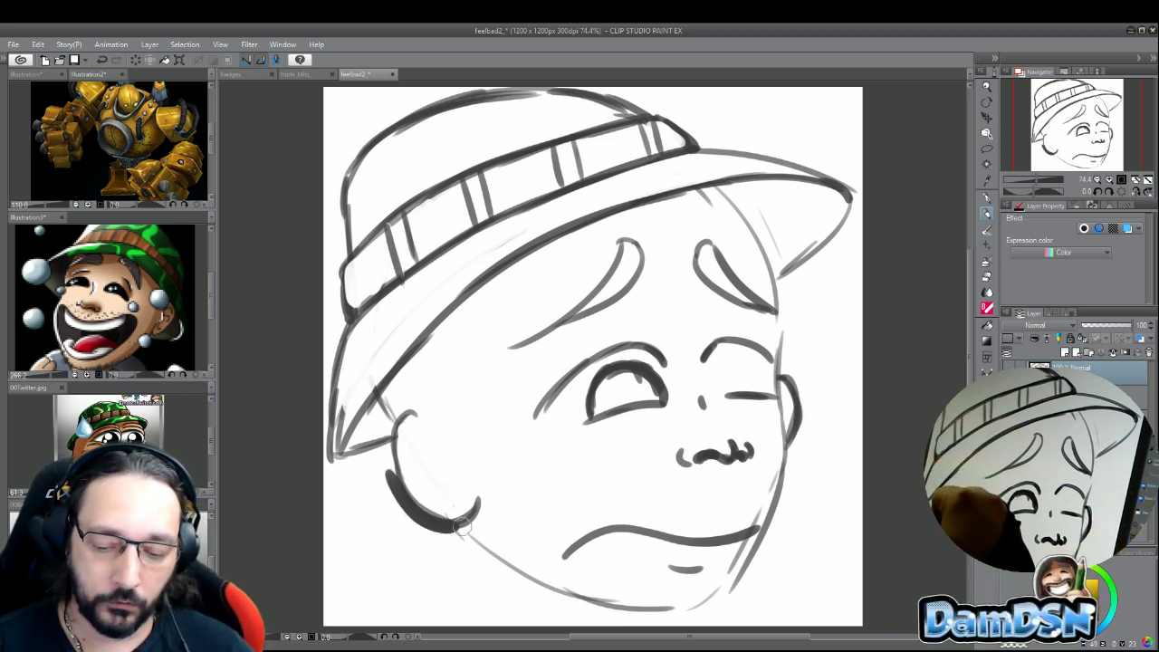
{"action": "key", "text": "ctrl+z"}
{"action": "key", "text": "ctrl+z"}
{"action": "key", "text": "ctrl+z"}
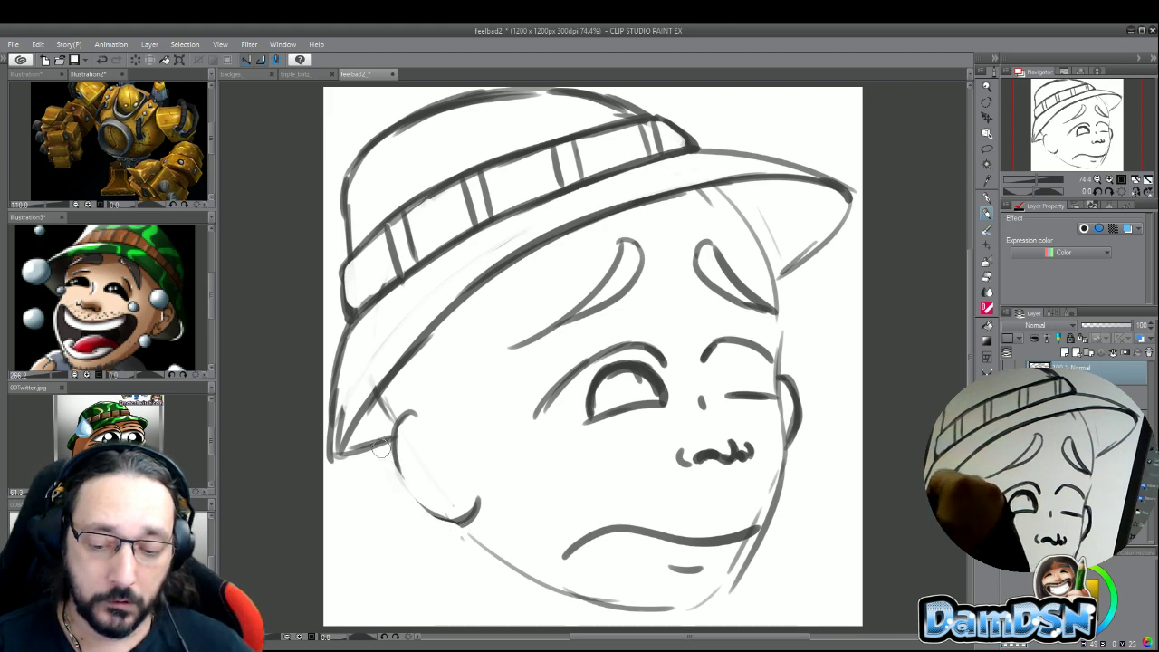
- Redraw the left ear's outline as a darker curve down to the lobe, and add two curved fold lines inside it
{"action": "mouse_move", "coordinate": [407, 415]}
{"action": "left_mouse_down"}
{"action": "mouse_move", "coordinate": [404, 483]}
{"action": "mouse_move", "coordinate": [487, 513]}
{"action": "mouse_move", "coordinate": [452, 512]}
{"action": "mouse_move", "coordinate": [456, 521]}
{"action": "mouse_move", "coordinate": [478, 494]}
{"action": "left_mouse_up"}
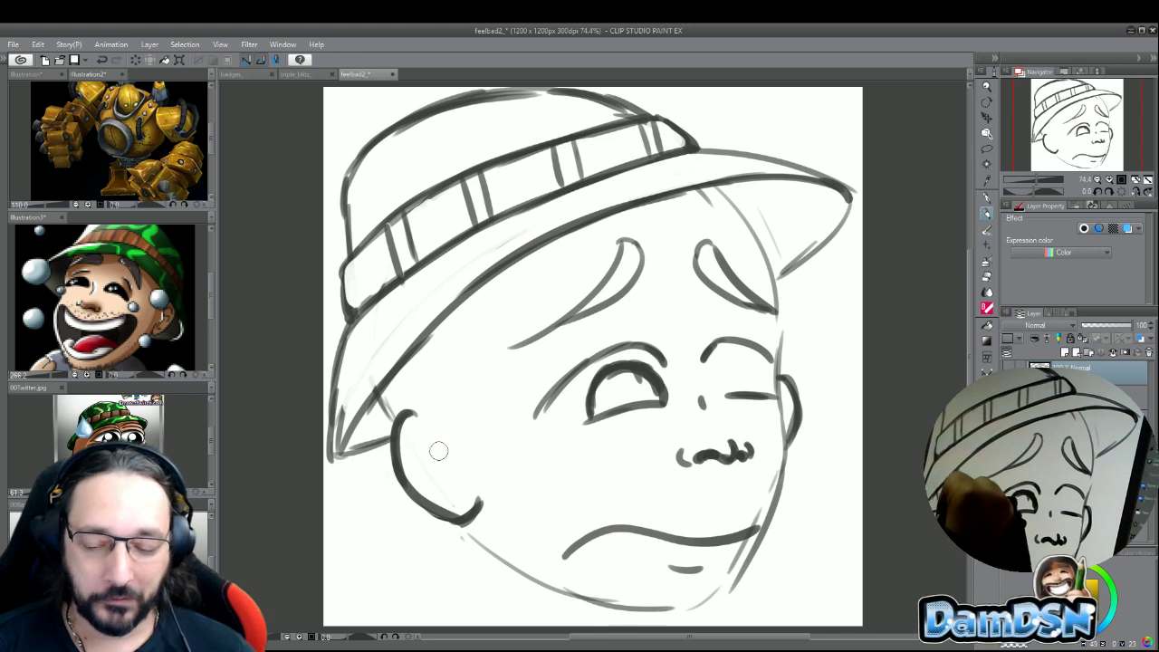
{"action": "left_click_drag", "start_coordinate": [415, 436], "coordinate": [459, 491]}
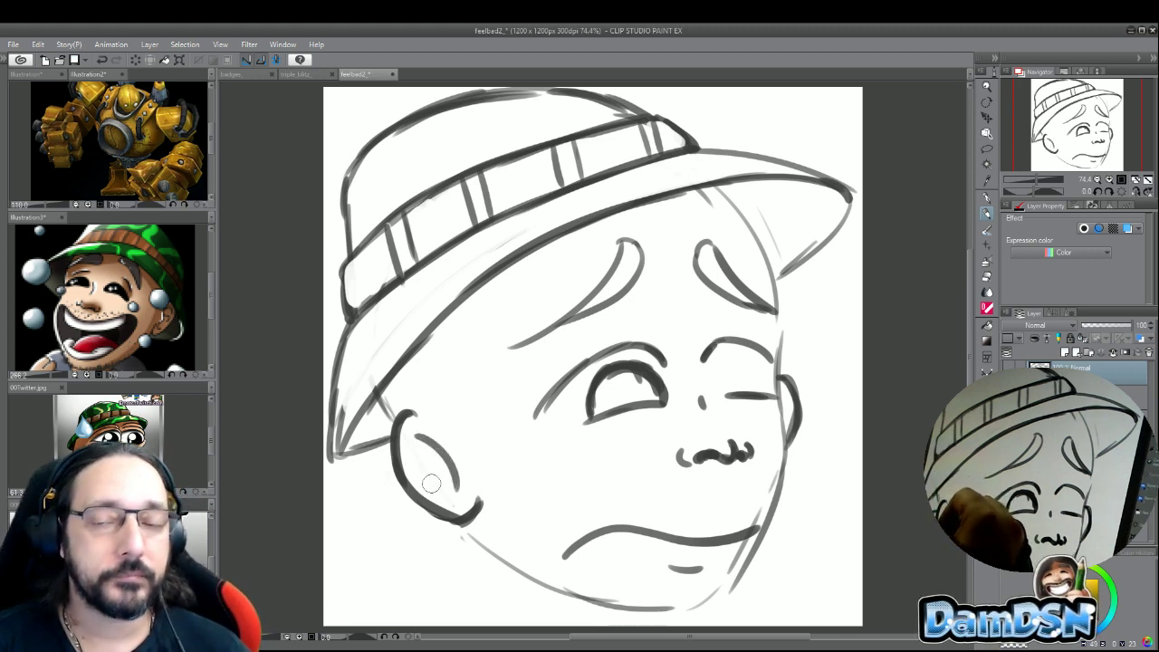
{"action": "left_click_drag", "start_coordinate": [428, 440], "coordinate": [423, 482]}
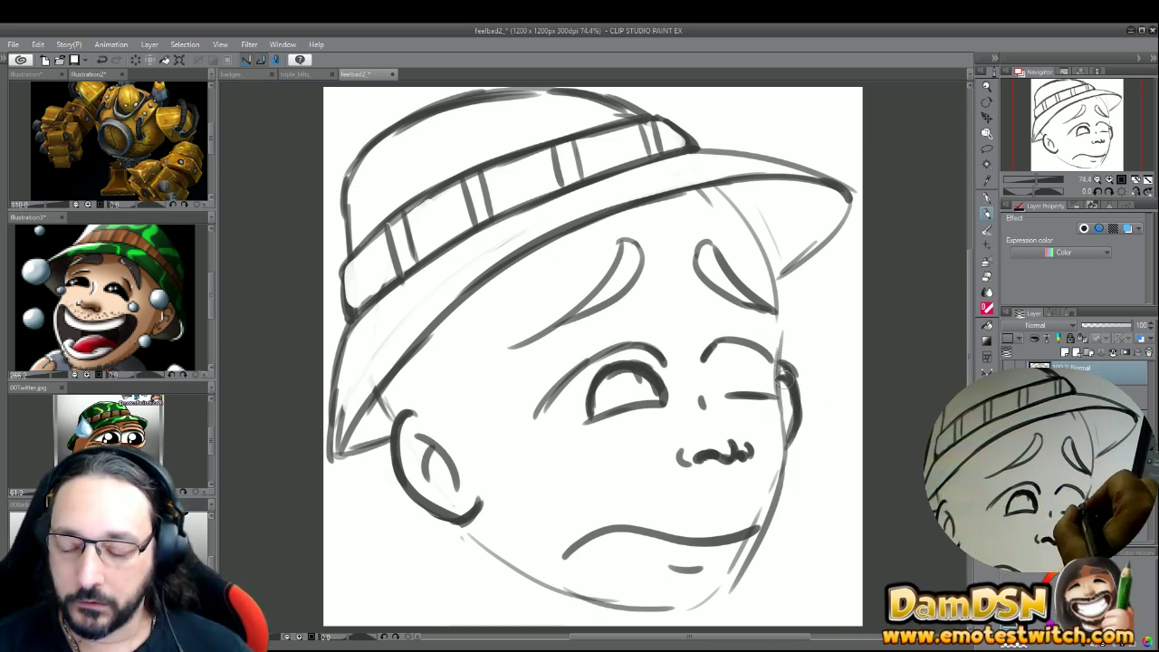
- Darken the face's right edge beside the ear and redraw the jawline past the mouth corner to the chin's underside
{"action": "left_click_drag", "start_coordinate": [785, 372], "coordinate": [782, 421]}
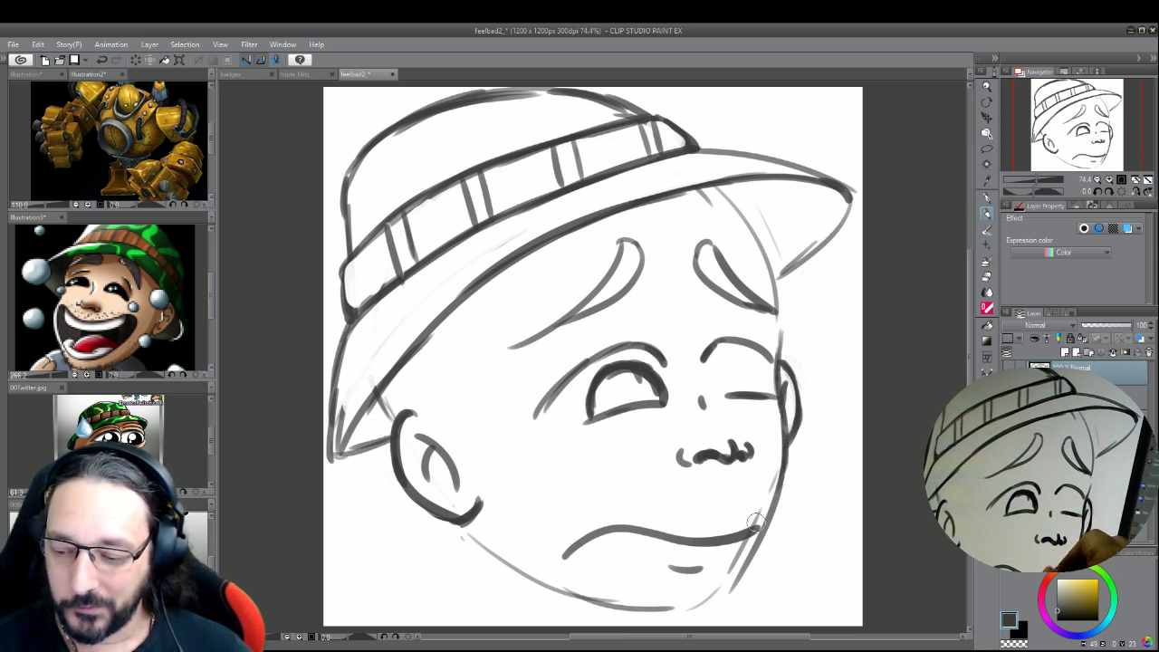
{"action": "mouse_move", "coordinate": [781, 472]}
{"action": "left_mouse_down"}
{"action": "mouse_move", "coordinate": [757, 541]}
{"action": "mouse_move", "coordinate": [731, 567]}
{"action": "mouse_move", "coordinate": [764, 534]}
{"action": "mouse_move", "coordinate": [705, 609]}
{"action": "left_mouse_up"}
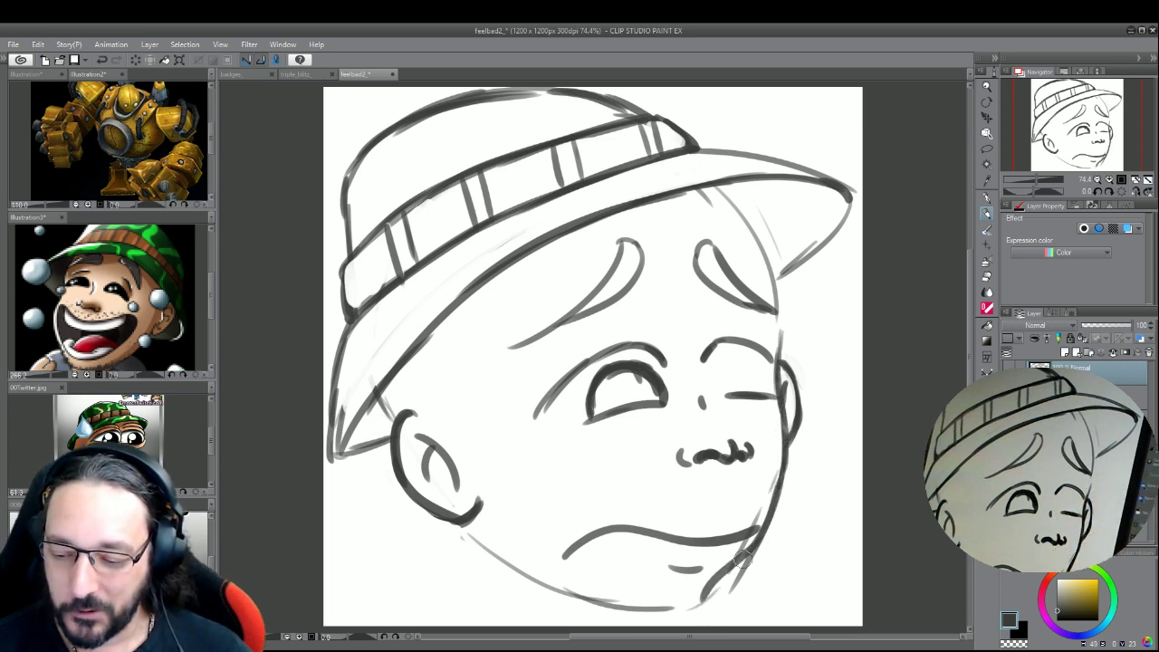
{"action": "mouse_move", "coordinate": [729, 568]}
{"action": "left_mouse_down"}
{"action": "mouse_move", "coordinate": [670, 606]}
{"action": "mouse_move", "coordinate": [642, 609]}
{"action": "left_mouse_up"}
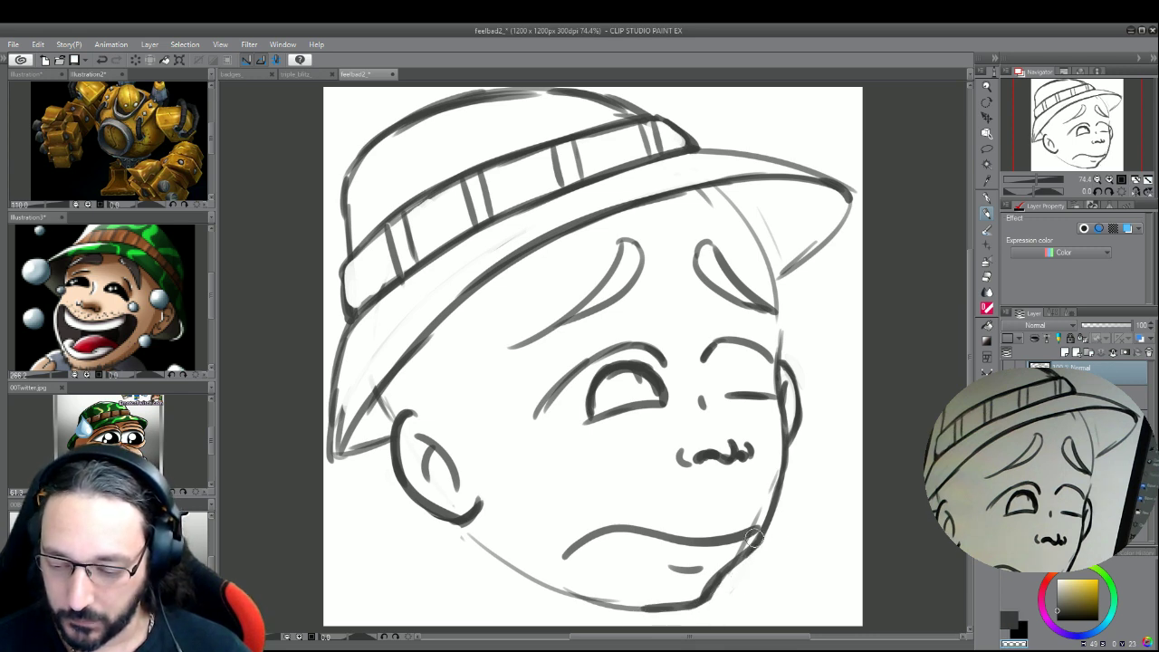
- Clean up the jaw beside the mouth corner, save the drawing, and redraw the jawline darker from the left ear lobe to the chin
{"action": "left_click_drag", "start_coordinate": [754, 524], "coordinate": [770, 468]}
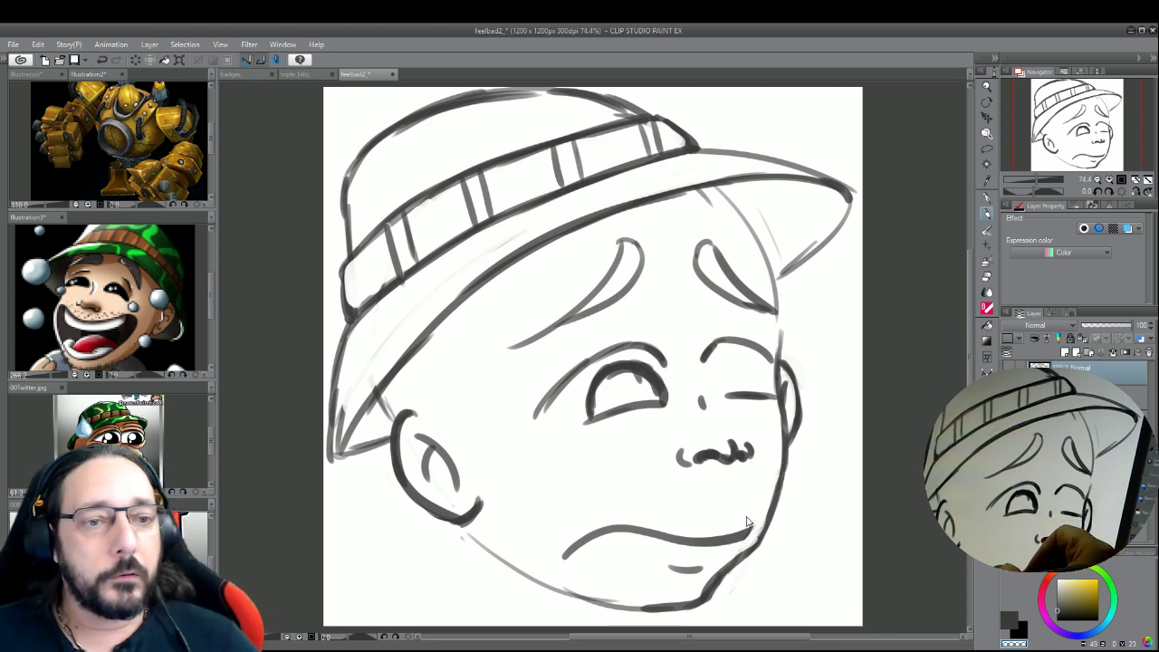
{"action": "key", "text": "ctrl+s"}
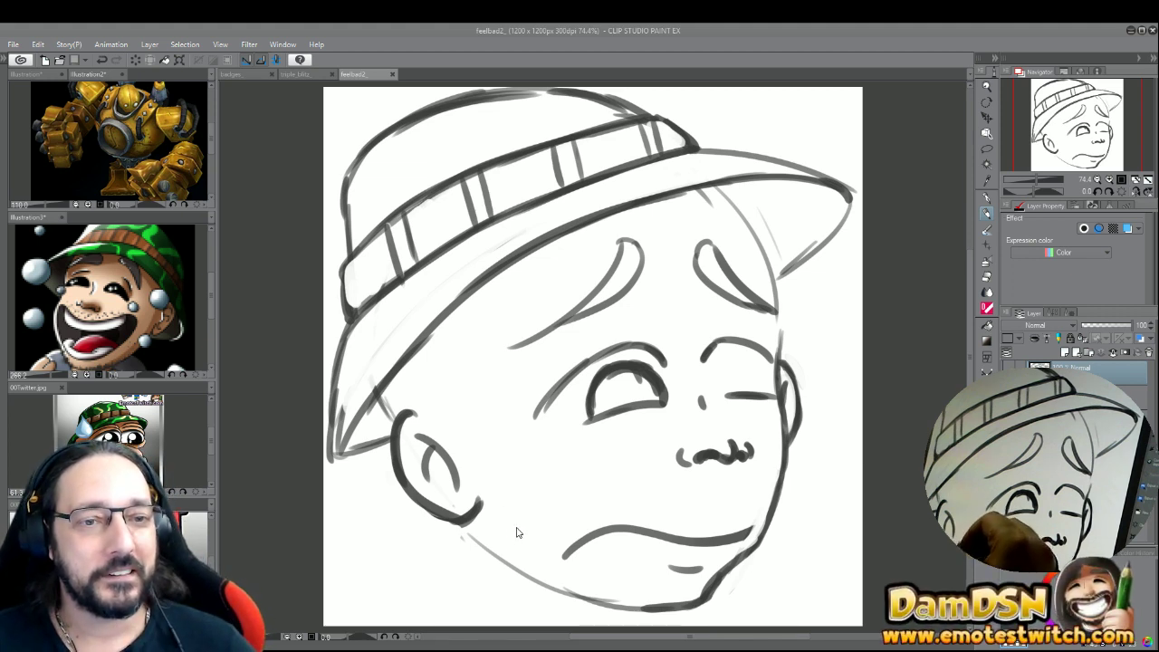
{"action": "left_click_drag", "start_coordinate": [471, 530], "coordinate": [495, 560]}
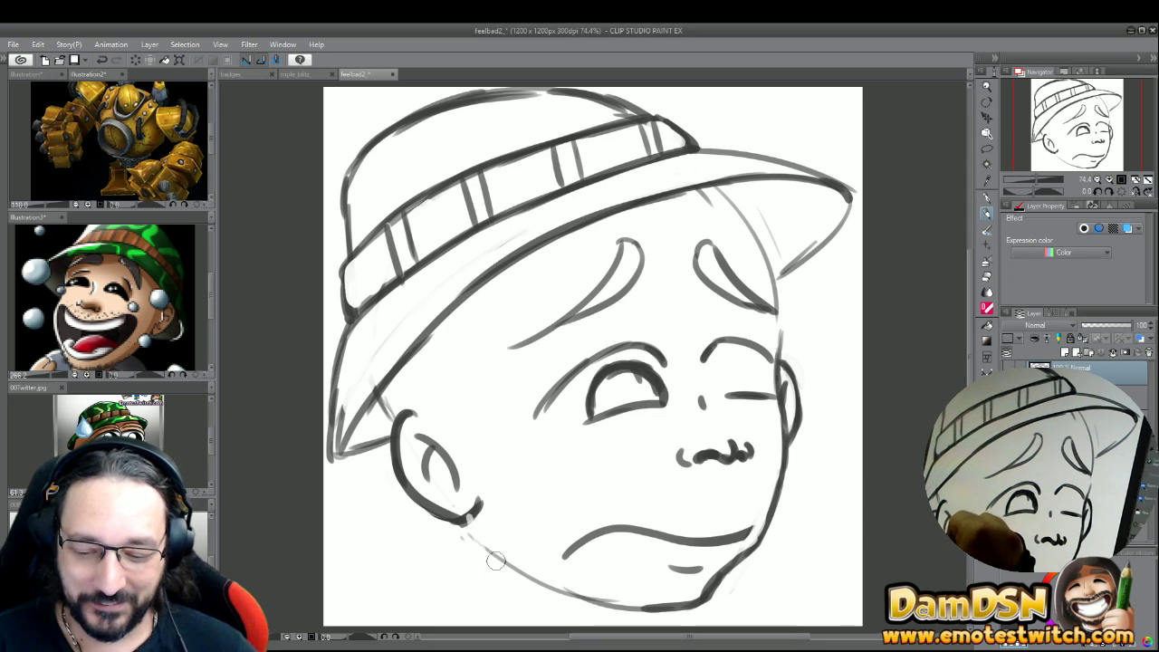
{"action": "mouse_move", "coordinate": [467, 519]}
{"action": "left_mouse_down"}
{"action": "mouse_move", "coordinate": [541, 588]}
{"action": "mouse_move", "coordinate": [510, 569]}
{"action": "mouse_move", "coordinate": [621, 616]}
{"action": "mouse_move", "coordinate": [600, 613]}
{"action": "mouse_move", "coordinate": [683, 606]}
{"action": "left_mouse_up"}
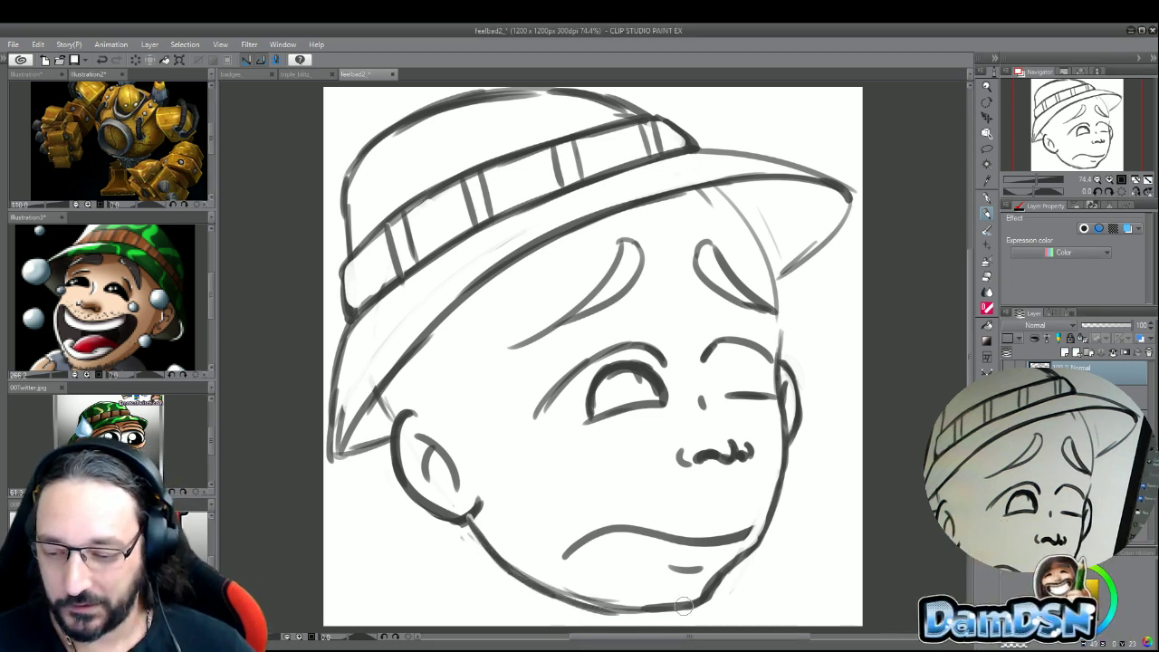
- Draw the right eye's iris arc, and add a crease above and a short line beneath each eye
{"action": "mouse_move", "coordinate": [730, 395]}
{"action": "left_mouse_down"}
{"action": "mouse_move", "coordinate": [752, 373]}
{"action": "mouse_move", "coordinate": [725, 378]}
{"action": "mouse_move", "coordinate": [741, 362]}
{"action": "mouse_move", "coordinate": [758, 393]}
{"action": "mouse_move", "coordinate": [756, 364]}
{"action": "mouse_move", "coordinate": [767, 396]}
{"action": "mouse_move", "coordinate": [736, 381]}
{"action": "left_mouse_up"}
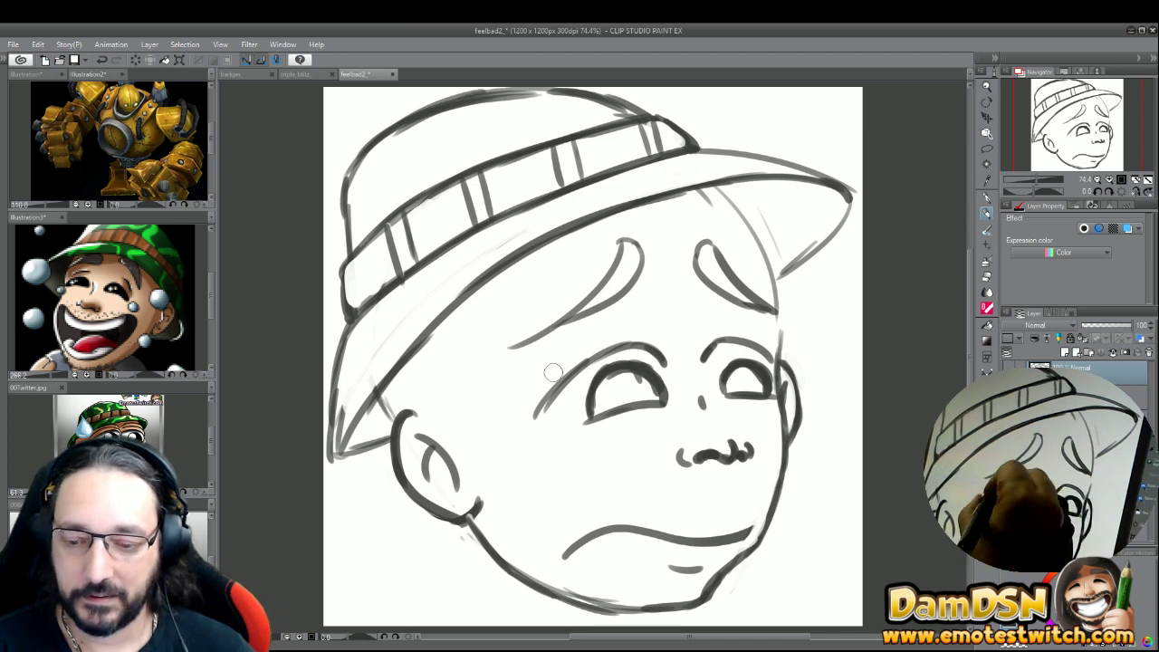
{"action": "mouse_move", "coordinate": [542, 382]}
{"action": "left_mouse_down"}
{"action": "mouse_move", "coordinate": [653, 353]}
{"action": "mouse_move", "coordinate": [776, 344]}
{"action": "left_mouse_up"}
{"action": "left_click_drag", "start_coordinate": [698, 337], "coordinate": [786, 353]}
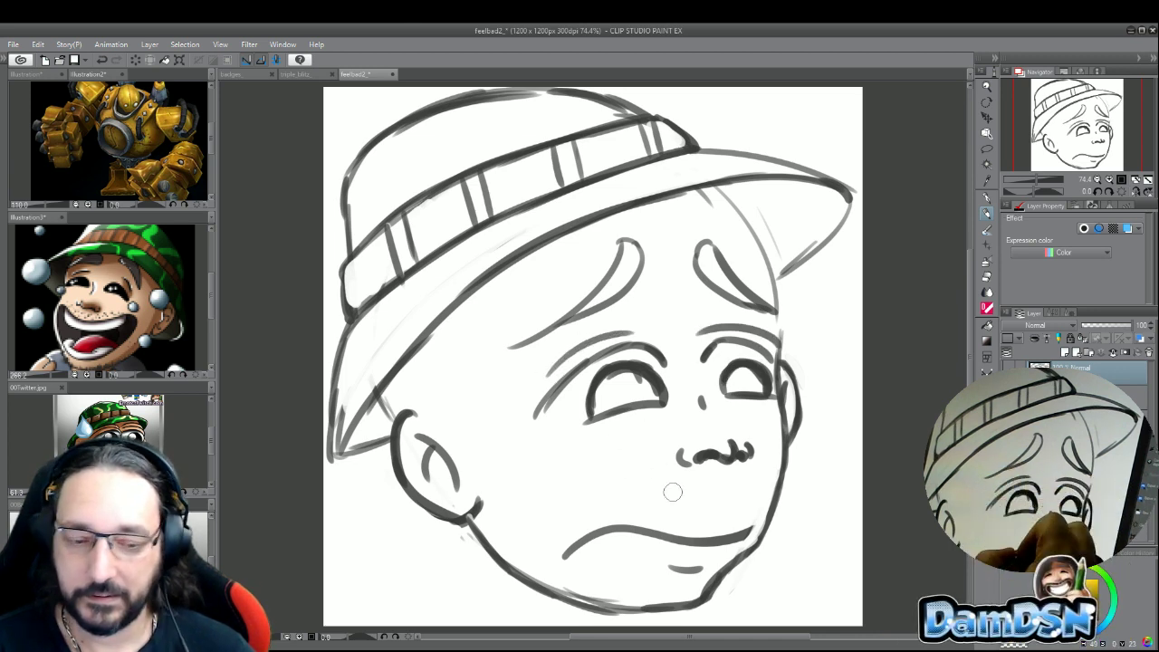
{"action": "left_click_drag", "start_coordinate": [670, 414], "coordinate": [634, 418]}
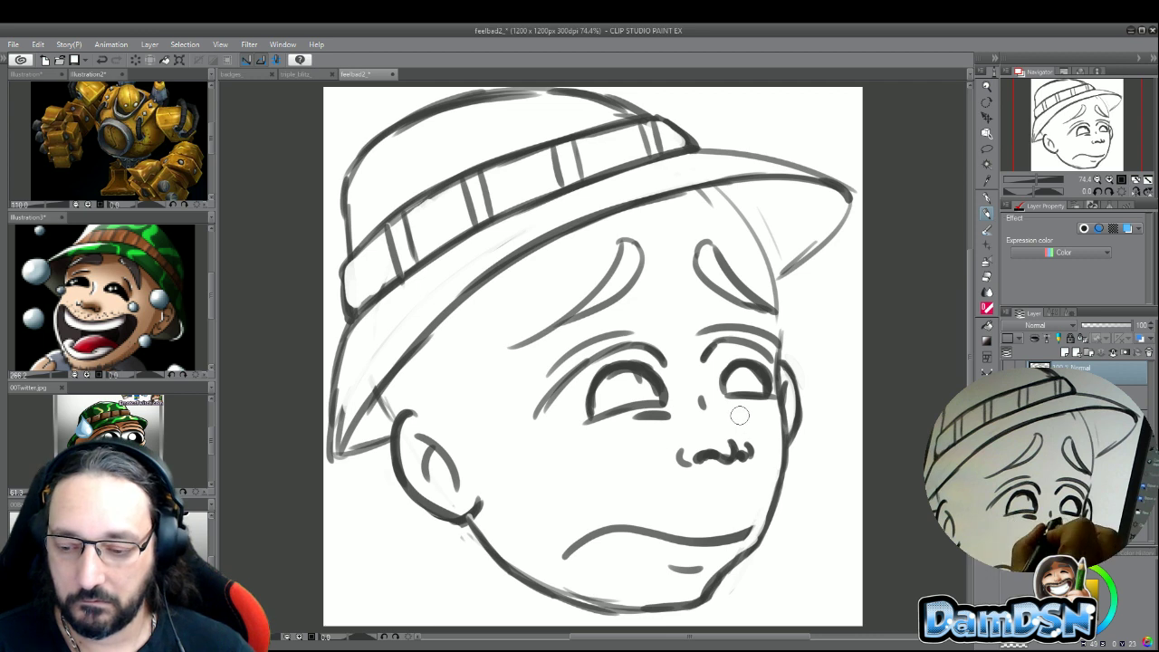
{"action": "left_click_drag", "start_coordinate": [724, 405], "coordinate": [756, 404]}
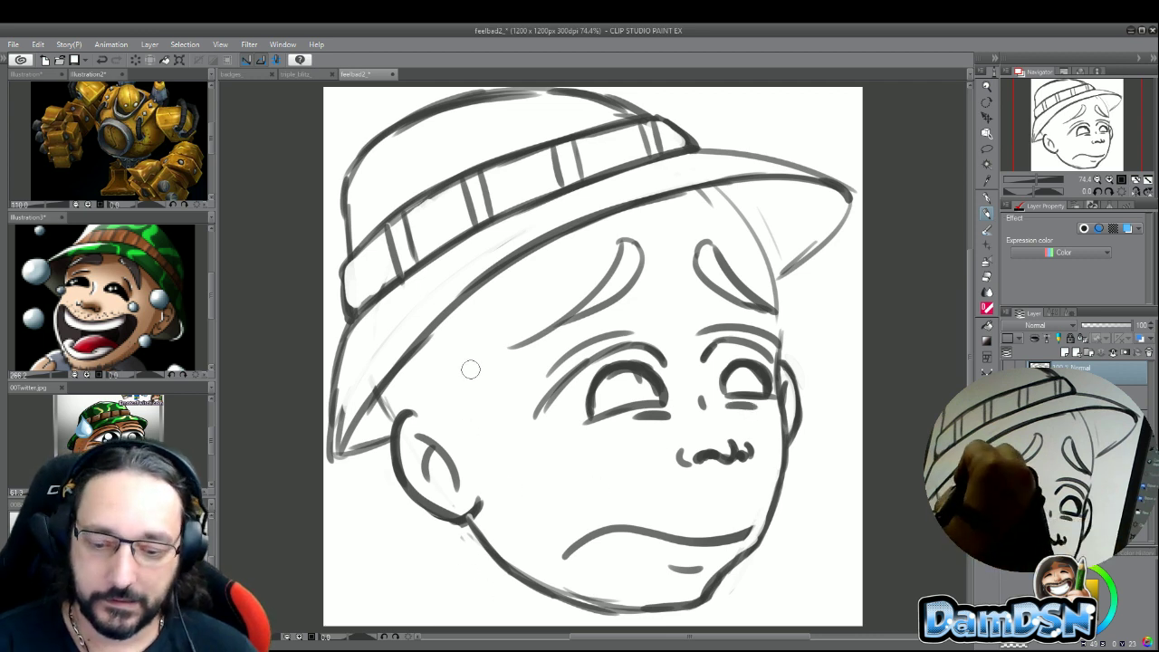
- Extend the left ear's top curve, dot the sideburn area, draw a large sweat drop on the temple, and save the drawing
{"action": "left_click_drag", "start_coordinate": [444, 419], "coordinate": [410, 412]}
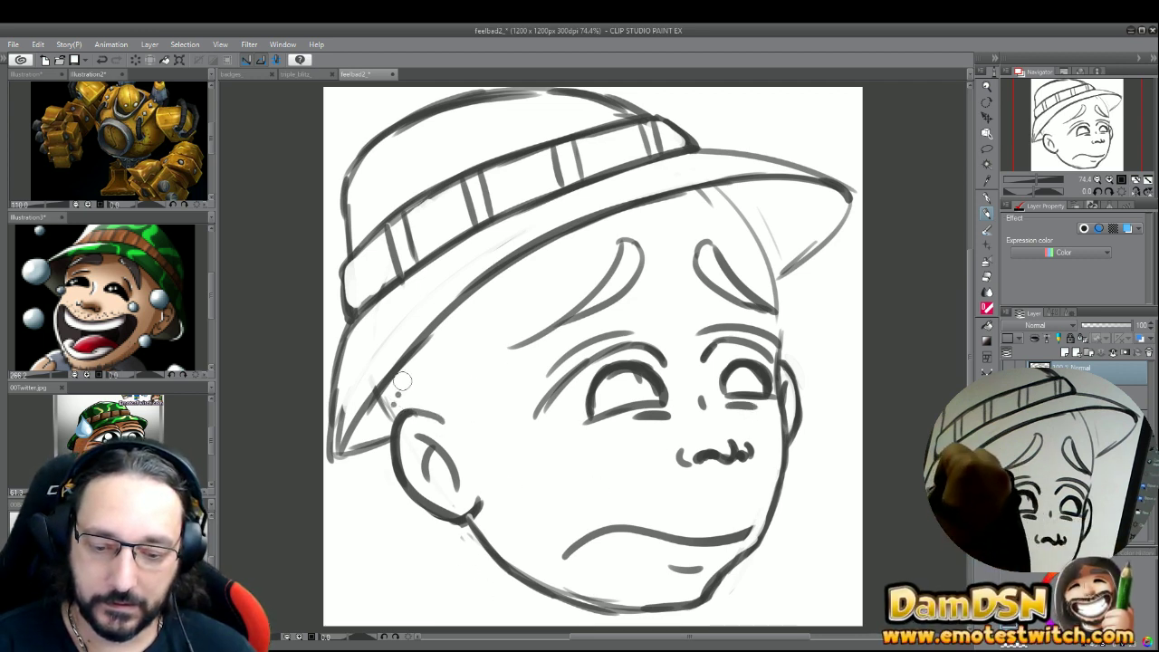
{"action": "mouse_move", "coordinate": [462, 334]}
{"action": "left_mouse_down"}
{"action": "mouse_move", "coordinate": [458, 375]}
{"action": "mouse_move", "coordinate": [510, 418]}
{"action": "mouse_move", "coordinate": [463, 332]}
{"action": "mouse_move", "coordinate": [453, 358]}
{"action": "mouse_move", "coordinate": [505, 426]}
{"action": "mouse_move", "coordinate": [463, 333]}
{"action": "left_mouse_up"}
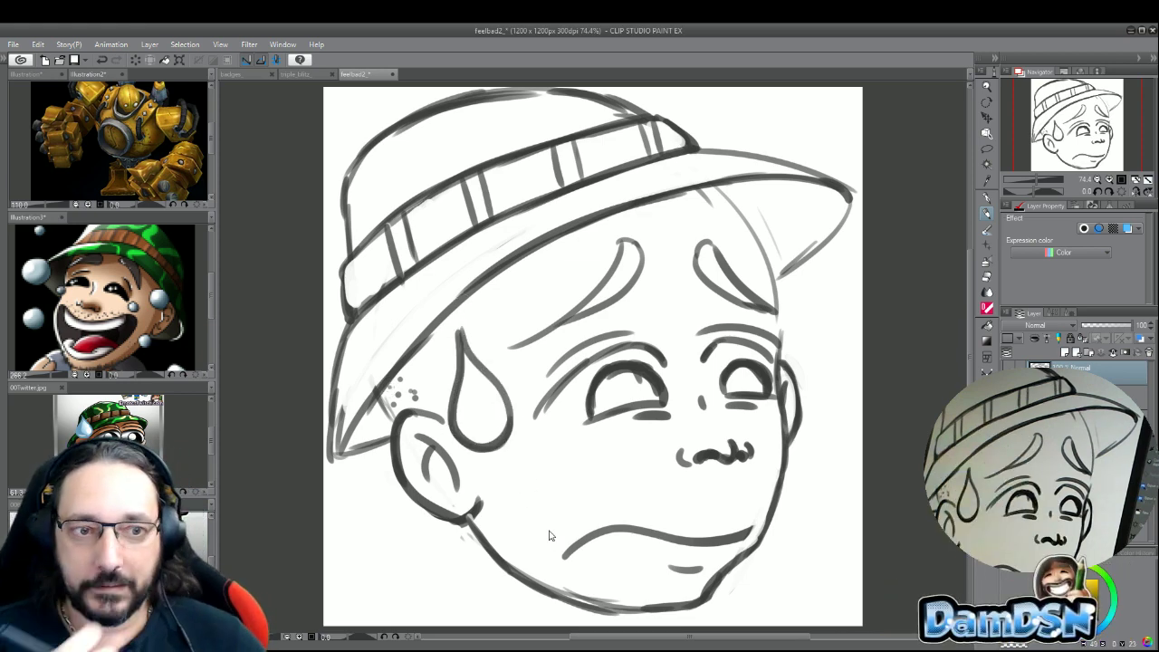
{"action": "key", "text": "ctrl+s"}
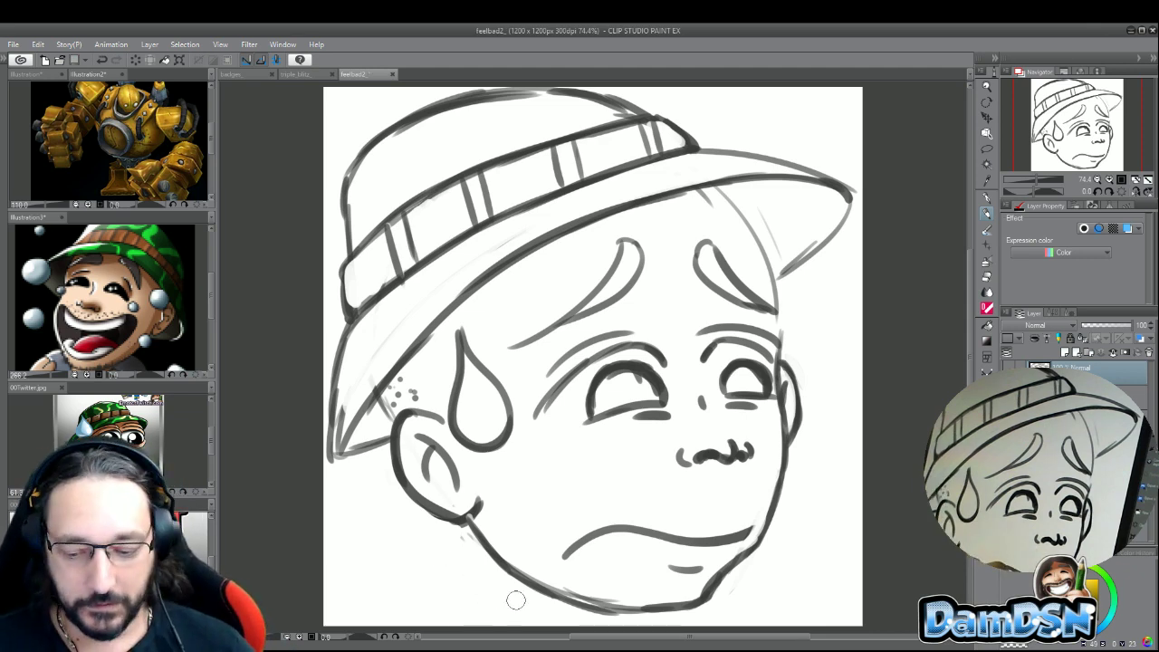
- Sketch a curved shoulder line on each side below the jaw and a rounded neckline under the chin
{"action": "left_click_drag", "start_coordinate": [503, 567], "coordinate": [437, 625]}
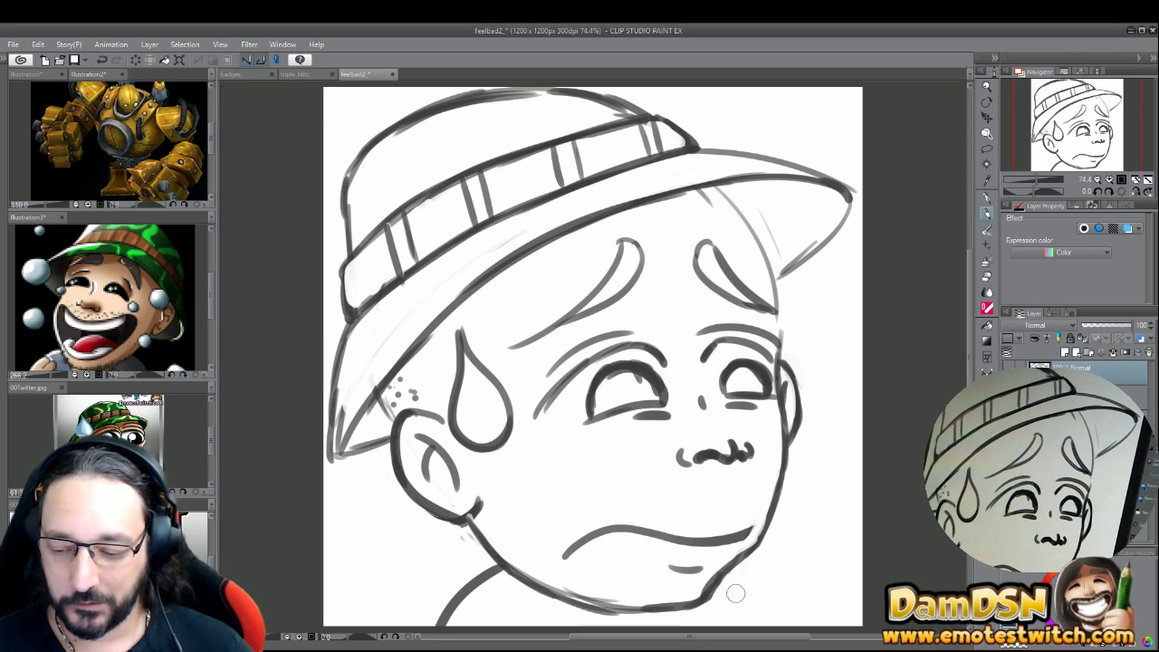
{"action": "left_click_drag", "start_coordinate": [725, 573], "coordinate": [775, 625]}
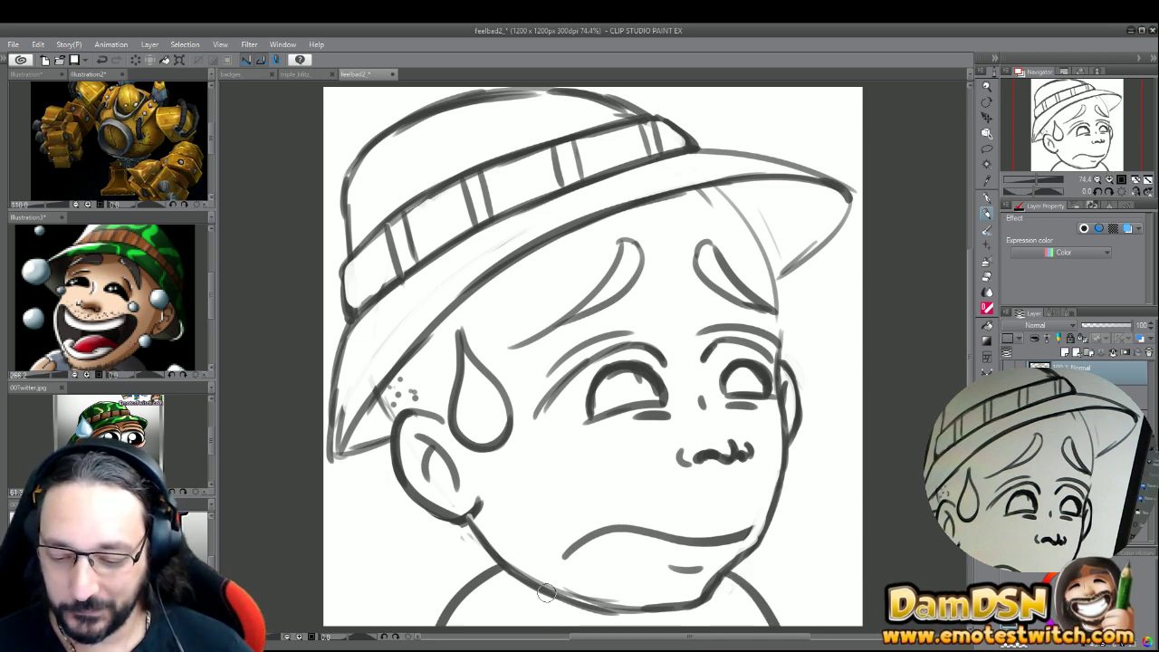
{"action": "mouse_move", "coordinate": [546, 592]}
{"action": "left_mouse_down"}
{"action": "mouse_move", "coordinate": [583, 626]}
{"action": "mouse_move", "coordinate": [716, 621]}
{"action": "left_mouse_up"}
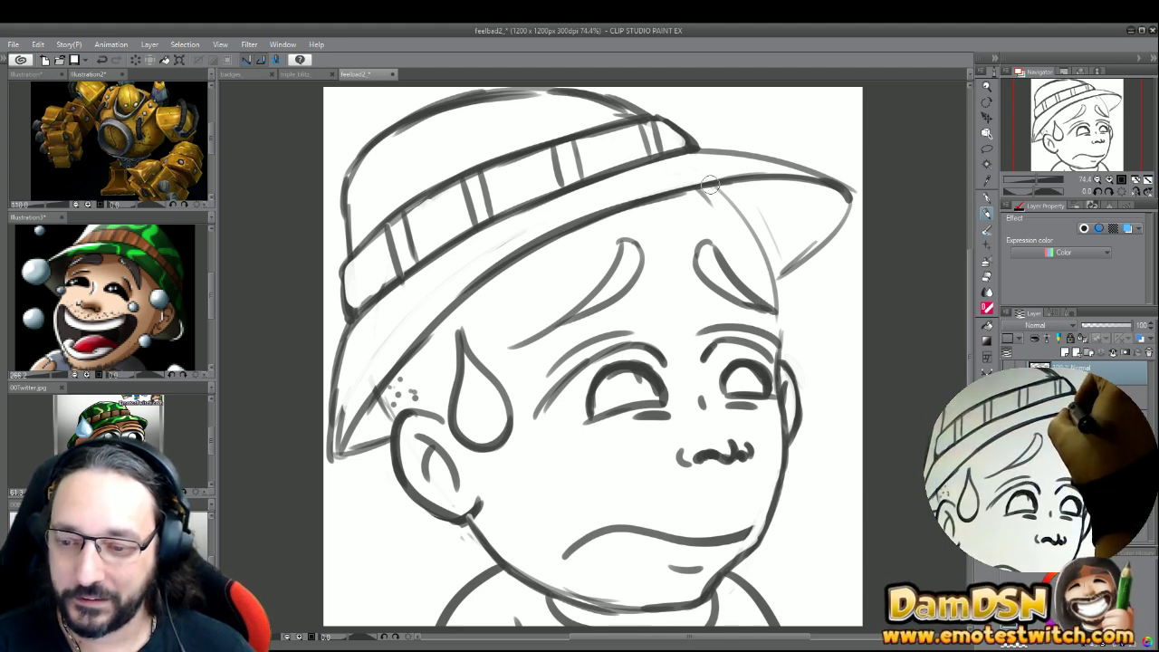
- Redraw the forehead's right edge as a darker curve from under the hat brim down to the outer eyebrow
{"action": "mouse_move", "coordinate": [715, 186]}
{"action": "left_mouse_down"}
{"action": "mouse_move", "coordinate": [765, 244]}
{"action": "mouse_move", "coordinate": [782, 285]}
{"action": "left_mouse_up"}
{"action": "key", "text": "ctrl+z"}
{"action": "mouse_move", "coordinate": [710, 178]}
{"action": "left_mouse_down"}
{"action": "mouse_move", "coordinate": [765, 247]}
{"action": "mouse_move", "coordinate": [777, 314]}
{"action": "left_mouse_up"}
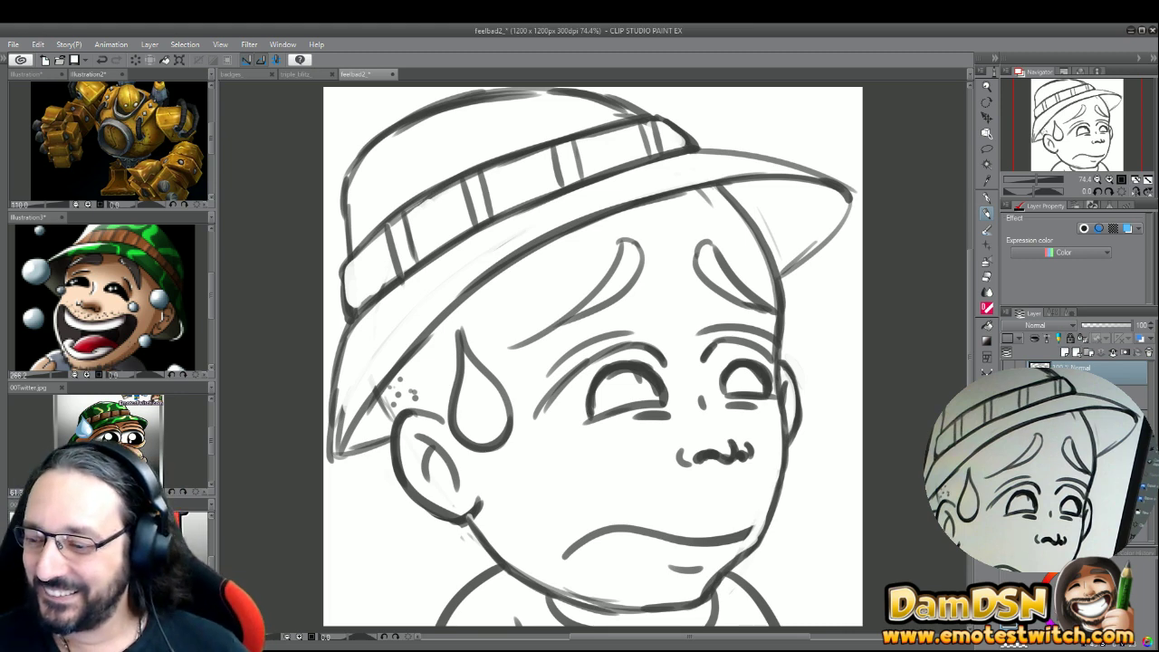
- Turn on the layer color effect to show the sketch layer in blue
{"action": "left_click", "coordinate": [1149, 349]}
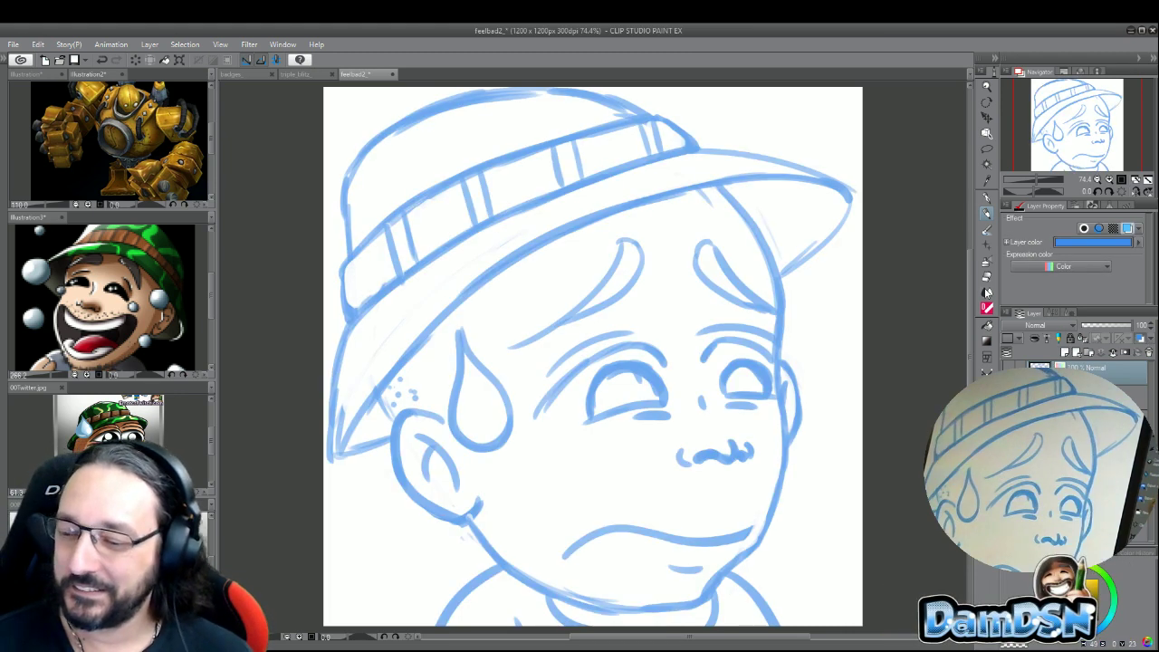
{"action": "key", "text": "ctrl+Tab"}
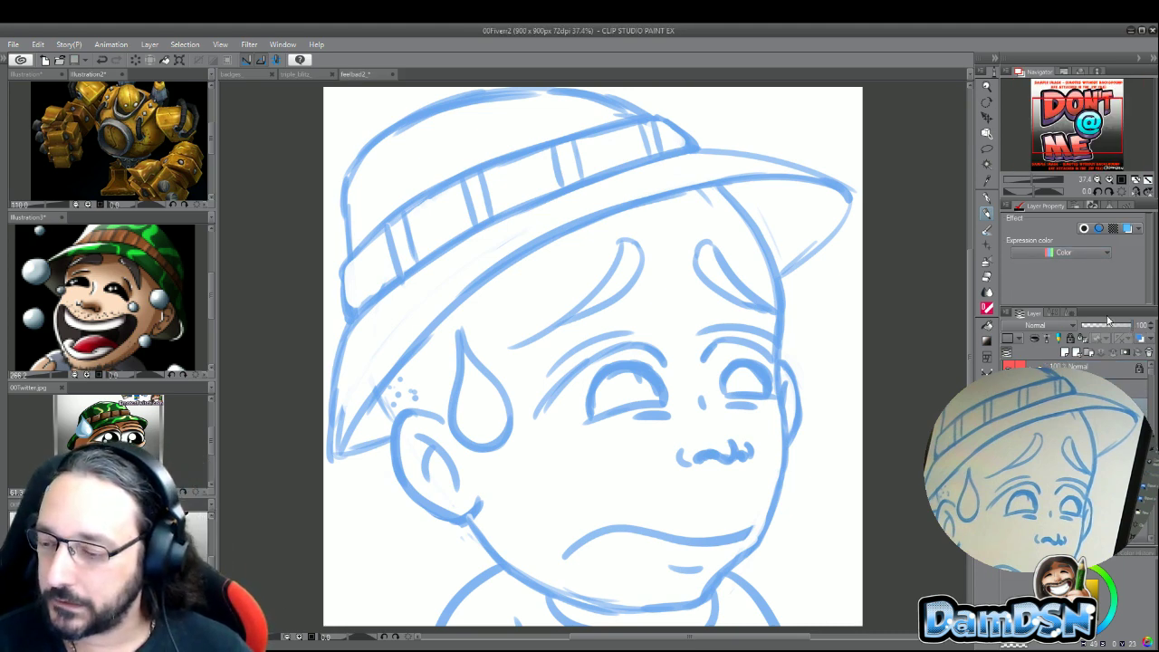
{"action": "left_click", "coordinate": [1029, 178]}
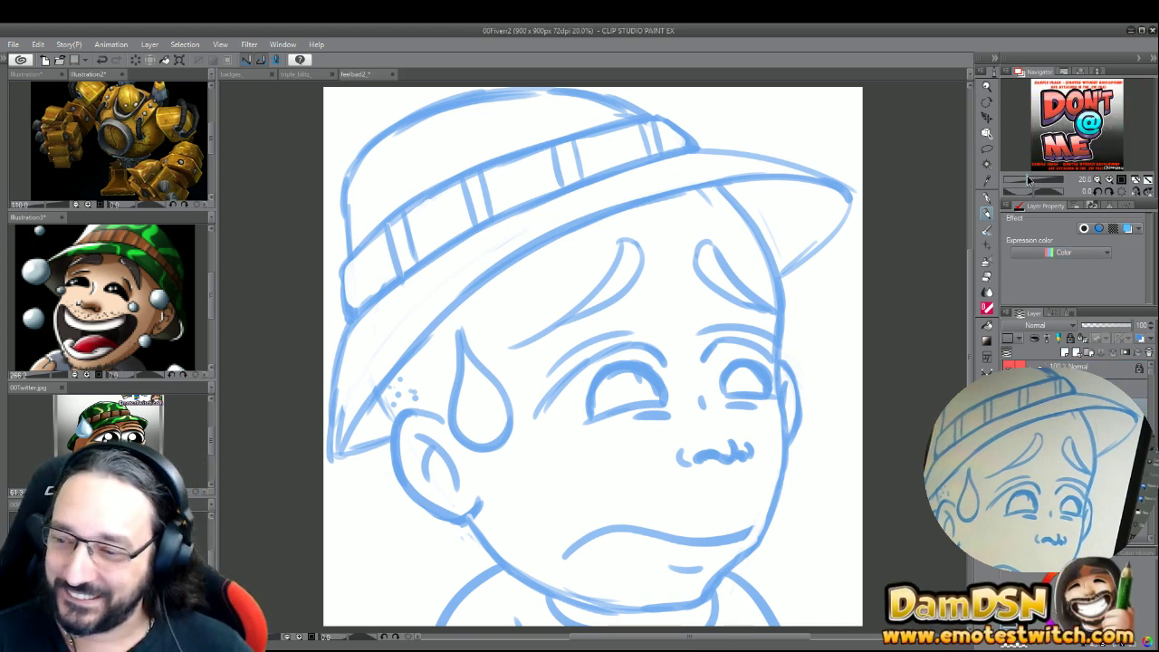
{"action": "key", "text": "ctrl+Tab"}
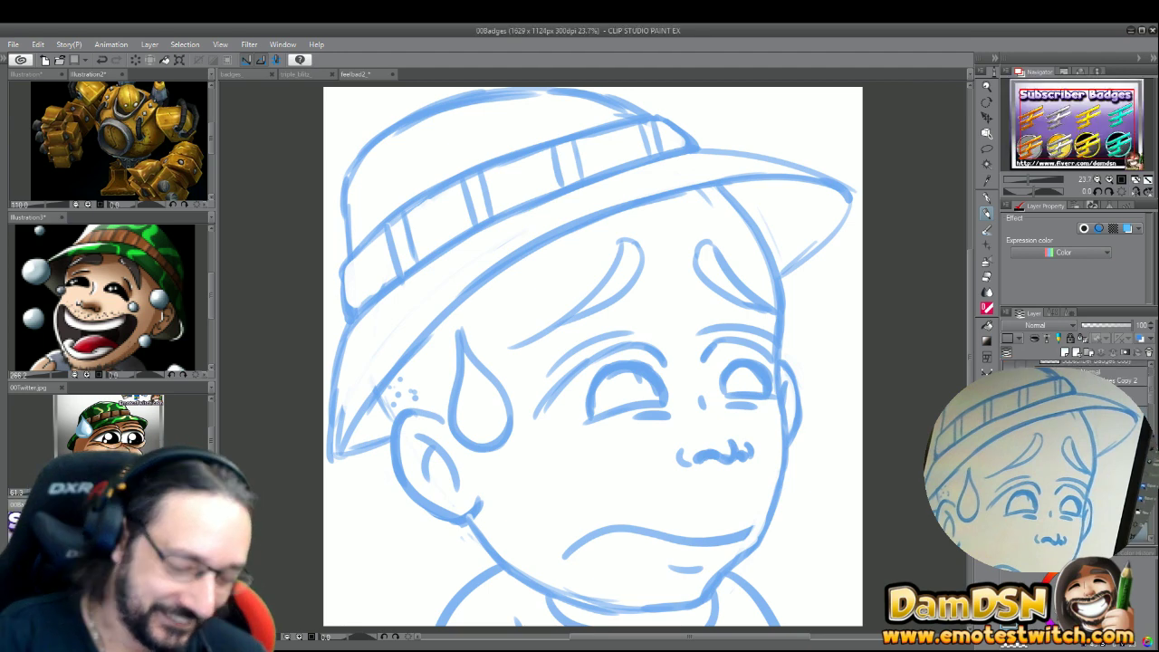
{"action": "key", "text": "ctrl+Tab"}
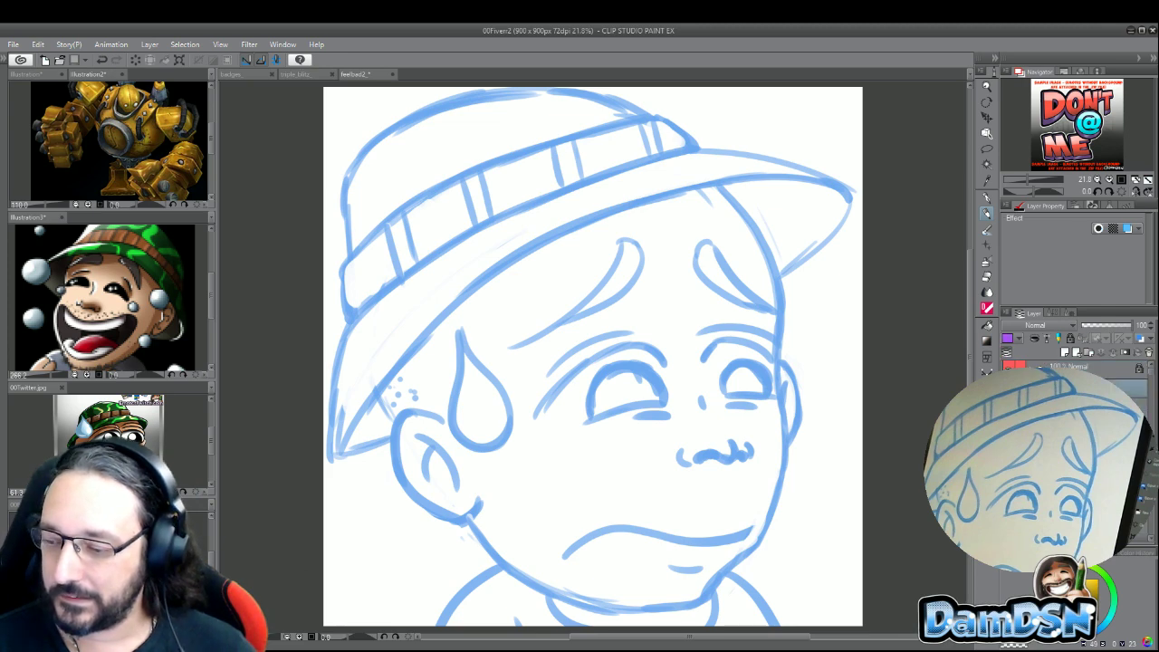
- Return to the feelbad2_ drawing and ink the hat brim's lower edge in black, around its right tip and back to the face
{"action": "key", "text": "ctrl+Tab"}
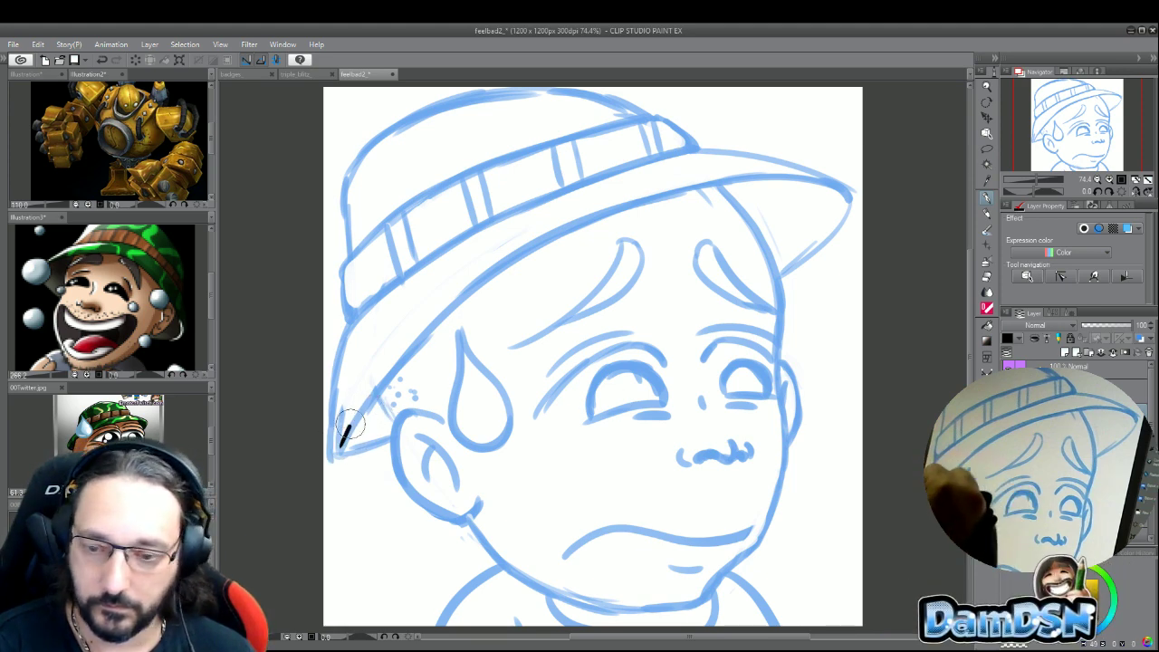
{"action": "mouse_move", "coordinate": [341, 444]}
{"action": "left_mouse_down"}
{"action": "mouse_move", "coordinate": [423, 333]}
{"action": "mouse_move", "coordinate": [621, 211]}
{"action": "mouse_move", "coordinate": [821, 188]}
{"action": "mouse_move", "coordinate": [852, 212]}
{"action": "mouse_move", "coordinate": [837, 192]}
{"action": "mouse_move", "coordinate": [843, 214]}
{"action": "mouse_move", "coordinate": [791, 260]}
{"action": "left_mouse_up"}
{"action": "left_click_drag", "start_coordinate": [842, 210], "coordinate": [770, 278]}
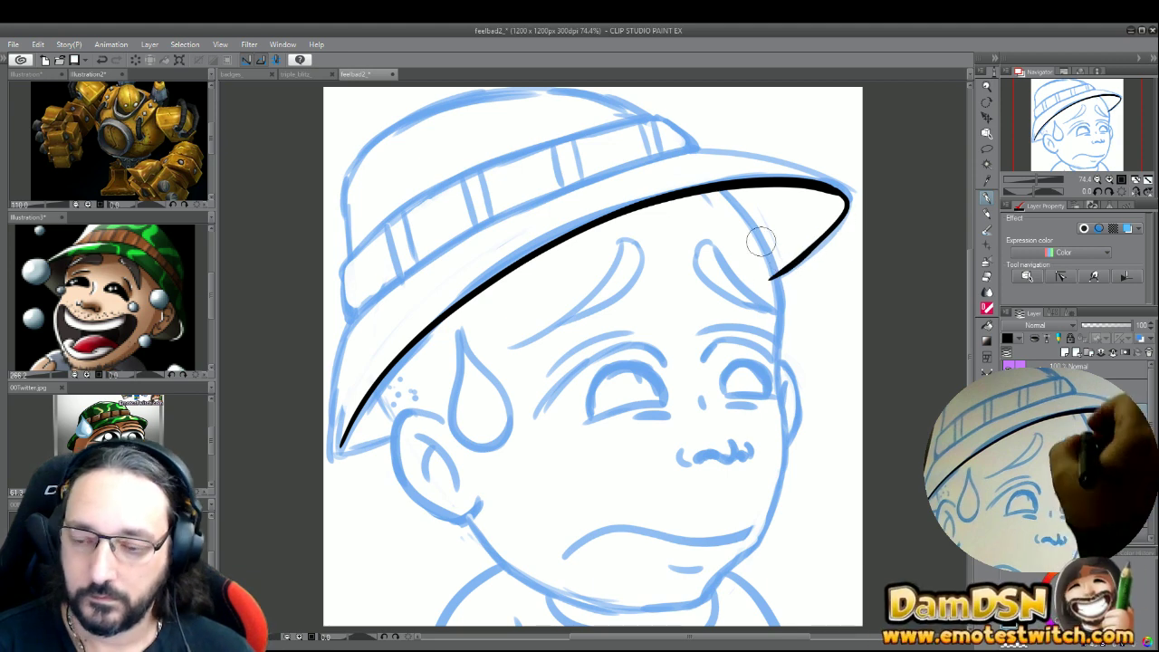
- Ink the face outline from forehead to chin to left ear lobe, plus the wavy mouth and the short line beneath it
{"action": "mouse_move", "coordinate": [716, 187]}
{"action": "left_mouse_down"}
{"action": "mouse_move", "coordinate": [745, 210]}
{"action": "mouse_move", "coordinate": [770, 286]}
{"action": "mouse_move", "coordinate": [783, 426]}
{"action": "mouse_move", "coordinate": [765, 516]}
{"action": "mouse_move", "coordinate": [703, 594]}
{"action": "left_mouse_up"}
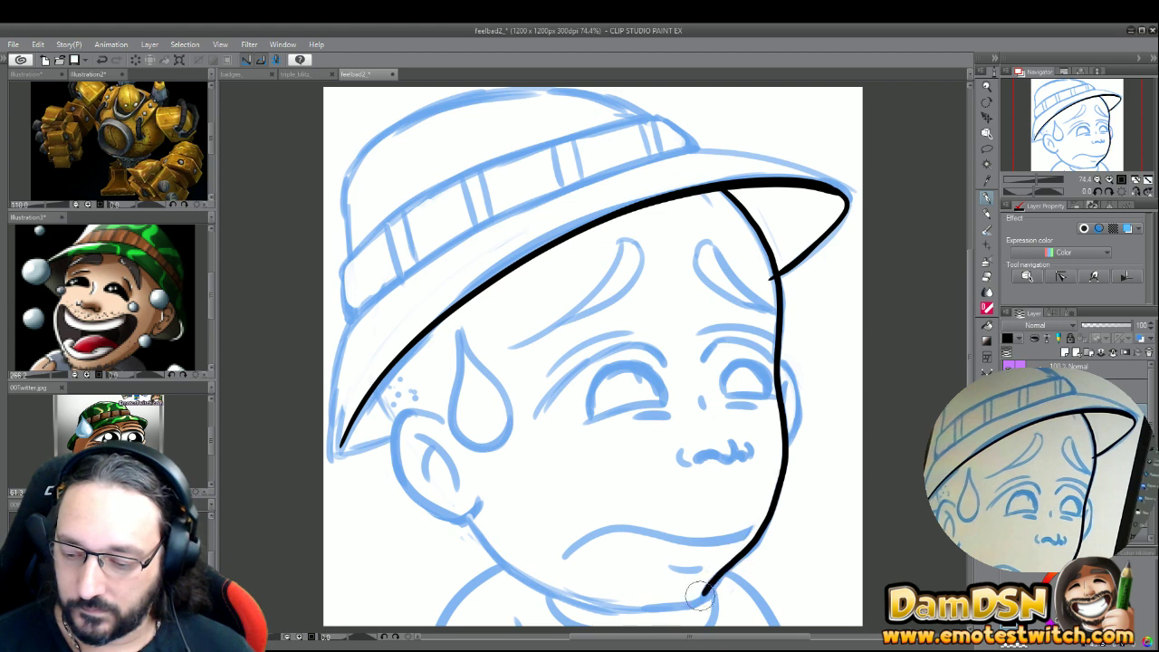
{"action": "mouse_move", "coordinate": [469, 518]}
{"action": "left_mouse_down"}
{"action": "mouse_move", "coordinate": [503, 567]}
{"action": "mouse_move", "coordinate": [572, 602]}
{"action": "mouse_move", "coordinate": [646, 609]}
{"action": "mouse_move", "coordinate": [710, 572]}
{"action": "left_mouse_up"}
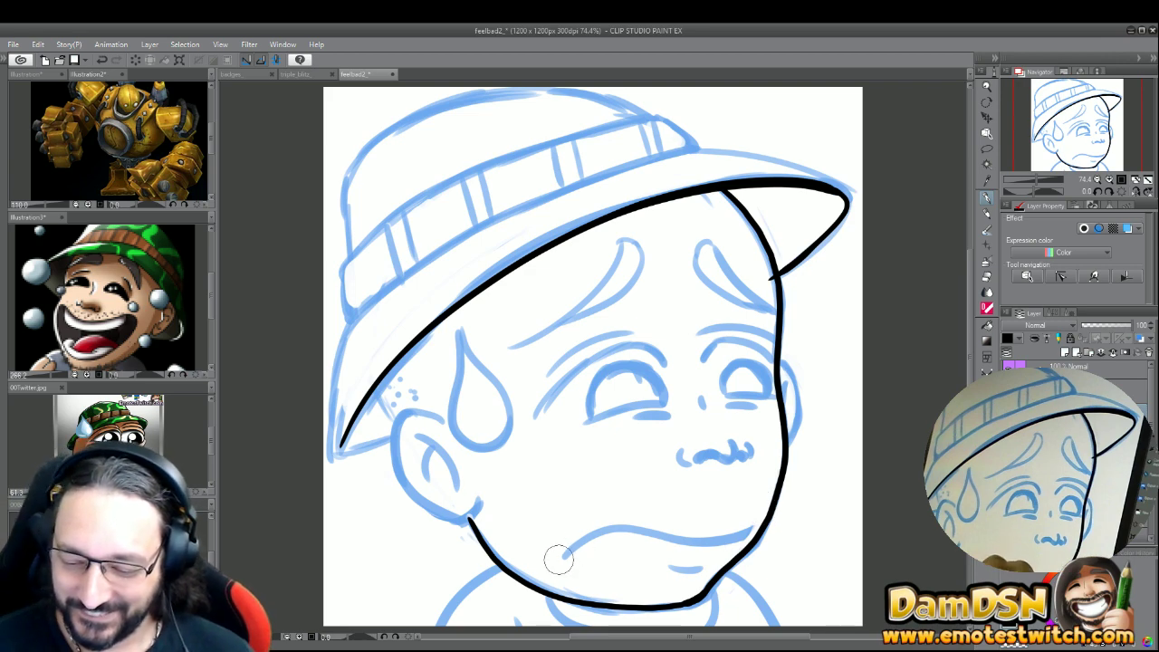
{"action": "mouse_move", "coordinate": [563, 555]}
{"action": "left_mouse_down"}
{"action": "mouse_move", "coordinate": [630, 528]}
{"action": "mouse_move", "coordinate": [747, 533]}
{"action": "left_mouse_up"}
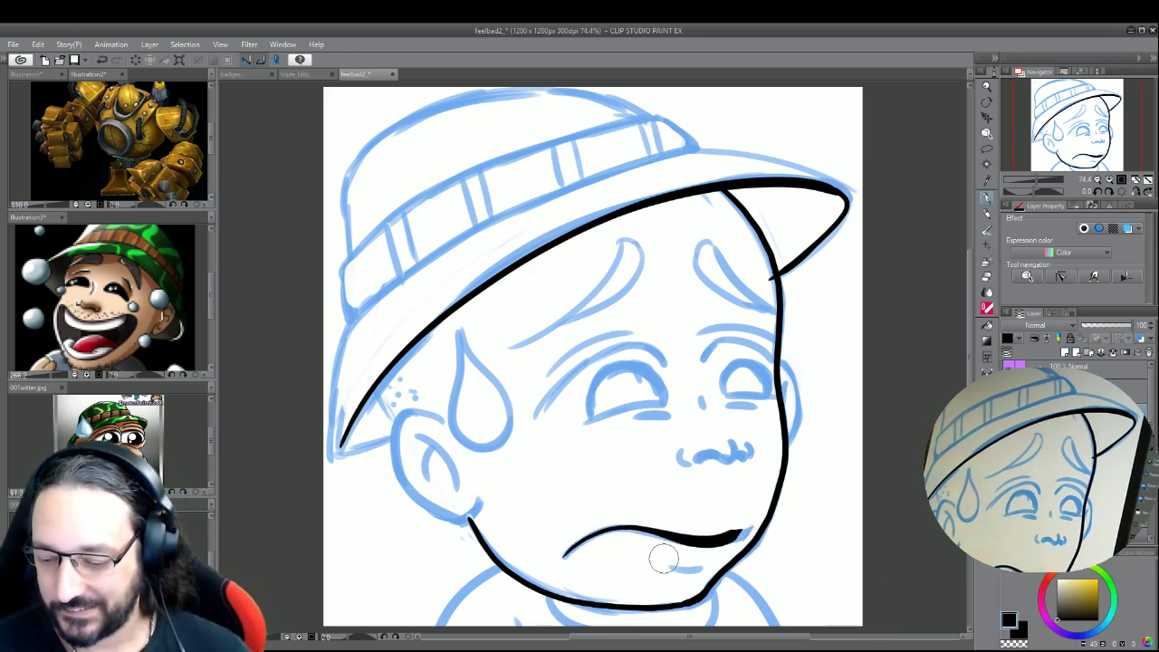
{"action": "left_click_drag", "start_coordinate": [663, 558], "coordinate": [713, 557]}
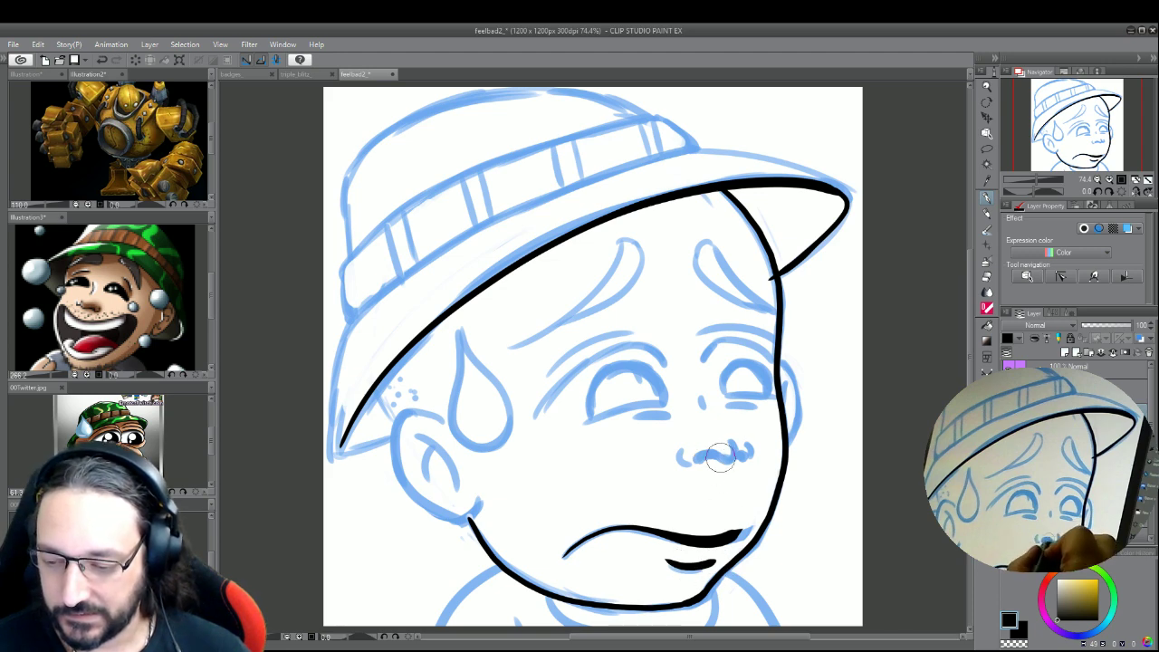
- Ink the nose's wavy underside, the curve at each nostril, and the short bridge mark between the eyes
{"action": "left_click_drag", "start_coordinate": [734, 444], "coordinate": [696, 456]}
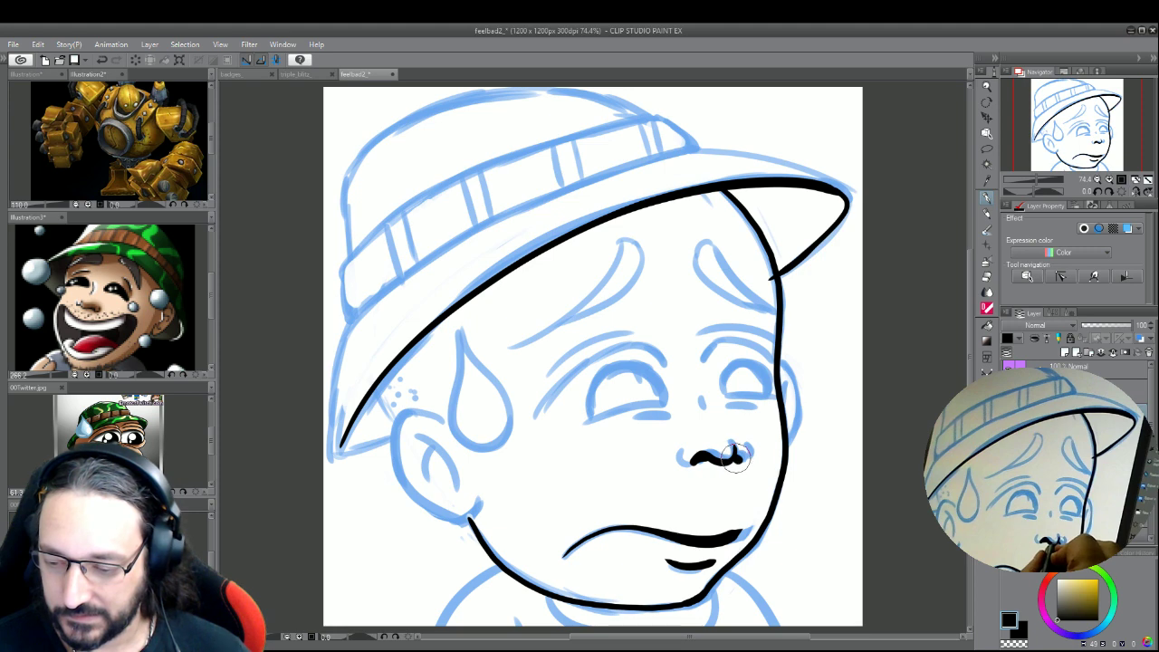
{"action": "mouse_move", "coordinate": [745, 446]}
{"action": "left_mouse_down"}
{"action": "mouse_move", "coordinate": [732, 466]}
{"action": "mouse_move", "coordinate": [679, 465]}
{"action": "left_mouse_up"}
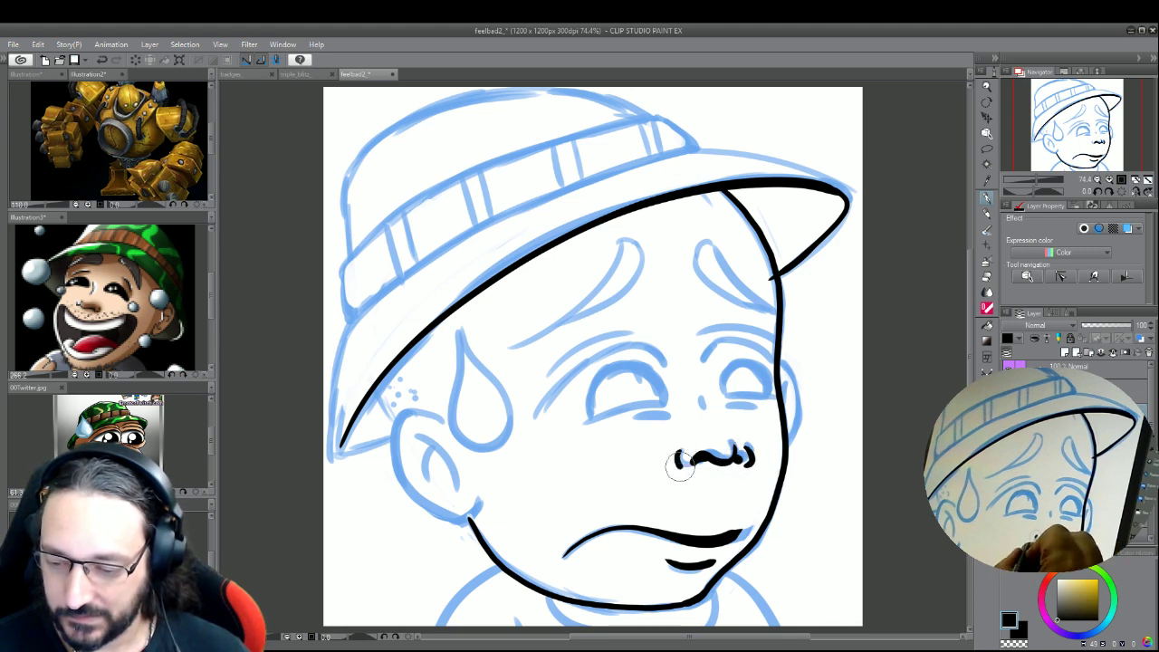
{"action": "left_click_drag", "start_coordinate": [705, 401], "coordinate": [706, 417]}
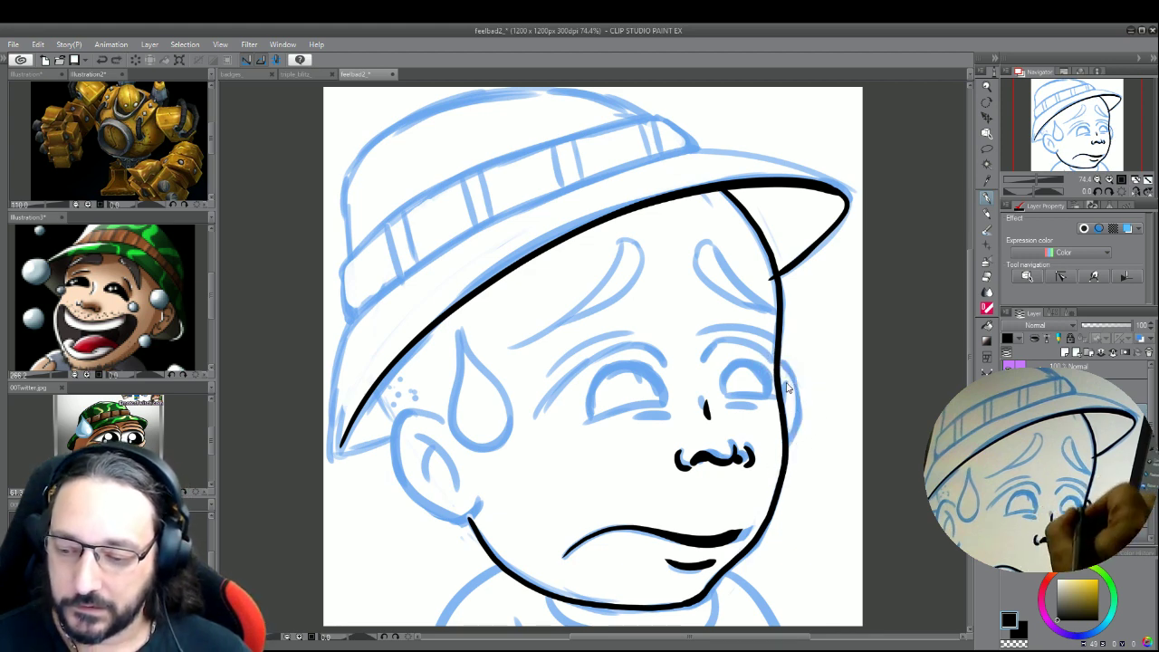
- Ink the right ear's outer curve, the left ear's outline down to the lobe, and its inner fold lines
{"action": "mouse_move", "coordinate": [777, 363]}
{"action": "left_mouse_down"}
{"action": "mouse_move", "coordinate": [796, 423]}
{"action": "mouse_move", "coordinate": [784, 459]}
{"action": "left_mouse_up"}
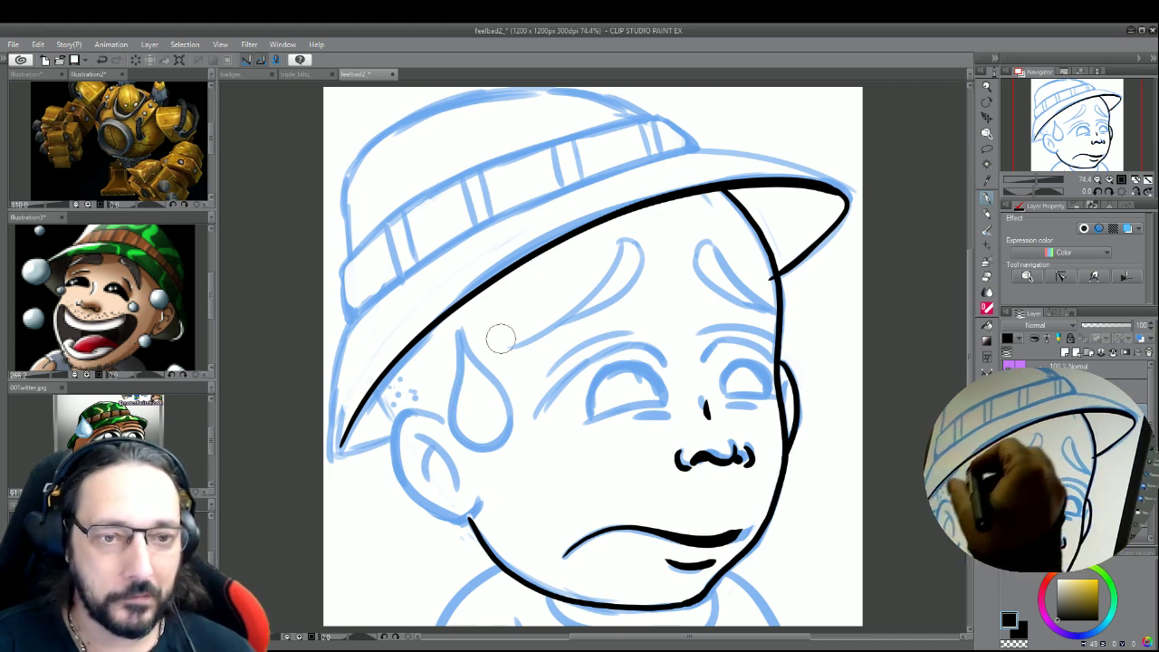
{"action": "mouse_move", "coordinate": [444, 420]}
{"action": "left_mouse_down"}
{"action": "mouse_move", "coordinate": [393, 427]}
{"action": "mouse_move", "coordinate": [393, 467]}
{"action": "mouse_move", "coordinate": [425, 511]}
{"action": "mouse_move", "coordinate": [489, 498]}
{"action": "left_mouse_up"}
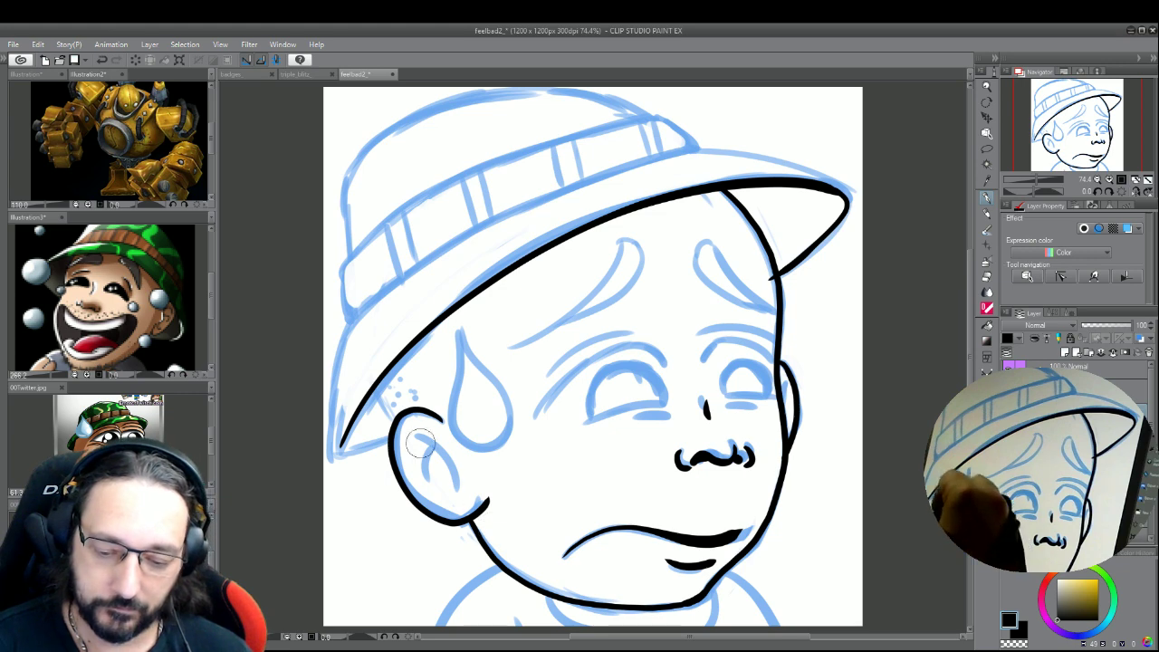
{"action": "mouse_move", "coordinate": [419, 435]}
{"action": "left_mouse_down"}
{"action": "mouse_move", "coordinate": [452, 458]}
{"action": "mouse_move", "coordinate": [451, 500]}
{"action": "mouse_move", "coordinate": [433, 441]}
{"action": "mouse_move", "coordinate": [424, 464]}
{"action": "mouse_move", "coordinate": [444, 489]}
{"action": "left_mouse_up"}
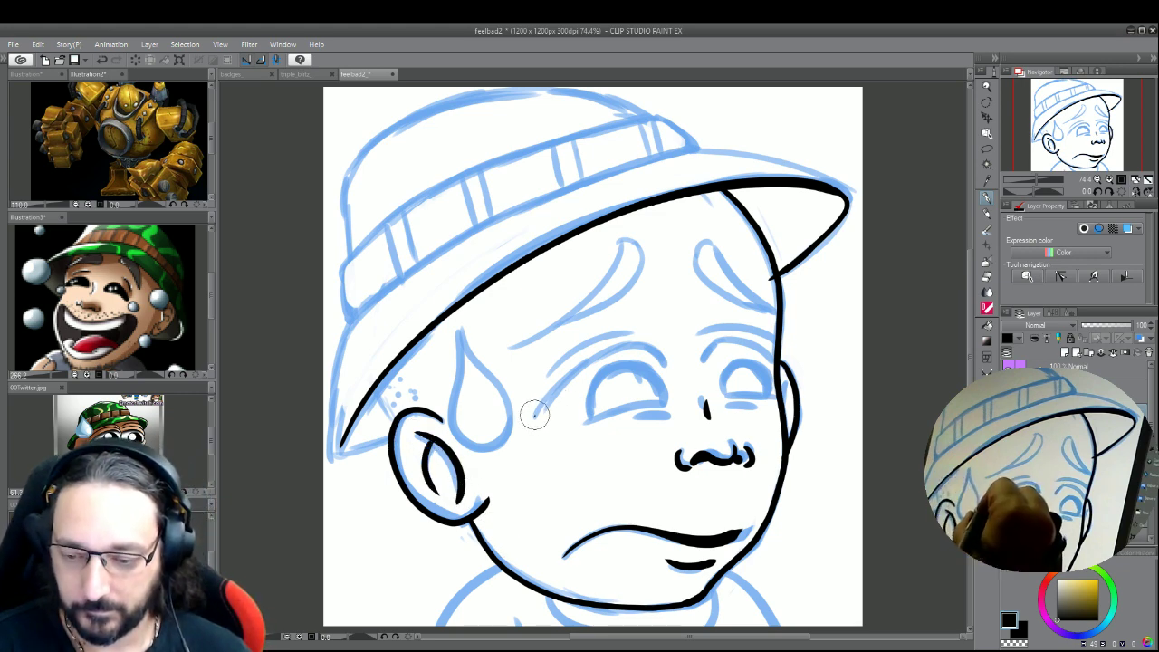
- Ink the left eye's upper lid curve and lower lid line, and the right eye's lower lid line
{"action": "mouse_move", "coordinate": [535, 415]}
{"action": "left_mouse_down"}
{"action": "mouse_move", "coordinate": [607, 354]}
{"action": "mouse_move", "coordinate": [656, 361]}
{"action": "mouse_move", "coordinate": [667, 386]}
{"action": "mouse_move", "coordinate": [664, 362]}
{"action": "mouse_move", "coordinate": [637, 347]}
{"action": "mouse_move", "coordinate": [562, 383]}
{"action": "mouse_move", "coordinate": [547, 420]}
{"action": "mouse_move", "coordinate": [591, 429]}
{"action": "mouse_move", "coordinate": [689, 415]}
{"action": "mouse_move", "coordinate": [625, 404]}
{"action": "left_mouse_up"}
{"action": "key", "text": "ctrl+z"}
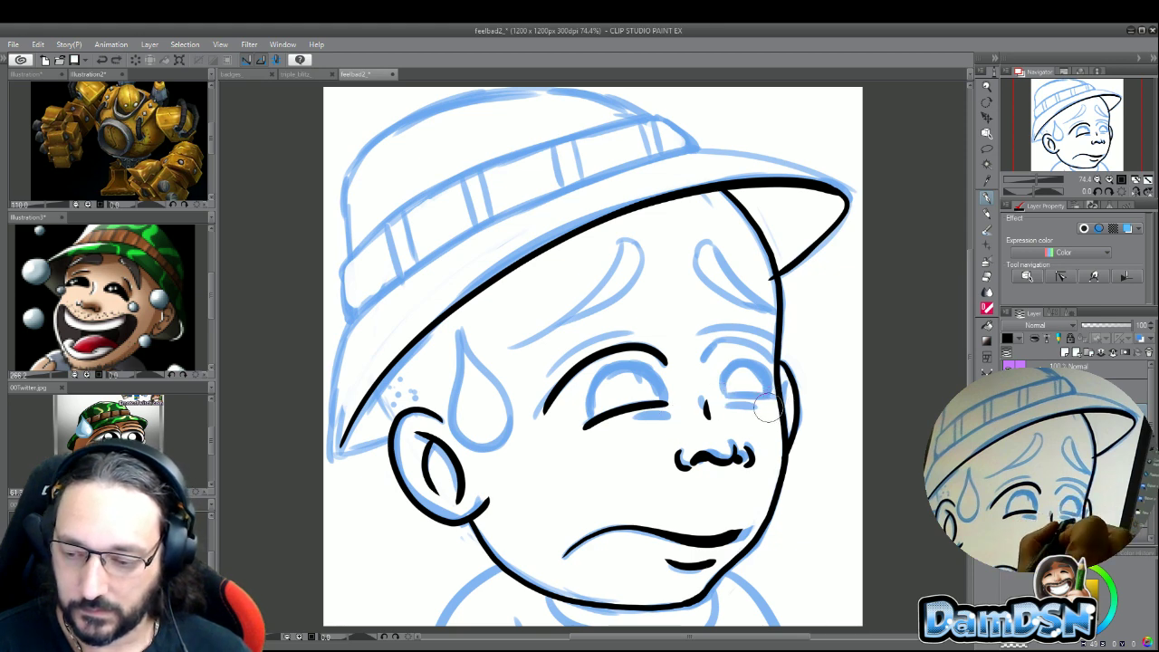
{"action": "left_click_drag", "start_coordinate": [779, 399], "coordinate": [715, 399]}
{"action": "key", "text": "ctrl+z"}
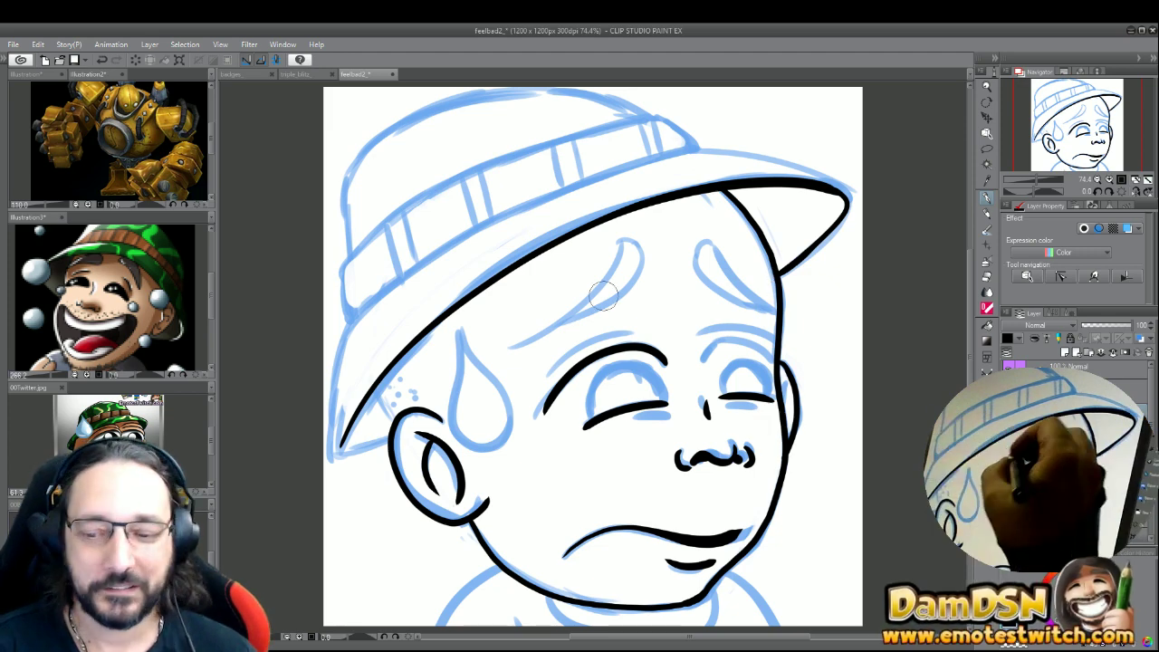
- Ink the left eyebrow as a closed shape tapering toward its outer end
{"action": "mouse_move", "coordinate": [512, 345]}
{"action": "left_mouse_down"}
{"action": "mouse_move", "coordinate": [590, 290]}
{"action": "mouse_move", "coordinate": [630, 234]}
{"action": "mouse_move", "coordinate": [641, 248]}
{"action": "mouse_move", "coordinate": [628, 285]}
{"action": "mouse_move", "coordinate": [514, 354]}
{"action": "mouse_move", "coordinate": [606, 299]}
{"action": "left_mouse_up"}
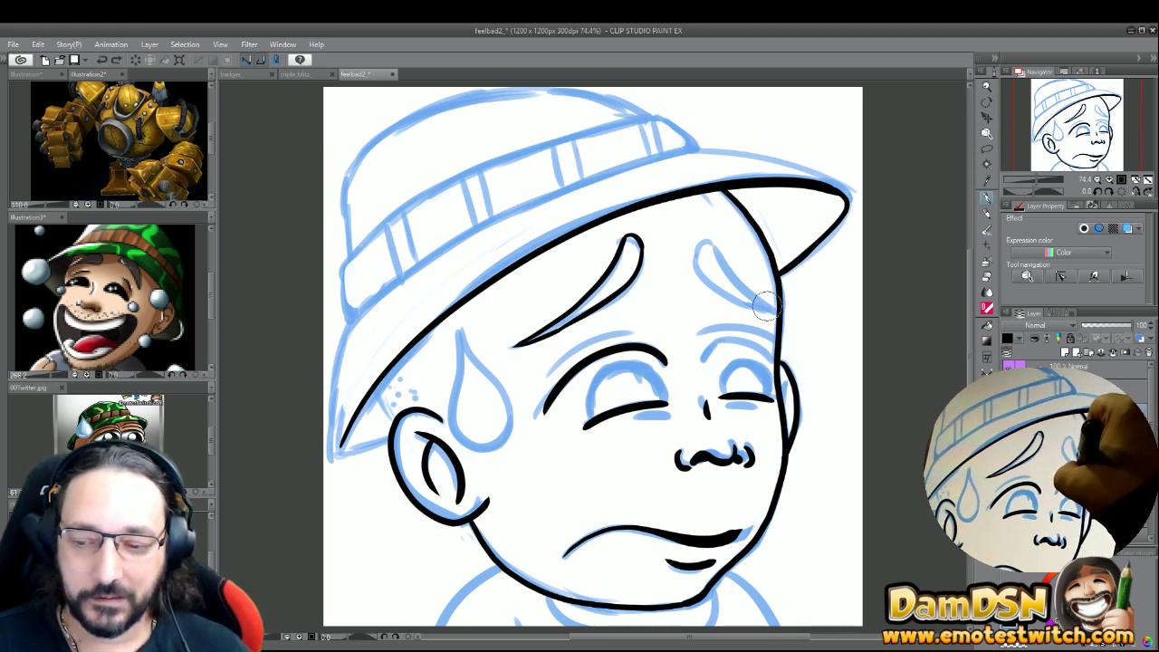
- Ink the right eyebrow as a closed shape, rounded at its inner end and tapering toward the face's edge
{"action": "mouse_move", "coordinate": [766, 306]}
{"action": "left_mouse_down"}
{"action": "mouse_move", "coordinate": [739, 288]}
{"action": "mouse_move", "coordinate": [712, 241]}
{"action": "left_mouse_up"}
{"action": "key", "text": "ctrl+z"}
{"action": "left_click_drag", "start_coordinate": [772, 312], "coordinate": [715, 249]}
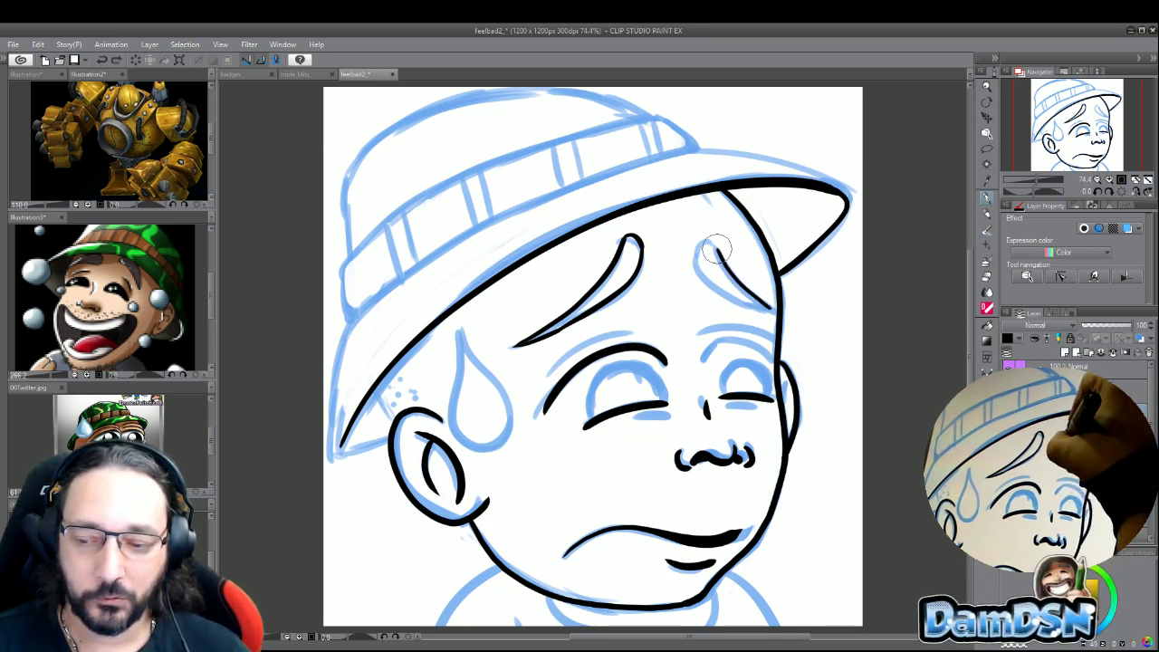
{"action": "key", "text": "ctrl+z"}
{"action": "left_click_drag", "start_coordinate": [772, 308], "coordinate": [698, 258]}
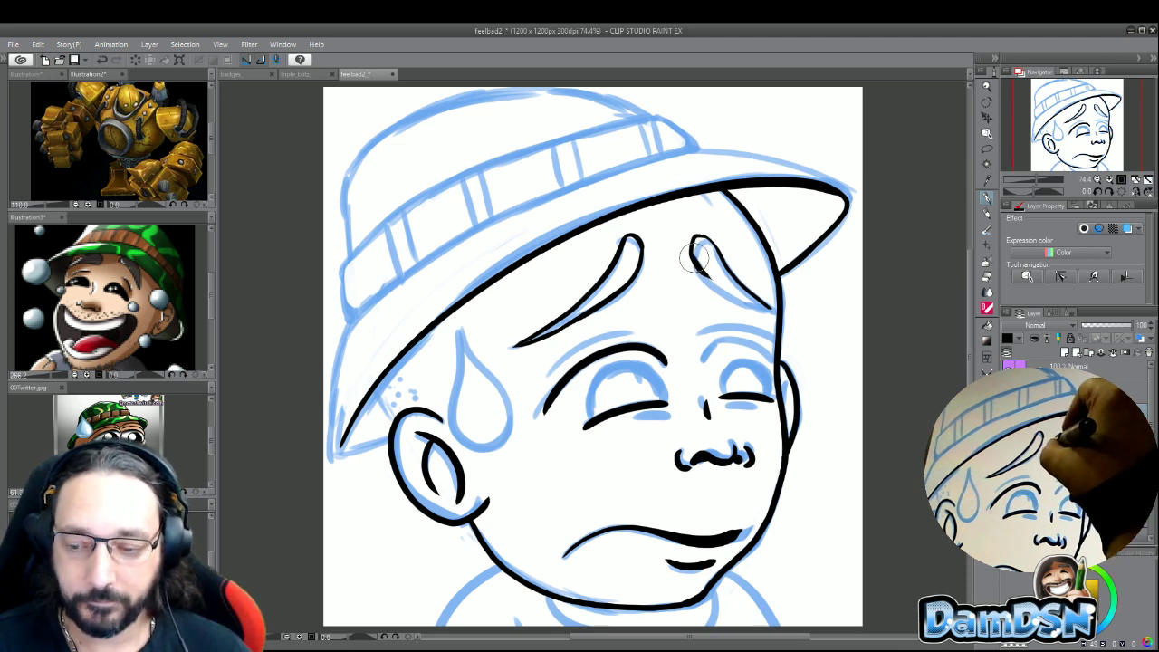
{"action": "left_click_drag", "start_coordinate": [693, 258], "coordinate": [777, 309]}
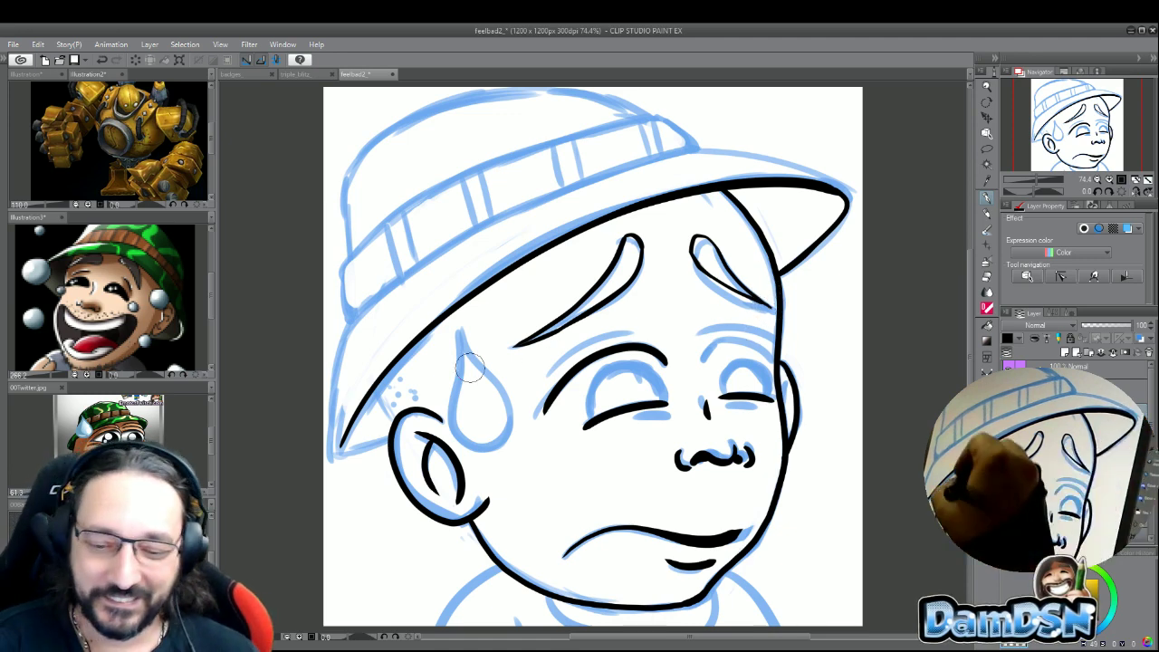
- Ink the sweat drop on the temple as a closed teardrop, shifted slightly toward the eye from the sketch
{"action": "mouse_move", "coordinate": [462, 331]}
{"action": "left_mouse_down"}
{"action": "mouse_move", "coordinate": [469, 438]}
{"action": "mouse_move", "coordinate": [506, 422]}
{"action": "left_mouse_up"}
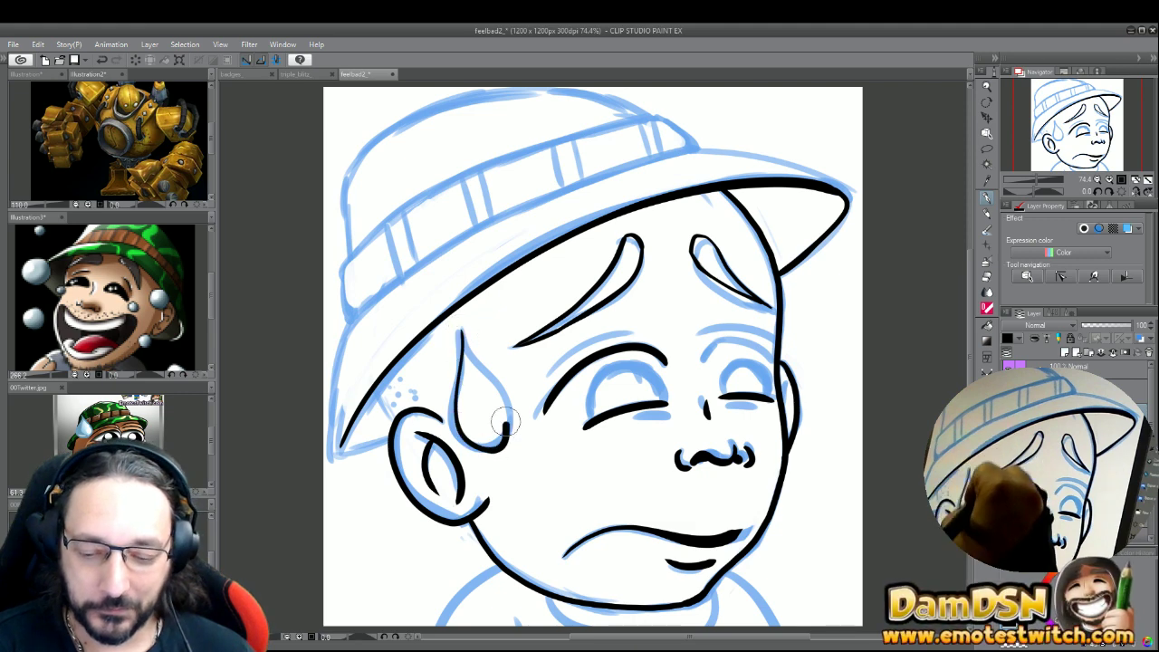
{"action": "key", "text": "ctrl+z"}
{"action": "mouse_move", "coordinate": [472, 319]}
{"action": "left_mouse_down"}
{"action": "mouse_move", "coordinate": [468, 426]}
{"action": "mouse_move", "coordinate": [507, 371]}
{"action": "left_mouse_up"}
{"action": "key", "text": "ctrl+z"}
{"action": "key", "text": "ctrl+z"}
{"action": "mouse_move", "coordinate": [473, 317]}
{"action": "left_mouse_down"}
{"action": "mouse_move", "coordinate": [469, 434]}
{"action": "mouse_move", "coordinate": [478, 330]}
{"action": "left_mouse_up"}
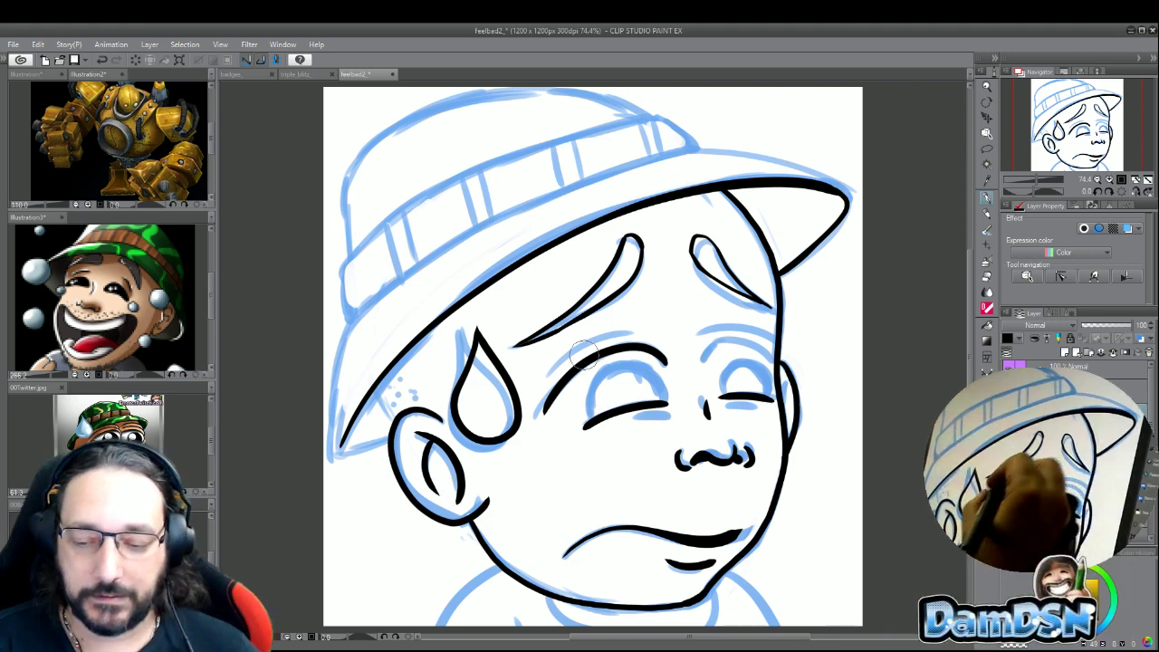
- Ink the thin crease above each eye, the right eye's upper lid curve, and the short line beneath that eye
{"action": "mouse_move", "coordinate": [549, 385]}
{"action": "left_mouse_down"}
{"action": "mouse_move", "coordinate": [564, 361]}
{"action": "mouse_move", "coordinate": [667, 363]}
{"action": "left_mouse_up"}
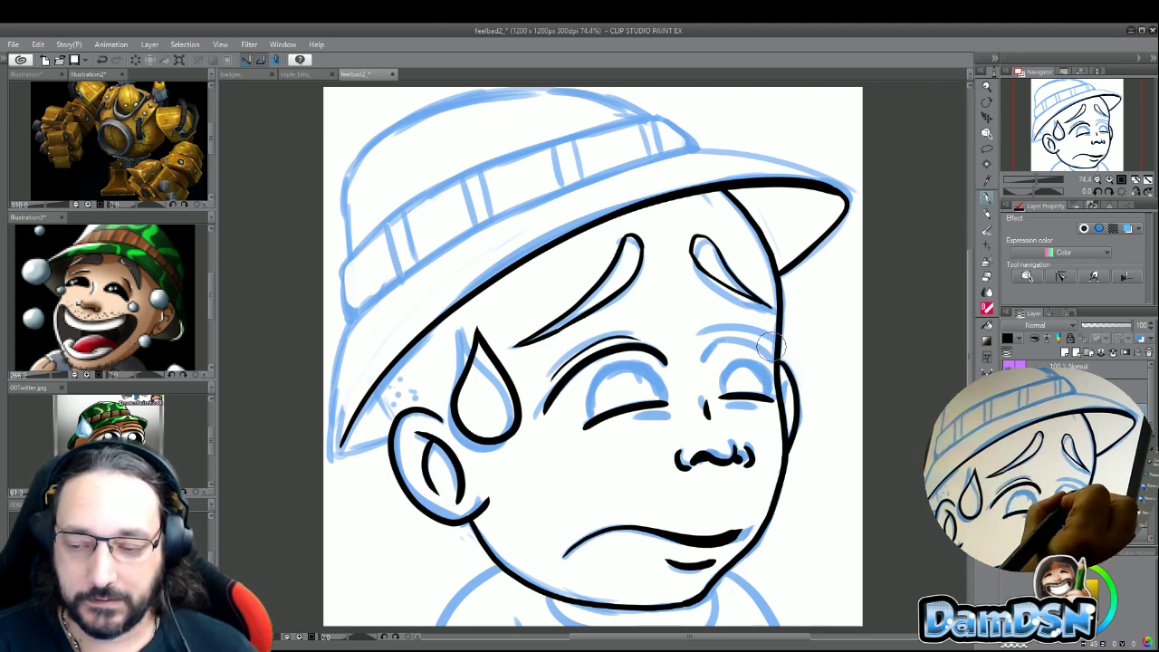
{"action": "left_click_drag", "start_coordinate": [772, 349], "coordinate": [701, 360]}
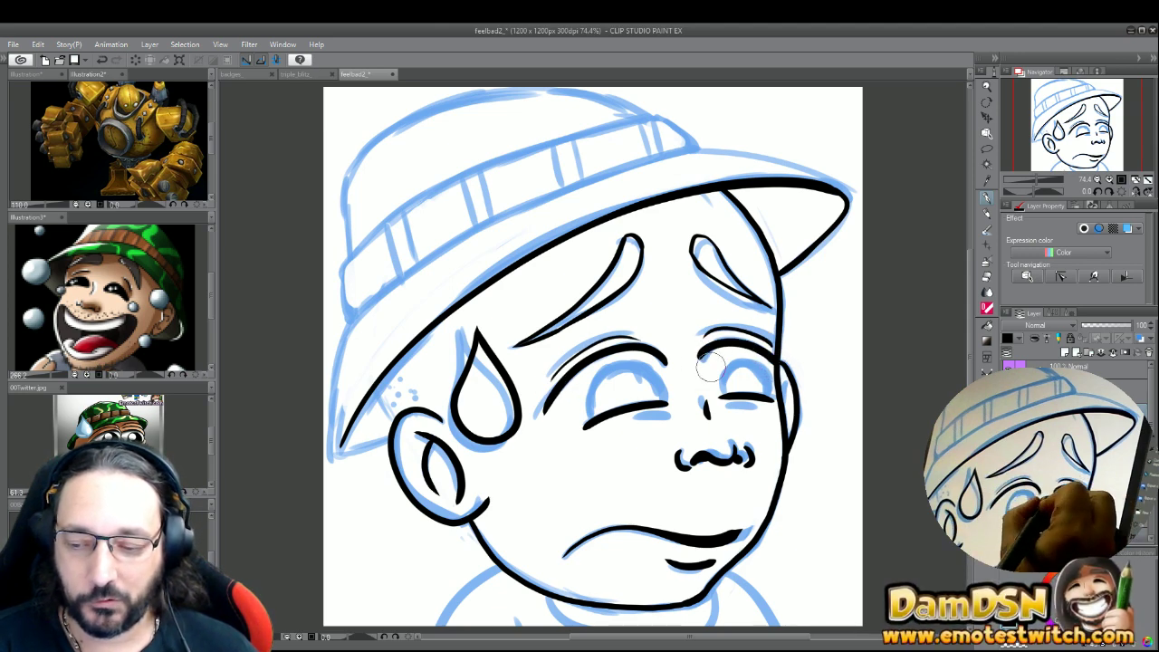
{"action": "mouse_move", "coordinate": [773, 398]}
{"action": "left_mouse_down"}
{"action": "mouse_move", "coordinate": [655, 414]}
{"action": "mouse_move", "coordinate": [614, 430]}
{"action": "mouse_move", "coordinate": [722, 400]}
{"action": "left_mouse_up"}
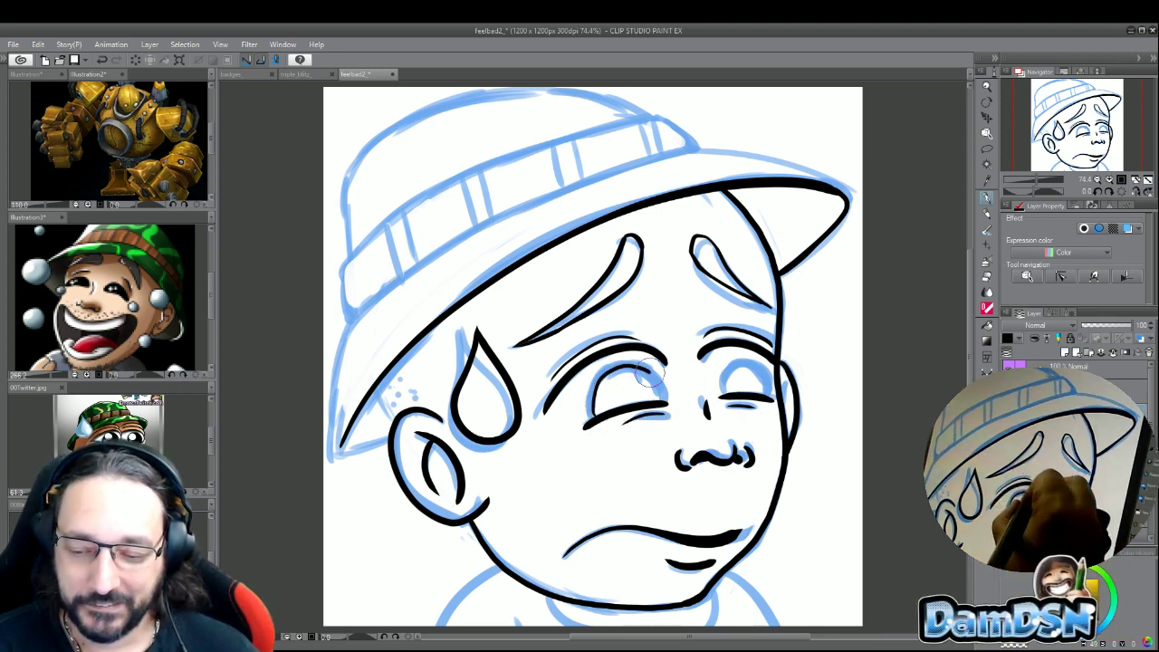
- Ink the iris outlines of both eyes as rounded arches resting on the lower lid lines
{"action": "left_click_drag", "start_coordinate": [587, 424], "coordinate": [666, 407]}
{"action": "key", "text": "ctrl+z"}
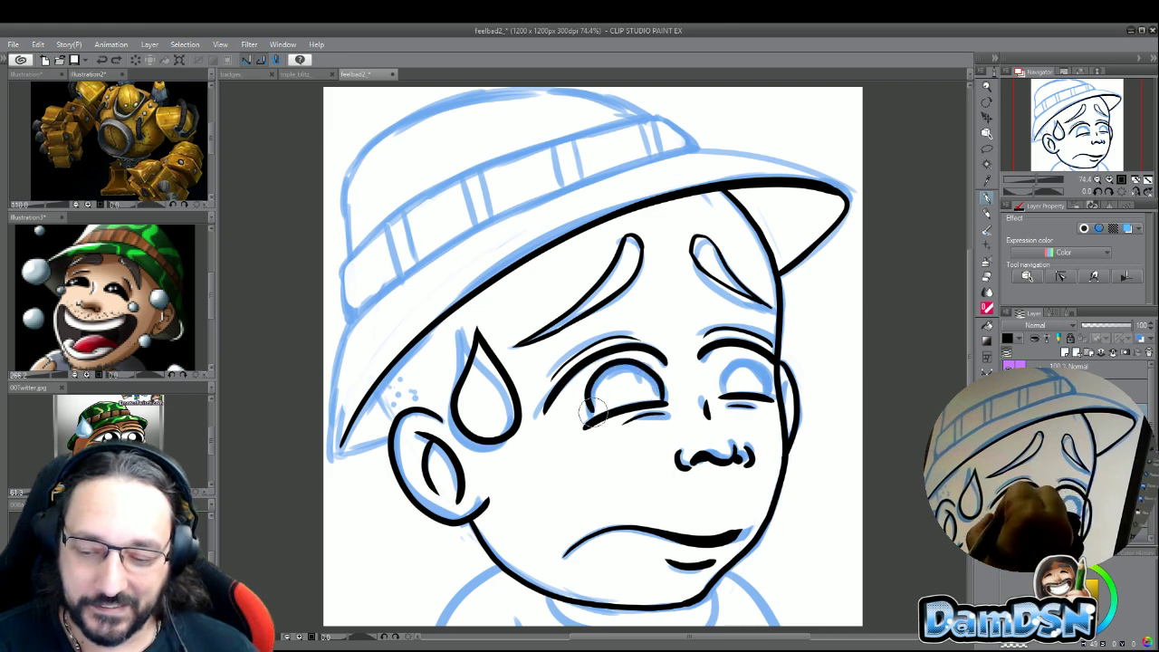
{"action": "key", "text": "ctrl+z"}
{"action": "left_click_drag", "start_coordinate": [584, 425], "coordinate": [598, 421]}
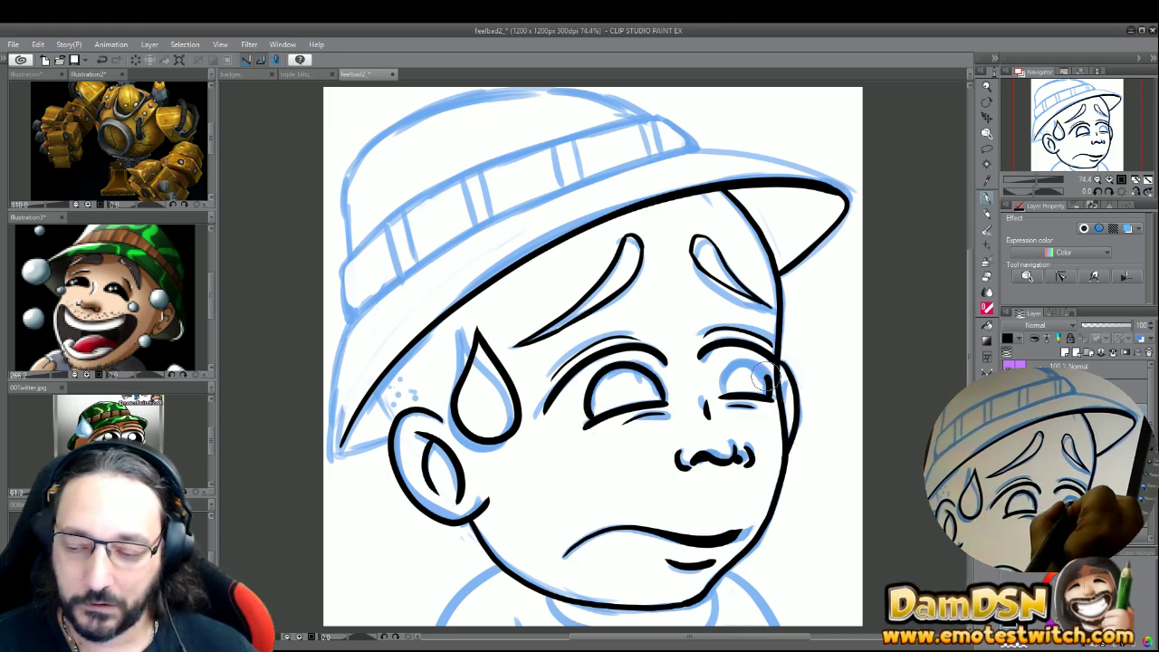
{"action": "mouse_move", "coordinate": [774, 385]}
{"action": "left_mouse_down"}
{"action": "mouse_move", "coordinate": [735, 360]}
{"action": "mouse_move", "coordinate": [722, 392]}
{"action": "left_mouse_up"}
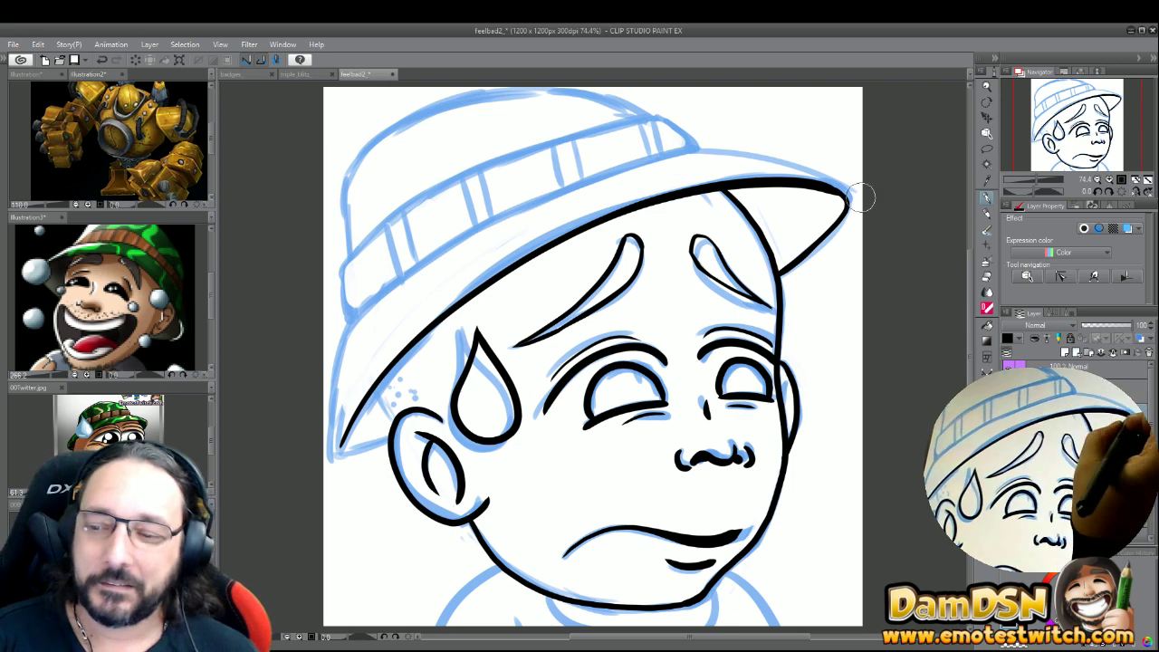
- Ink the hat brim's upper right edge and its outer left end, plus the short sideburn line from brim to ear
{"action": "mouse_move", "coordinate": [847, 188]}
{"action": "left_mouse_down"}
{"action": "mouse_move", "coordinate": [803, 170]}
{"action": "mouse_move", "coordinate": [695, 156]}
{"action": "left_mouse_up"}
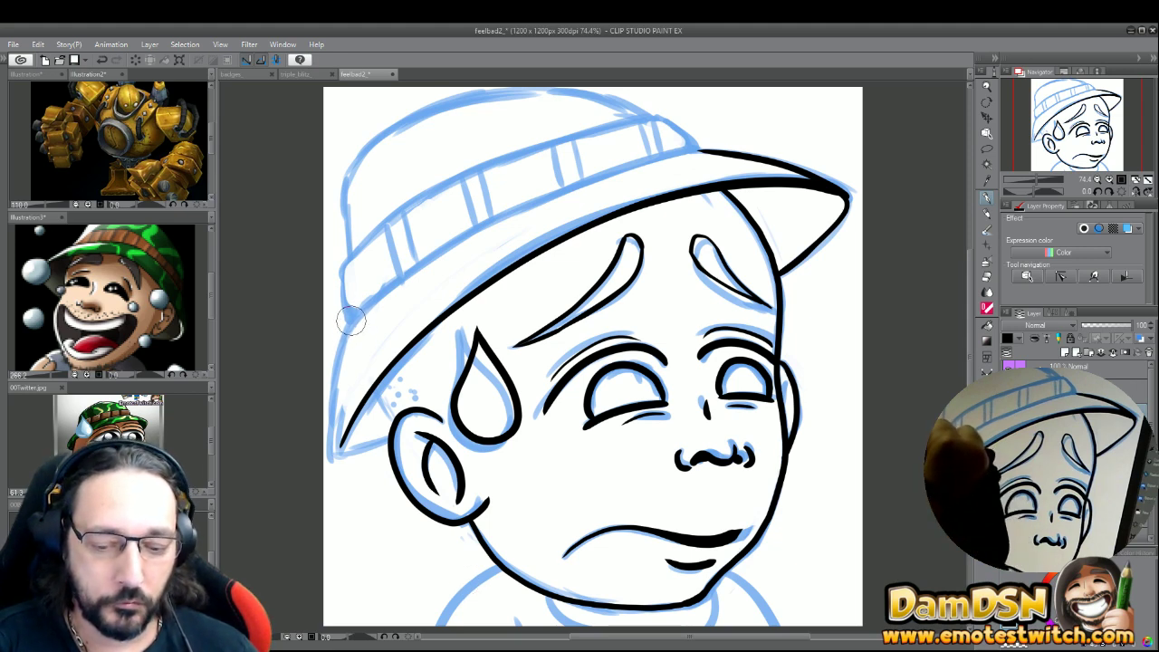
{"action": "left_click_drag", "start_coordinate": [350, 328], "coordinate": [335, 455]}
{"action": "key", "text": "ctrl+z"}
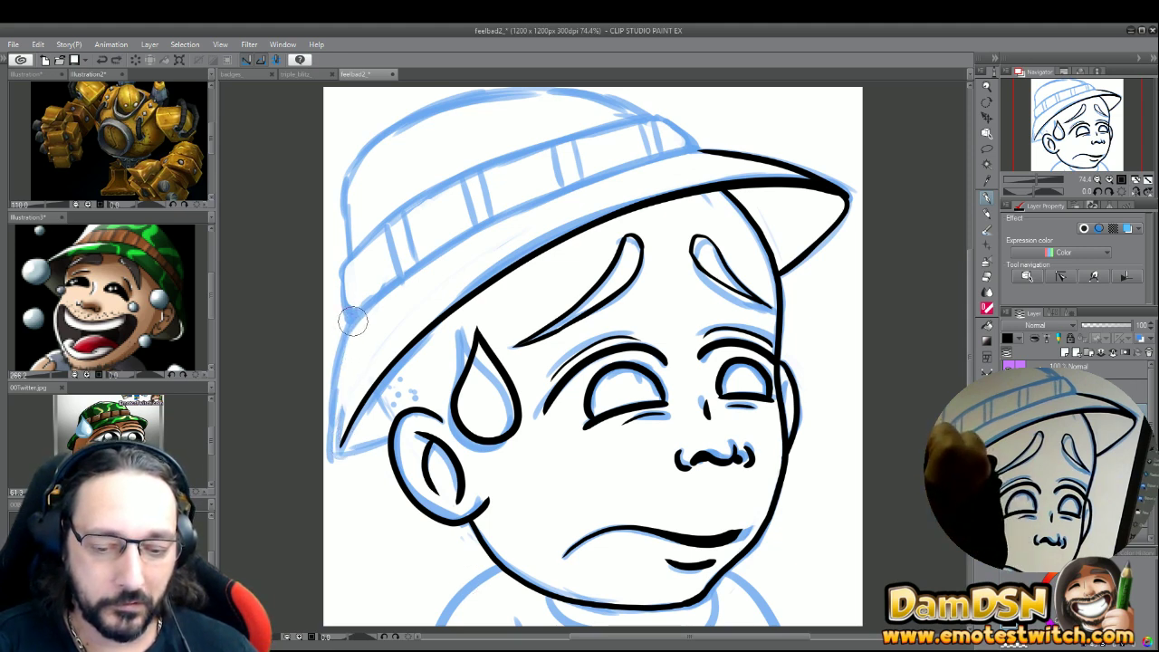
{"action": "mouse_move", "coordinate": [355, 306]}
{"action": "left_mouse_down"}
{"action": "mouse_move", "coordinate": [339, 377]}
{"action": "mouse_move", "coordinate": [337, 458]}
{"action": "left_mouse_up"}
{"action": "key", "text": "ctrl+z"}
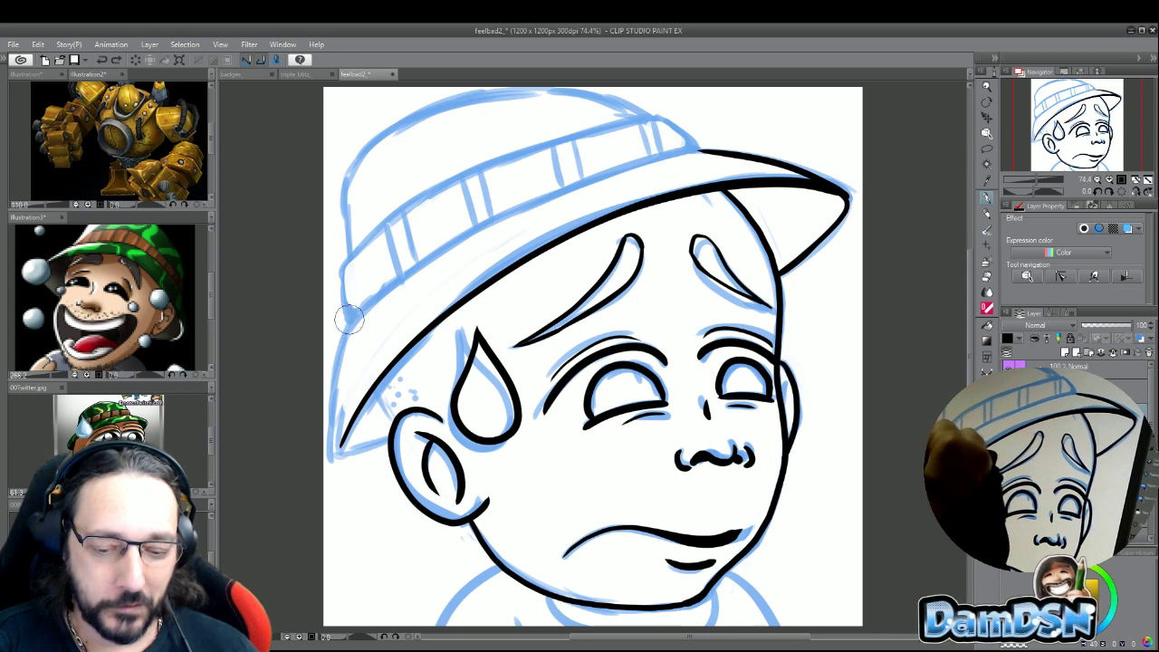
{"action": "mouse_move", "coordinate": [350, 312]}
{"action": "left_mouse_down"}
{"action": "mouse_move", "coordinate": [341, 453]}
{"action": "mouse_move", "coordinate": [366, 444]}
{"action": "left_mouse_up"}
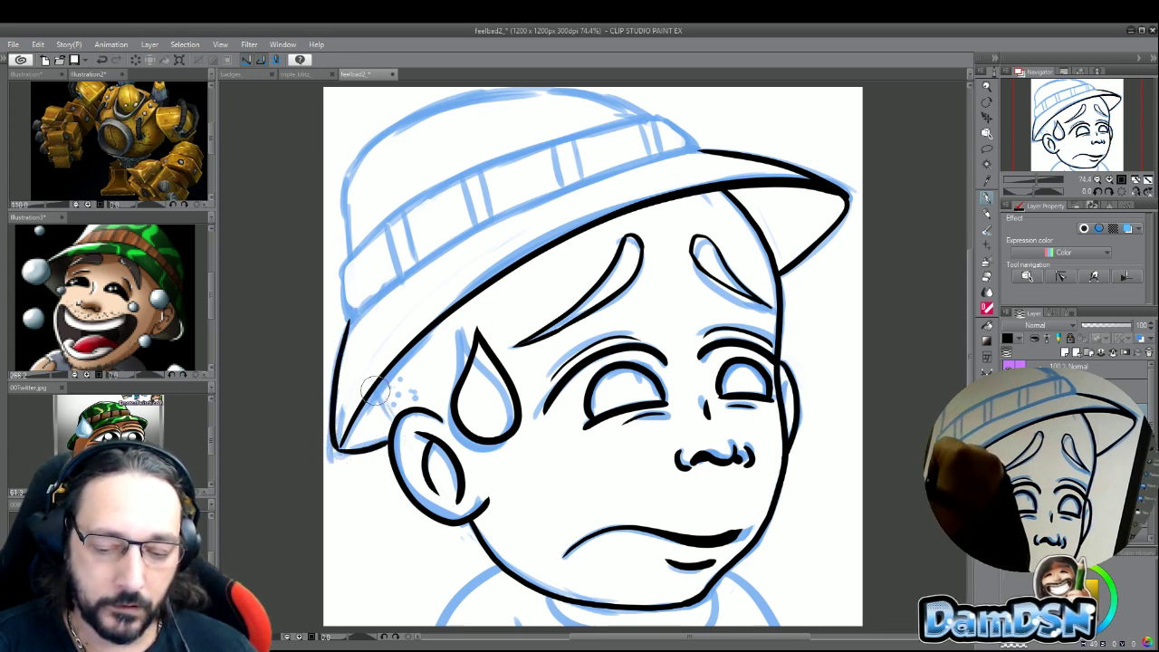
{"action": "left_click_drag", "start_coordinate": [372, 391], "coordinate": [391, 423]}
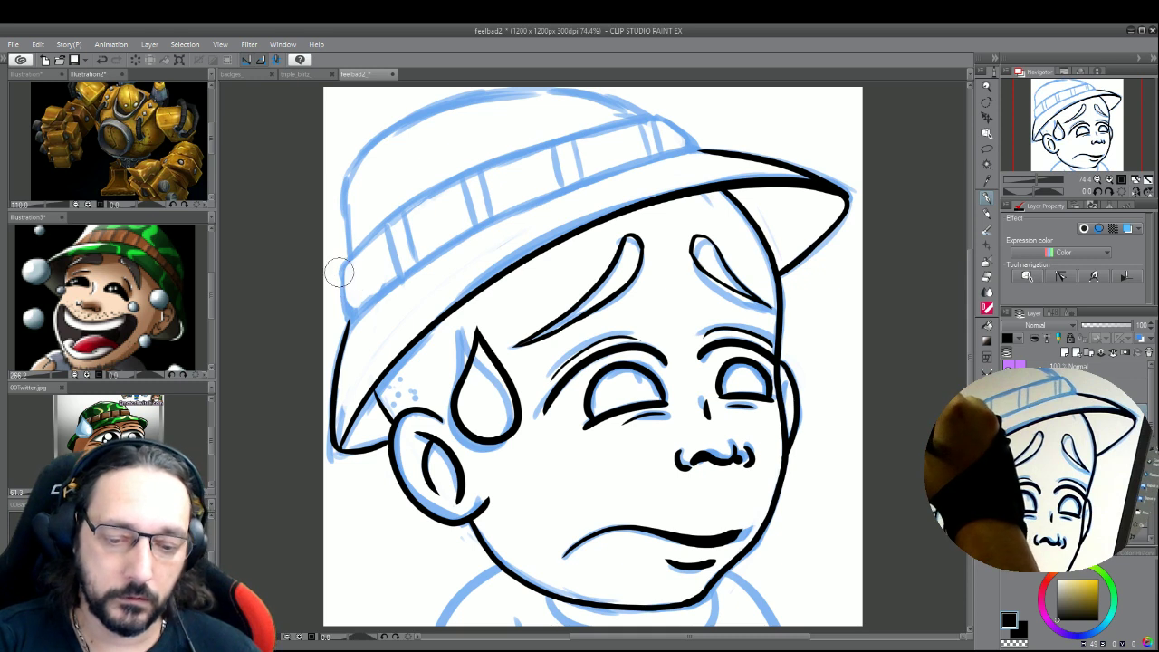
- Ink the hat band's outline and the four pairs of short vertical stripes across it
{"action": "left_click_drag", "start_coordinate": [340, 270], "coordinate": [350, 315]}
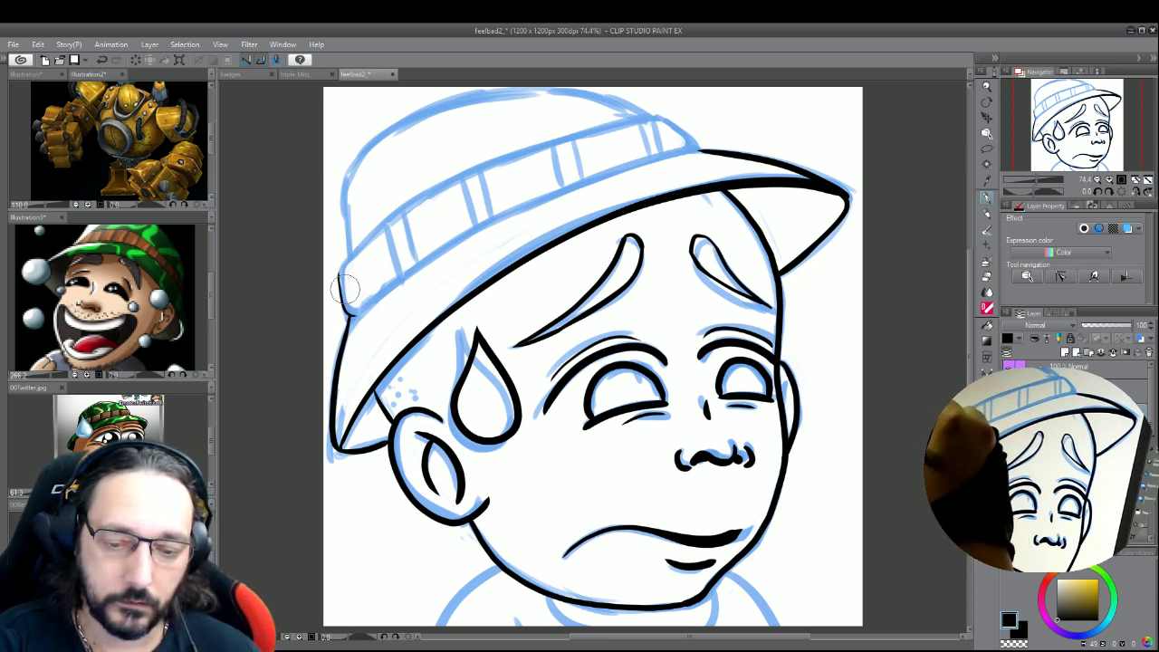
{"action": "mouse_move", "coordinate": [347, 312]}
{"action": "left_mouse_down"}
{"action": "mouse_move", "coordinate": [352, 253]}
{"action": "mouse_move", "coordinate": [491, 160]}
{"action": "mouse_move", "coordinate": [622, 116]}
{"action": "mouse_move", "coordinate": [683, 120]}
{"action": "mouse_move", "coordinate": [669, 109]}
{"action": "mouse_move", "coordinate": [702, 139]}
{"action": "mouse_move", "coordinate": [461, 240]}
{"action": "mouse_move", "coordinate": [351, 320]}
{"action": "left_mouse_up"}
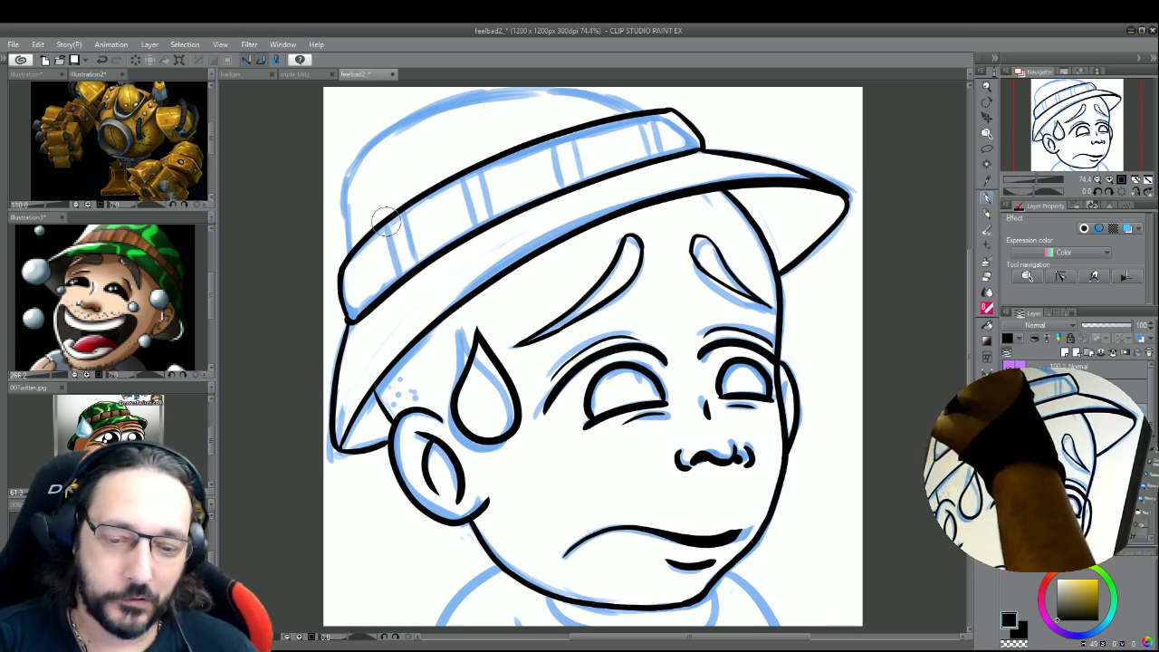
{"action": "left_click_drag", "start_coordinate": [386, 221], "coordinate": [395, 263]}
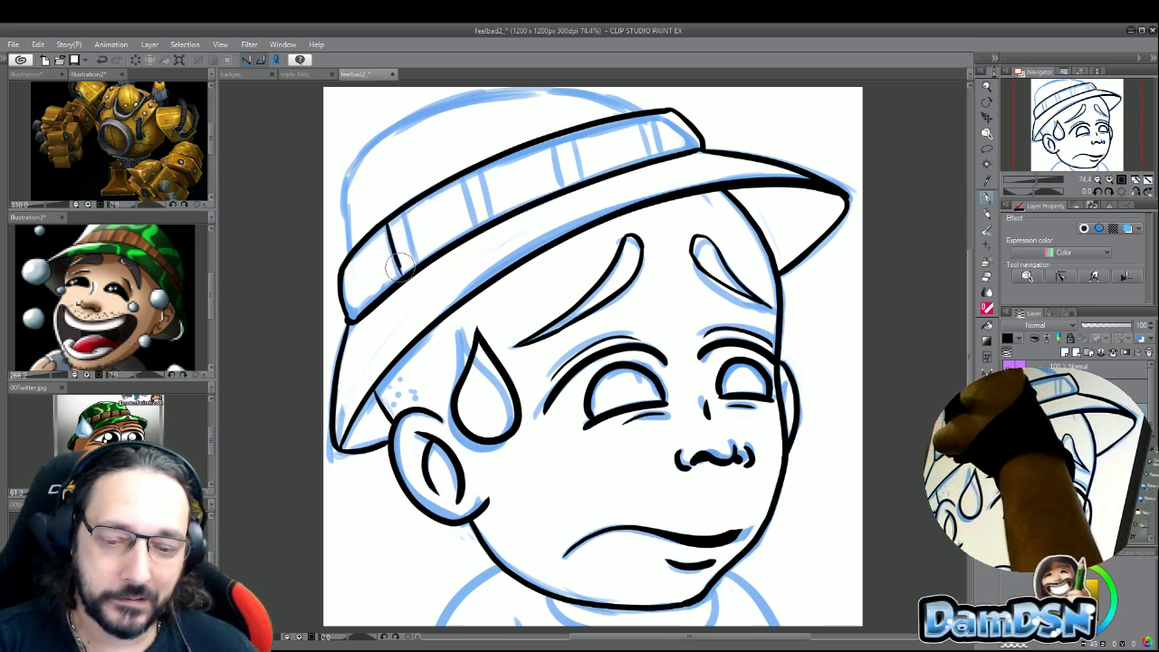
{"action": "left_click_drag", "start_coordinate": [404, 211], "coordinate": [417, 264]}
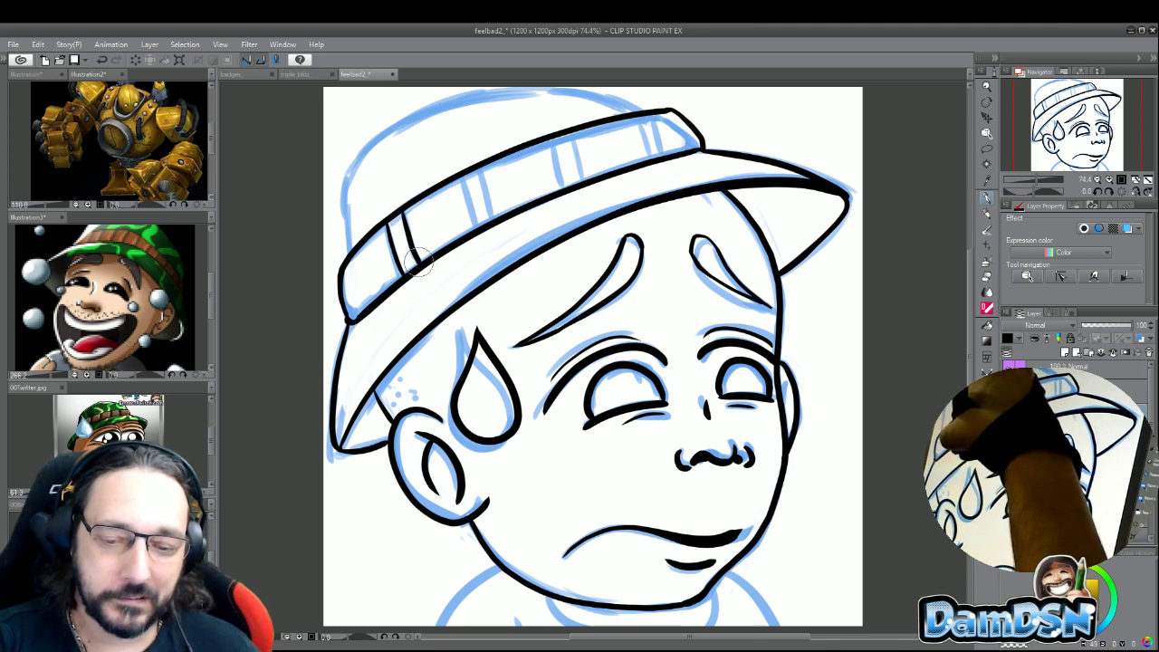
{"action": "left_click_drag", "start_coordinate": [462, 170], "coordinate": [473, 210]}
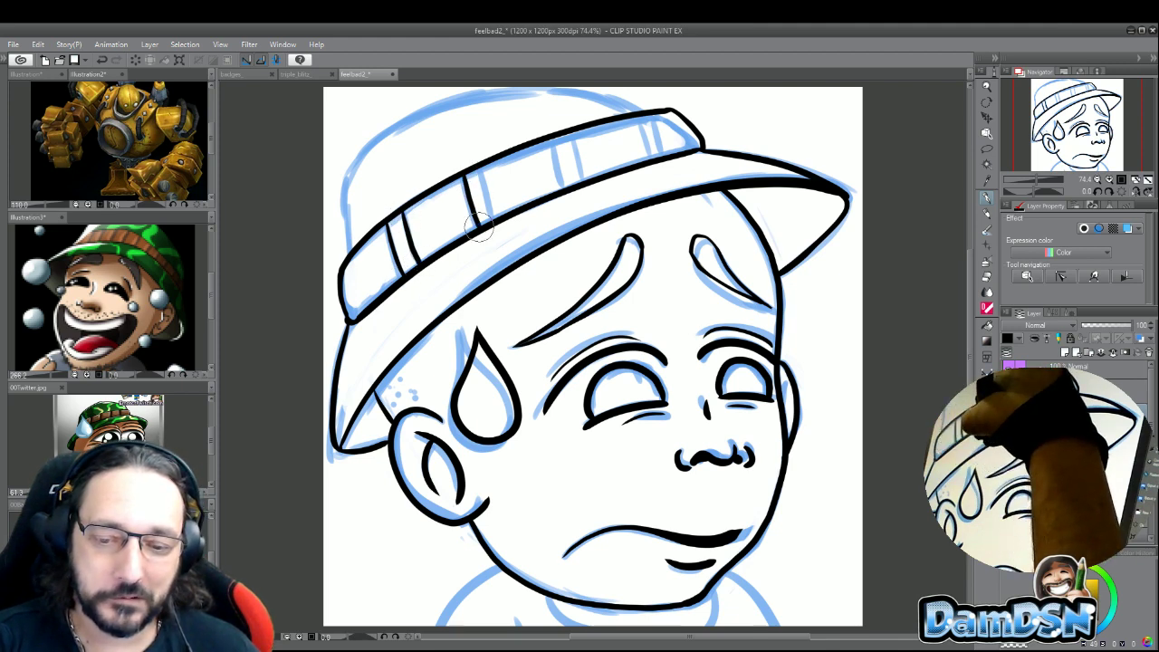
{"action": "left_click_drag", "start_coordinate": [480, 165], "coordinate": [489, 222]}
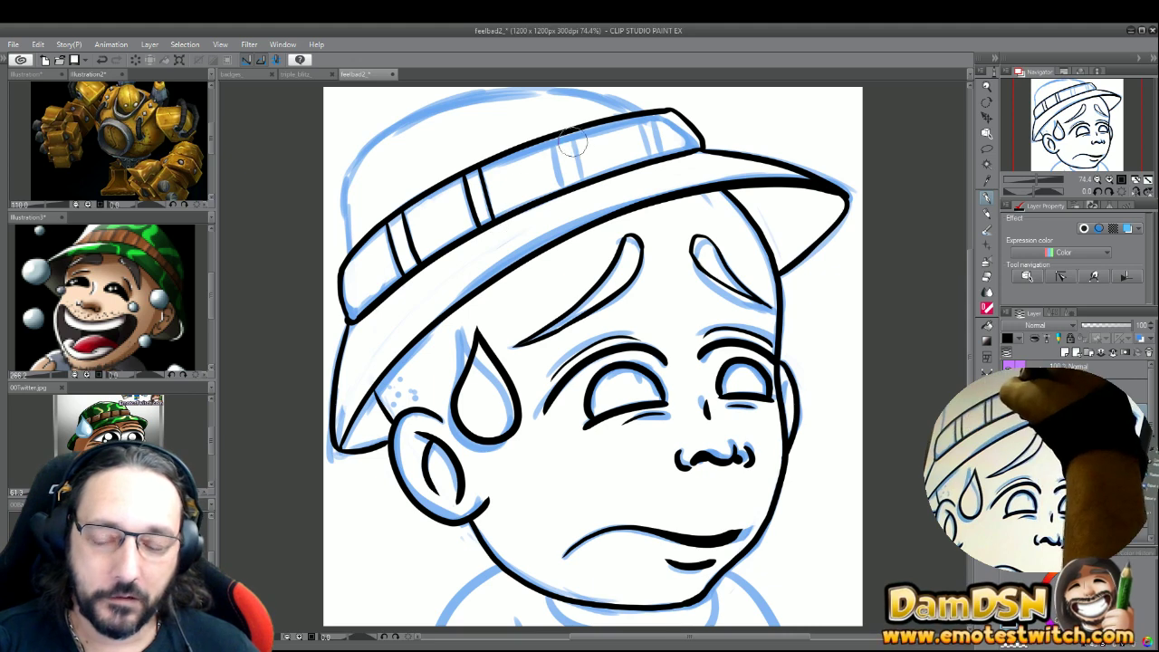
{"action": "left_click_drag", "start_coordinate": [553, 134], "coordinate": [563, 186]}
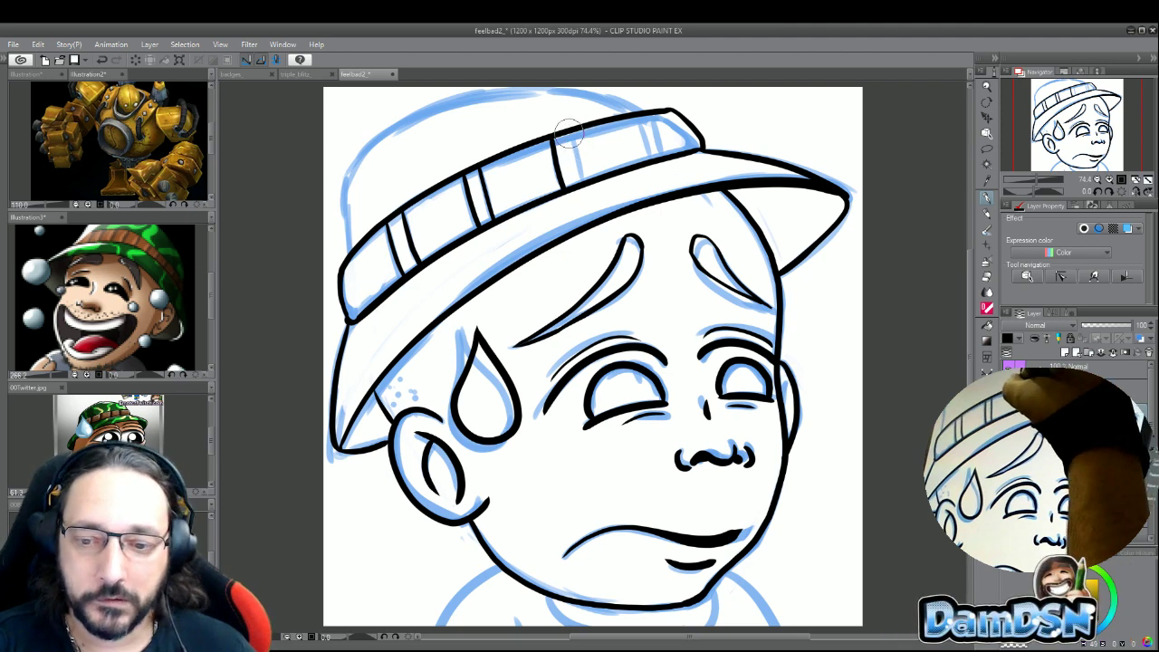
{"action": "left_click_drag", "start_coordinate": [570, 136], "coordinate": [576, 186]}
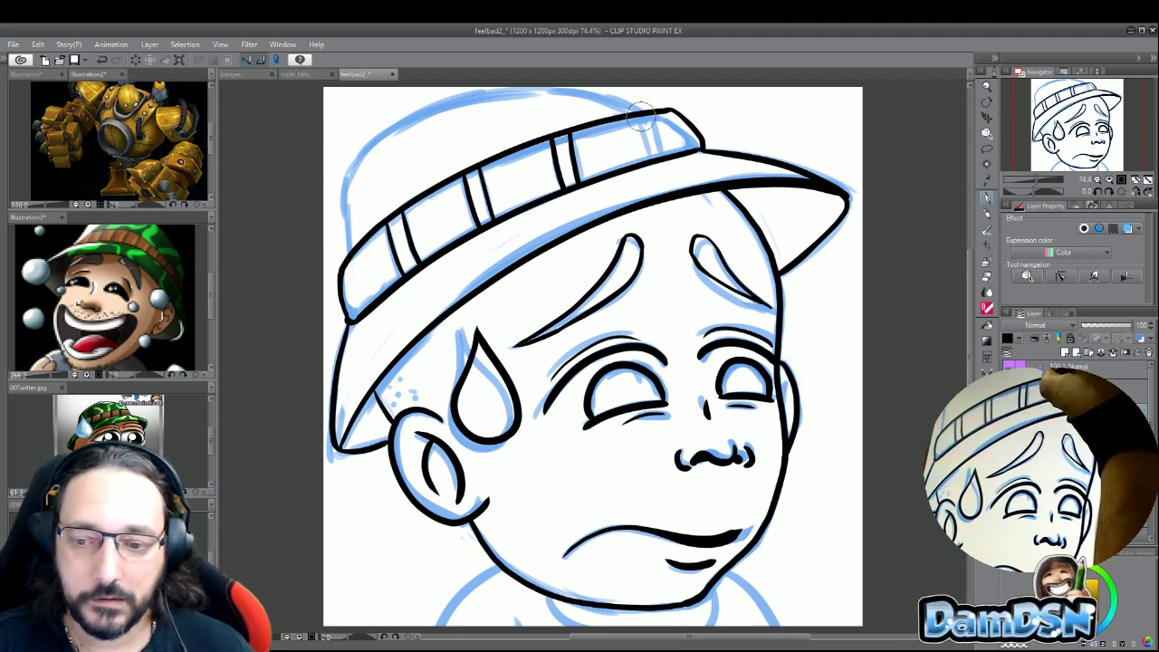
{"action": "left_click_drag", "start_coordinate": [639, 114], "coordinate": [650, 159]}
{"action": "left_click_drag", "start_coordinate": [654, 109], "coordinate": [662, 154]}
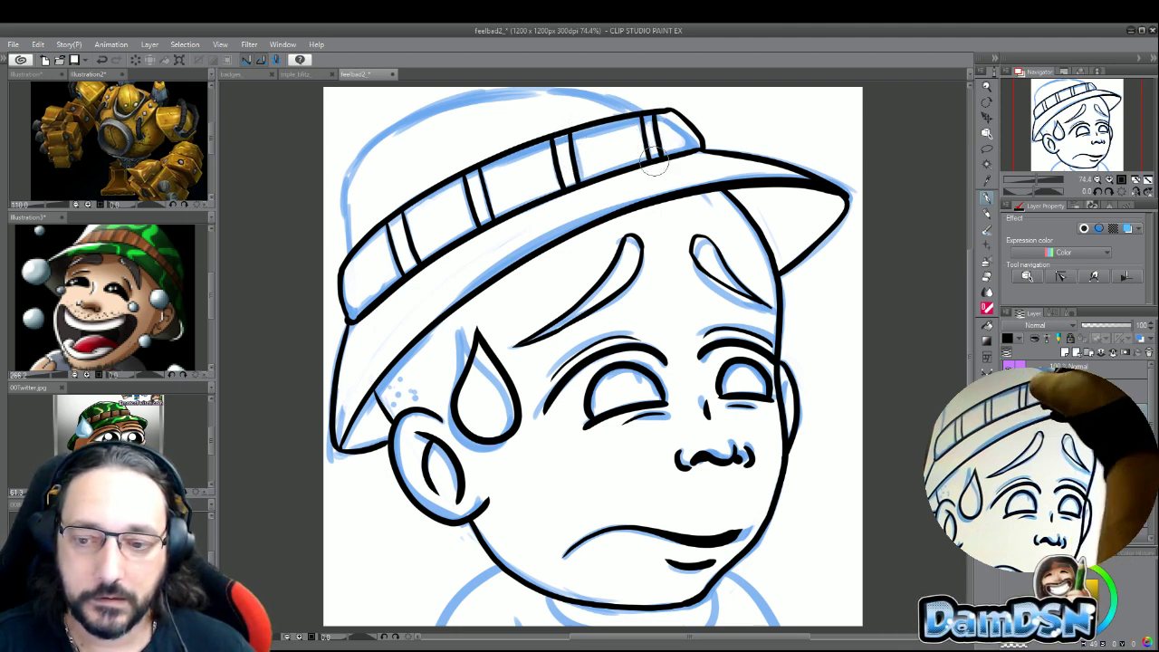
- Ink the domed outline of the hat's crown above the band and refine the line along its top edge
{"action": "mouse_move", "coordinate": [639, 107]}
{"action": "left_mouse_down"}
{"action": "mouse_move", "coordinate": [477, 92]}
{"action": "mouse_move", "coordinate": [403, 112]}
{"action": "mouse_move", "coordinate": [354, 161]}
{"action": "mouse_move", "coordinate": [349, 259]}
{"action": "left_mouse_up"}
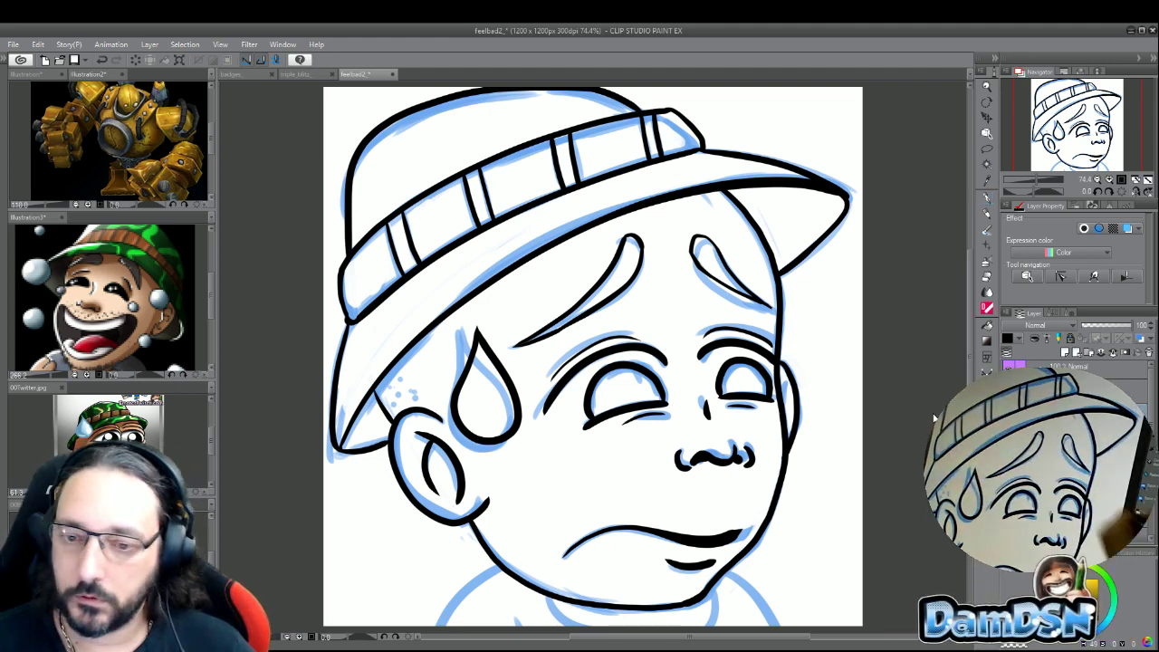
{"action": "left_click_drag", "start_coordinate": [547, 91], "coordinate": [399, 118]}
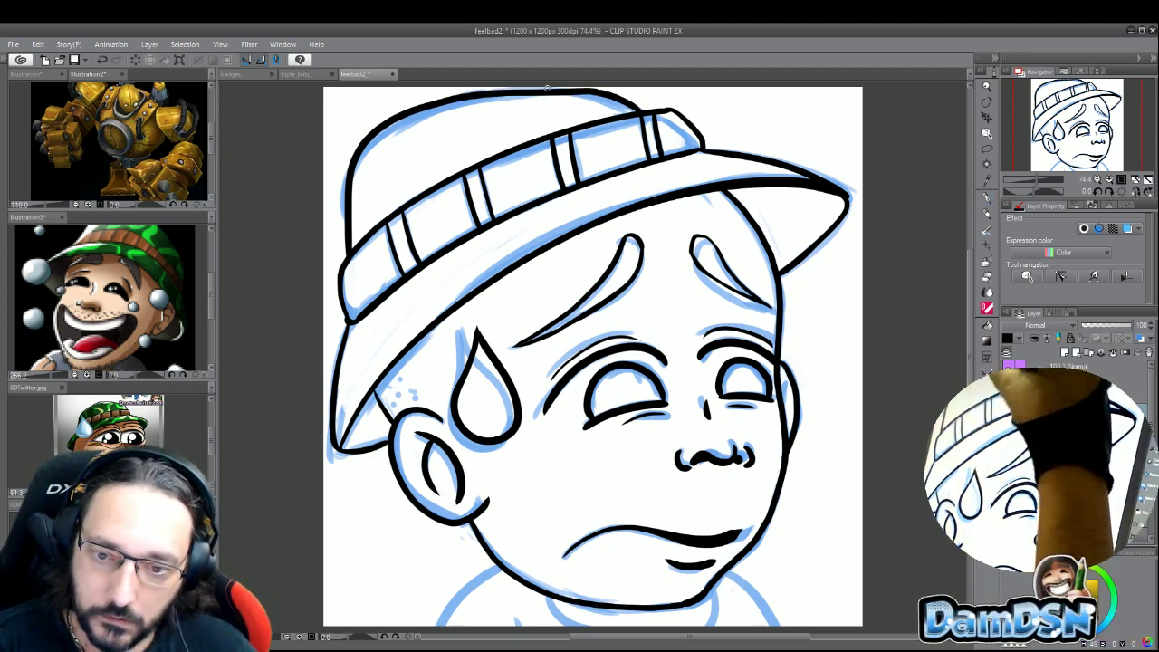
{"action": "left_click_drag", "start_coordinate": [534, 90], "coordinate": [392, 132]}
{"action": "key", "text": "ctrl+z"}
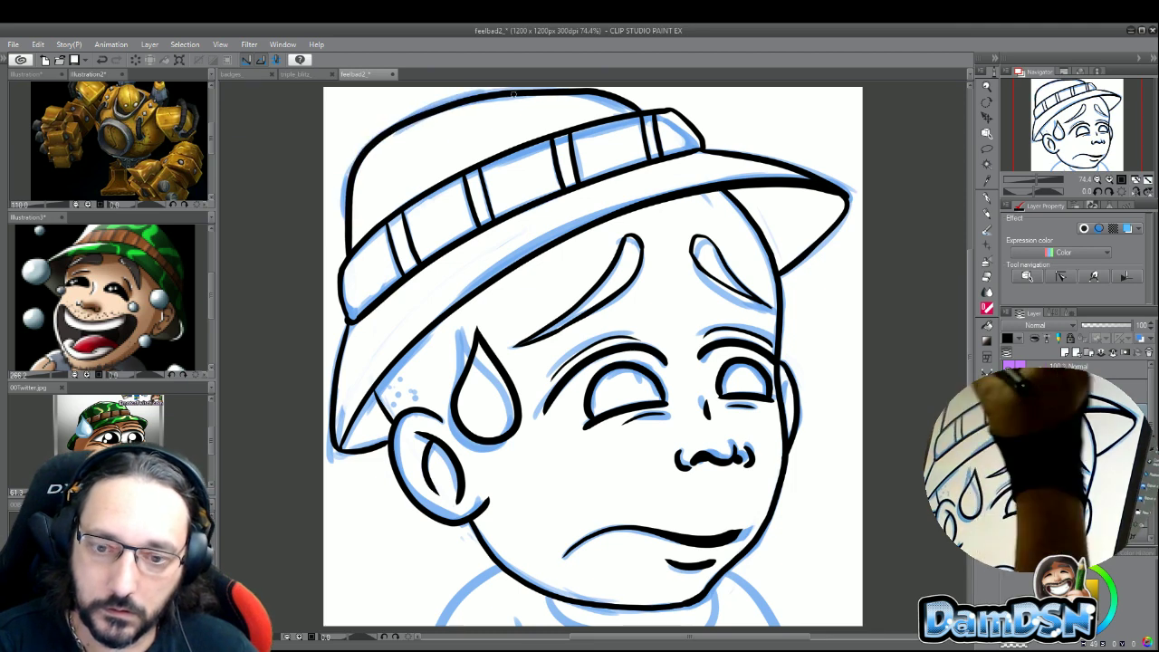
{"action": "mouse_move", "coordinate": [633, 90]}
{"action": "left_mouse_down"}
{"action": "mouse_move", "coordinate": [494, 96]}
{"action": "mouse_move", "coordinate": [389, 134]}
{"action": "left_mouse_up"}
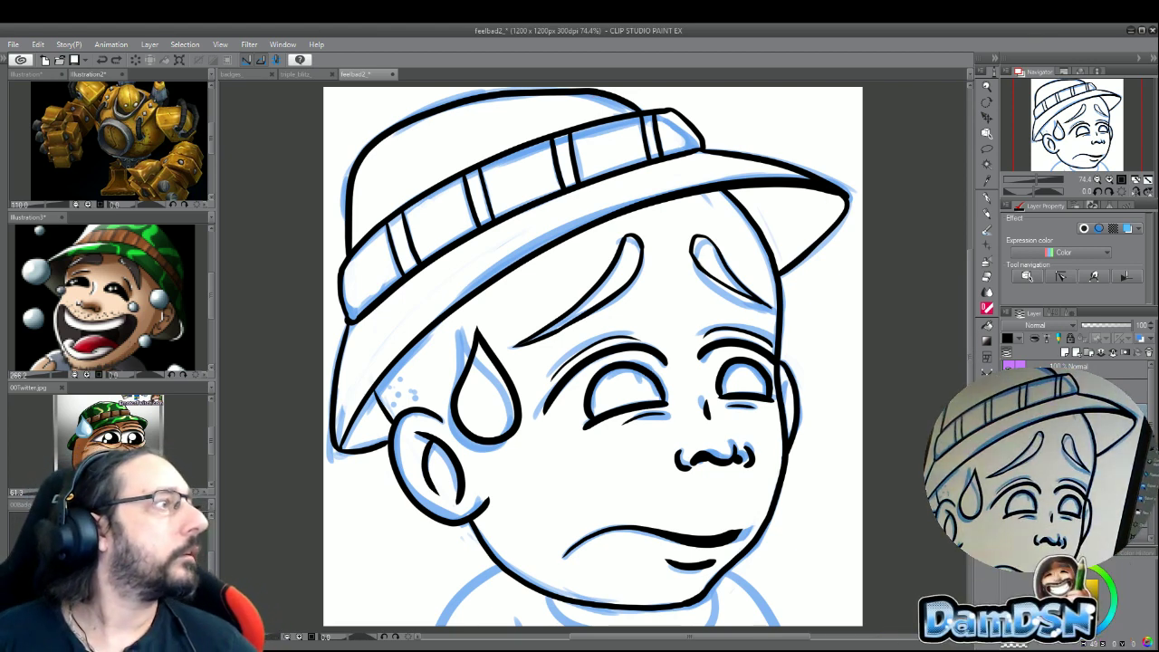
- Ink the shoulder lines on both sides of the neck and the collar curve beneath the chin
{"action": "left_click", "coordinate": [987, 198]}
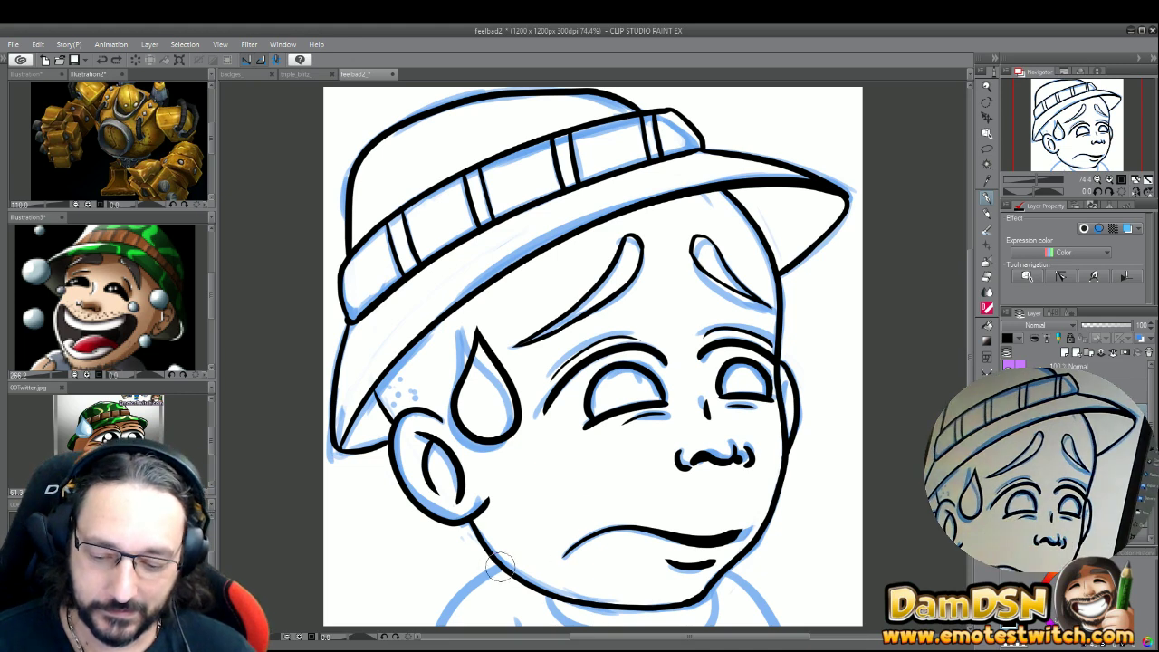
{"action": "left_click_drag", "start_coordinate": [499, 565], "coordinate": [436, 625]}
{"action": "left_click_drag", "start_coordinate": [729, 569], "coordinate": [777, 625]}
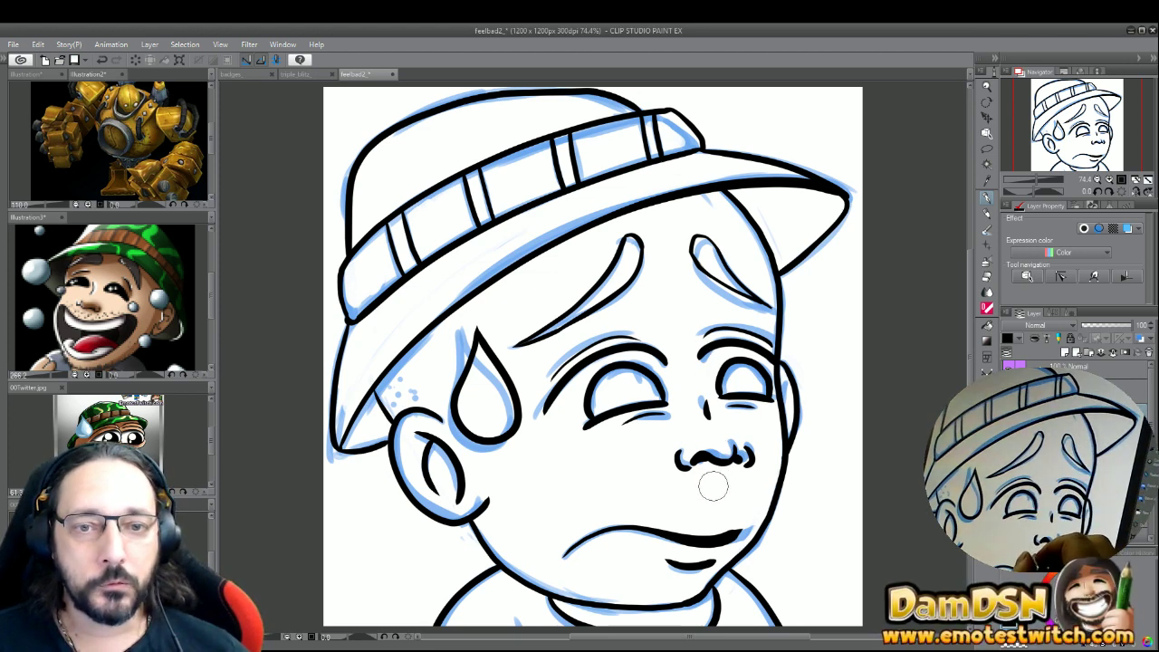
{"action": "left_click_drag", "start_coordinate": [712, 458], "coordinate": [723, 465]}
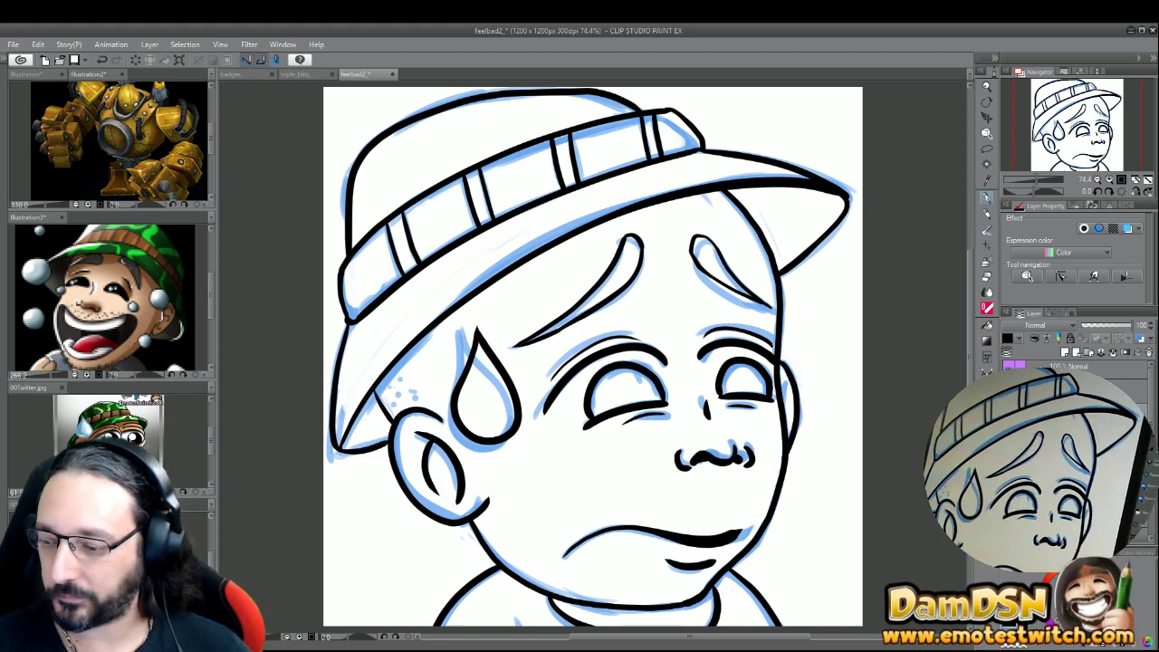
- Hide the blue sketch and white background layers to leave the line art on transparency, and return to the feelbad2 drawing
{"action": "scroll", "coordinate": [1148, 400], "scroll_direction": "down", "scroll_amount": 2}
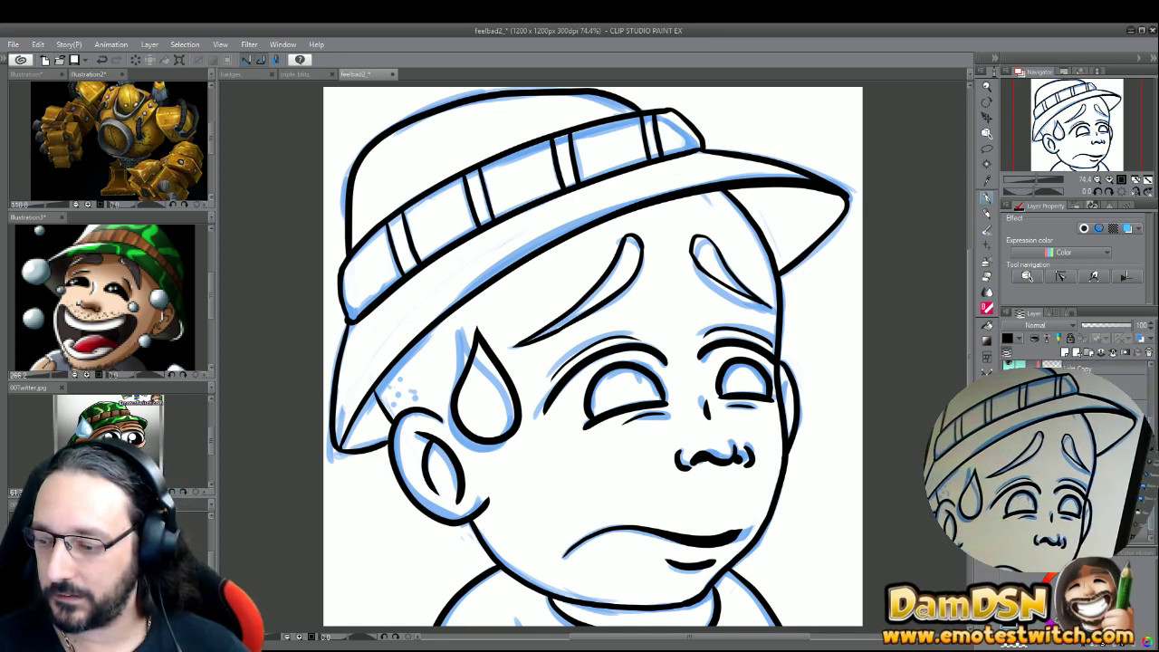
{"action": "left_click", "coordinate": [1009, 398]}
{"action": "left_click", "coordinate": [1009, 380]}
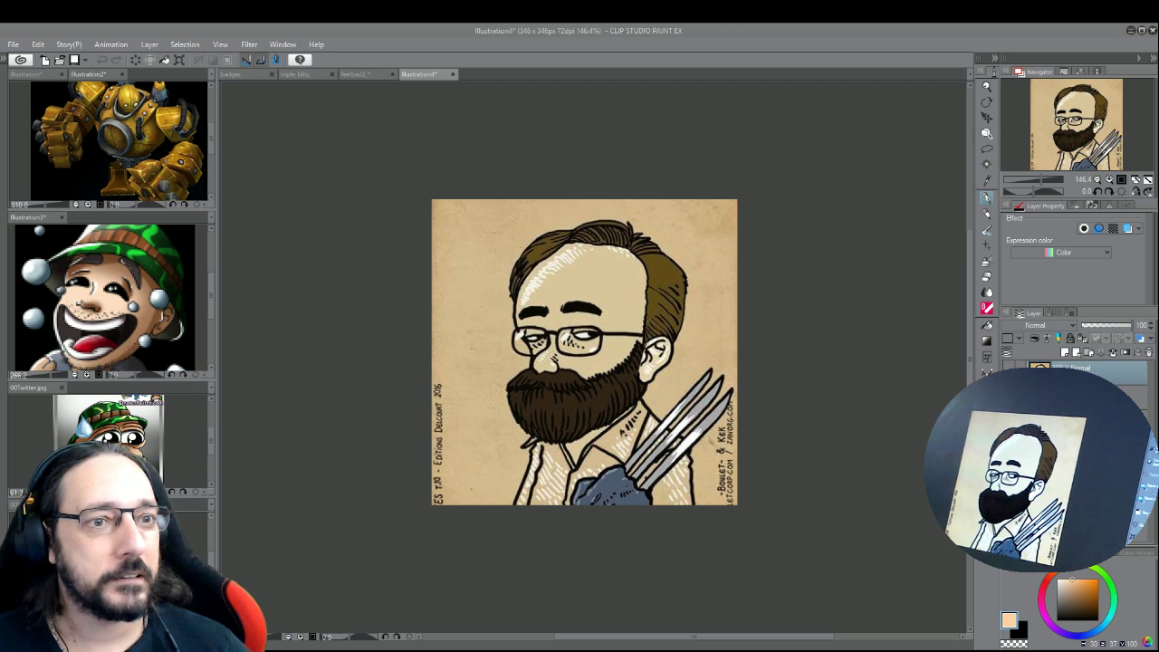
{"action": "left_click", "coordinate": [367, 74]}
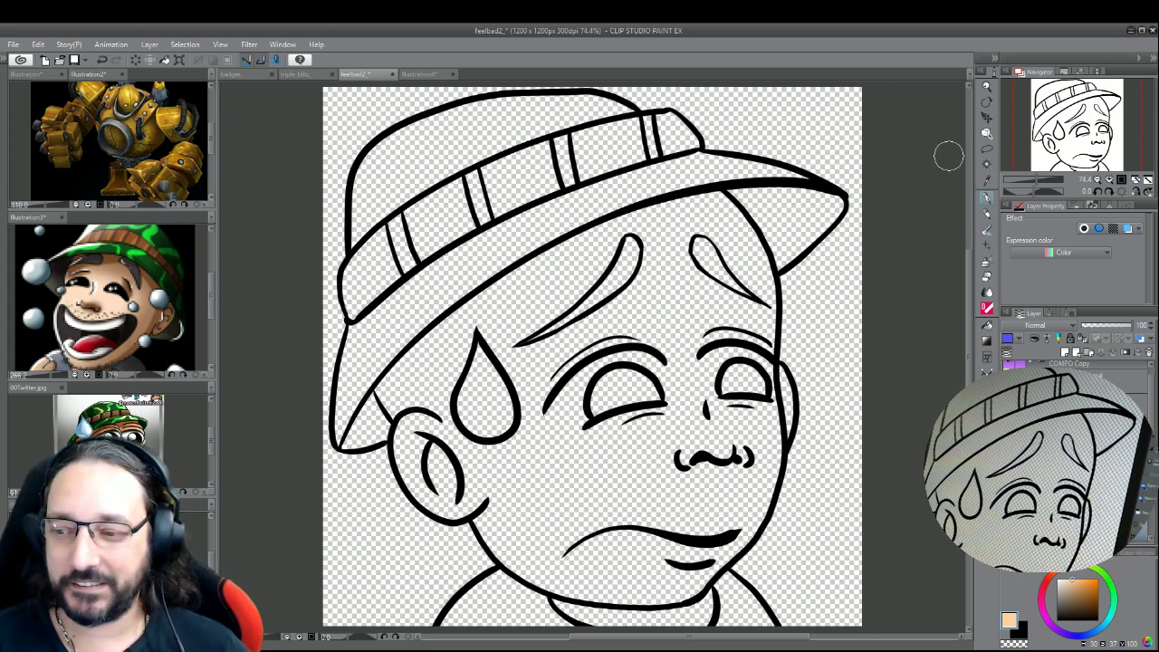
- Fill the face, ears and neck with a peach skin tone and both shoulders of the shirt with dark grey
{"action": "left_click", "coordinate": [990, 329]}
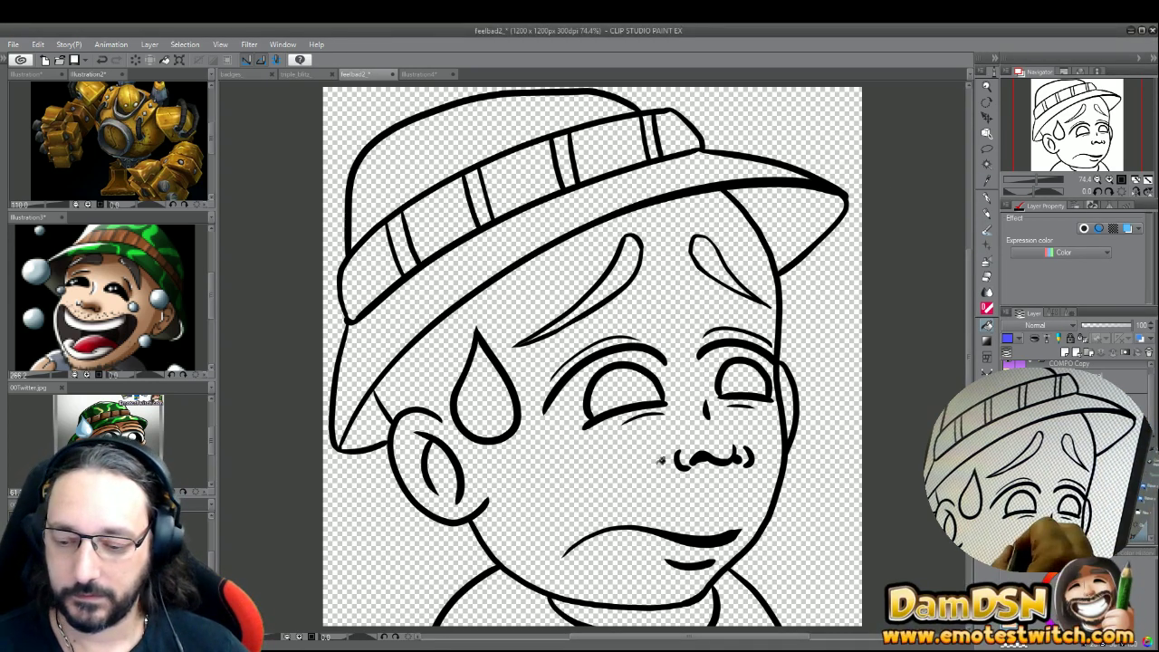
{"action": "left_click", "coordinate": [661, 461]}
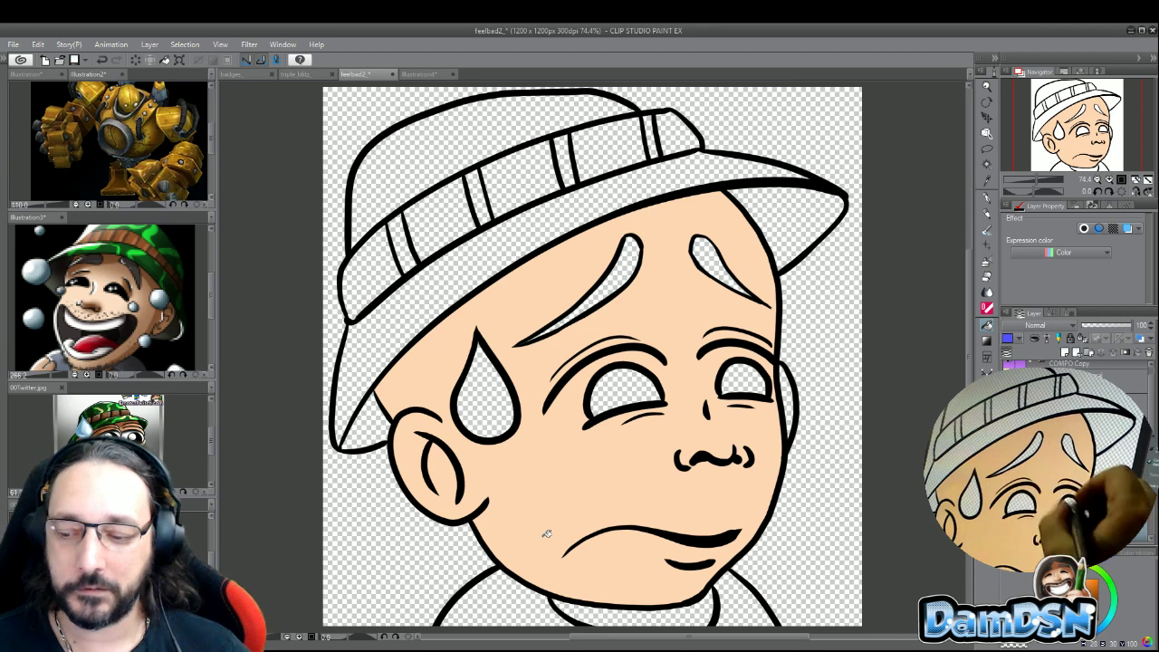
{"action": "left_click_drag", "start_coordinate": [623, 616], "coordinate": [712, 600]}
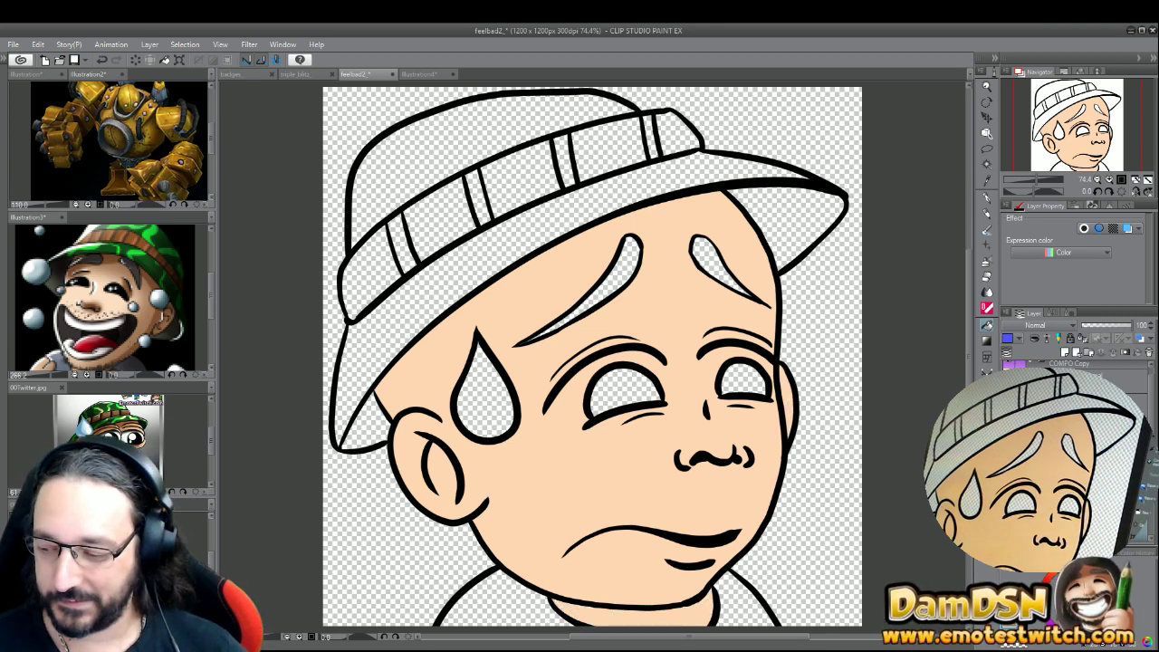
{"action": "left_click", "coordinate": [503, 621]}
{"action": "left_click", "coordinate": [727, 609]}
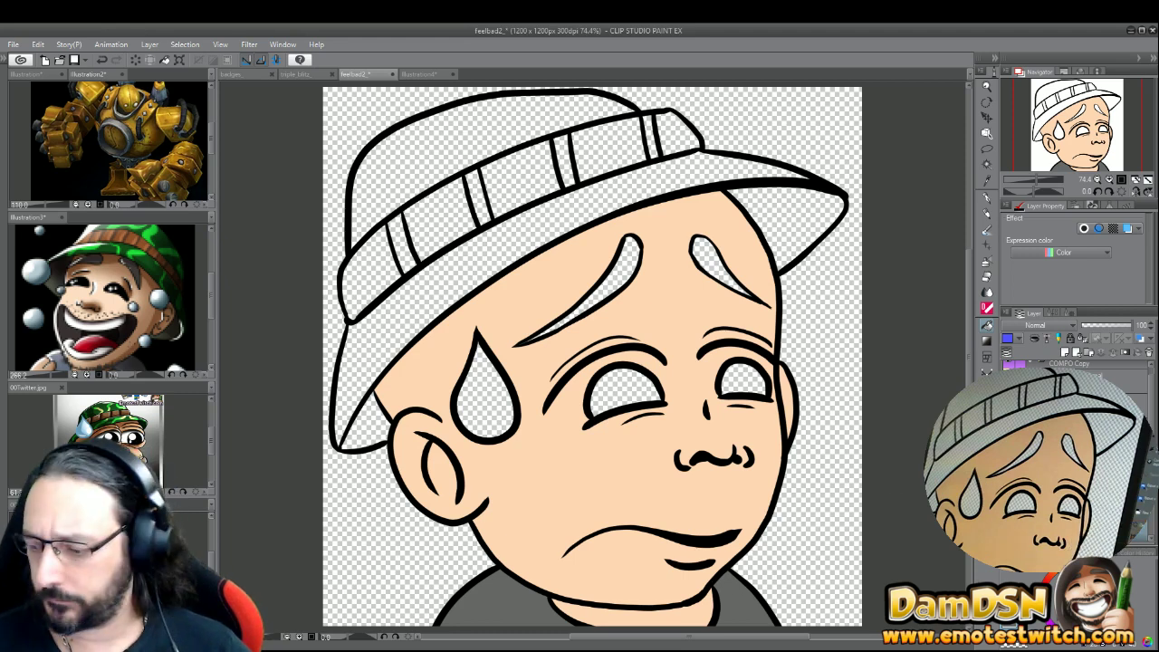
- Fill the five wide segments of the hat band with orange-brown and save the drawing
{"action": "left_click", "coordinate": [375, 263]}
{"action": "left_click", "coordinate": [437, 219]}
{"action": "left_click", "coordinate": [673, 130]}
{"action": "left_click", "coordinate": [607, 149]}
{"action": "left_click", "coordinate": [521, 176]}
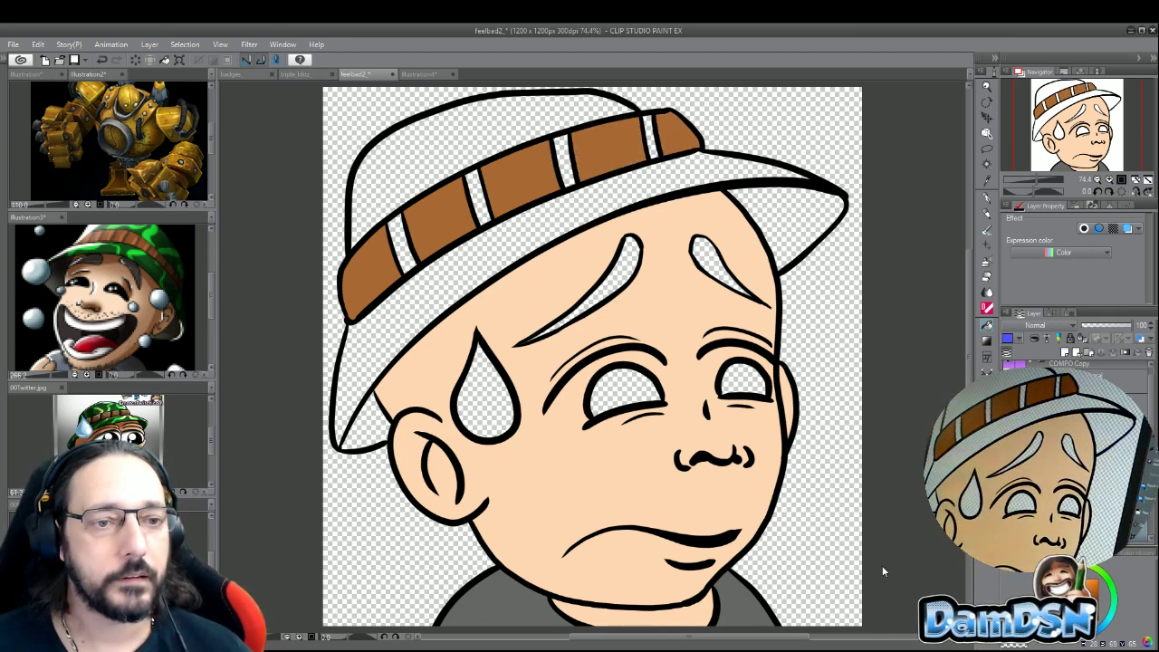
{"action": "key", "text": "ctrl+s"}
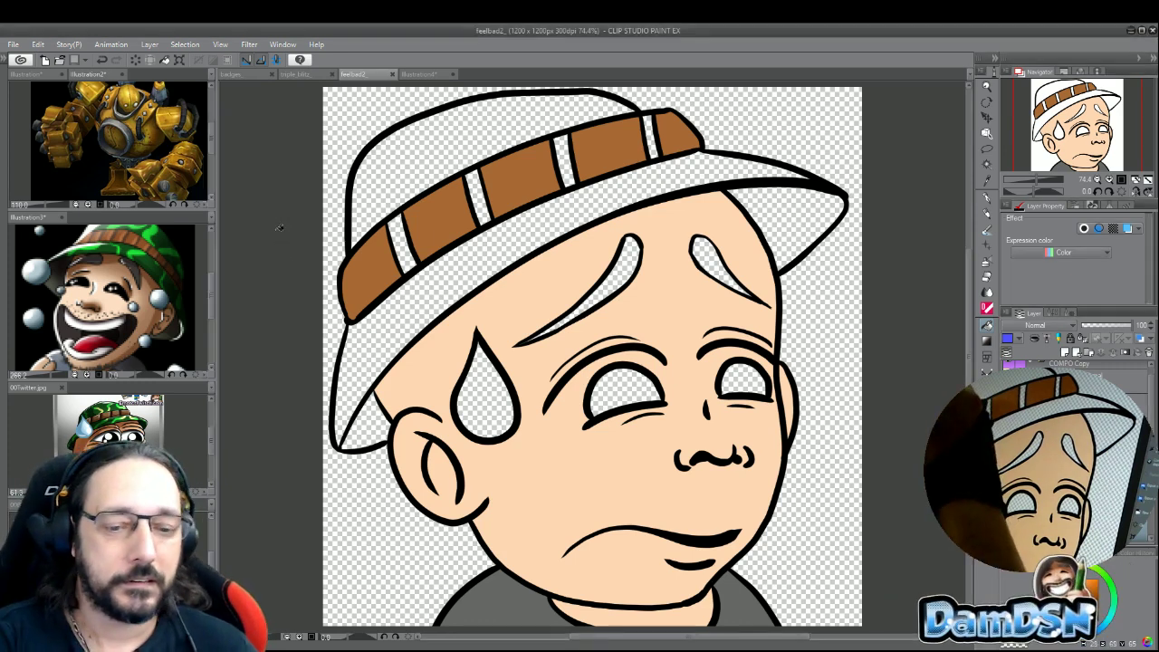
- Sample green from the laughing reference emote's hat and fill the hat's crown and upper brim, finishing with a lighter medium green
{"action": "left_click", "coordinate": [136, 272]}
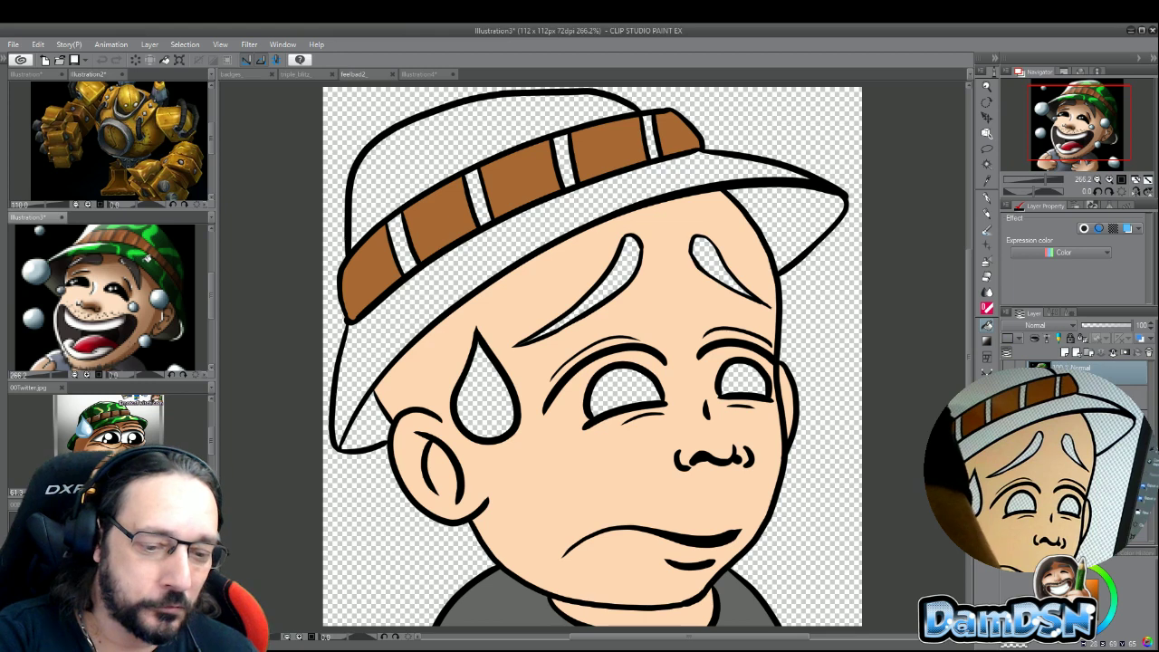
{"action": "left_click", "coordinate": [410, 155]}
{"action": "left_click", "coordinate": [411, 155]}
{"action": "left_click", "coordinate": [448, 291]}
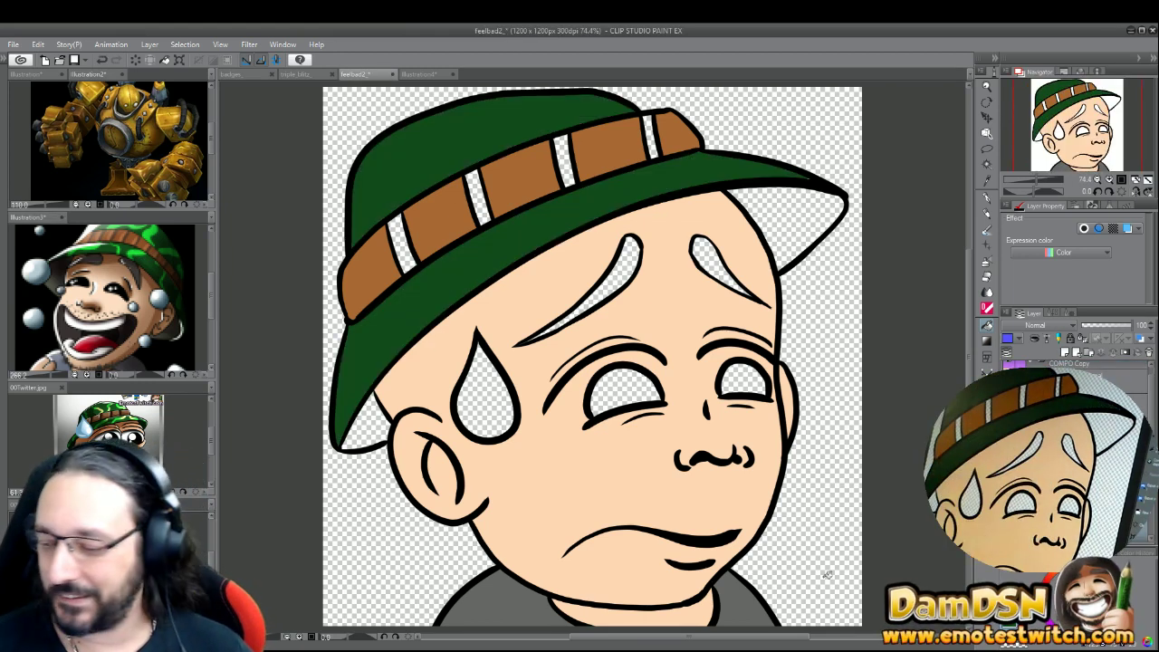
{"action": "left_click", "coordinate": [499, 238]}
{"action": "left_click", "coordinate": [489, 136]}
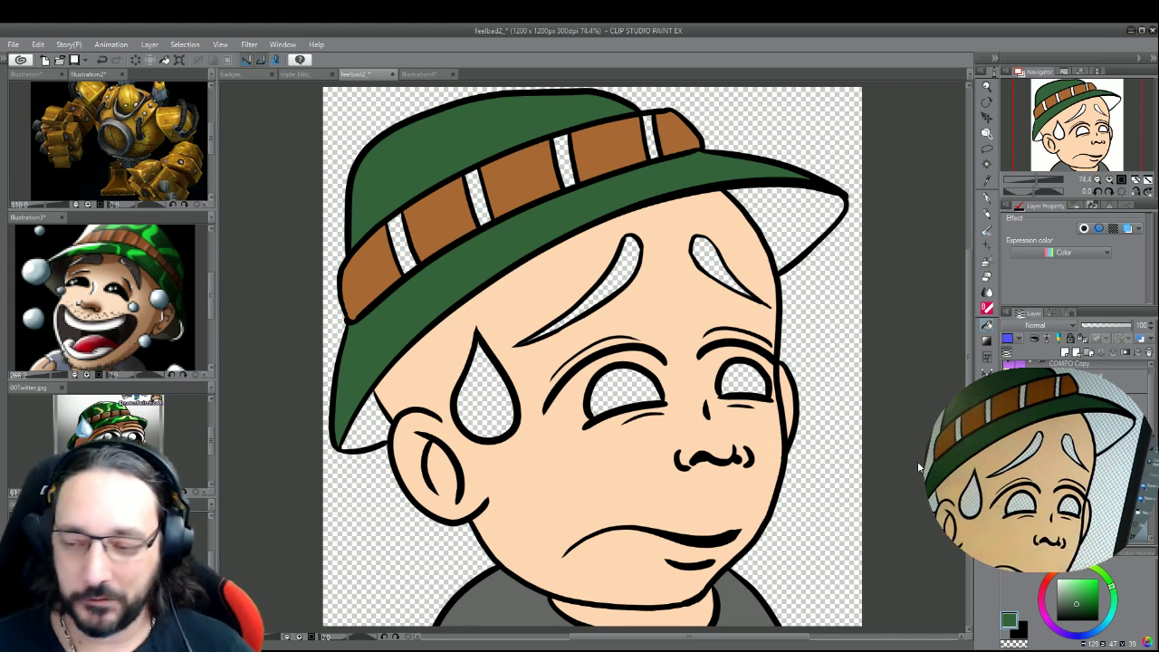
- Fill the underside of the brim on both sides of the head with a darker green
{"action": "left_click", "coordinate": [1080, 606]}
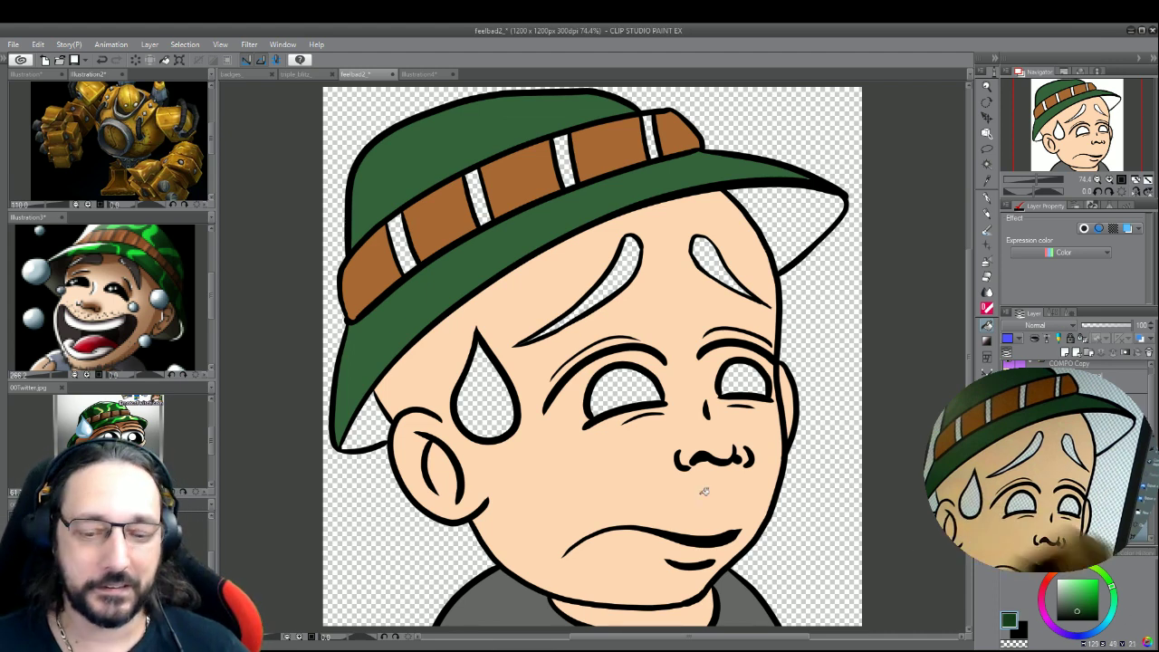
{"action": "left_click", "coordinate": [362, 421]}
{"action": "left_click", "coordinate": [793, 213]}
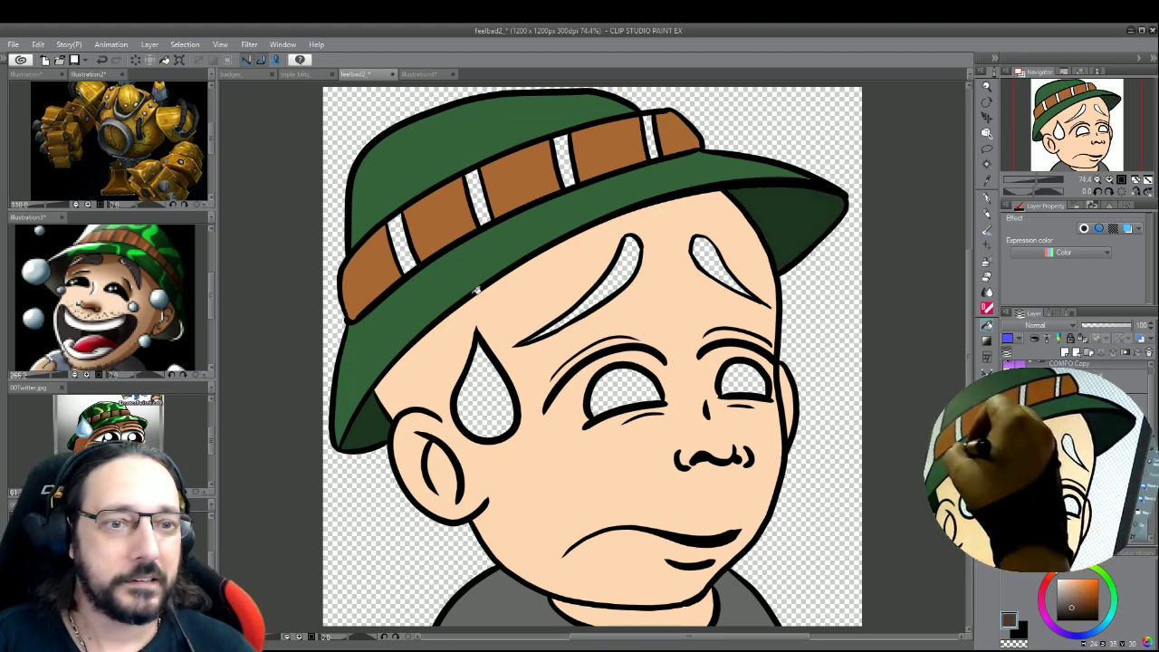
- Fill the four narrow stripes across the hat band with dark brown
{"action": "left_click", "coordinate": [403, 243]}
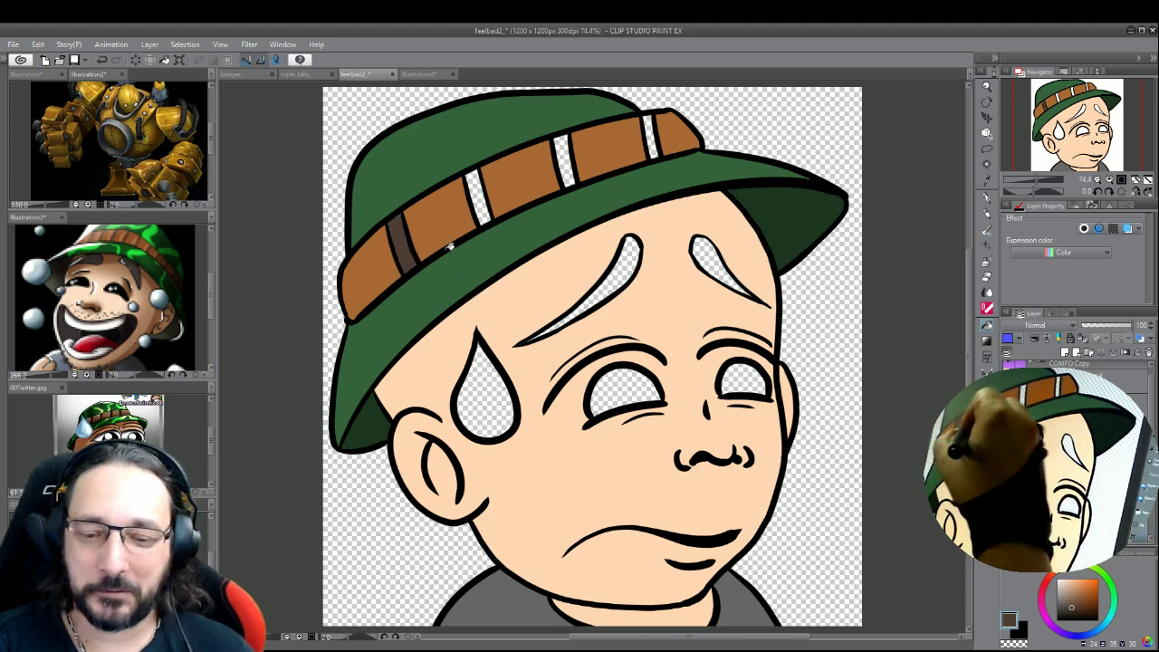
{"action": "left_click", "coordinate": [477, 195]}
{"action": "left_click", "coordinate": [565, 161]}
{"action": "left_click", "coordinate": [654, 136]}
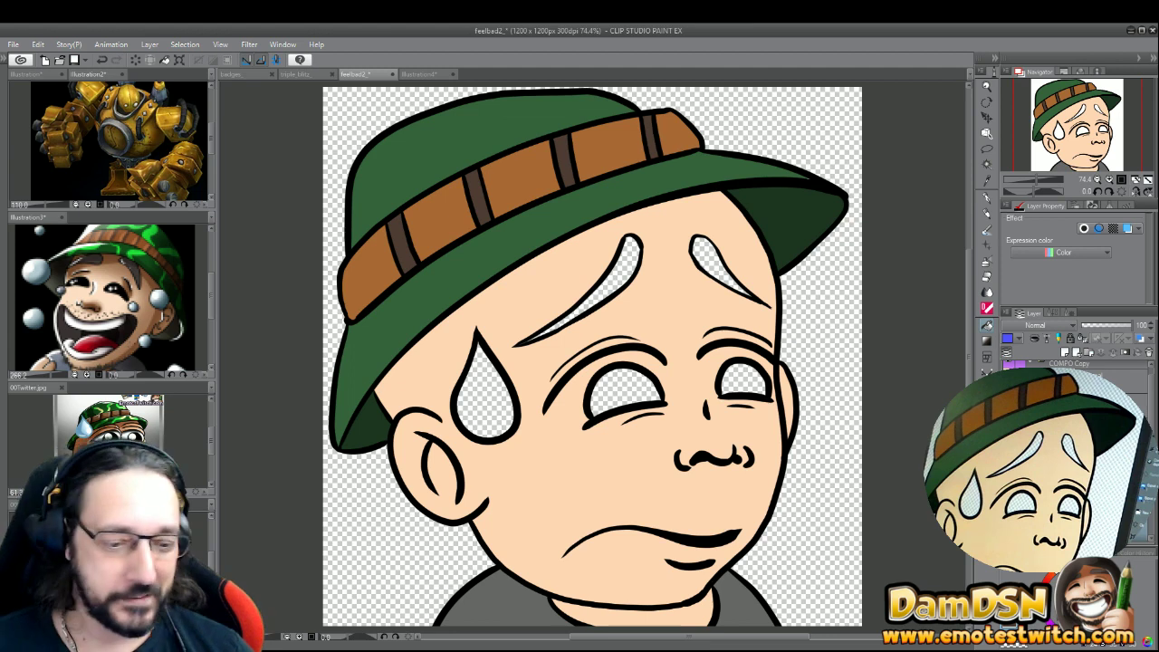
- Fill both eyebrows with a dark brown-grey matched to the reference emote and the sweat drop with pale blue
{"action": "left_click", "coordinate": [137, 264]}
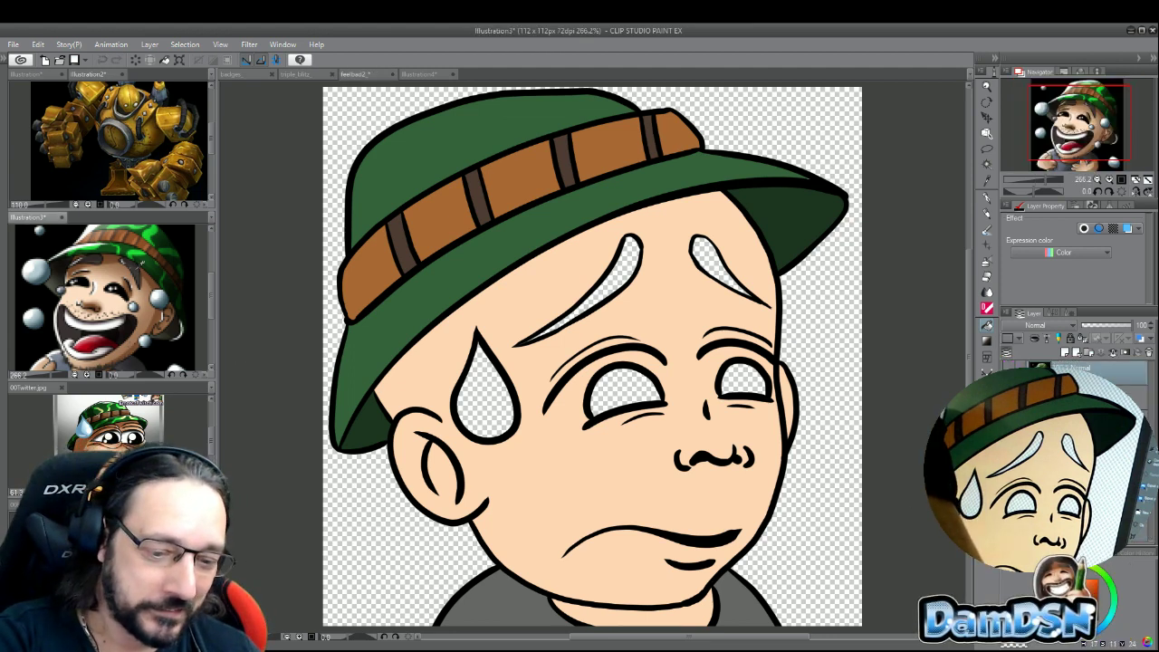
{"action": "left_click", "coordinate": [597, 306]}
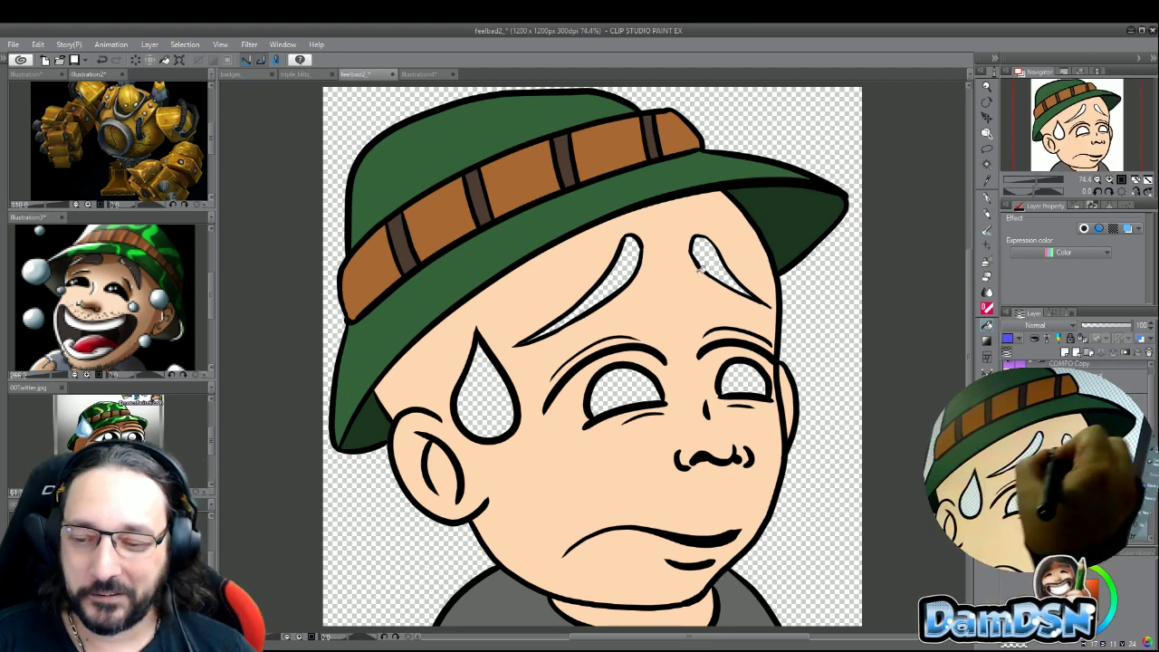
{"action": "left_click", "coordinate": [632, 260]}
{"action": "left_click", "coordinate": [724, 269]}
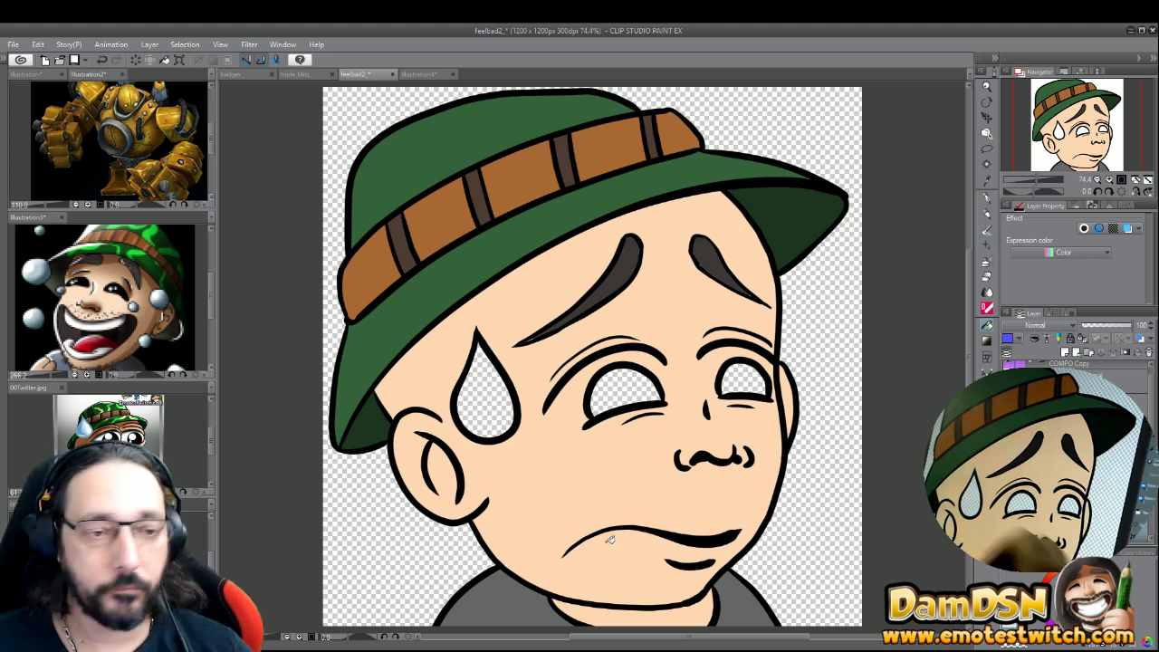
{"action": "left_click", "coordinate": [483, 400]}
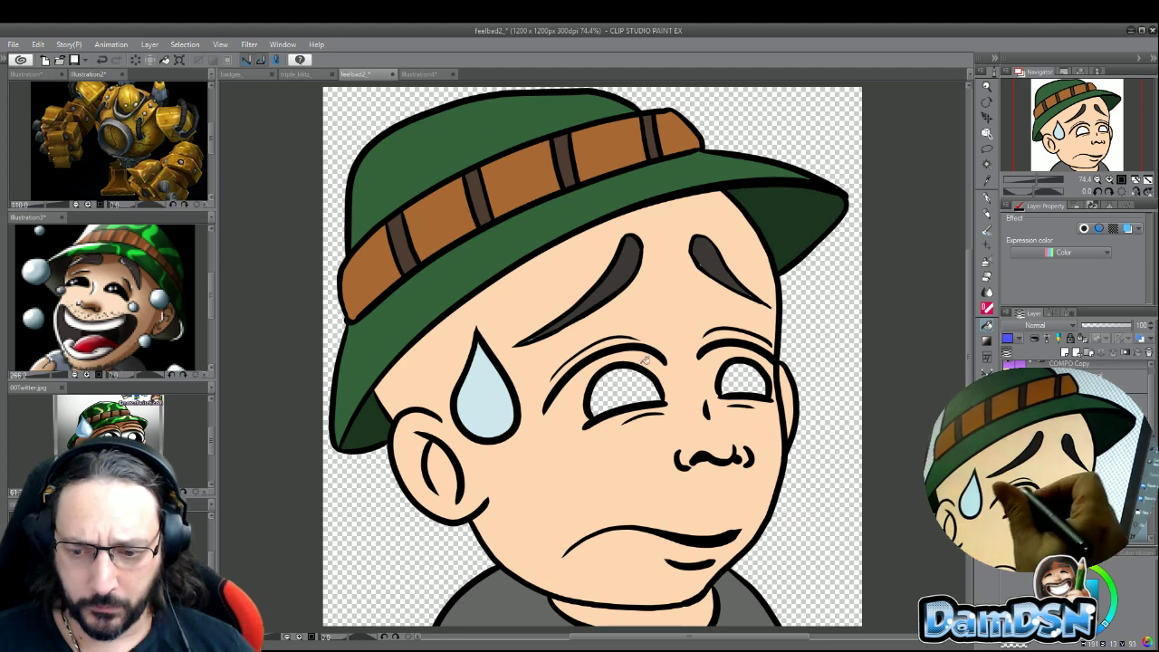
- Fill the irises of both eyes with a muted light green
{"action": "left_click", "coordinate": [987, 198]}
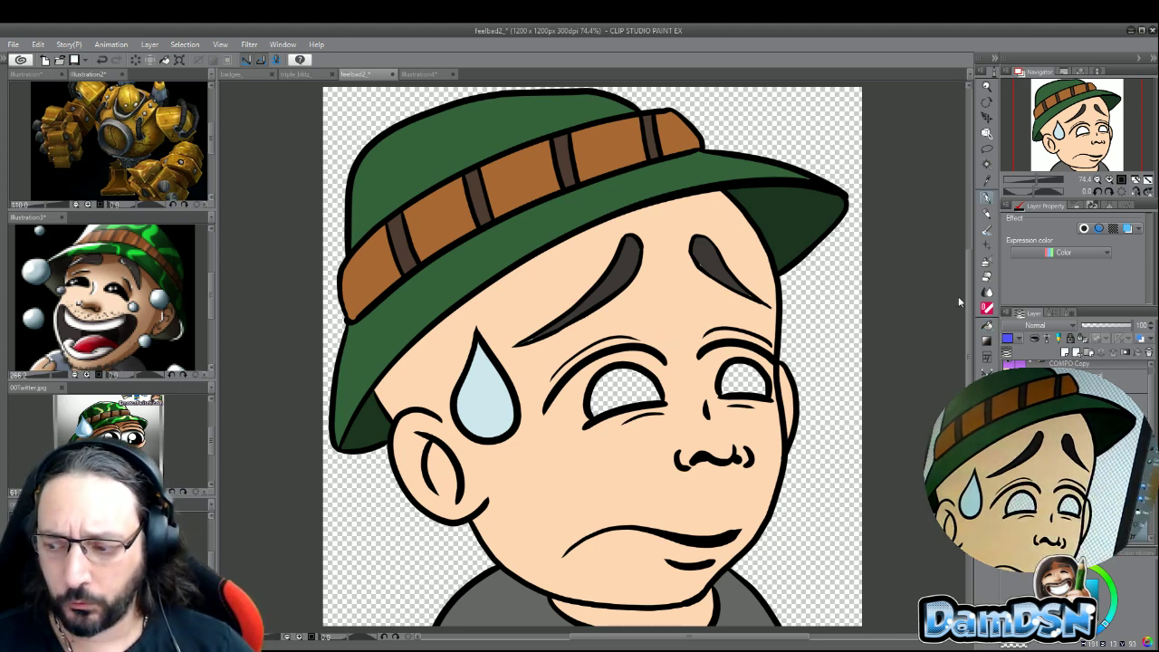
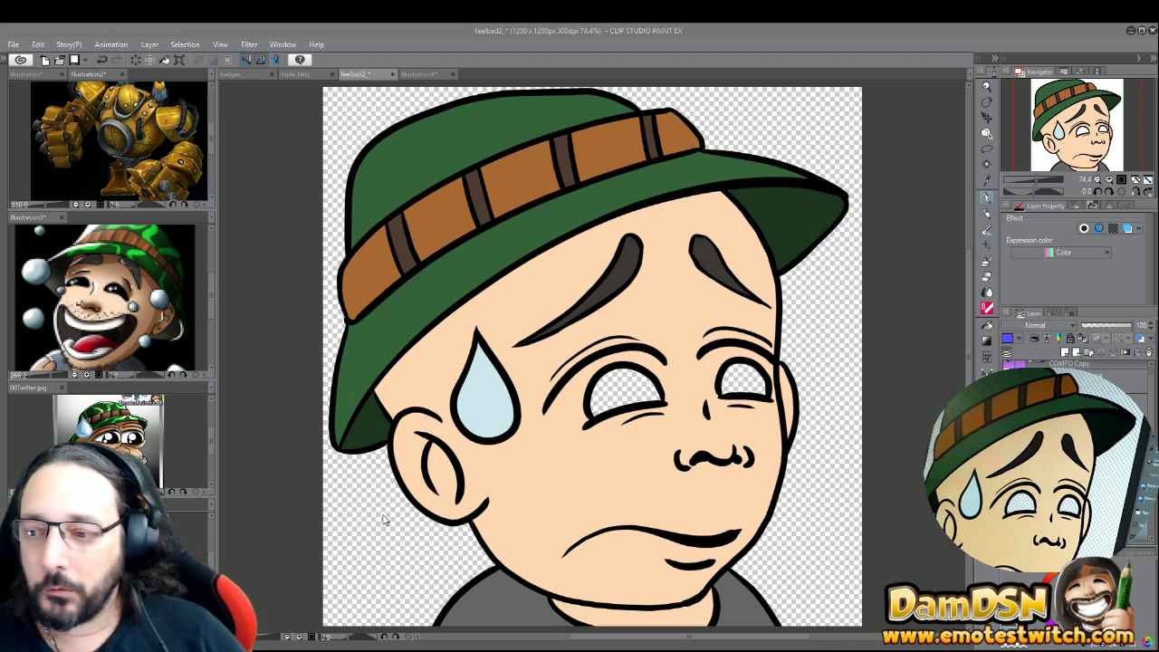
{"action": "left_click_drag", "start_coordinate": [1057, 143], "coordinate": [1054, 155]}
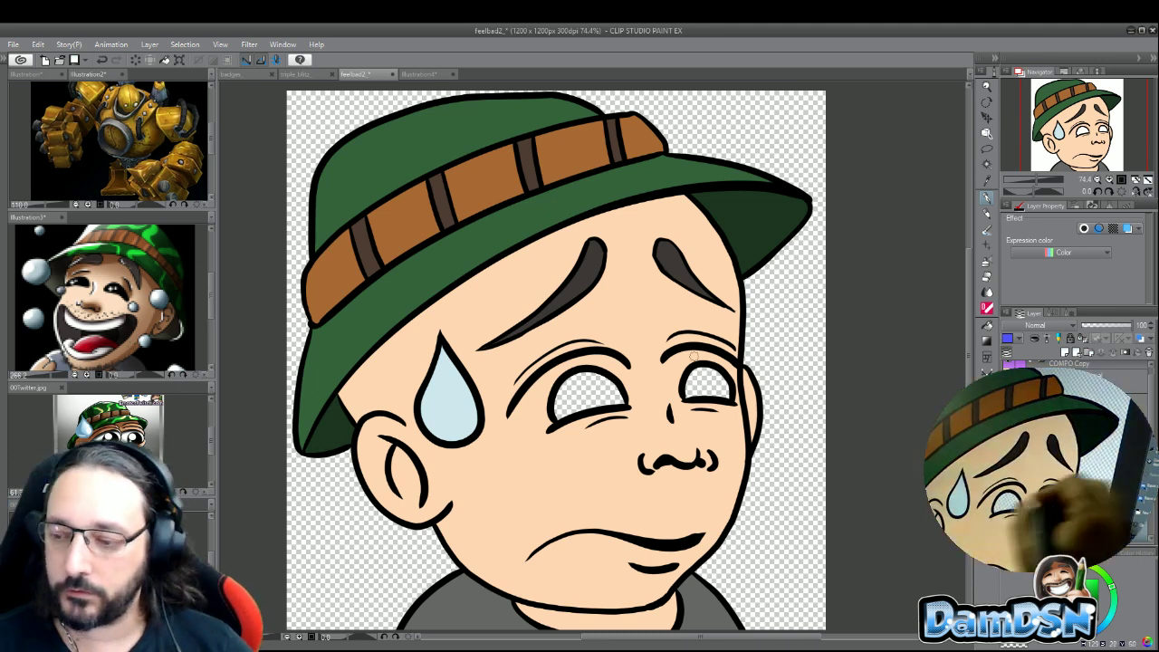
{"action": "left_click", "coordinate": [988, 326]}
{"action": "left_click", "coordinate": [587, 383]}
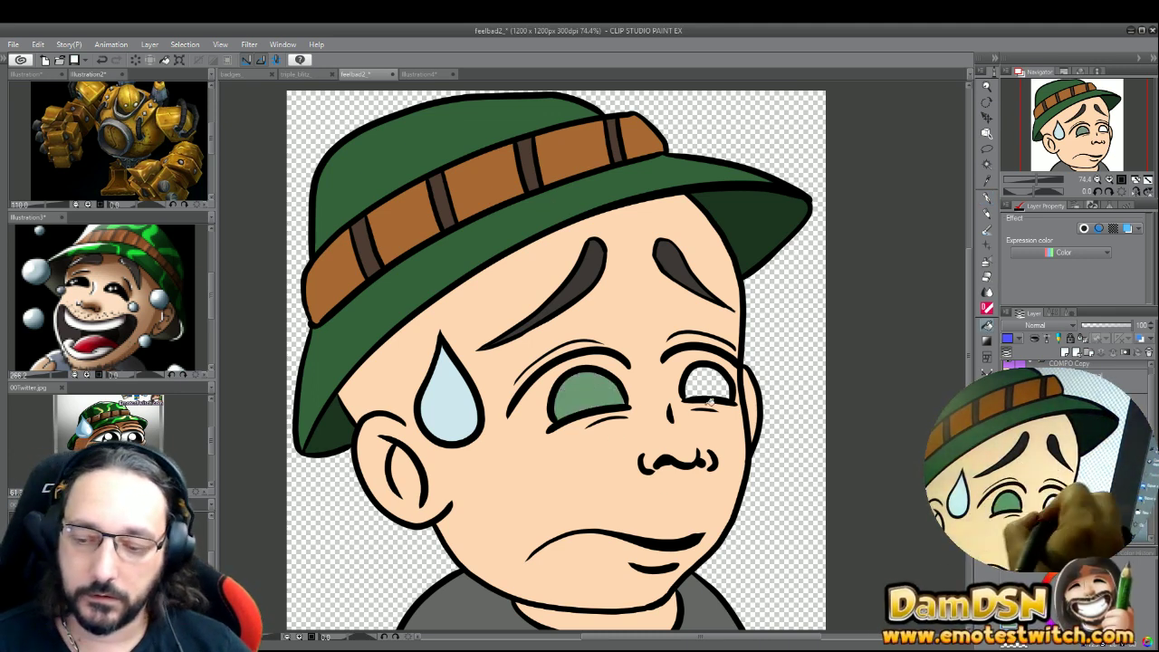
{"action": "left_click", "coordinate": [707, 388]}
- Paint the whites of both eyes around the irises with the white pen, up to the eyelid lines
{"action": "left_click", "coordinate": [987, 198]}
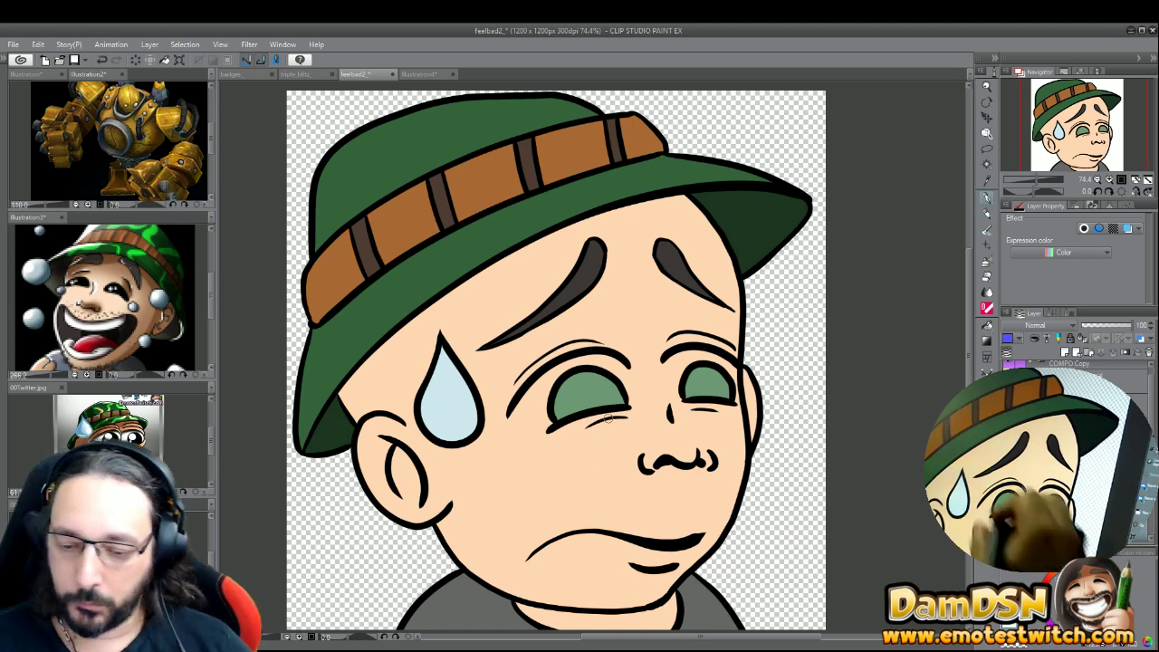
{"action": "mouse_move", "coordinate": [537, 380]}
{"action": "left_mouse_down"}
{"action": "mouse_move", "coordinate": [550, 423]}
{"action": "mouse_move", "coordinate": [538, 407]}
{"action": "mouse_move", "coordinate": [553, 371]}
{"action": "mouse_move", "coordinate": [545, 407]}
{"action": "mouse_move", "coordinate": [575, 362]}
{"action": "mouse_move", "coordinate": [554, 367]}
{"action": "mouse_move", "coordinate": [615, 370]}
{"action": "mouse_move", "coordinate": [599, 358]}
{"action": "mouse_move", "coordinate": [612, 374]}
{"action": "mouse_move", "coordinate": [604, 357]}
{"action": "mouse_move", "coordinate": [624, 387]}
{"action": "mouse_move", "coordinate": [613, 359]}
{"action": "mouse_move", "coordinate": [625, 396]}
{"action": "mouse_move", "coordinate": [622, 361]}
{"action": "mouse_move", "coordinate": [622, 392]}
{"action": "left_mouse_up"}
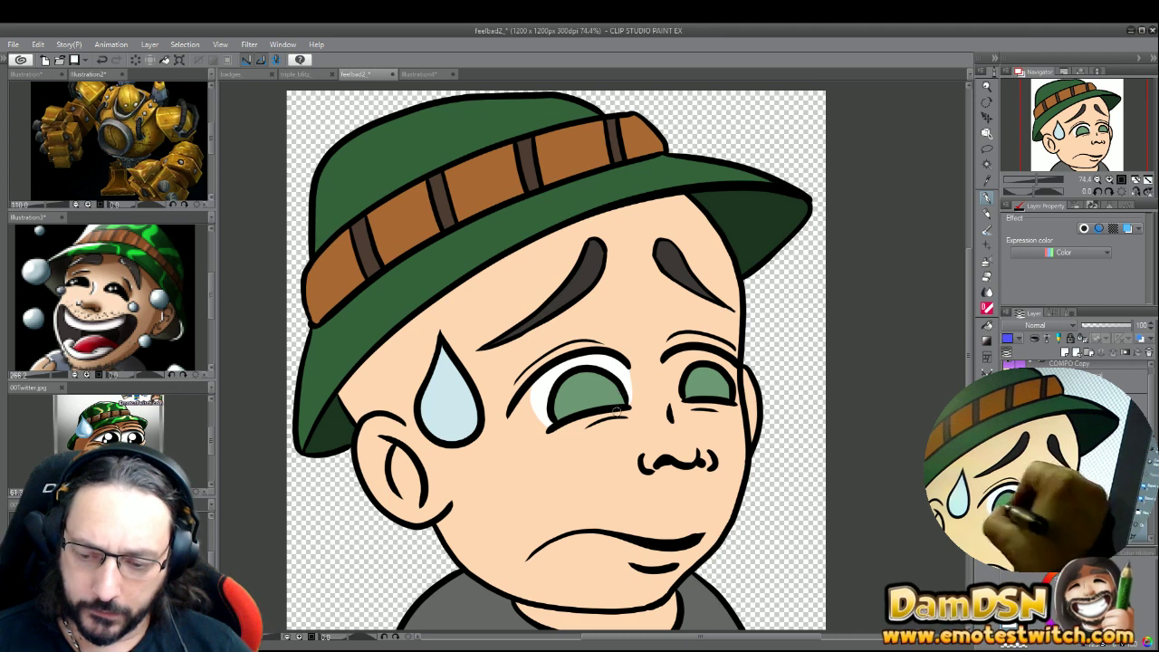
{"action": "mouse_move", "coordinate": [676, 355]}
{"action": "left_mouse_down"}
{"action": "mouse_move", "coordinate": [682, 396]}
{"action": "mouse_move", "coordinate": [675, 385]}
{"action": "mouse_move", "coordinate": [693, 356]}
{"action": "left_mouse_up"}
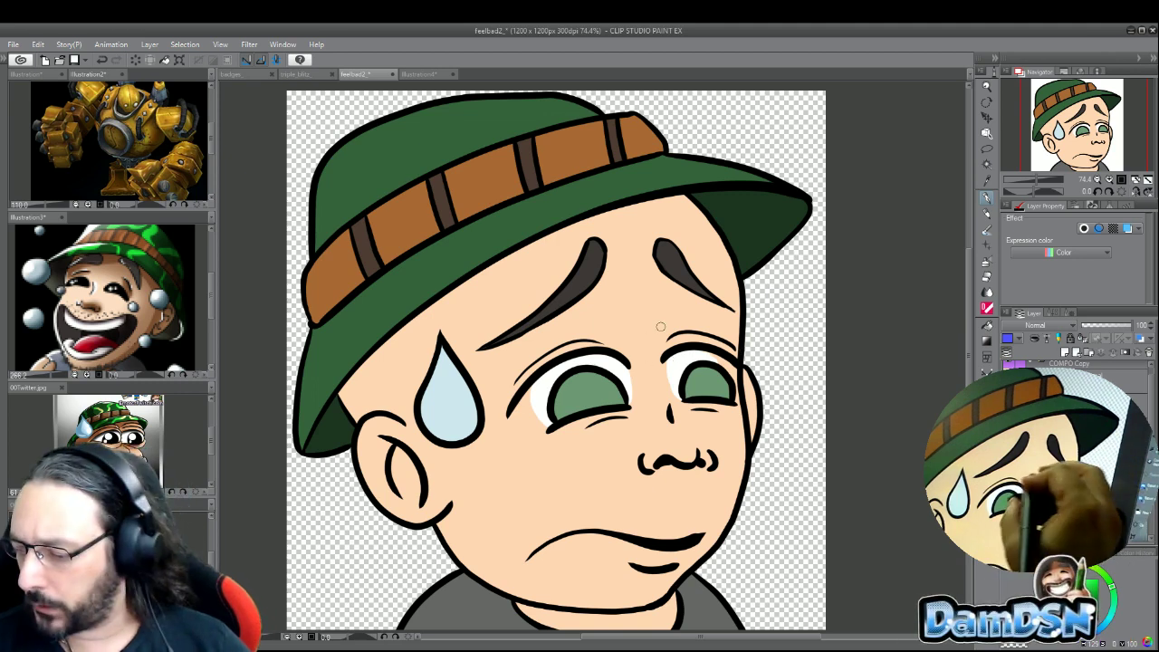
{"action": "left_click_drag", "start_coordinate": [712, 356], "coordinate": [732, 392]}
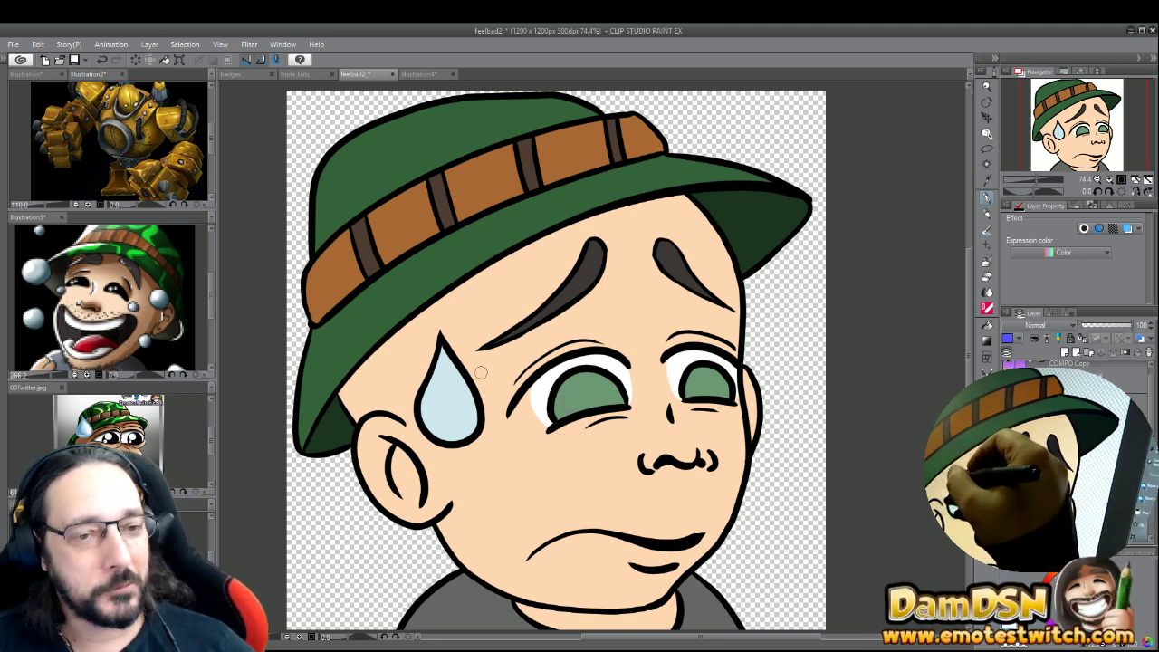
{"action": "mouse_move", "coordinate": [515, 373]}
{"action": "left_mouse_down"}
{"action": "mouse_move", "coordinate": [521, 340]}
{"action": "mouse_move", "coordinate": [589, 338]}
{"action": "left_mouse_up"}
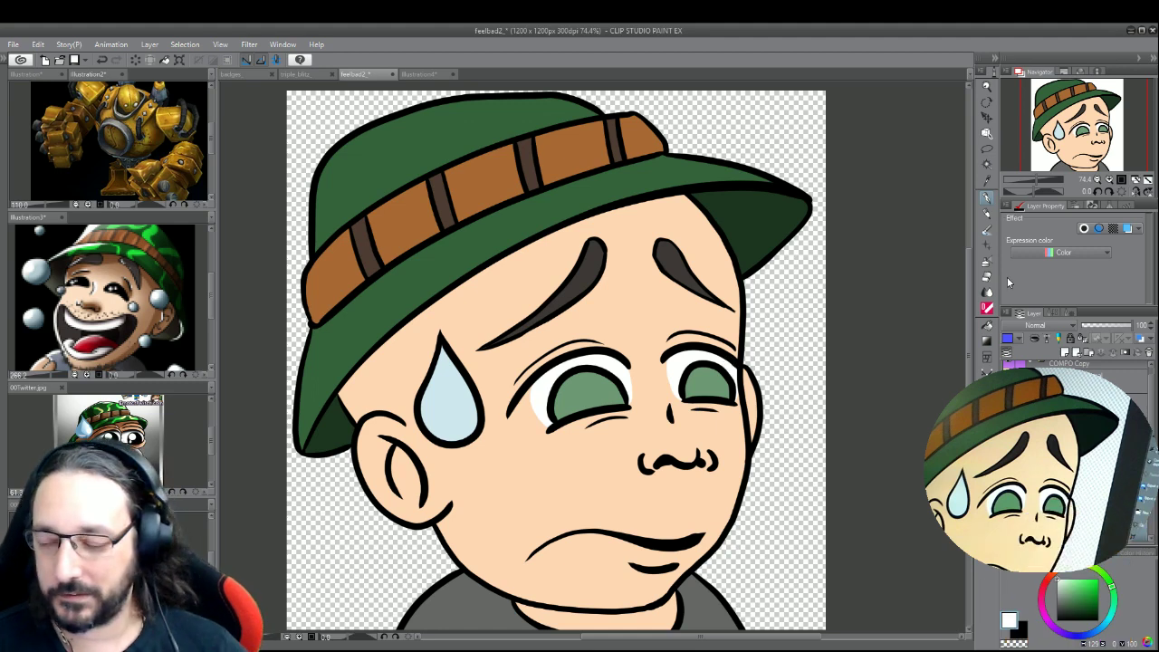
- Select the skin area, paint tan shadows on the Multiply layer beneath the hat and along the ear, cheek, jaw, neck, eyes and nose, and save
{"action": "left_click", "coordinate": [988, 167]}
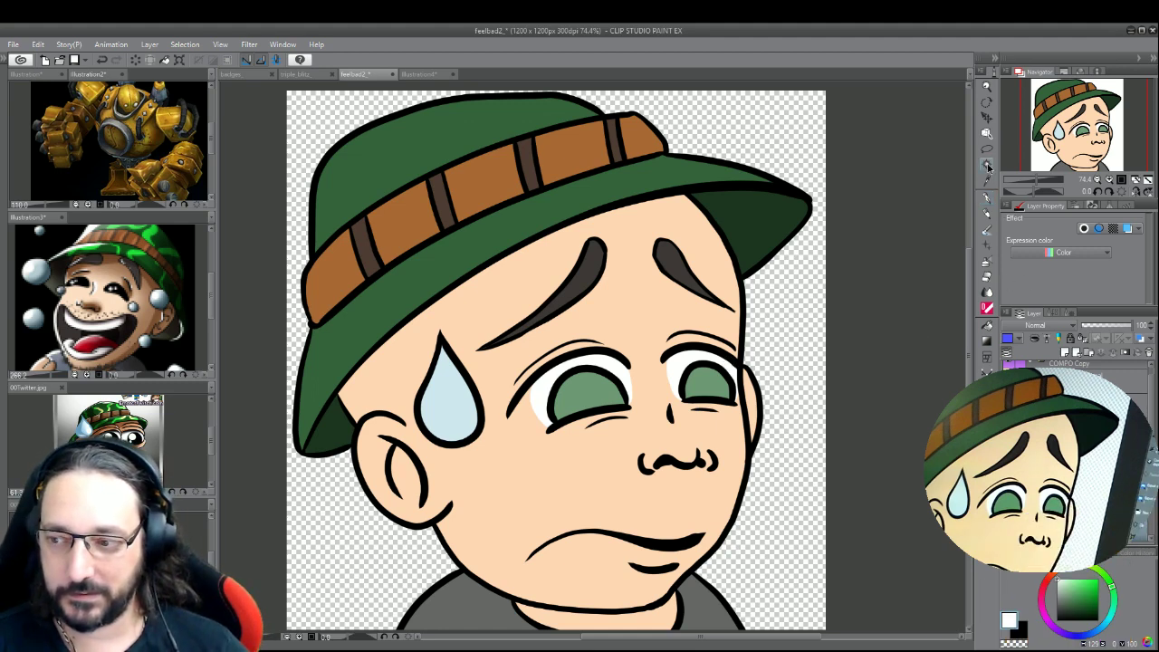
{"action": "left_click", "coordinate": [629, 502]}
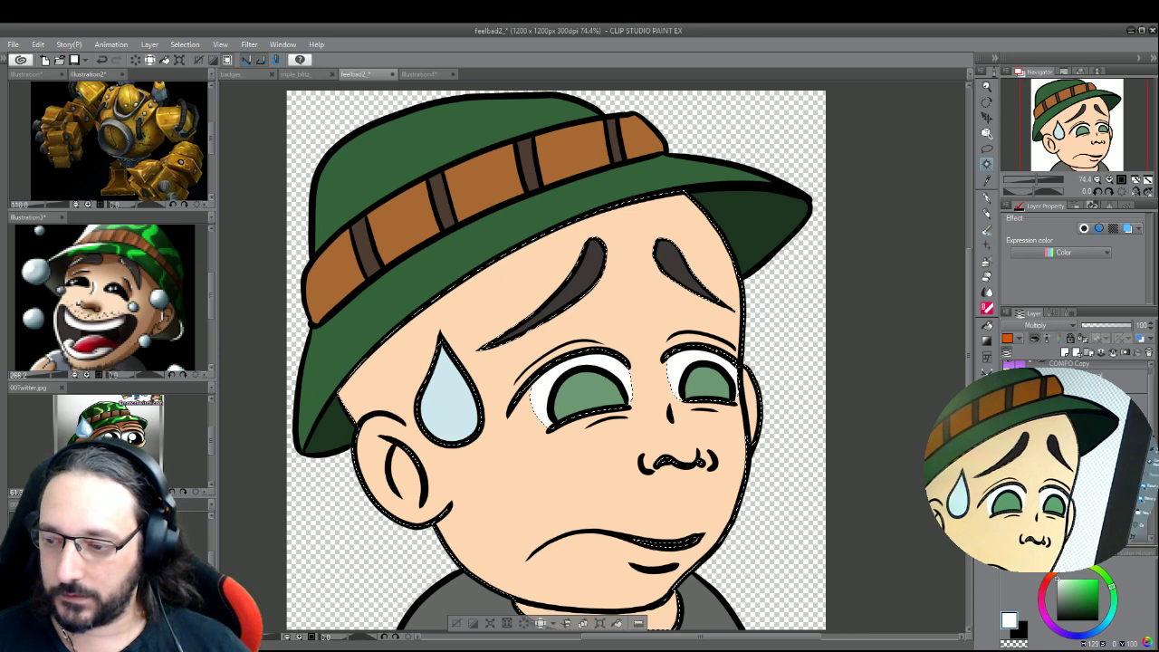
{"action": "key", "text": "alt+bracketright"}
{"action": "key", "text": "p"}
{"action": "left_click", "coordinate": [533, 377], "text": "alt"}
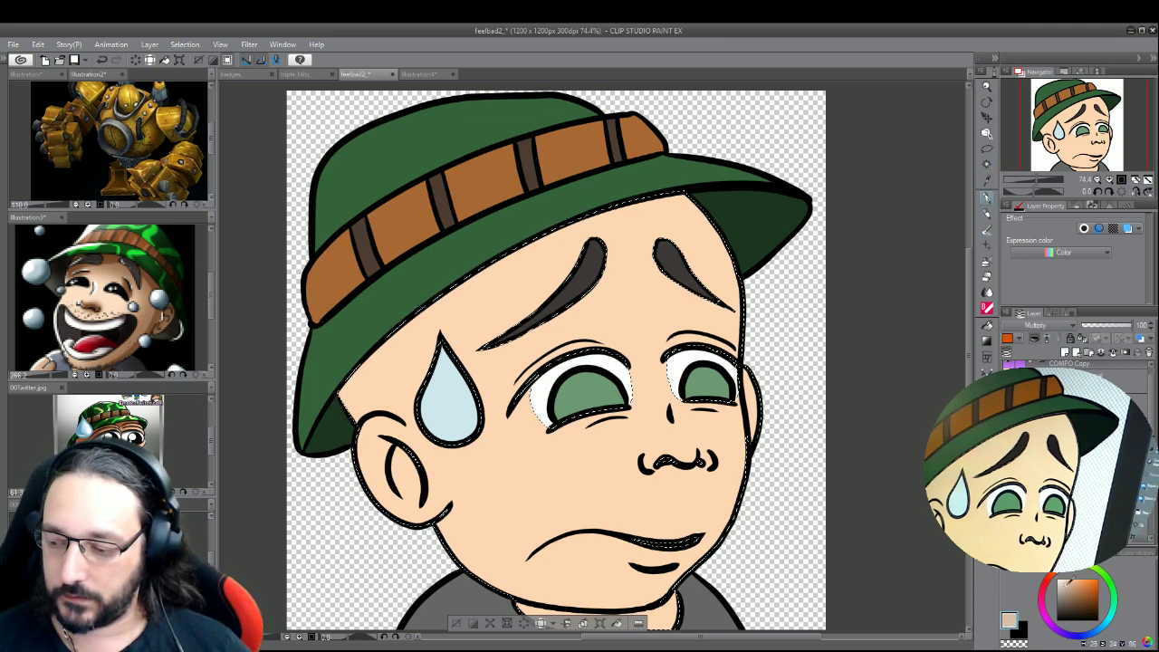
{"action": "mouse_move", "coordinate": [698, 208]}
{"action": "left_mouse_down"}
{"action": "mouse_move", "coordinate": [589, 222]}
{"action": "mouse_move", "coordinate": [548, 247]}
{"action": "left_mouse_up"}
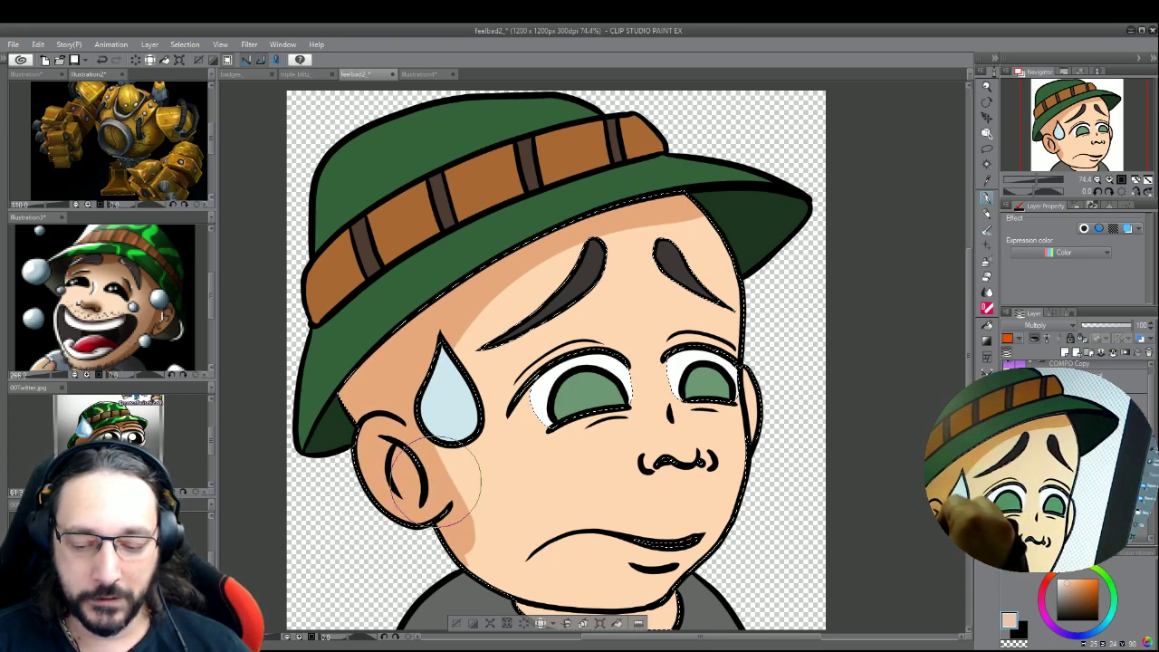
{"action": "mouse_move", "coordinate": [435, 453]}
{"action": "left_mouse_down"}
{"action": "mouse_move", "coordinate": [575, 580]}
{"action": "mouse_move", "coordinate": [440, 492]}
{"action": "mouse_move", "coordinate": [689, 598]}
{"action": "mouse_move", "coordinate": [489, 562]}
{"action": "mouse_move", "coordinate": [697, 580]}
{"action": "mouse_move", "coordinate": [702, 516]}
{"action": "mouse_move", "coordinate": [670, 481]}
{"action": "left_mouse_up"}
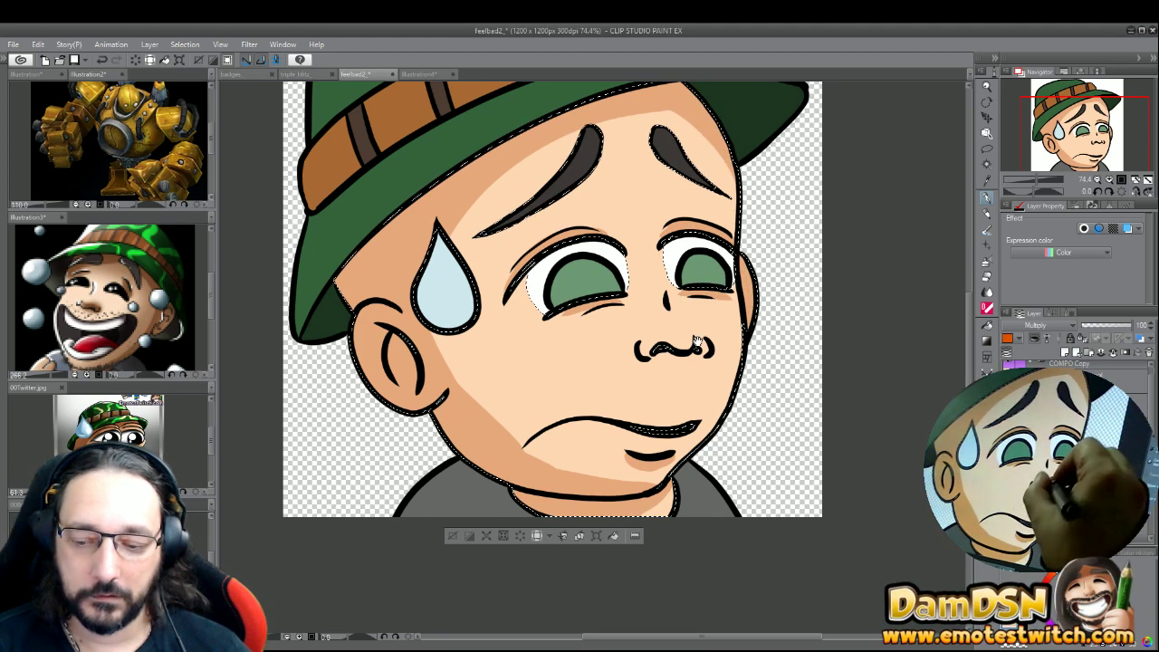
{"action": "scroll", "coordinate": [694, 338], "scroll_direction": "up", "scroll_amount": 3}
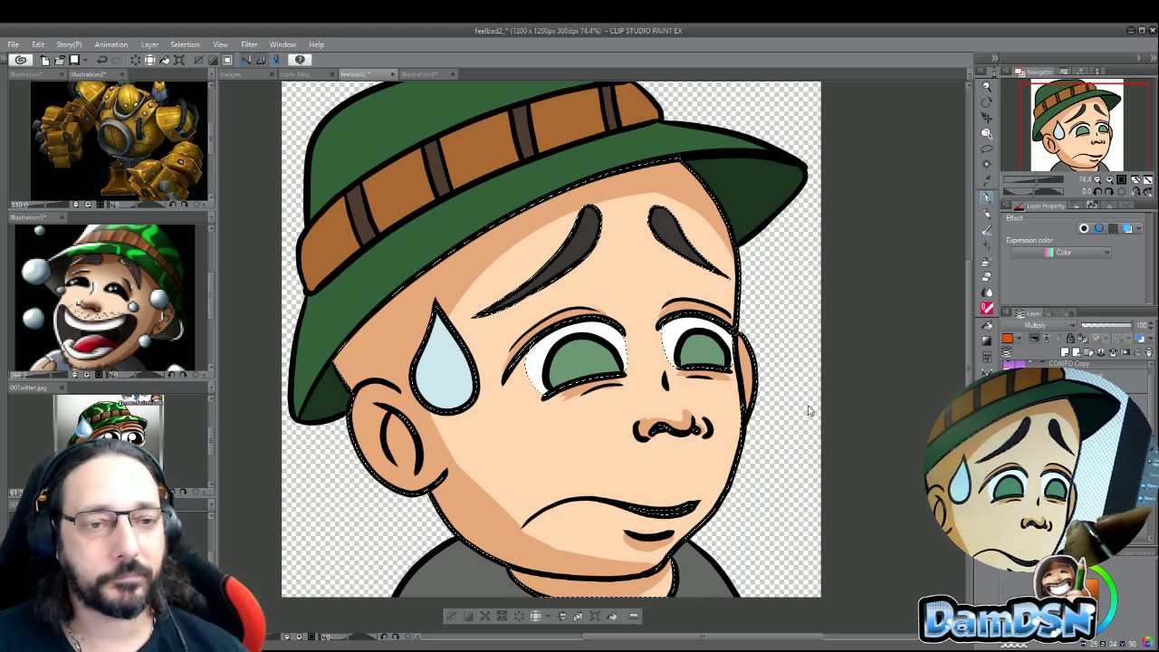
{"action": "key", "text": "ctrl+s"}
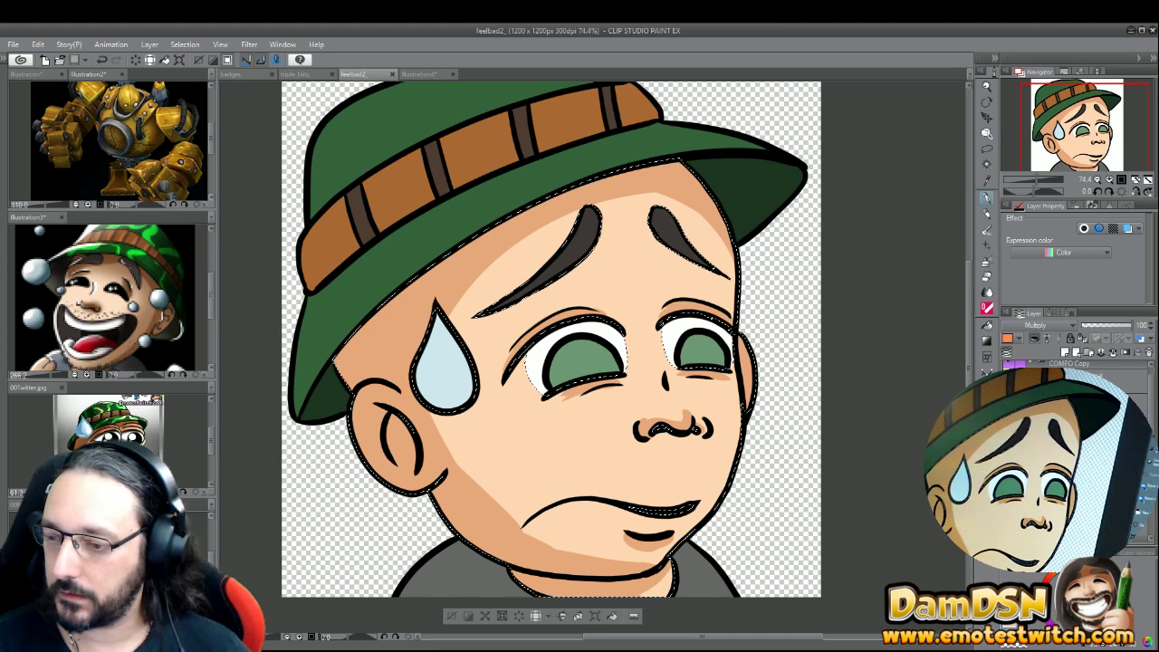
- Airbrush soft brown shading over the selected skin on the Multiply layer, around the face's edges, the cheek and the nose
{"action": "key", "text": "e"}
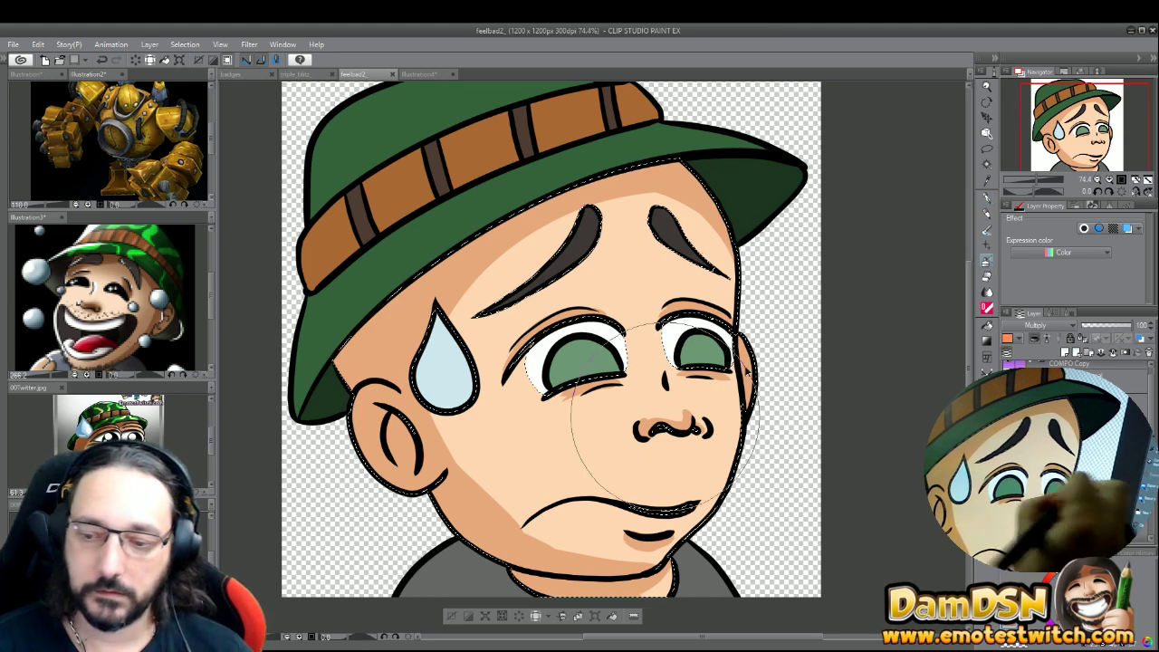
{"action": "mouse_move", "coordinate": [670, 418]}
{"action": "left_mouse_down"}
{"action": "mouse_move", "coordinate": [597, 183]}
{"action": "mouse_move", "coordinate": [354, 450]}
{"action": "mouse_move", "coordinate": [465, 414]}
{"action": "mouse_move", "coordinate": [519, 227]}
{"action": "mouse_move", "coordinate": [540, 598]}
{"action": "mouse_move", "coordinate": [449, 481]}
{"action": "mouse_move", "coordinate": [607, 581]}
{"action": "mouse_move", "coordinate": [791, 600]}
{"action": "mouse_move", "coordinate": [599, 573]}
{"action": "mouse_move", "coordinate": [557, 459]}
{"action": "mouse_move", "coordinate": [505, 462]}
{"action": "left_mouse_up"}
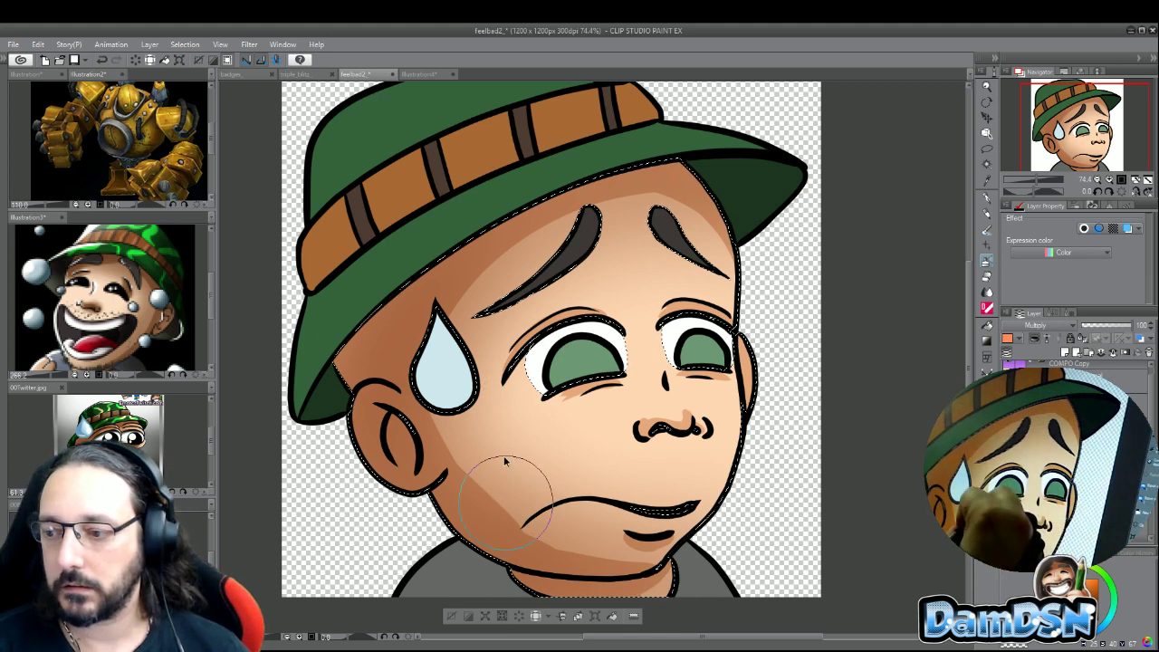
{"action": "left_click_drag", "start_coordinate": [649, 446], "coordinate": [649, 426]}
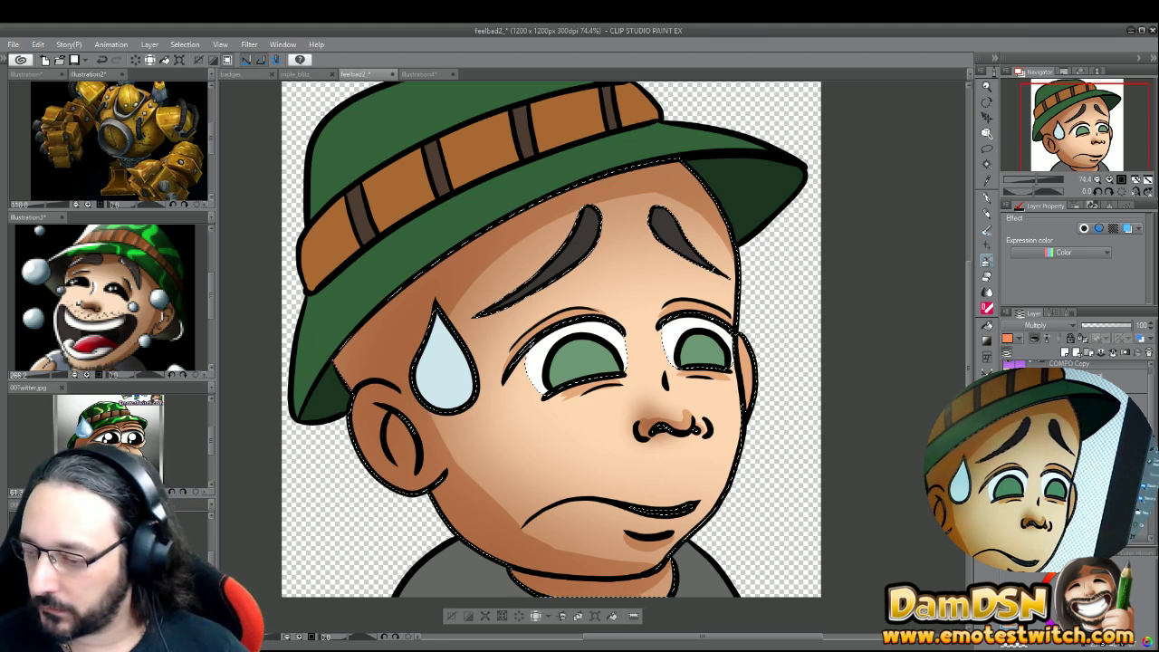
- Redraw the mouth's outer corner on the line art layer, shortening it and ending it in a small black downward hook
{"action": "left_click", "coordinate": [987, 197]}
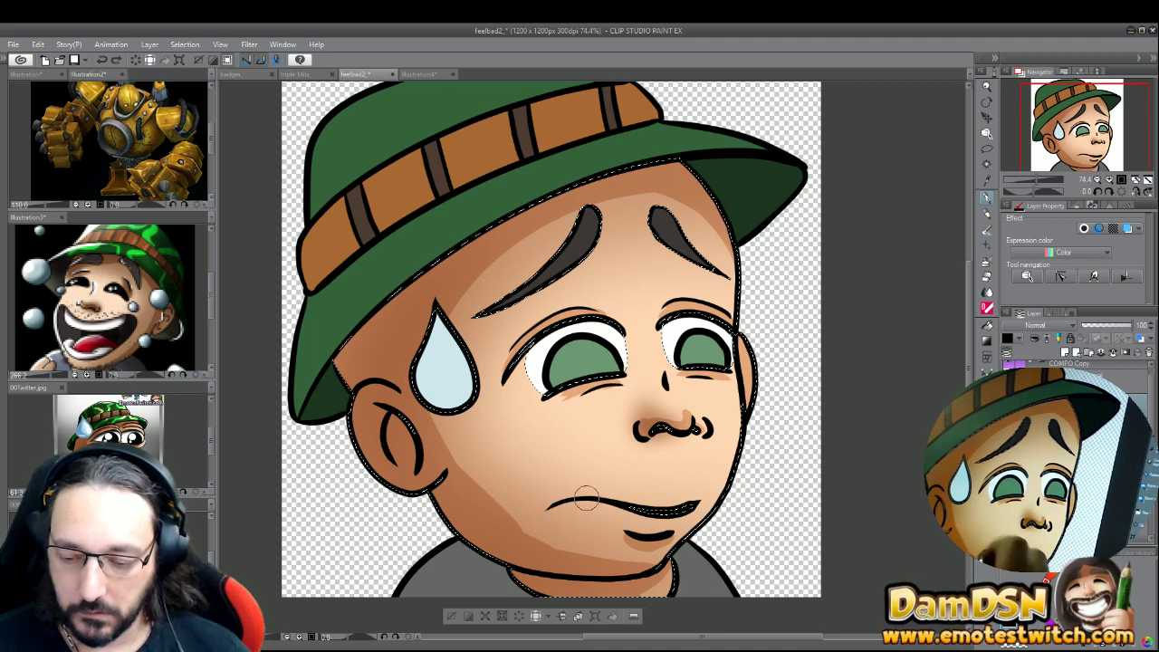
{"action": "left_click_drag", "start_coordinate": [547, 505], "coordinate": [553, 513]}
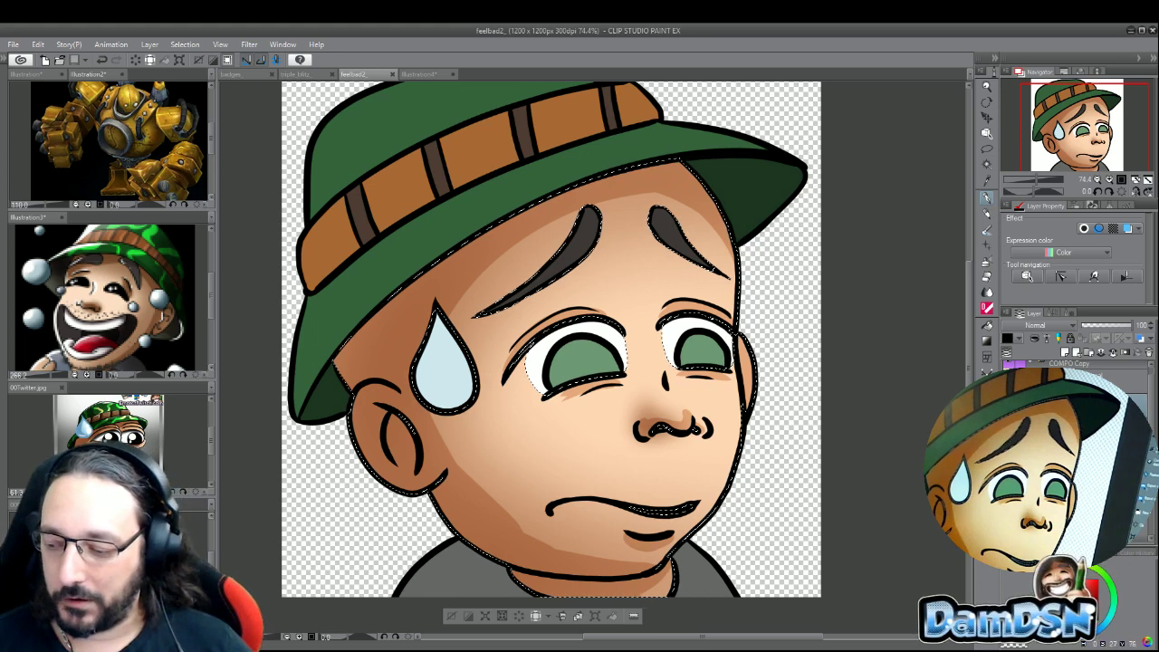
- Paint thin white highlights on the skin along the cheek edge, nose, lower lip, eyelids and ear on the highlight layer
{"action": "key", "text": "alt+bracketright"}
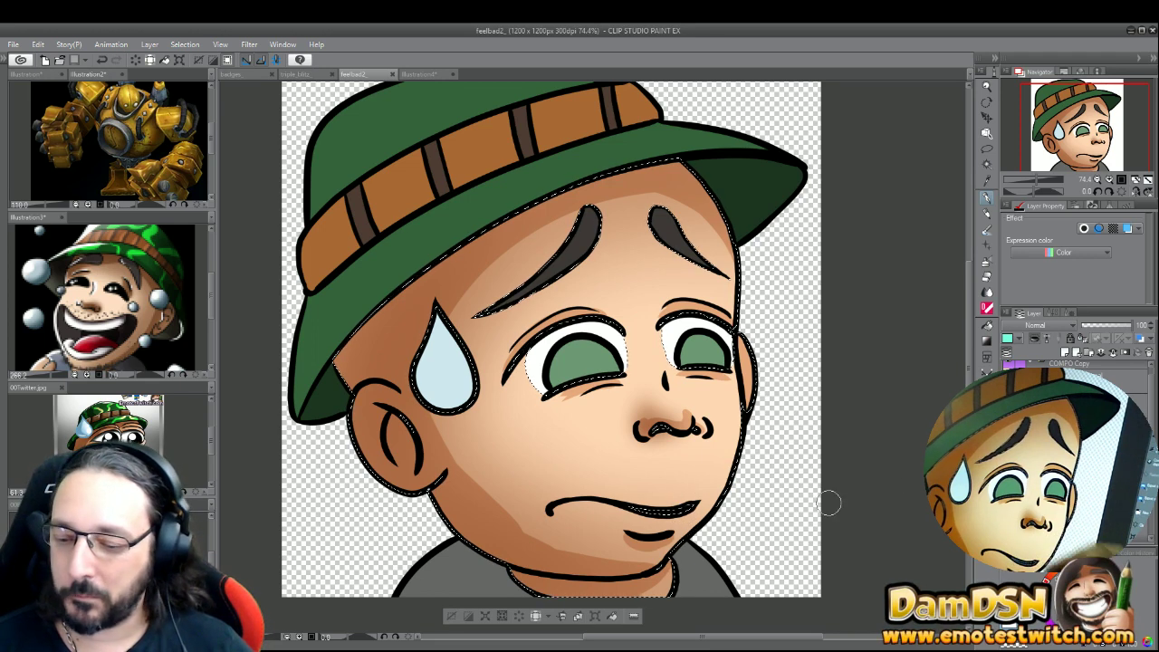
{"action": "left_click_drag", "start_coordinate": [735, 373], "coordinate": [735, 401]}
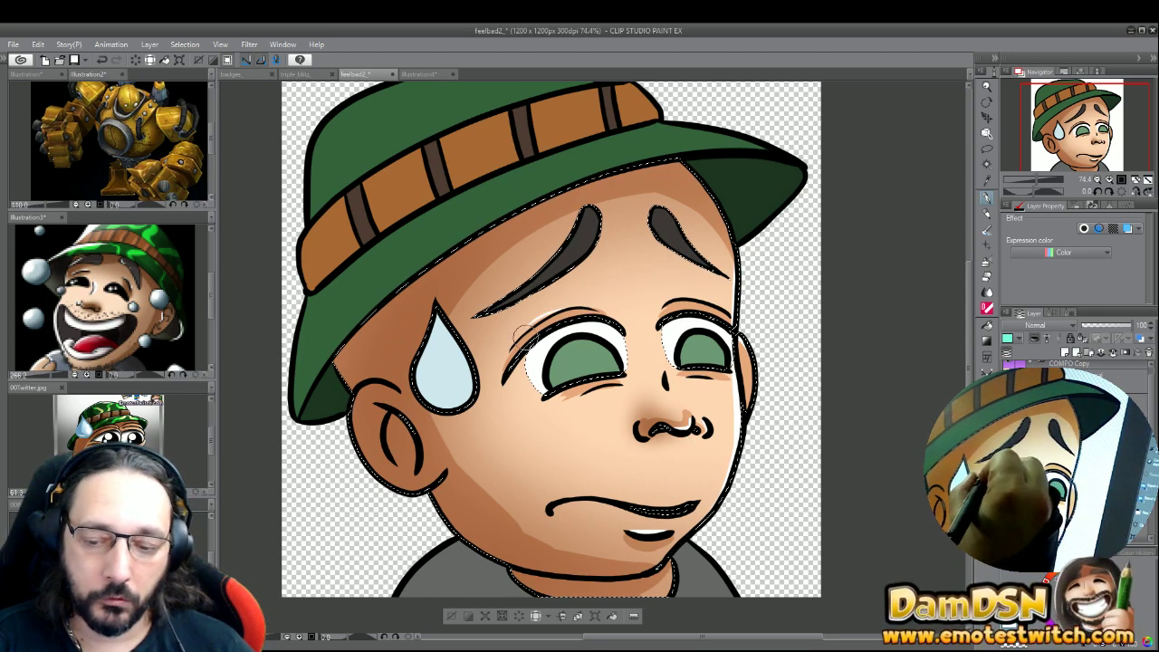
{"action": "left_click_drag", "start_coordinate": [512, 358], "coordinate": [548, 317]}
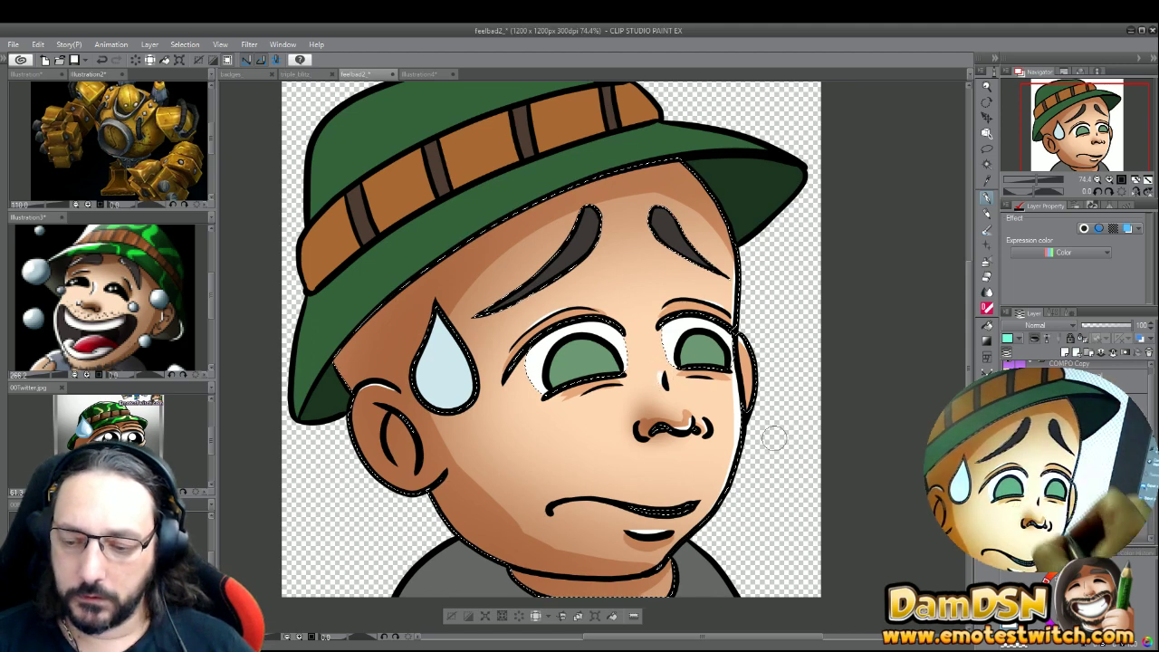
- Invert the skin selection and paint white highlights along the hat brim's upper edge and tip and the band's front end
{"action": "left_click", "coordinate": [486, 617]}
{"action": "mouse_move", "coordinate": [720, 199]}
{"action": "left_mouse_down"}
{"action": "mouse_move", "coordinate": [708, 204]}
{"action": "mouse_move", "coordinate": [655, 381]}
{"action": "left_mouse_up"}
{"action": "left_click_drag", "start_coordinate": [602, 353], "coordinate": [702, 348]}
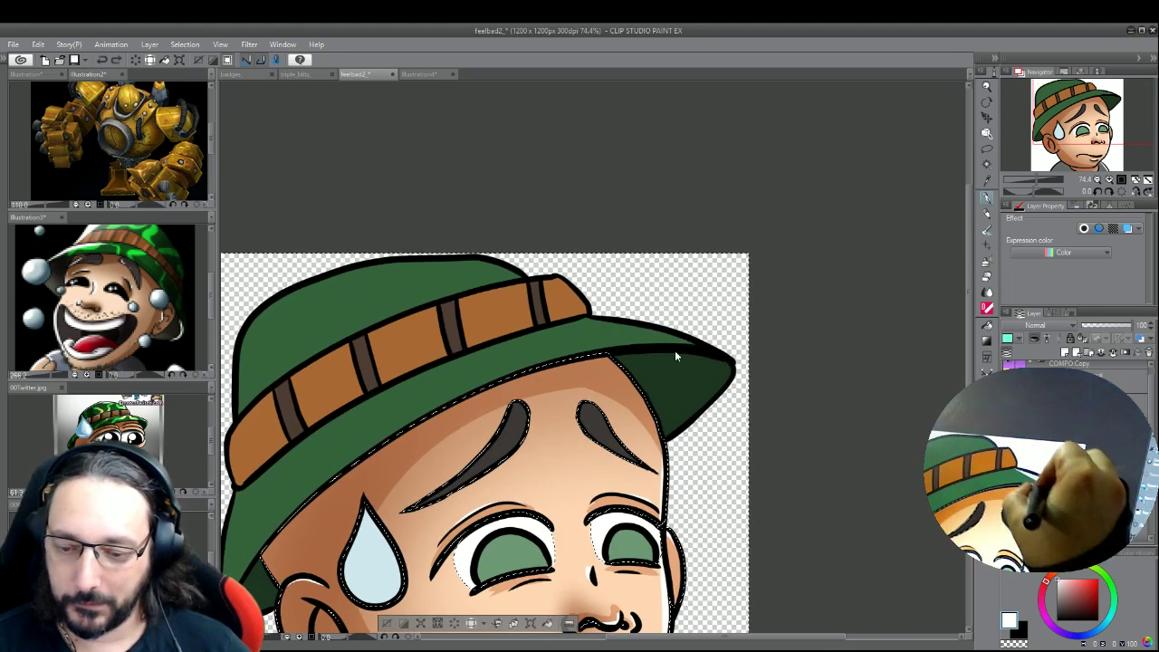
{"action": "left_click_drag", "start_coordinate": [587, 318], "coordinate": [711, 344]}
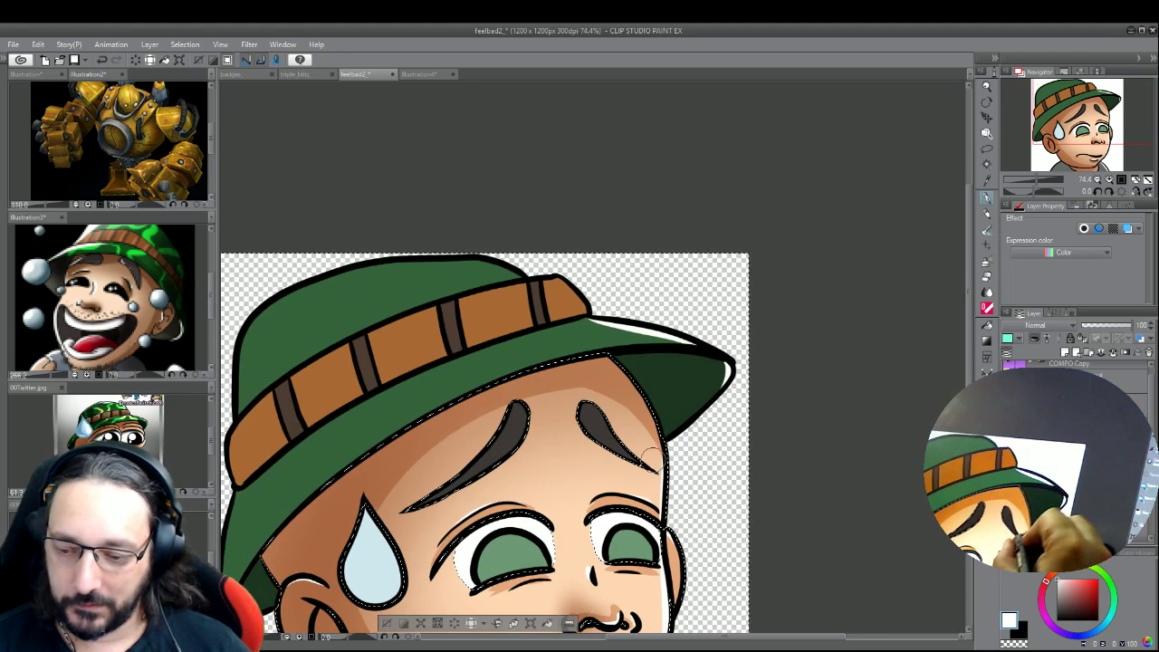
{"action": "left_click_drag", "start_coordinate": [585, 319], "coordinate": [548, 274]}
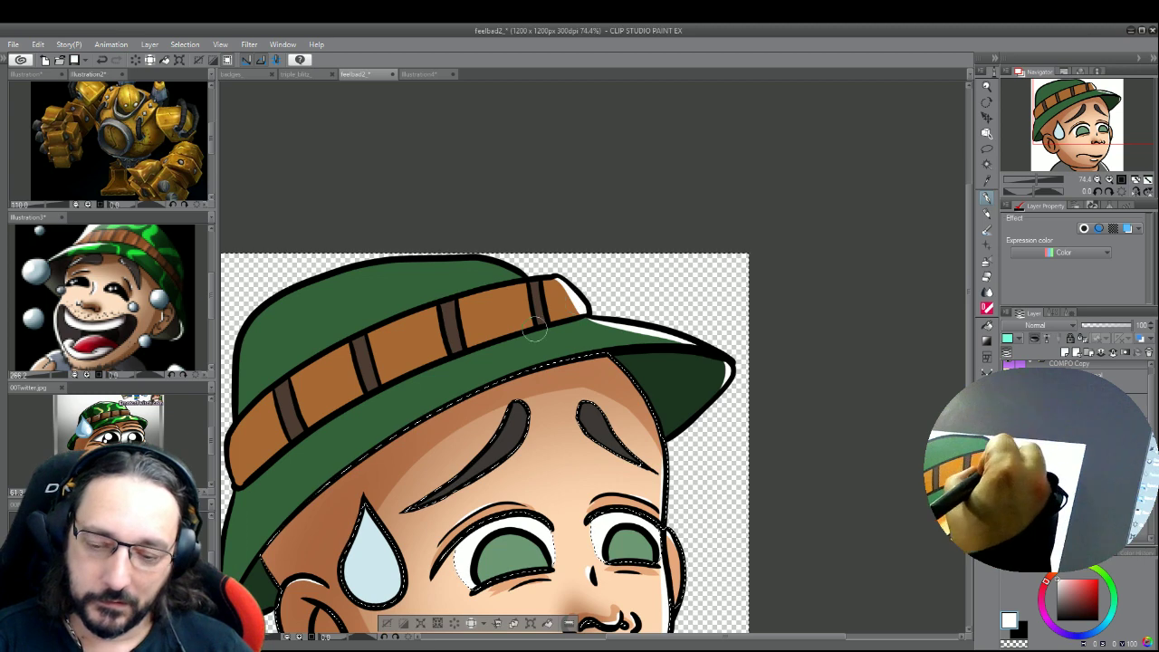
- Paint white highlights along the edges of the orange hat band segments and the top edge of the green crown
{"action": "mouse_move", "coordinate": [535, 333]}
{"action": "left_mouse_down"}
{"action": "mouse_move", "coordinate": [502, 285]}
{"action": "mouse_move", "coordinate": [517, 309]}
{"action": "mouse_move", "coordinate": [526, 282]}
{"action": "mouse_move", "coordinate": [535, 326]}
{"action": "mouse_move", "coordinate": [525, 284]}
{"action": "mouse_move", "coordinate": [476, 293]}
{"action": "mouse_move", "coordinate": [450, 308]}
{"action": "left_mouse_up"}
{"action": "key", "text": "ctrl+z"}
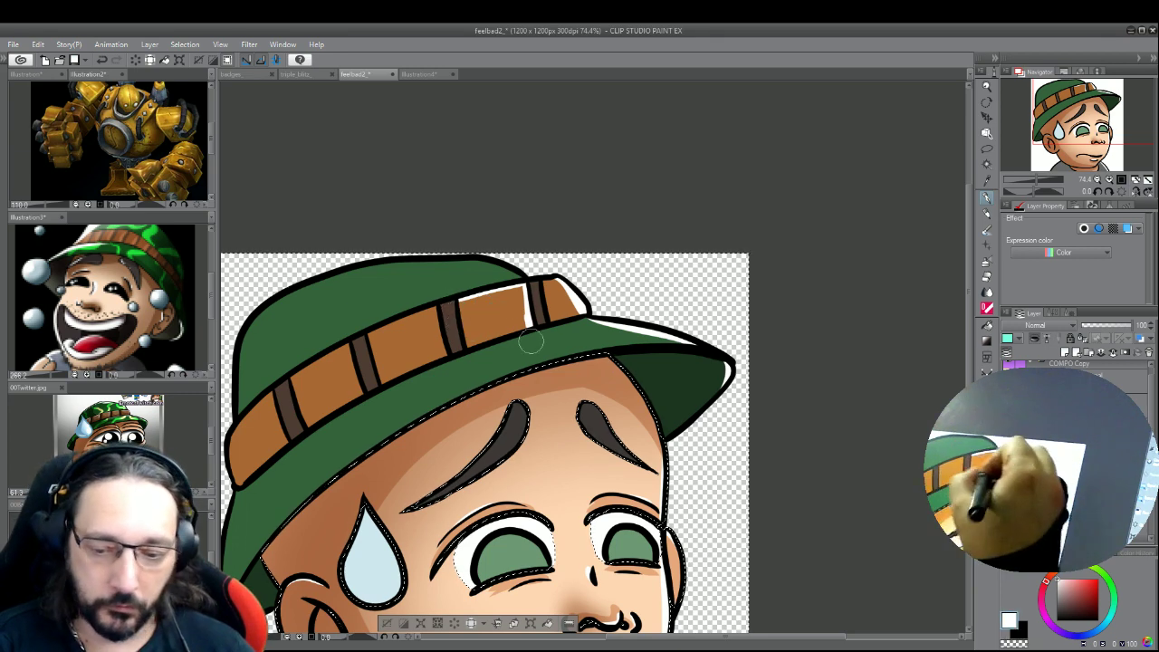
{"action": "left_click_drag", "start_coordinate": [490, 360], "coordinate": [629, 344]}
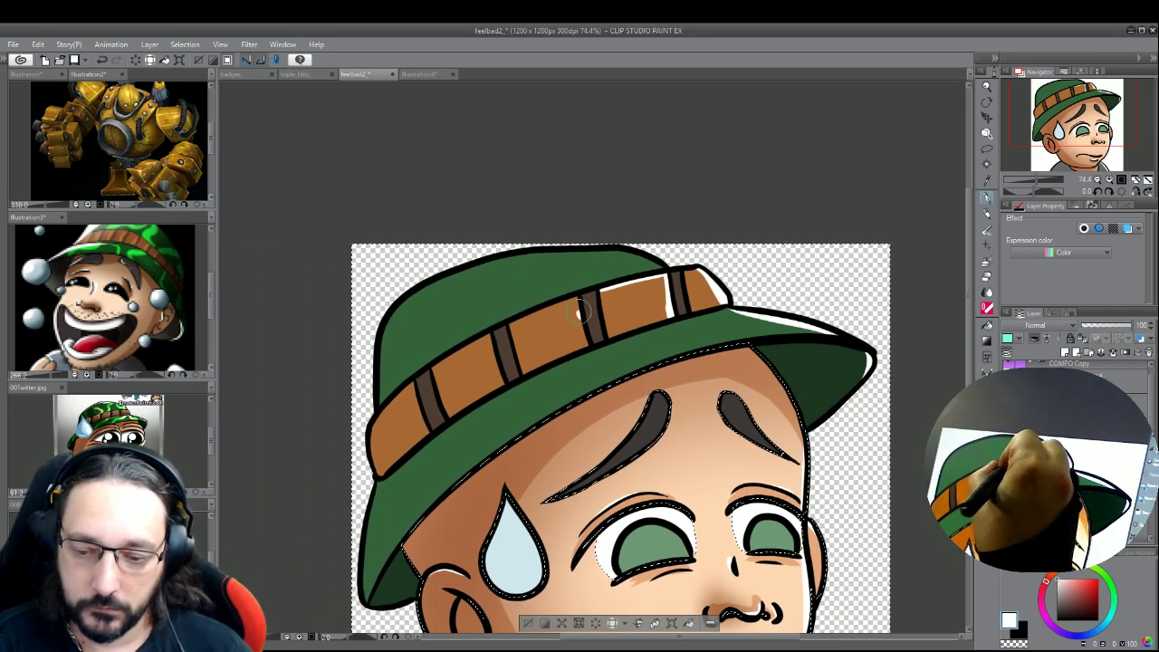
{"action": "mouse_move", "coordinate": [576, 299]}
{"action": "left_mouse_down"}
{"action": "mouse_move", "coordinate": [500, 327]}
{"action": "mouse_move", "coordinate": [586, 317]}
{"action": "mouse_move", "coordinate": [559, 334]}
{"action": "mouse_move", "coordinate": [493, 352]}
{"action": "mouse_move", "coordinate": [493, 336]}
{"action": "mouse_move", "coordinate": [445, 348]}
{"action": "left_mouse_up"}
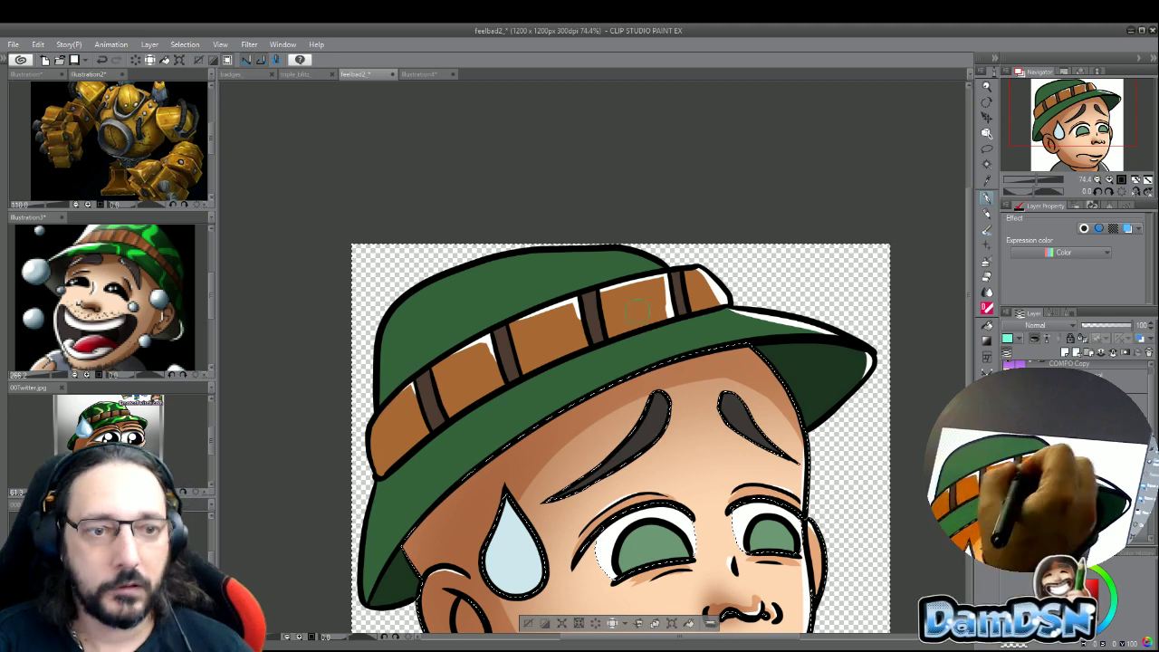
{"action": "left_click_drag", "start_coordinate": [666, 264], "coordinate": [449, 277]}
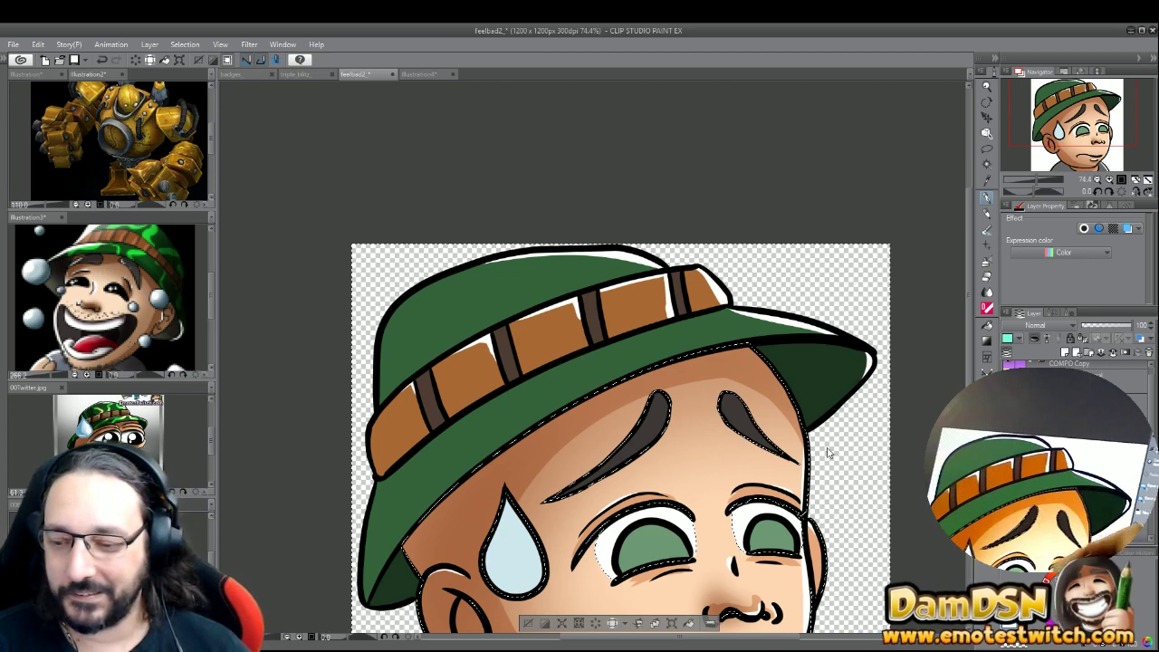
- Add white highlights along the shirt's shoulder beside the neck and save the file
{"action": "left_click_drag", "start_coordinate": [630, 347], "coordinate": [523, 147]}
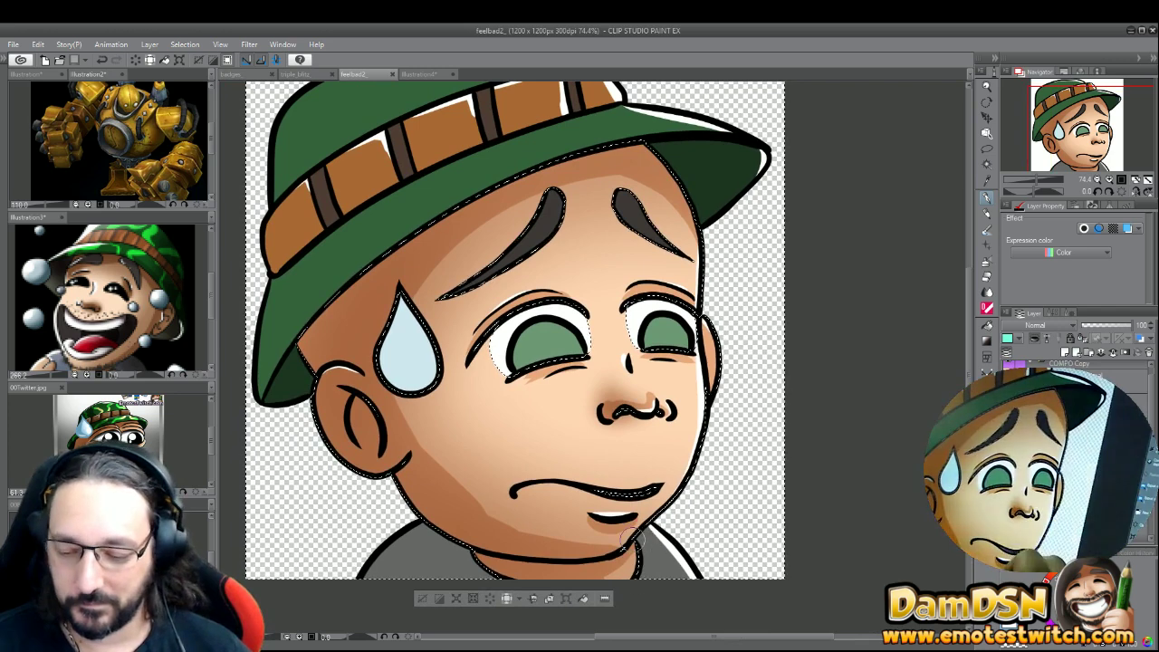
{"action": "left_click_drag", "start_coordinate": [645, 540], "coordinate": [634, 545]}
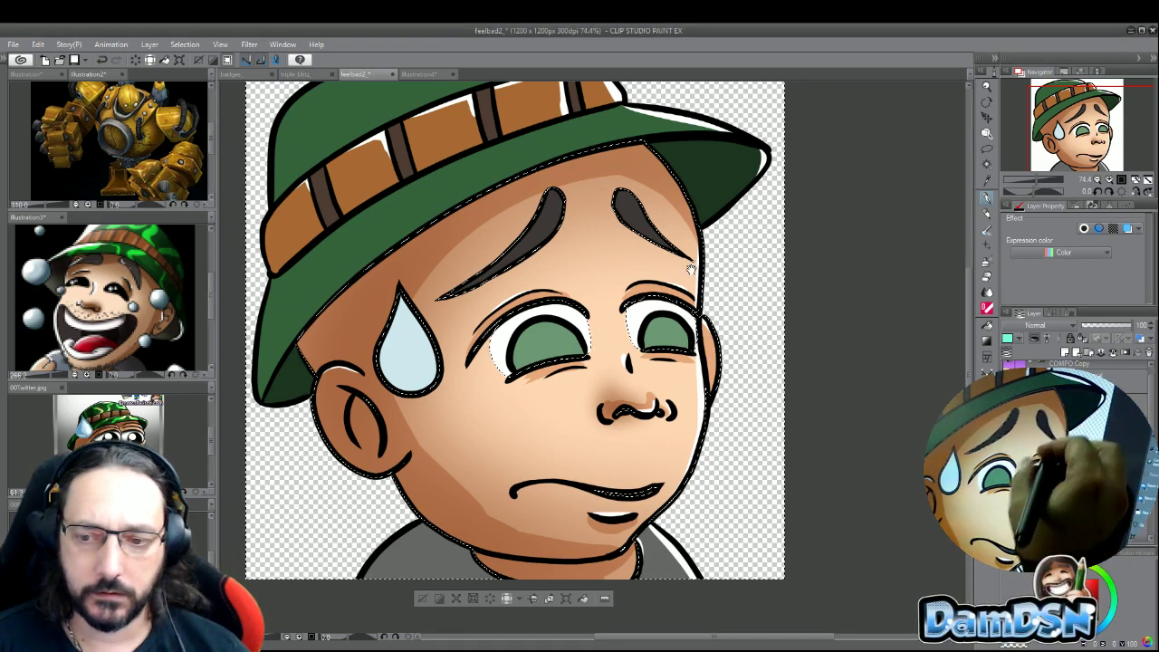
{"action": "left_click_drag", "start_coordinate": [706, 336], "coordinate": [742, 375]}
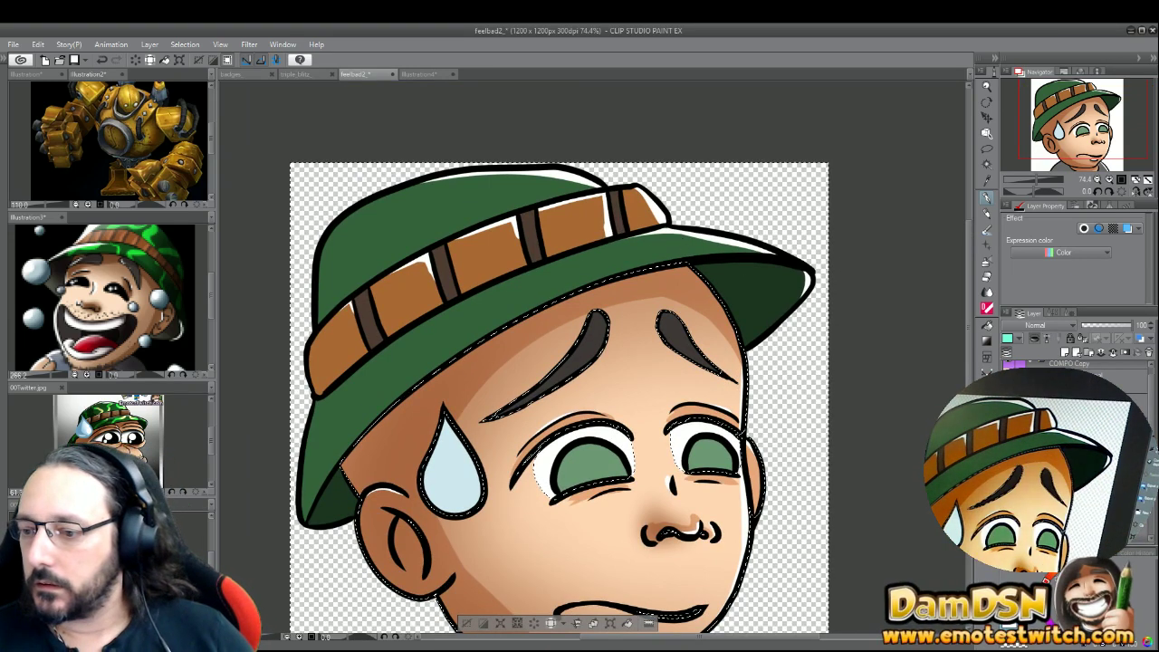
{"action": "key", "text": "ctrl+s"}
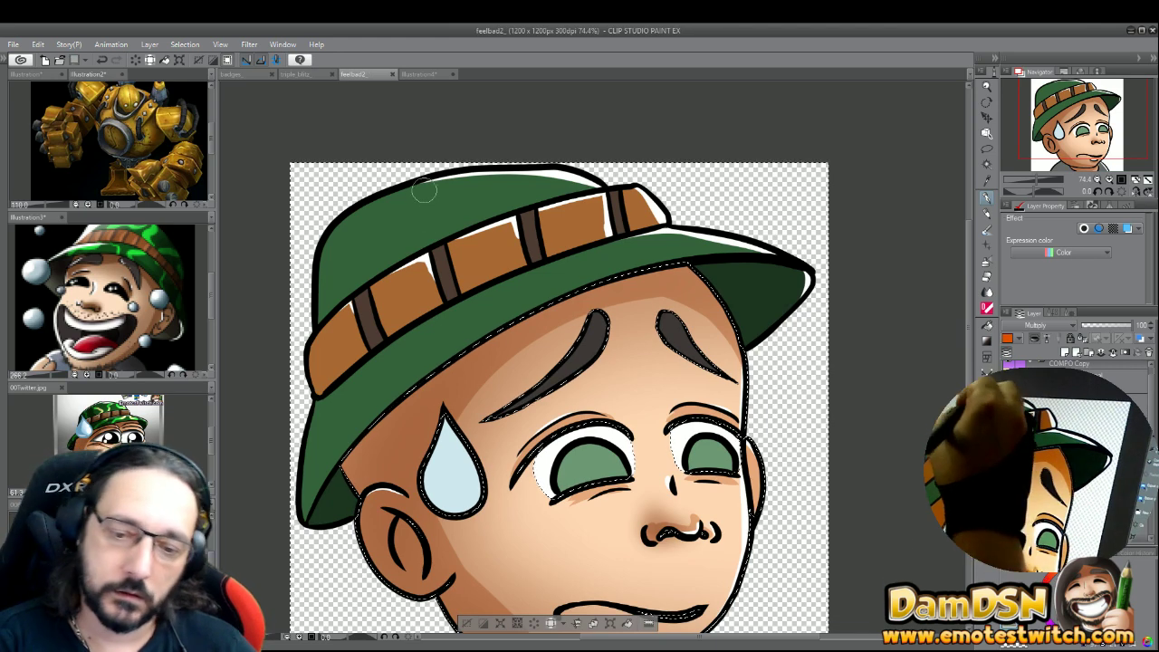
- Paint hard-edged dark shadows on the green hat's crown and brim on the Multiply layer
{"action": "mouse_move", "coordinate": [418, 186]}
{"action": "left_mouse_down"}
{"action": "mouse_move", "coordinate": [365, 224]}
{"action": "mouse_move", "coordinate": [346, 295]}
{"action": "left_mouse_up"}
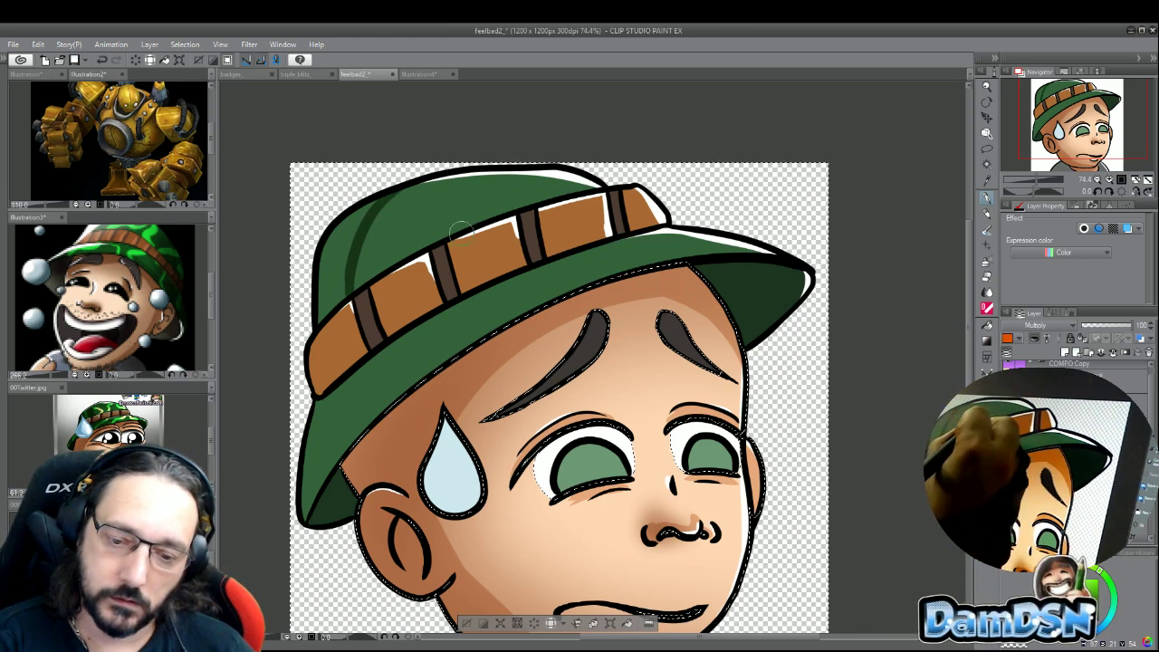
{"action": "left_click_drag", "start_coordinate": [462, 224], "coordinate": [357, 268]}
{"action": "left_click_drag", "start_coordinate": [380, 190], "coordinate": [355, 251]}
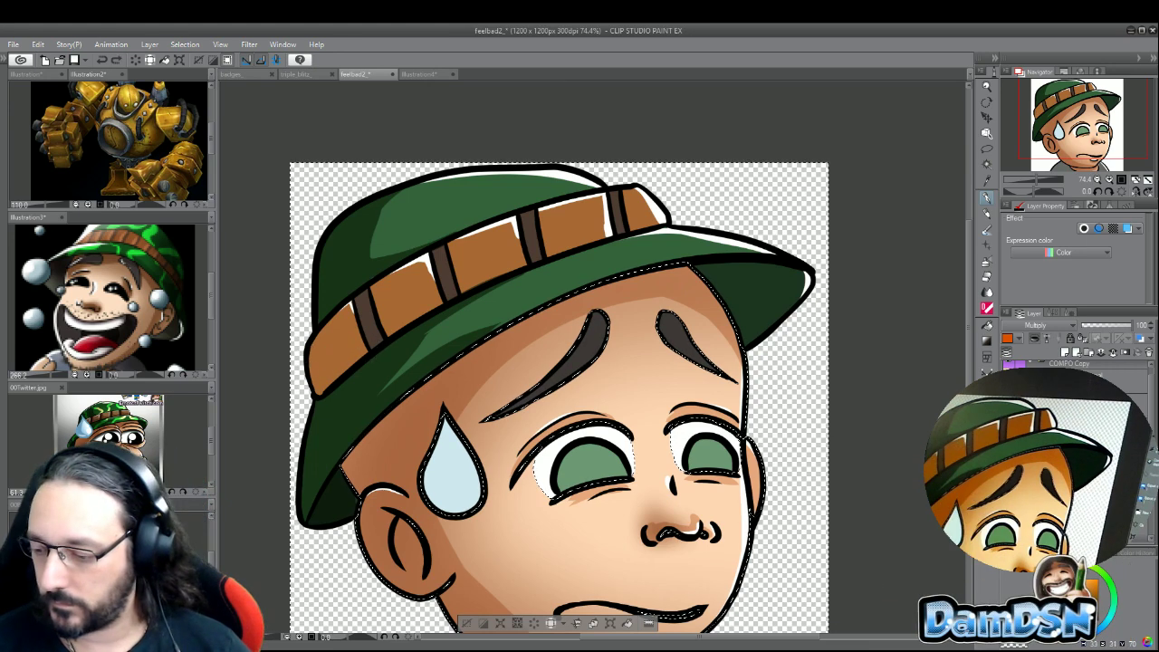
- Paint hard-edged shadows on the hat band, its dark straps, the eyebrows and the grey shirt, and save the file
{"action": "left_click_drag", "start_coordinate": [316, 358], "coordinate": [358, 349]}
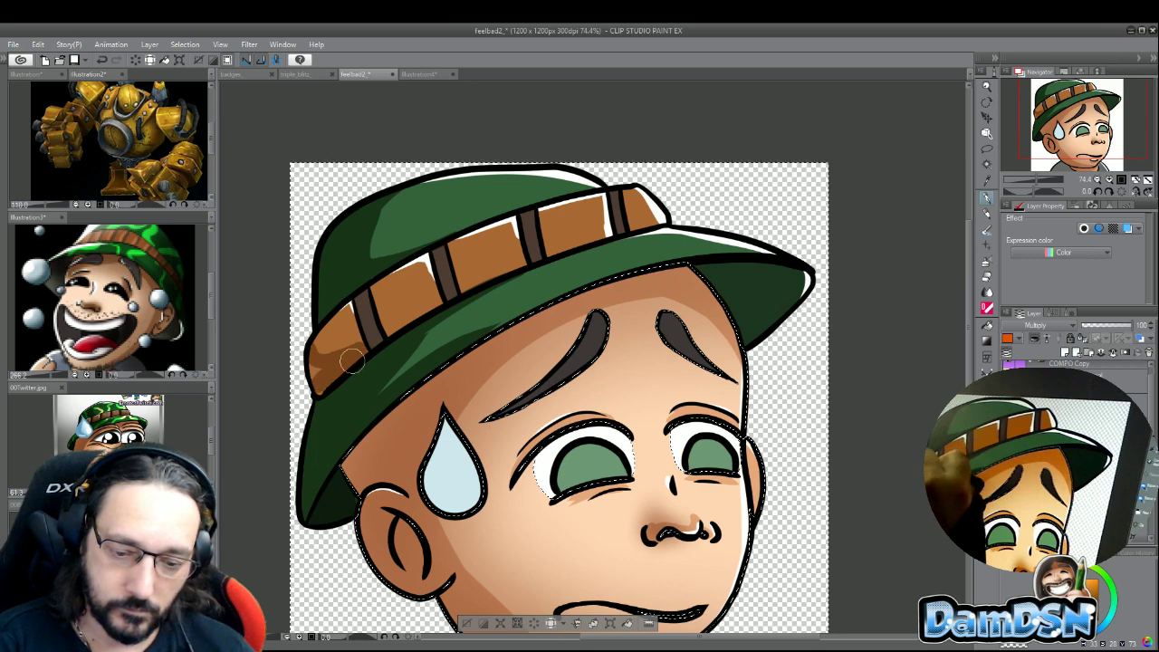
{"action": "left_click_drag", "start_coordinate": [322, 360], "coordinate": [360, 341]}
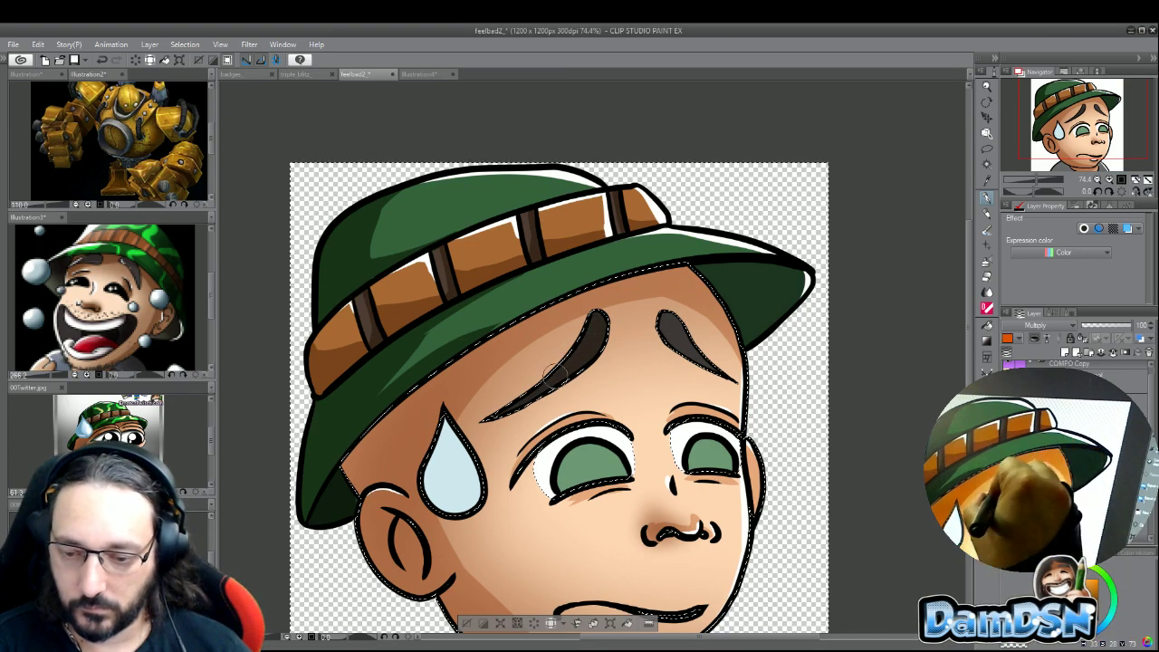
{"action": "left_click_drag", "start_coordinate": [677, 340], "coordinate": [669, 154]}
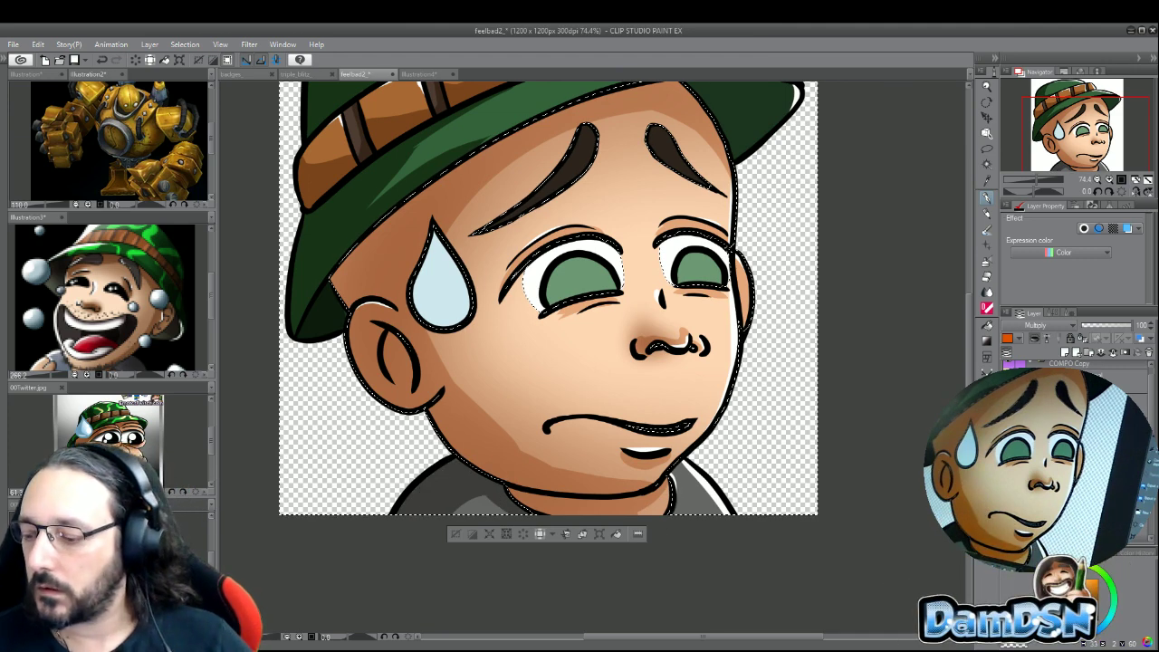
{"action": "key", "text": "ctrl+s"}
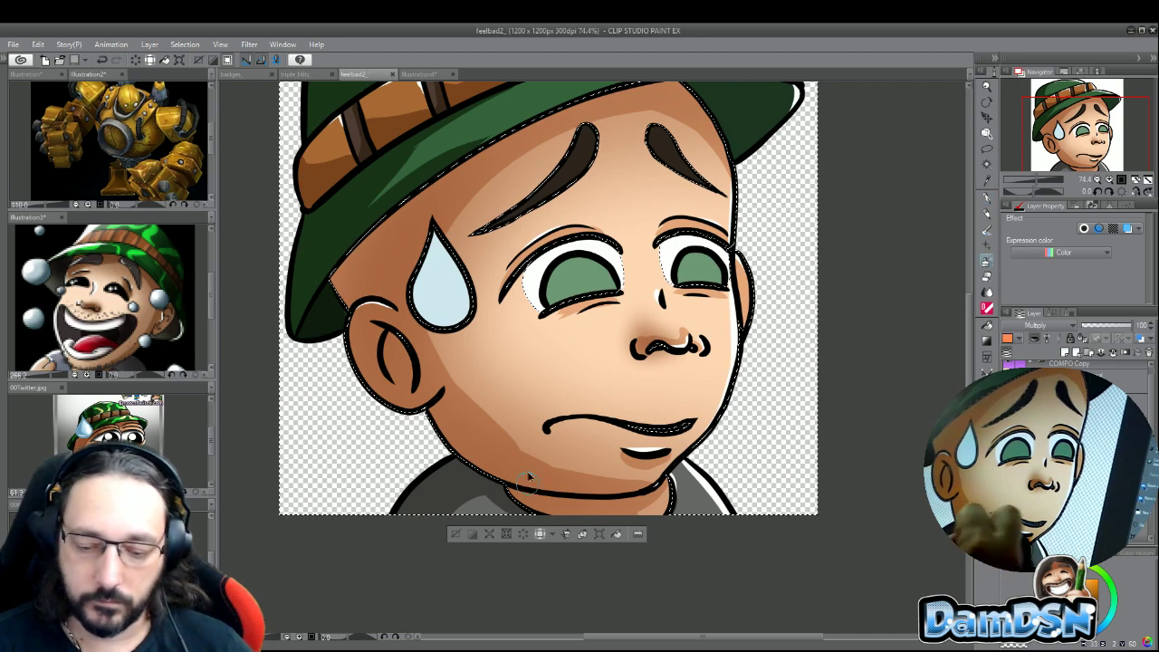
- Airbrush soft shadows on the Multiply layer over the hat, band and shirt and beneath the upper eyelids on the eye whites
{"action": "left_click_drag", "start_coordinate": [507, 329], "coordinate": [510, 537]}
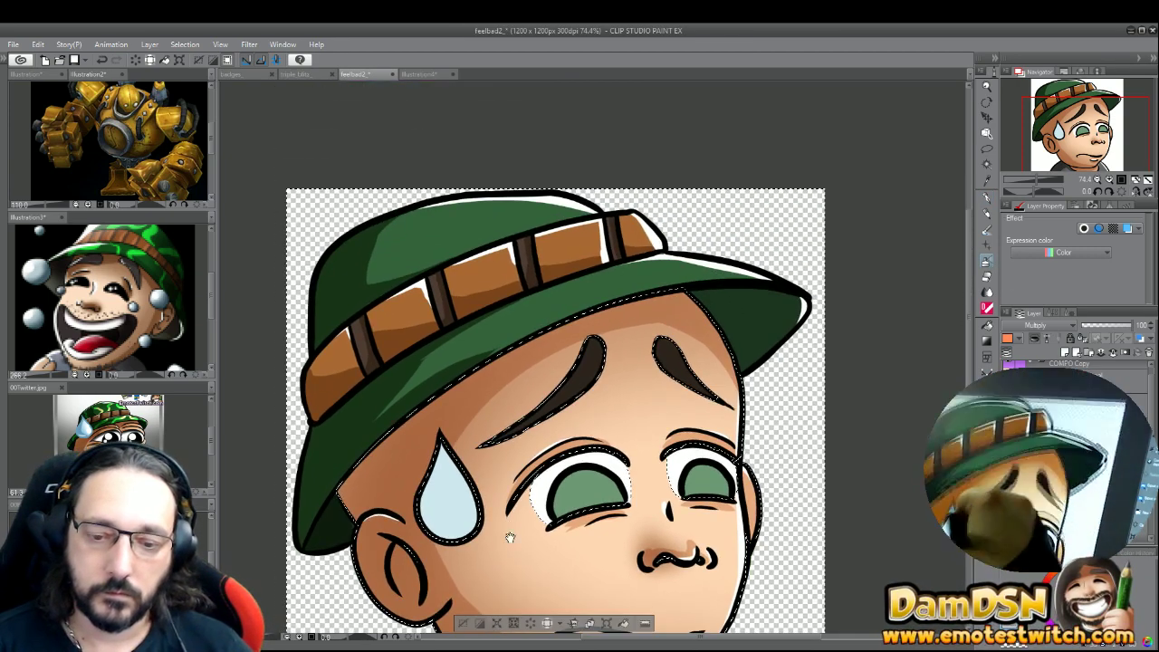
{"action": "mouse_move", "coordinate": [424, 229]}
{"action": "left_mouse_down"}
{"action": "mouse_move", "coordinate": [435, 237]}
{"action": "mouse_move", "coordinate": [285, 247]}
{"action": "mouse_move", "coordinate": [402, 207]}
{"action": "mouse_move", "coordinate": [326, 317]}
{"action": "left_mouse_up"}
{"action": "mouse_move", "coordinate": [466, 336]}
{"action": "left_mouse_down"}
{"action": "mouse_move", "coordinate": [381, 396]}
{"action": "mouse_move", "coordinate": [494, 329]}
{"action": "mouse_move", "coordinate": [351, 465]}
{"action": "mouse_move", "coordinate": [339, 447]}
{"action": "mouse_move", "coordinate": [391, 341]}
{"action": "mouse_move", "coordinate": [327, 391]}
{"action": "mouse_move", "coordinate": [517, 282]}
{"action": "mouse_move", "coordinate": [594, 294]}
{"action": "mouse_move", "coordinate": [548, 335]}
{"action": "mouse_move", "coordinate": [587, 534]}
{"action": "left_mouse_up"}
{"action": "scroll", "coordinate": [587, 534], "scroll_direction": "down", "scroll_amount": 3}
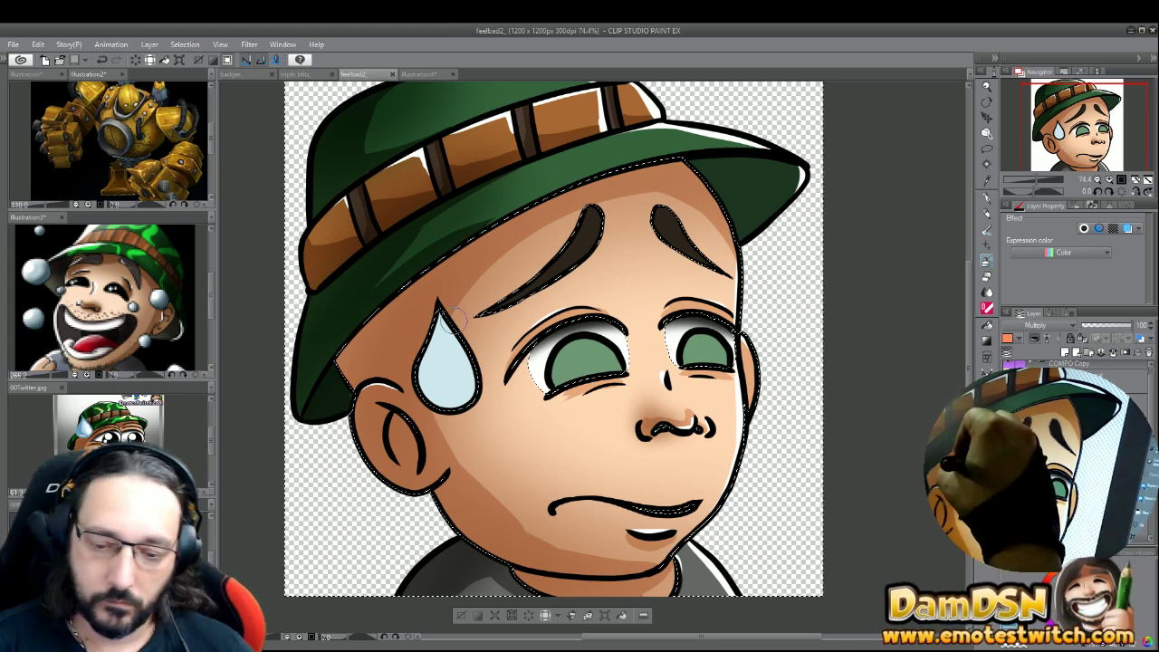
- Shade the sweat drop with a soft blue airbrush gradient and a hard darker blue shadow along its lower edge
{"action": "left_click_drag", "start_coordinate": [437, 326], "coordinate": [462, 349]}
{"action": "key", "text": "ctrl+z"}
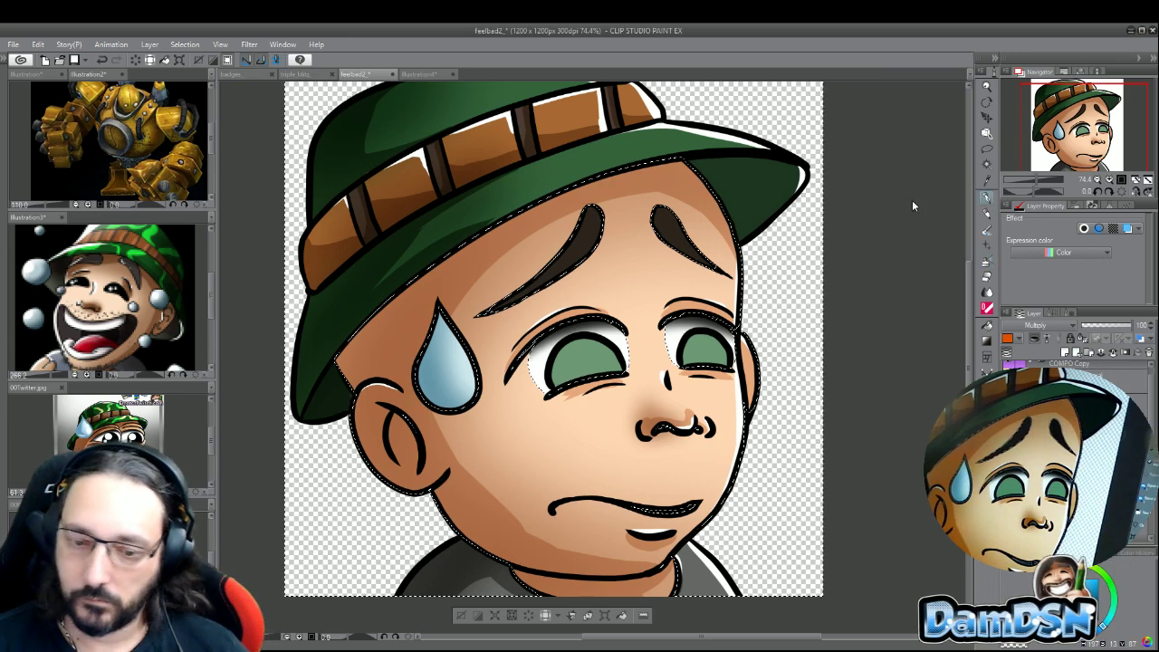
{"action": "left_click", "coordinate": [987, 196]}
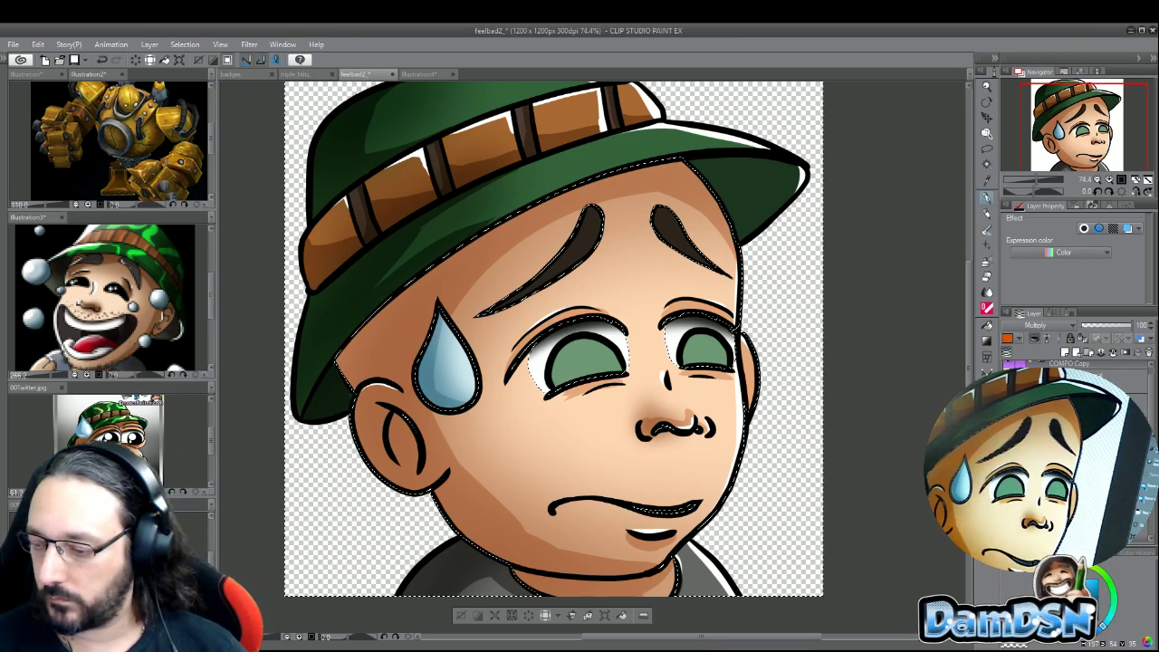
- Paint round white highlight spots inside the sweat drop on the highlight layer
{"action": "left_click_drag", "start_coordinate": [469, 359], "coordinate": [462, 380]}
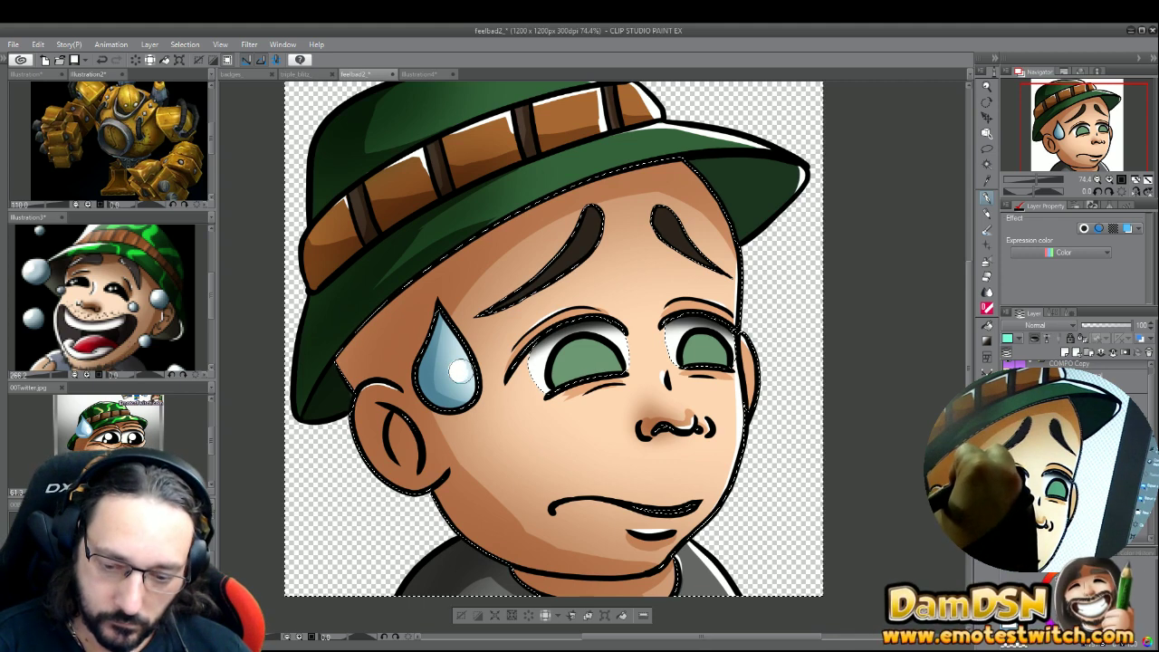
{"action": "left_click", "coordinate": [466, 389]}
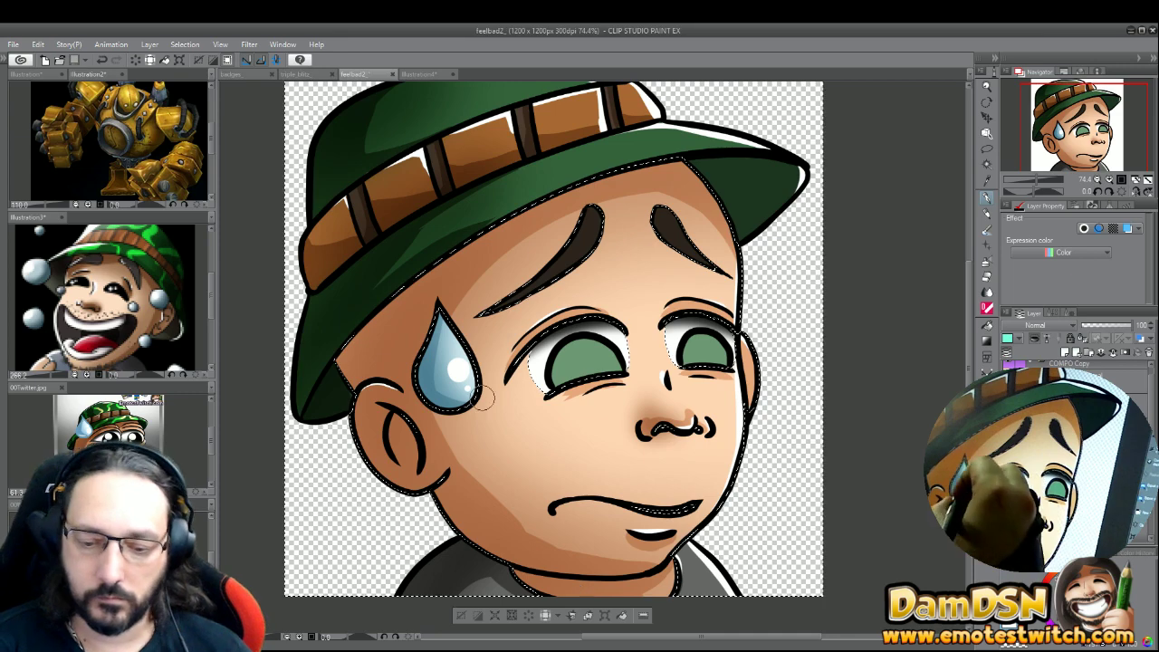
{"action": "left_click", "coordinate": [462, 379]}
{"action": "left_click", "coordinate": [464, 381]}
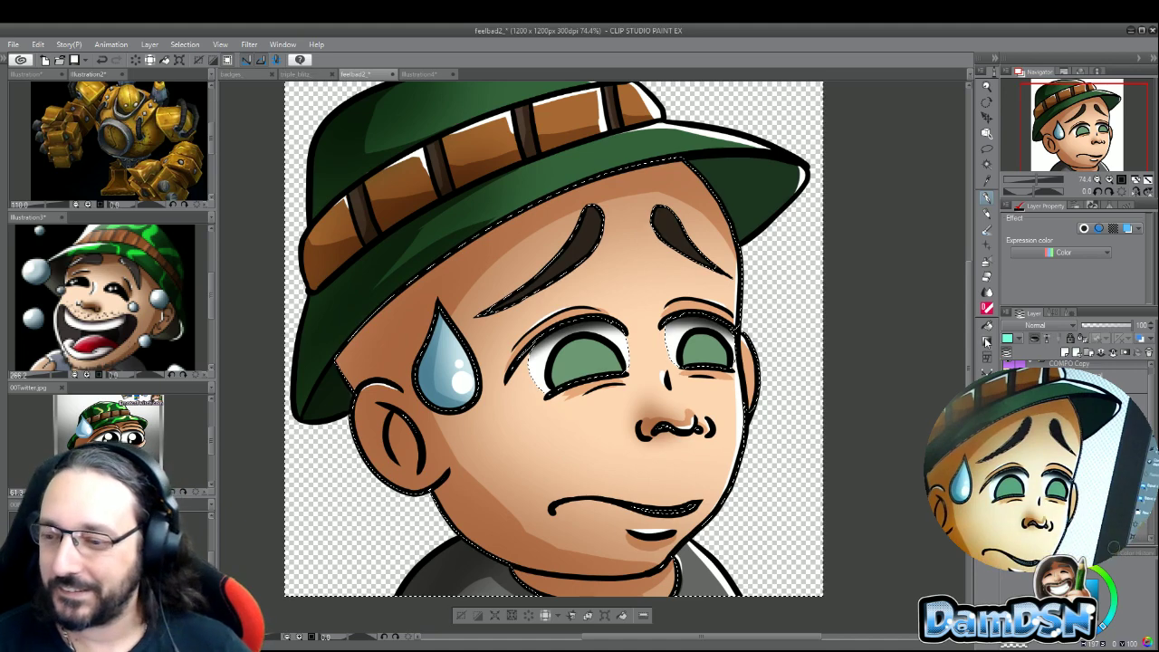
- Select both green irises and airbrush dark pupils and soft black shading inside them
{"action": "left_click", "coordinate": [988, 168]}
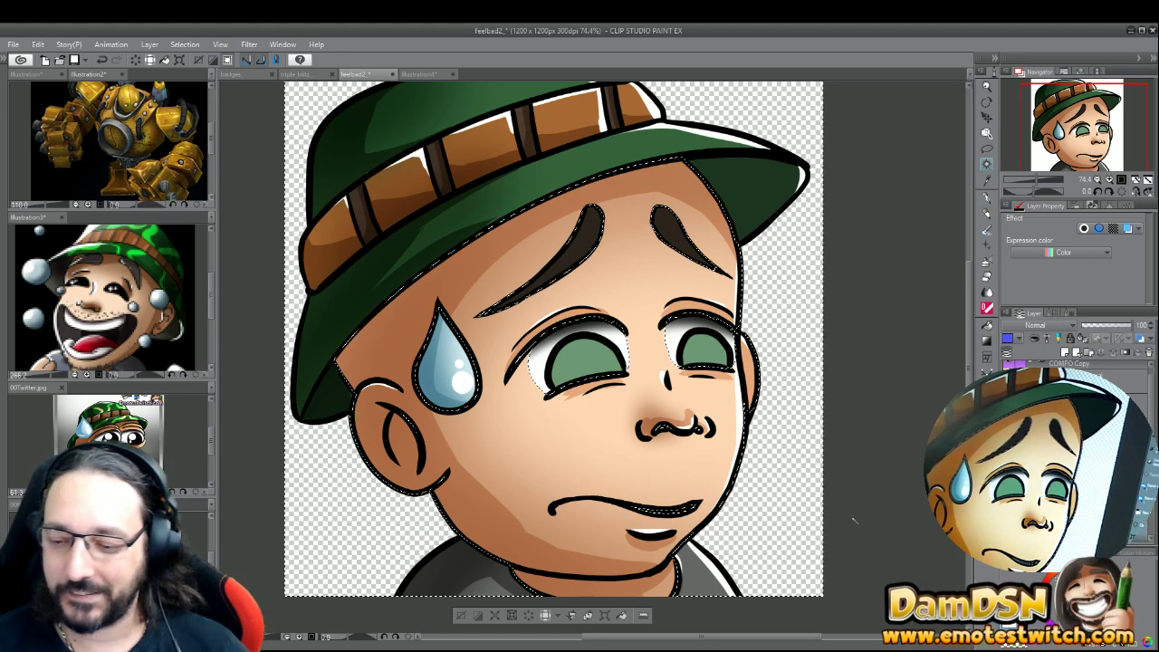
{"action": "left_click", "coordinate": [777, 467]}
{"action": "left_click", "coordinate": [590, 356]}
{"action": "left_click", "coordinate": [702, 354], "text": "shift"}
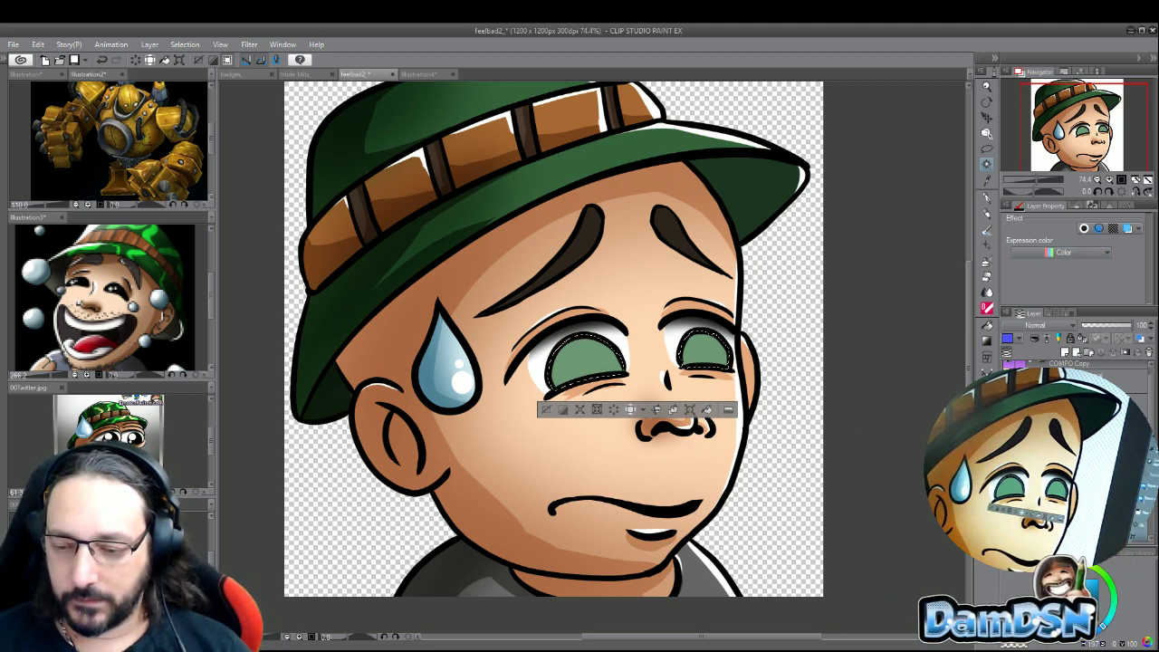
{"action": "left_click", "coordinate": [987, 230]}
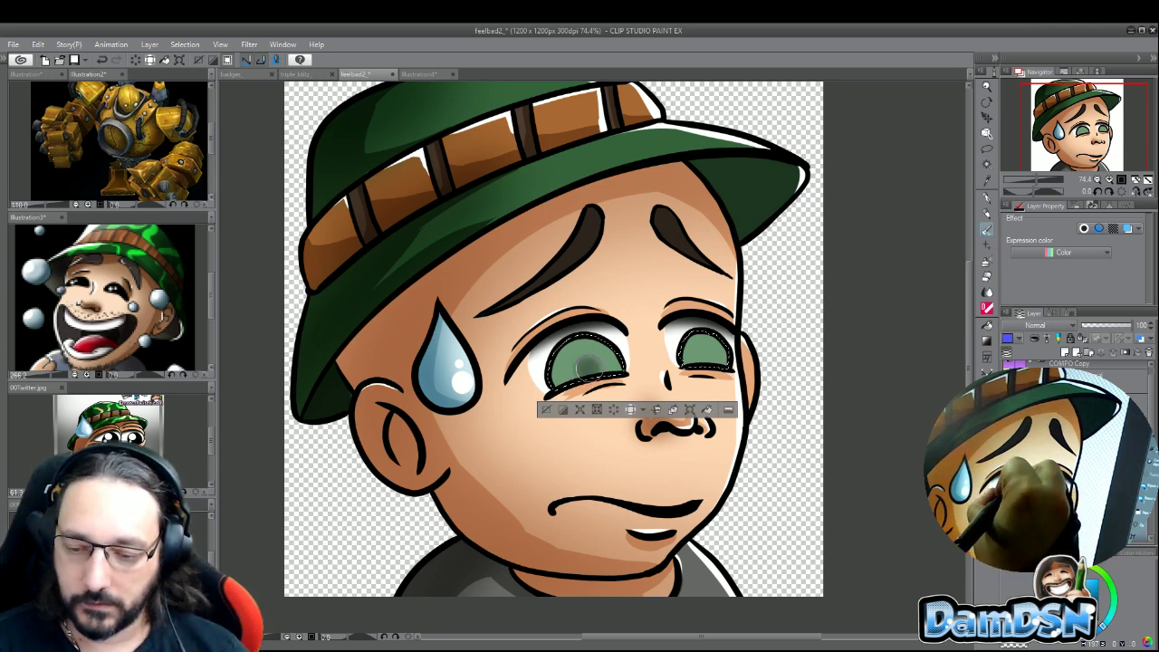
{"action": "key", "text": "x"}
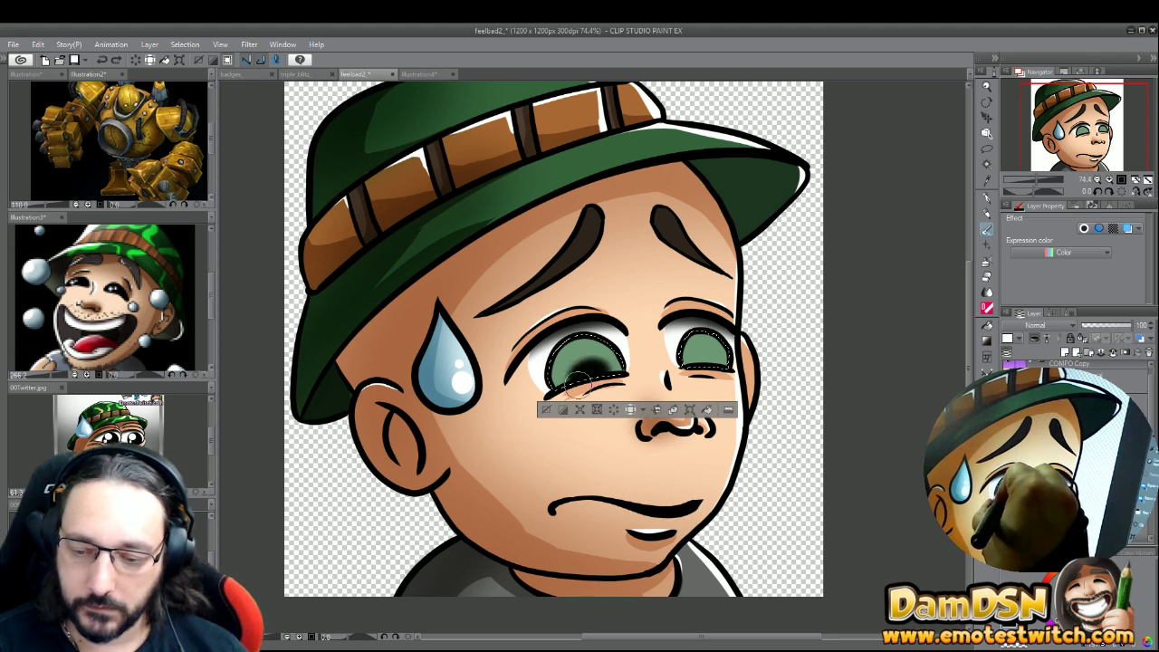
{"action": "left_click_drag", "start_coordinate": [584, 369], "coordinate": [602, 372]}
{"action": "left_click_drag", "start_coordinate": [689, 379], "coordinate": [711, 379]}
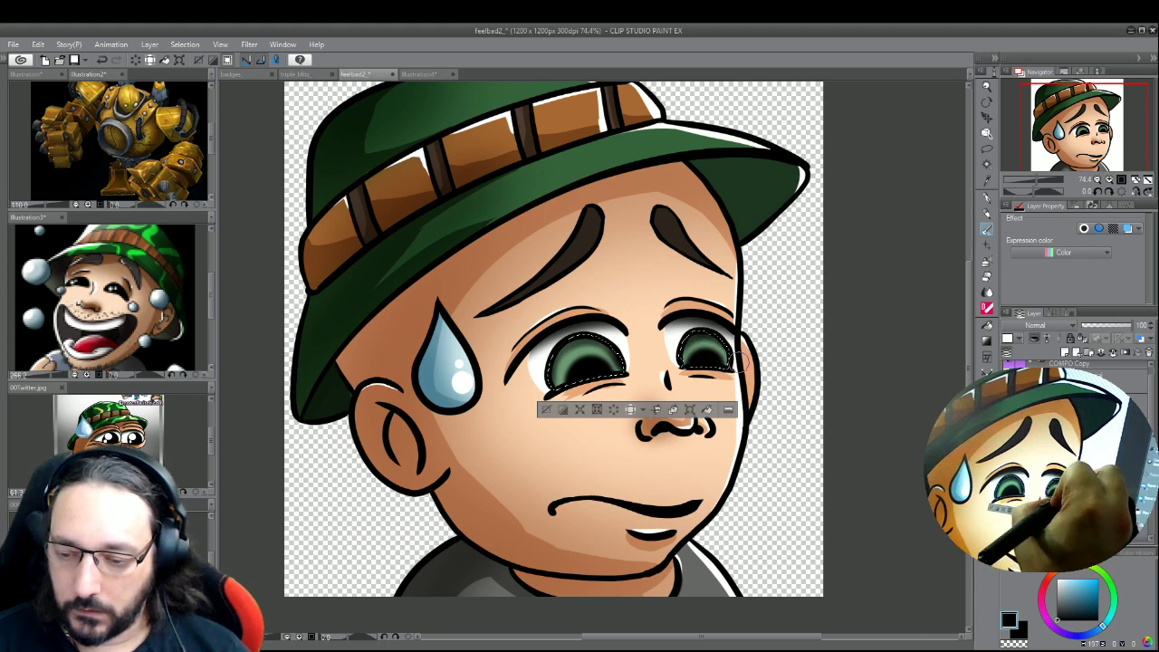
- Paint round white highlight spots in both irises, one large and one smaller per eye, and clear the selection
{"action": "left_click", "coordinate": [720, 355], "text": "alt"}
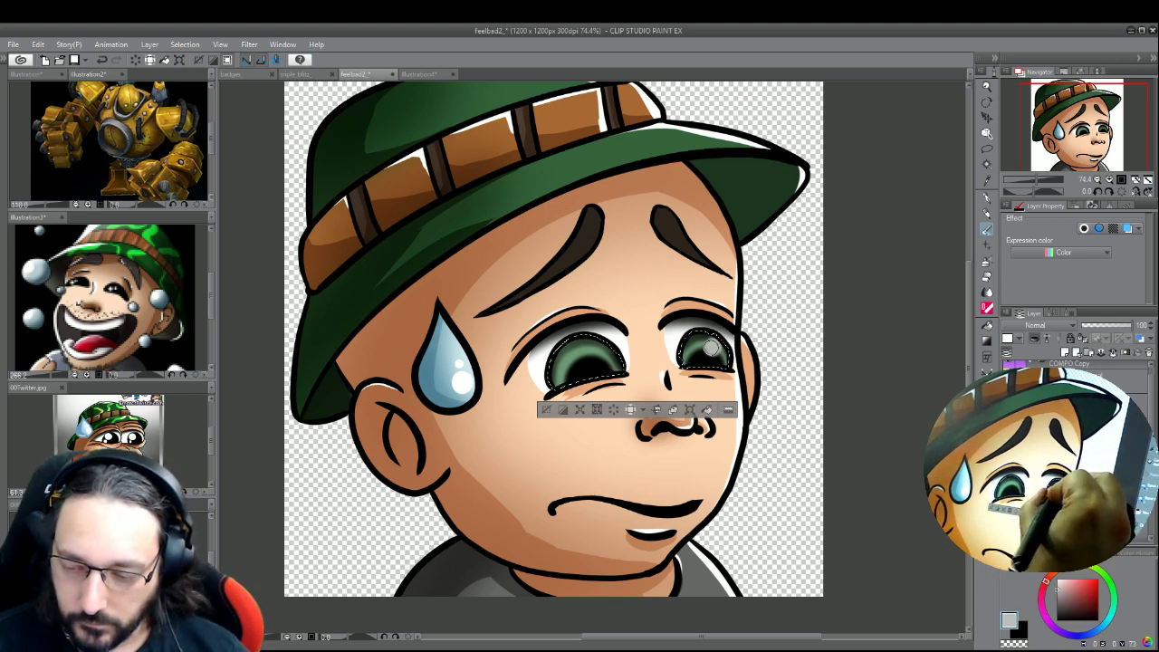
{"action": "left_click", "coordinate": [711, 347]}
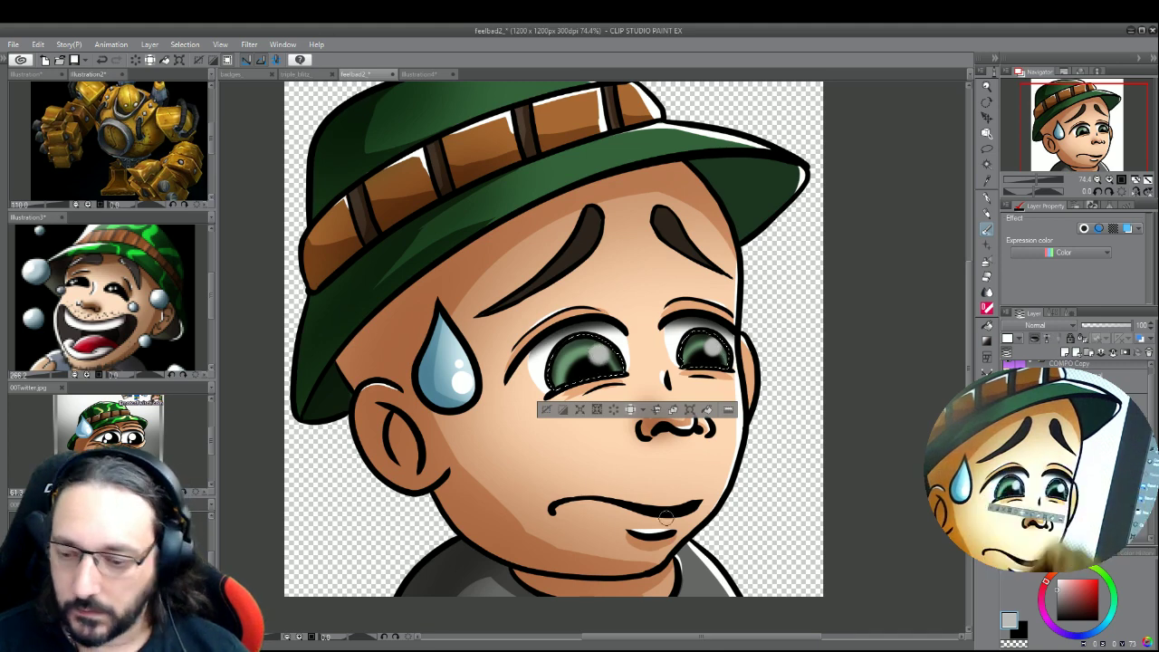
{"action": "left_click", "coordinate": [598, 356], "text": "alt"}
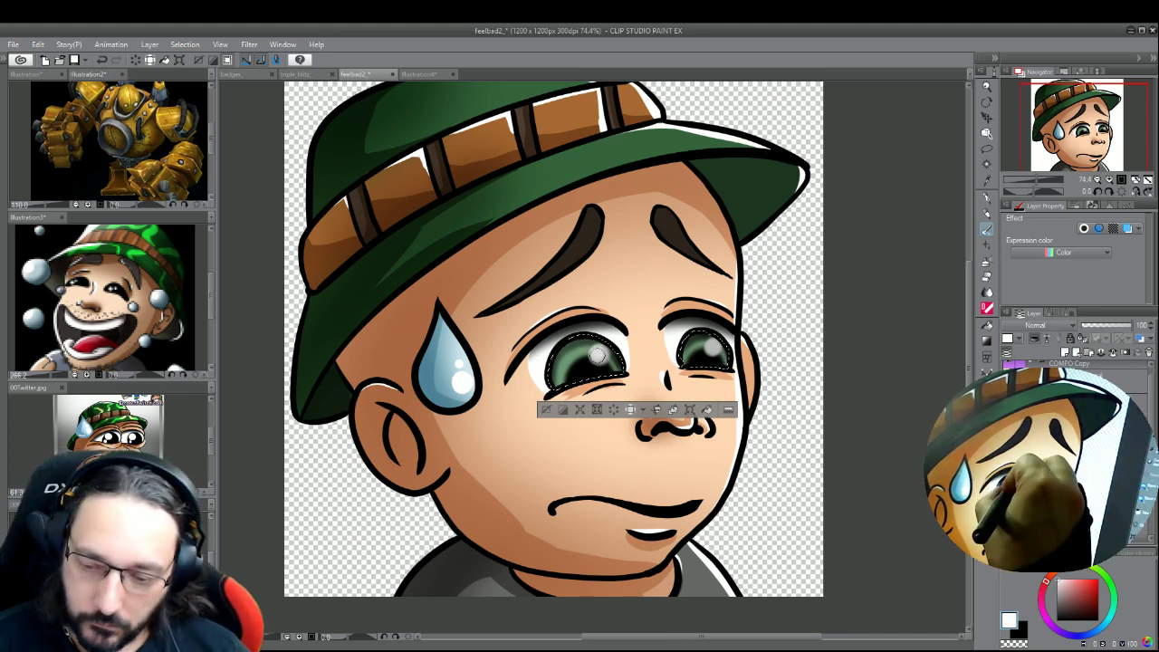
{"action": "left_click", "coordinate": [598, 356]}
{"action": "left_click", "coordinate": [596, 355]}
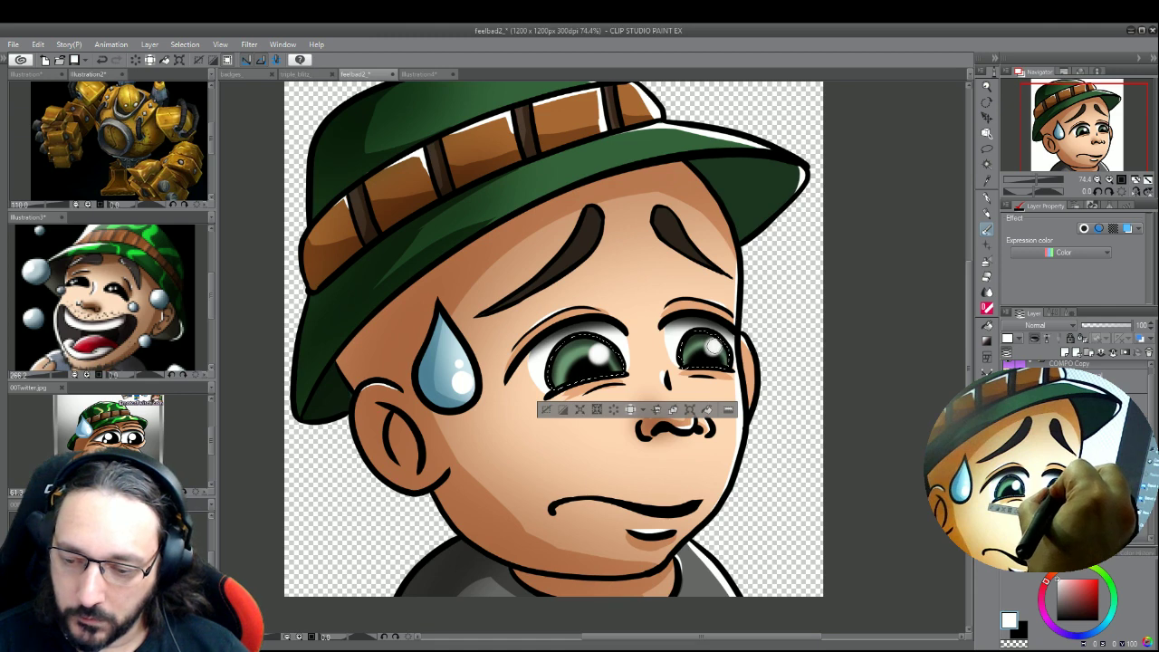
{"action": "left_click", "coordinate": [713, 346]}
{"action": "left_click_drag", "start_coordinate": [555, 373], "coordinate": [576, 361]}
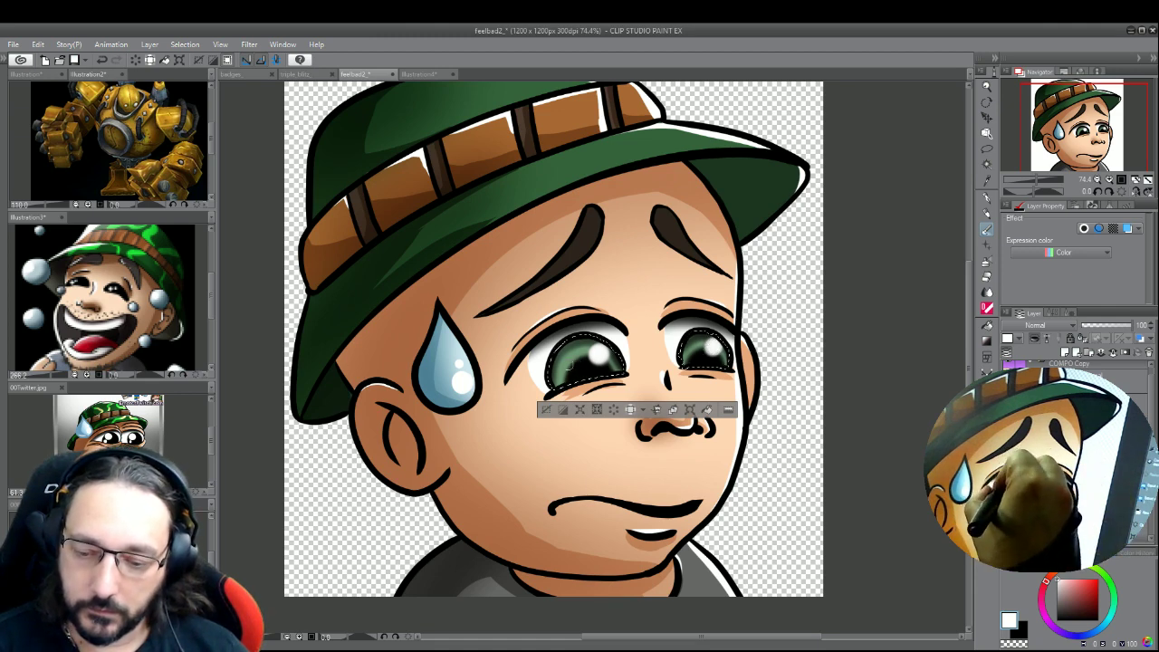
{"action": "left_click", "coordinate": [708, 354]}
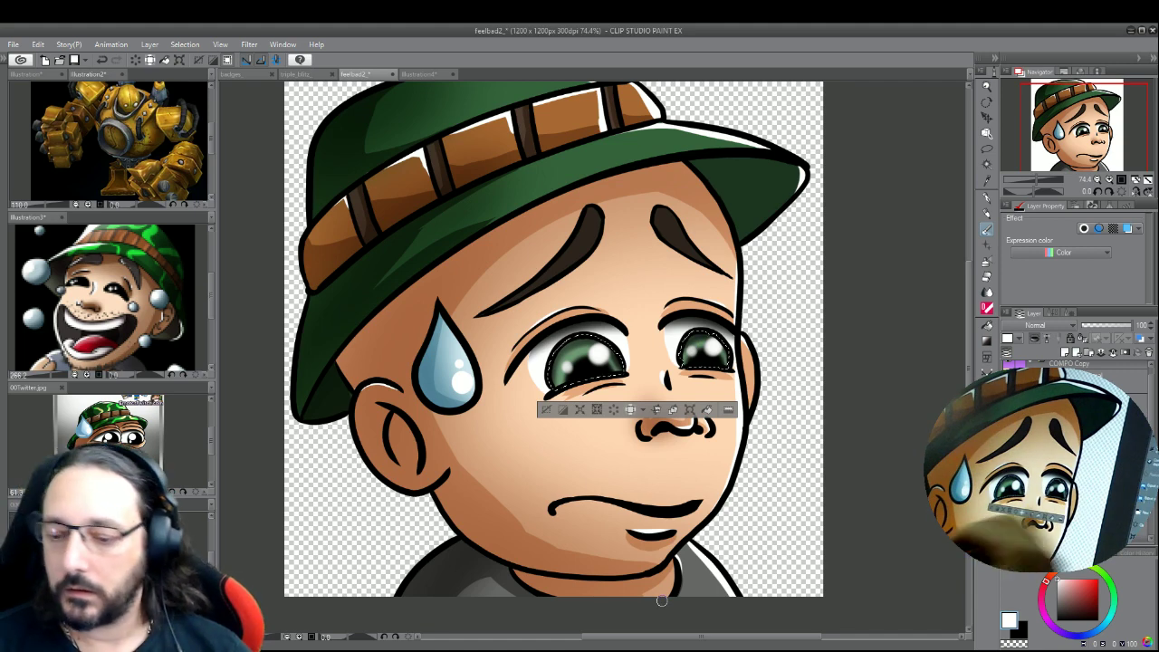
{"action": "left_click", "coordinate": [548, 410]}
- Draw short dark beard strokes along the chin edge and dot stubble over the jaw up to the ear
{"action": "left_click", "coordinate": [1099, 372]}
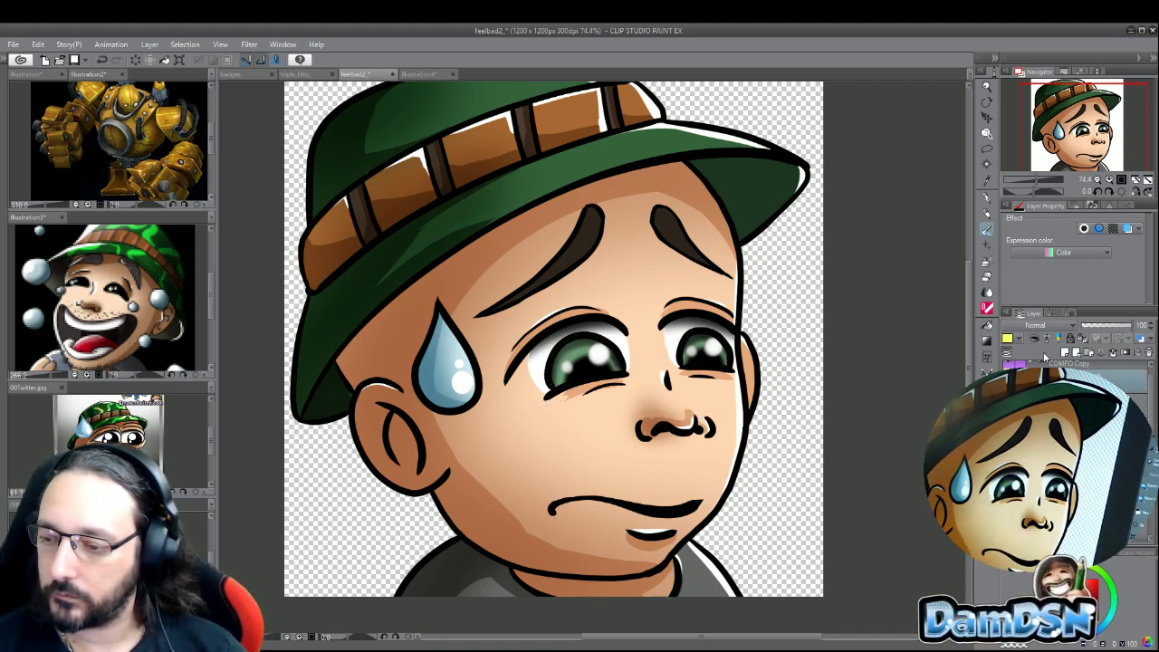
{"action": "left_click", "coordinate": [988, 213]}
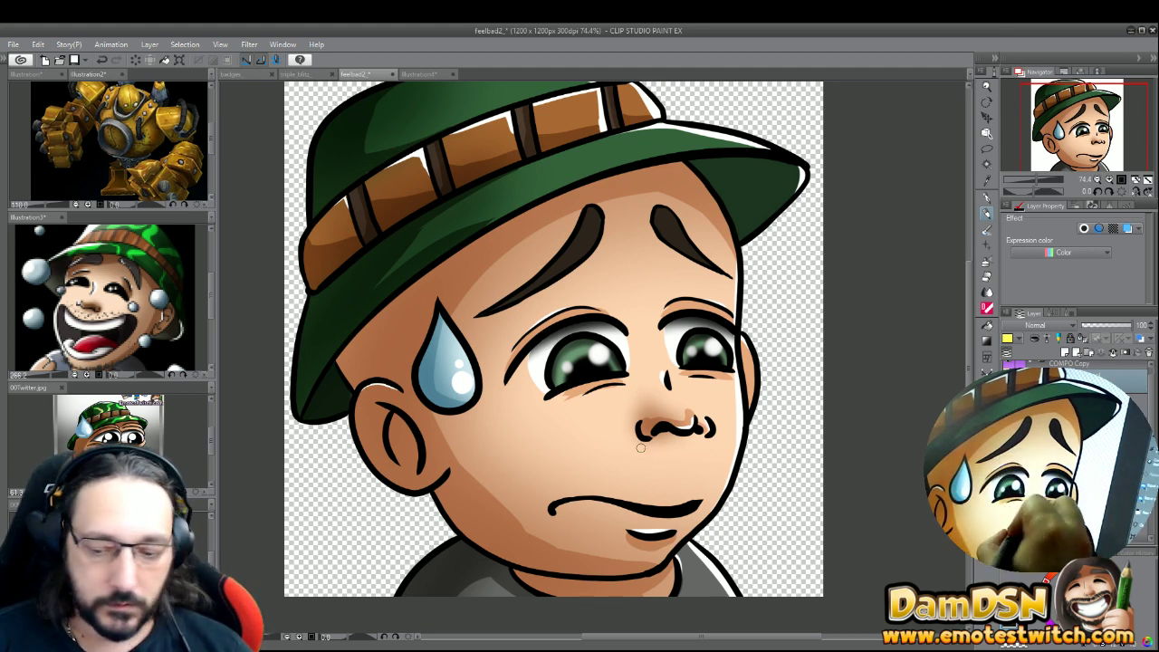
{"action": "left_click_drag", "start_coordinate": [551, 574], "coordinate": [631, 569]}
{"action": "left_click_drag", "start_coordinate": [631, 574], "coordinate": [709, 523]}
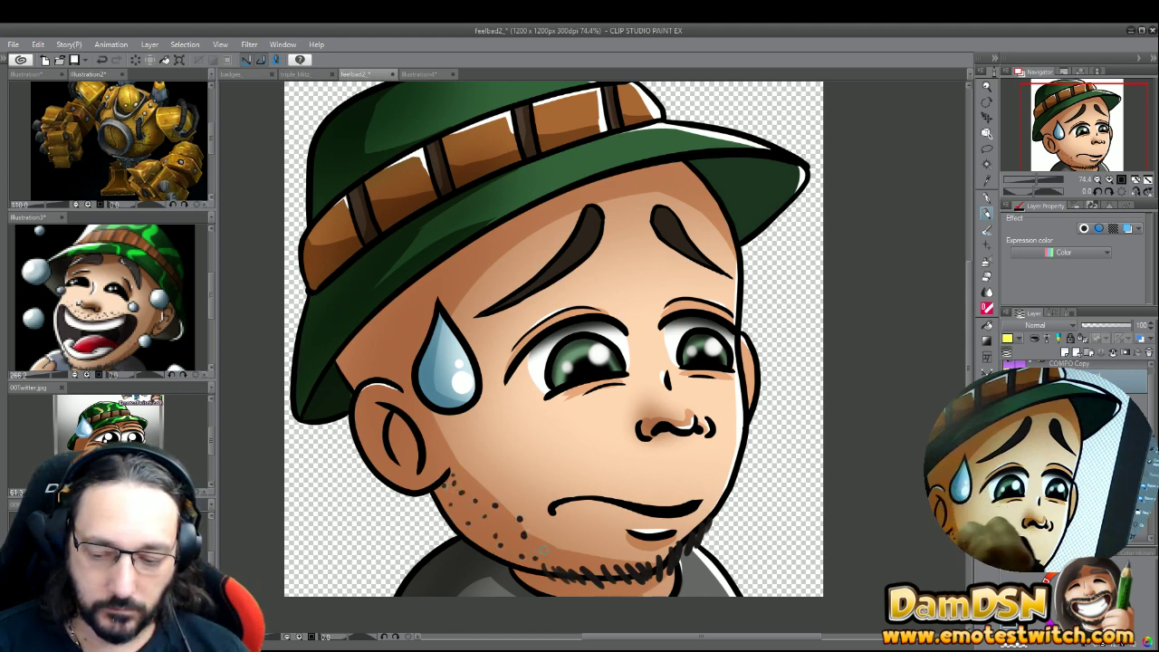
{"action": "left_click", "coordinate": [535, 531]}
{"action": "left_click", "coordinate": [527, 520]}
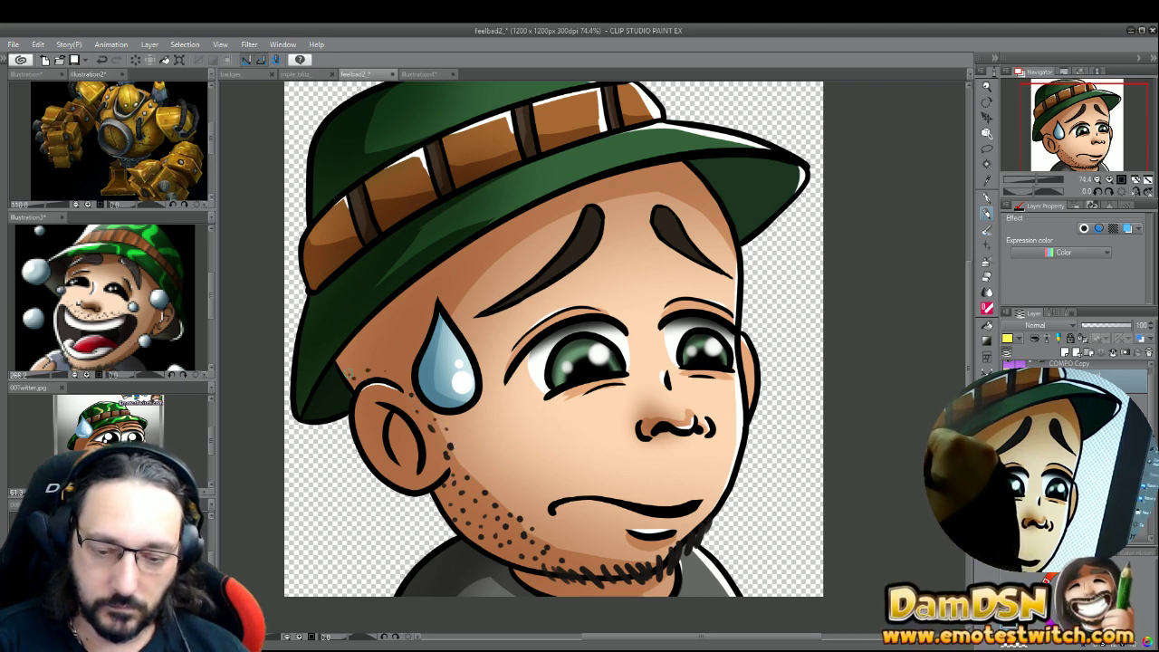
- Dot dark stubble hair on the temple between the hat brim, the ear and the sweat drop
{"action": "left_click", "coordinate": [351, 356]}
{"action": "left_click", "coordinate": [360, 335]}
{"action": "left_click", "coordinate": [362, 332]}
{"action": "left_click", "coordinate": [378, 311]}
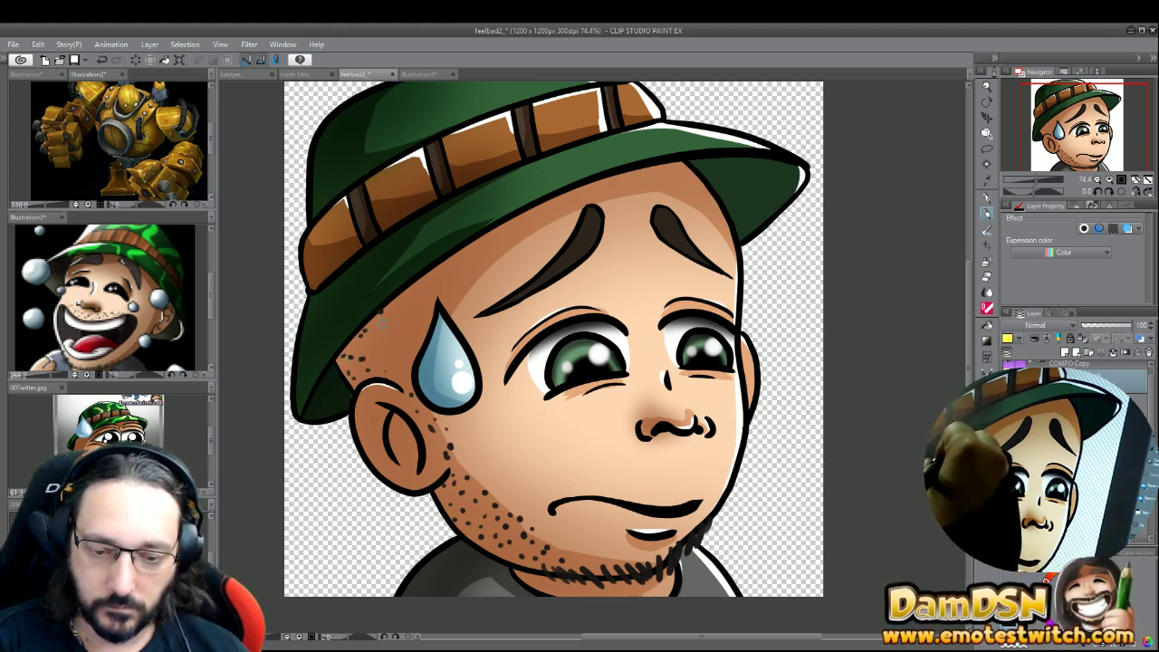
{"action": "left_click", "coordinate": [389, 368]}
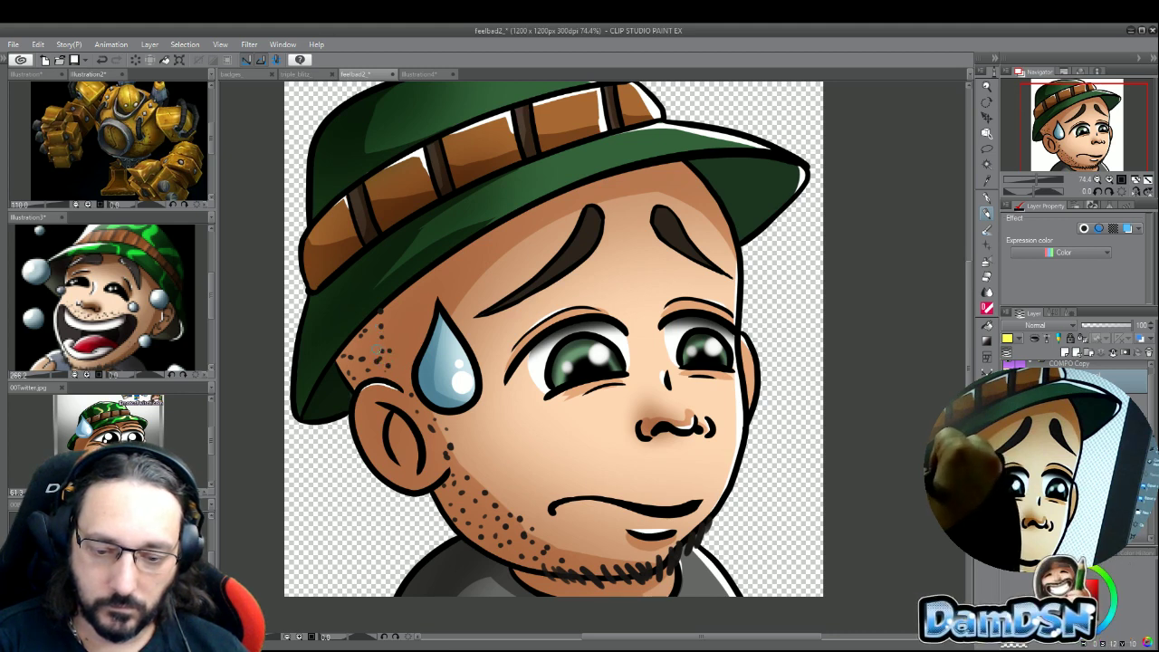
{"action": "left_click", "coordinate": [378, 363]}
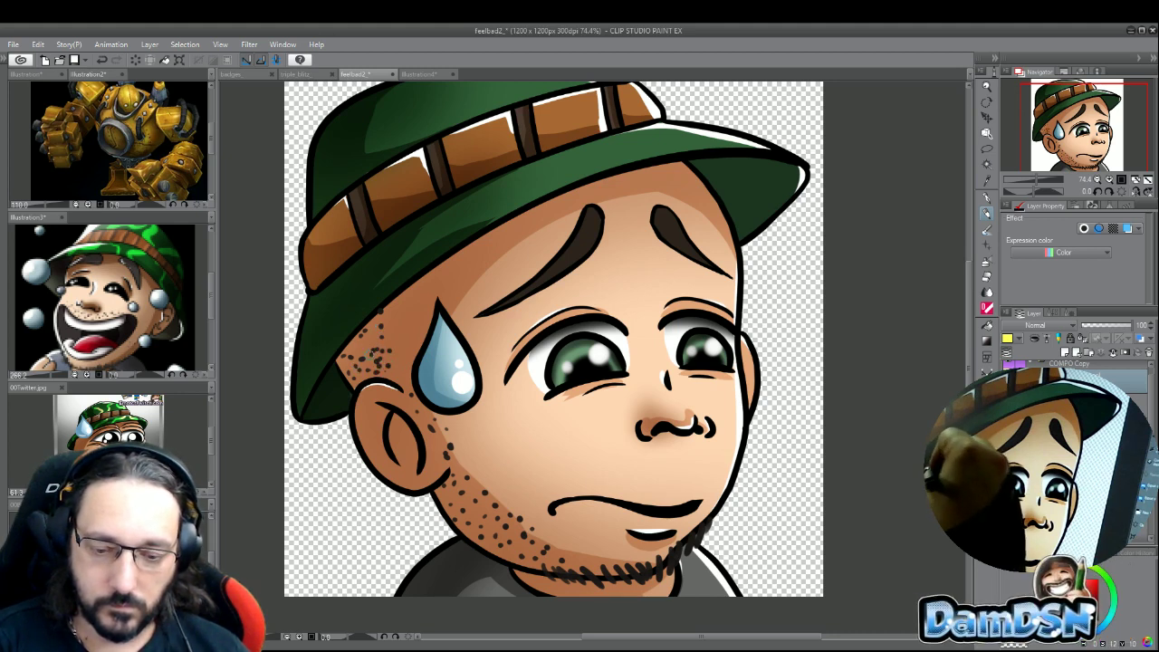
{"action": "left_click", "coordinate": [363, 338]}
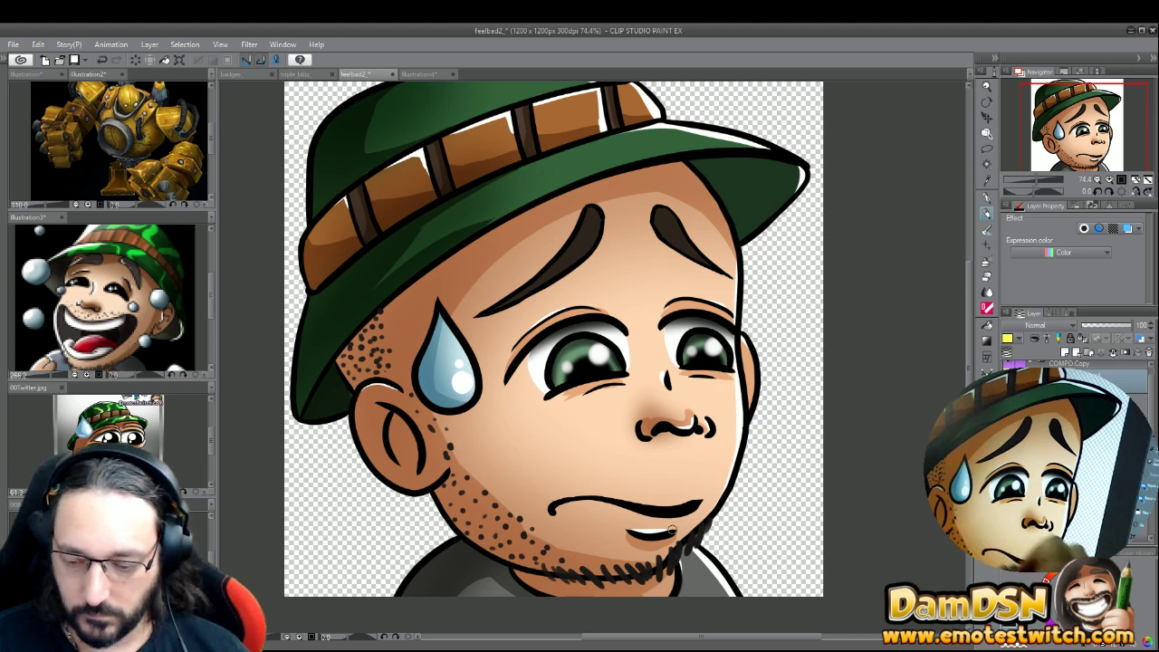
- Dot dark moustache stubble across the area between the nose and the frowning mouth
{"action": "left_click", "coordinate": [565, 476]}
{"action": "left_click", "coordinate": [573, 480]}
{"action": "left_click", "coordinate": [583, 483]}
{"action": "left_click", "coordinate": [595, 474]}
{"action": "left_click", "coordinate": [602, 485]}
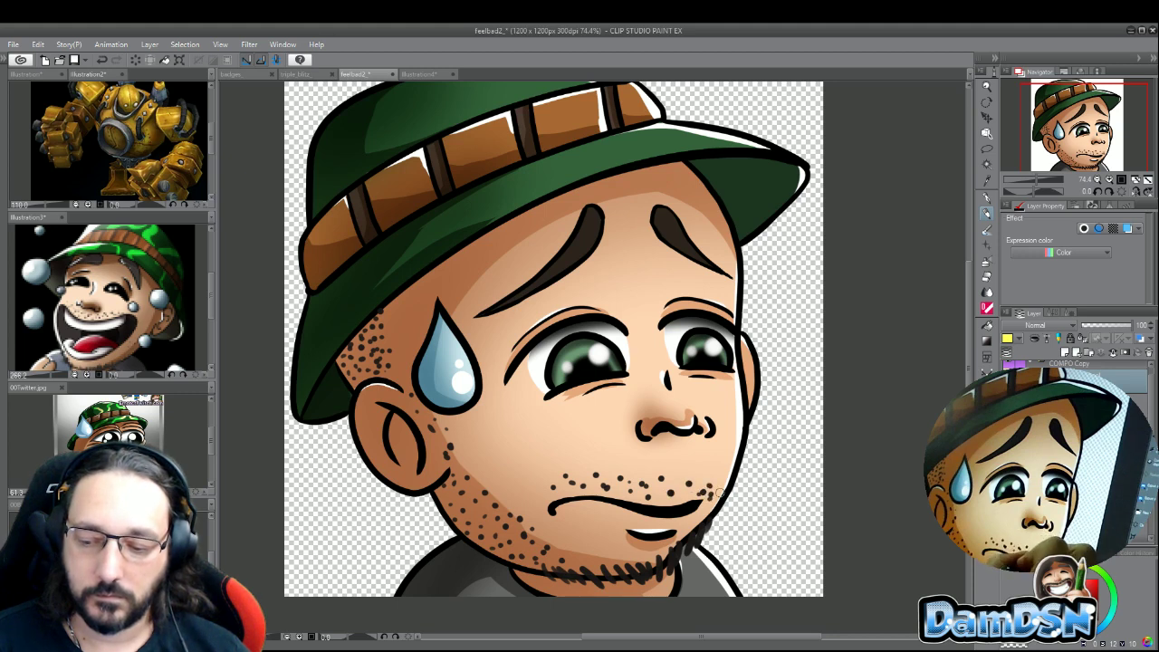
{"action": "left_click", "coordinate": [677, 490]}
{"action": "left_click", "coordinate": [660, 493]}
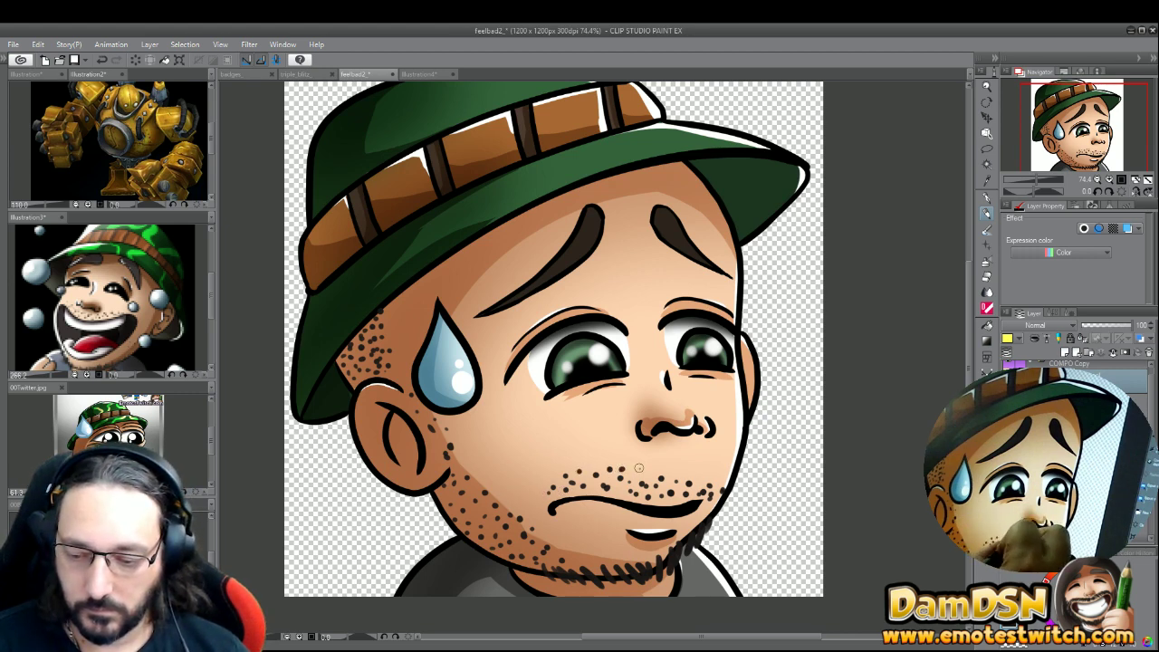
{"action": "left_click", "coordinate": [714, 472]}
{"action": "left_click", "coordinate": [723, 479]}
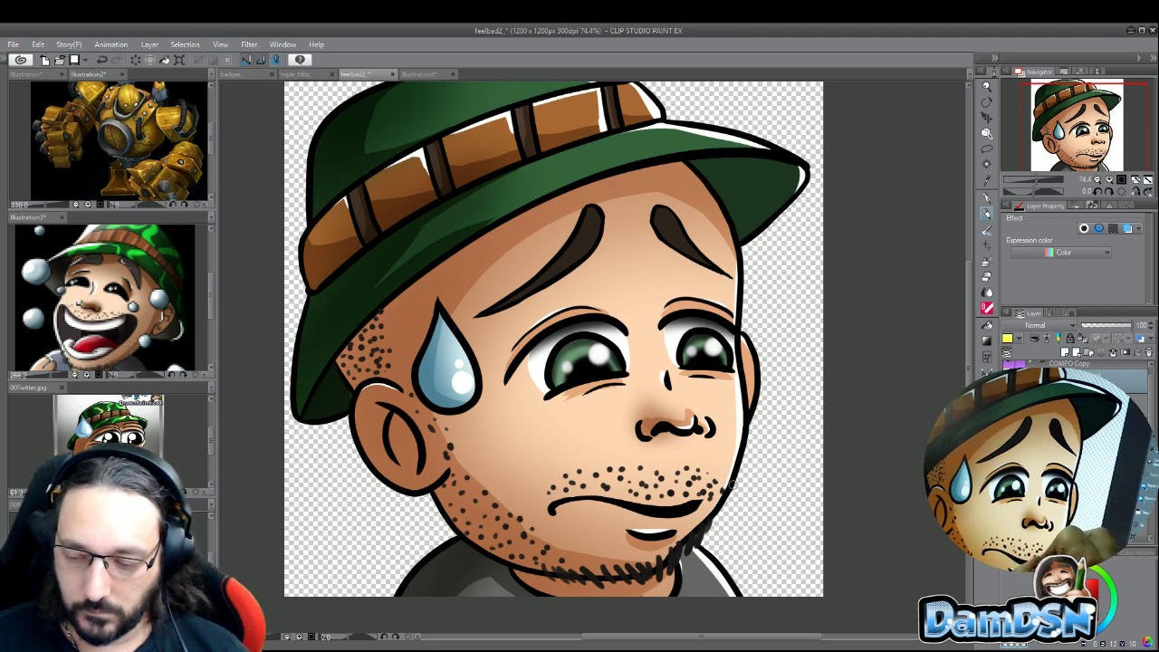
{"action": "left_click", "coordinate": [721, 479]}
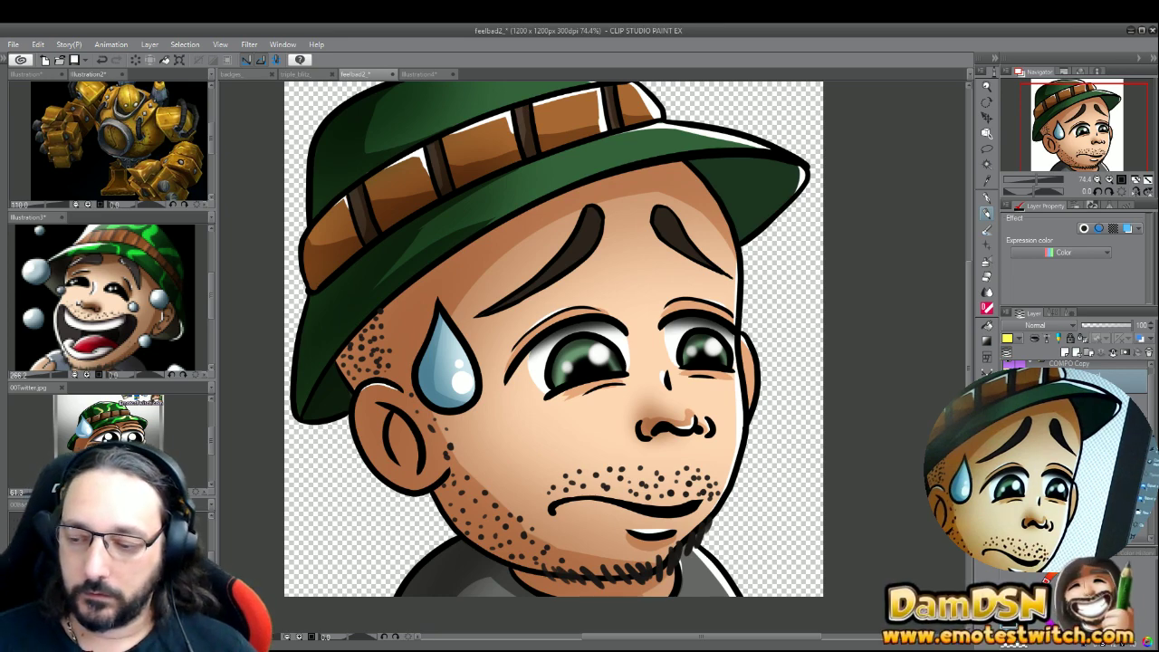
- Select the green hat areas and paint bright green camouflage squiggles across the crown and brim
{"action": "mouse_move", "coordinate": [1035, 185]}
{"action": "left_mouse_down"}
{"action": "mouse_move", "coordinate": [1013, 186]}
{"action": "mouse_move", "coordinate": [1026, 185]}
{"action": "left_mouse_up"}
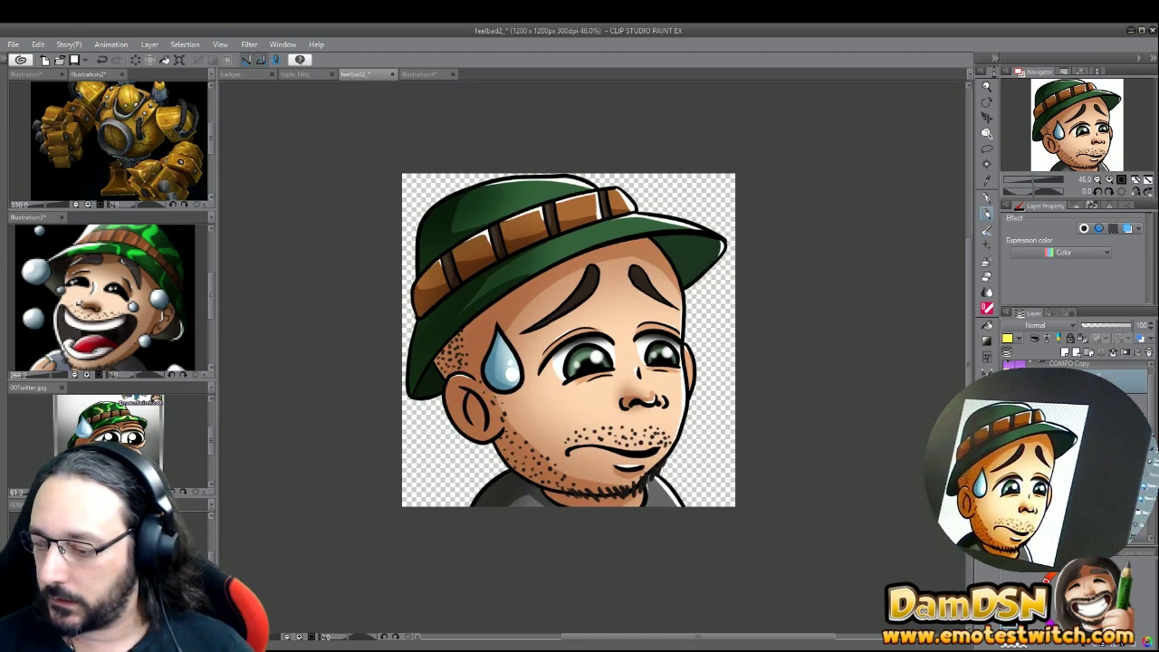
{"action": "key", "text": "x"}
{"action": "left_click", "coordinate": [987, 164]}
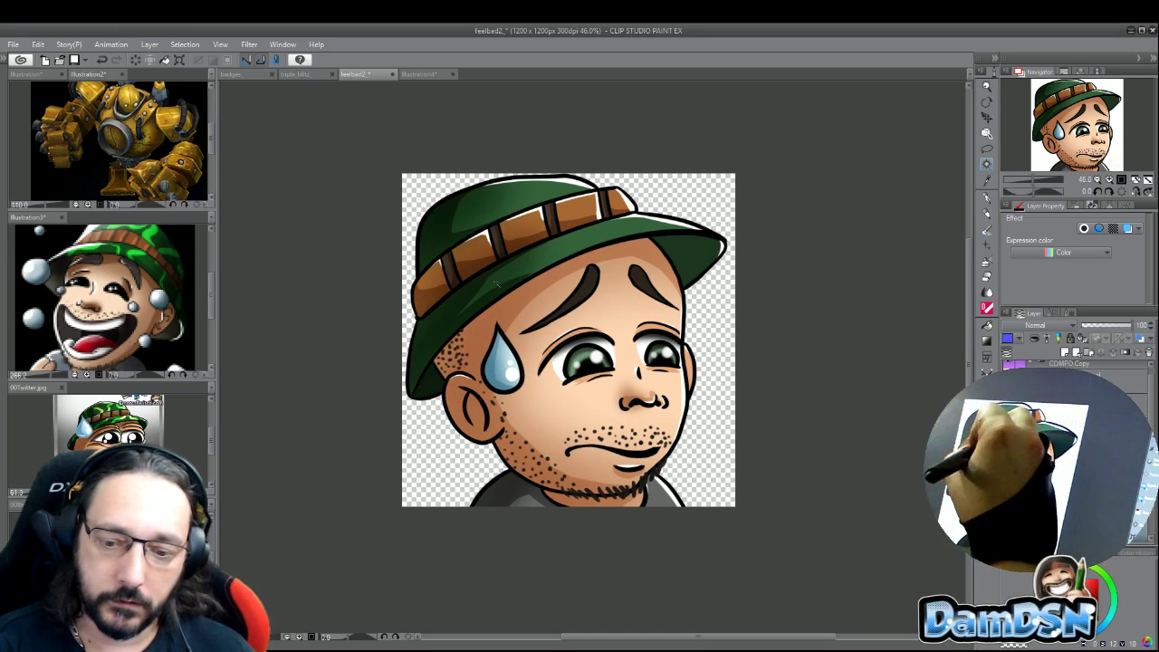
{"action": "left_click", "coordinate": [509, 219]}
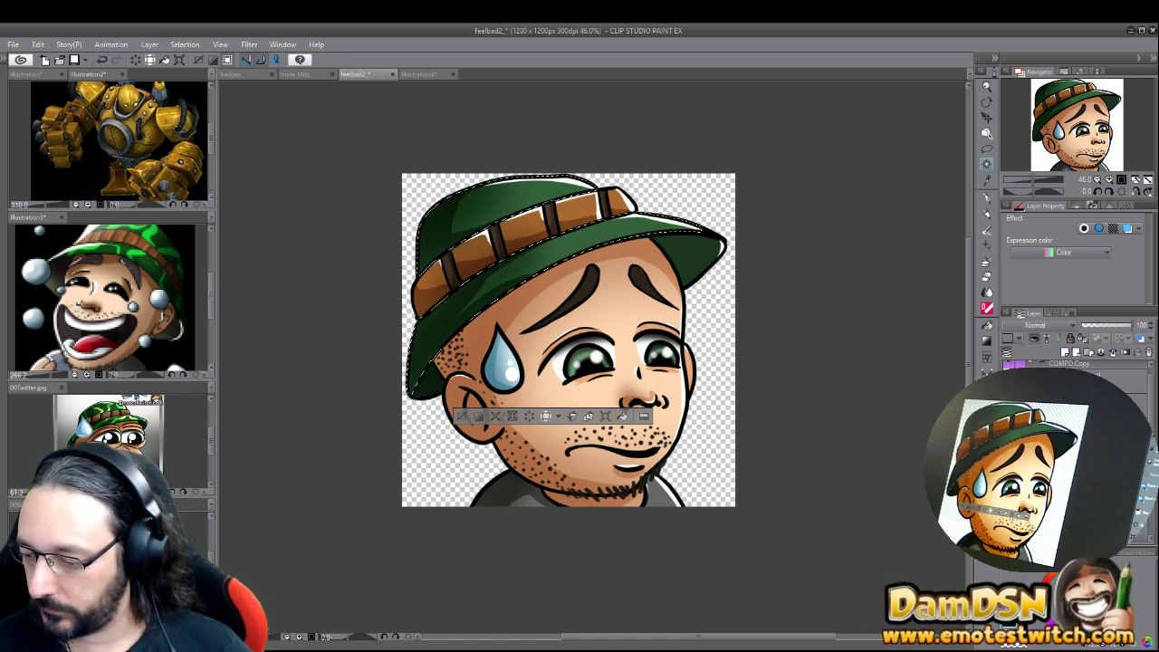
{"action": "left_click", "coordinate": [987, 231]}
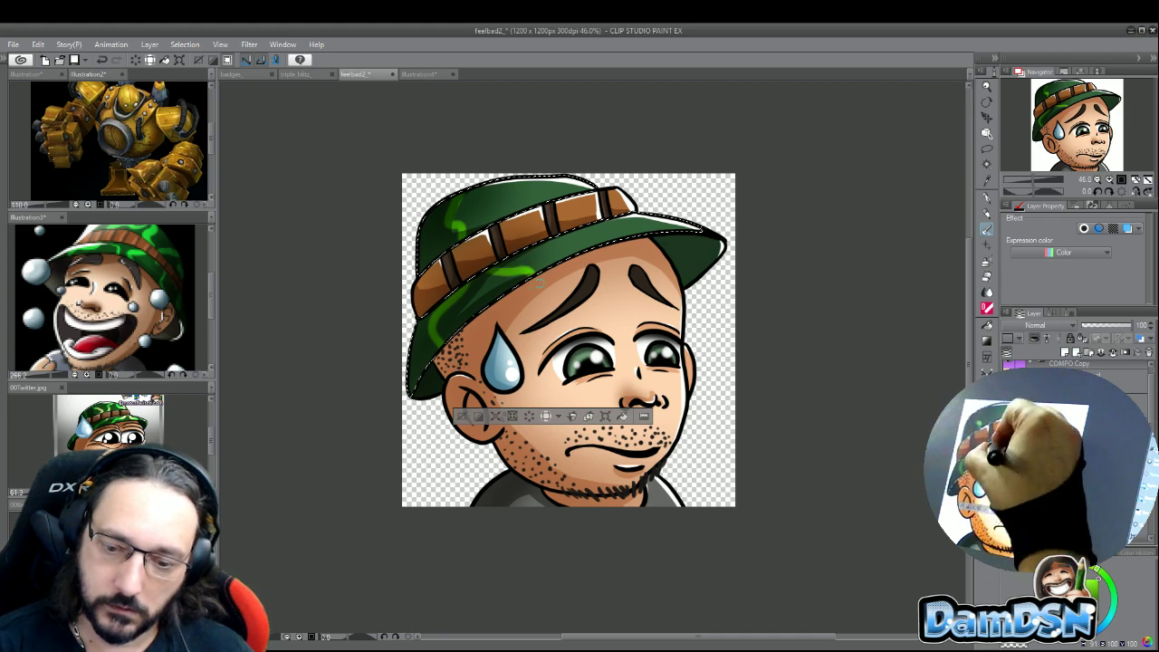
{"action": "mouse_move", "coordinate": [519, 193]}
{"action": "left_mouse_down"}
{"action": "mouse_move", "coordinate": [504, 164]}
{"action": "mouse_move", "coordinate": [551, 180]}
{"action": "left_mouse_up"}
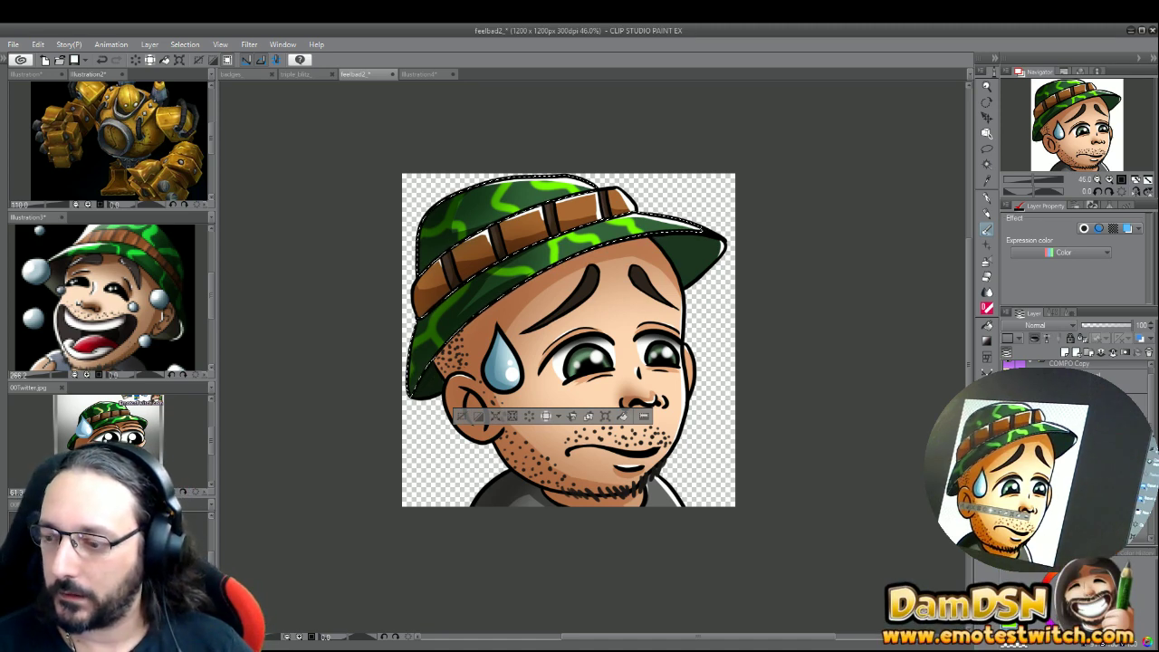
- Merge the COMPO Copy folder into a single layer, clear the selection and save the file
{"action": "left_click", "coordinate": [1046, 364]}
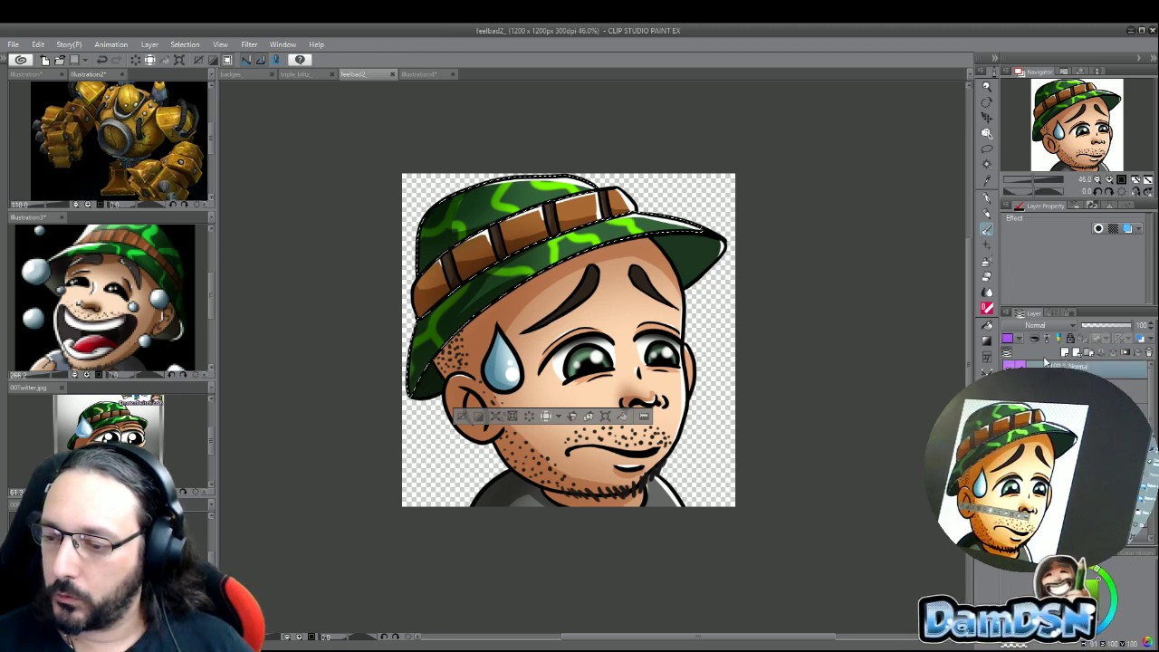
{"action": "key", "text": "ctrl+shift+n"}
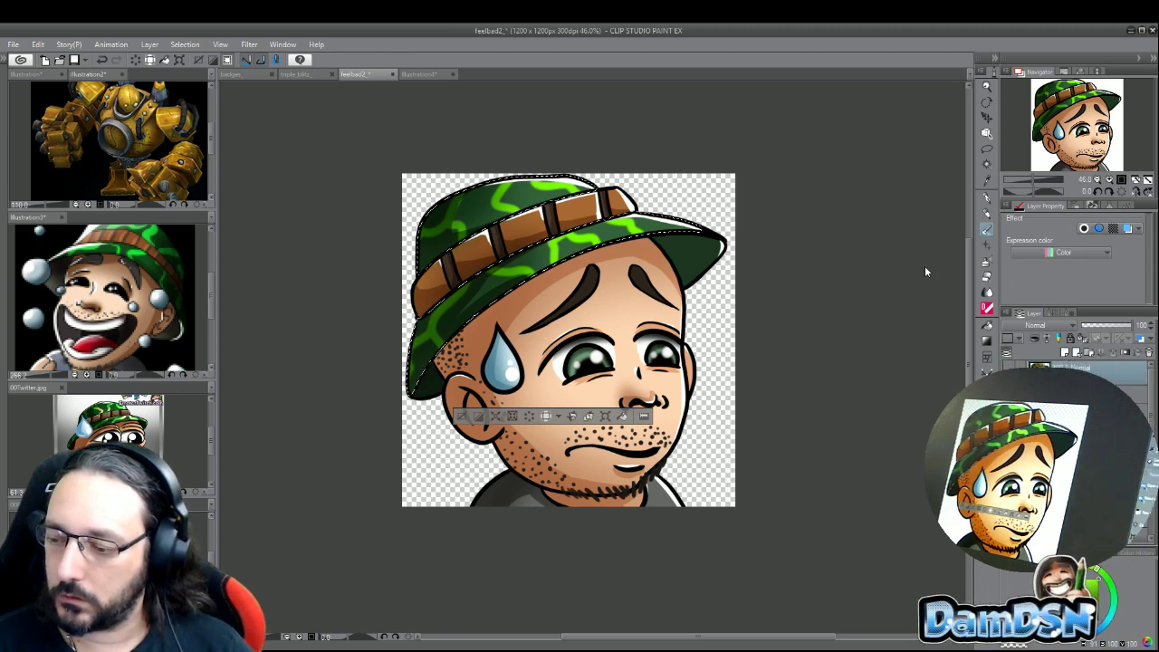
{"action": "left_click", "coordinate": [461, 416]}
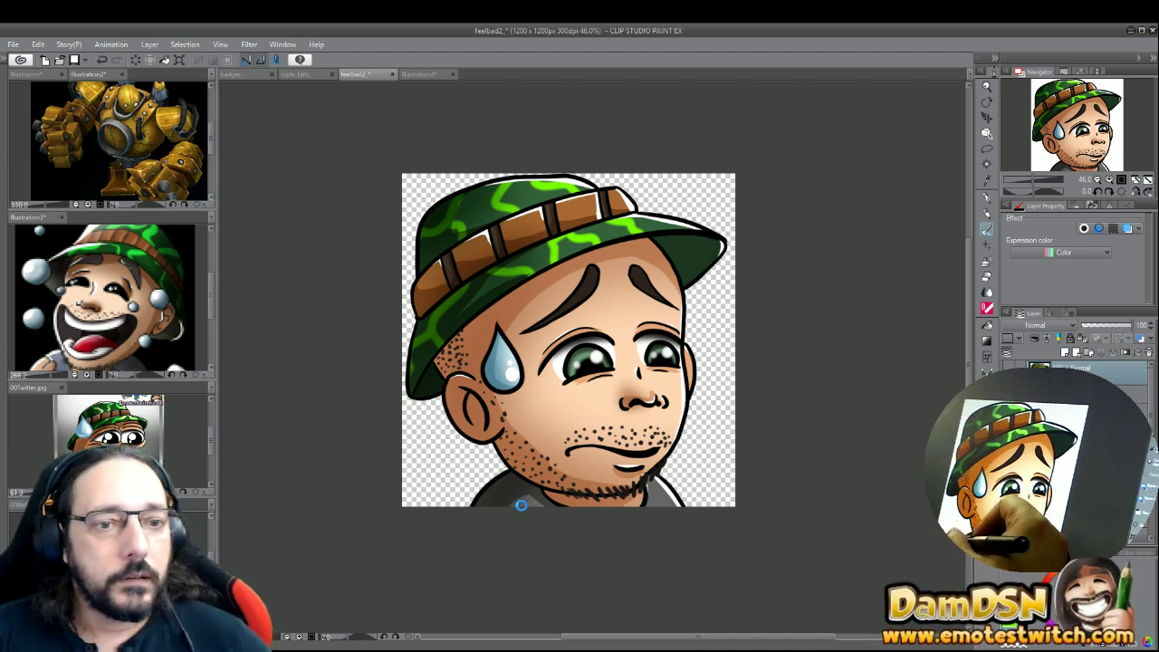
{"action": "key", "text": "ctrl+s"}
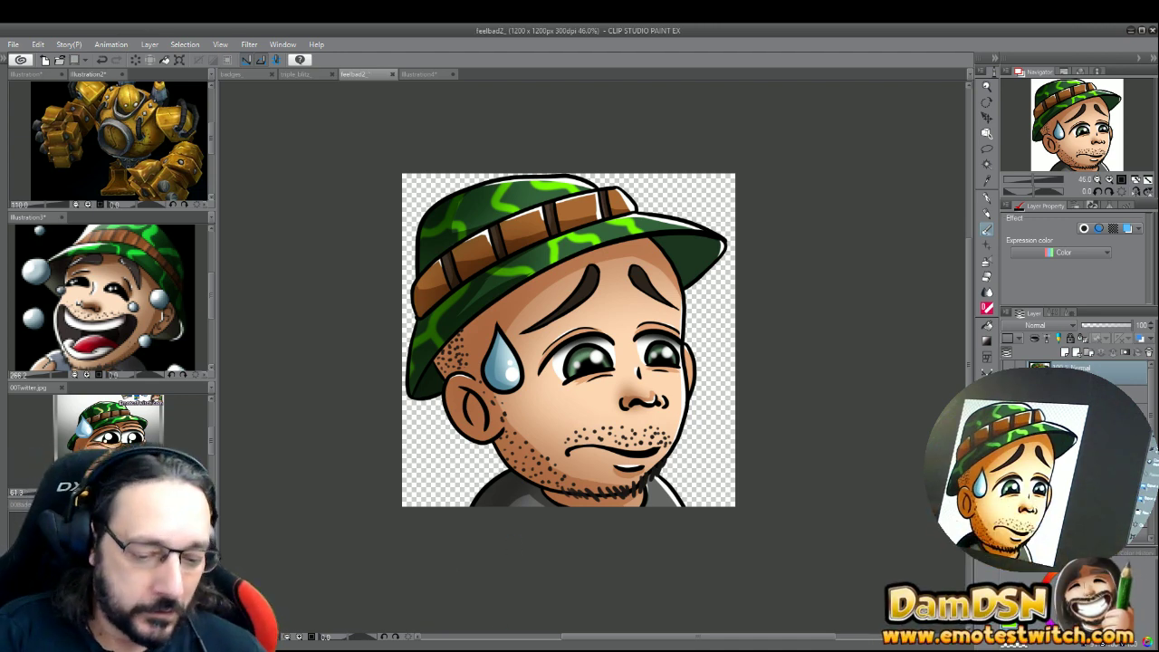
{"action": "key", "text": "ctrl+Tab"}
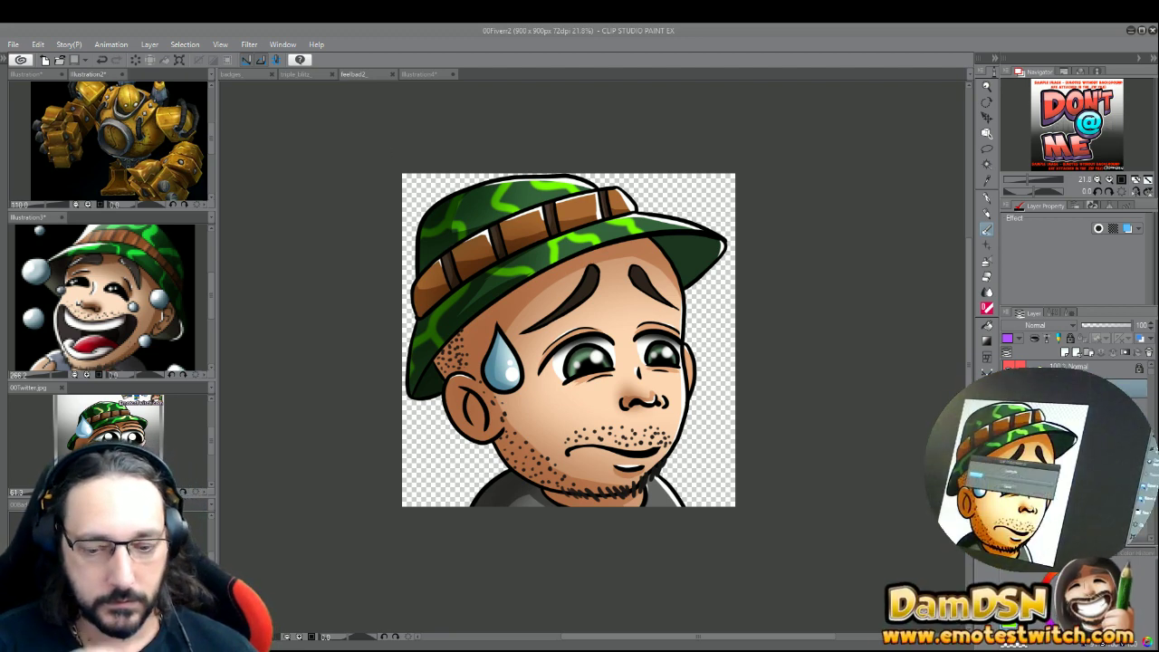
{"action": "key", "text": "ctrl+Tab"}
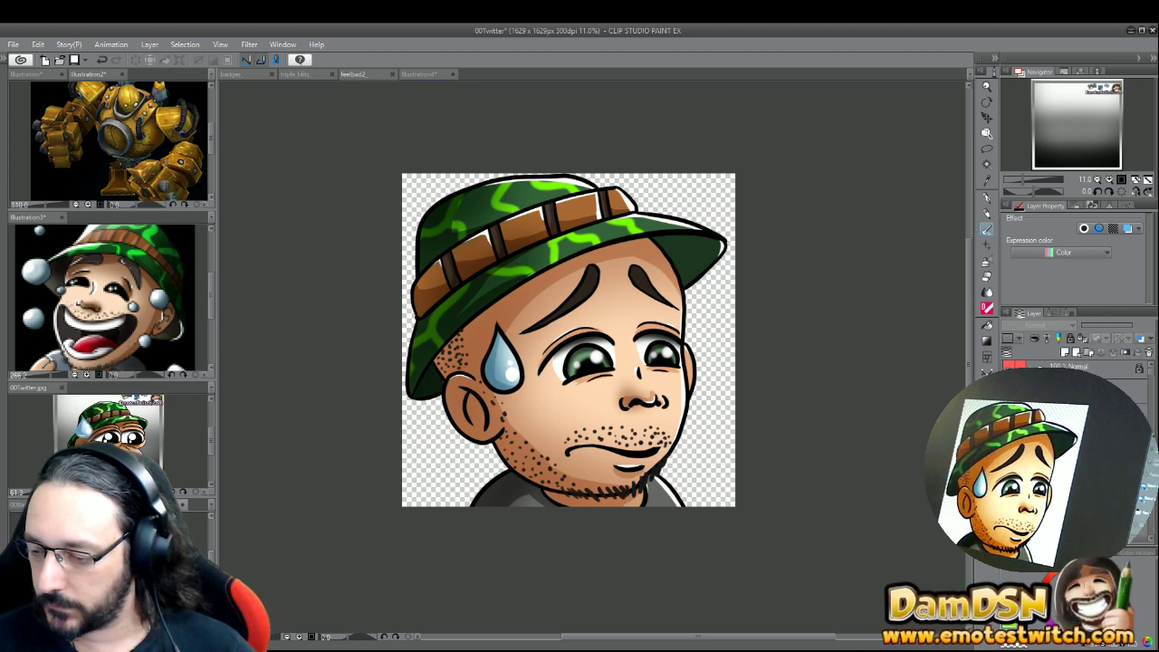
{"action": "key", "text": "ctrl+Tab"}
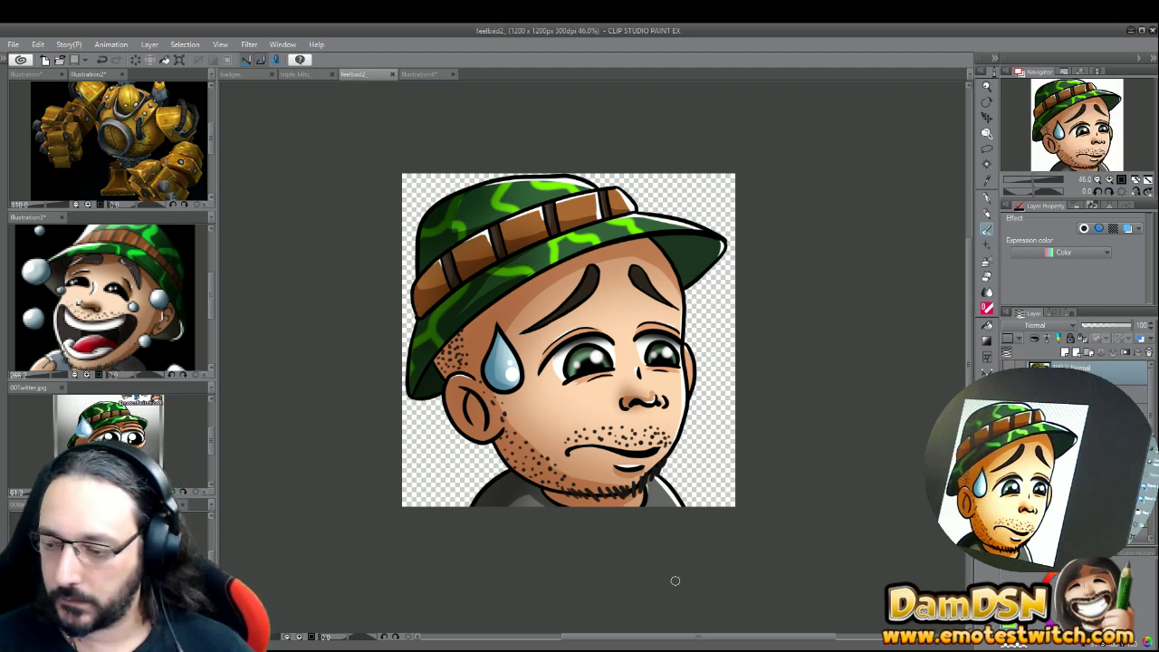
- Visit the 00Twitter presentation document, return to the feelbad2_ emote and save it
{"action": "key", "text": "ctrl+shift+Tab"}
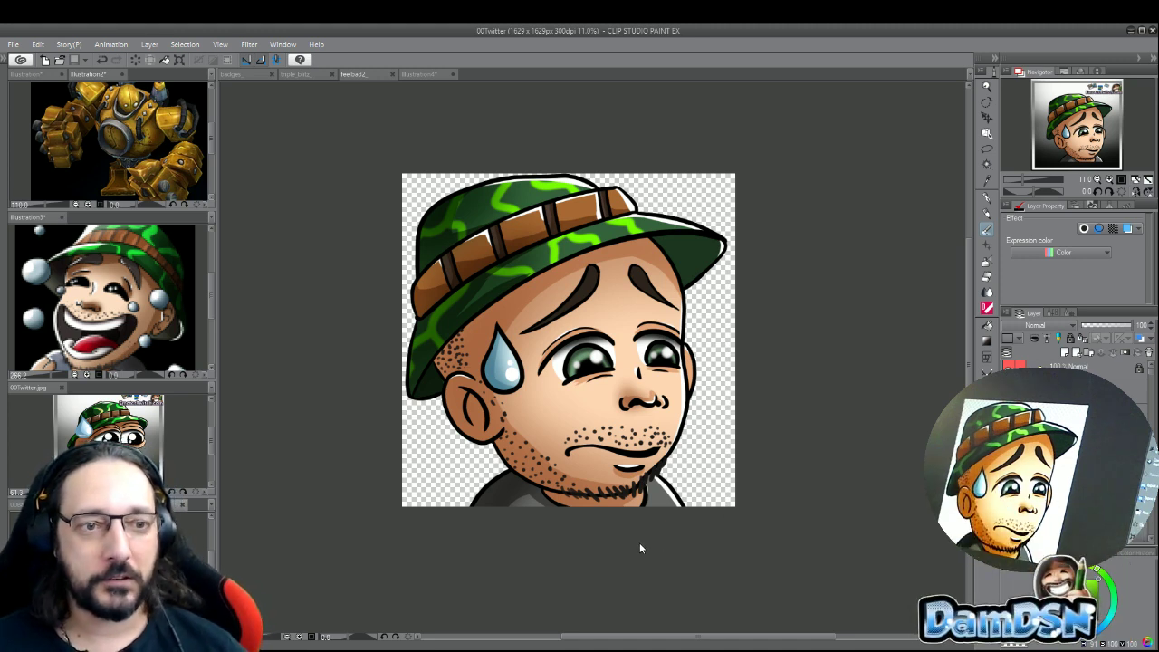
{"action": "left_click", "coordinate": [459, 374]}
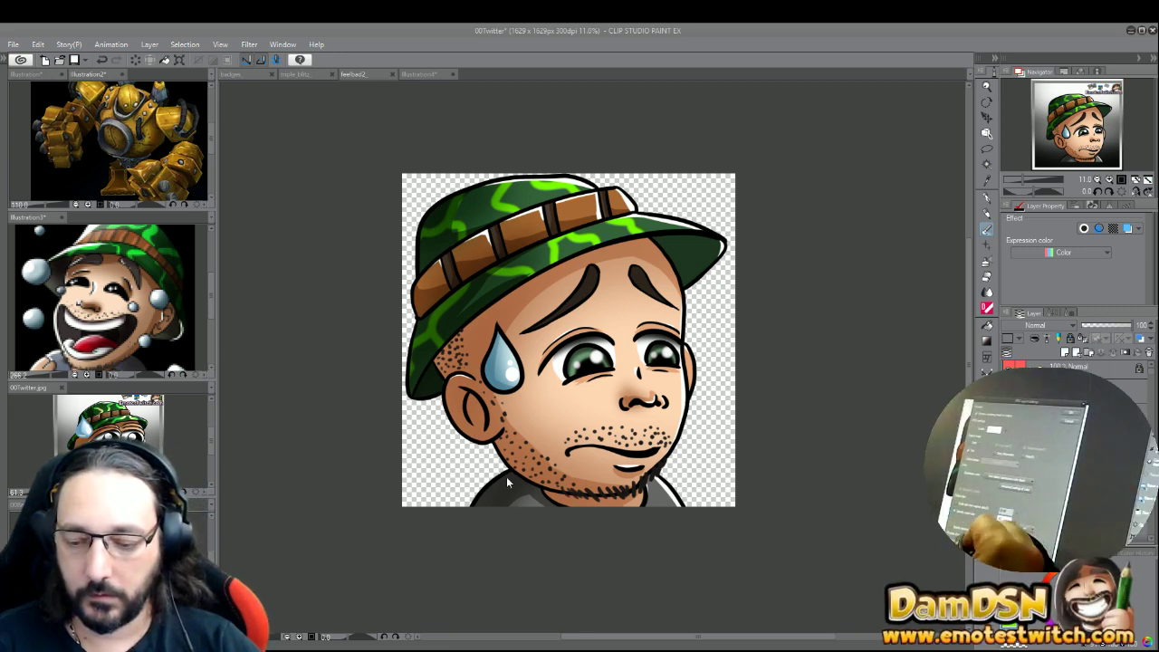
{"action": "key", "text": "ctrl+Tab"}
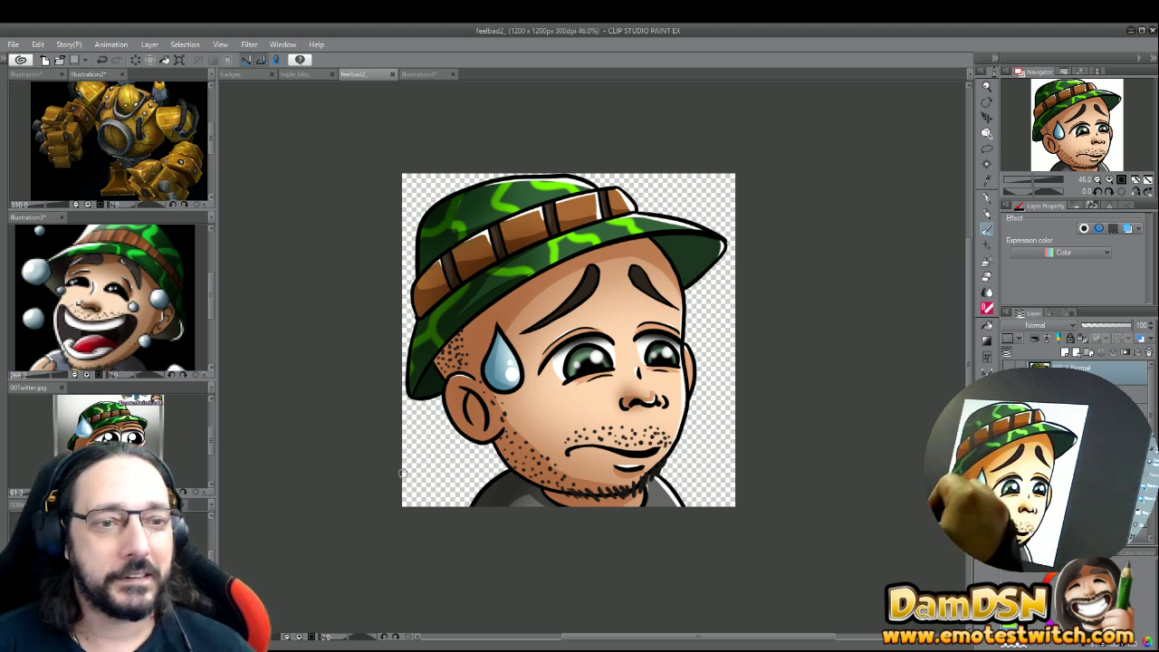
{"action": "left_click", "coordinate": [422, 574]}
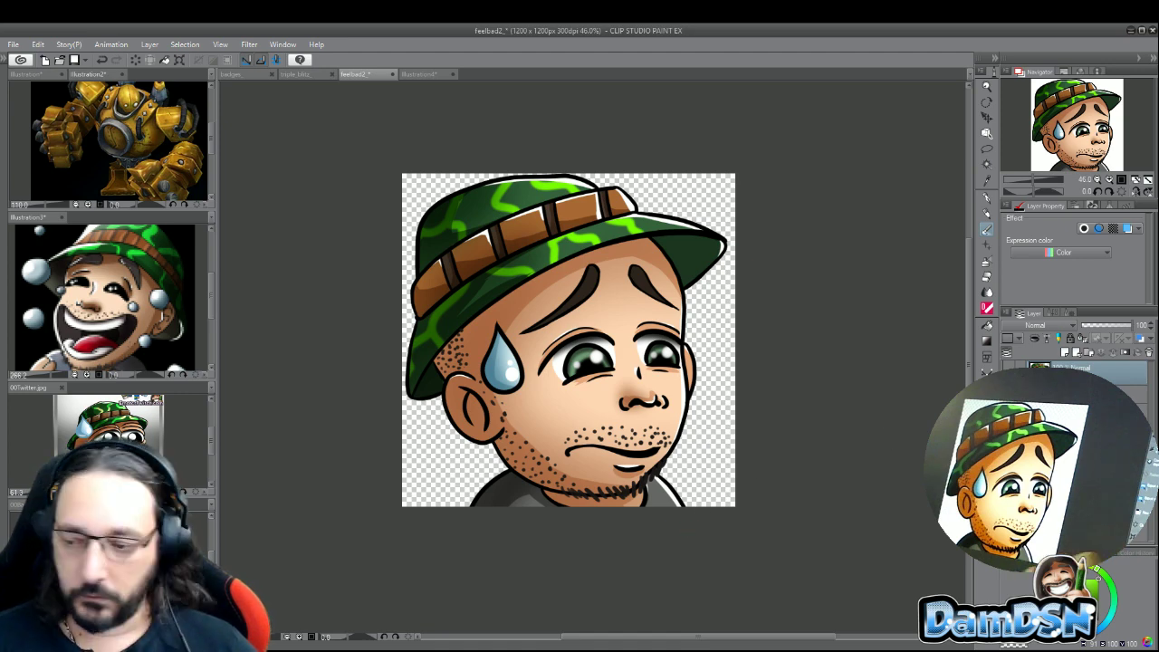
{"action": "key", "text": "ctrl+s"}
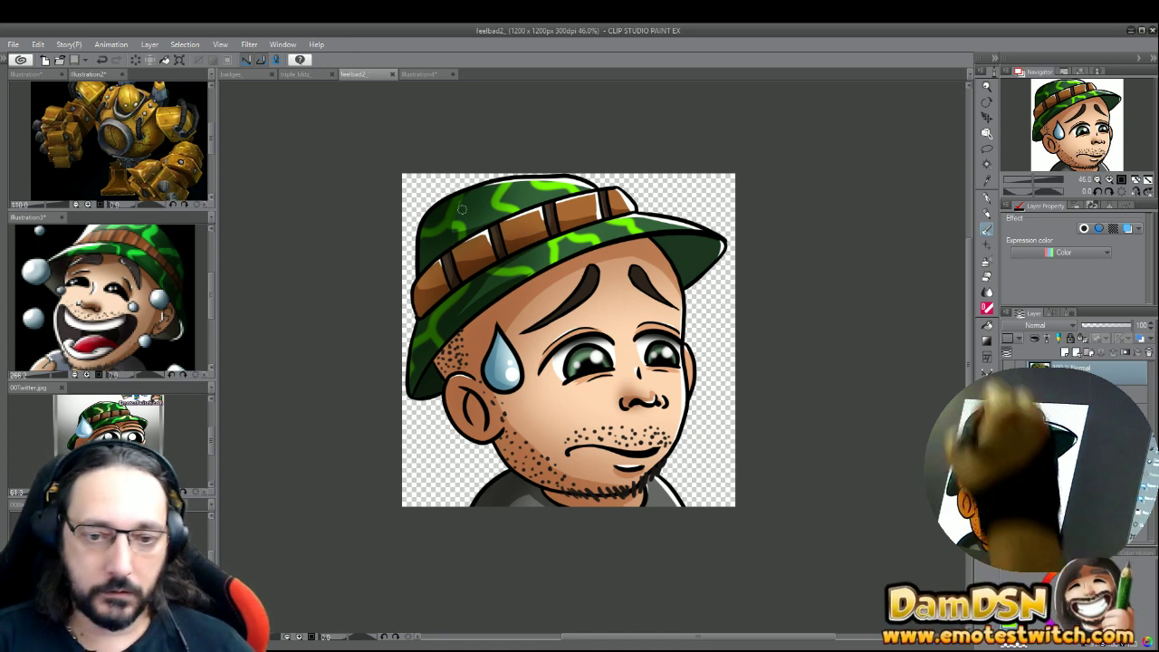
- Close the Illustration4 portrait of the bearded man and switch to the triple_blitz_ canvas
{"action": "left_click", "coordinate": [416, 74]}
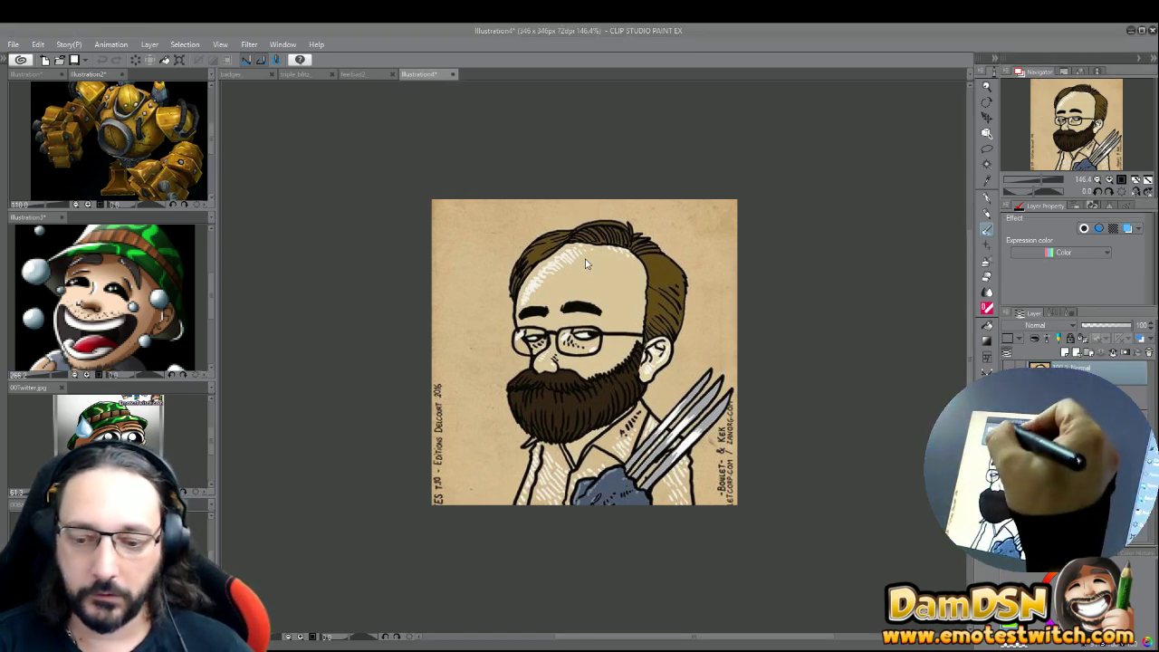
{"action": "key", "text": "ctrl+w"}
{"action": "left_click", "coordinate": [302, 74]}
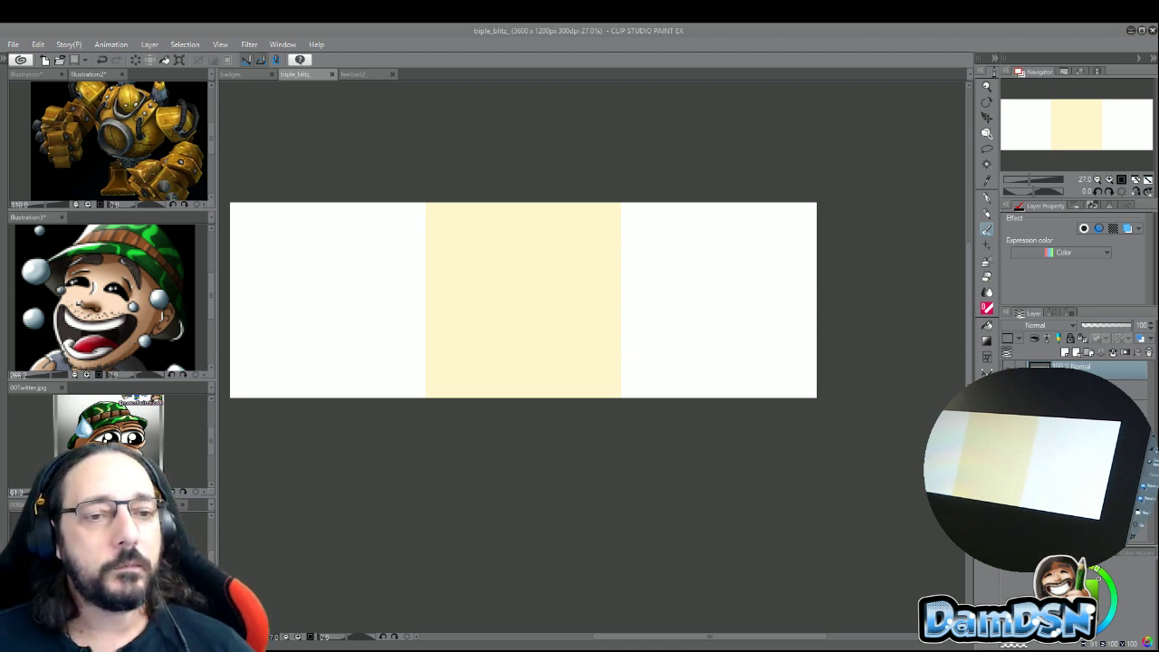
{"action": "left_click", "coordinate": [522, 500]}
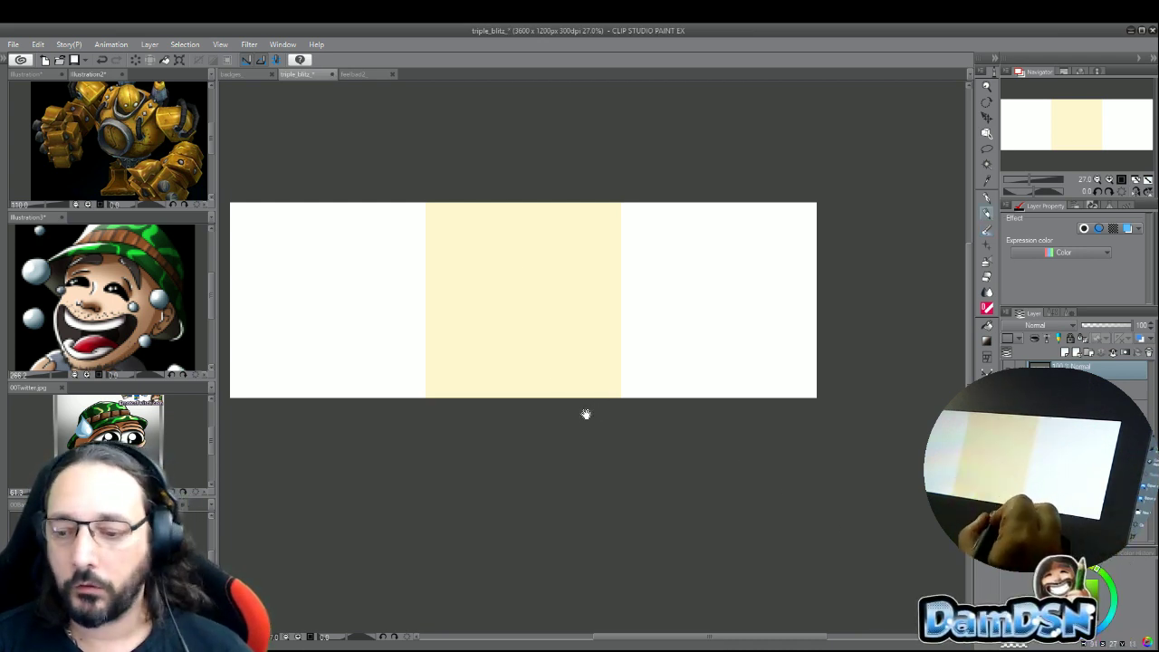
{"action": "left_click_drag", "start_coordinate": [523, 396], "coordinate": [525, 552]}
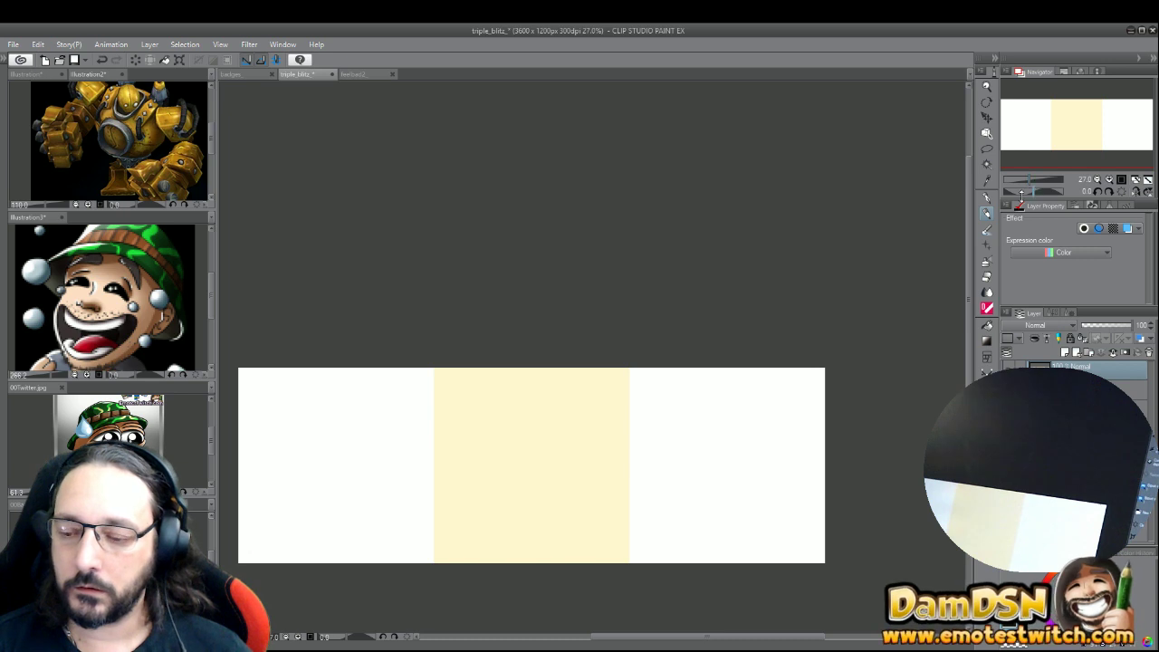
{"action": "key", "text": "ctrl+t"}
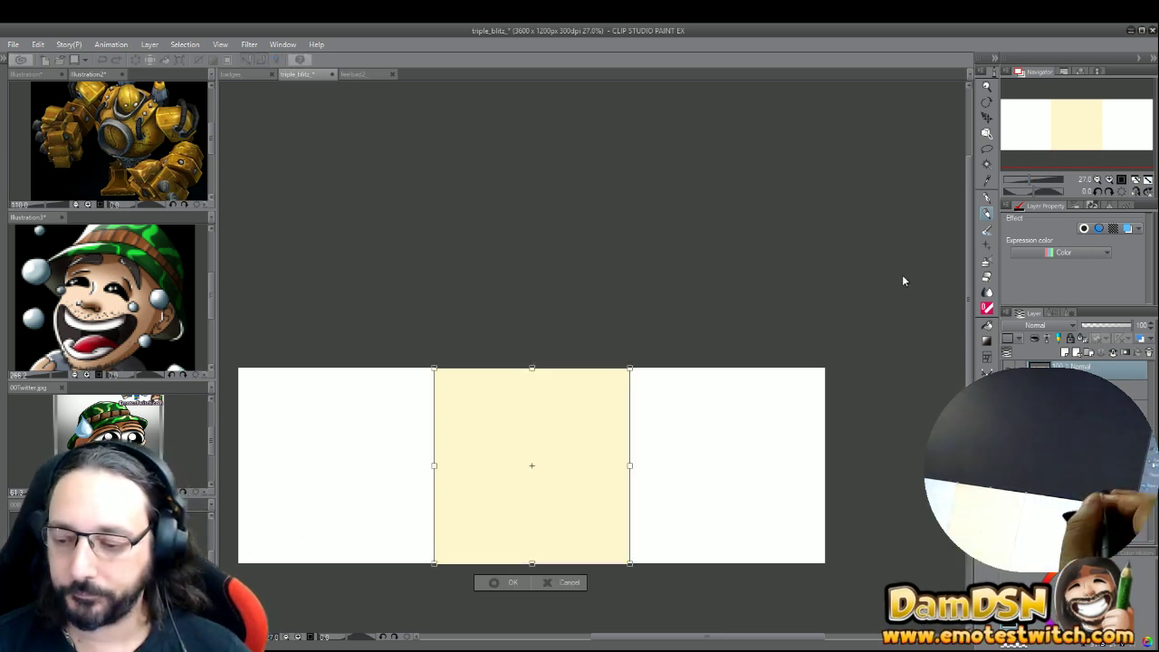
{"action": "left_click", "coordinate": [568, 583]}
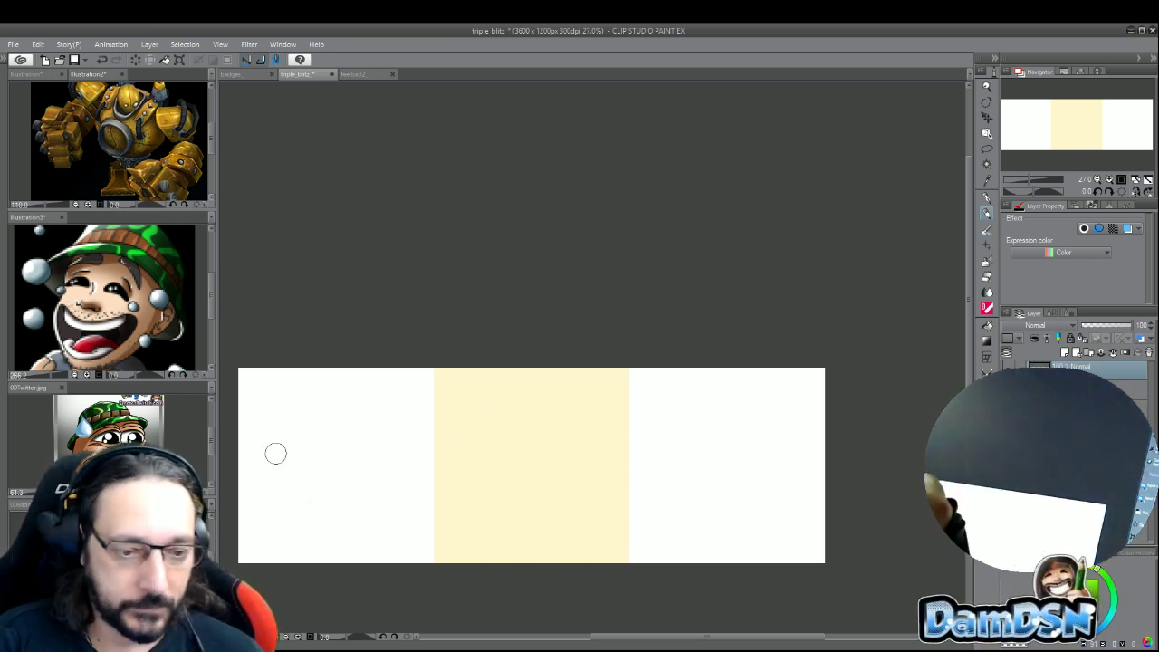
- Sketch rough shoulder and upper-body curves for the robot in the first white section of the canvas
{"action": "left_click_drag", "start_coordinate": [276, 448], "coordinate": [252, 503]}
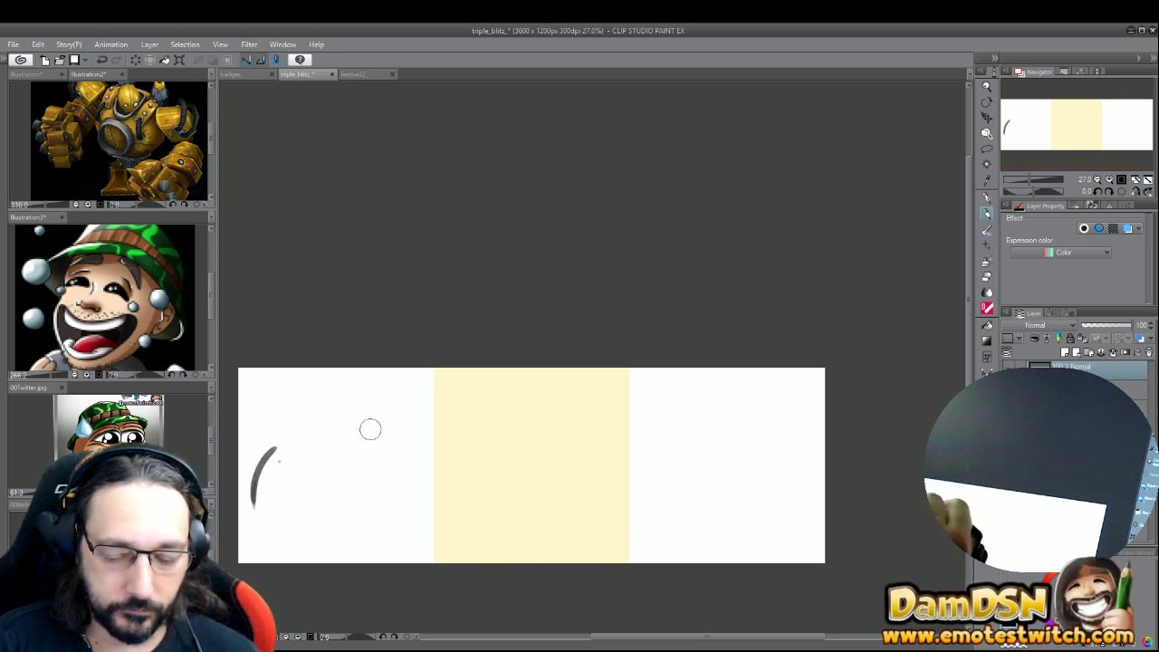
{"action": "mouse_move", "coordinate": [304, 432]}
{"action": "left_mouse_down"}
{"action": "mouse_move", "coordinate": [388, 413]}
{"action": "mouse_move", "coordinate": [415, 442]}
{"action": "mouse_move", "coordinate": [430, 504]}
{"action": "left_mouse_up"}
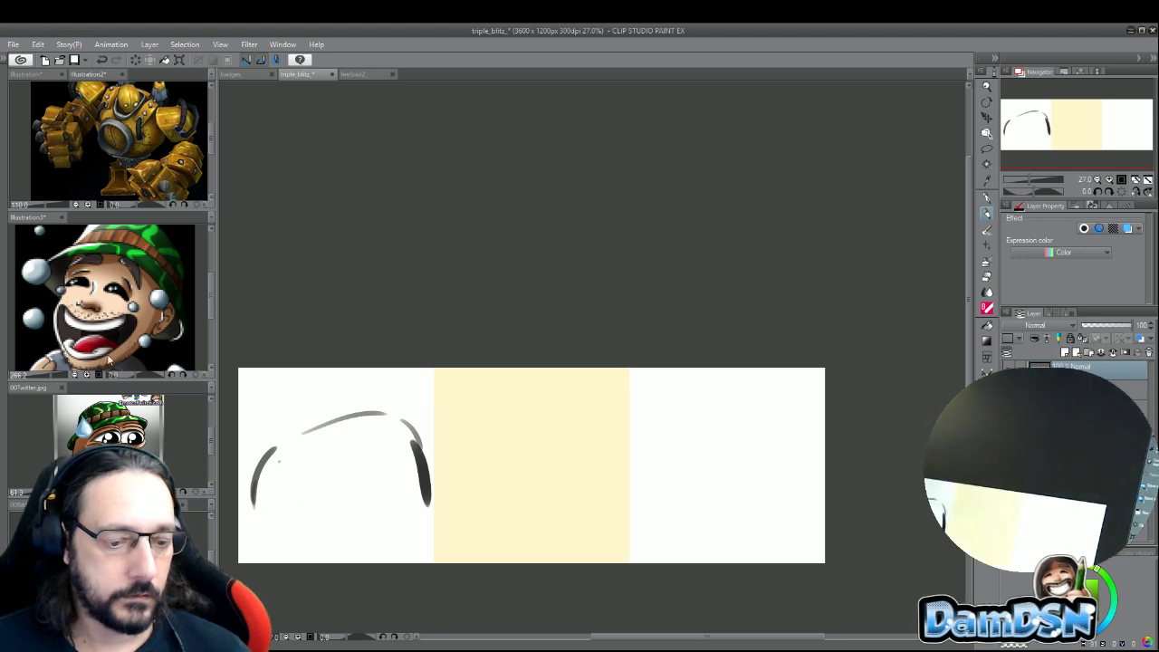
- Set up the Blitzcrank grab image and the golden robot as close-up references, closing the laughing bucket-hat emote Illustration3
{"action": "left_click", "coordinate": [109, 290]}
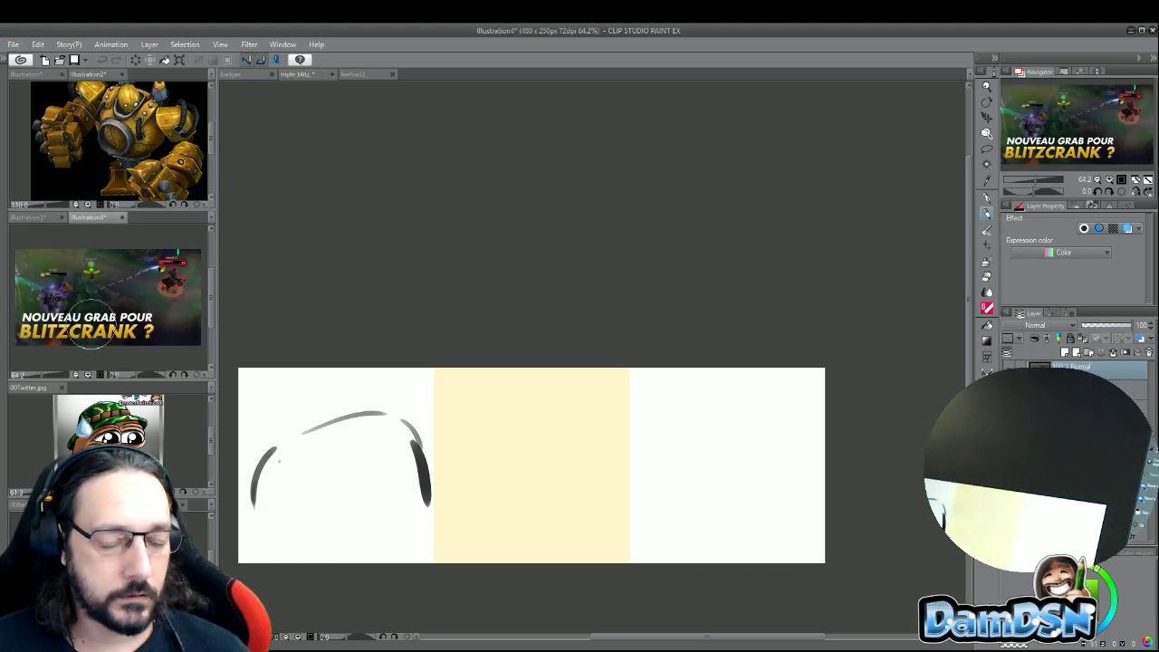
{"action": "scroll", "coordinate": [127, 272], "scroll_direction": "up", "scroll_amount": 2}
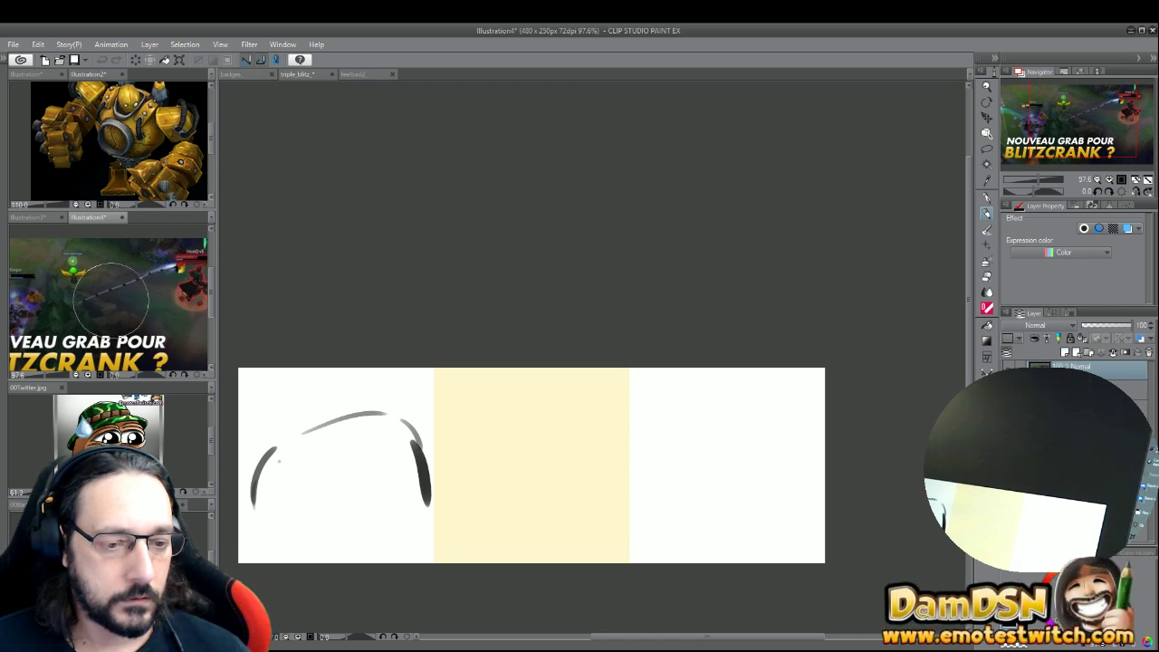
{"action": "left_click", "coordinate": [39, 218]}
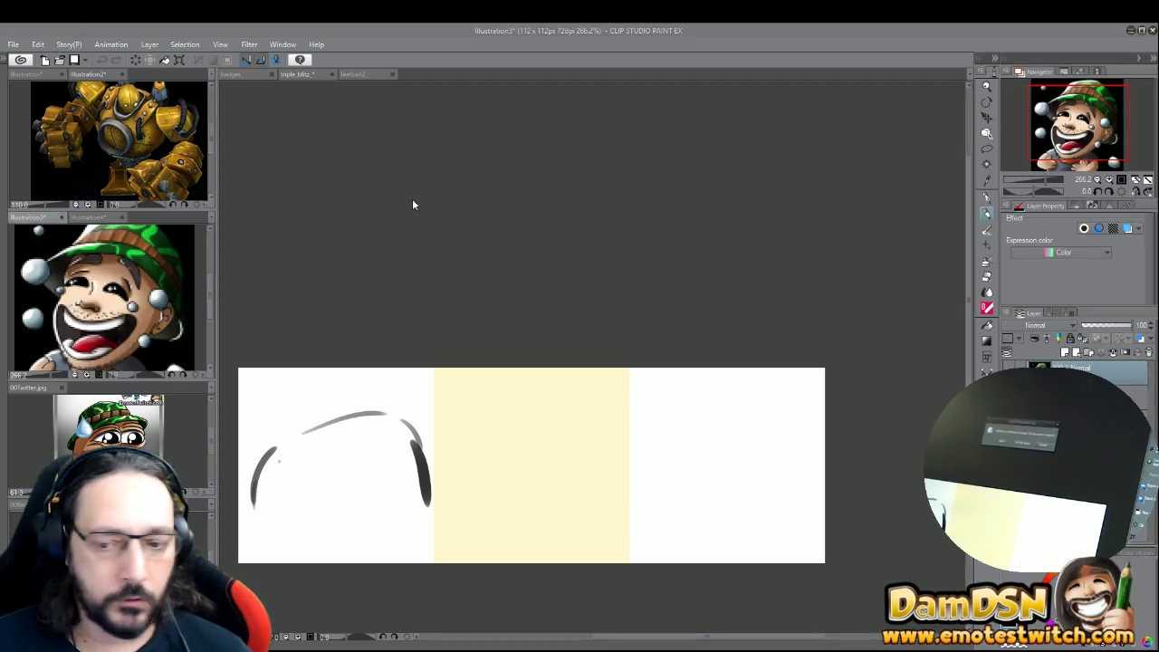
{"action": "left_click", "coordinate": [62, 218]}
{"action": "left_click", "coordinate": [38, 76]}
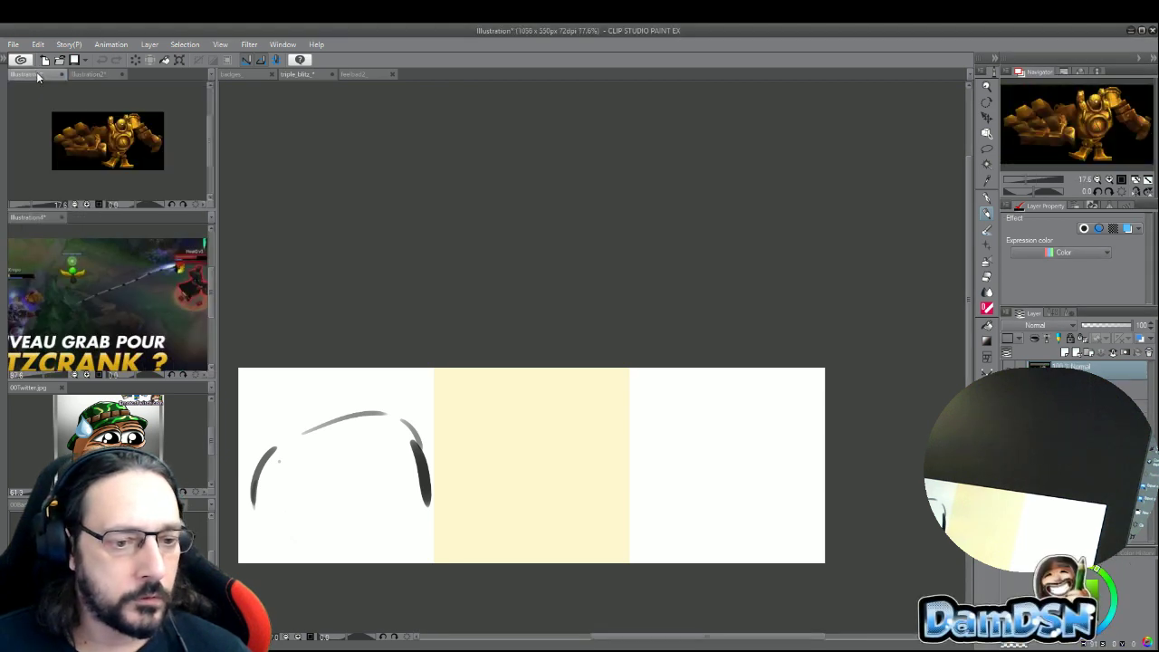
{"action": "scroll", "coordinate": [100, 110], "scroll_direction": "up", "scroll_amount": 4}
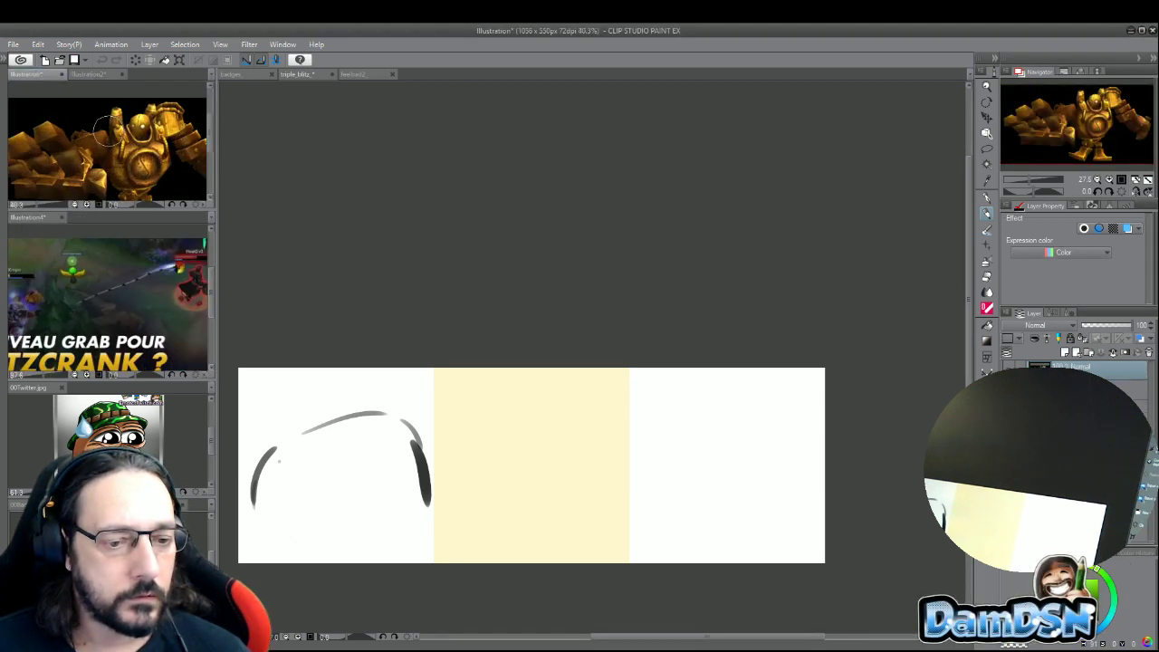
{"action": "scroll", "coordinate": [119, 141], "scroll_direction": "up", "scroll_amount": 2}
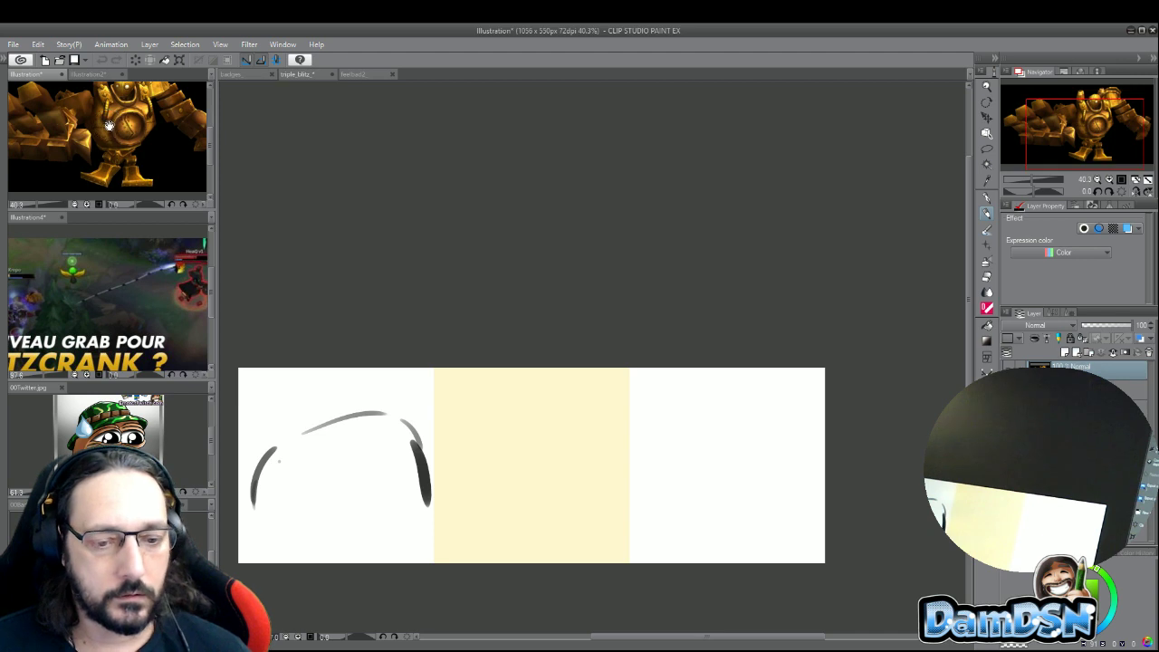
- Sketch the robot's domed head with a wide jaw band and eyes above the shoulder curves
{"action": "left_click", "coordinate": [306, 435]}
{"action": "mouse_move", "coordinate": [286, 437]}
{"action": "left_mouse_down"}
{"action": "mouse_move", "coordinate": [387, 421]}
{"action": "mouse_move", "coordinate": [343, 444]}
{"action": "mouse_move", "coordinate": [382, 415]}
{"action": "mouse_move", "coordinate": [303, 432]}
{"action": "mouse_move", "coordinate": [333, 434]}
{"action": "mouse_move", "coordinate": [383, 413]}
{"action": "left_mouse_up"}
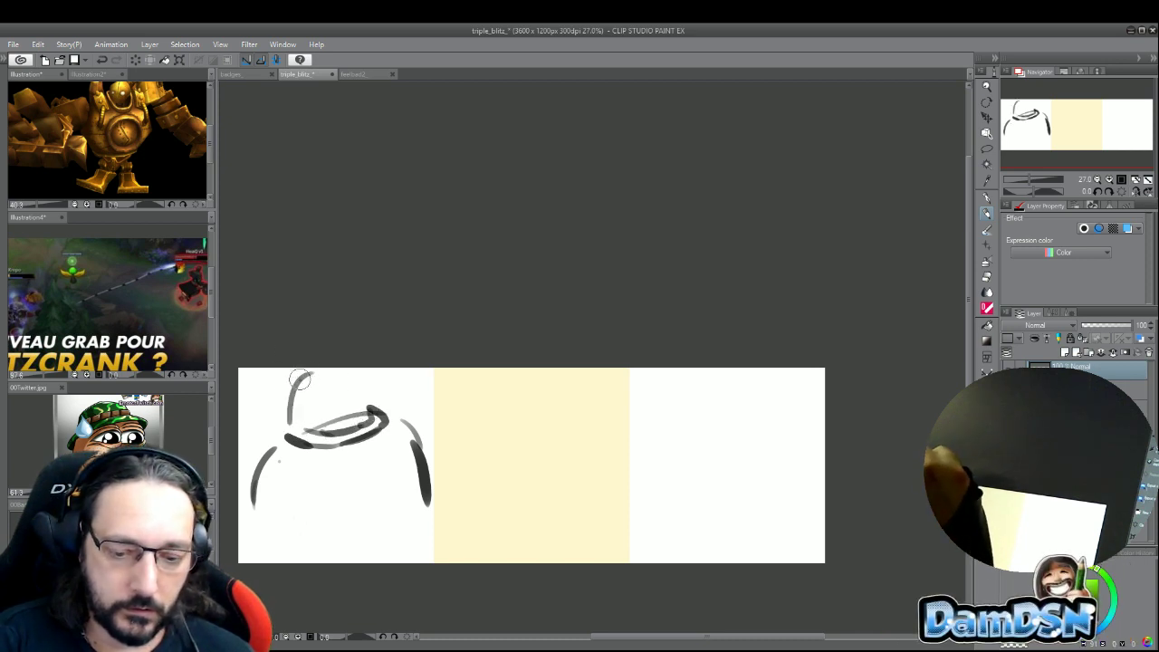
{"action": "mouse_move", "coordinate": [289, 418]}
{"action": "left_mouse_down"}
{"action": "mouse_move", "coordinate": [355, 373]}
{"action": "mouse_move", "coordinate": [364, 392]}
{"action": "mouse_move", "coordinate": [349, 368]}
{"action": "mouse_move", "coordinate": [300, 384]}
{"action": "mouse_move", "coordinate": [286, 426]}
{"action": "mouse_move", "coordinate": [323, 407]}
{"action": "mouse_move", "coordinate": [308, 399]}
{"action": "mouse_move", "coordinate": [337, 404]}
{"action": "mouse_move", "coordinate": [293, 410]}
{"action": "mouse_move", "coordinate": [327, 409]}
{"action": "mouse_move", "coordinate": [313, 418]}
{"action": "left_mouse_up"}
{"action": "key", "text": "ctrl+z"}
{"action": "left_click_drag", "start_coordinate": [366, 385], "coordinate": [364, 416]}
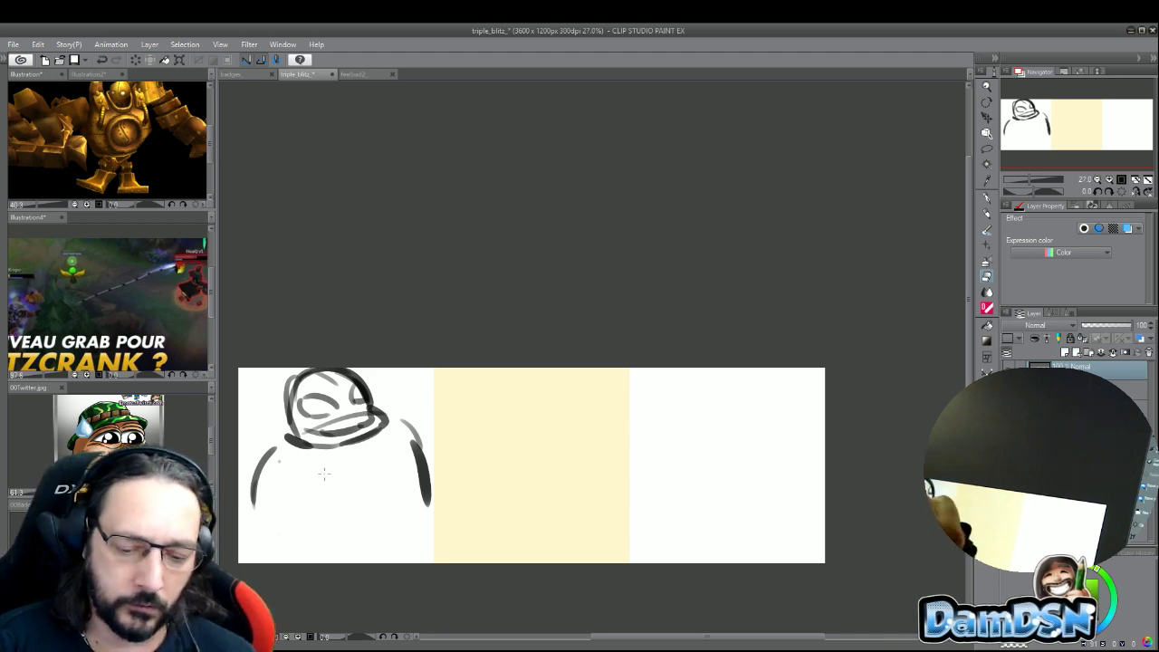
{"action": "key", "text": "p"}
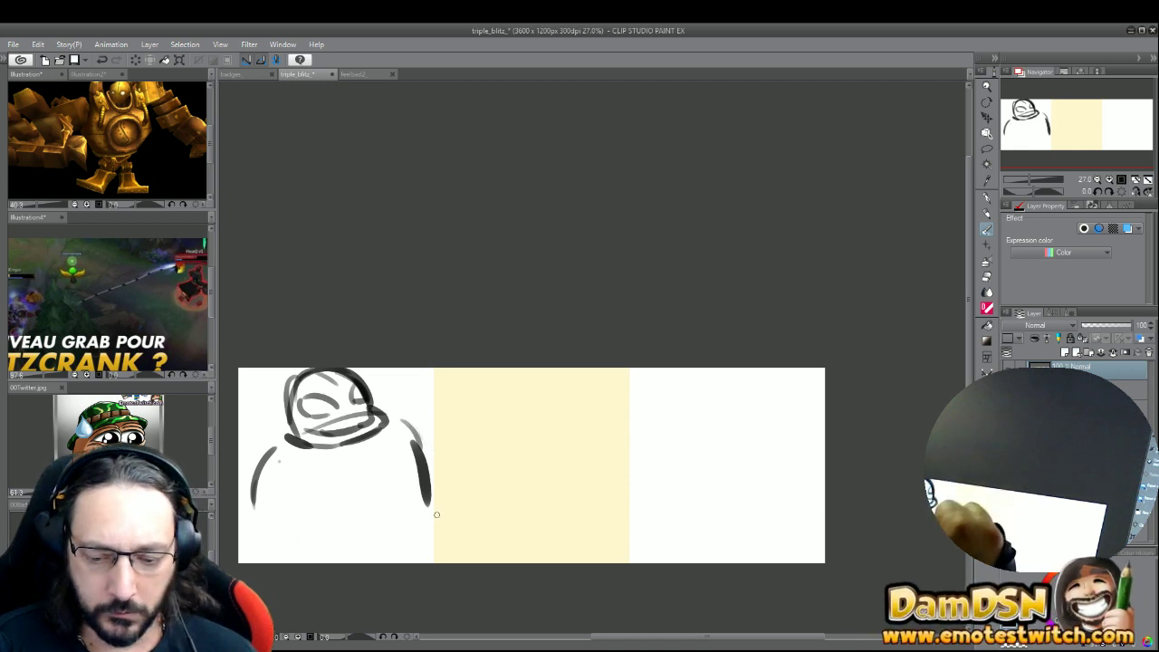
{"action": "left_click_drag", "start_coordinate": [421, 439], "coordinate": [437, 496]}
{"action": "key", "text": "ctrl+z"}
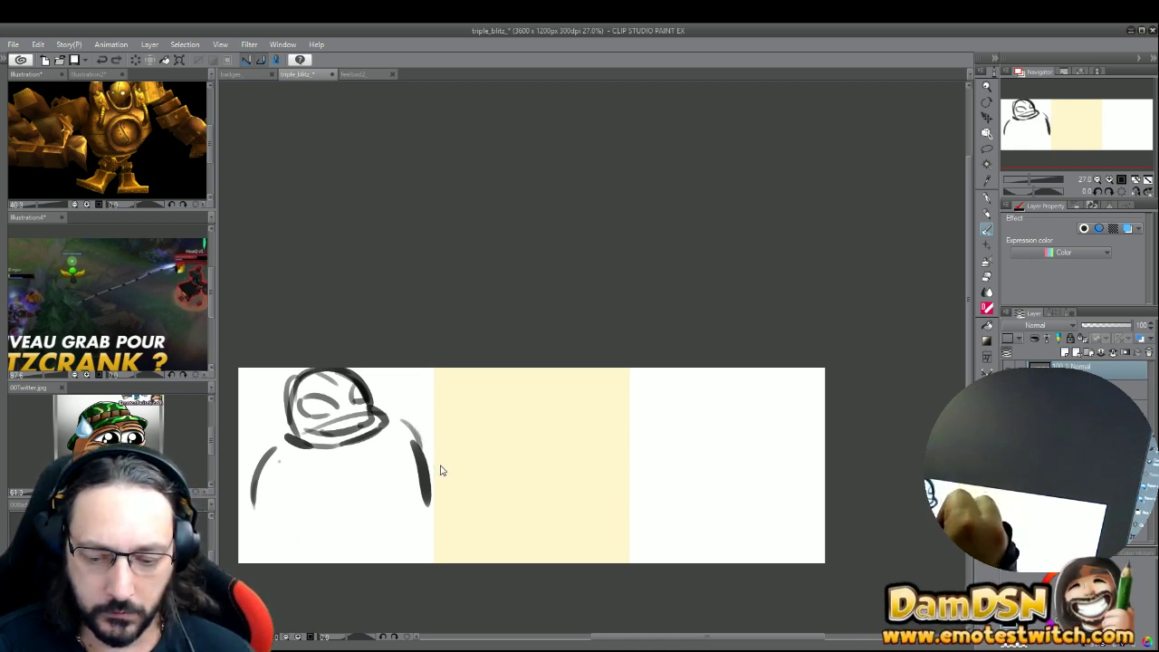
- Sketch rounded shoulder plates on both sides of the robot's head with broad rough strokes
{"action": "left_click", "coordinate": [988, 214]}
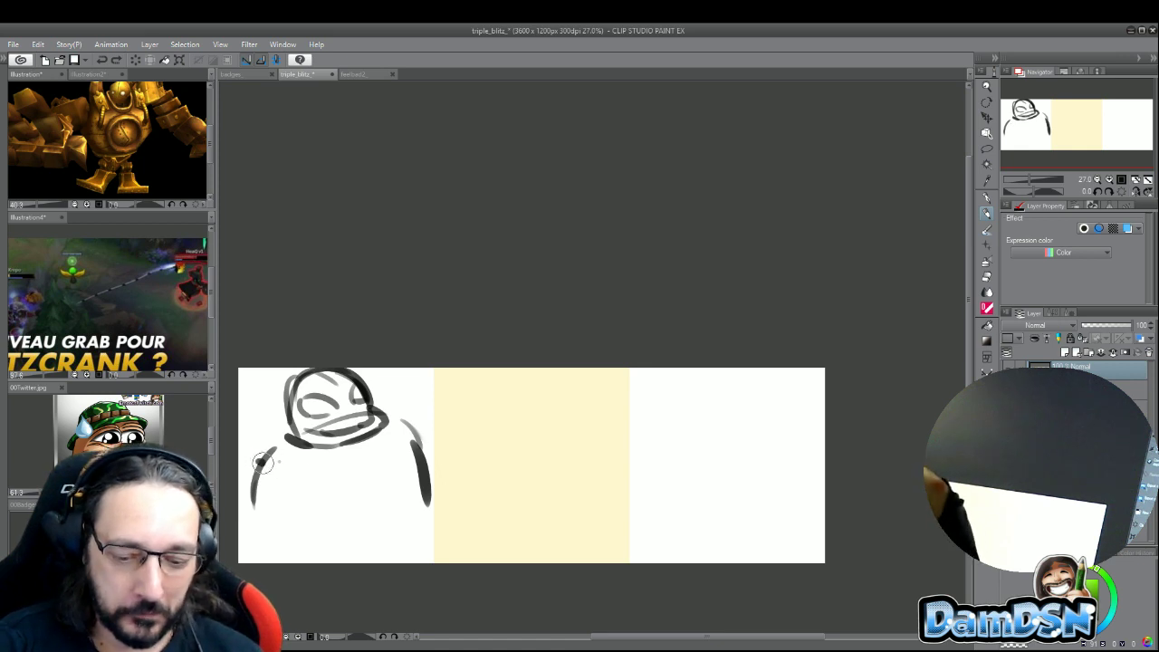
{"action": "mouse_move", "coordinate": [259, 462]}
{"action": "left_mouse_down"}
{"action": "mouse_move", "coordinate": [284, 487]}
{"action": "mouse_move", "coordinate": [313, 465]}
{"action": "mouse_move", "coordinate": [290, 436]}
{"action": "mouse_move", "coordinate": [264, 450]}
{"action": "mouse_move", "coordinate": [276, 440]}
{"action": "mouse_move", "coordinate": [260, 485]}
{"action": "left_mouse_up"}
{"action": "mouse_move", "coordinate": [386, 421]}
{"action": "left_mouse_down"}
{"action": "mouse_move", "coordinate": [400, 442]}
{"action": "mouse_move", "coordinate": [419, 444]}
{"action": "mouse_move", "coordinate": [411, 409]}
{"action": "mouse_move", "coordinate": [420, 467]}
{"action": "left_mouse_up"}
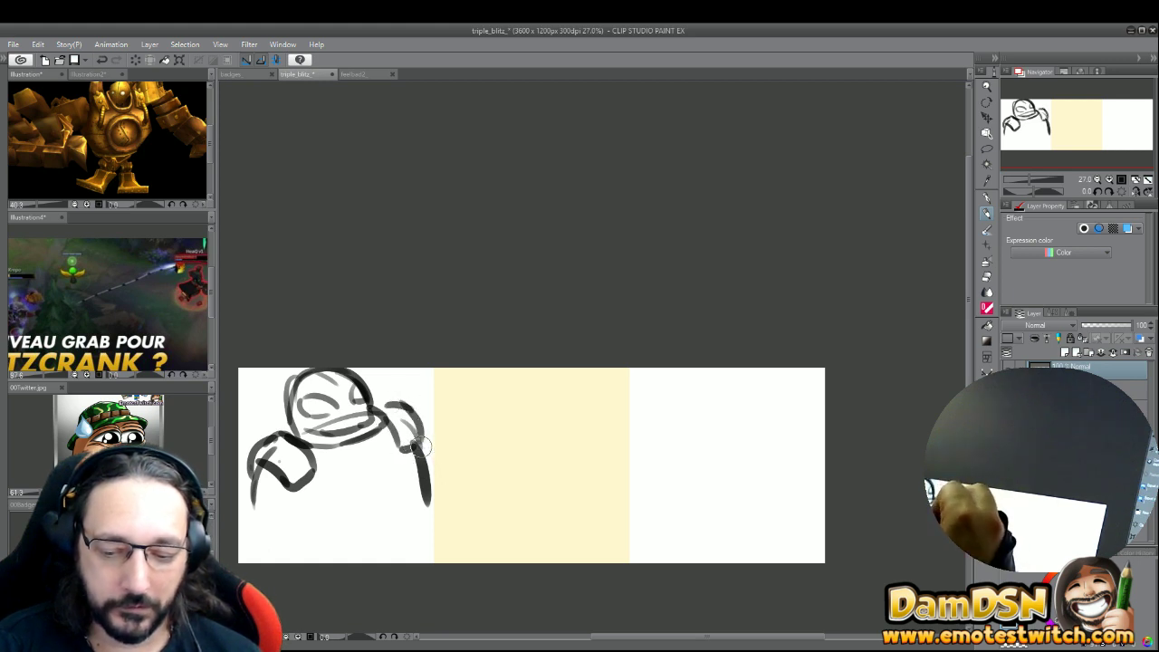
- Scale the robot sketch down slightly to leave room beside its outstretched arm in the first section
{"action": "key", "text": "ctrl+t"}
{"action": "left_click_drag", "start_coordinate": [441, 427], "coordinate": [399, 429]}
{"action": "key", "text": "Return"}
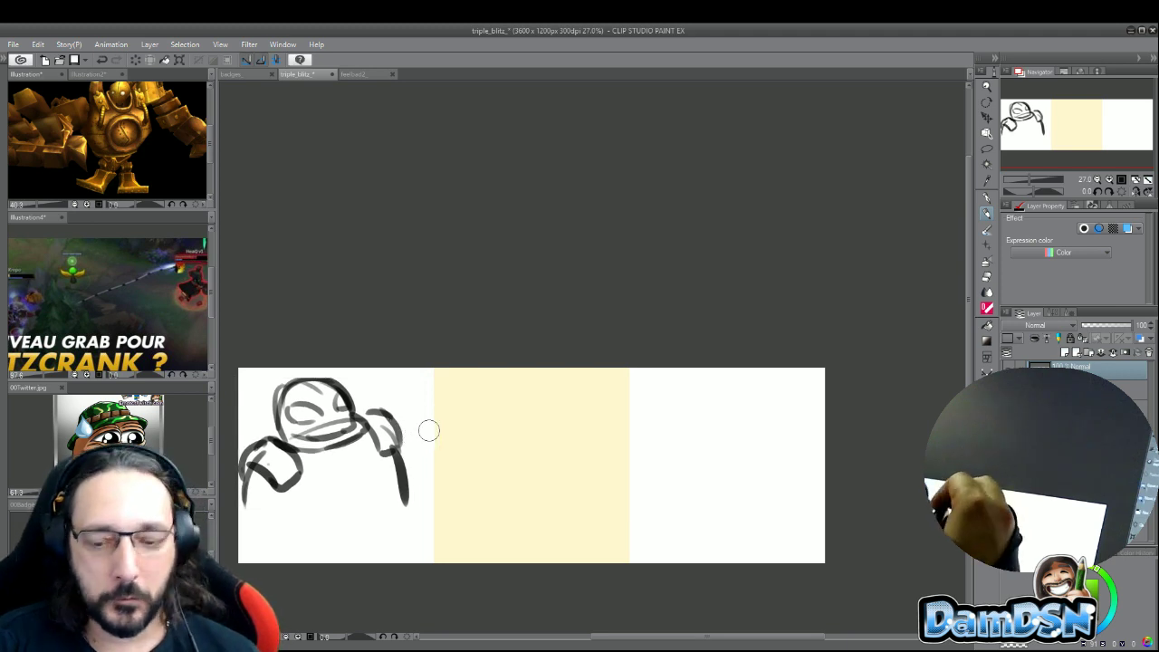
- Sketch a banded cuff beside the shoulder nearest the cream section and a round dial with an inner ring on the torso
{"action": "mouse_move", "coordinate": [390, 415]}
{"action": "left_mouse_down"}
{"action": "mouse_move", "coordinate": [416, 429]}
{"action": "mouse_move", "coordinate": [416, 452]}
{"action": "mouse_move", "coordinate": [408, 420]}
{"action": "mouse_move", "coordinate": [415, 475]}
{"action": "left_mouse_up"}
{"action": "mouse_move", "coordinate": [396, 415]}
{"action": "left_mouse_down"}
{"action": "mouse_move", "coordinate": [430, 436]}
{"action": "mouse_move", "coordinate": [428, 423]}
{"action": "mouse_move", "coordinate": [431, 446]}
{"action": "mouse_move", "coordinate": [429, 424]}
{"action": "mouse_move", "coordinate": [433, 482]}
{"action": "left_mouse_up"}
{"action": "mouse_move", "coordinate": [423, 430]}
{"action": "left_mouse_down"}
{"action": "mouse_move", "coordinate": [430, 494]}
{"action": "mouse_move", "coordinate": [419, 483]}
{"action": "mouse_move", "coordinate": [429, 484]}
{"action": "left_mouse_up"}
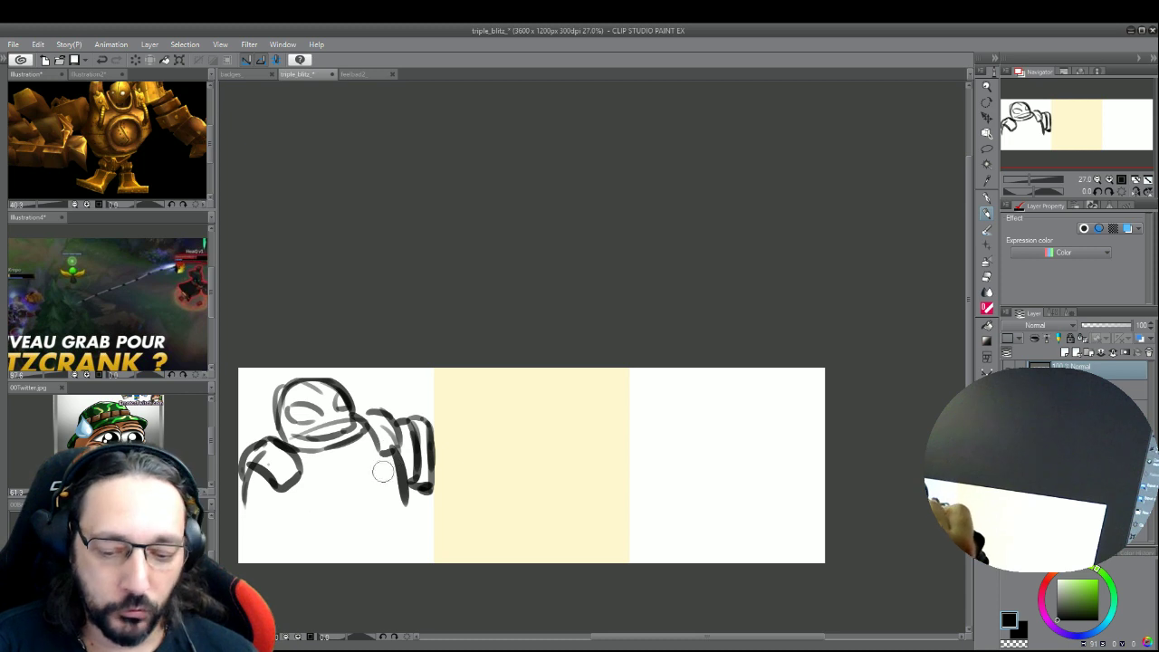
{"action": "mouse_move", "coordinate": [390, 463]}
{"action": "left_mouse_down"}
{"action": "mouse_move", "coordinate": [359, 469]}
{"action": "mouse_move", "coordinate": [326, 519]}
{"action": "mouse_move", "coordinate": [391, 530]}
{"action": "mouse_move", "coordinate": [381, 470]}
{"action": "mouse_move", "coordinate": [341, 514]}
{"action": "mouse_move", "coordinate": [356, 532]}
{"action": "mouse_move", "coordinate": [384, 518]}
{"action": "mouse_move", "coordinate": [386, 483]}
{"action": "mouse_move", "coordinate": [361, 490]}
{"action": "mouse_move", "coordinate": [379, 524]}
{"action": "left_mouse_up"}
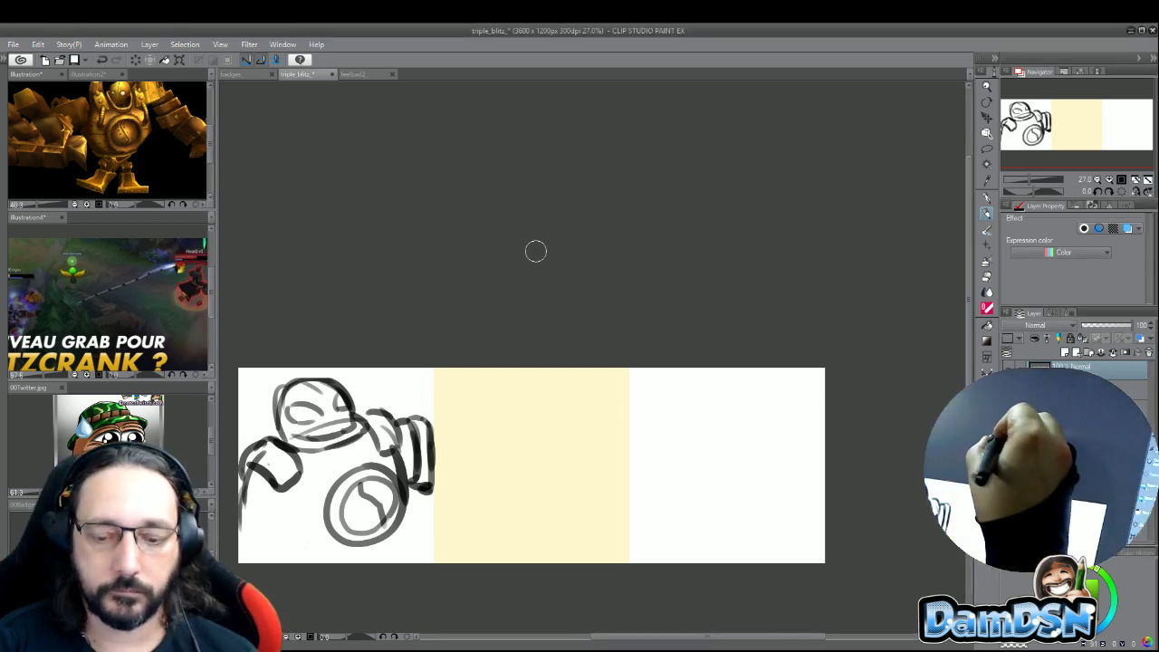
- Sketch a horizontal chain of four rectangular links from the cuff across the cream section into the last white section
{"action": "mouse_move", "coordinate": [441, 442]}
{"action": "left_mouse_down"}
{"action": "mouse_move", "coordinate": [476, 461]}
{"action": "mouse_move", "coordinate": [469, 450]}
{"action": "mouse_move", "coordinate": [466, 465]}
{"action": "mouse_move", "coordinate": [428, 467]}
{"action": "mouse_move", "coordinate": [464, 467]}
{"action": "mouse_move", "coordinate": [486, 442]}
{"action": "mouse_move", "coordinate": [475, 440]}
{"action": "mouse_move", "coordinate": [472, 457]}
{"action": "mouse_move", "coordinate": [481, 444]}
{"action": "mouse_move", "coordinate": [494, 466]}
{"action": "mouse_move", "coordinate": [511, 438]}
{"action": "mouse_move", "coordinate": [530, 442]}
{"action": "mouse_move", "coordinate": [517, 464]}
{"action": "mouse_move", "coordinate": [488, 466]}
{"action": "mouse_move", "coordinate": [519, 463]}
{"action": "mouse_move", "coordinate": [505, 467]}
{"action": "mouse_move", "coordinate": [525, 440]}
{"action": "mouse_move", "coordinate": [510, 466]}
{"action": "left_mouse_up"}
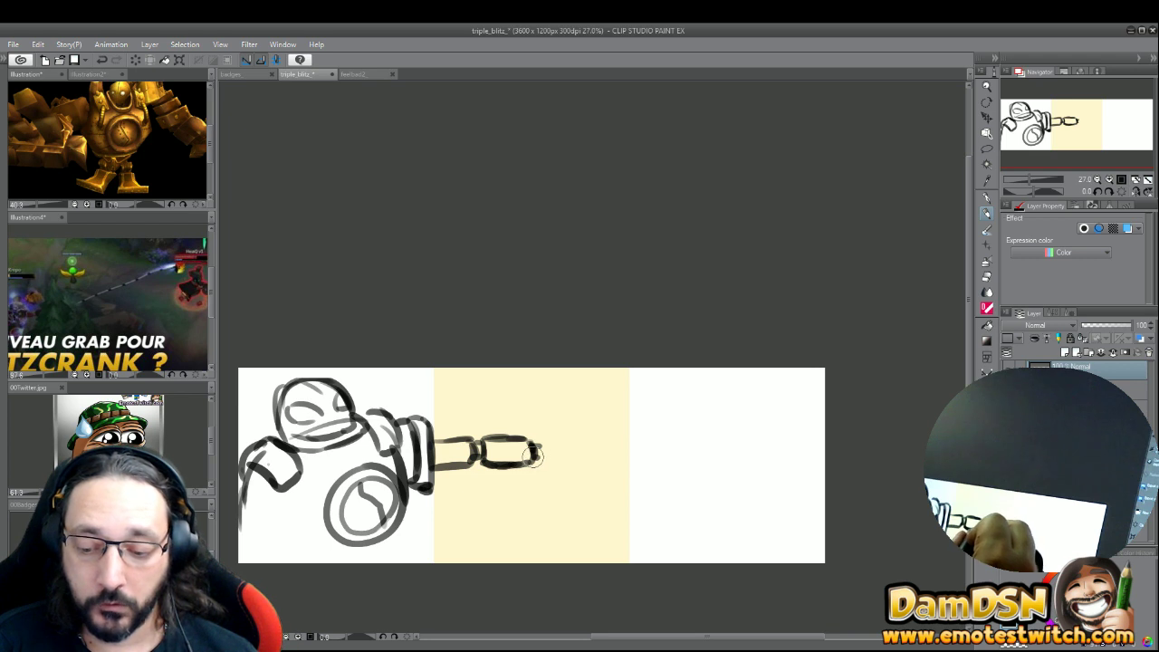
{"action": "left_click_drag", "start_coordinate": [525, 465], "coordinate": [542, 468]}
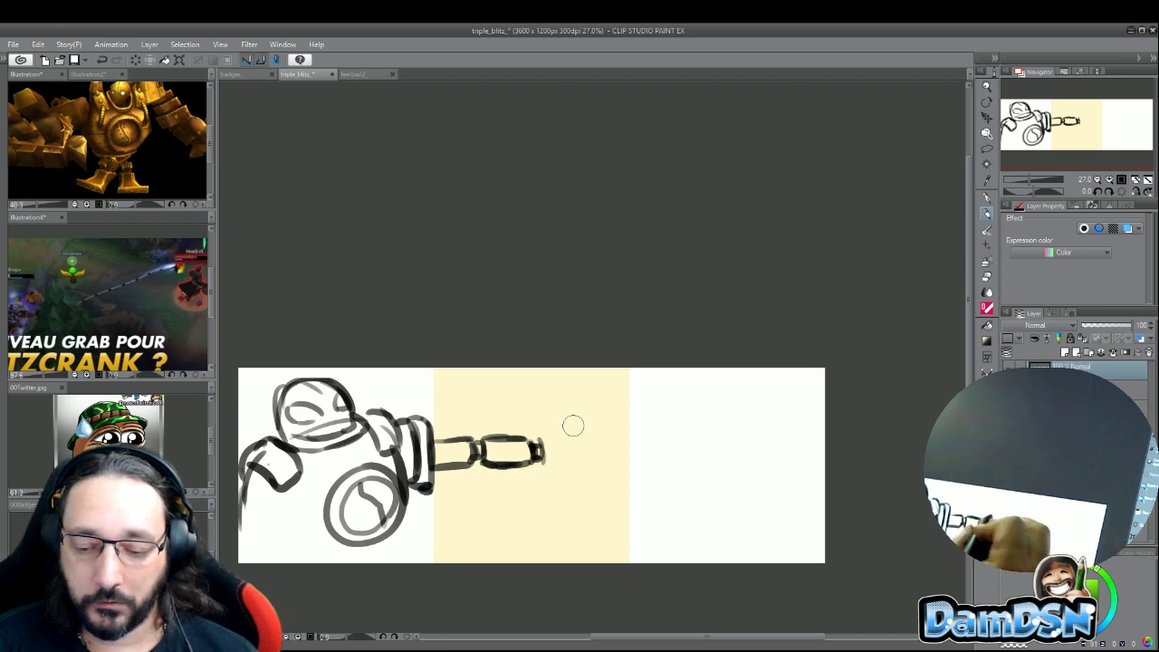
{"action": "left_click_drag", "start_coordinate": [543, 441], "coordinate": [578, 438]}
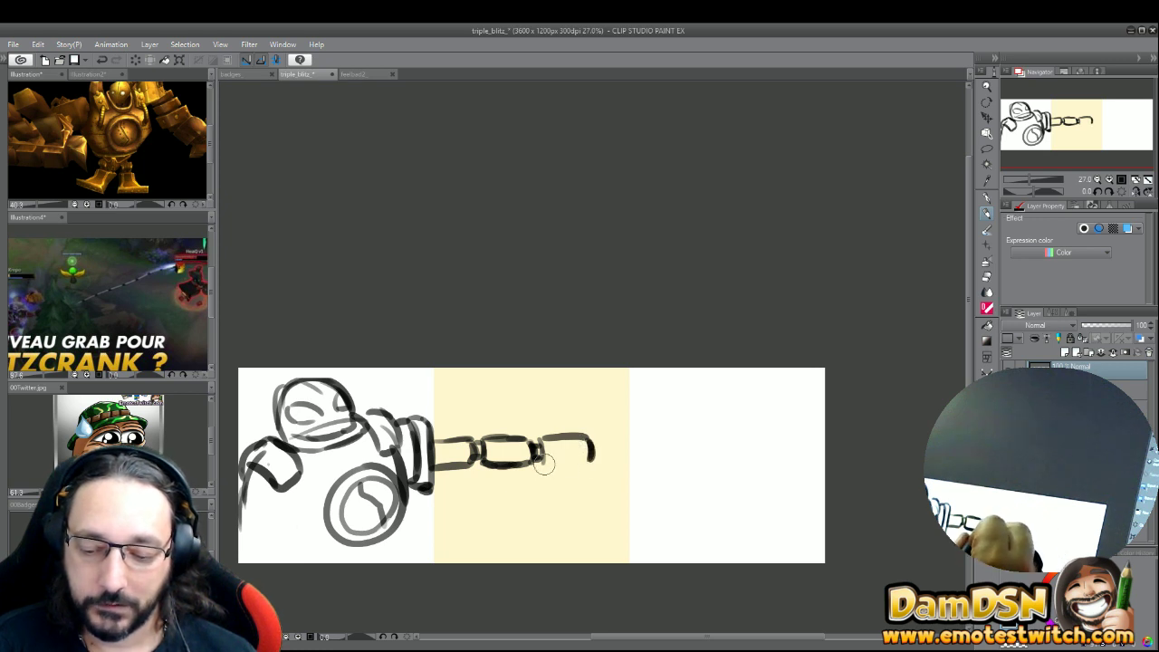
{"action": "mouse_move", "coordinate": [544, 464]}
{"action": "left_mouse_down"}
{"action": "mouse_move", "coordinate": [587, 462]}
{"action": "mouse_move", "coordinate": [563, 465]}
{"action": "mouse_move", "coordinate": [584, 458]}
{"action": "mouse_move", "coordinate": [534, 435]}
{"action": "mouse_move", "coordinate": [579, 438]}
{"action": "left_mouse_up"}
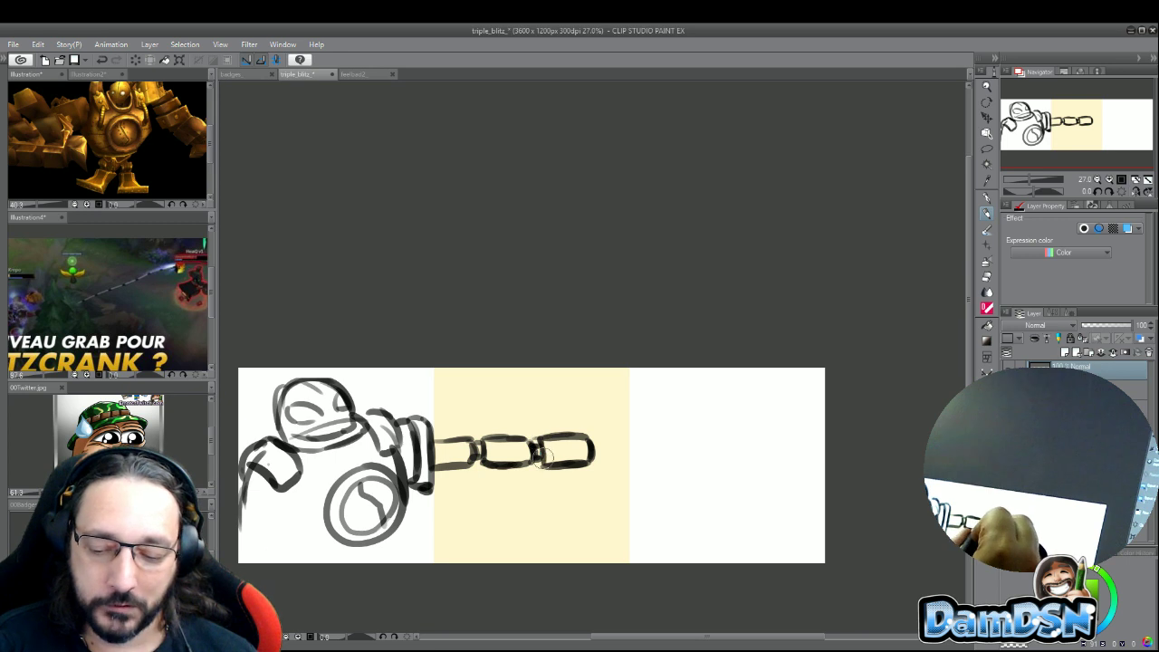
{"action": "mouse_move", "coordinate": [554, 444]}
{"action": "left_mouse_down"}
{"action": "mouse_move", "coordinate": [598, 445]}
{"action": "mouse_move", "coordinate": [598, 459]}
{"action": "mouse_move", "coordinate": [599, 441]}
{"action": "mouse_move", "coordinate": [600, 463]}
{"action": "mouse_move", "coordinate": [634, 463]}
{"action": "mouse_move", "coordinate": [646, 437]}
{"action": "mouse_move", "coordinate": [658, 466]}
{"action": "left_mouse_up"}
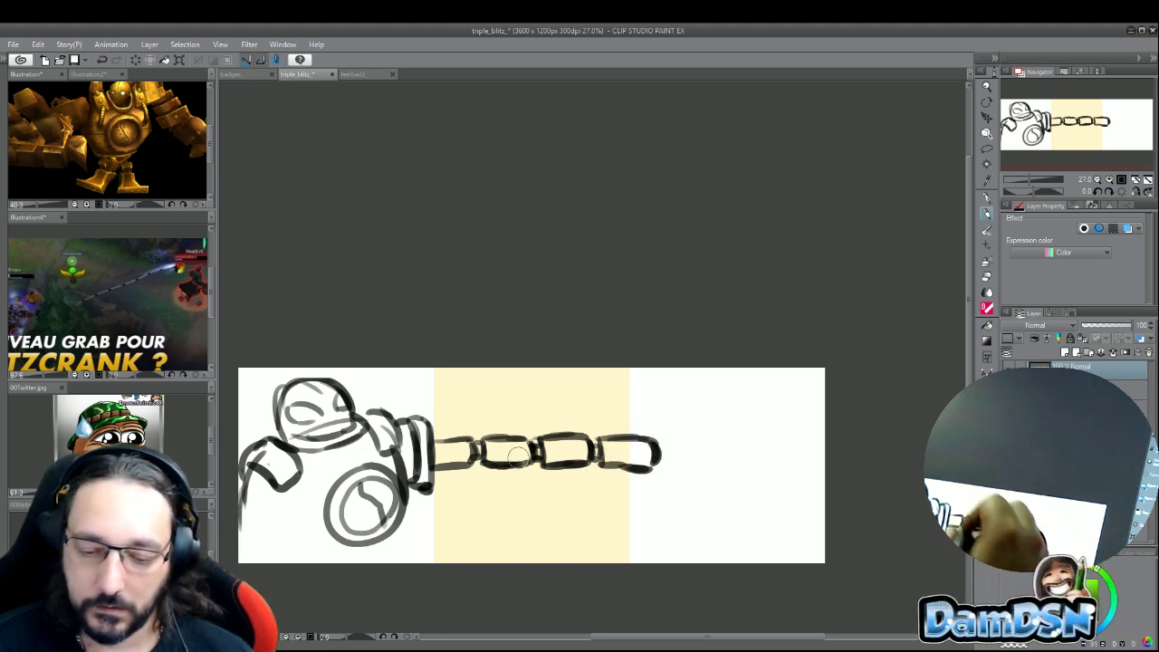
{"action": "mouse_move", "coordinate": [444, 407]}
{"action": "left_mouse_down"}
{"action": "mouse_move", "coordinate": [484, 373]}
{"action": "mouse_move", "coordinate": [450, 436]}
{"action": "mouse_move", "coordinate": [518, 409]}
{"action": "left_mouse_up"}
{"action": "left_click_drag", "start_coordinate": [478, 444], "coordinate": [532, 408]}
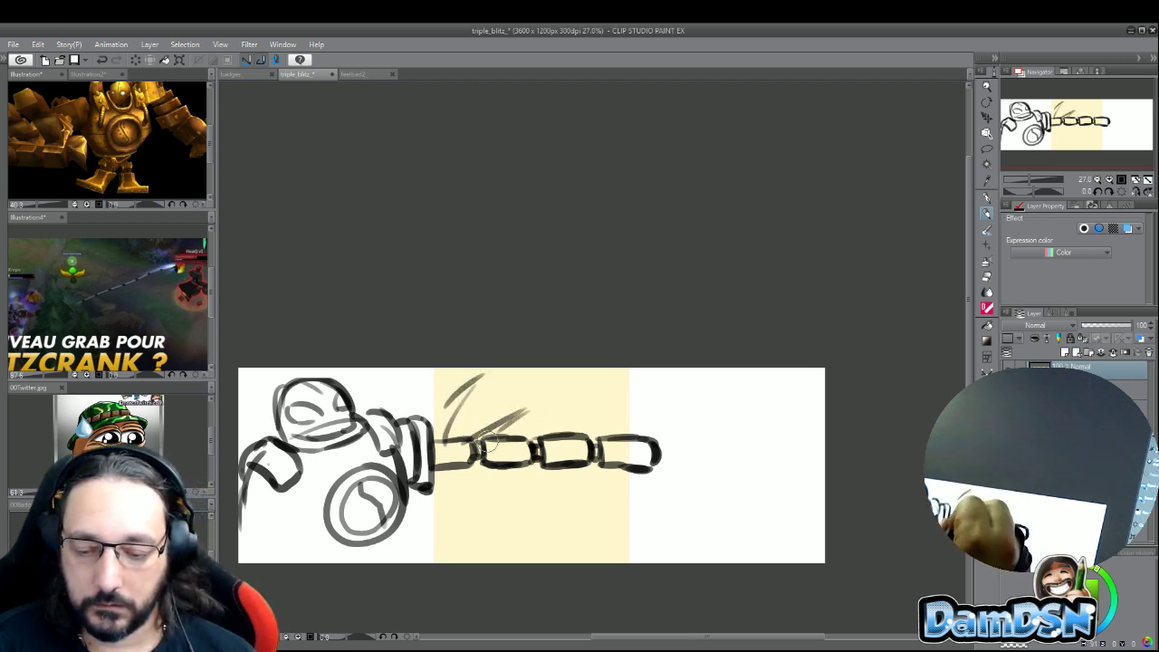
{"action": "mouse_move", "coordinate": [457, 483]}
{"action": "left_mouse_down"}
{"action": "mouse_move", "coordinate": [465, 532]}
{"action": "mouse_move", "coordinate": [517, 538]}
{"action": "mouse_move", "coordinate": [493, 519]}
{"action": "left_mouse_up"}
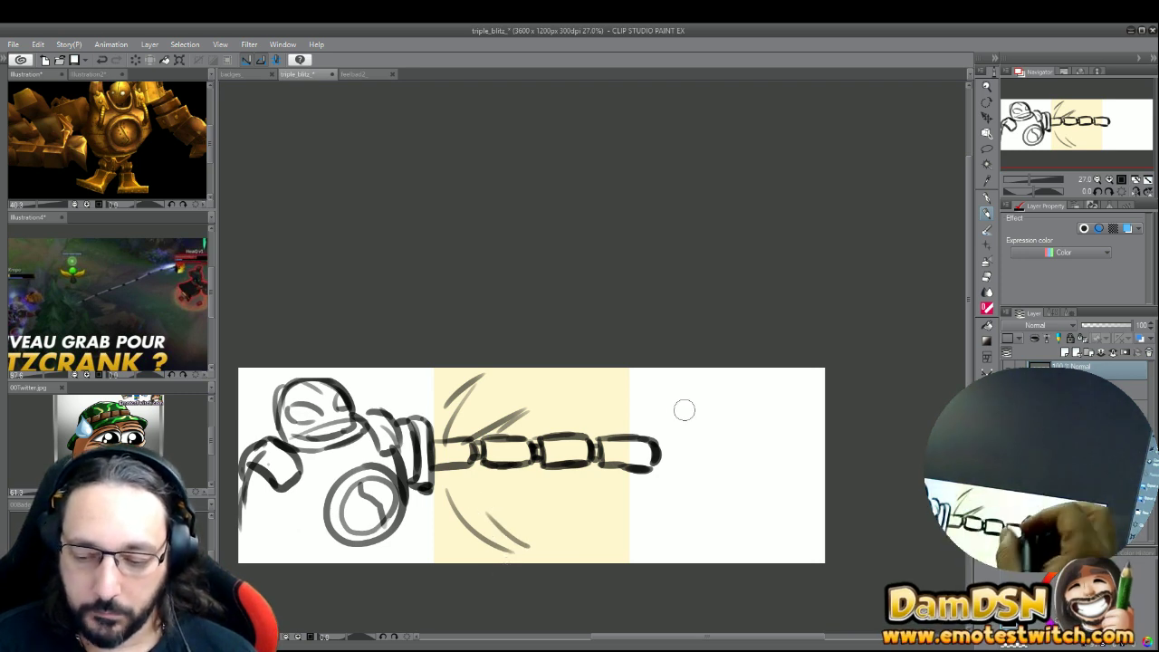
{"action": "key", "text": "ctrl+z"}
{"action": "key", "text": "ctrl+z"}
{"action": "key", "text": "ctrl+z"}
{"action": "key", "text": "ctrl+z"}
{"action": "key", "text": "ctrl+z"}
{"action": "key", "text": "ctrl+z"}
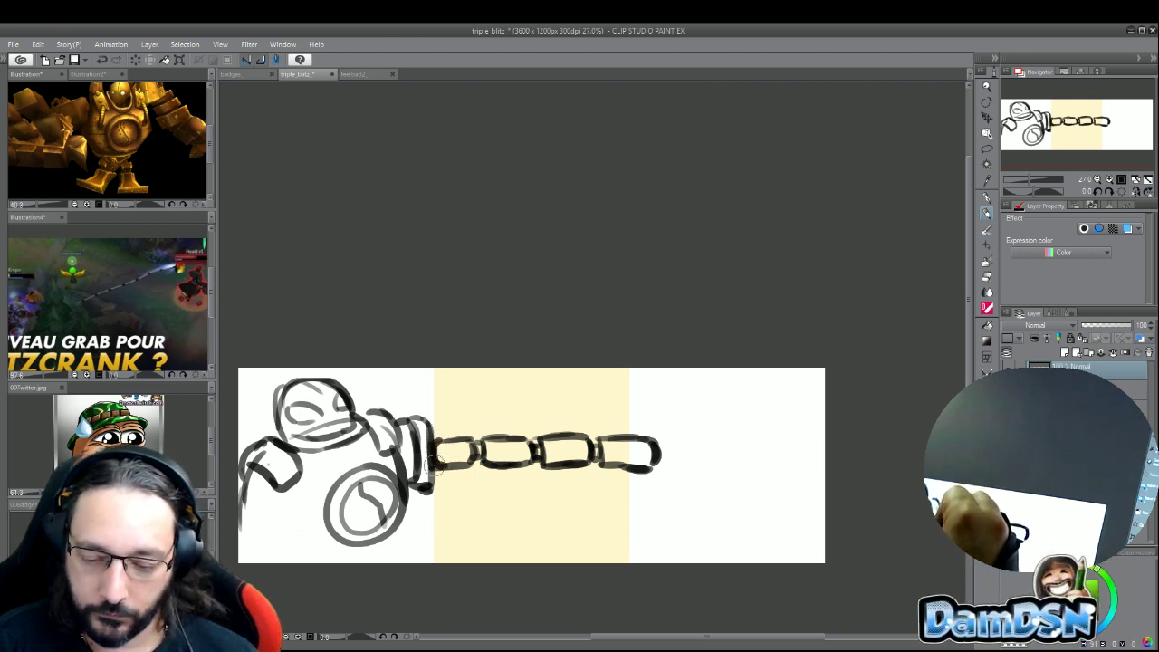
- Lasso the four chain links, narrow them to fit within the yellow middle section, and clear the selection
{"action": "key", "text": "m"}
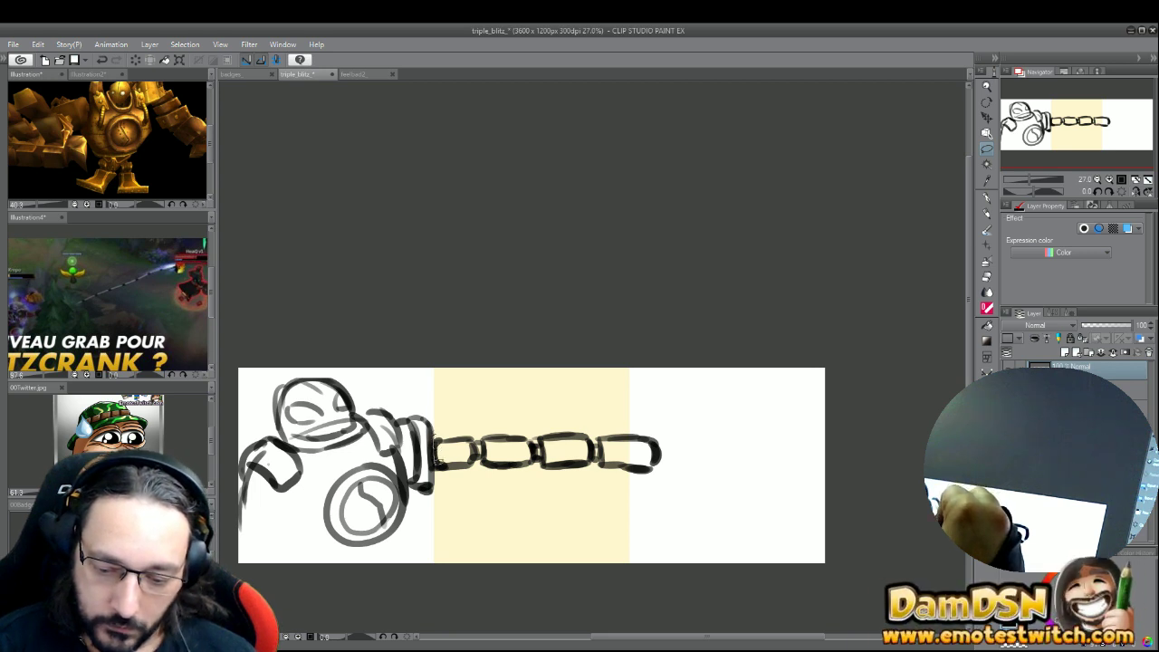
{"action": "mouse_move", "coordinate": [682, 452]}
{"action": "left_mouse_down"}
{"action": "mouse_move", "coordinate": [656, 412]}
{"action": "mouse_move", "coordinate": [511, 405]}
{"action": "mouse_move", "coordinate": [439, 433]}
{"action": "left_mouse_up"}
{"action": "key", "text": "ctrl+t"}
{"action": "left_click_drag", "start_coordinate": [681, 452], "coordinate": [647, 450]}
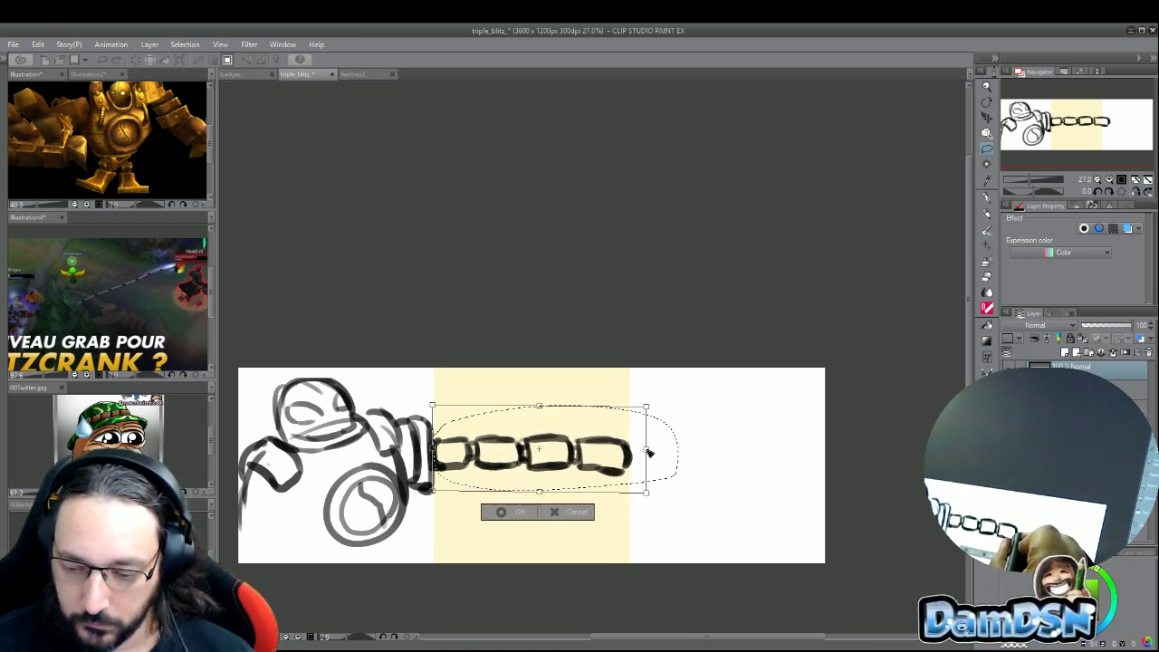
{"action": "left_click", "coordinate": [501, 513]}
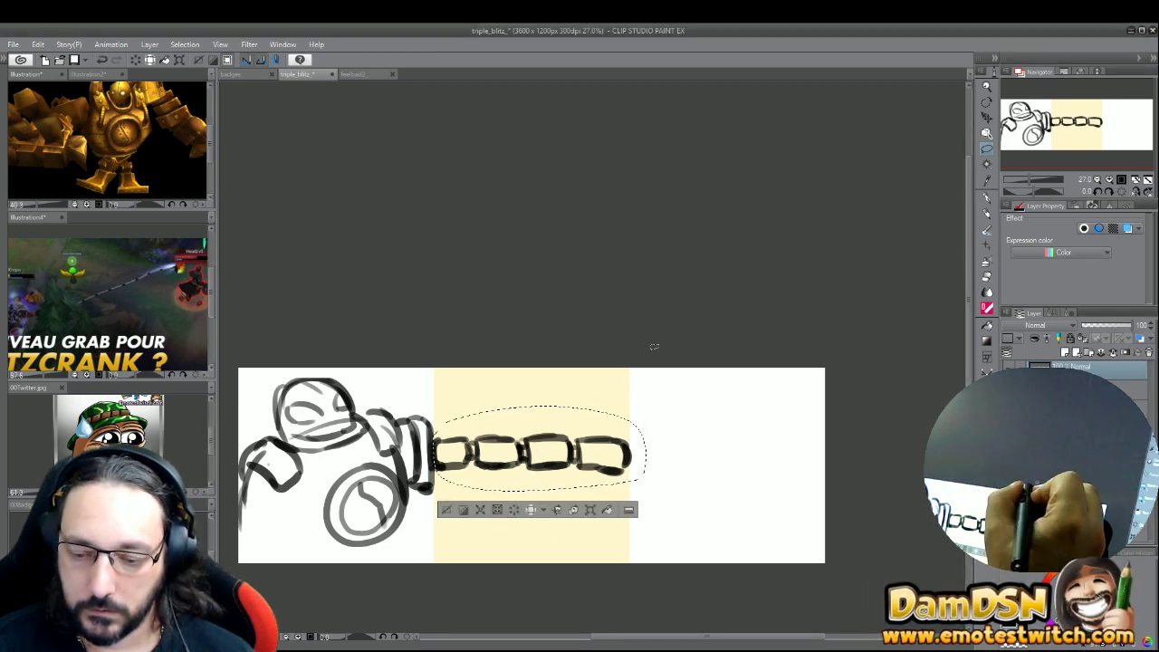
{"action": "key", "text": "ctrl+d"}
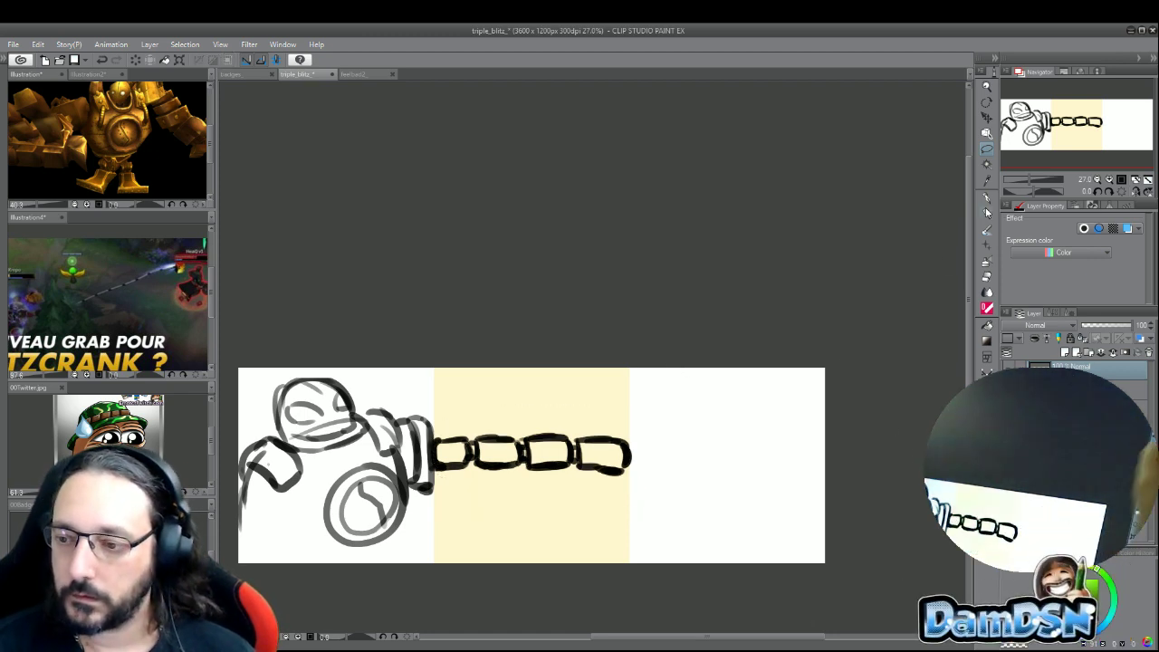
- Try placing a copy of the chain in the white section beyond the yellow one
{"action": "left_click", "coordinate": [987, 118]}
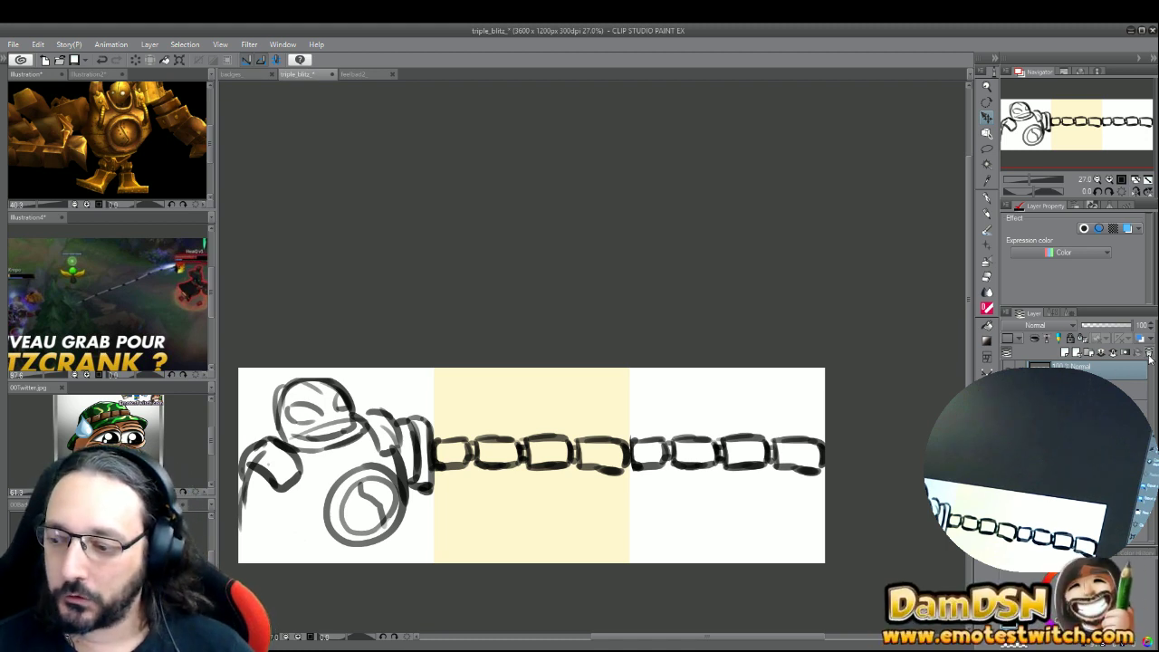
{"action": "key", "text": "ctrl+z"}
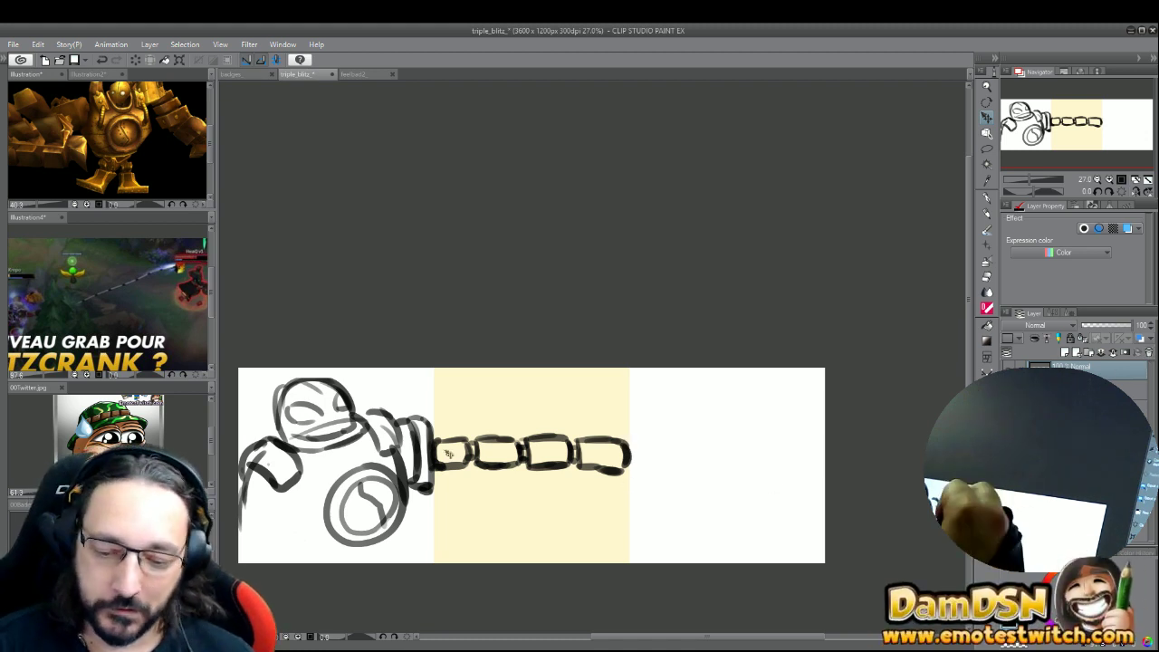
- Sketch a short connecting link just past the yellow section, checking the robot's fist in the other reference illustration
{"action": "left_click", "coordinate": [987, 213]}
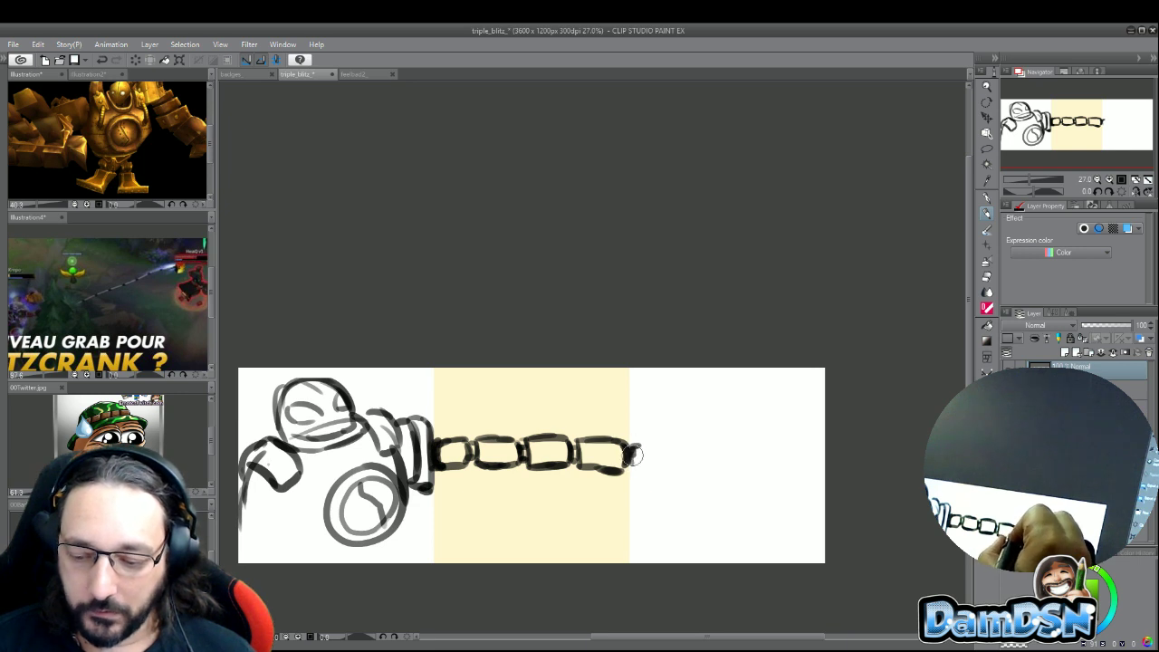
{"action": "mouse_move", "coordinate": [637, 473]}
{"action": "left_mouse_down"}
{"action": "mouse_move", "coordinate": [639, 462]}
{"action": "mouse_move", "coordinate": [653, 476]}
{"action": "left_mouse_up"}
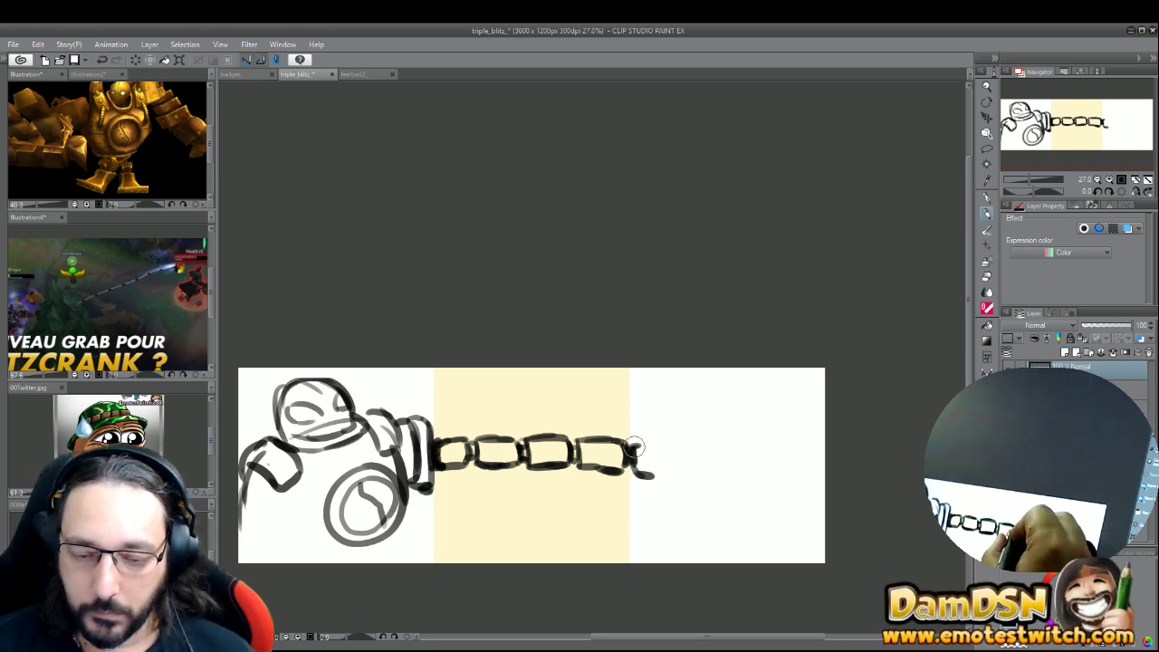
{"action": "left_click", "coordinate": [90, 74]}
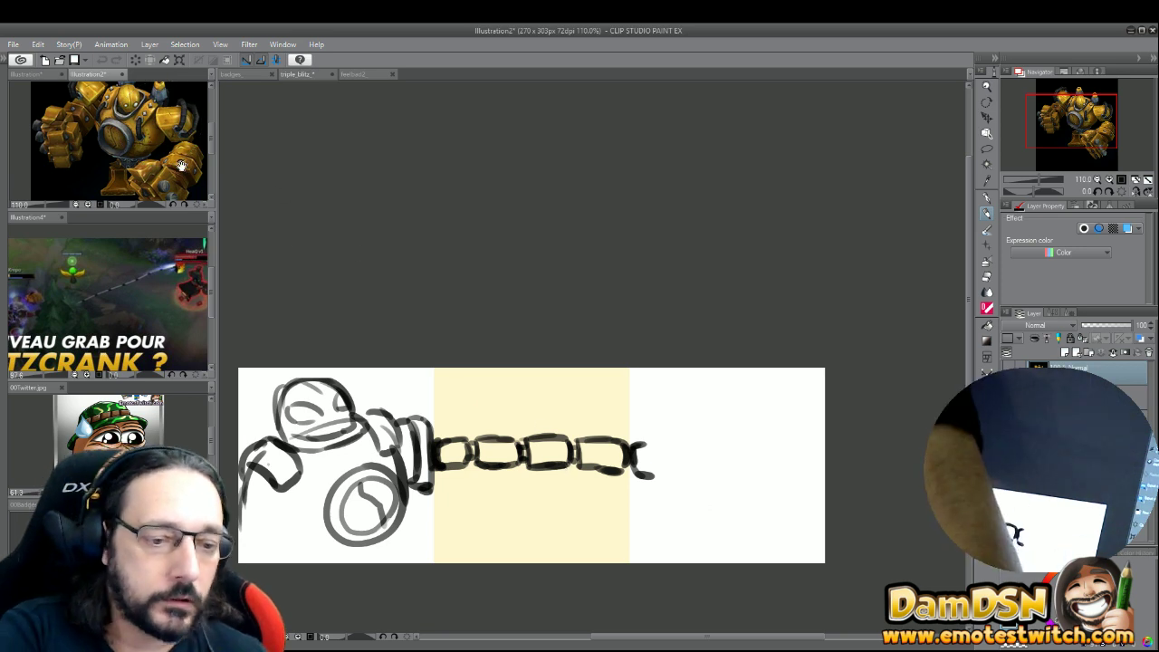
{"action": "scroll", "coordinate": [171, 143], "scroll_direction": "up", "scroll_amount": 3}
{"action": "scroll", "coordinate": [171, 142], "scroll_direction": "up", "scroll_amount": 1}
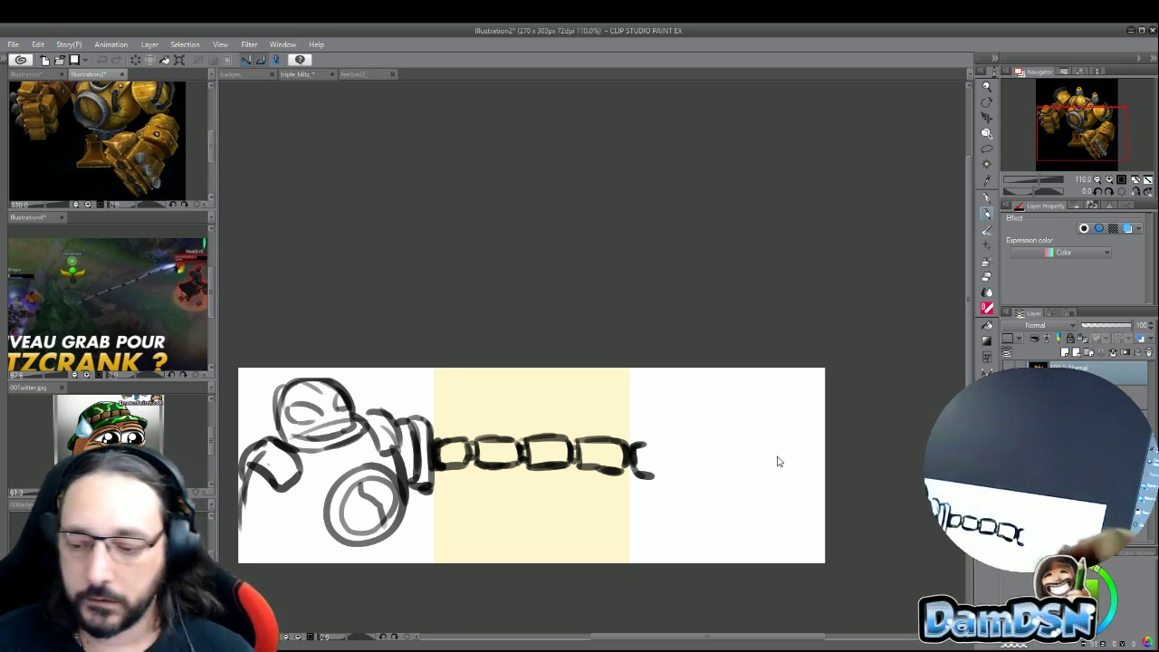
{"action": "mouse_move", "coordinate": [645, 446]}
{"action": "left_mouse_down"}
{"action": "mouse_move", "coordinate": [640, 455]}
{"action": "mouse_move", "coordinate": [688, 438]}
{"action": "mouse_move", "coordinate": [649, 469]}
{"action": "mouse_move", "coordinate": [673, 470]}
{"action": "left_mouse_up"}
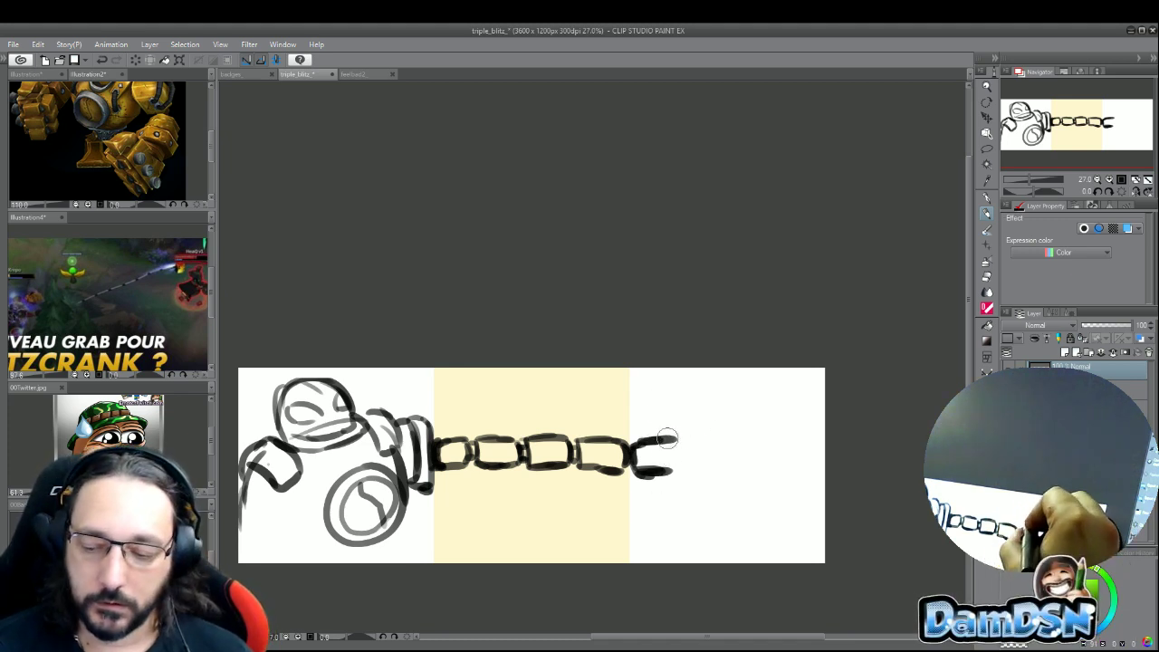
- Close off the connecting link and draw a taller, narrow wrist cuff attached to its outer end
{"action": "left_click_drag", "start_coordinate": [664, 426], "coordinate": [682, 483]}
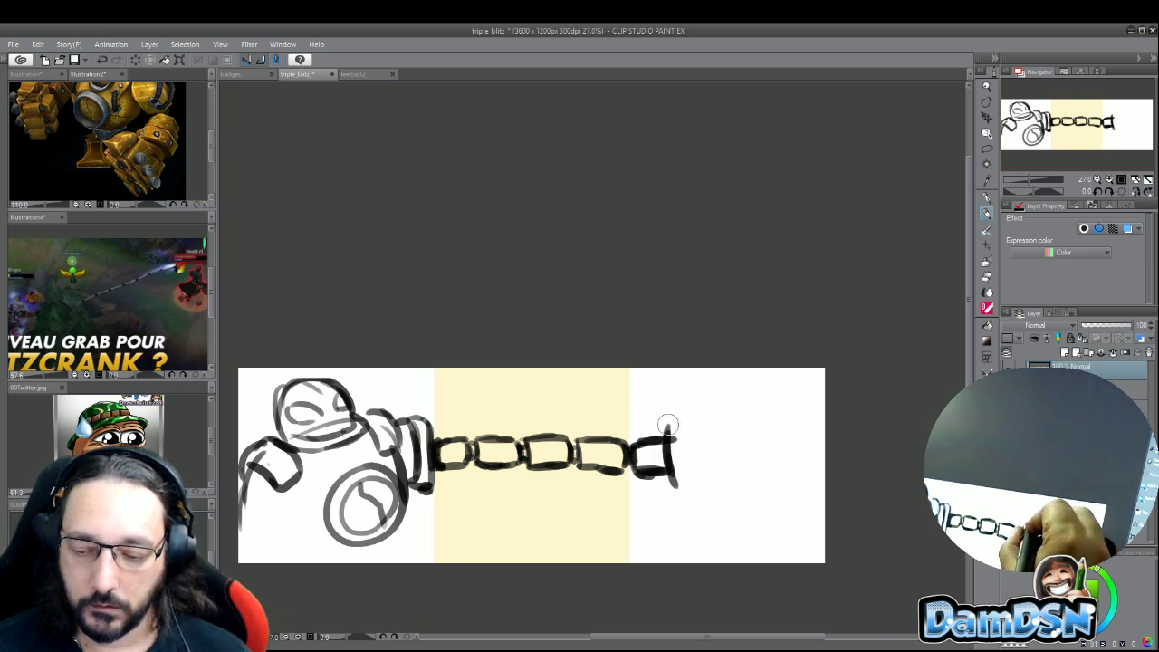
{"action": "mouse_move", "coordinate": [683, 421]}
{"action": "left_mouse_down"}
{"action": "mouse_move", "coordinate": [668, 469]}
{"action": "mouse_move", "coordinate": [694, 487]}
{"action": "left_mouse_up"}
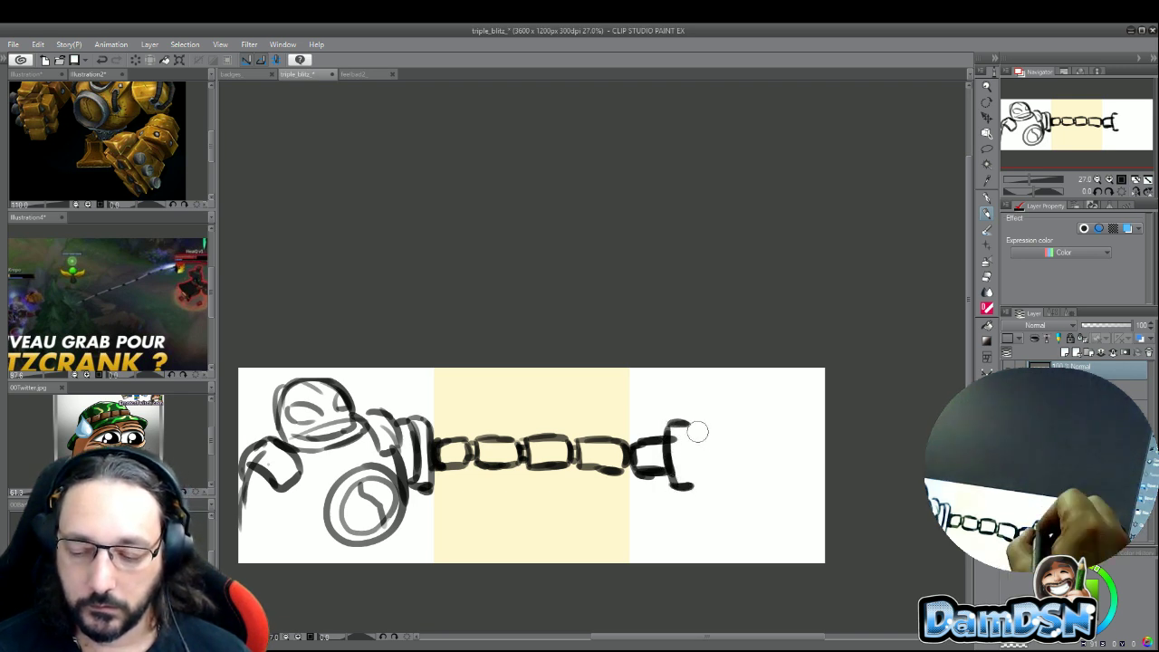
{"action": "left_click_drag", "start_coordinate": [694, 417], "coordinate": [702, 476]}
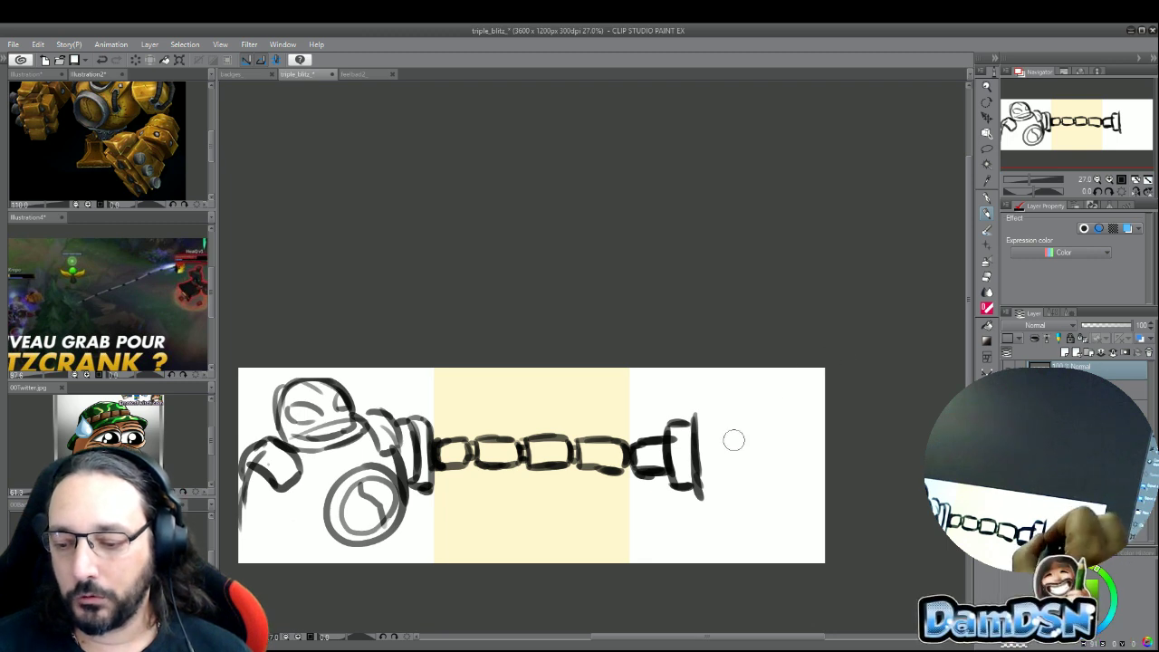
- Rough in the robot's hand beyond the cuff, with a slanted block for the fingers and a hooked shape for the thumb below
{"action": "mouse_move", "coordinate": [696, 415]}
{"action": "left_mouse_down"}
{"action": "mouse_move", "coordinate": [732, 390]}
{"action": "mouse_move", "coordinate": [724, 383]}
{"action": "mouse_move", "coordinate": [779, 404]}
{"action": "mouse_move", "coordinate": [737, 393]}
{"action": "mouse_move", "coordinate": [723, 439]}
{"action": "mouse_move", "coordinate": [770, 455]}
{"action": "left_mouse_up"}
{"action": "key", "text": "ctrl+z"}
{"action": "mouse_move", "coordinate": [772, 395]}
{"action": "left_mouse_down"}
{"action": "mouse_move", "coordinate": [826, 457]}
{"action": "mouse_move", "coordinate": [806, 472]}
{"action": "left_mouse_up"}
{"action": "left_click_drag", "start_coordinate": [719, 422], "coordinate": [784, 467]}
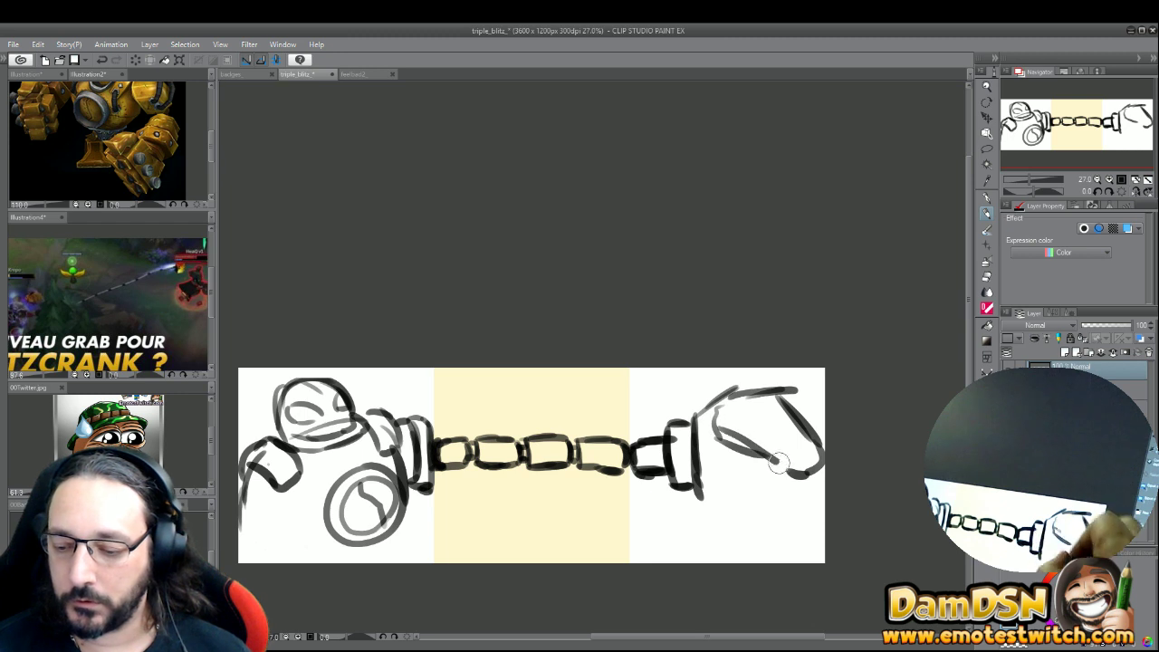
{"action": "mouse_move", "coordinate": [740, 434]}
{"action": "left_mouse_down"}
{"action": "mouse_move", "coordinate": [811, 480]}
{"action": "mouse_move", "coordinate": [719, 412]}
{"action": "mouse_move", "coordinate": [752, 389]}
{"action": "mouse_move", "coordinate": [822, 438]}
{"action": "left_mouse_up"}
{"action": "mouse_move", "coordinate": [682, 449]}
{"action": "left_mouse_down"}
{"action": "mouse_move", "coordinate": [706, 499]}
{"action": "mouse_move", "coordinate": [692, 496]}
{"action": "mouse_move", "coordinate": [732, 527]}
{"action": "left_mouse_up"}
{"action": "mouse_move", "coordinate": [708, 466]}
{"action": "left_mouse_down"}
{"action": "mouse_move", "coordinate": [774, 490]}
{"action": "mouse_move", "coordinate": [738, 537]}
{"action": "mouse_move", "coordinate": [679, 484]}
{"action": "mouse_move", "coordinate": [716, 478]}
{"action": "mouse_move", "coordinate": [702, 487]}
{"action": "left_mouse_up"}
{"action": "key", "text": "c"}
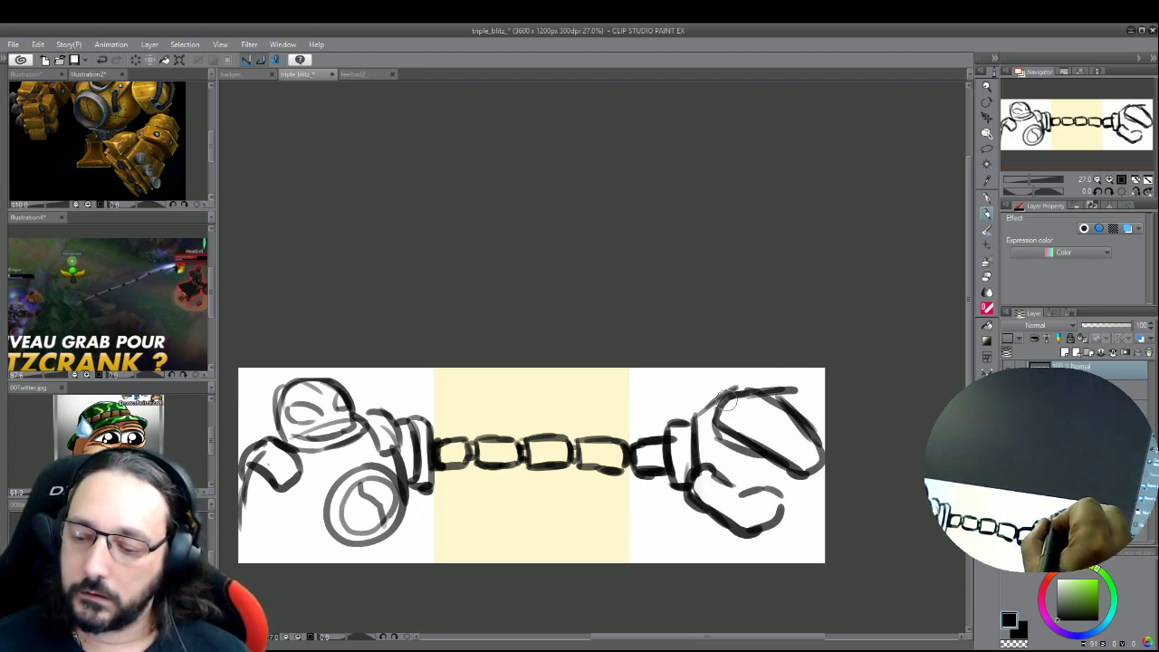
- Lasso the hand with its cuff and connecting link, and transform them slightly narrower and skewed to fit inside the canvas edge
{"action": "left_click", "coordinate": [986, 148]}
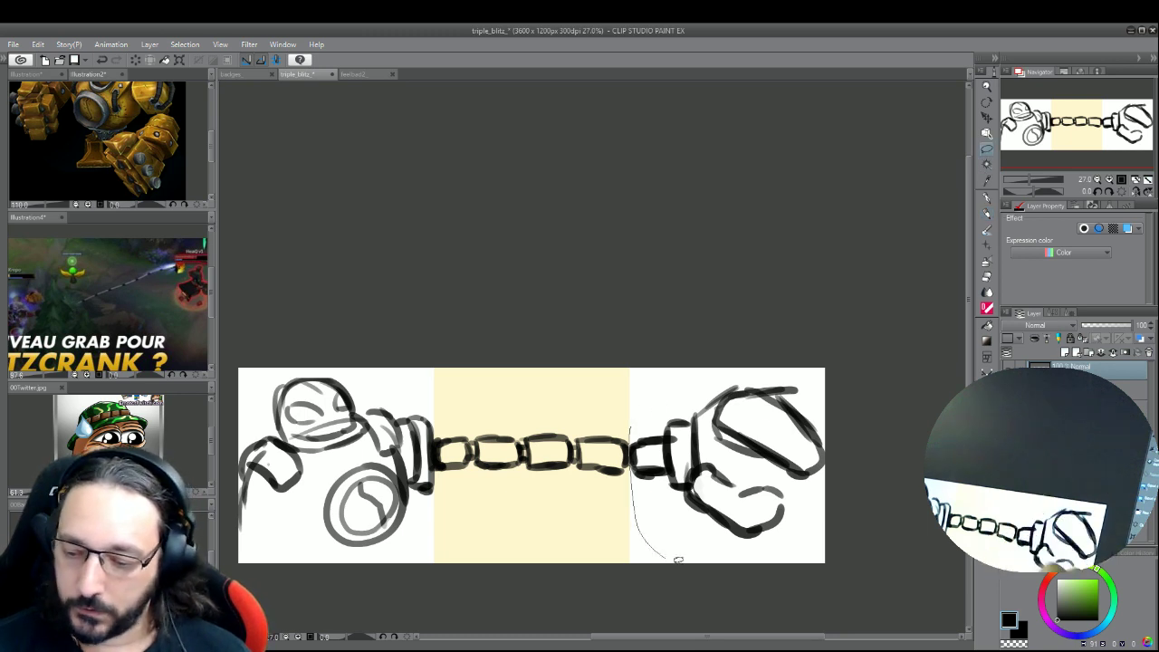
{"action": "mouse_move", "coordinate": [678, 560]}
{"action": "left_mouse_down"}
{"action": "mouse_move", "coordinate": [820, 317]}
{"action": "mouse_move", "coordinate": [666, 348]}
{"action": "left_mouse_up"}
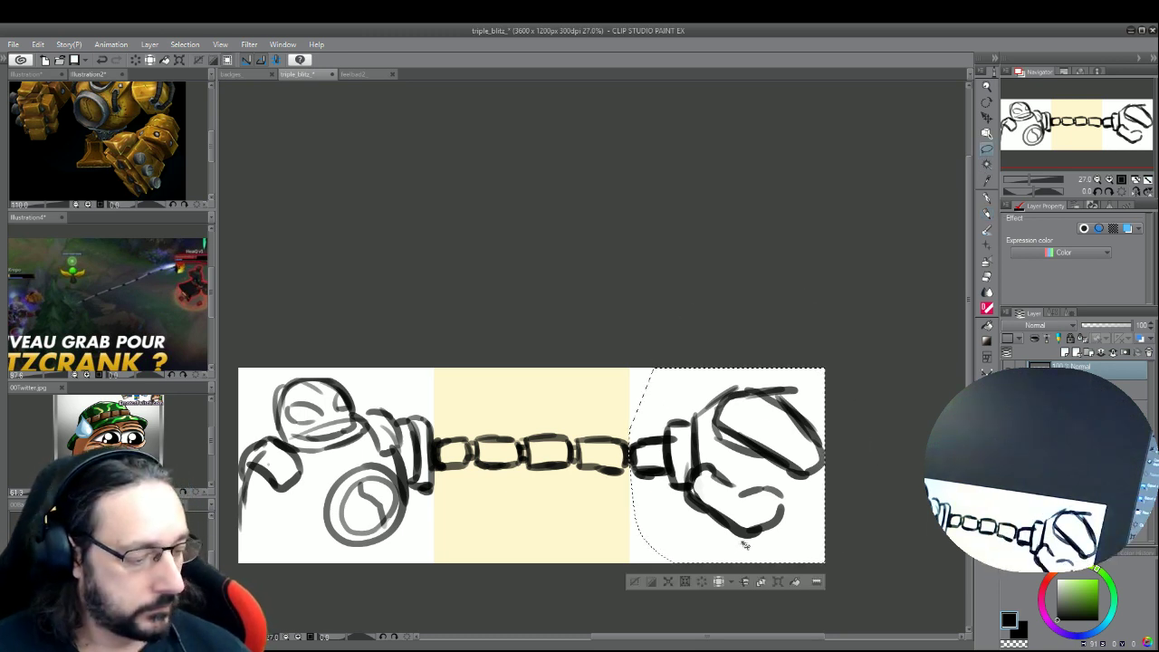
{"action": "key", "text": "Delete"}
{"action": "key", "text": "ctrl+d"}
{"action": "key", "text": "ctrl+z"}
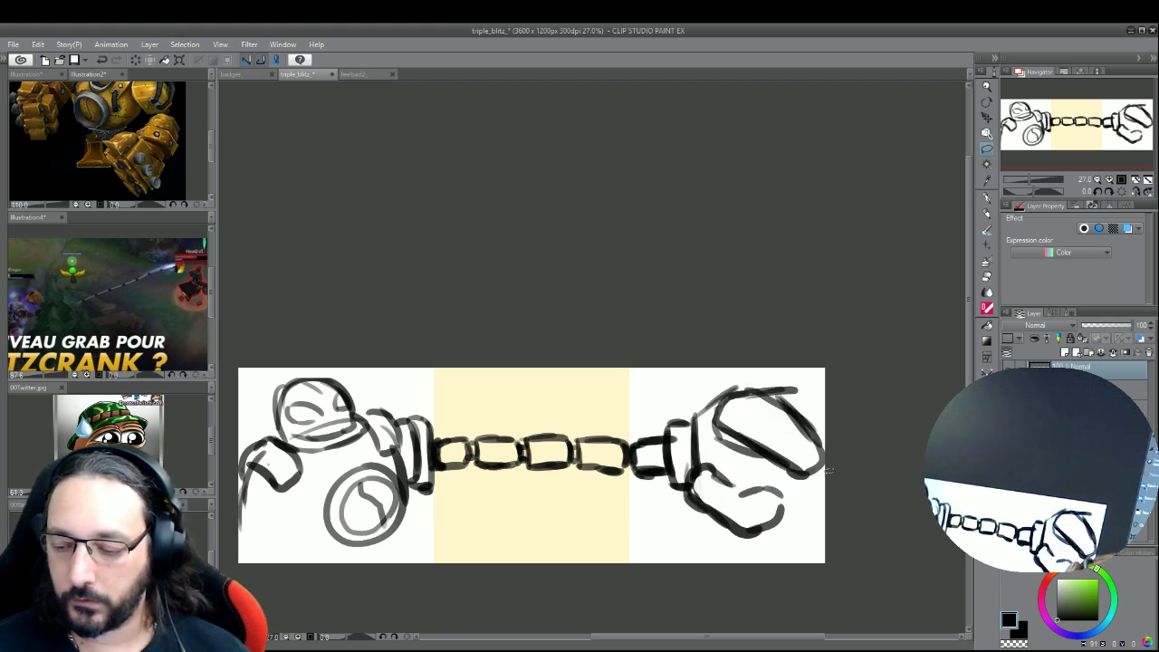
{"action": "key", "text": "ctrl+t"}
{"action": "left_click_drag", "start_coordinate": [824, 462], "coordinate": [805, 462]}
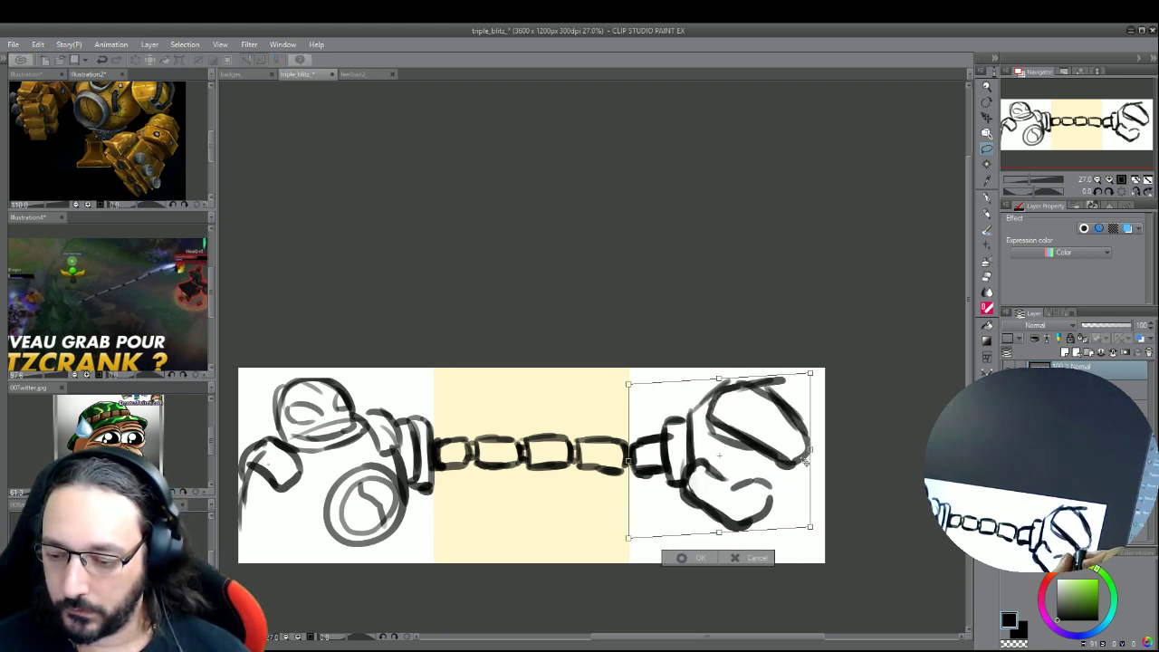
{"action": "key", "text": "Return"}
- Rework the upper hand into a clenched fist with rounded, curled fingers, and clean up the stray line above the knuckles
{"action": "key", "text": "p"}
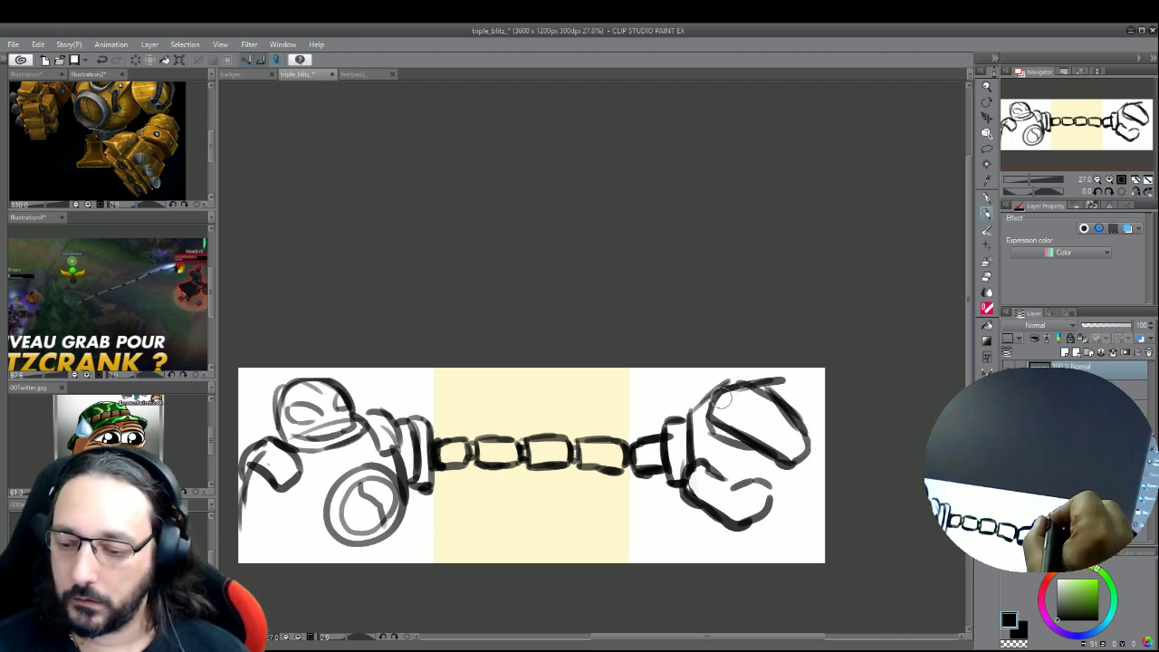
{"action": "left_click_drag", "start_coordinate": [742, 374], "coordinate": [763, 375]}
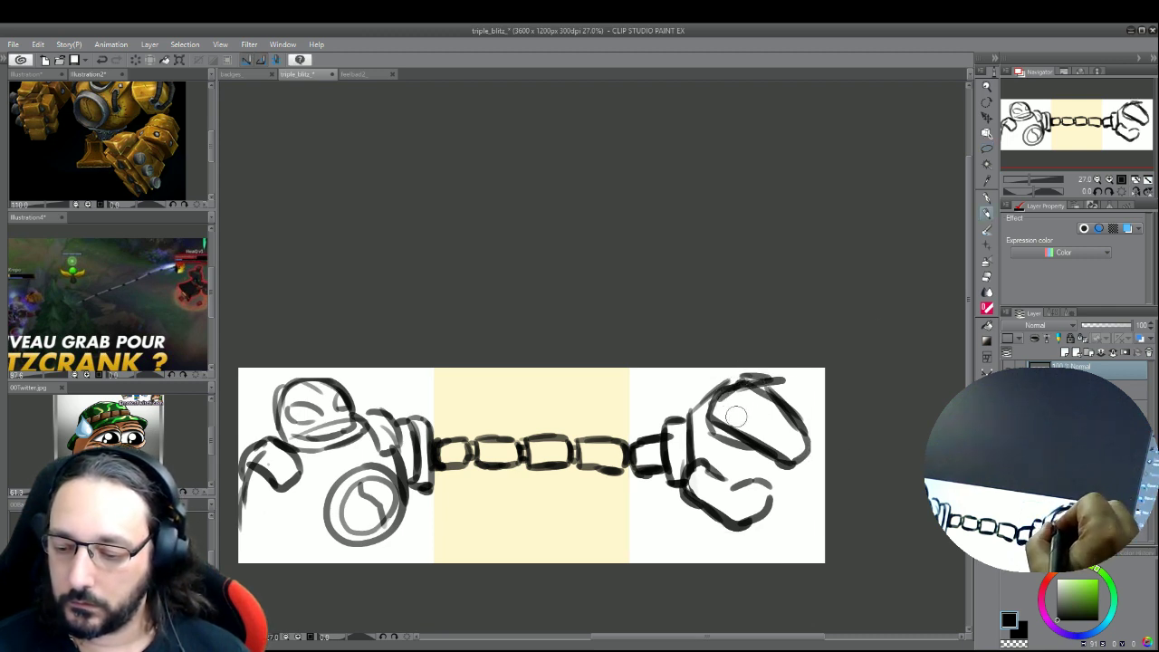
{"action": "mouse_move", "coordinate": [735, 415]}
{"action": "left_mouse_down"}
{"action": "mouse_move", "coordinate": [754, 454]}
{"action": "mouse_move", "coordinate": [769, 439]}
{"action": "mouse_move", "coordinate": [768, 451]}
{"action": "mouse_move", "coordinate": [773, 419]}
{"action": "left_mouse_up"}
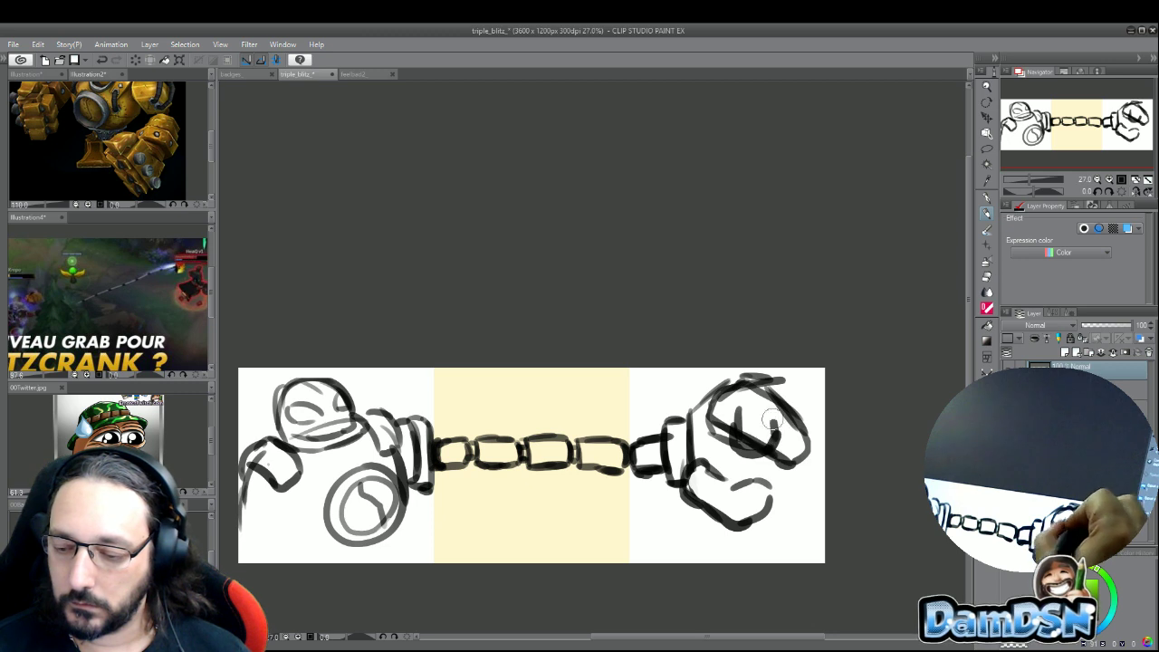
{"action": "mouse_move", "coordinate": [765, 375]}
{"action": "left_mouse_down"}
{"action": "mouse_move", "coordinate": [775, 435]}
{"action": "mouse_move", "coordinate": [769, 409]}
{"action": "mouse_move", "coordinate": [790, 442]}
{"action": "mouse_move", "coordinate": [740, 429]}
{"action": "mouse_move", "coordinate": [749, 441]}
{"action": "mouse_move", "coordinate": [760, 405]}
{"action": "left_mouse_up"}
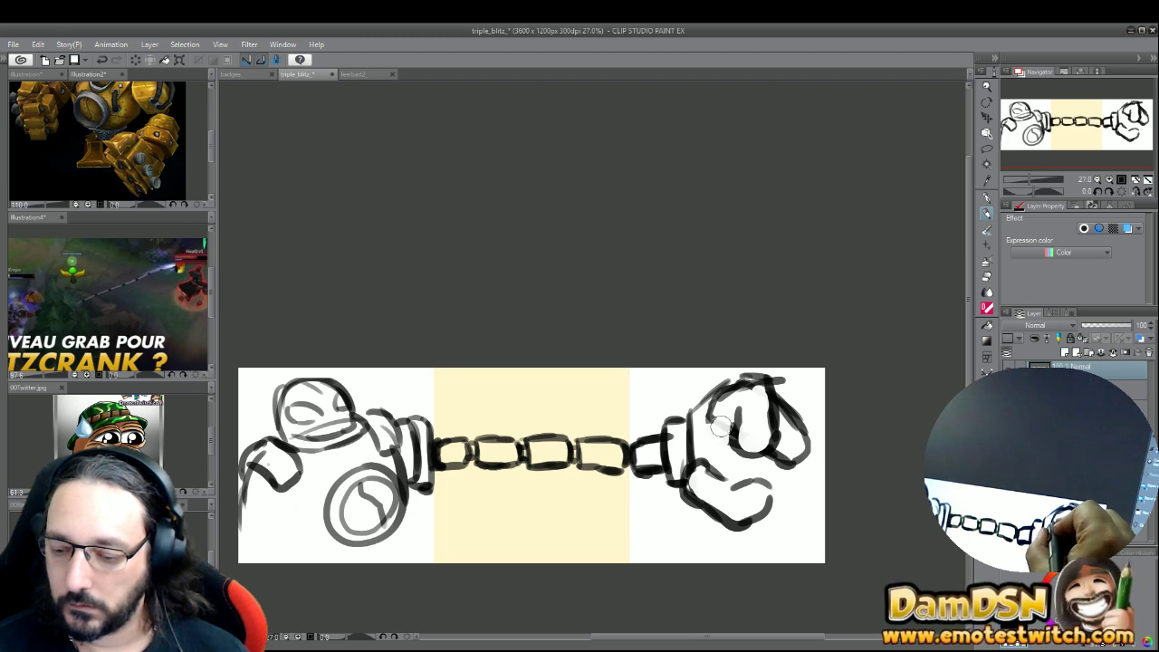
{"action": "mouse_move", "coordinate": [777, 389]}
{"action": "left_mouse_down"}
{"action": "mouse_move", "coordinate": [808, 401]}
{"action": "mouse_move", "coordinate": [809, 424]}
{"action": "mouse_move", "coordinate": [808, 408]}
{"action": "mouse_move", "coordinate": [803, 462]}
{"action": "mouse_move", "coordinate": [768, 462]}
{"action": "left_mouse_up"}
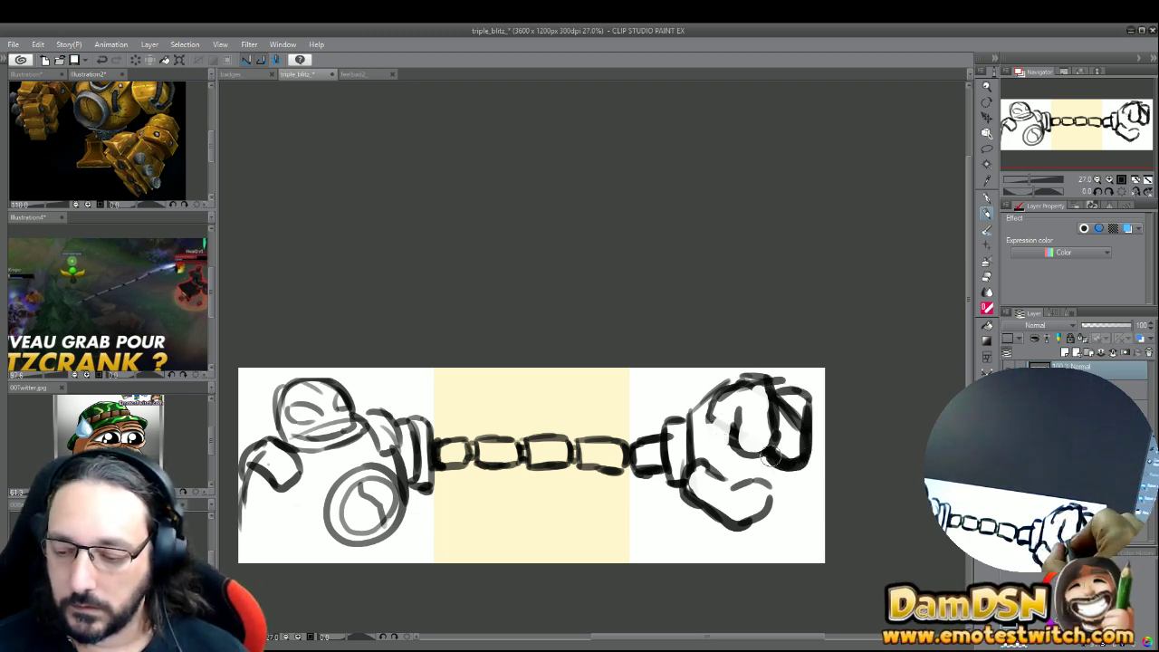
{"action": "mouse_move", "coordinate": [814, 430]}
{"action": "left_mouse_down"}
{"action": "mouse_move", "coordinate": [826, 453]}
{"action": "mouse_move", "coordinate": [820, 478]}
{"action": "mouse_move", "coordinate": [812, 463]}
{"action": "mouse_move", "coordinate": [800, 499]}
{"action": "mouse_move", "coordinate": [808, 489]}
{"action": "mouse_move", "coordinate": [779, 478]}
{"action": "mouse_move", "coordinate": [797, 492]}
{"action": "left_mouse_up"}
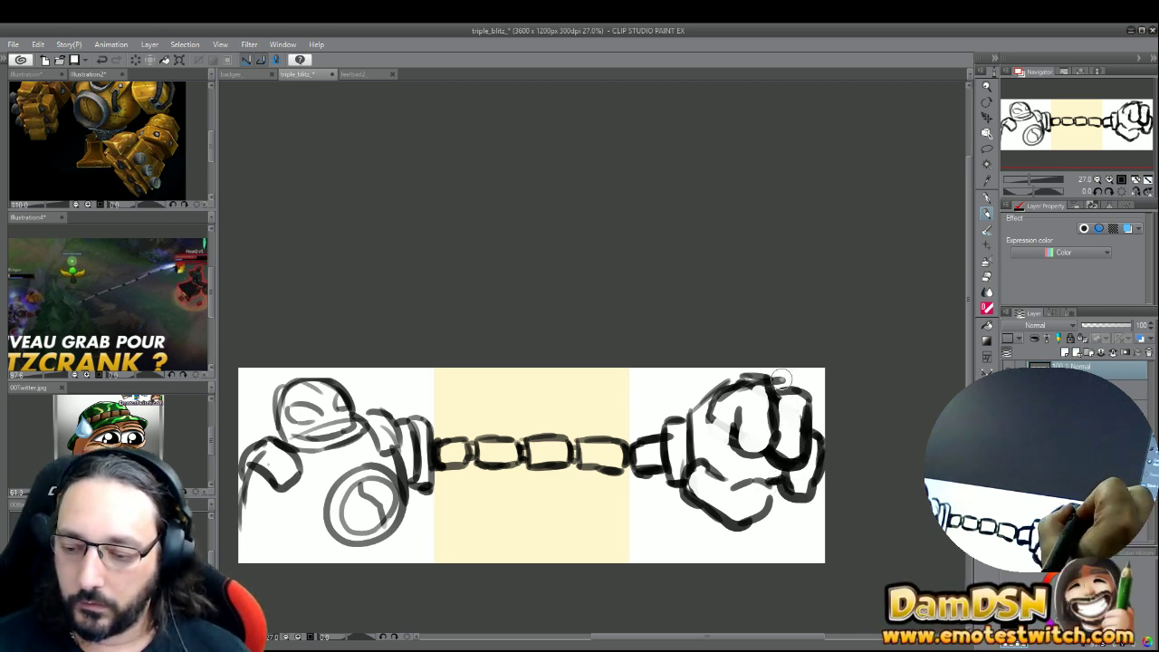
{"action": "left_click_drag", "start_coordinate": [781, 378], "coordinate": [738, 373]}
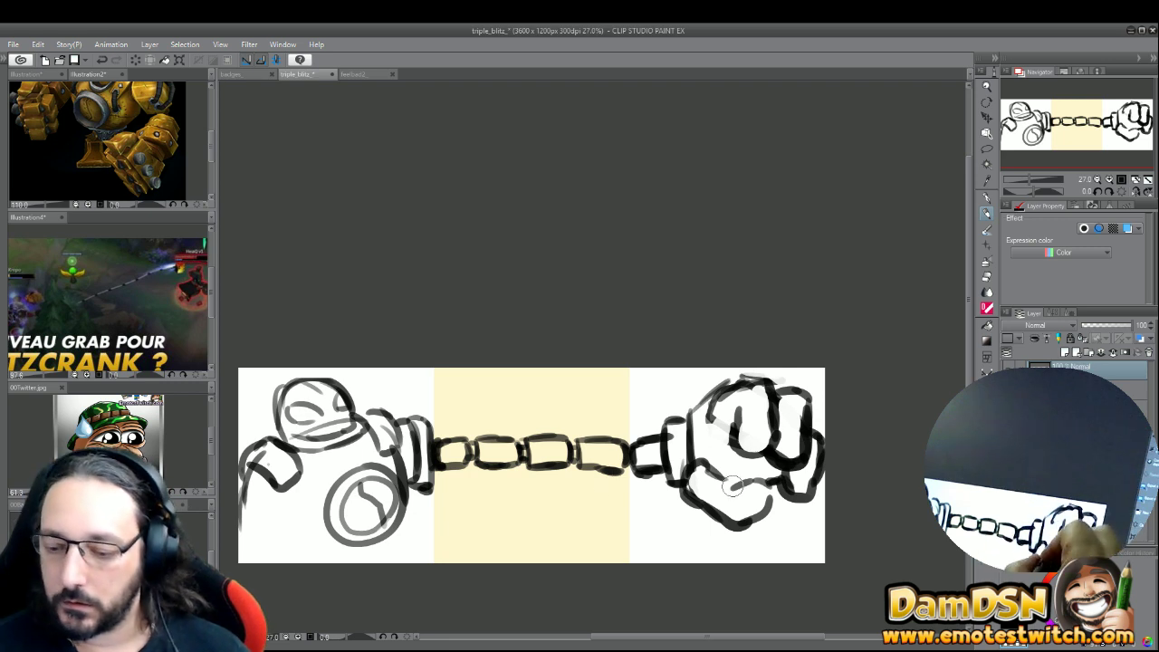
- Refine the fist's thumb, palm and outline against the cuff, and add a rounded bump on the upper back of the hand
{"action": "mouse_move", "coordinate": [737, 491]}
{"action": "left_mouse_down"}
{"action": "mouse_move", "coordinate": [695, 447]}
{"action": "mouse_move", "coordinate": [706, 453]}
{"action": "left_mouse_up"}
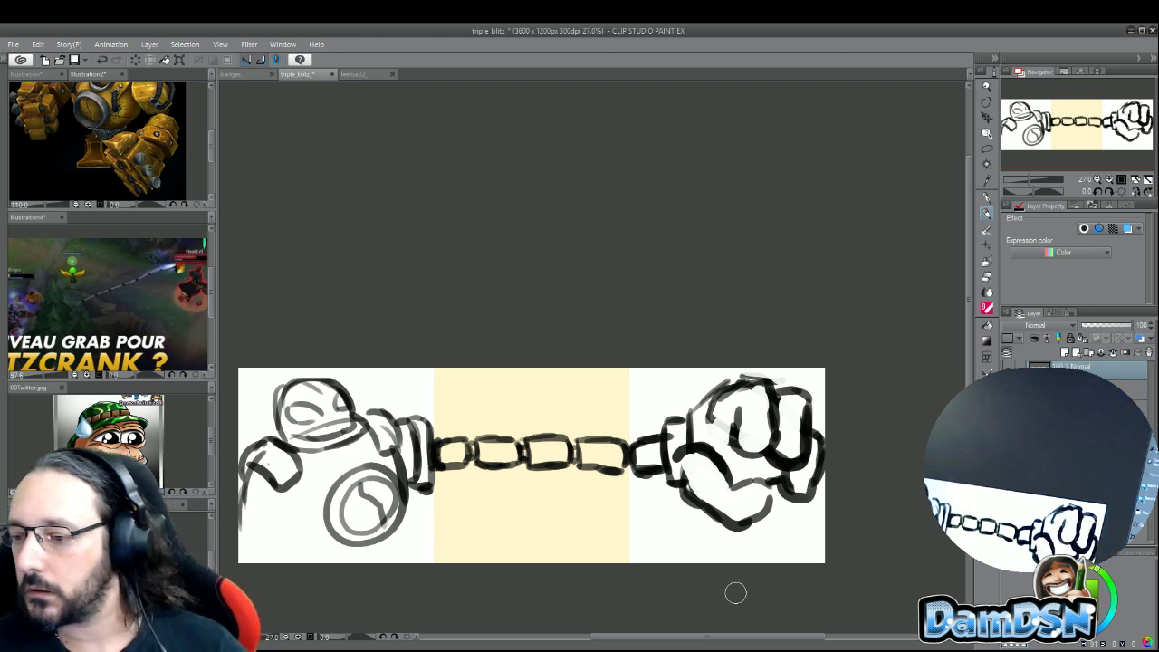
{"action": "left_click_drag", "start_coordinate": [692, 452], "coordinate": [679, 462]}
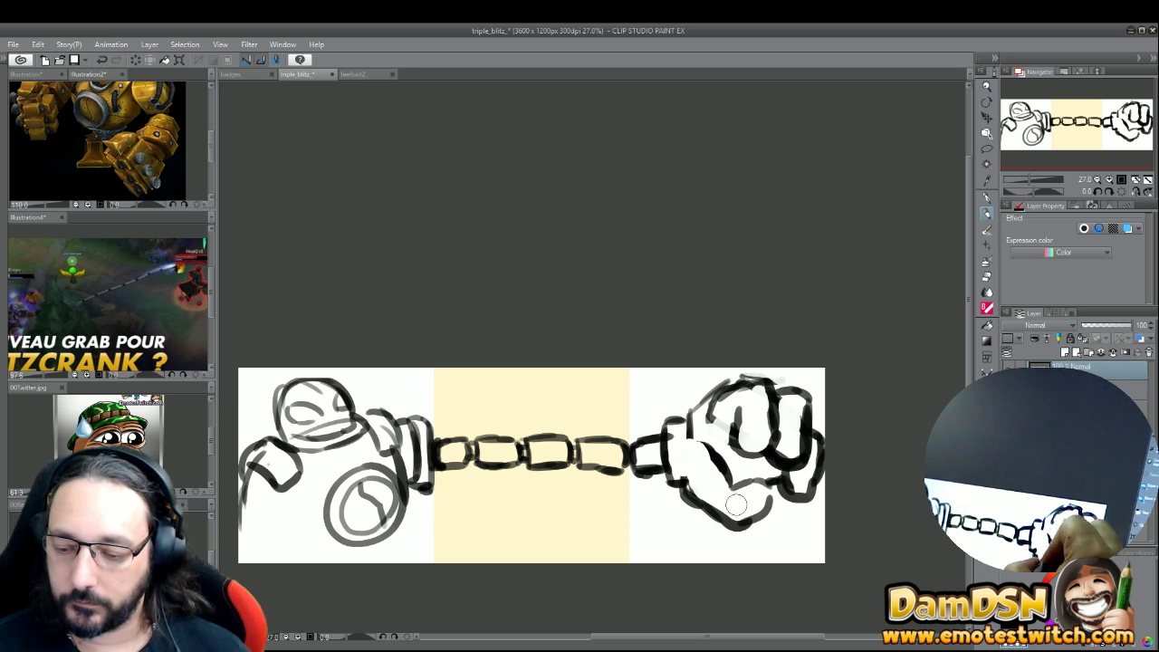
{"action": "left_click_drag", "start_coordinate": [688, 407], "coordinate": [694, 504]}
{"action": "left_click_drag", "start_coordinate": [684, 434], "coordinate": [688, 480]}
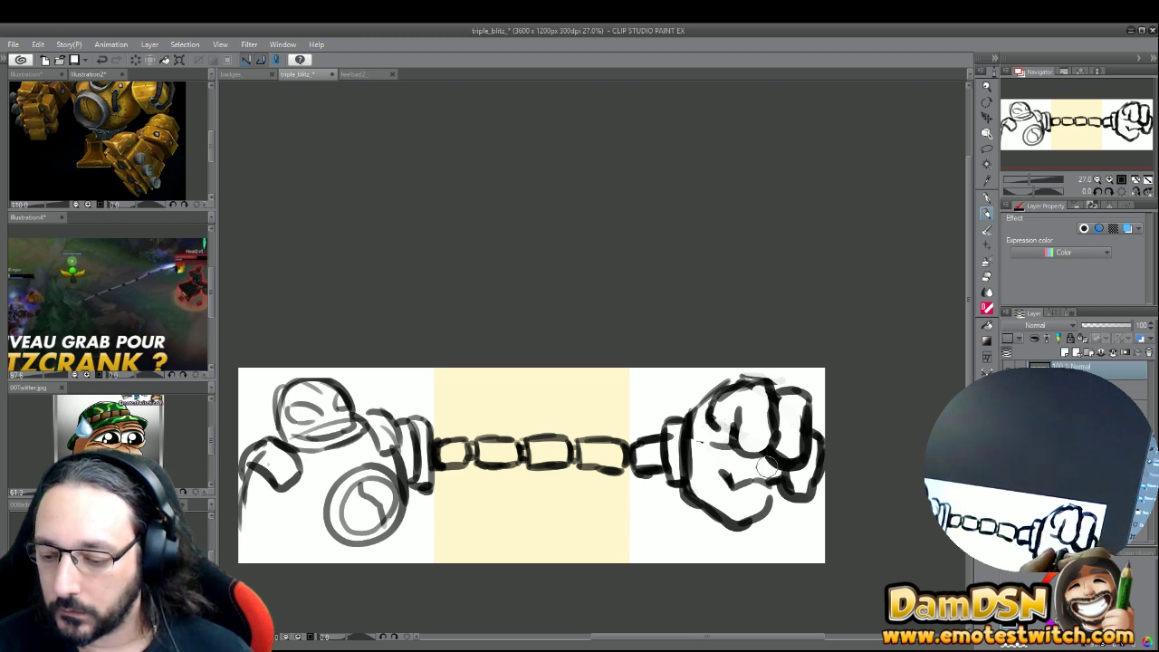
{"action": "left_click_drag", "start_coordinate": [773, 485], "coordinate": [722, 473]}
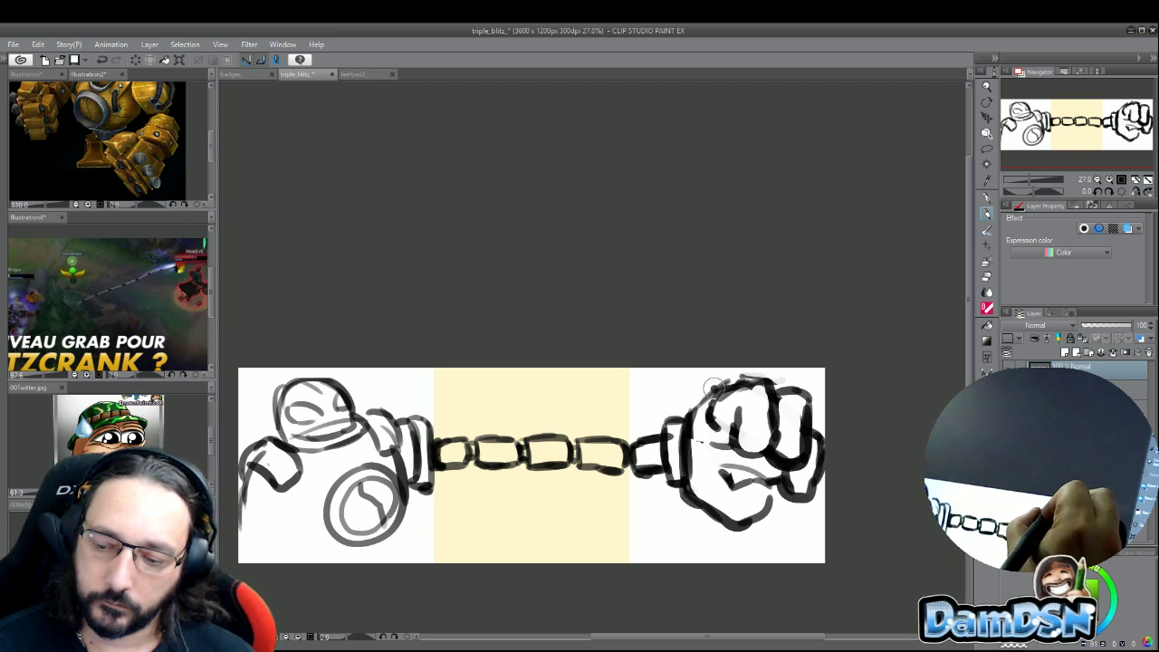
{"action": "mouse_move", "coordinate": [715, 387]}
{"action": "left_mouse_down"}
{"action": "mouse_move", "coordinate": [680, 399]}
{"action": "mouse_move", "coordinate": [695, 415]}
{"action": "mouse_move", "coordinate": [704, 381]}
{"action": "mouse_move", "coordinate": [725, 400]}
{"action": "mouse_move", "coordinate": [766, 373]}
{"action": "mouse_move", "coordinate": [793, 392]}
{"action": "mouse_move", "coordinate": [776, 377]}
{"action": "mouse_move", "coordinate": [768, 386]}
{"action": "mouse_move", "coordinate": [765, 372]}
{"action": "mouse_move", "coordinate": [780, 386]}
{"action": "mouse_move", "coordinate": [738, 388]}
{"action": "left_mouse_up"}
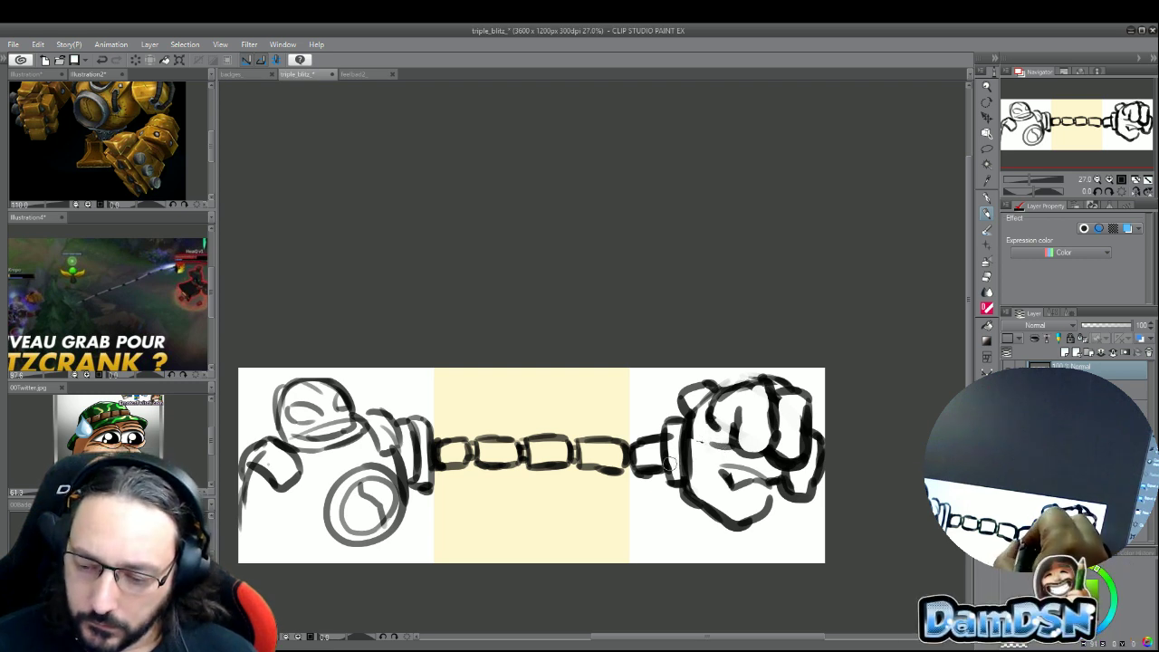
- Widen the wrist cuff behind the fist with a bold outline and add a column of three round rivets
{"action": "left_click_drag", "start_coordinate": [661, 421], "coordinate": [662, 494]}
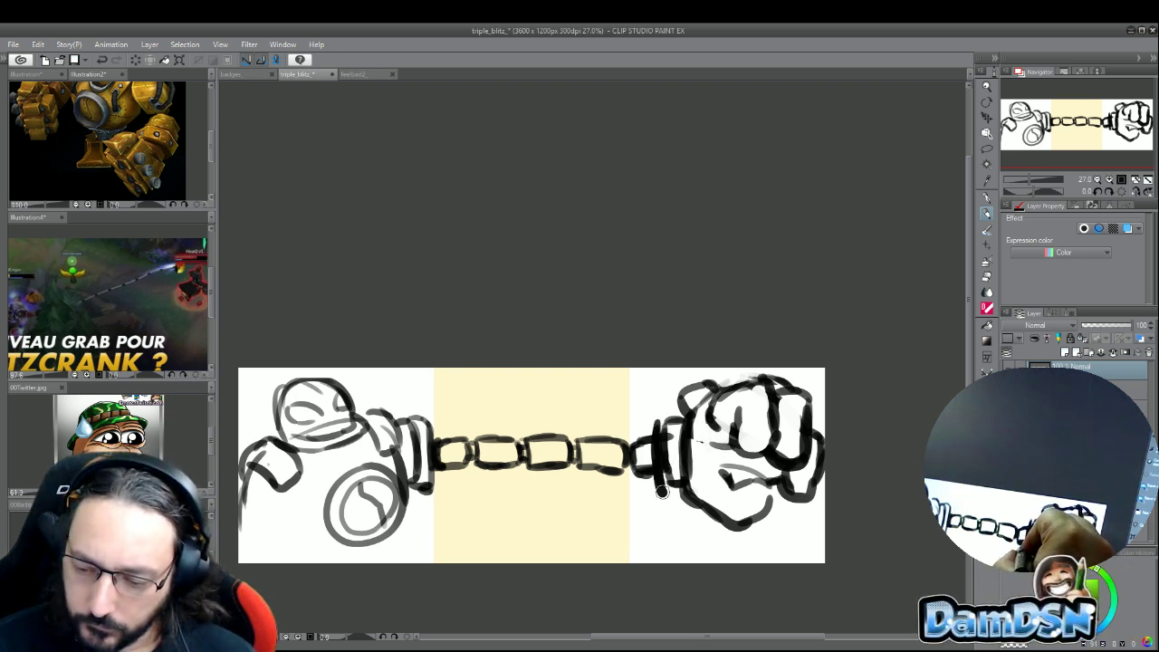
{"action": "left_click_drag", "start_coordinate": [656, 422], "coordinate": [687, 419]}
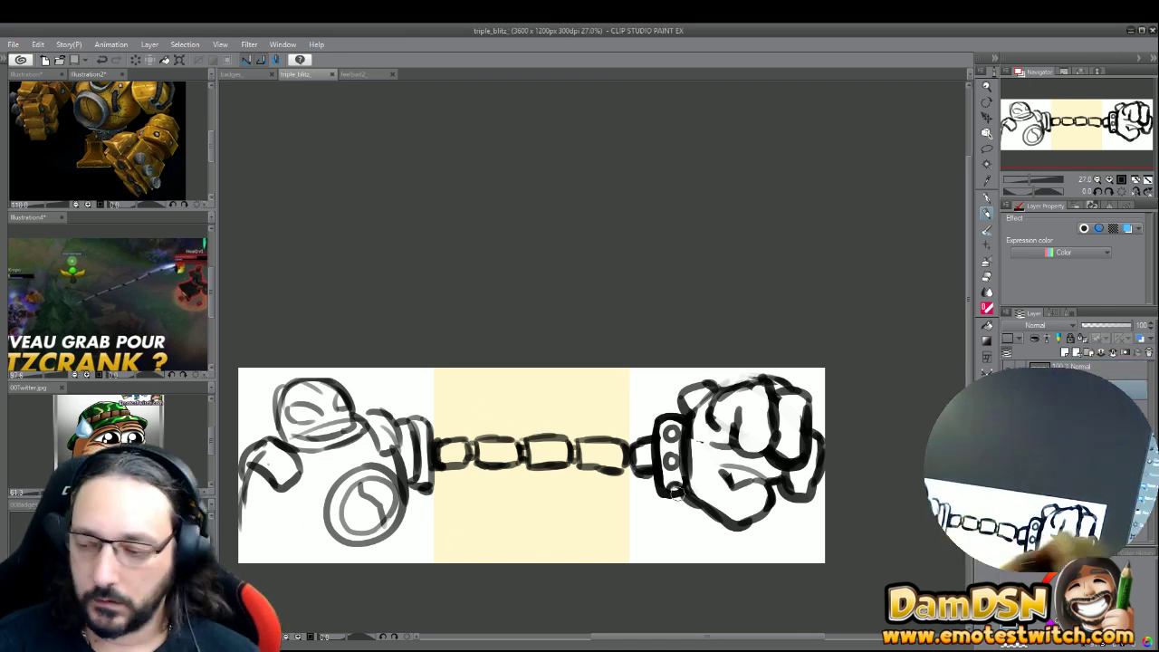
- Lasso the robot's body in the first panel and stretch it downward to reach the canvas's bottom edge
{"action": "key", "text": "m"}
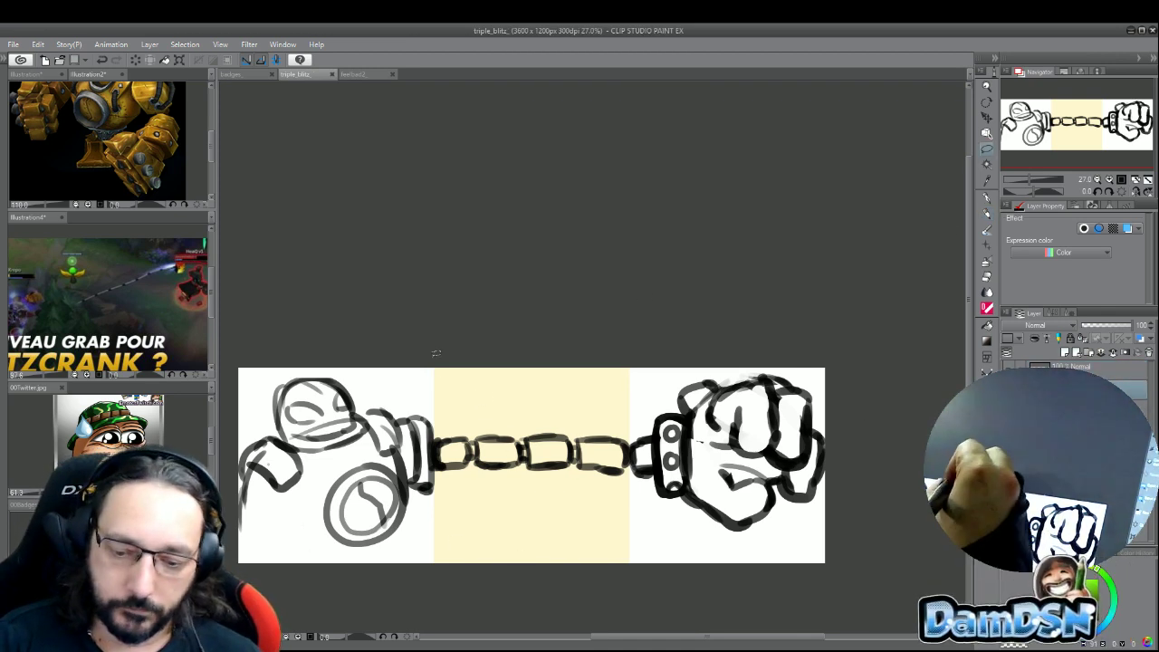
{"action": "left_click_drag", "start_coordinate": [433, 357], "coordinate": [435, 423]}
{"action": "mouse_move", "coordinate": [433, 538]}
{"action": "left_mouse_down"}
{"action": "mouse_move", "coordinate": [427, 634]}
{"action": "mouse_move", "coordinate": [285, 629]}
{"action": "mouse_move", "coordinate": [240, 308]}
{"action": "left_mouse_up"}
{"action": "key", "text": "ctrl+x"}
{"action": "key", "text": "ctrl+v"}
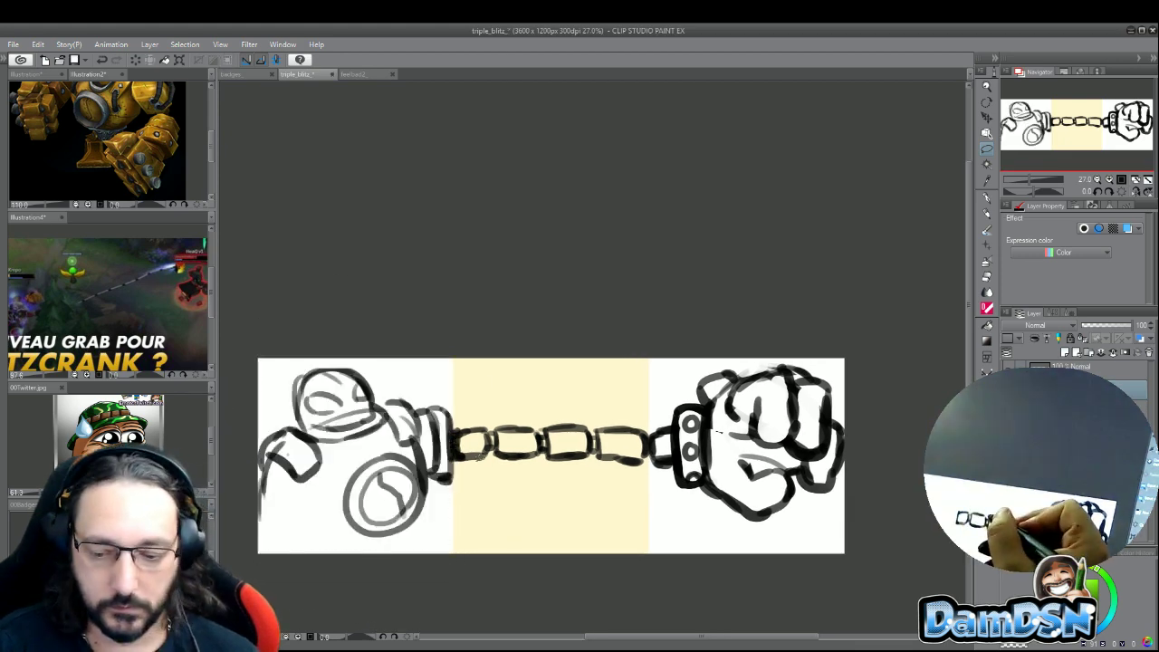
{"action": "key", "text": "ctrl+t"}
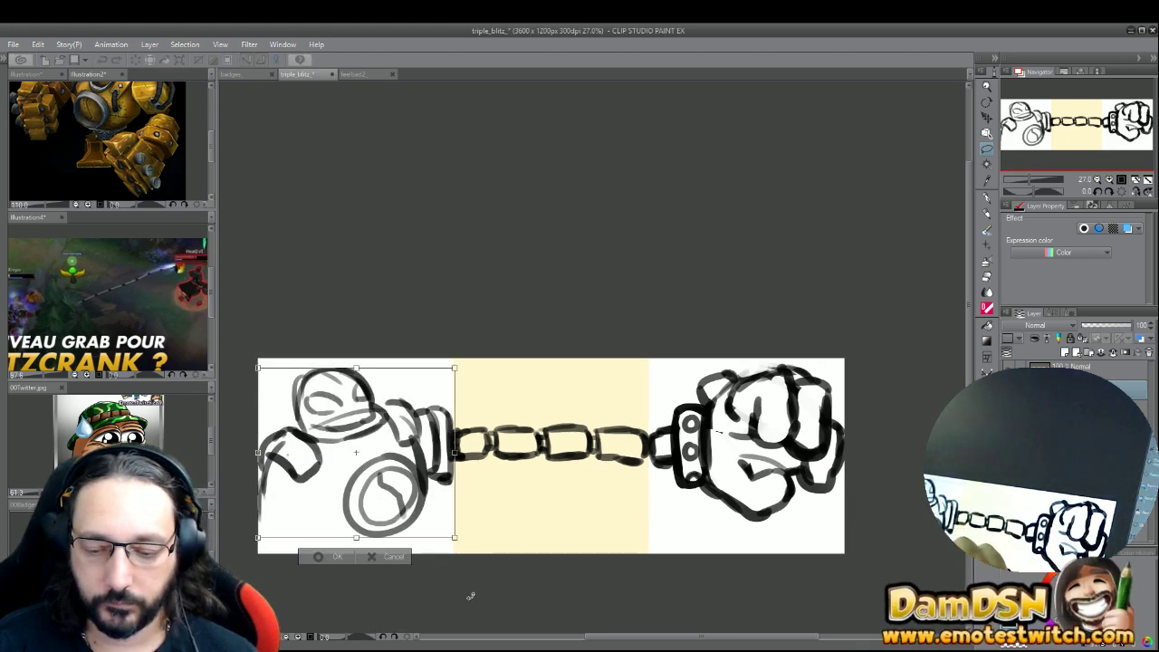
{"action": "left_click_drag", "start_coordinate": [343, 544], "coordinate": [346, 559]}
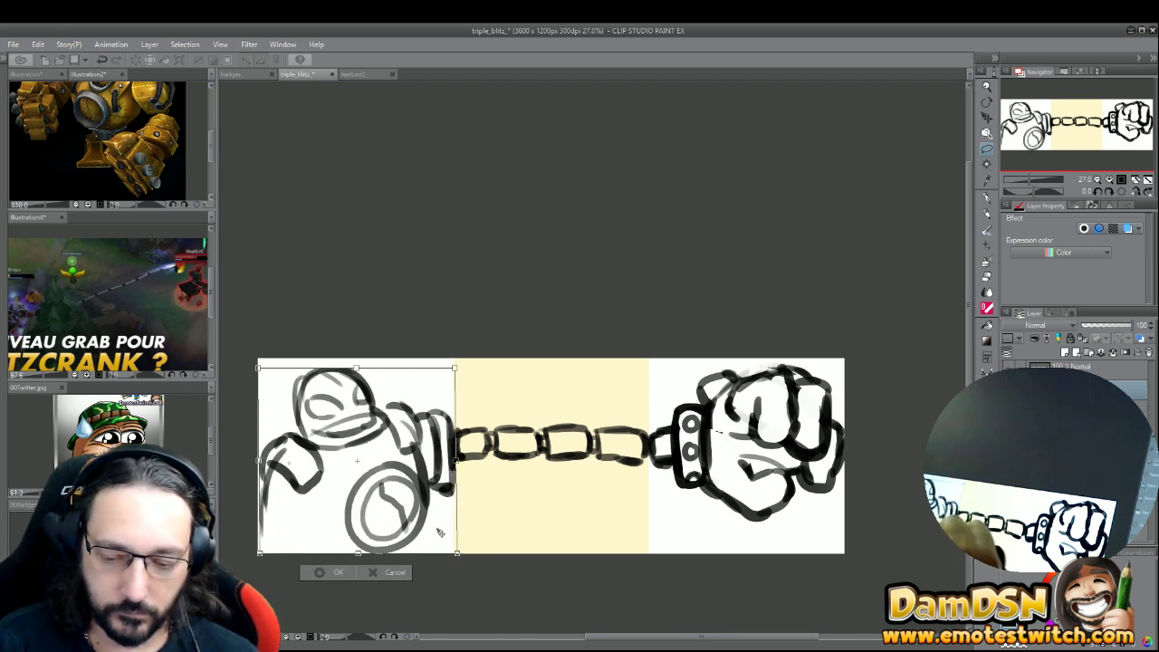
{"action": "key", "text": "Return"}
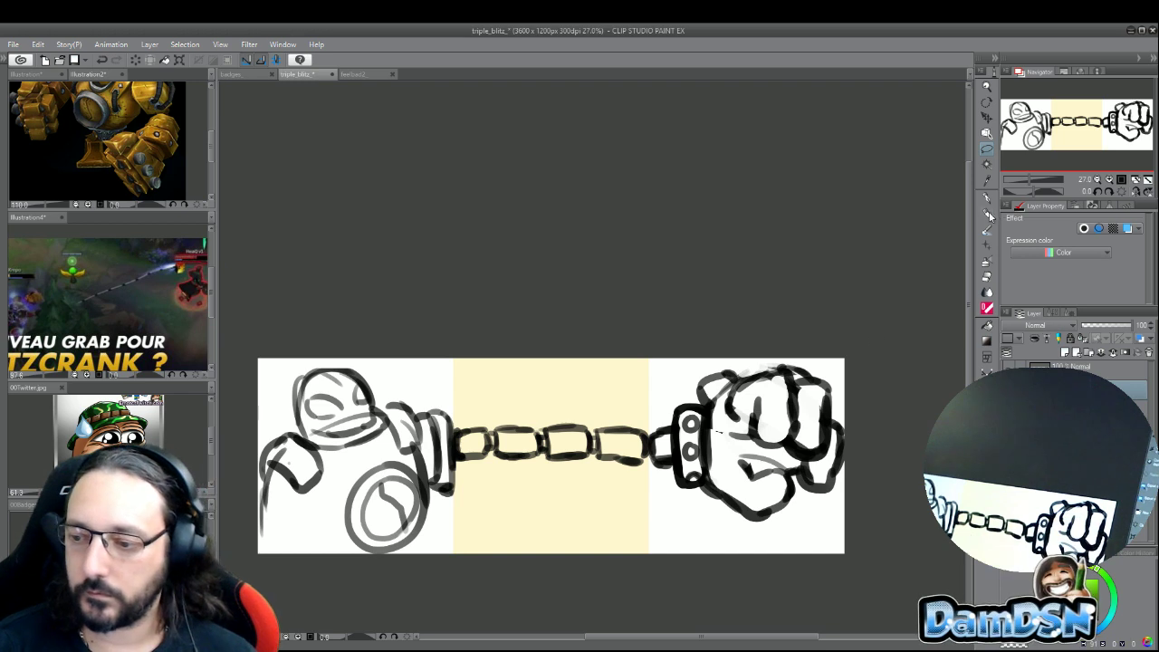
- Erase the robot's old head, draw a curved neckline between the shoulders, check the full-body robot reference, and save the drawing
{"action": "key", "text": "p"}
{"action": "mouse_move", "coordinate": [342, 394]}
{"action": "left_mouse_down"}
{"action": "mouse_move", "coordinate": [373, 385]}
{"action": "mouse_move", "coordinate": [390, 416]}
{"action": "mouse_move", "coordinate": [308, 385]}
{"action": "mouse_move", "coordinate": [331, 414]}
{"action": "mouse_move", "coordinate": [333, 398]}
{"action": "left_mouse_up"}
{"action": "left_click", "coordinate": [172, 145]}
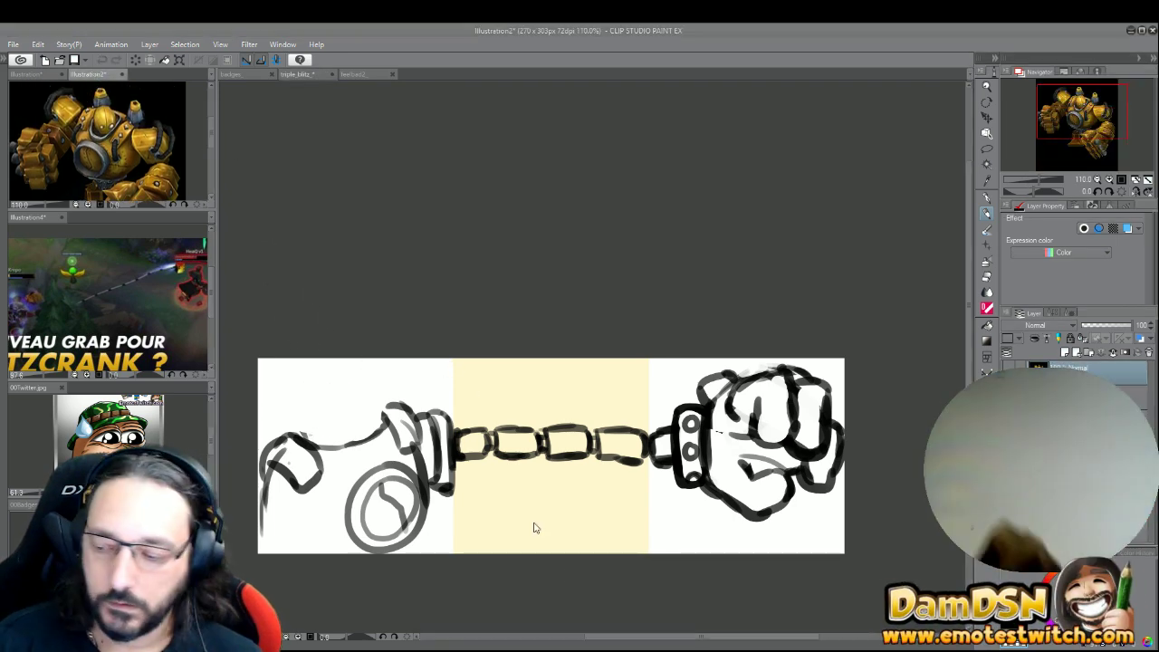
{"action": "left_click", "coordinate": [852, 524]}
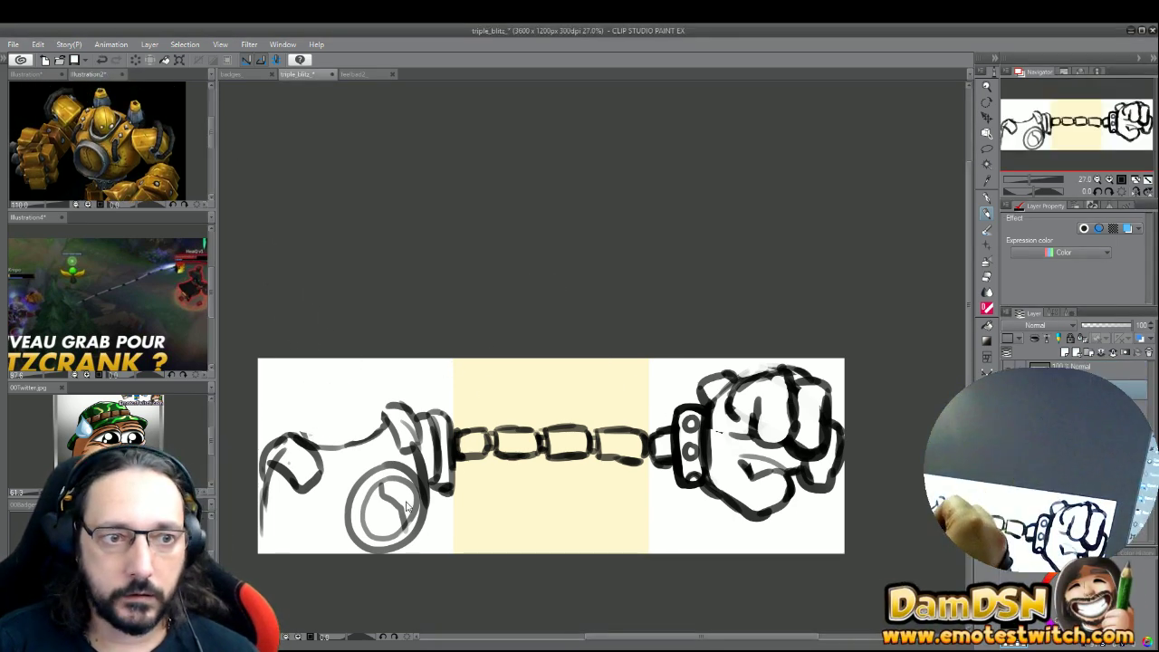
{"action": "key", "text": "ctrl+s"}
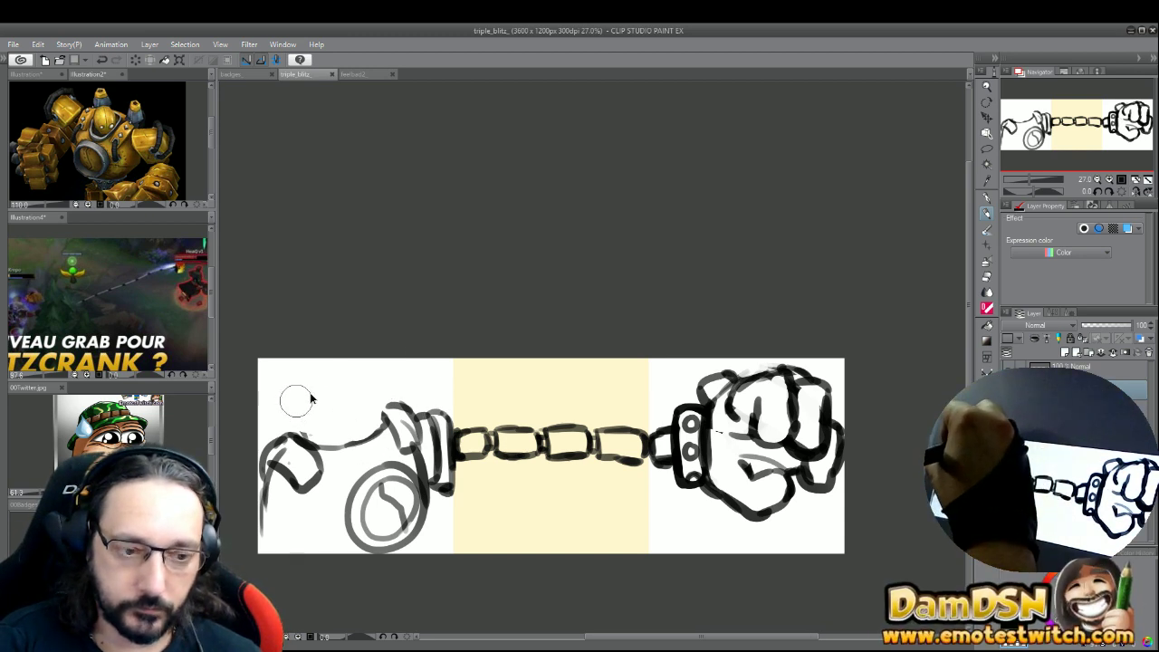
- Draw a larger domed head above the neckline, reaching up to the canvas's top edge
{"action": "mouse_move", "coordinate": [313, 363]}
{"action": "left_mouse_down"}
{"action": "mouse_move", "coordinate": [291, 408]}
{"action": "mouse_move", "coordinate": [306, 379]}
{"action": "mouse_move", "coordinate": [296, 376]}
{"action": "mouse_move", "coordinate": [301, 440]}
{"action": "left_mouse_up"}
{"action": "key", "text": "ctrl+z"}
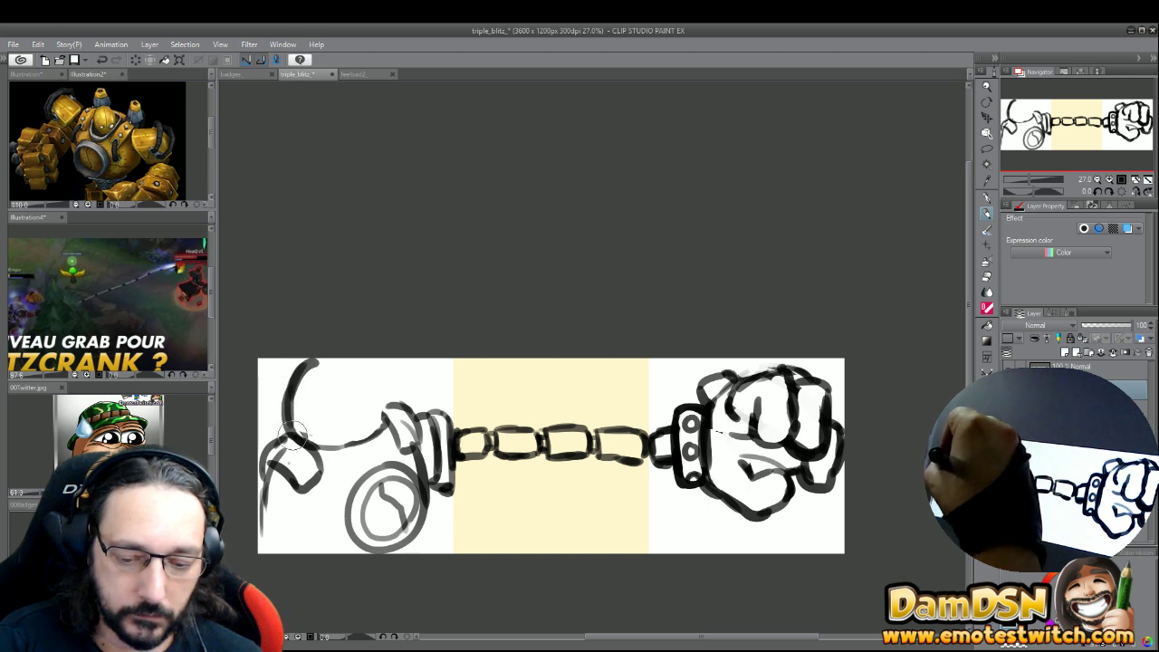
{"action": "mouse_move", "coordinate": [304, 364]}
{"action": "left_mouse_down"}
{"action": "mouse_move", "coordinate": [357, 357]}
{"action": "mouse_move", "coordinate": [383, 382]}
{"action": "mouse_move", "coordinate": [304, 361]}
{"action": "mouse_move", "coordinate": [389, 380]}
{"action": "mouse_move", "coordinate": [334, 371]}
{"action": "mouse_move", "coordinate": [352, 359]}
{"action": "mouse_move", "coordinate": [378, 368]}
{"action": "mouse_move", "coordinate": [397, 404]}
{"action": "left_mouse_up"}
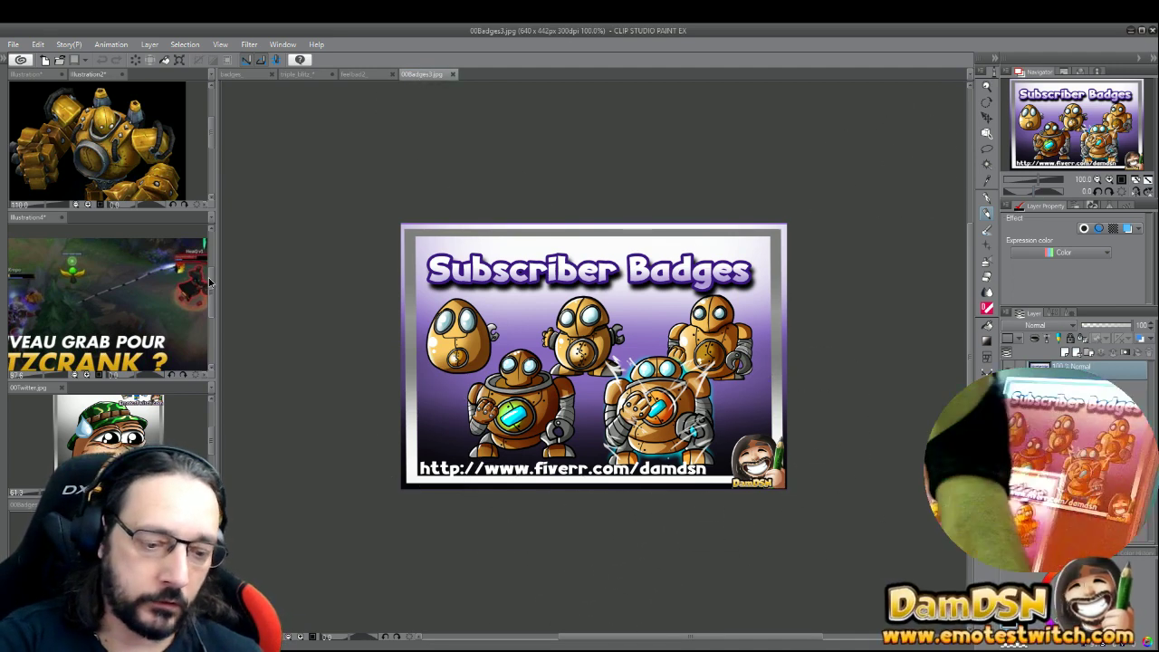
- Dock the 00Badges3.jpg reference beside the canvas, zoom it out to 59% to show all badges, and return to the triple_blitz drawing
{"action": "left_click_drag", "start_coordinate": [149, 226], "coordinate": [145, 219]}
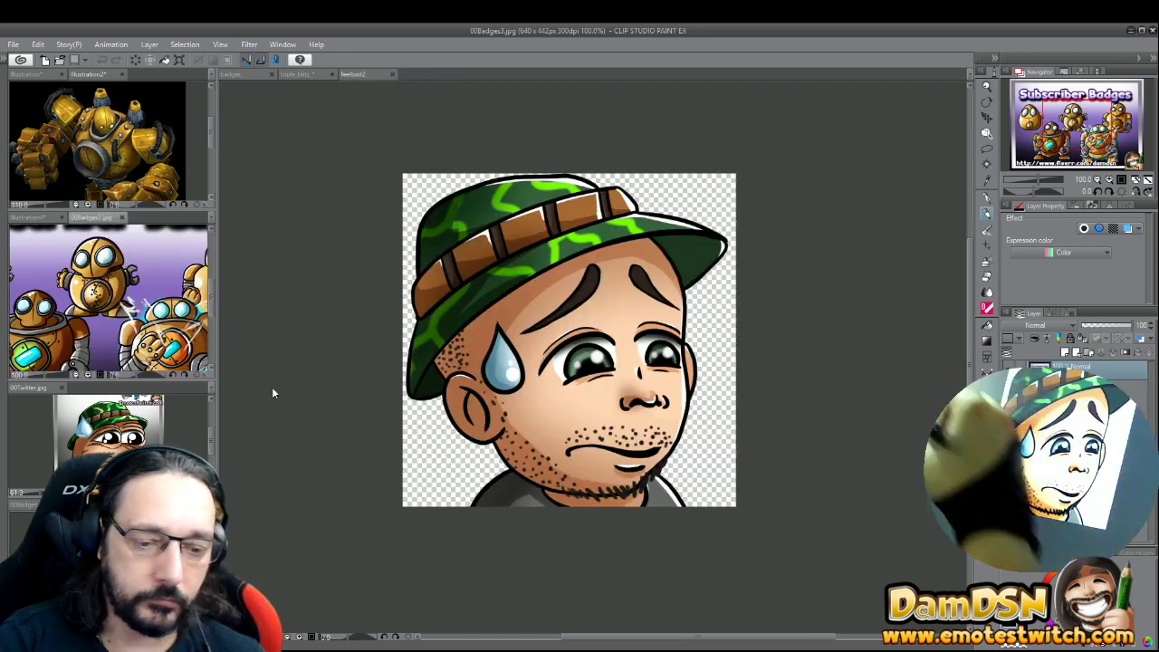
{"action": "left_click", "coordinate": [1037, 181]}
{"action": "left_click", "coordinate": [1037, 181]}
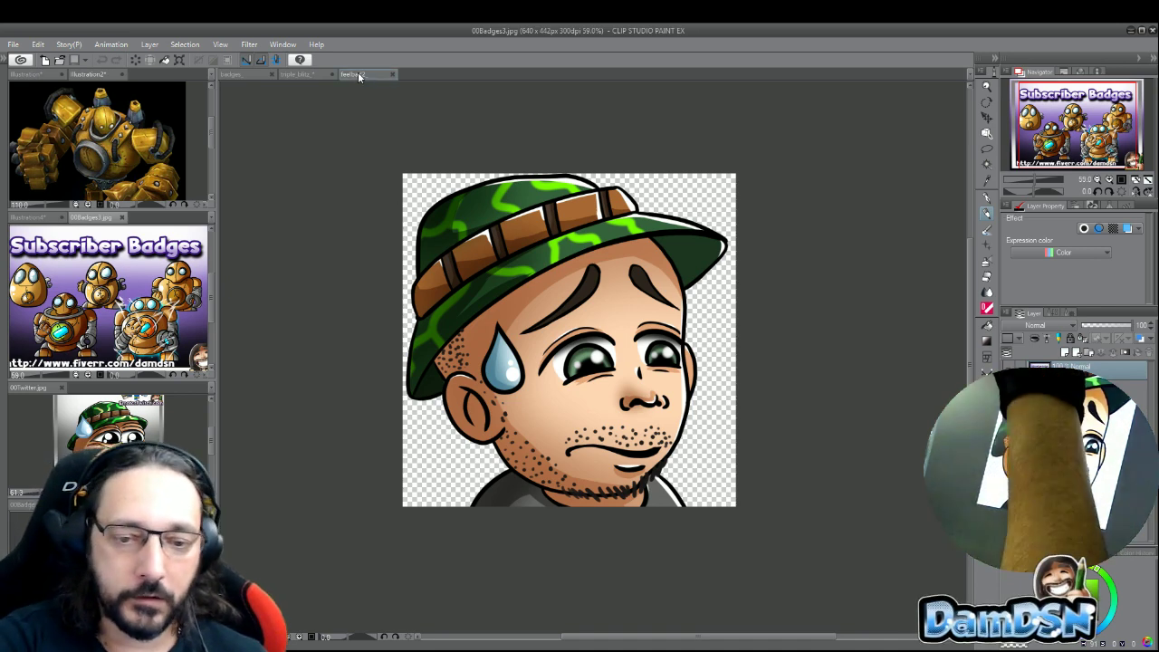
{"action": "left_click", "coordinate": [301, 74]}
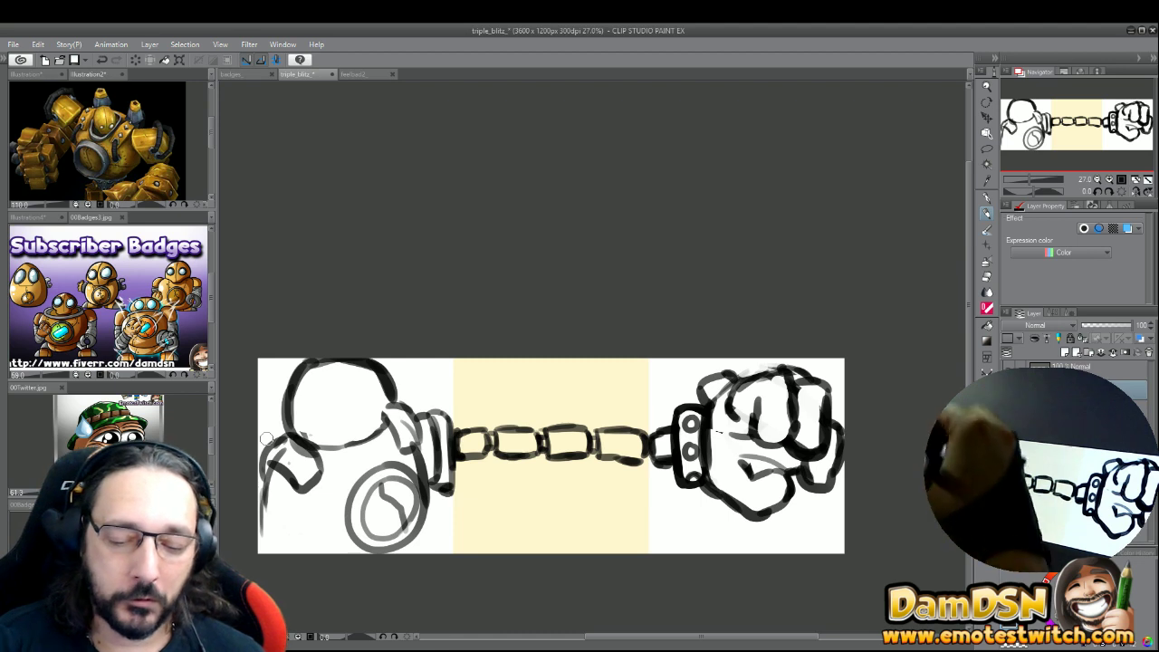
- Draw a large double-ringed eye, a curved vertical seam down the face, and a smaller round eye at the head's far edge
{"action": "mouse_move", "coordinate": [329, 386]}
{"action": "left_mouse_down"}
{"action": "mouse_move", "coordinate": [306, 405]}
{"action": "mouse_move", "coordinate": [330, 414]}
{"action": "mouse_move", "coordinate": [345, 403]}
{"action": "mouse_move", "coordinate": [335, 419]}
{"action": "mouse_move", "coordinate": [319, 417]}
{"action": "left_mouse_up"}
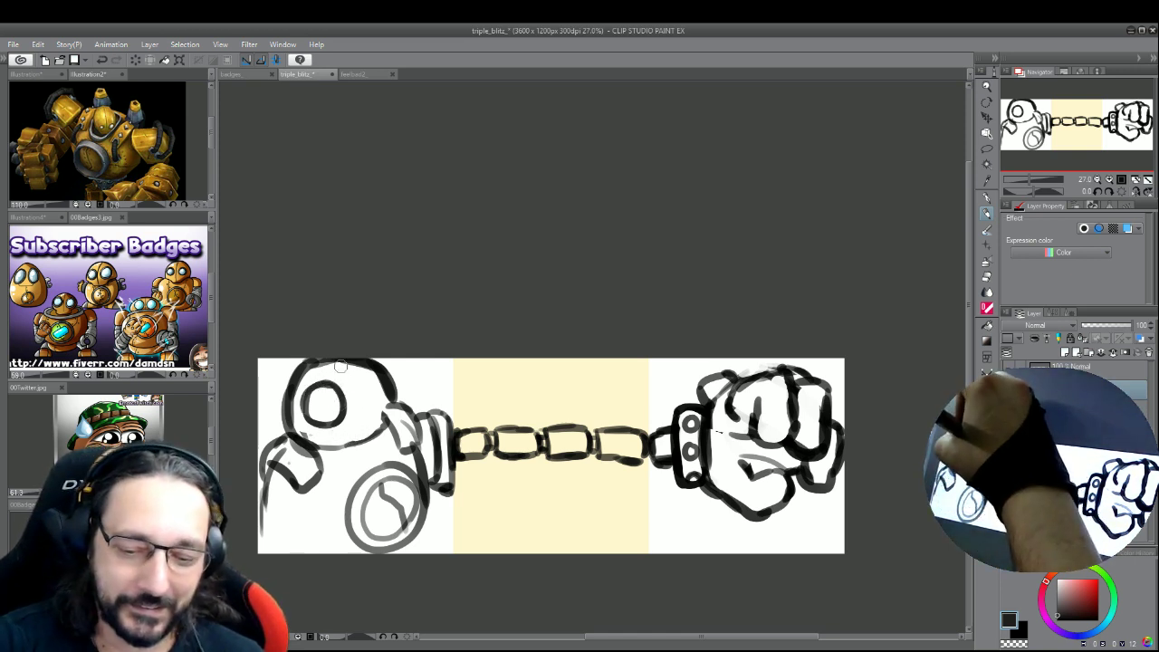
{"action": "left_click_drag", "start_coordinate": [337, 361], "coordinate": [366, 434]}
{"action": "left_click_drag", "start_coordinate": [357, 384], "coordinate": [361, 451]}
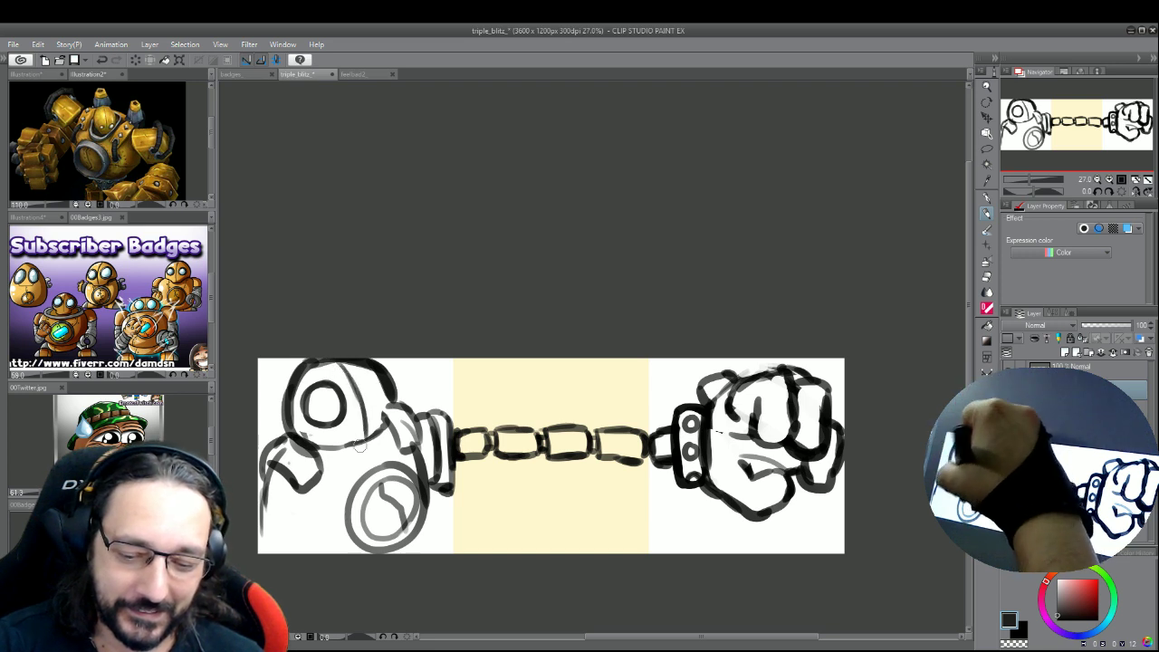
{"action": "left_click_drag", "start_coordinate": [369, 368], "coordinate": [384, 400]}
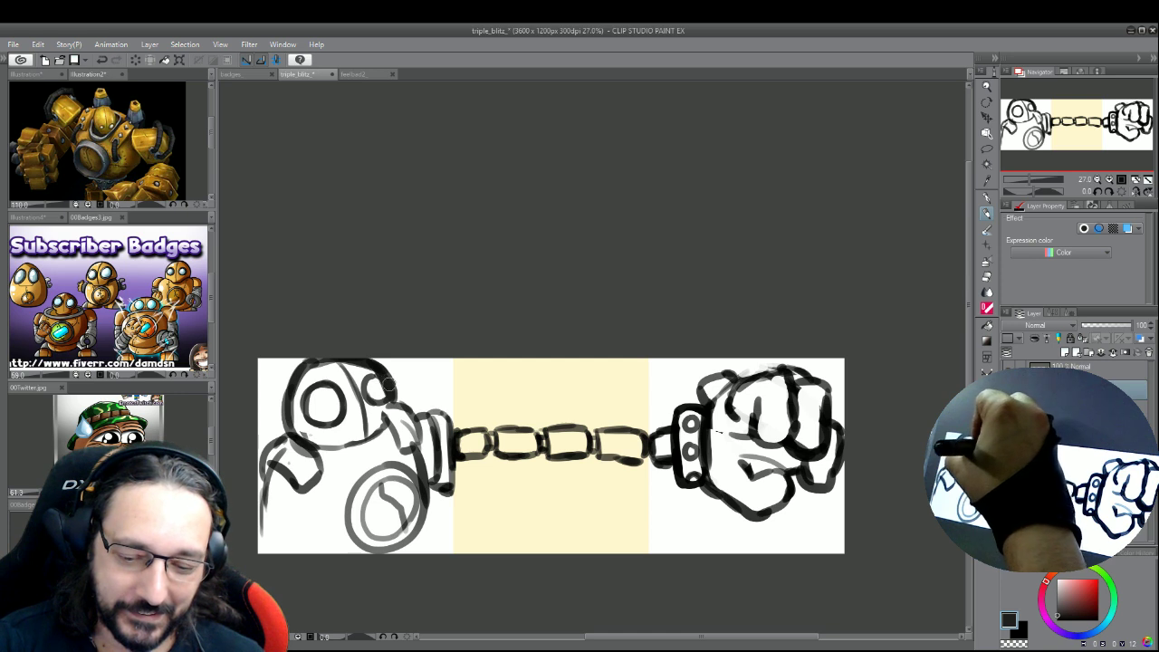
{"action": "left_click_drag", "start_coordinate": [375, 382], "coordinate": [384, 391]}
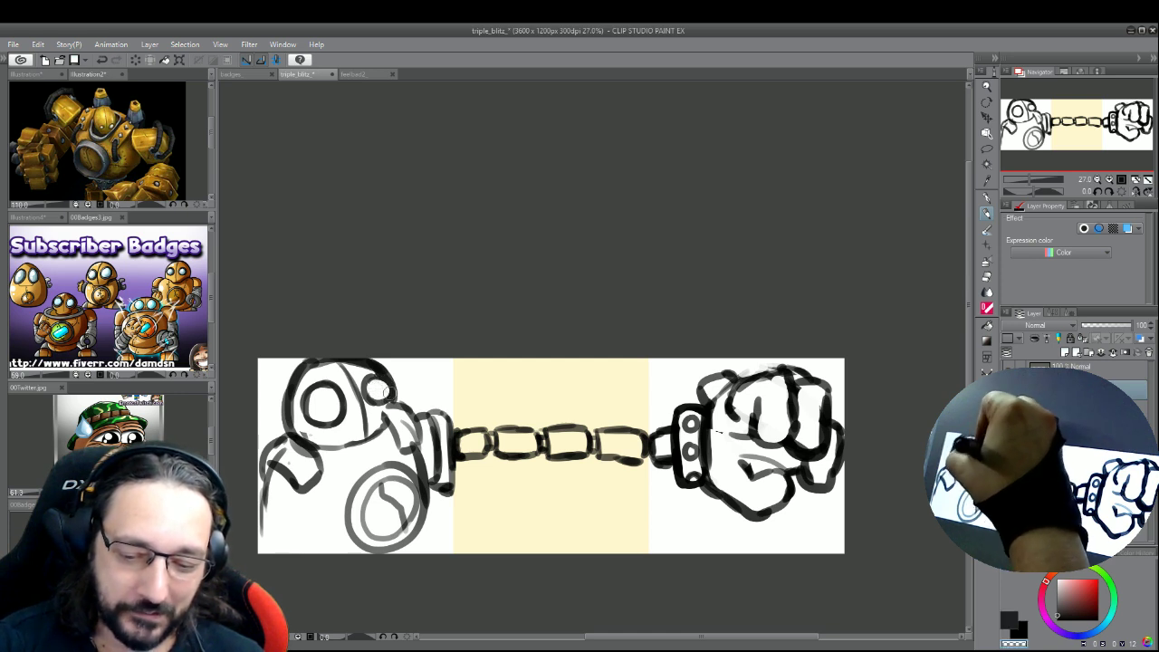
{"action": "key", "text": "x"}
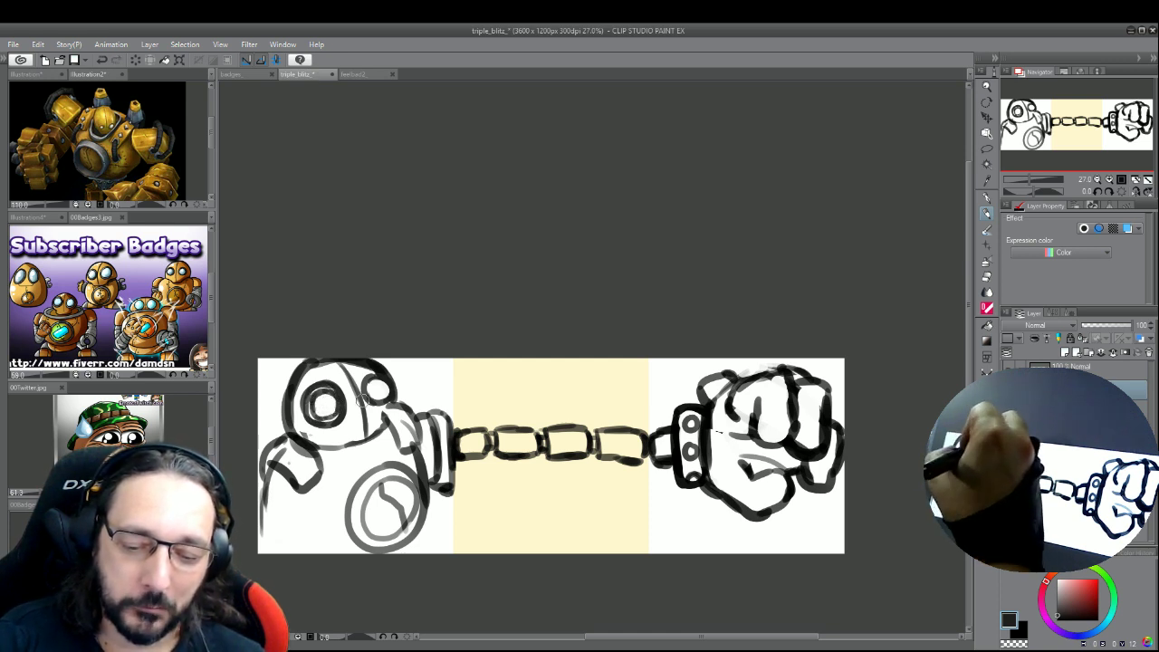
{"action": "key", "text": "c"}
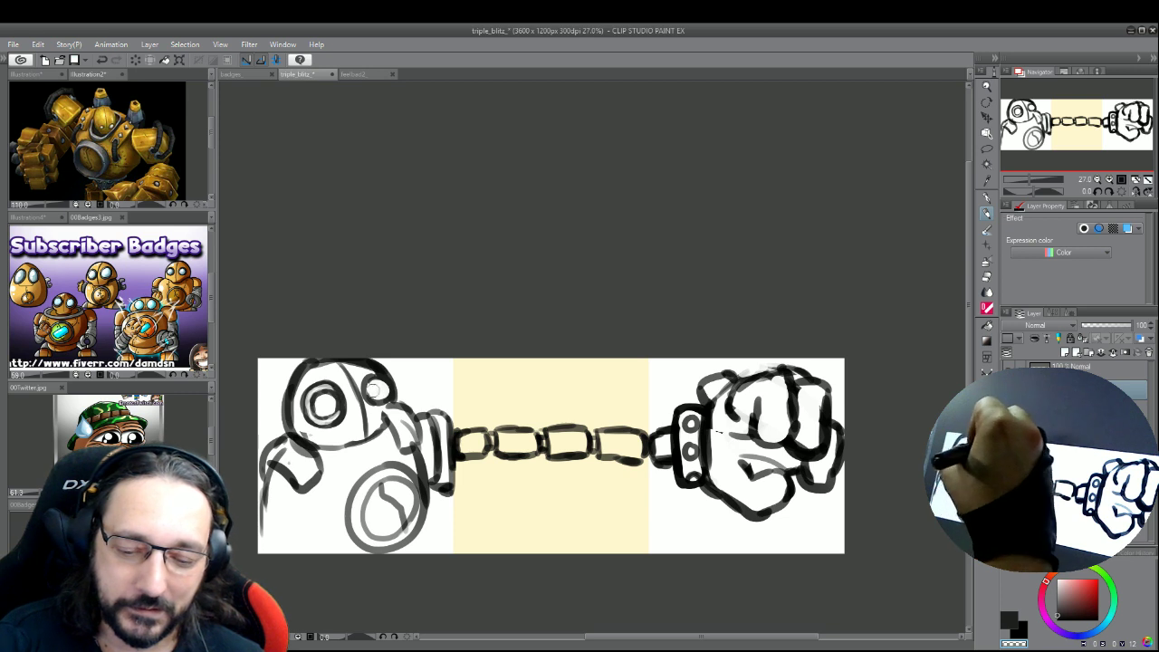
{"action": "key", "text": "c"}
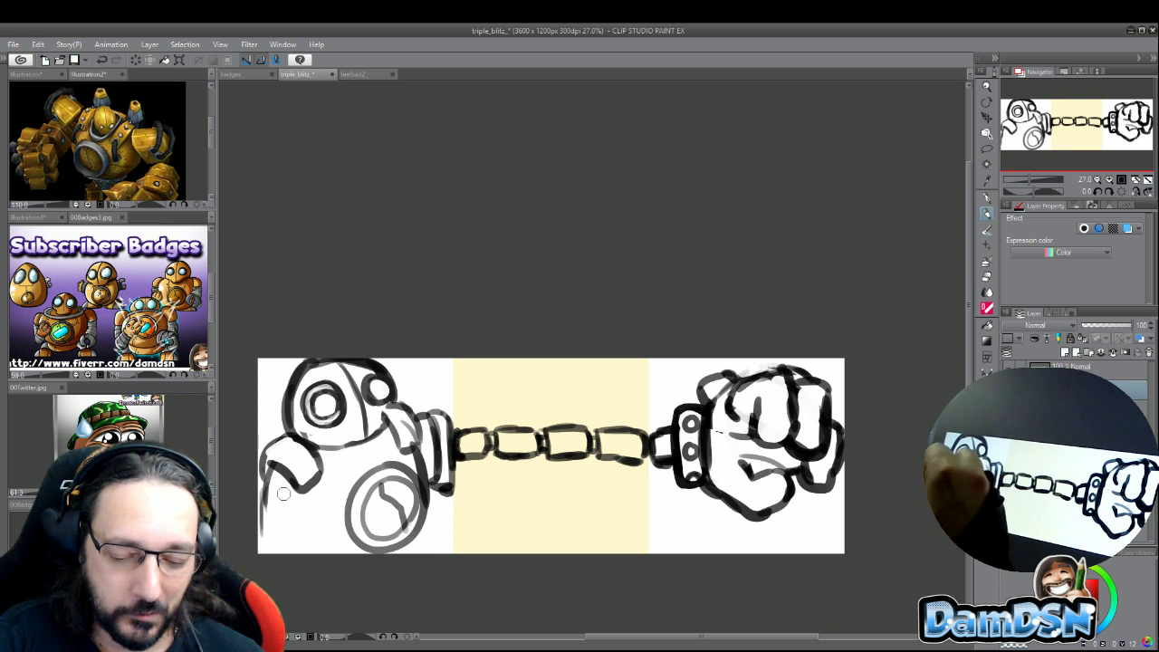
- Extend the near arm to the canvas's bottom edge with a curved band across it, and draw the torso's outer side below the far shoulder
{"action": "left_click_drag", "start_coordinate": [257, 525], "coordinate": [313, 536]}
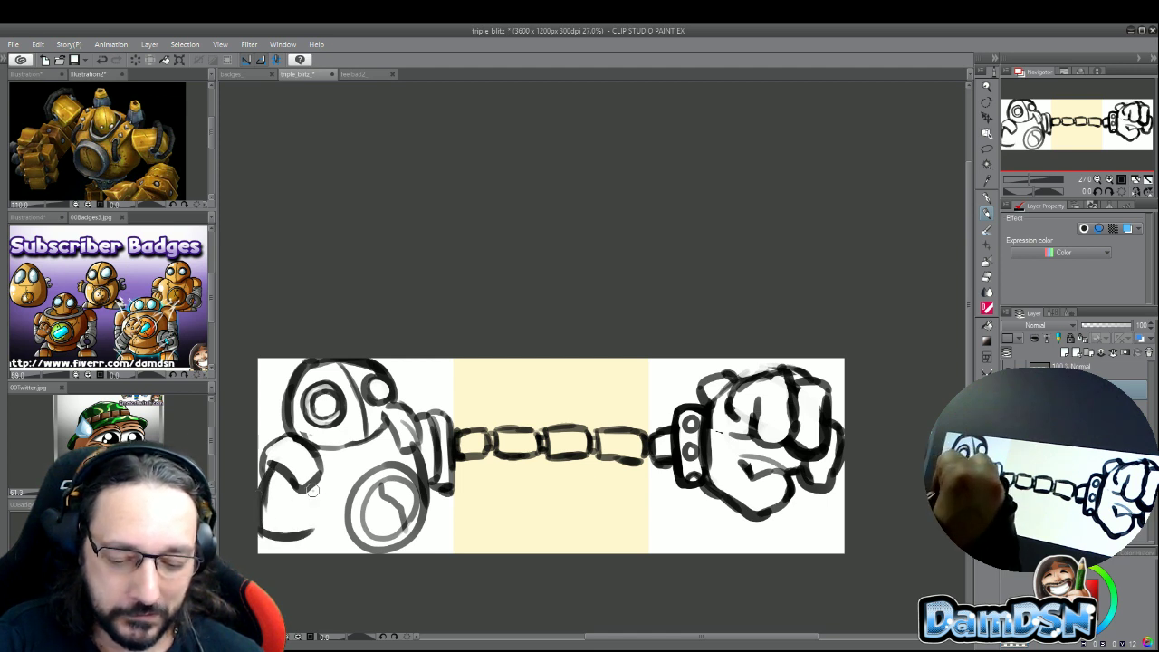
{"action": "mouse_move", "coordinate": [315, 486]}
{"action": "left_mouse_down"}
{"action": "mouse_move", "coordinate": [306, 530]}
{"action": "mouse_move", "coordinate": [272, 560]}
{"action": "mouse_move", "coordinate": [264, 541]}
{"action": "mouse_move", "coordinate": [264, 567]}
{"action": "mouse_move", "coordinate": [308, 543]}
{"action": "left_mouse_up"}
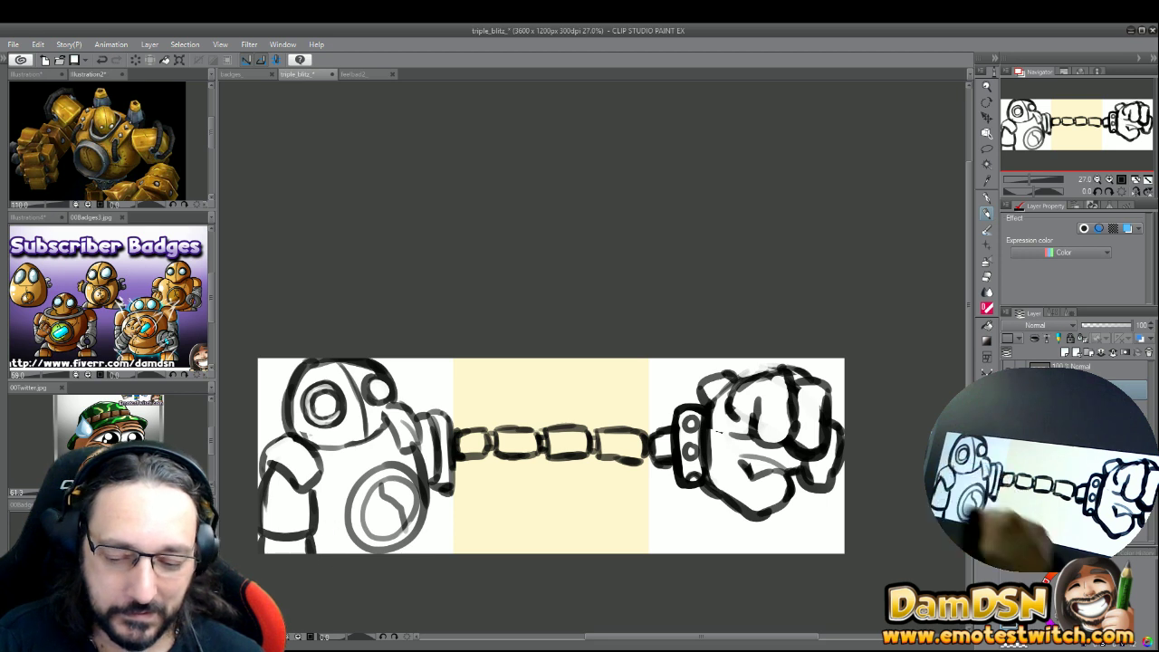
{"action": "left_click_drag", "start_coordinate": [419, 440], "coordinate": [438, 533]}
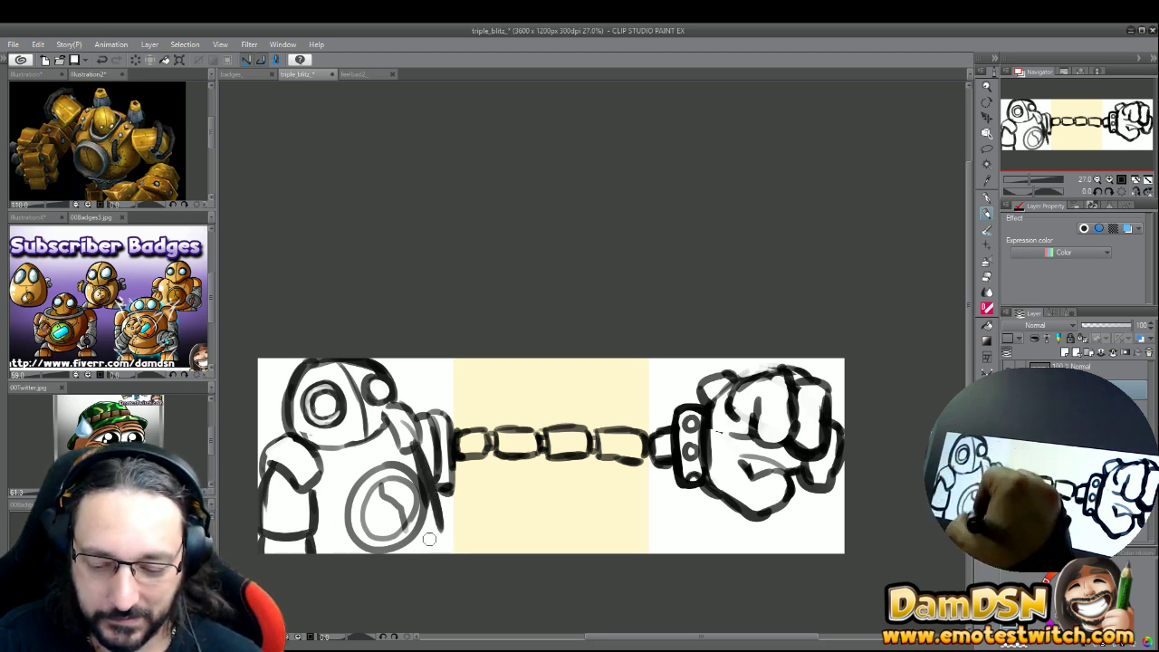
{"action": "left_click_drag", "start_coordinate": [418, 466], "coordinate": [444, 553]}
{"action": "left_click_drag", "start_coordinate": [429, 495], "coordinate": [437, 571]}
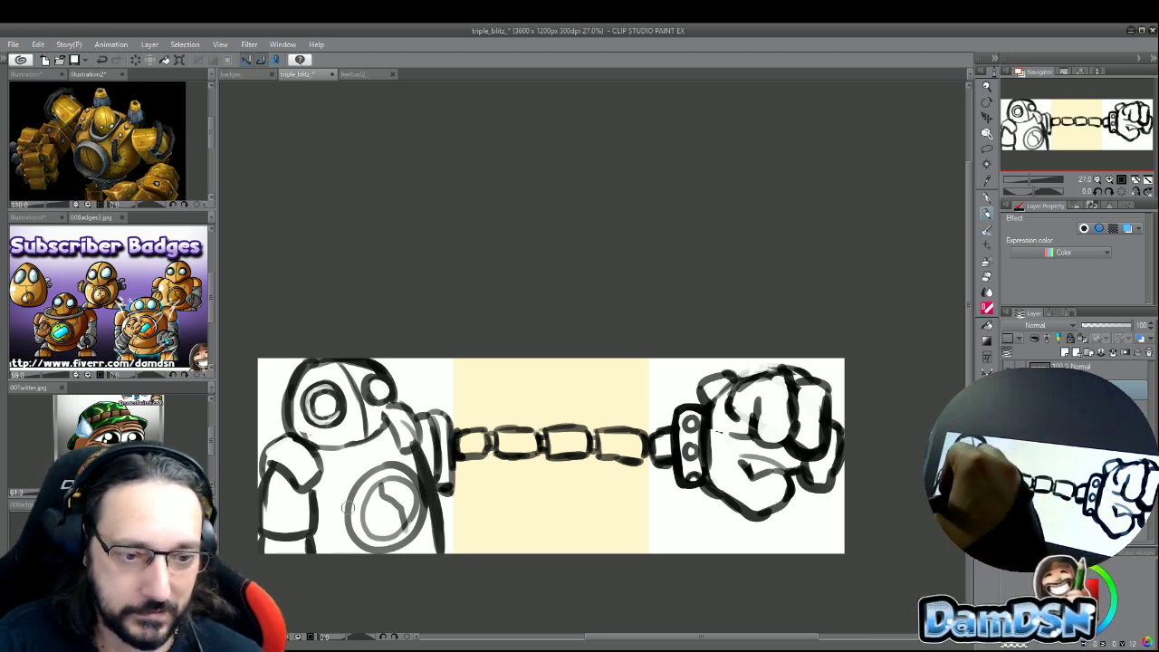
- Add hooked shoulder clasps, plates above and beside the round chest hatch, and small rivet dots along the plates
{"action": "mouse_move", "coordinate": [332, 467]}
{"action": "left_mouse_down"}
{"action": "mouse_move", "coordinate": [304, 464]}
{"action": "mouse_move", "coordinate": [346, 487]}
{"action": "mouse_move", "coordinate": [319, 466]}
{"action": "mouse_move", "coordinate": [339, 480]}
{"action": "left_mouse_up"}
{"action": "mouse_move", "coordinate": [408, 429]}
{"action": "left_mouse_down"}
{"action": "mouse_move", "coordinate": [389, 462]}
{"action": "mouse_move", "coordinate": [408, 436]}
{"action": "mouse_move", "coordinate": [351, 467]}
{"action": "mouse_move", "coordinate": [364, 478]}
{"action": "left_mouse_up"}
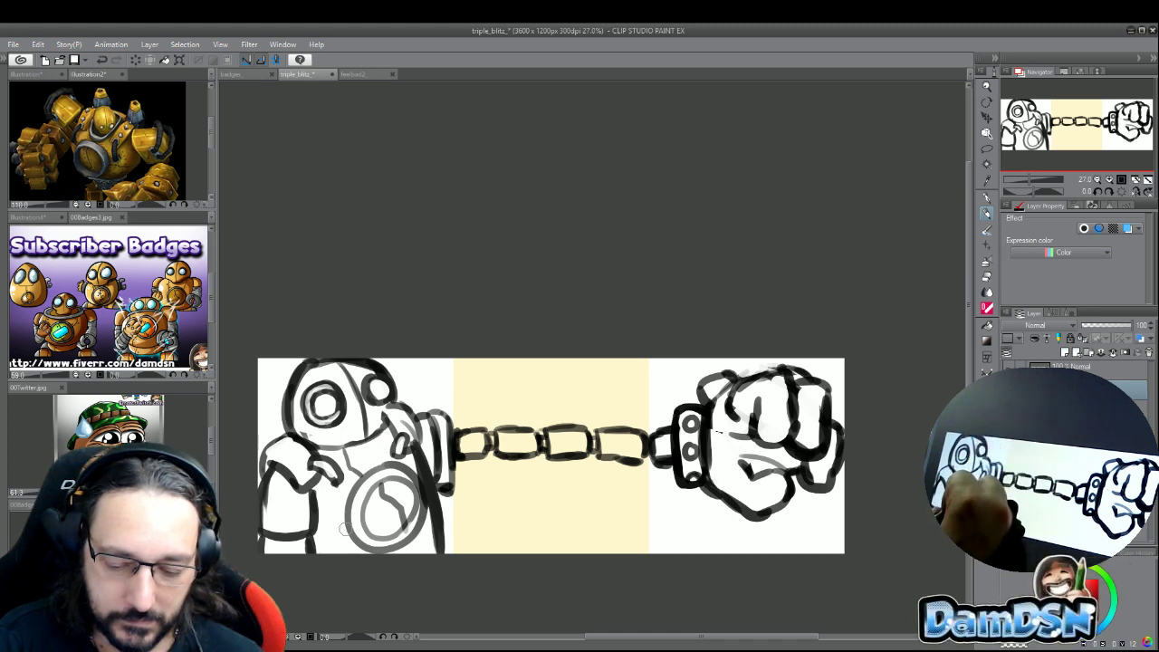
{"action": "left_click_drag", "start_coordinate": [337, 547], "coordinate": [324, 535]}
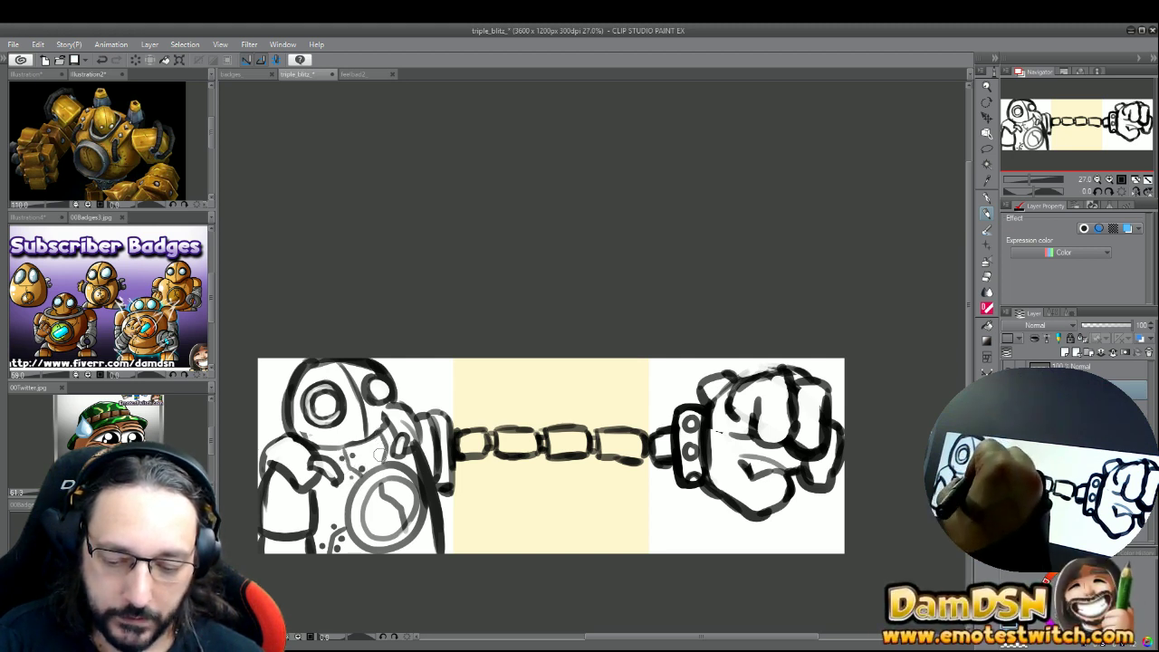
{"action": "left_click", "coordinate": [378, 453]}
{"action": "left_click", "coordinate": [380, 441]}
{"action": "left_click", "coordinate": [388, 439]}
{"action": "left_click", "coordinate": [389, 457]}
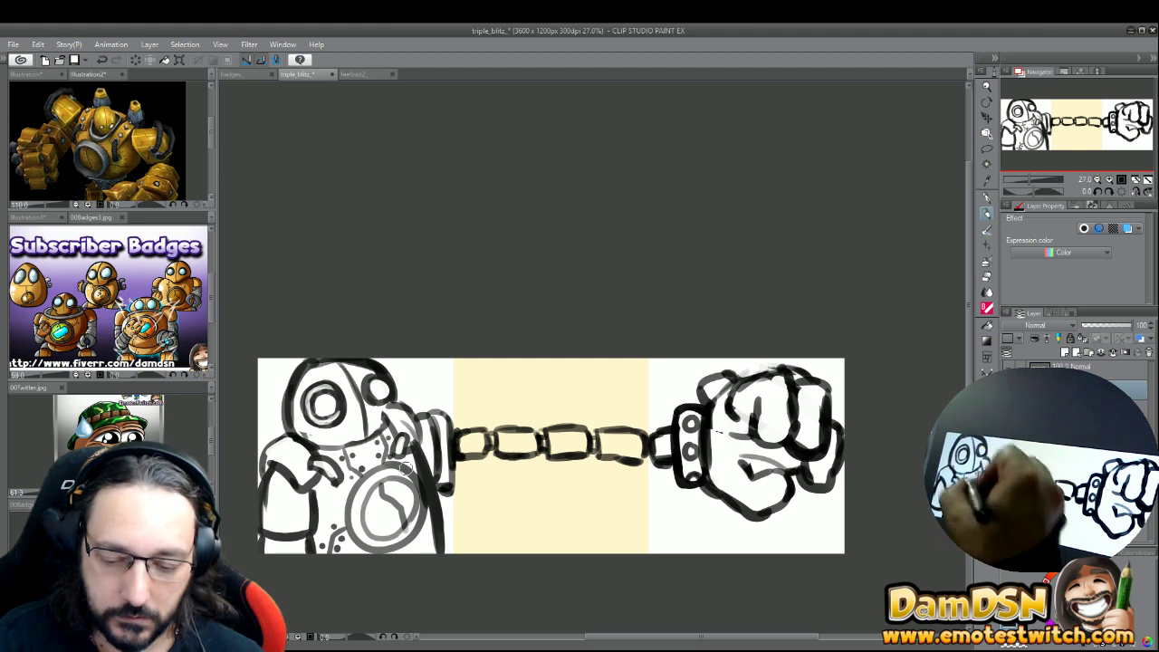
{"action": "left_click", "coordinate": [424, 529]}
{"action": "left_click", "coordinate": [432, 538]}
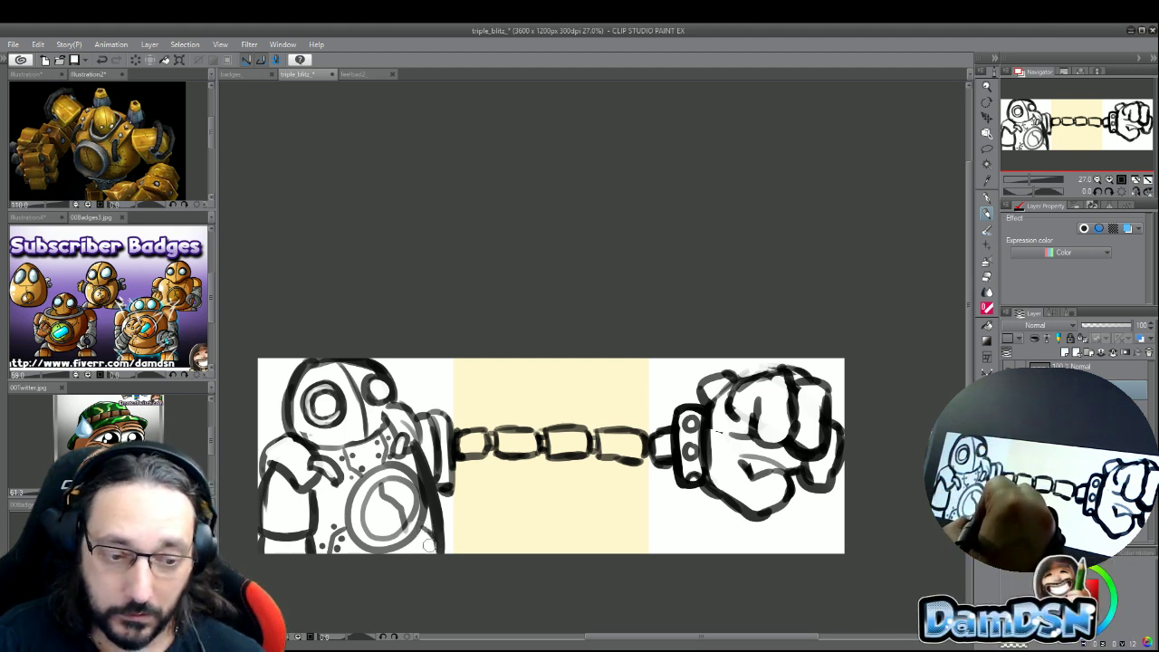
- Reshape the torso's outer side below the extended arm's cuff into a rounder curve, and undo the last two strokes
{"action": "left_click_drag", "start_coordinate": [433, 505], "coordinate": [427, 548]}
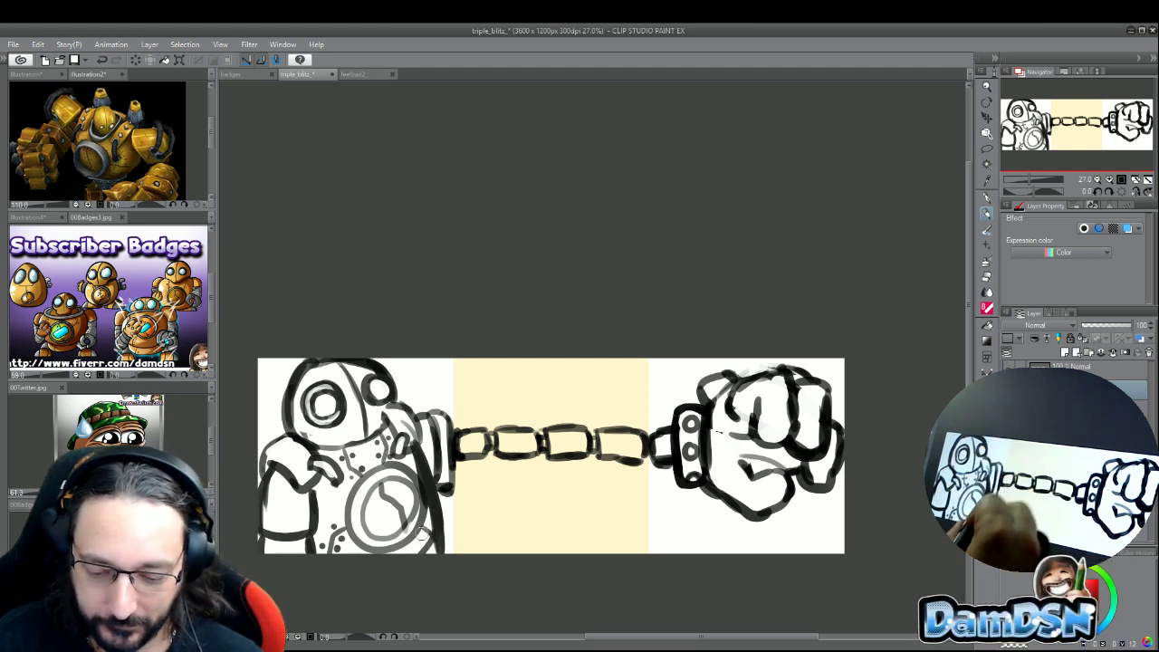
{"action": "left_click_drag", "start_coordinate": [442, 497], "coordinate": [446, 518]}
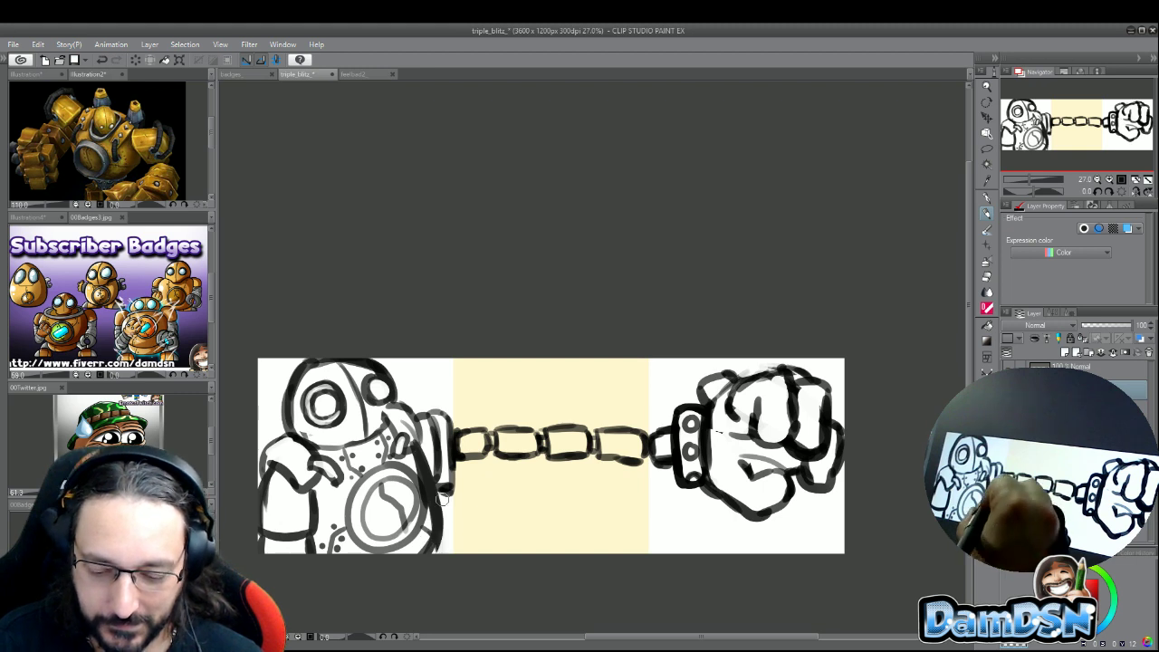
{"action": "key", "text": "ctrl+z"}
{"action": "key", "text": "ctrl+z"}
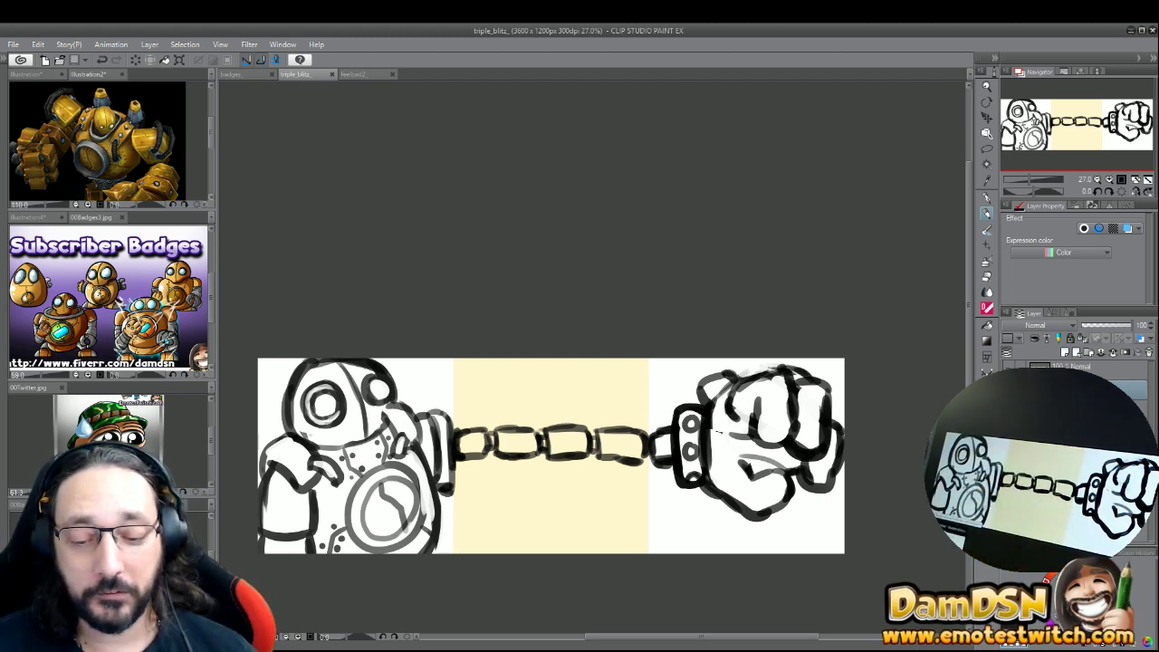
- Redraw the head's outer contour from the smaller eye down to the jaw
{"action": "mouse_move", "coordinate": [375, 398]}
{"action": "left_mouse_down"}
{"action": "mouse_move", "coordinate": [378, 415]}
{"action": "mouse_move", "coordinate": [390, 379]}
{"action": "mouse_move", "coordinate": [390, 426]}
{"action": "mouse_move", "coordinate": [372, 433]}
{"action": "left_mouse_up"}
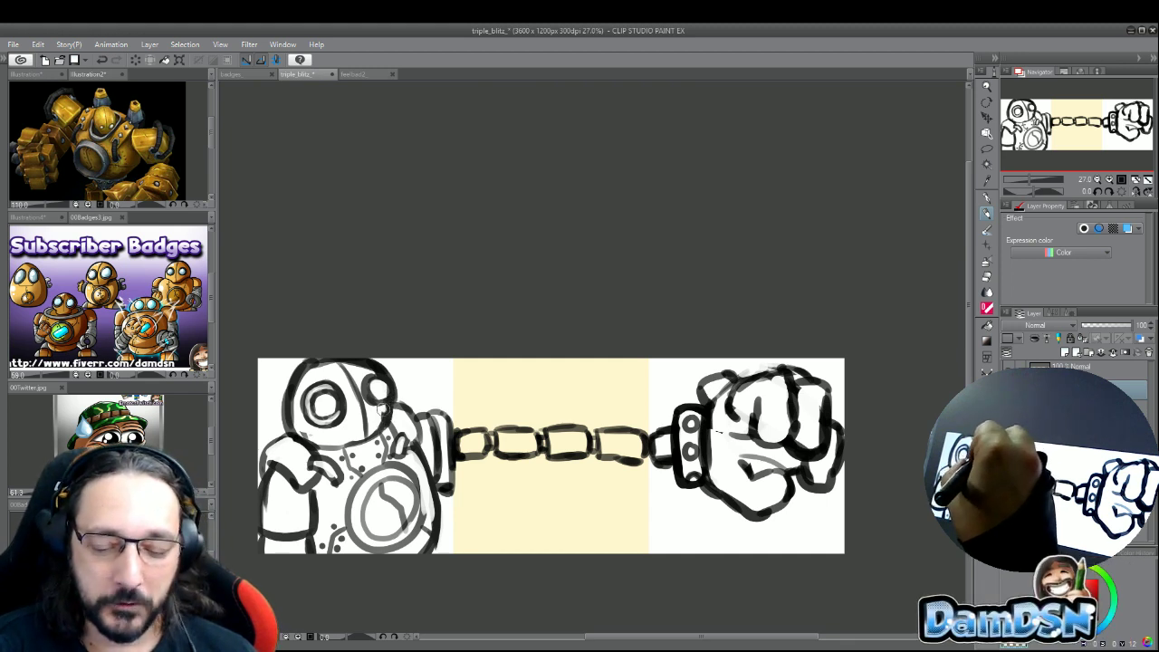
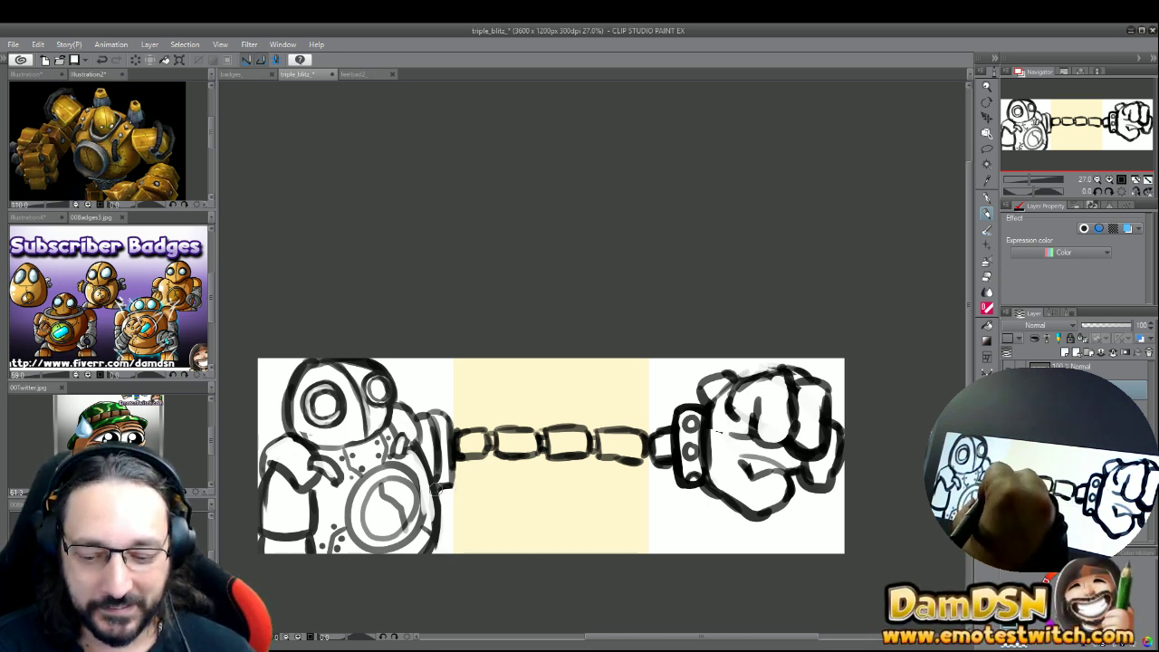
- Darken the outer and lower edges of the extended arm's cuff in the sketch, and save the file
{"action": "left_click_drag", "start_coordinate": [446, 496], "coordinate": [447, 445]}
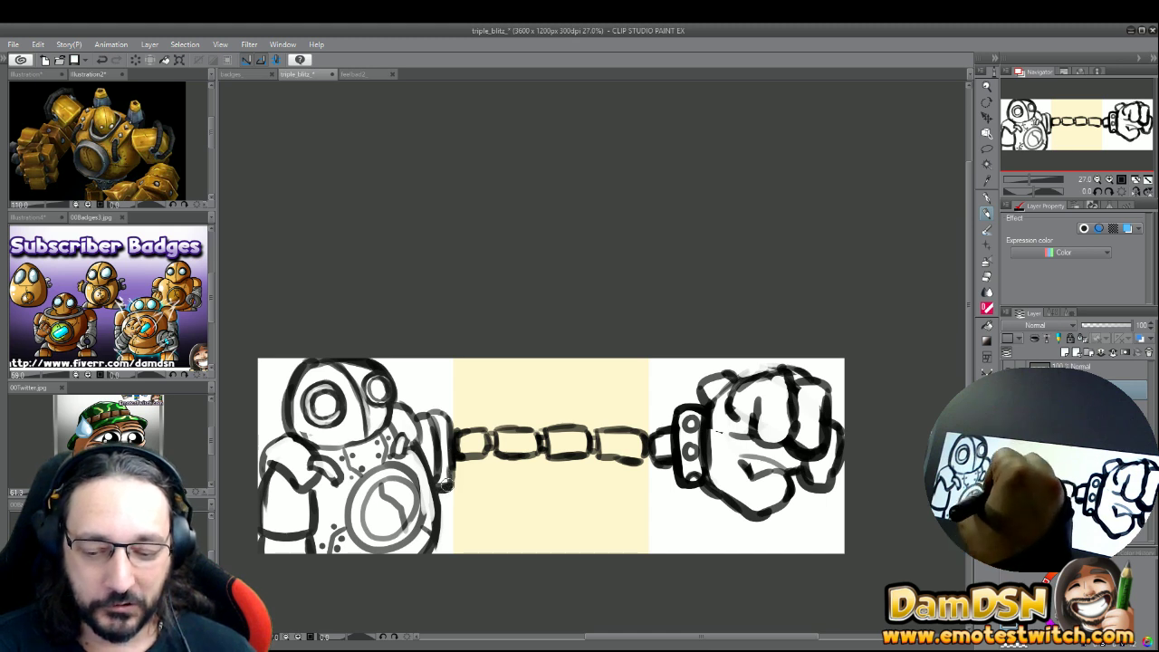
{"action": "mouse_move", "coordinate": [446, 485]}
{"action": "left_mouse_down"}
{"action": "mouse_move", "coordinate": [451, 423]}
{"action": "mouse_move", "coordinate": [416, 414]}
{"action": "mouse_move", "coordinate": [432, 419]}
{"action": "mouse_move", "coordinate": [438, 467]}
{"action": "left_mouse_up"}
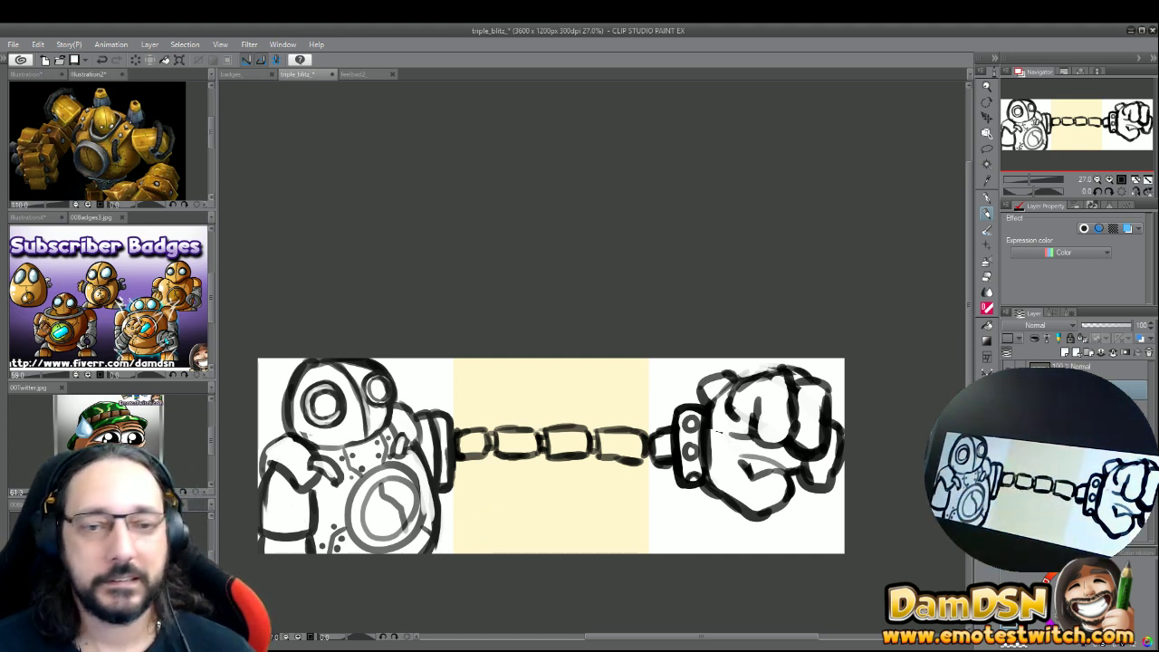
{"action": "key", "text": "ctrl+s"}
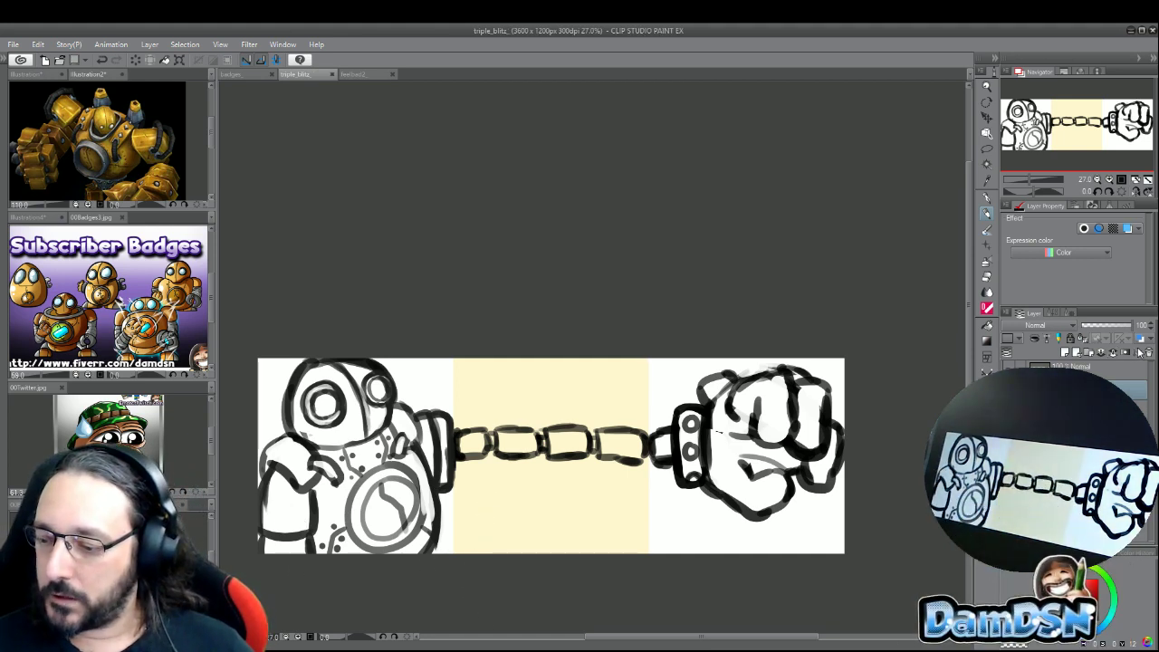
- Tint the sketch with the blue layer colour and set up a separate layer for the black line art
{"action": "left_click", "coordinate": [1092, 352]}
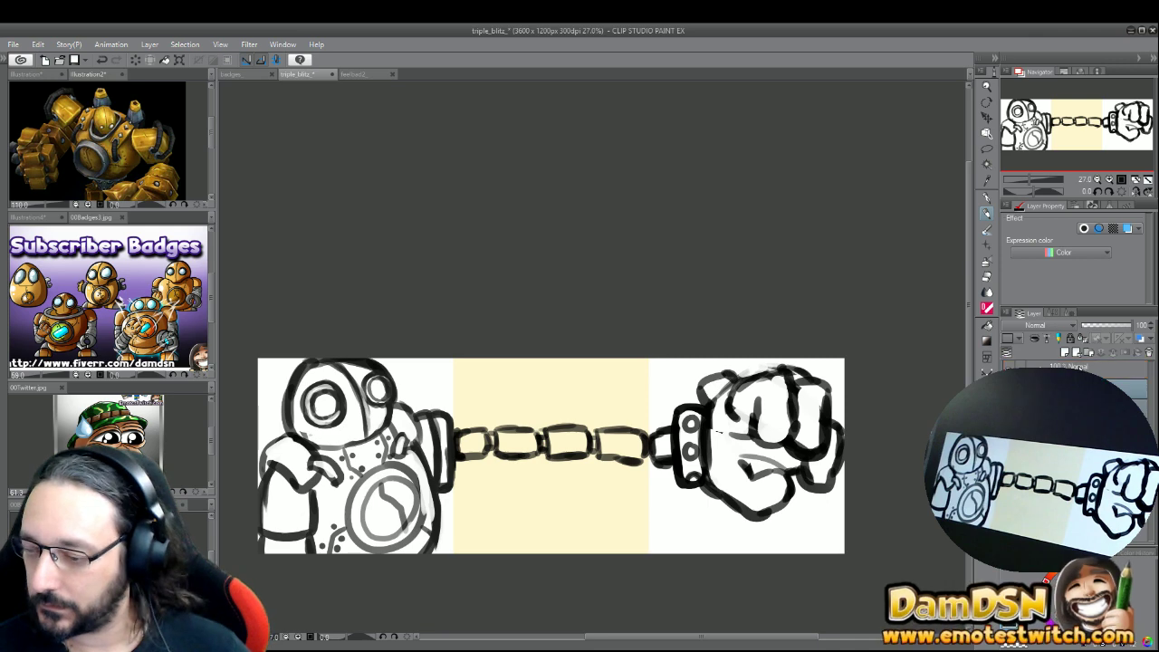
{"action": "left_click", "coordinate": [1137, 350]}
{"action": "left_click", "coordinate": [1141, 338]}
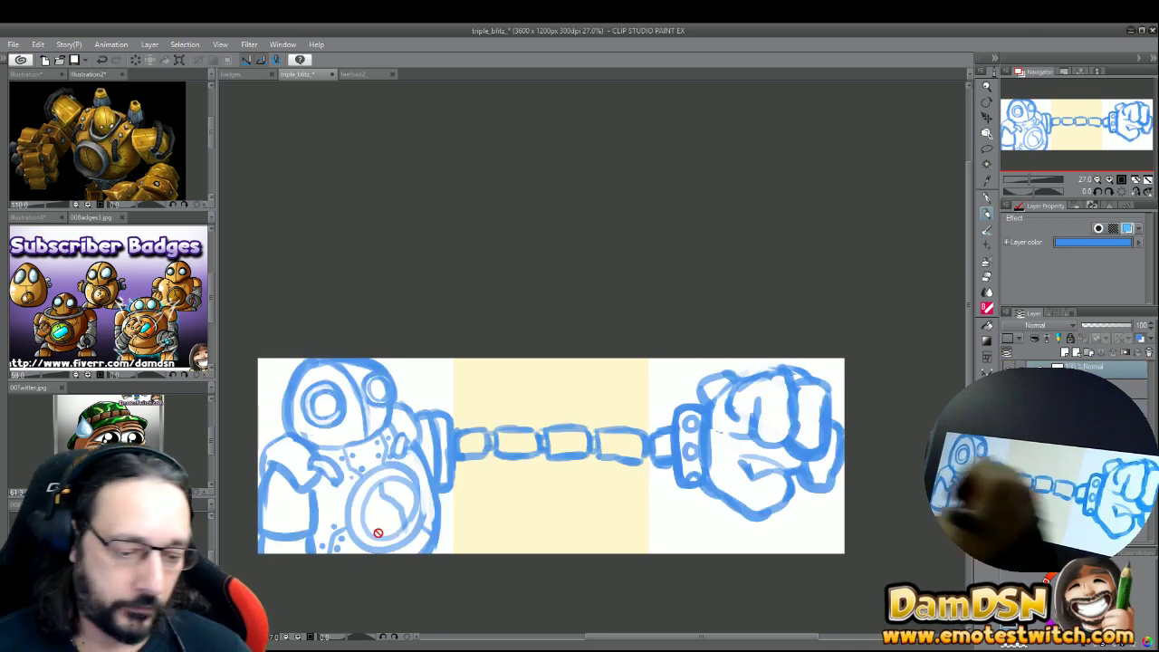
{"action": "left_click", "coordinate": [109, 435]}
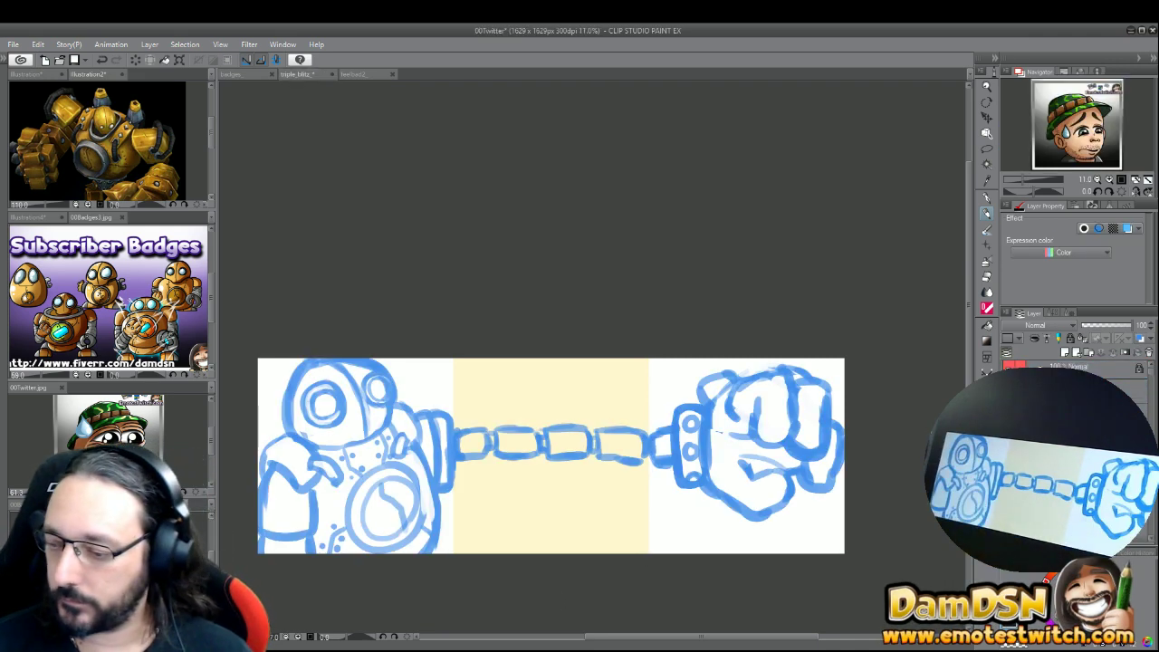
{"action": "left_click", "coordinate": [873, 591]}
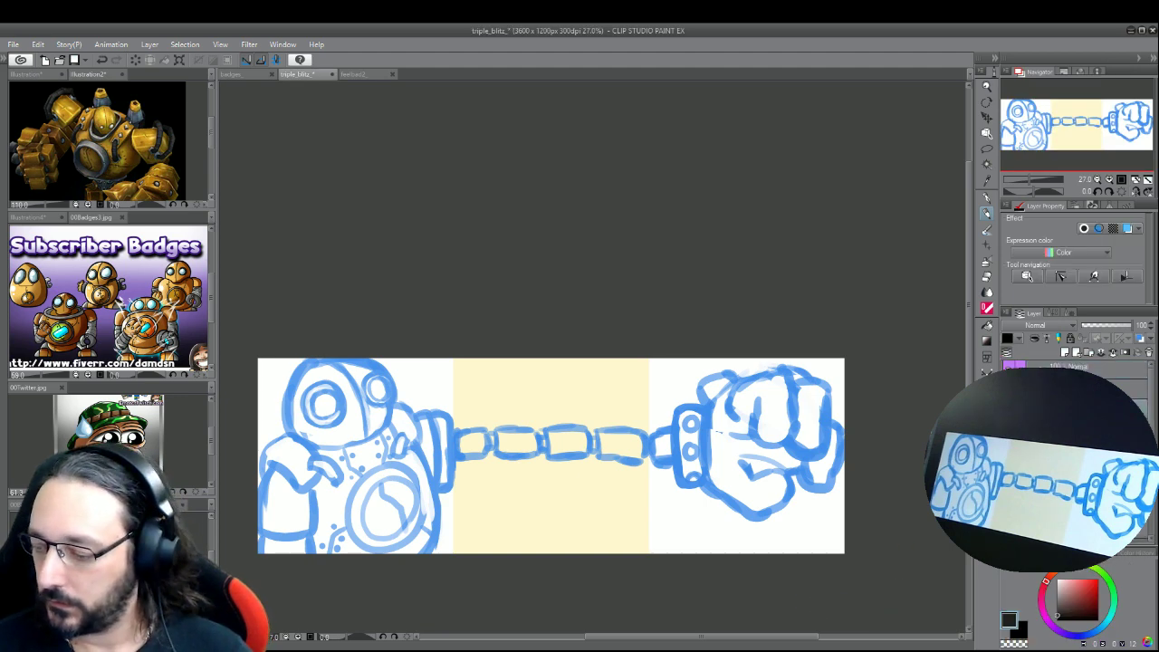
- Ink the near arm with its curved band, the rounded shoulder and the hooked shoulder clasp in black with the pen
{"action": "left_click", "coordinate": [987, 198]}
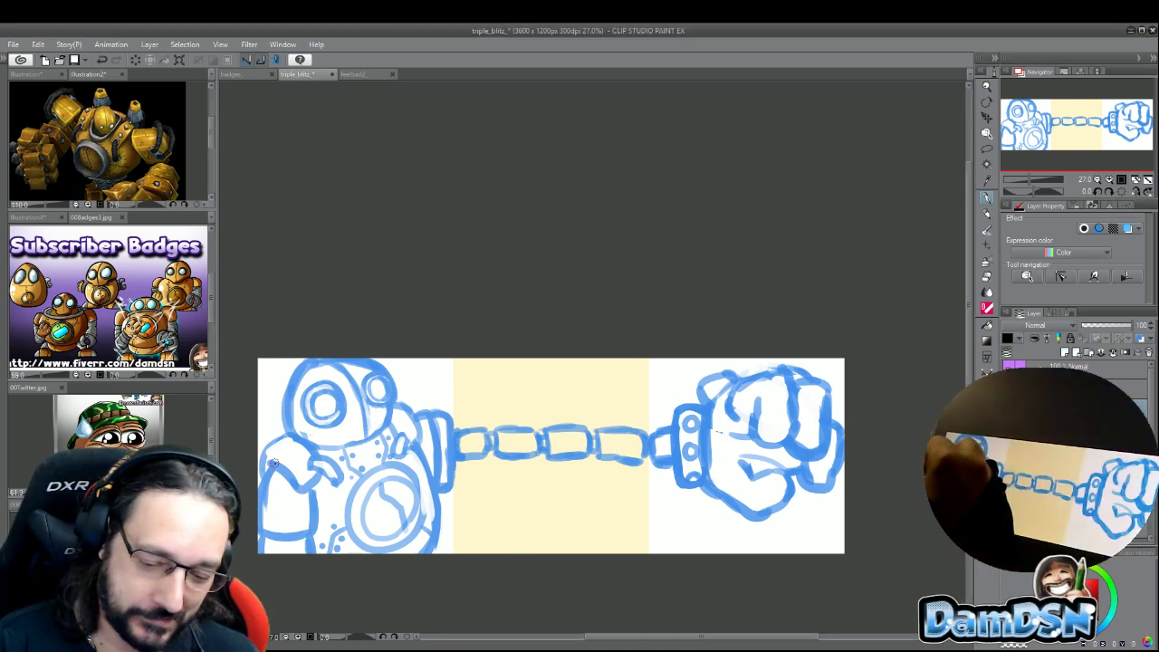
{"action": "mouse_move", "coordinate": [274, 463]}
{"action": "left_mouse_down"}
{"action": "mouse_move", "coordinate": [264, 541]}
{"action": "mouse_move", "coordinate": [265, 523]}
{"action": "mouse_move", "coordinate": [258, 529]}
{"action": "mouse_move", "coordinate": [282, 544]}
{"action": "mouse_move", "coordinate": [315, 534]}
{"action": "mouse_move", "coordinate": [260, 520]}
{"action": "mouse_move", "coordinate": [316, 529]}
{"action": "left_mouse_up"}
{"action": "key", "text": "ctrl+z"}
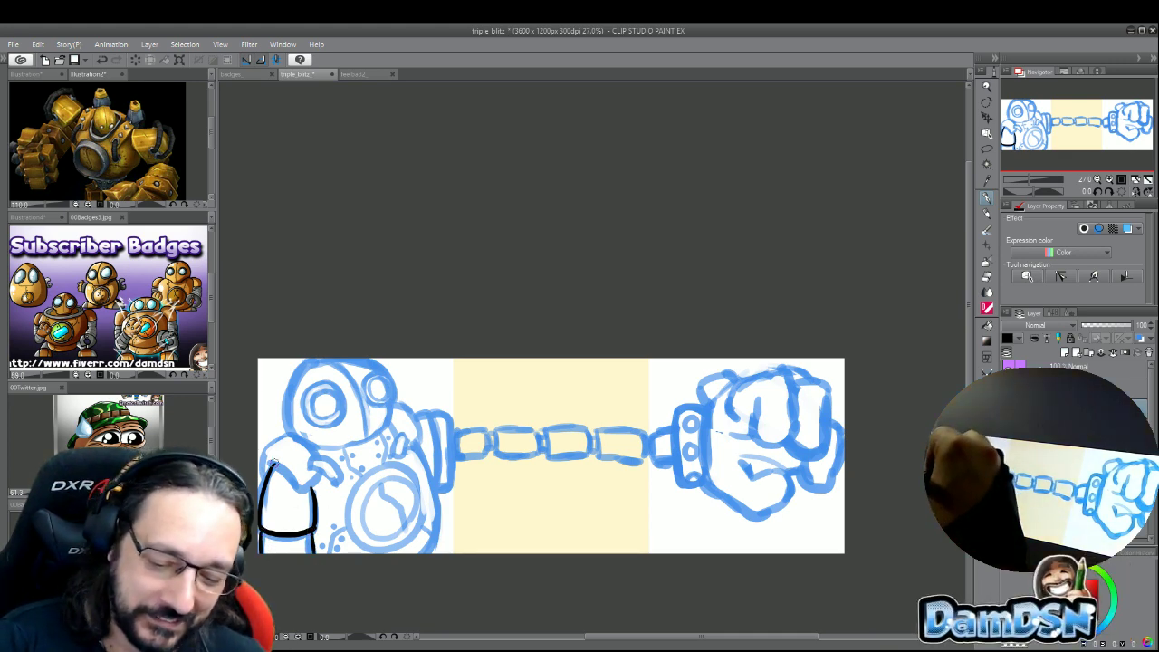
{"action": "left_click_drag", "start_coordinate": [296, 489], "coordinate": [322, 468]}
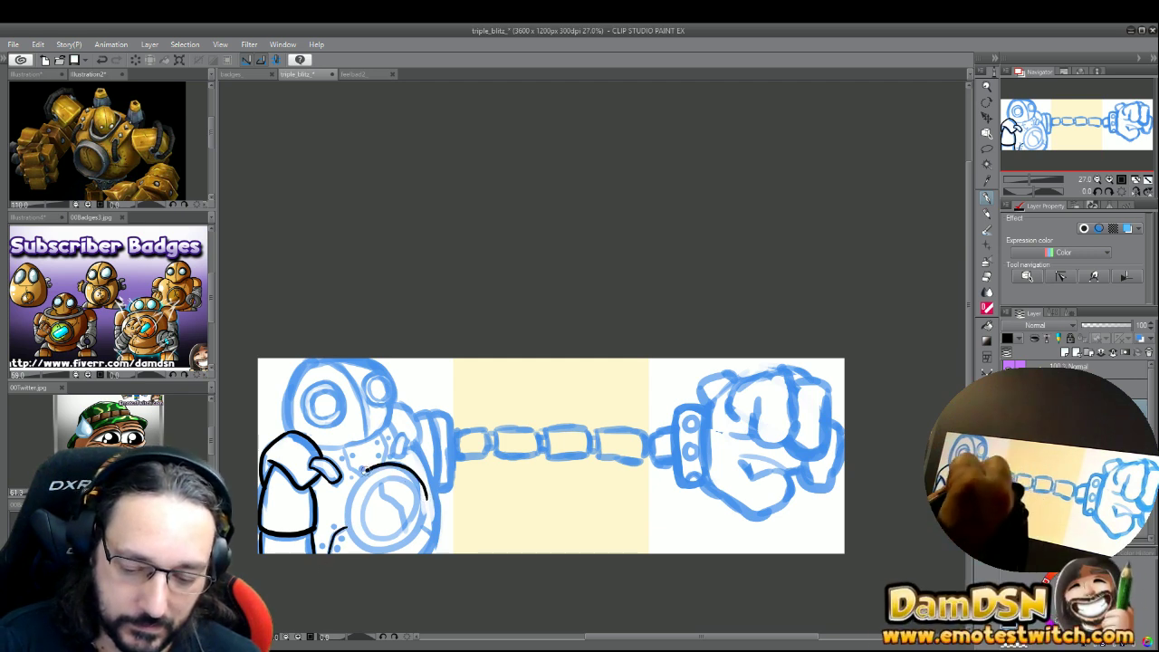
- Redo the round chest hatch's outer ring as a closed black circle, transform it to fit the sketch, and clean up its line
{"action": "key", "text": "ctrl+z"}
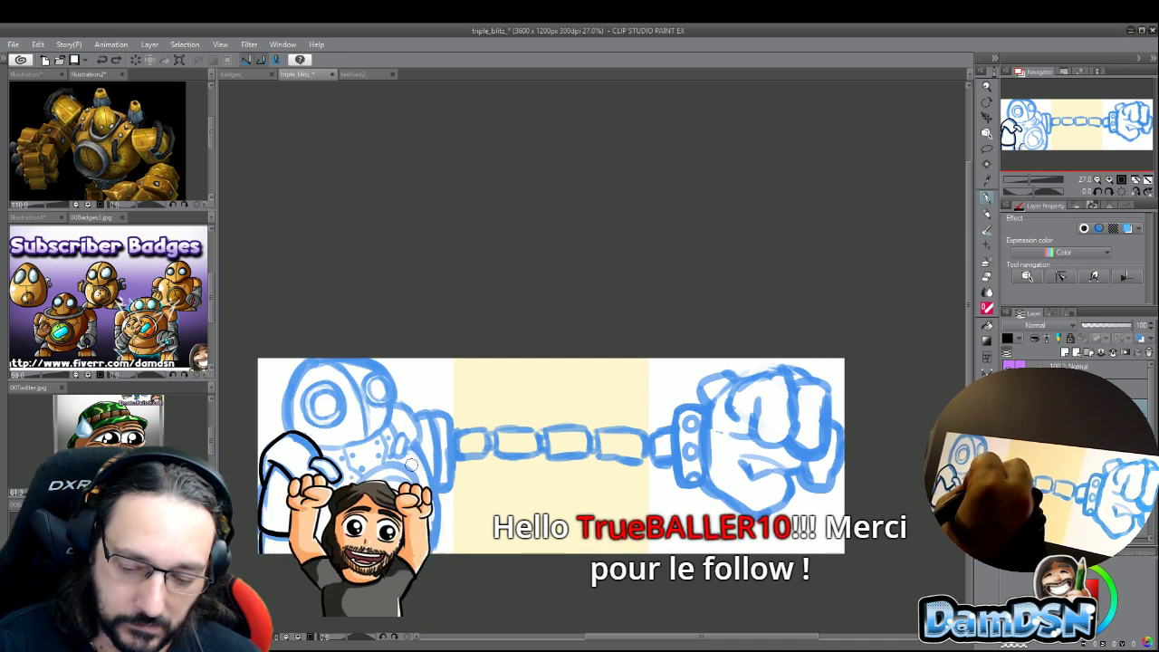
{"action": "mouse_move", "coordinate": [355, 471]}
{"action": "left_mouse_down"}
{"action": "mouse_move", "coordinate": [377, 545]}
{"action": "mouse_move", "coordinate": [414, 537]}
{"action": "mouse_move", "coordinate": [435, 498]}
{"action": "mouse_move", "coordinate": [419, 465]}
{"action": "mouse_move", "coordinate": [372, 466]}
{"action": "mouse_move", "coordinate": [356, 482]}
{"action": "mouse_move", "coordinate": [360, 532]}
{"action": "mouse_move", "coordinate": [412, 545]}
{"action": "mouse_move", "coordinate": [439, 498]}
{"action": "mouse_move", "coordinate": [437, 450]}
{"action": "left_mouse_up"}
{"action": "key", "text": "ctrl+z"}
{"action": "key", "text": "ctrl+t"}
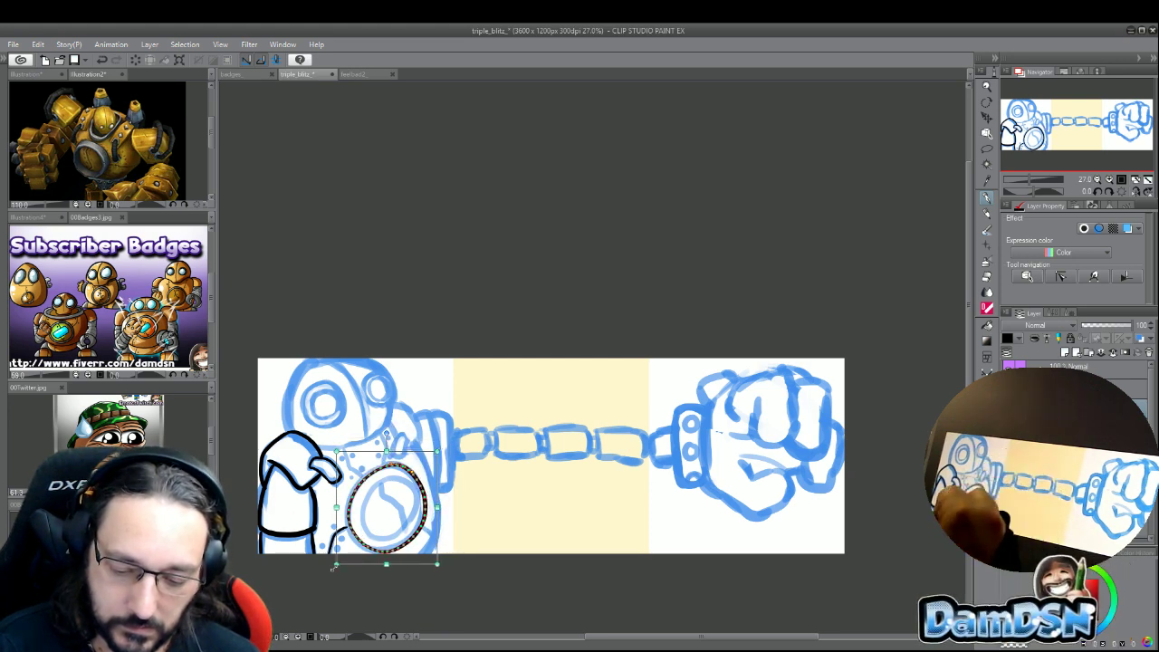
{"action": "key", "text": "Return"}
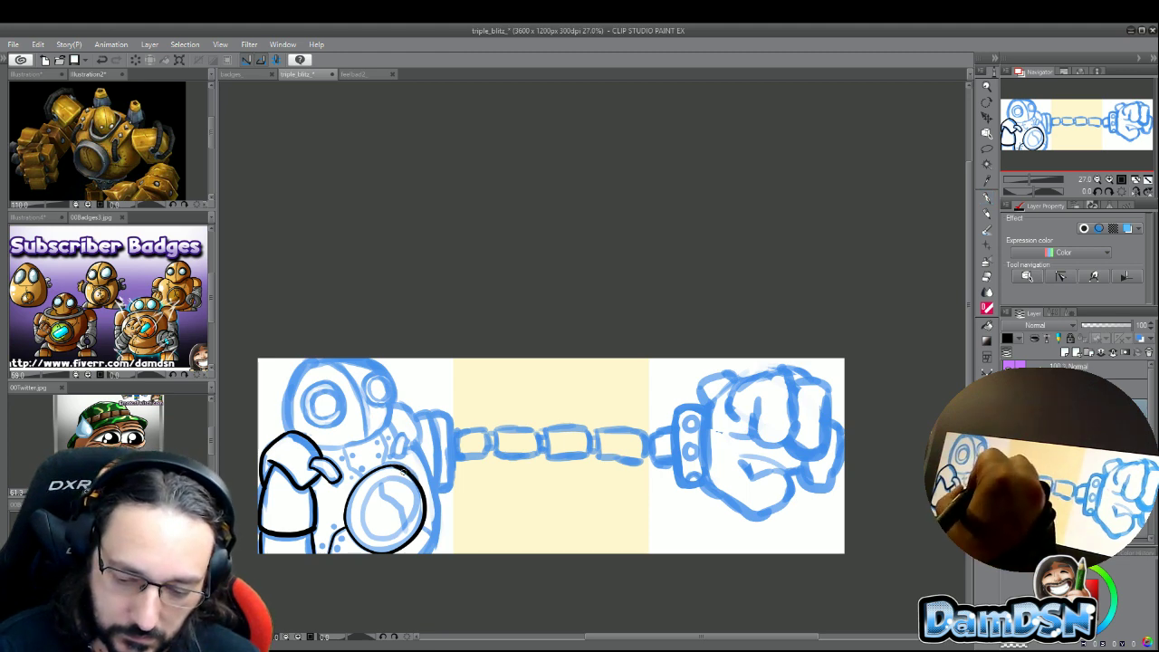
{"action": "left_click_drag", "start_coordinate": [404, 466], "coordinate": [353, 490]}
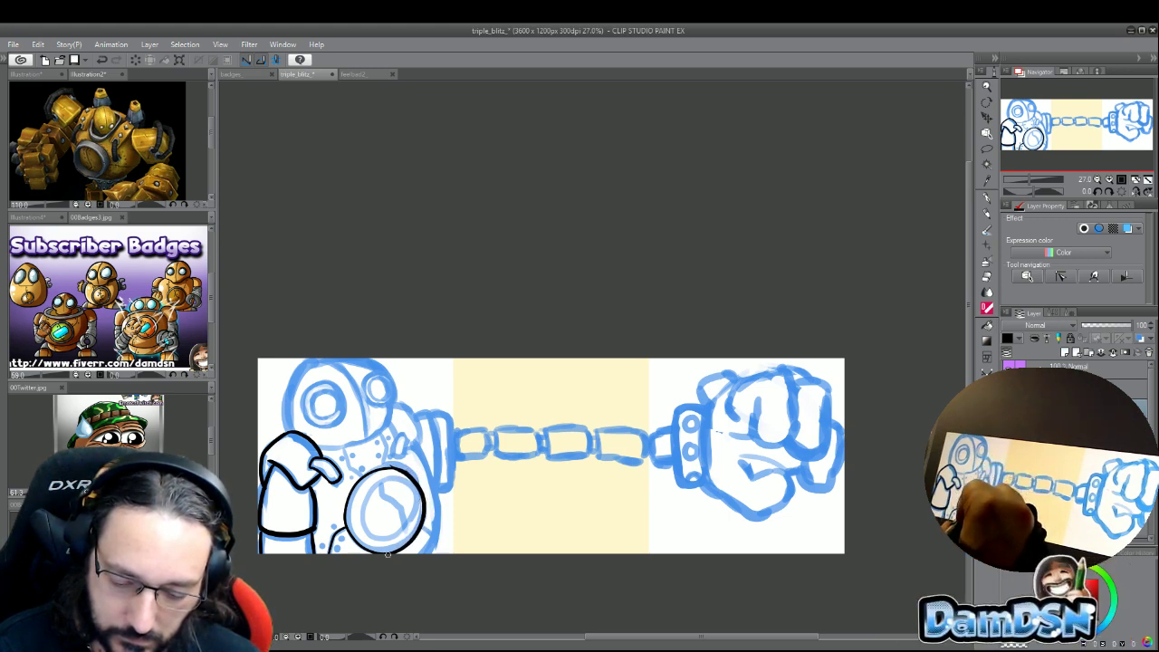
{"action": "mouse_move", "coordinate": [419, 531]}
{"action": "left_mouse_down"}
{"action": "mouse_move", "coordinate": [349, 548]}
{"action": "mouse_move", "coordinate": [385, 550]}
{"action": "left_mouse_up"}
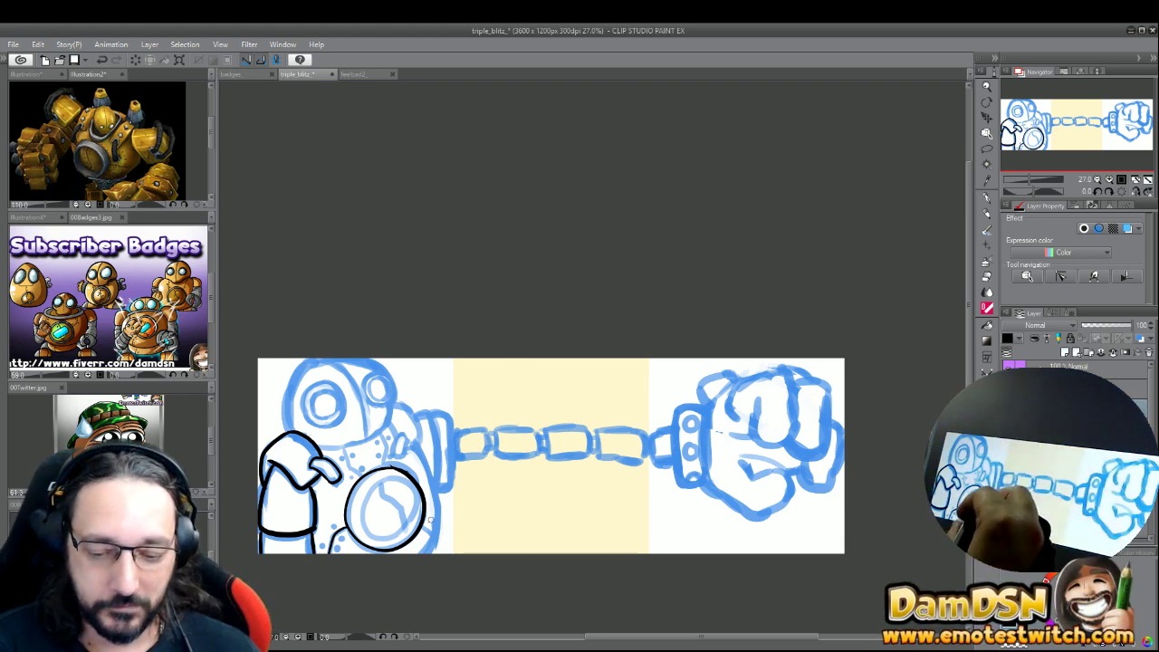
- Ink the hatch's inner ring inside the outer one and transform it so the rim is evenly wide
{"action": "key", "text": "p"}
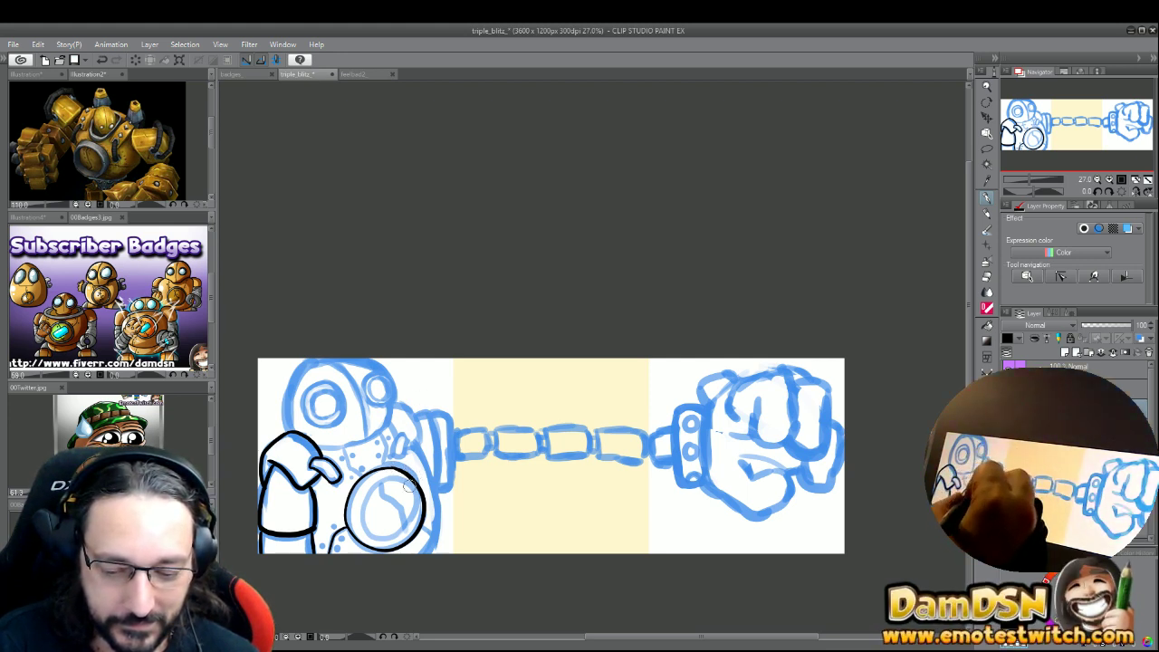
{"action": "mouse_move", "coordinate": [397, 478]}
{"action": "left_mouse_down"}
{"action": "mouse_move", "coordinate": [368, 482]}
{"action": "mouse_move", "coordinate": [350, 524]}
{"action": "mouse_move", "coordinate": [397, 544]}
{"action": "mouse_move", "coordinate": [414, 488]}
{"action": "mouse_move", "coordinate": [397, 473]}
{"action": "left_mouse_up"}
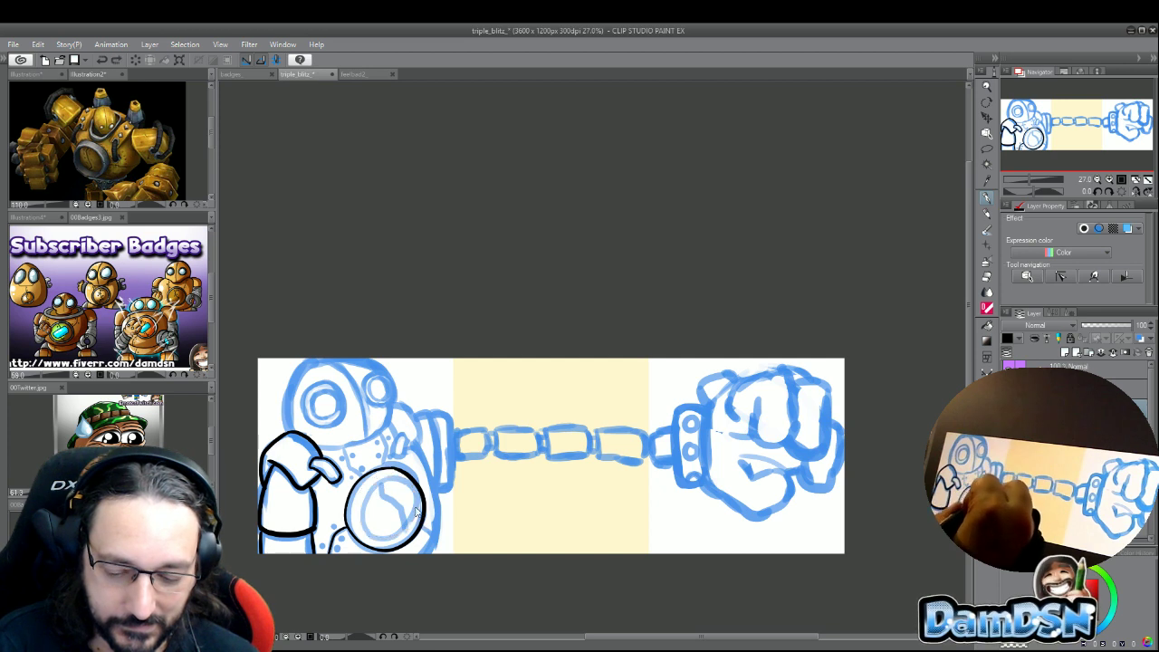
{"action": "mouse_move", "coordinate": [399, 474]}
{"action": "left_mouse_down"}
{"action": "mouse_move", "coordinate": [367, 484]}
{"action": "mouse_move", "coordinate": [361, 528]}
{"action": "mouse_move", "coordinate": [396, 538]}
{"action": "mouse_move", "coordinate": [415, 495]}
{"action": "mouse_move", "coordinate": [371, 481]}
{"action": "mouse_move", "coordinate": [399, 501]}
{"action": "left_mouse_up"}
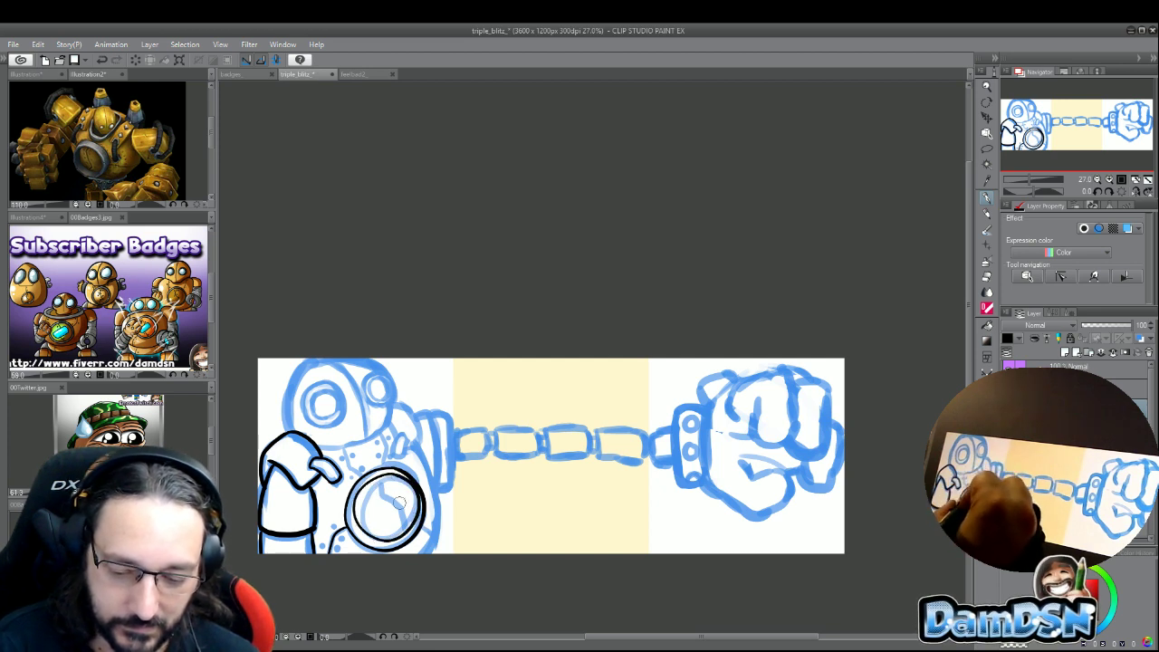
{"action": "key", "text": "ctrl+t"}
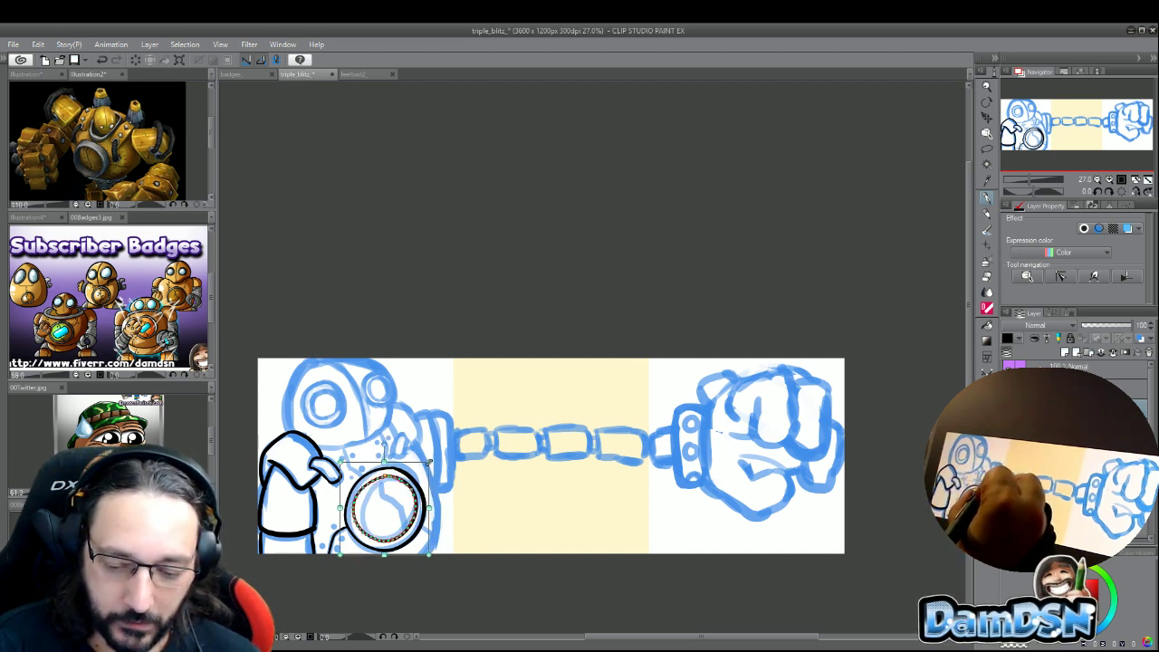
{"action": "key", "text": "Return"}
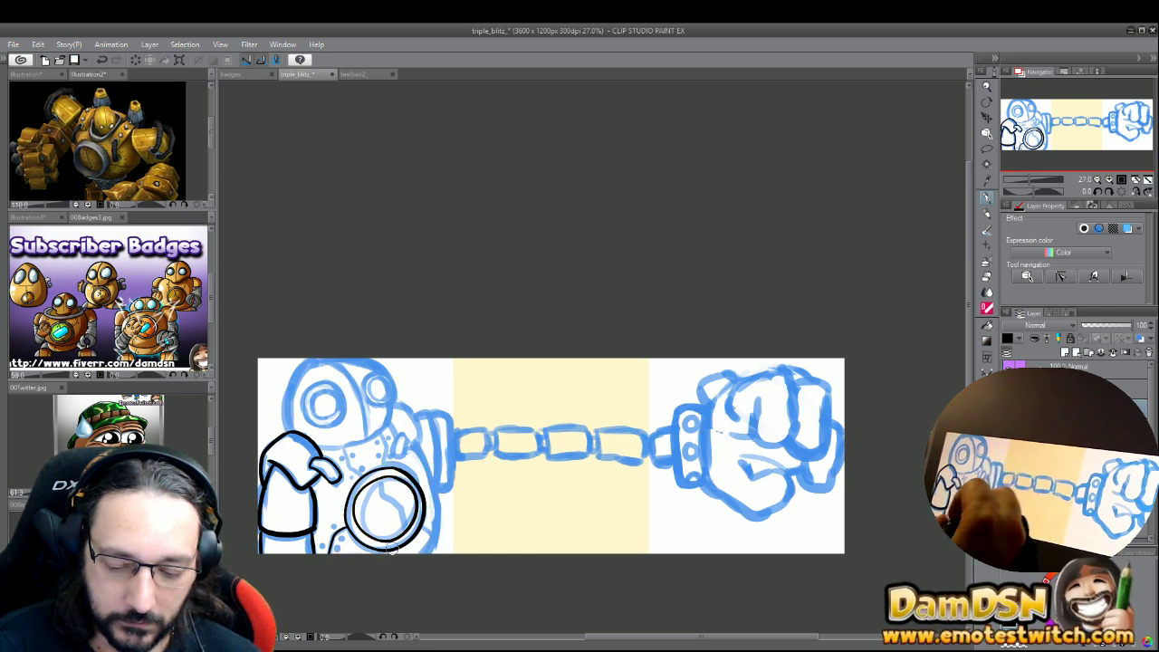
{"action": "key", "text": "ctrl+t"}
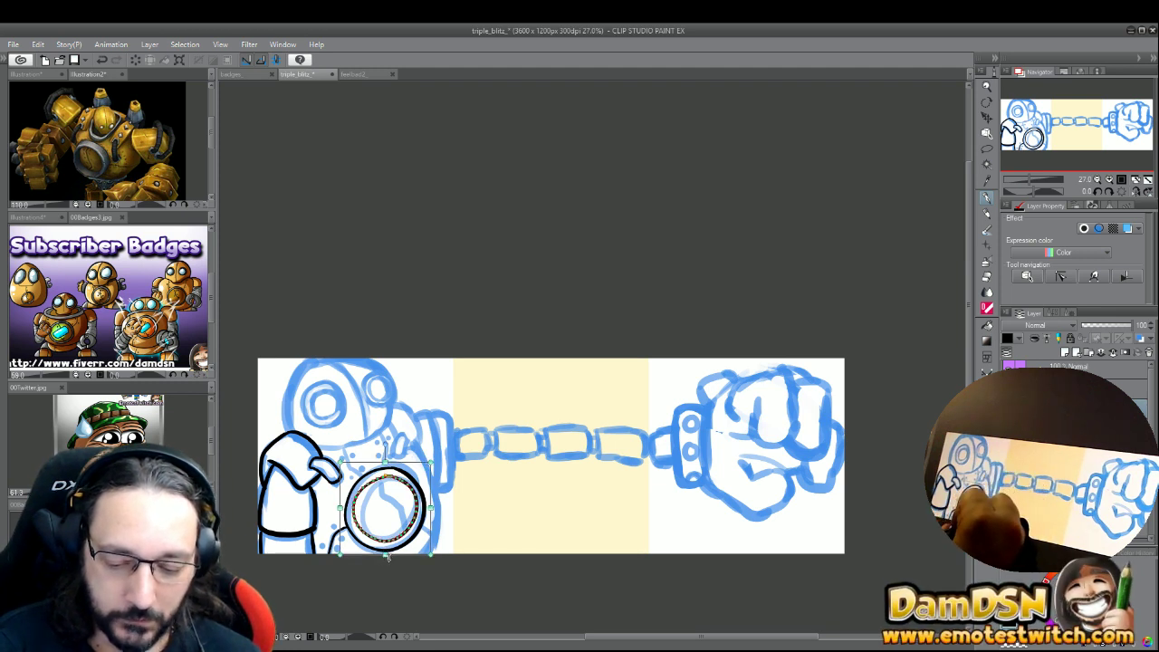
{"action": "key", "text": "Return"}
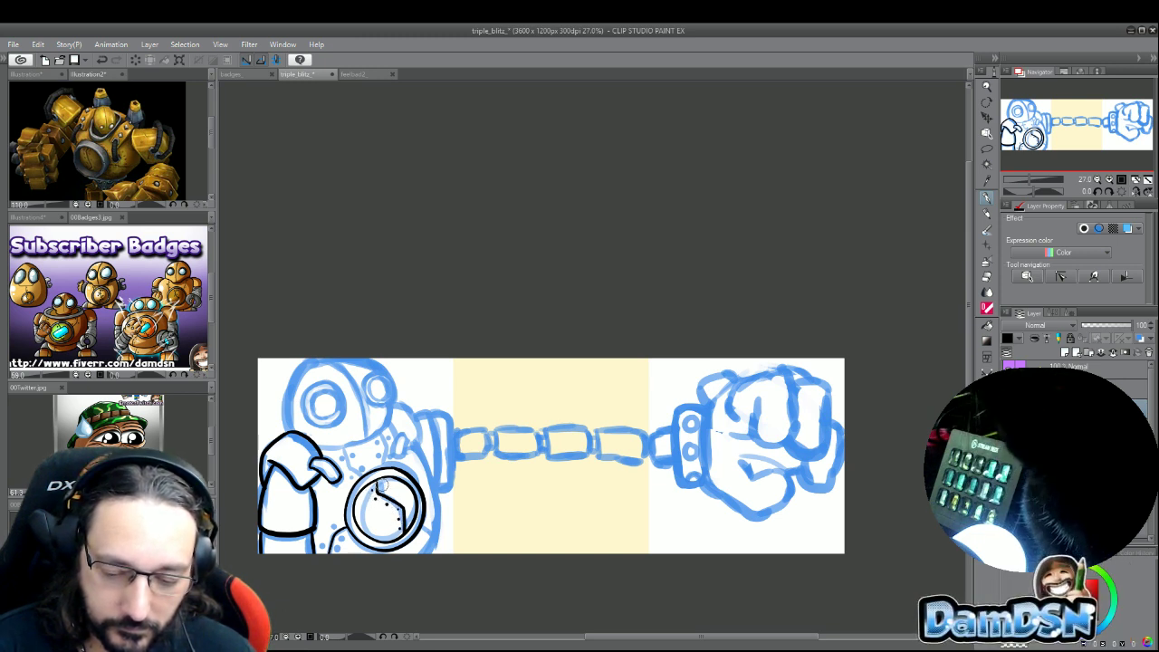
- Ink the torso details: rivet dots in the hatch, the far shoulder clasp, the outer side curve and the plate above the hatch
{"action": "left_click_drag", "start_coordinate": [390, 490], "coordinate": [408, 502]}
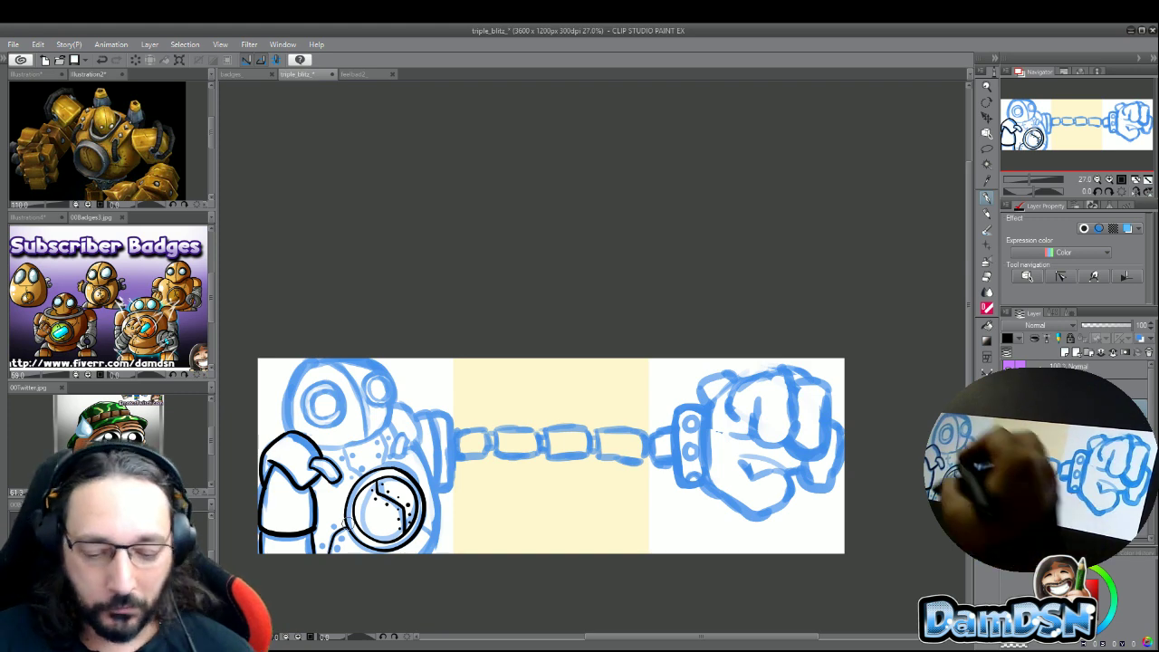
{"action": "left_click_drag", "start_coordinate": [395, 447], "coordinate": [404, 437]}
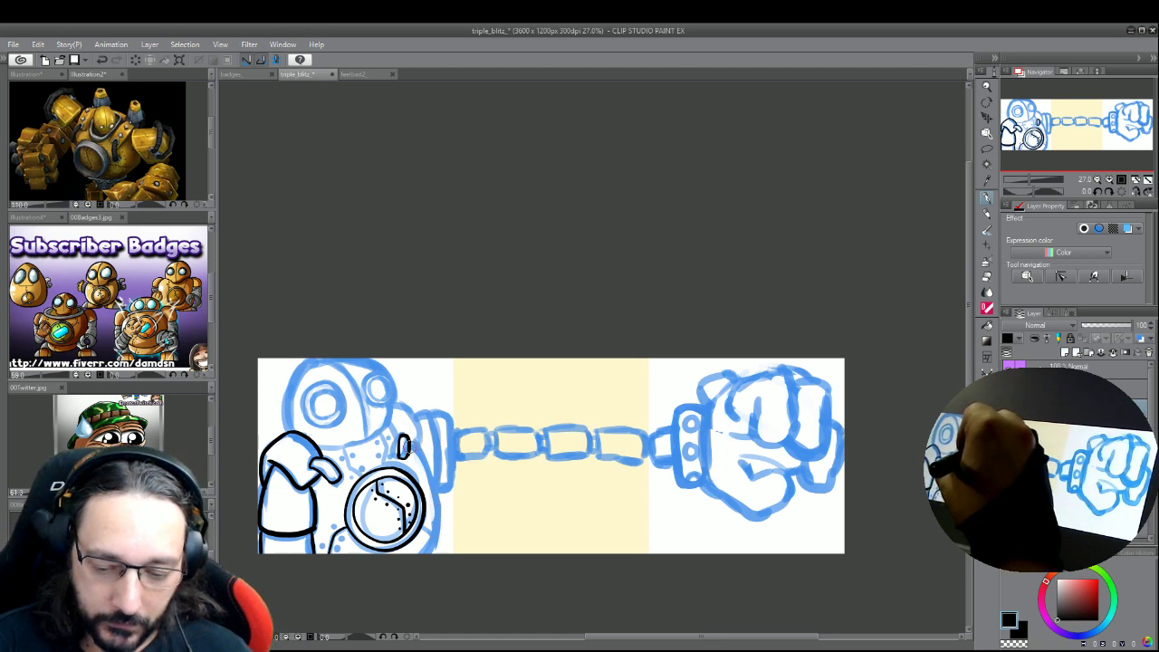
{"action": "left_click_drag", "start_coordinate": [424, 457], "coordinate": [435, 551]}
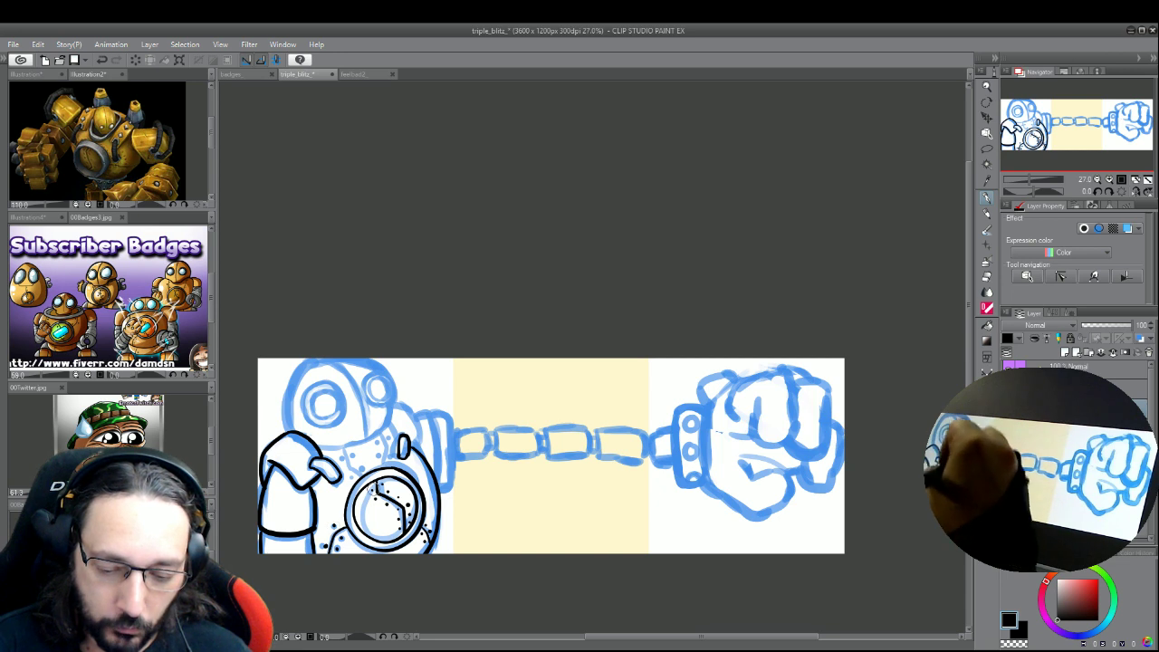
{"action": "mouse_move", "coordinate": [344, 451]}
{"action": "left_mouse_down"}
{"action": "mouse_move", "coordinate": [388, 465]}
{"action": "mouse_move", "coordinate": [383, 433]}
{"action": "mouse_move", "coordinate": [382, 468]}
{"action": "mouse_move", "coordinate": [399, 445]}
{"action": "mouse_move", "coordinate": [388, 482]}
{"action": "left_mouse_up"}
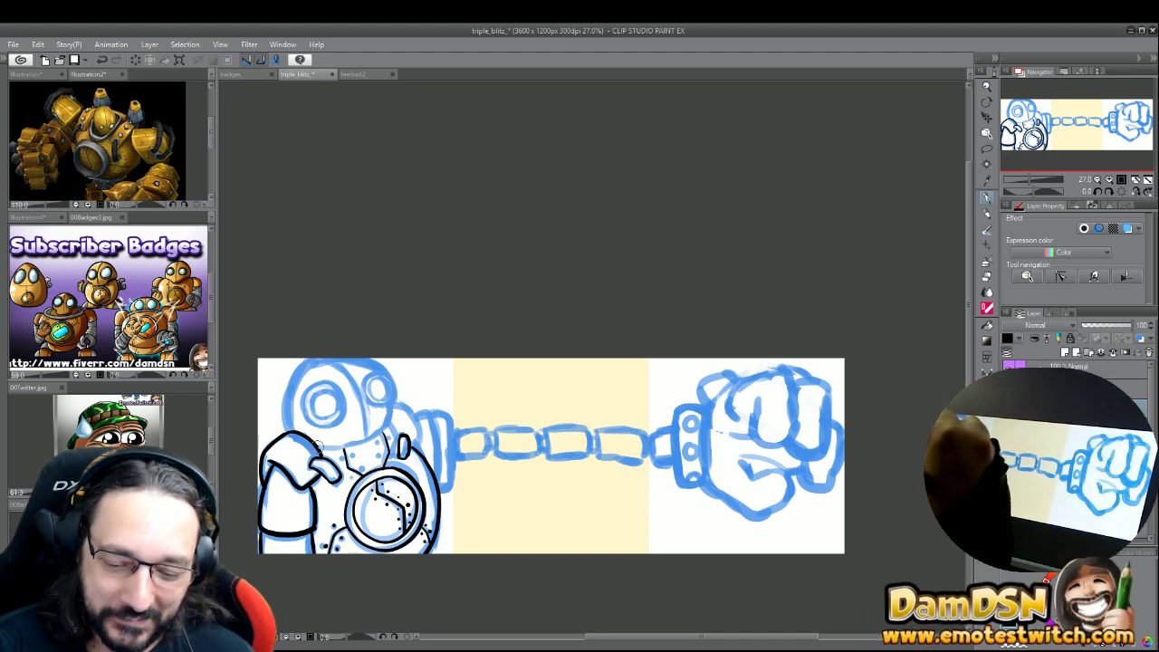
- Ink the head's jaw contour up to the smaller eye, and try an outline around that eye
{"action": "left_click_drag", "start_coordinate": [345, 443], "coordinate": [396, 417]}
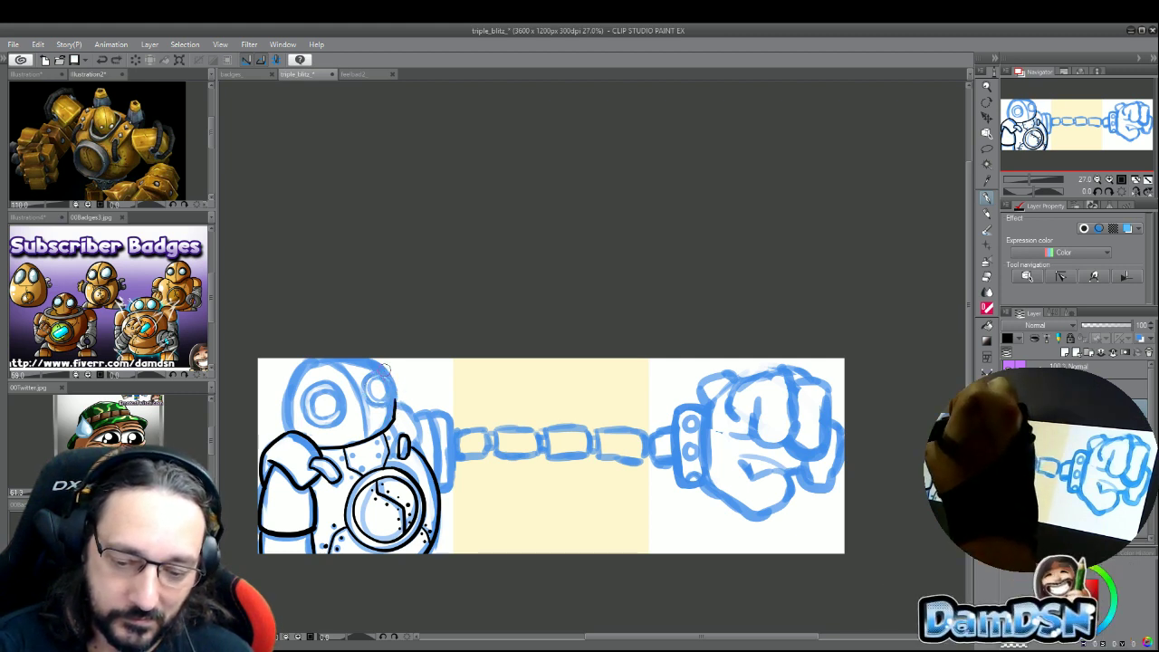
{"action": "mouse_move", "coordinate": [384, 369]}
{"action": "left_mouse_down"}
{"action": "mouse_move", "coordinate": [370, 397]}
{"action": "mouse_move", "coordinate": [388, 399]}
{"action": "mouse_move", "coordinate": [392, 379]}
{"action": "mouse_move", "coordinate": [366, 374]}
{"action": "mouse_move", "coordinate": [395, 409]}
{"action": "left_mouse_up"}
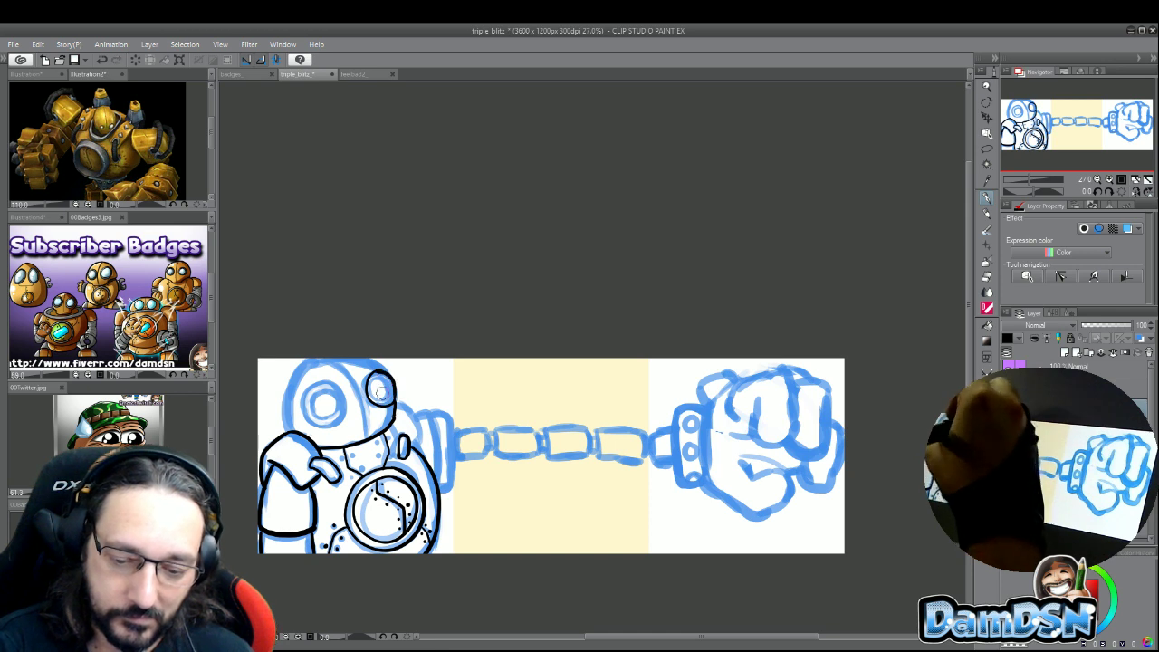
{"action": "key", "text": "ctrl+z"}
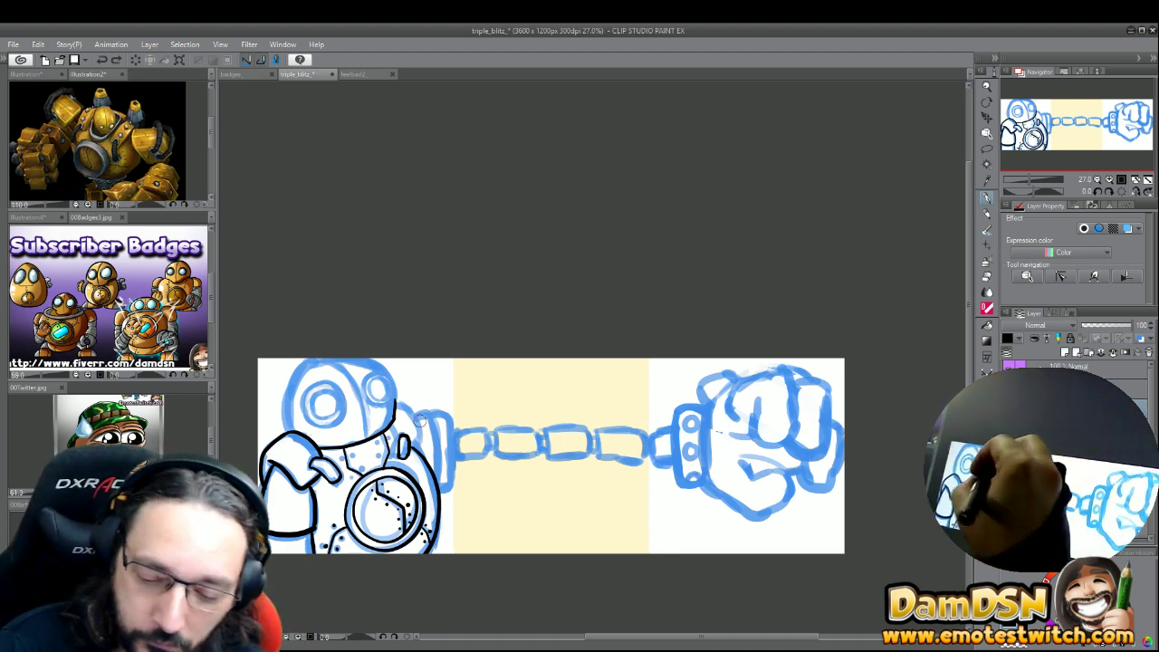
- Ink the far shoulder around its clasp and the extended arm's cuff, and undo the last stroke beside the chain
{"action": "mouse_move", "coordinate": [408, 406]}
{"action": "left_mouse_down"}
{"action": "mouse_move", "coordinate": [415, 447]}
{"action": "mouse_move", "coordinate": [425, 444]}
{"action": "mouse_move", "coordinate": [408, 453]}
{"action": "left_mouse_up"}
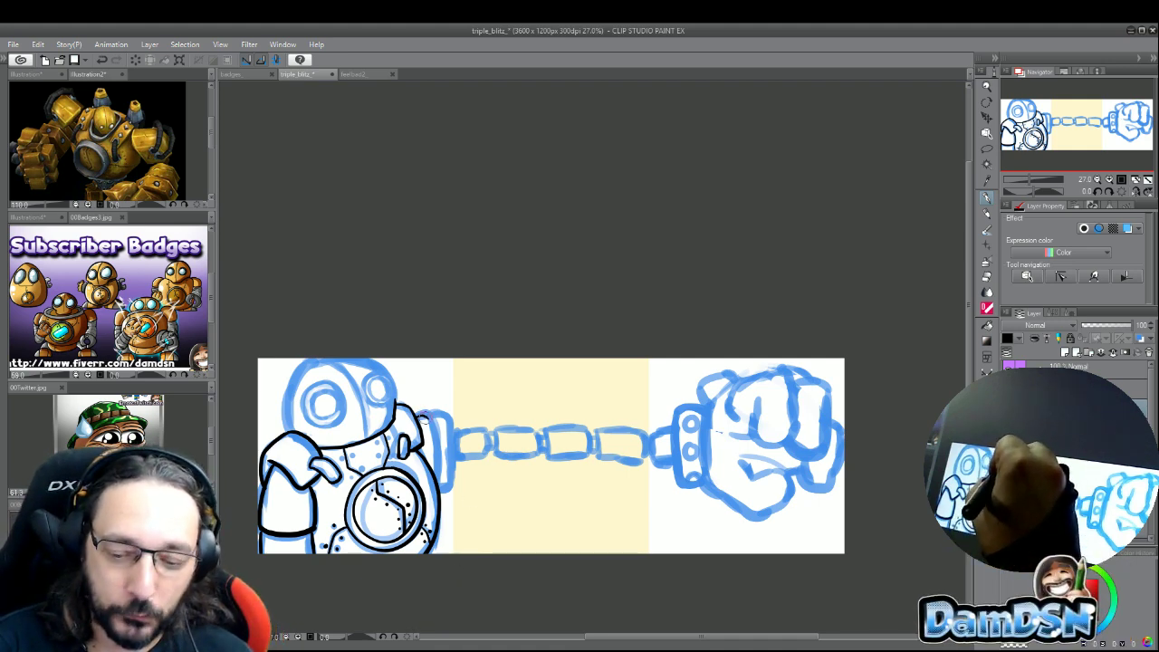
{"action": "mouse_move", "coordinate": [422, 414]}
{"action": "left_mouse_down"}
{"action": "mouse_move", "coordinate": [440, 447]}
{"action": "mouse_move", "coordinate": [438, 482]}
{"action": "left_mouse_up"}
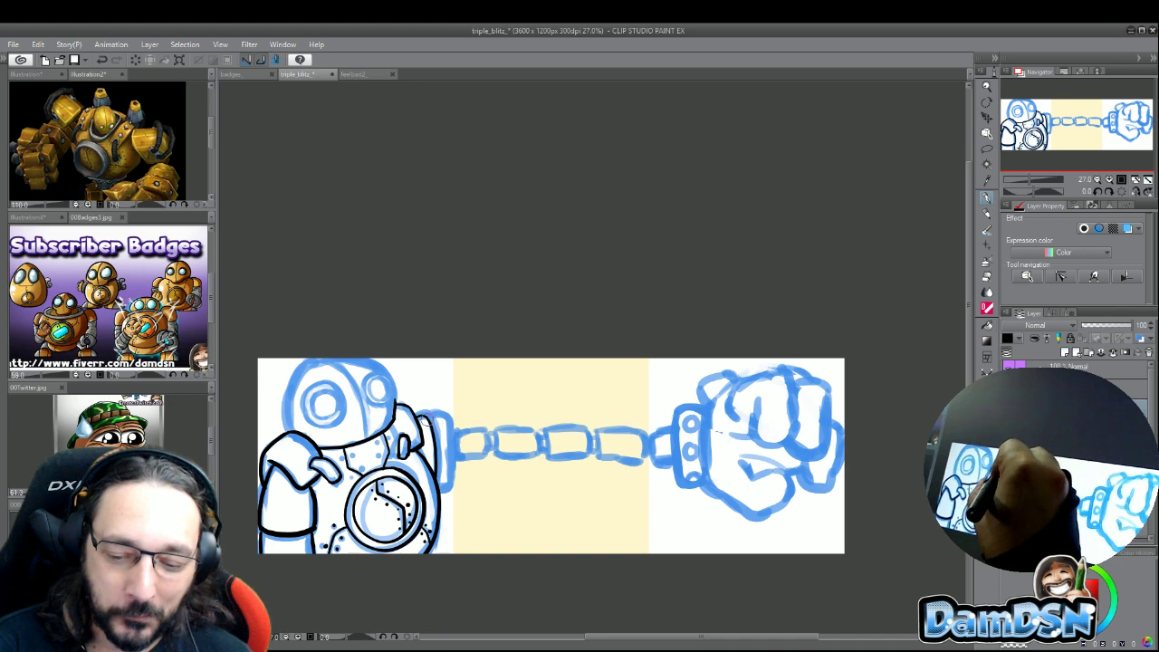
{"action": "left_click_drag", "start_coordinate": [444, 422], "coordinate": [450, 485]}
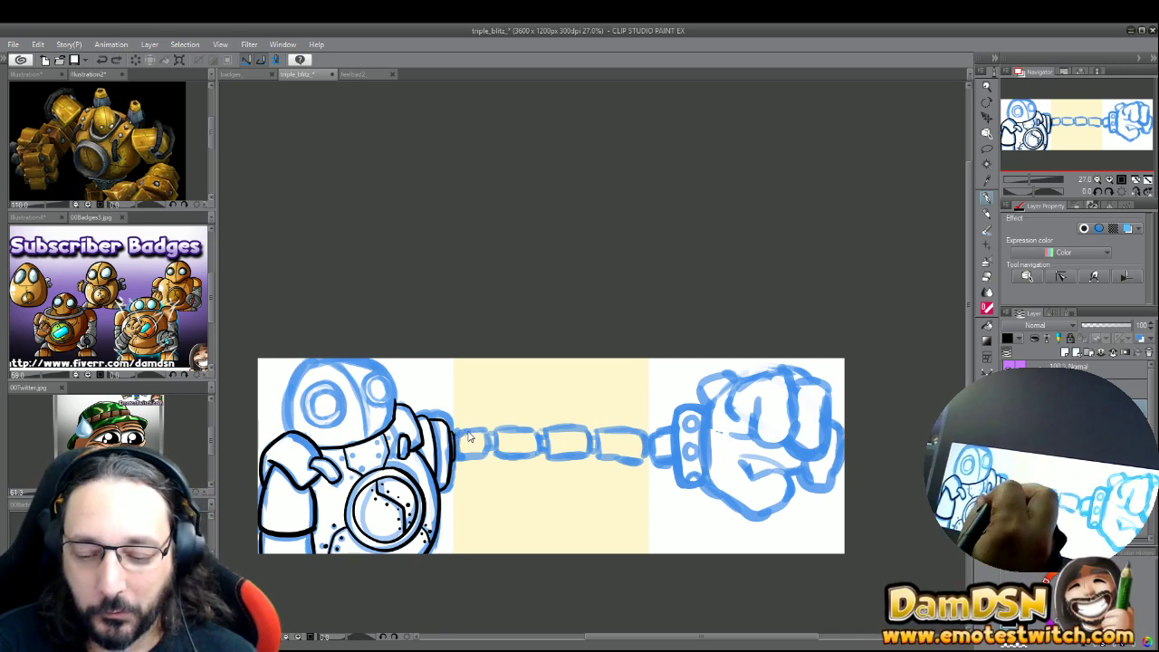
{"action": "key", "text": "ctrl+z"}
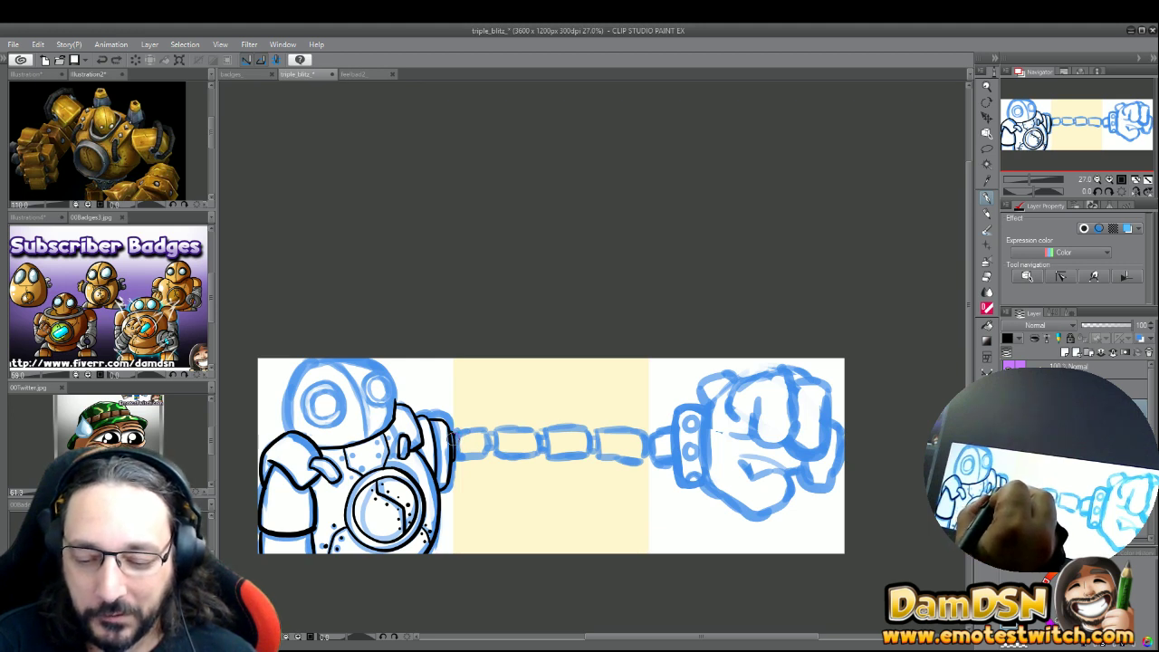
- Ink the first two chain links next to the robot's cuff as rounded rectangles
{"action": "mouse_move", "coordinate": [455, 434]}
{"action": "left_mouse_down"}
{"action": "mouse_move", "coordinate": [489, 440]}
{"action": "mouse_move", "coordinate": [485, 459]}
{"action": "mouse_move", "coordinate": [468, 460]}
{"action": "left_mouse_up"}
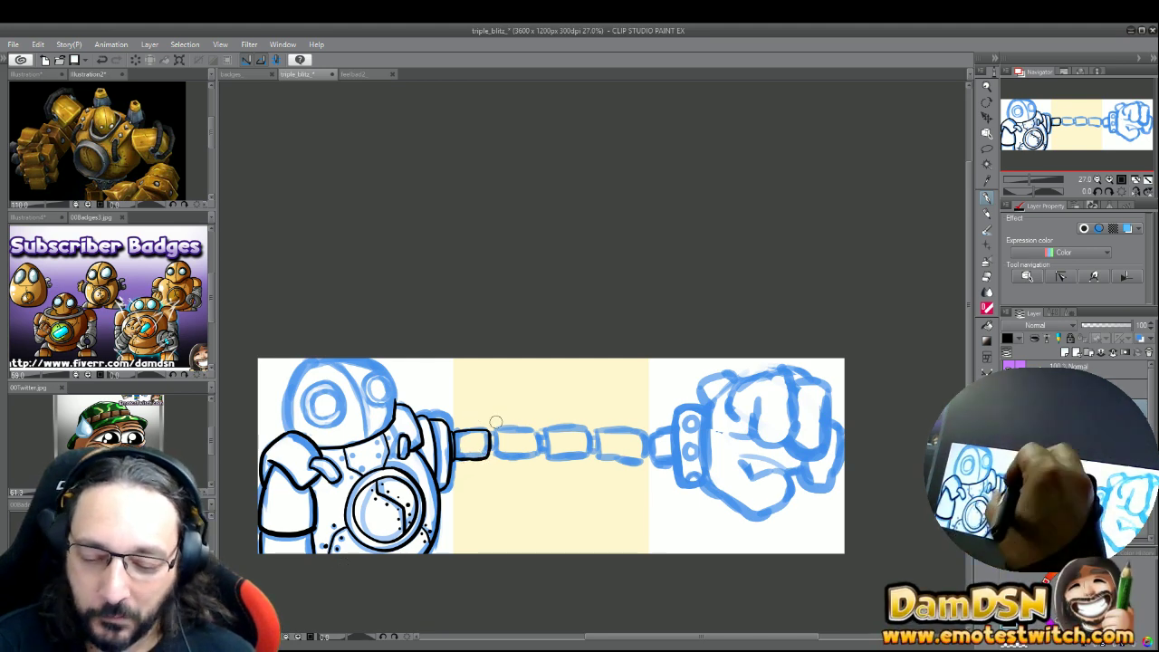
{"action": "mouse_move", "coordinate": [496, 432]}
{"action": "left_mouse_down"}
{"action": "mouse_move", "coordinate": [540, 457]}
{"action": "mouse_move", "coordinate": [530, 459]}
{"action": "mouse_move", "coordinate": [537, 432]}
{"action": "mouse_move", "coordinate": [503, 433]}
{"action": "left_mouse_up"}
{"action": "key", "text": "ctrl+z"}
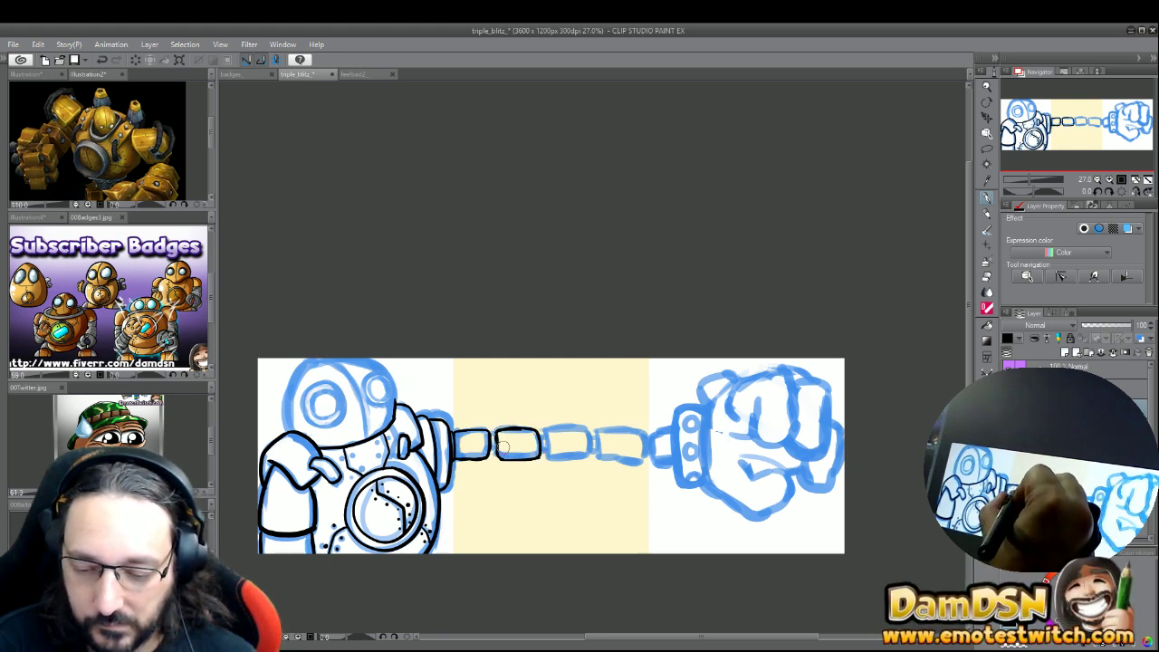
- Ink the last two full chain links and the short connector link joining the chain to the fist's cuff
{"action": "mouse_move", "coordinate": [551, 429]}
{"action": "left_mouse_down"}
{"action": "mouse_move", "coordinate": [544, 458]}
{"action": "mouse_move", "coordinate": [590, 459]}
{"action": "mouse_move", "coordinate": [585, 433]}
{"action": "mouse_move", "coordinate": [549, 432]}
{"action": "left_mouse_up"}
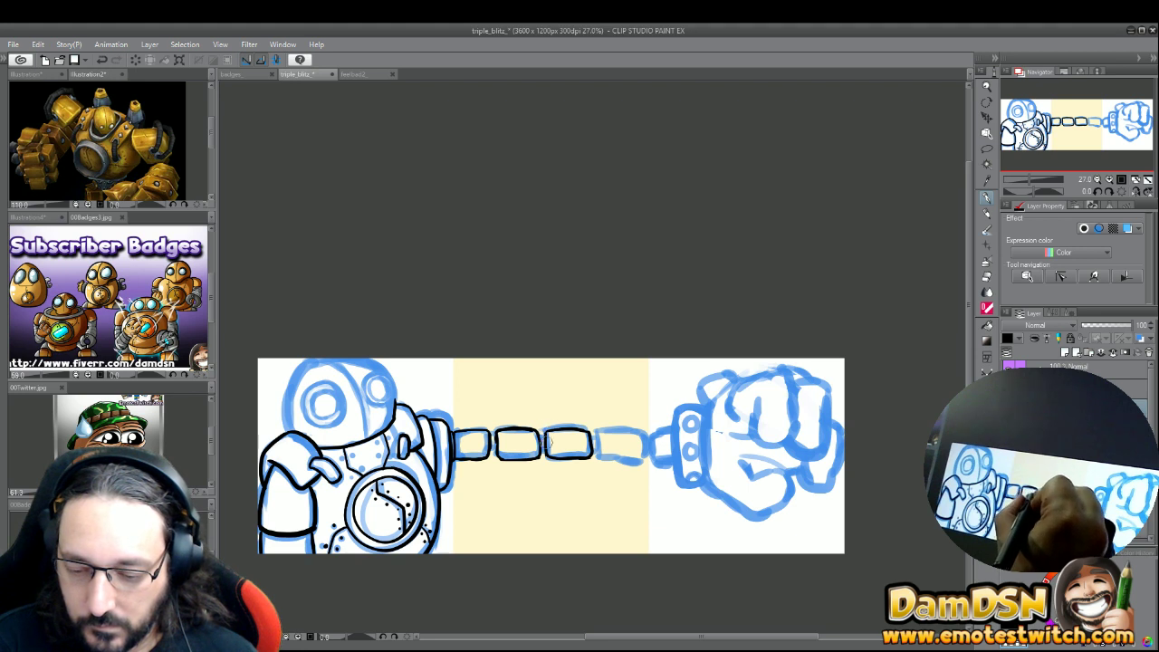
{"action": "mouse_move", "coordinate": [606, 442]}
{"action": "left_mouse_down"}
{"action": "mouse_move", "coordinate": [598, 431]}
{"action": "mouse_move", "coordinate": [598, 457]}
{"action": "mouse_move", "coordinate": [619, 455]}
{"action": "mouse_move", "coordinate": [620, 430]}
{"action": "mouse_move", "coordinate": [639, 432]}
{"action": "mouse_move", "coordinate": [605, 459]}
{"action": "mouse_move", "coordinate": [645, 457]}
{"action": "left_mouse_up"}
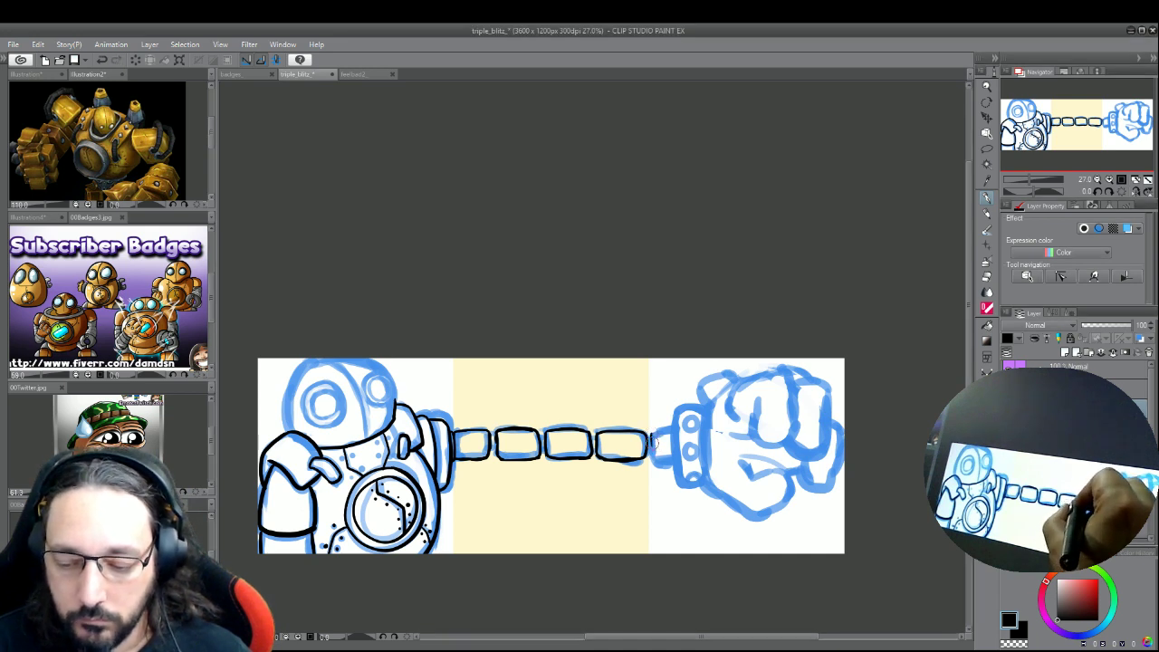
{"action": "mouse_move", "coordinate": [649, 451]}
{"action": "left_mouse_down"}
{"action": "mouse_move", "coordinate": [672, 466]}
{"action": "mouse_move", "coordinate": [667, 435]}
{"action": "left_mouse_up"}
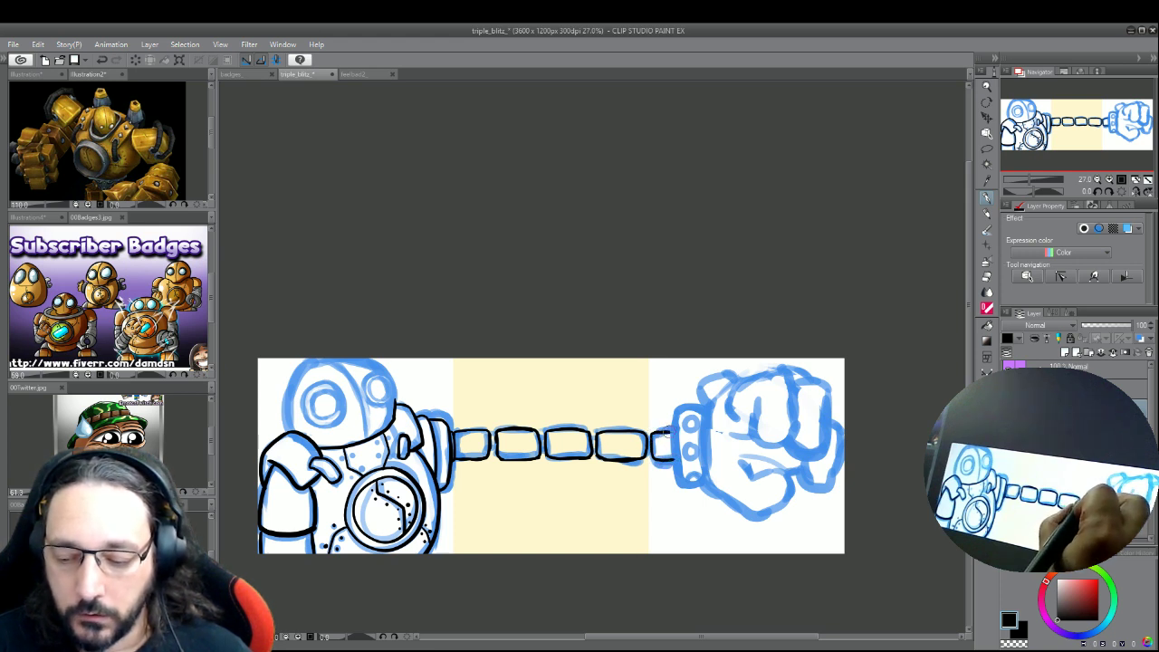
- Outline the fist's wrist cuff in black and ink the curve of the hand rising from it
{"action": "mouse_move", "coordinate": [674, 409]}
{"action": "left_mouse_down"}
{"action": "mouse_move", "coordinate": [673, 478]}
{"action": "mouse_move", "coordinate": [689, 489]}
{"action": "left_mouse_up"}
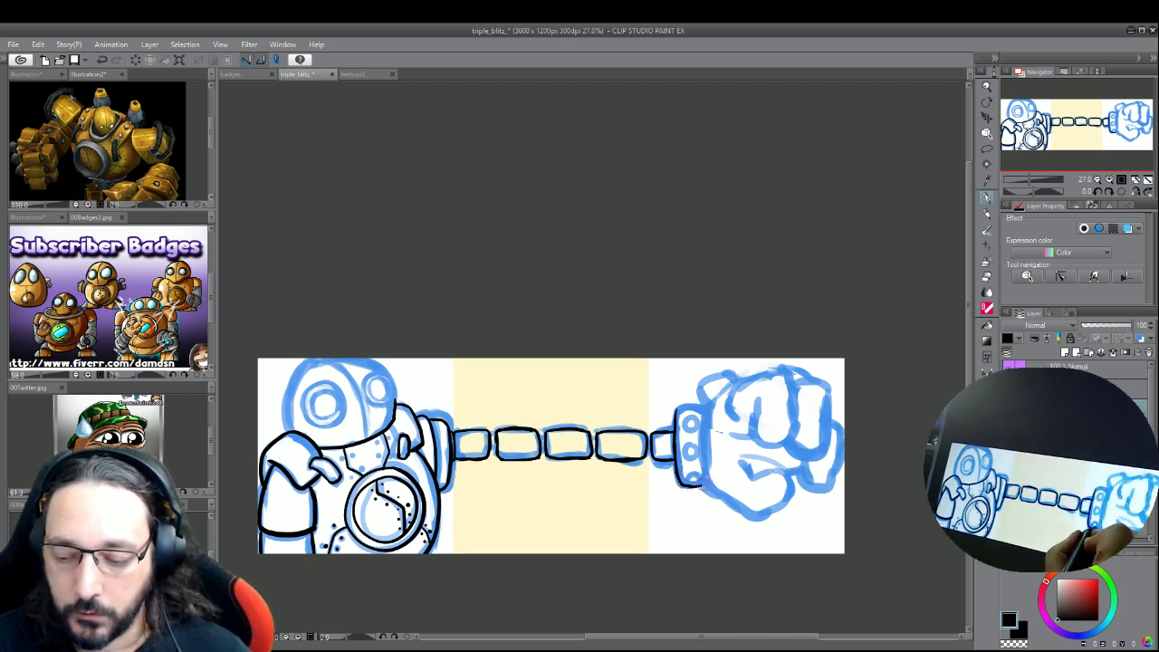
{"action": "mouse_move", "coordinate": [682, 418]}
{"action": "left_mouse_down"}
{"action": "mouse_move", "coordinate": [678, 403]}
{"action": "mouse_move", "coordinate": [708, 407]}
{"action": "left_mouse_up"}
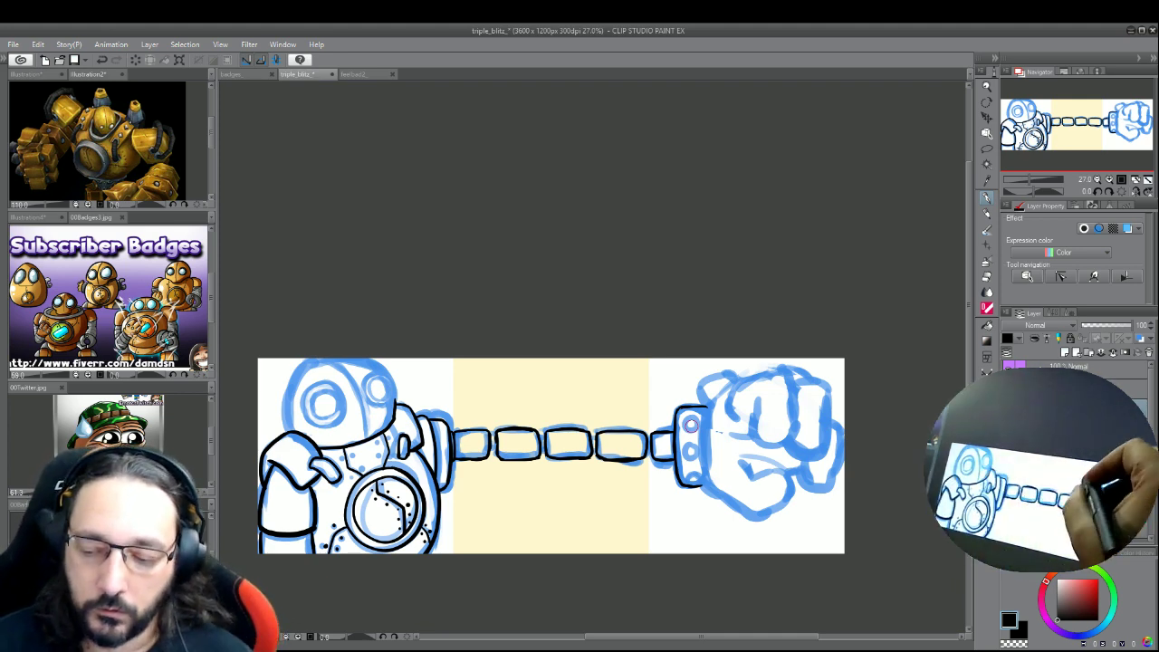
{"action": "mouse_move", "coordinate": [736, 385]}
{"action": "left_mouse_down"}
{"action": "mouse_move", "coordinate": [712, 402]}
{"action": "mouse_move", "coordinate": [709, 440]}
{"action": "left_mouse_up"}
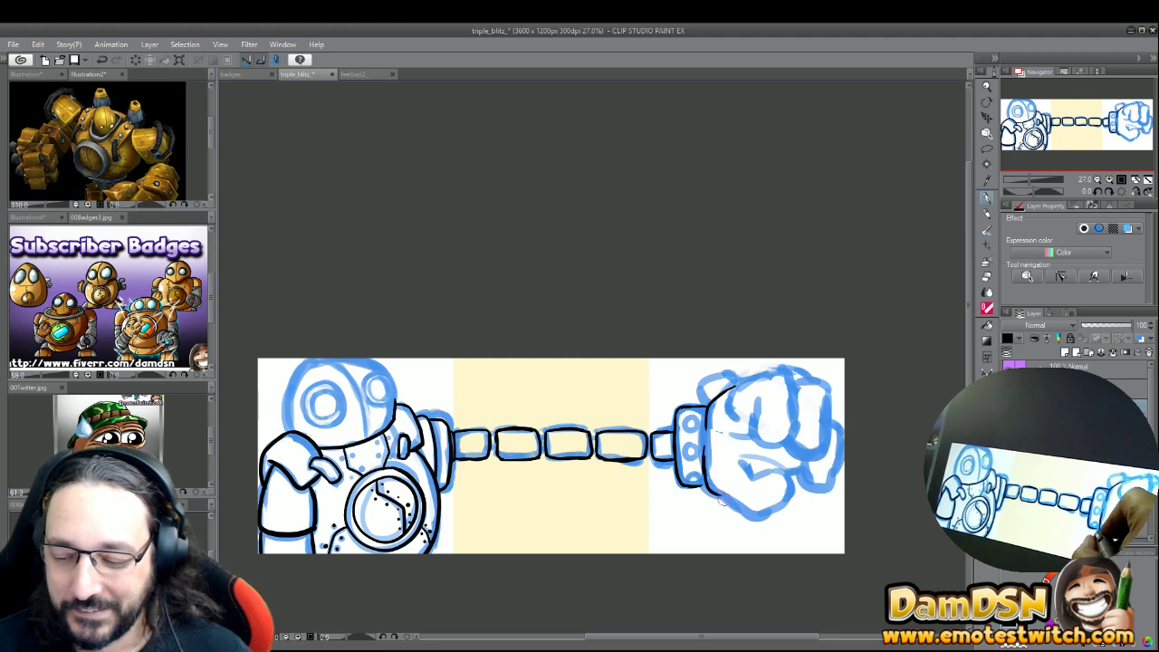
- Ink the fist's lower contour from the cuff around the thumb, undoing and redrawing strokes until it follows the sketch
{"action": "mouse_move", "coordinate": [697, 442]}
{"action": "left_mouse_down"}
{"action": "mouse_move", "coordinate": [706, 490]}
{"action": "mouse_move", "coordinate": [770, 520]}
{"action": "left_mouse_up"}
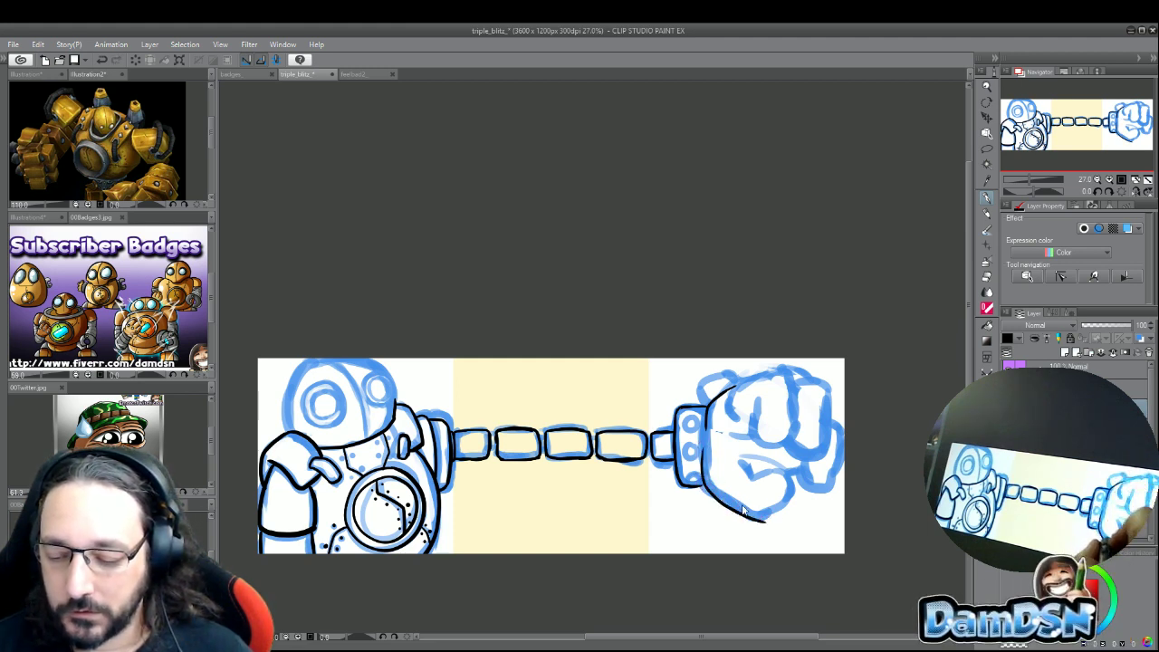
{"action": "key", "text": "ctrl+z"}
{"action": "left_click_drag", "start_coordinate": [701, 486], "coordinate": [770, 518]}
{"action": "key", "text": "ctrl+z"}
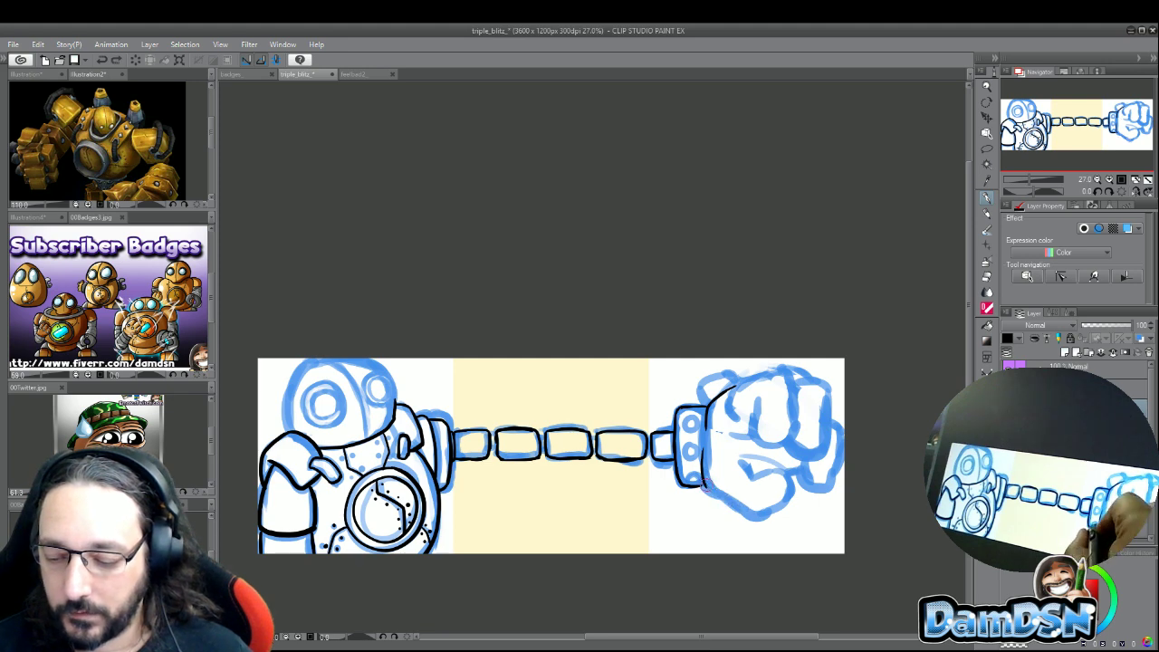
{"action": "mouse_move", "coordinate": [703, 484]}
{"action": "left_mouse_down"}
{"action": "mouse_move", "coordinate": [770, 520]}
{"action": "mouse_move", "coordinate": [797, 478]}
{"action": "mouse_move", "coordinate": [784, 504]}
{"action": "mouse_move", "coordinate": [789, 490]}
{"action": "left_mouse_up"}
{"action": "key", "text": "ctrl+z"}
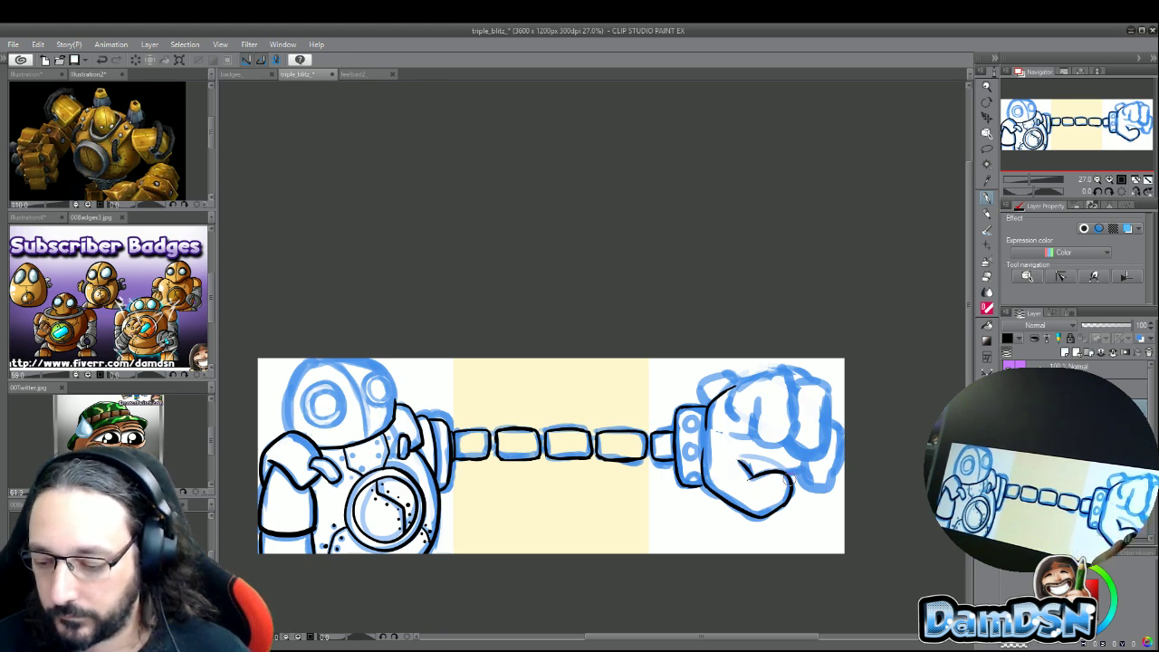
- Ink the fist's curled fingers and the knuckle contours along its top edge
{"action": "left_click_drag", "start_coordinate": [804, 469], "coordinate": [832, 481]}
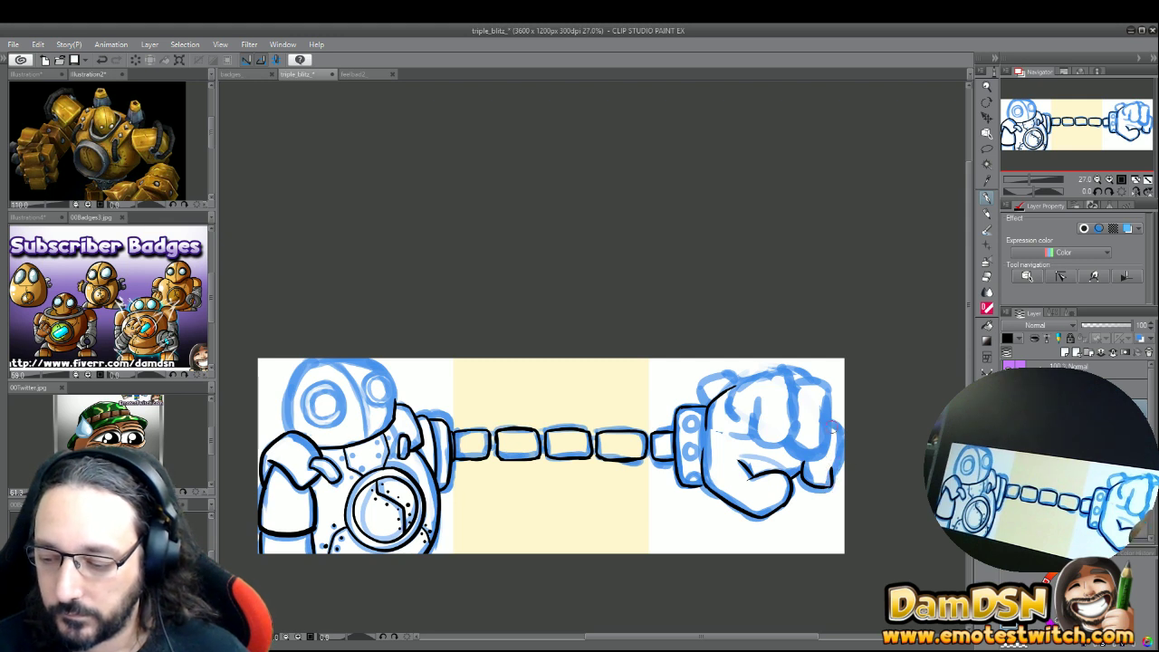
{"action": "left_click_drag", "start_coordinate": [839, 428], "coordinate": [828, 495]}
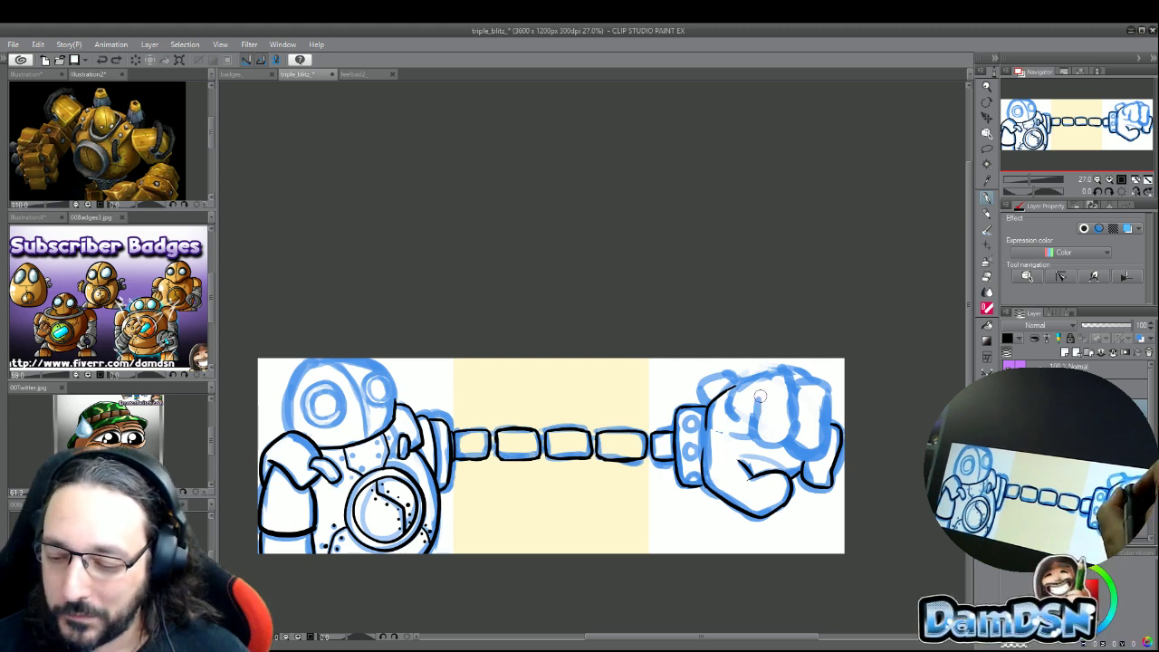
{"action": "mouse_move", "coordinate": [758, 398]}
{"action": "left_mouse_down"}
{"action": "mouse_move", "coordinate": [761, 437]}
{"action": "mouse_move", "coordinate": [795, 433]}
{"action": "mouse_move", "coordinate": [800, 410]}
{"action": "left_mouse_up"}
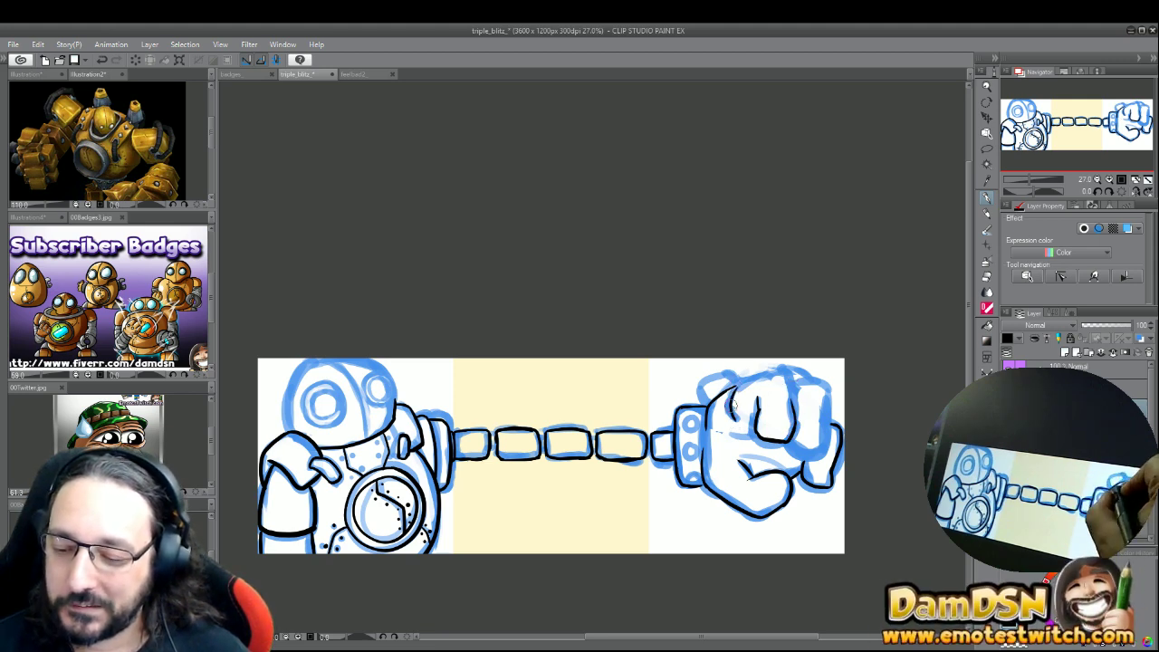
{"action": "left_click_drag", "start_coordinate": [745, 379], "coordinate": [783, 368]}
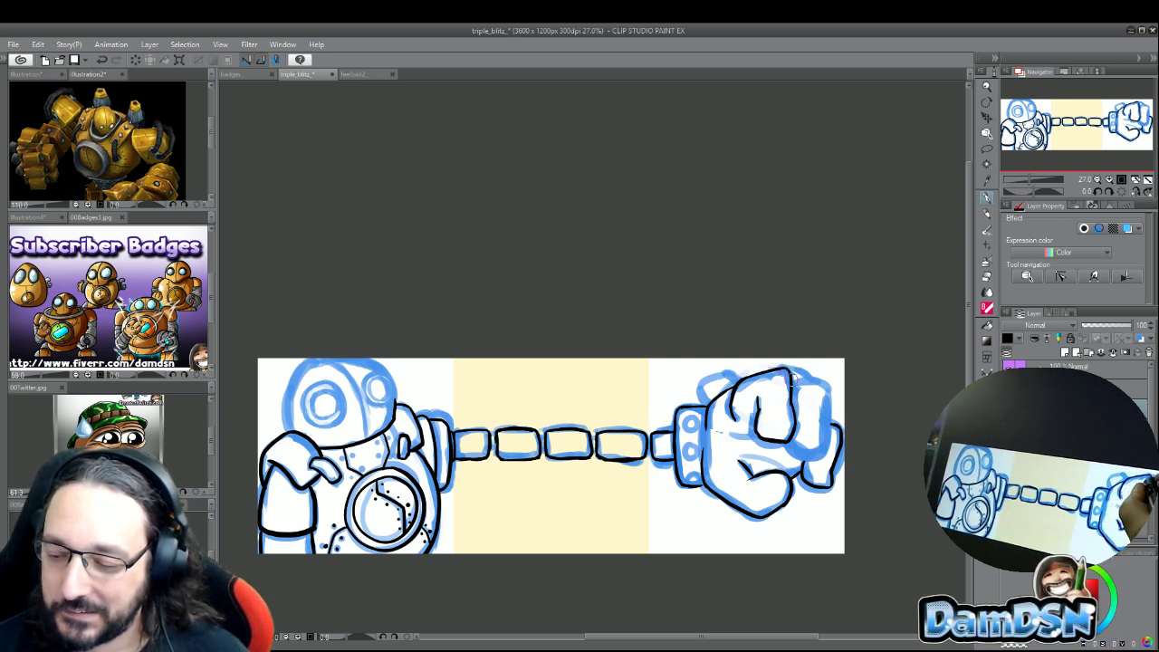
{"action": "mouse_move", "coordinate": [826, 388]}
{"action": "left_mouse_down"}
{"action": "mouse_move", "coordinate": [816, 440]}
{"action": "mouse_move", "coordinate": [832, 406]}
{"action": "mouse_move", "coordinate": [803, 462]}
{"action": "left_mouse_up"}
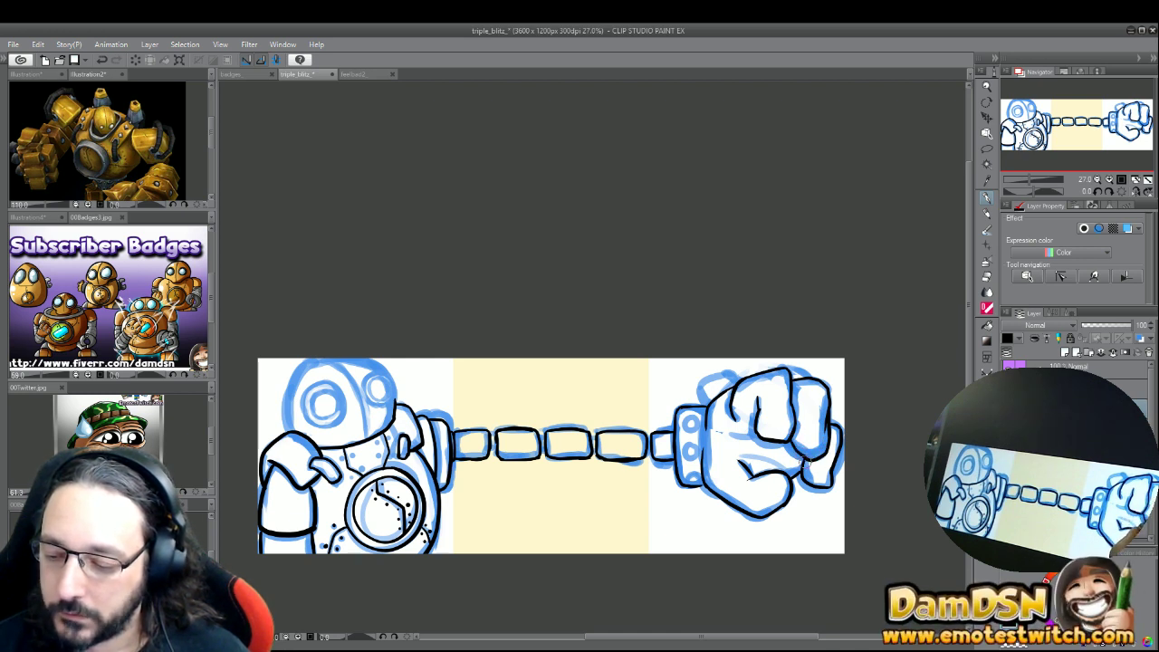
{"action": "left_click_drag", "start_coordinate": [809, 458], "coordinate": [801, 469]}
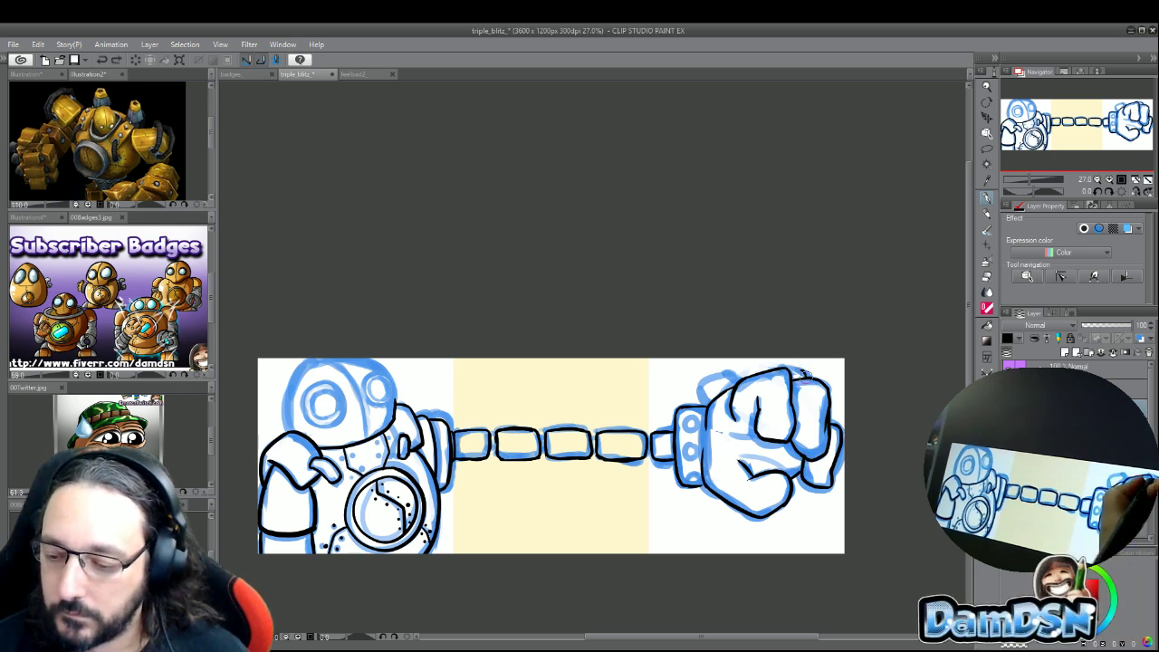
{"action": "mouse_move", "coordinate": [811, 382]}
{"action": "left_mouse_down"}
{"action": "mouse_move", "coordinate": [794, 364]}
{"action": "mouse_move", "coordinate": [771, 373]}
{"action": "left_mouse_up"}
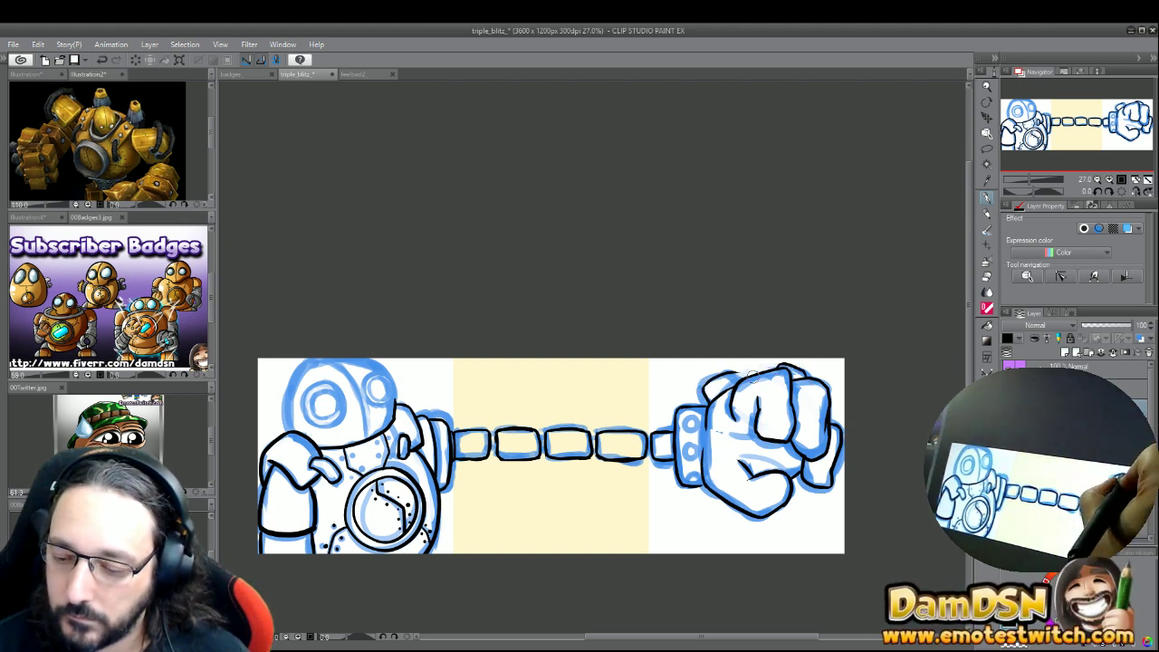
{"action": "left_click_drag", "start_coordinate": [715, 380], "coordinate": [781, 370]}
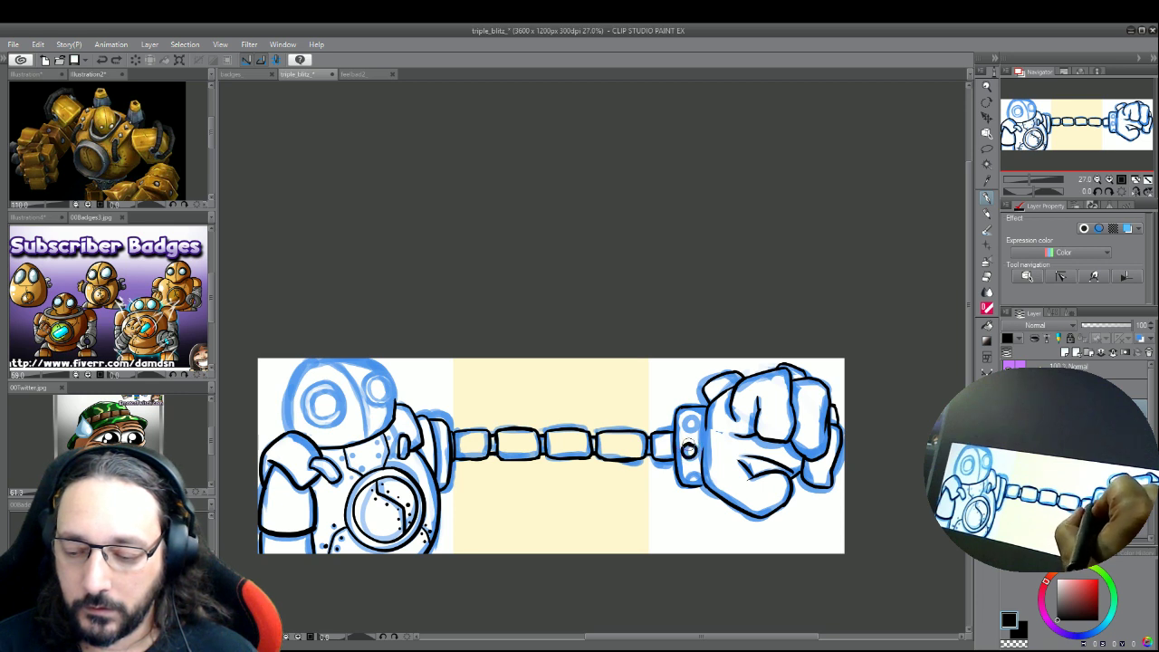
- Ink three round rivets down the fist's cuff, redrawing the middle one, and save the file
{"action": "left_click_drag", "start_coordinate": [689, 446], "coordinate": [689, 447]}
{"action": "key", "text": "ctrl+z"}
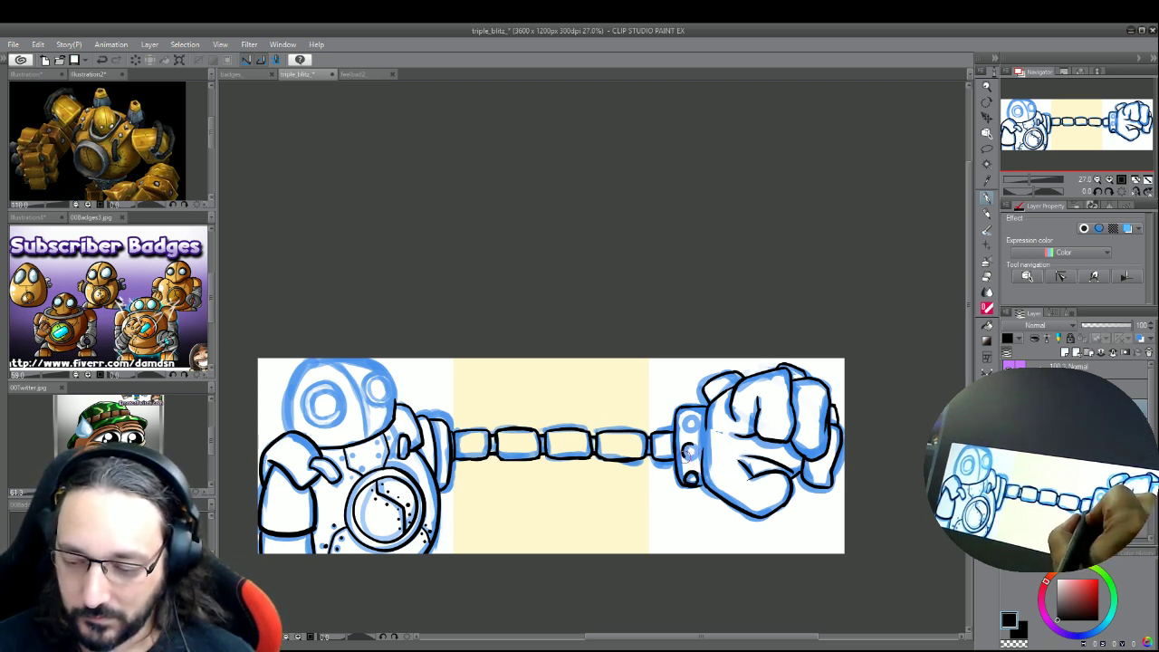
{"action": "left_click_drag", "start_coordinate": [688, 444], "coordinate": [690, 422]}
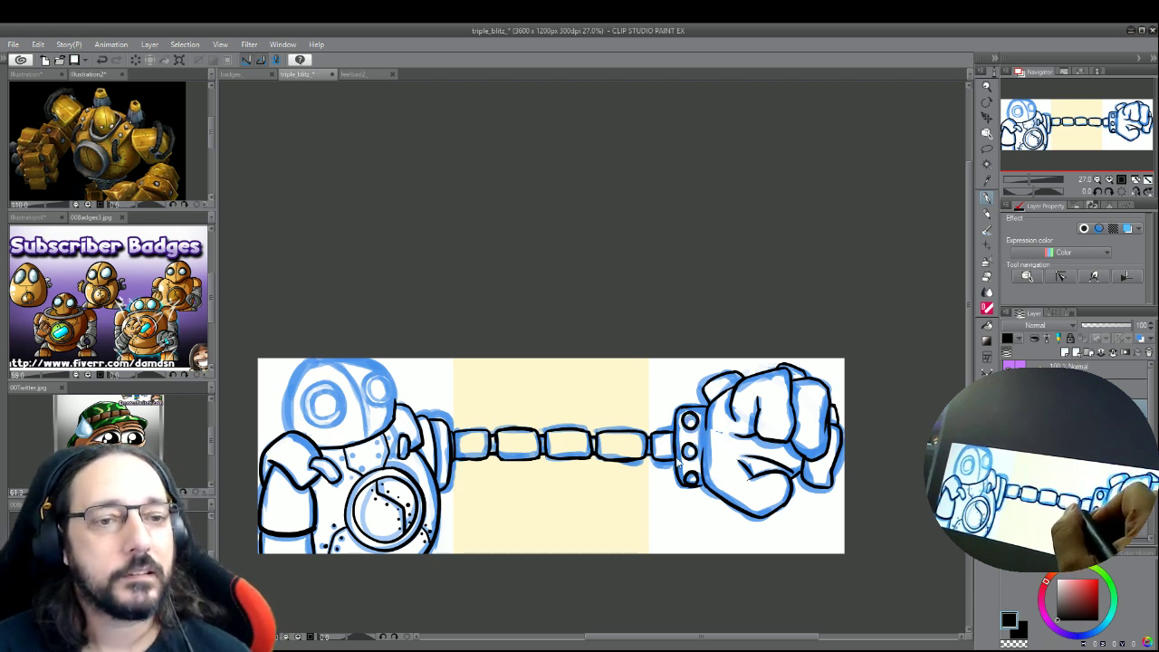
{"action": "key", "text": "ctrl+s"}
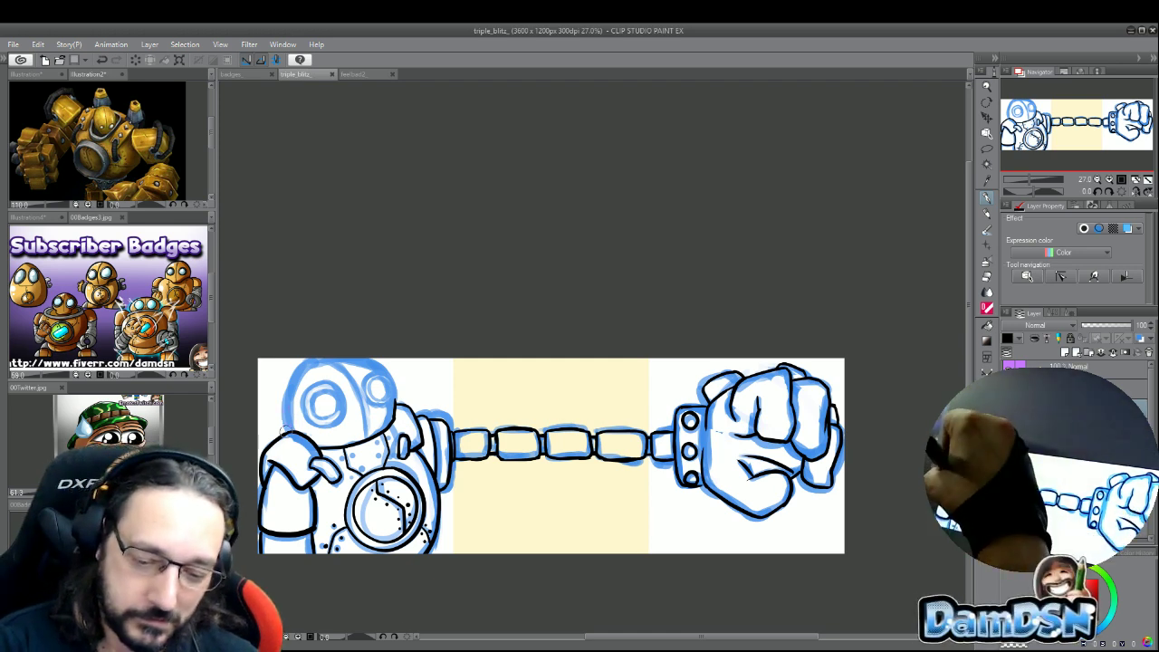
- Ink the head's dome outline and centre seam, and draw the circular rings of the larger eye
{"action": "left_click_drag", "start_coordinate": [290, 379], "coordinate": [283, 437]}
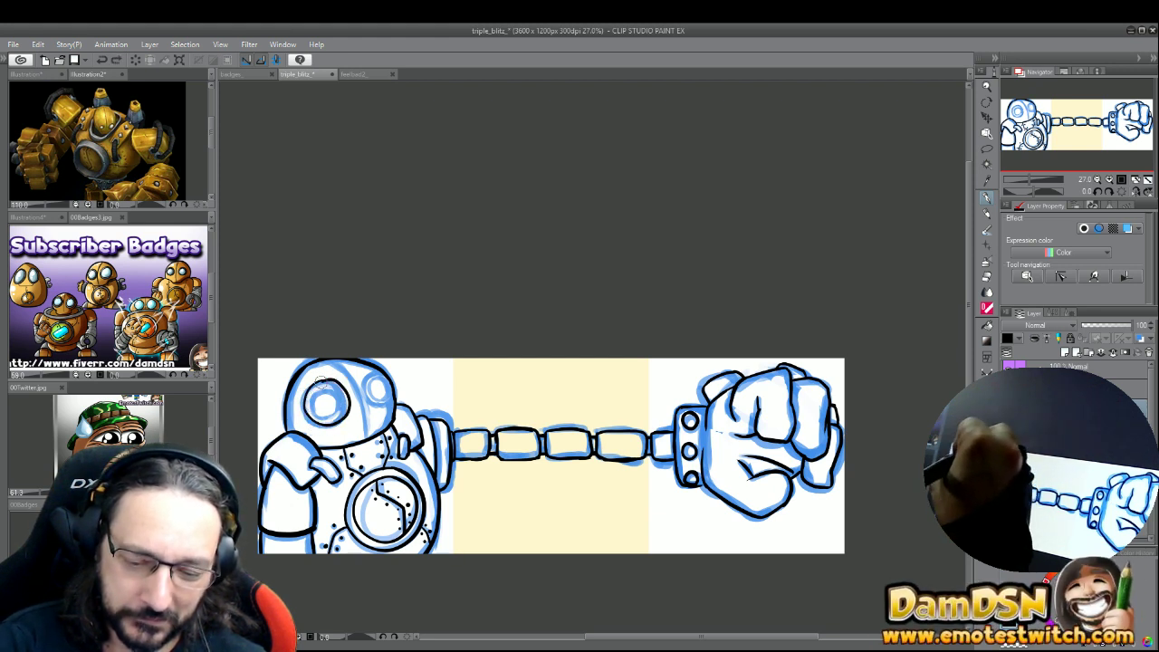
{"action": "mouse_move", "coordinate": [315, 403]}
{"action": "left_mouse_down"}
{"action": "mouse_move", "coordinate": [337, 386]}
{"action": "mouse_move", "coordinate": [358, 403]}
{"action": "left_mouse_up"}
{"action": "left_click", "coordinate": [339, 388]}
{"action": "key", "text": "ctrl+d"}
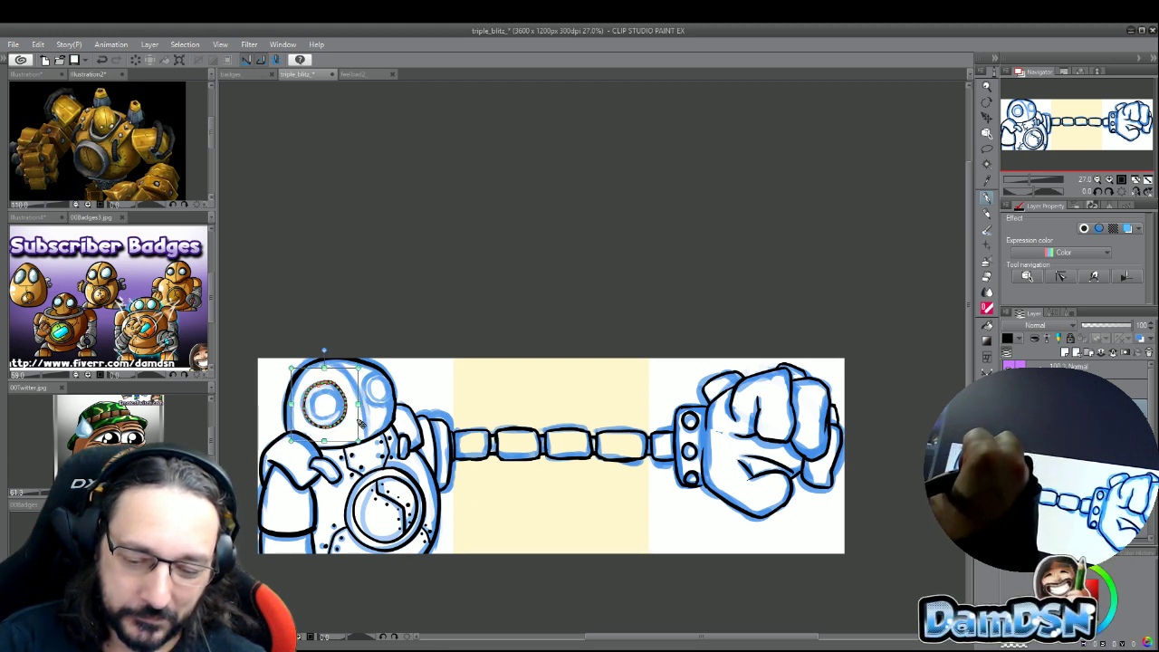
- Ink the smaller eye's rings, redoing the first stroke and applying a transform, and save the file
{"action": "left_click_drag", "start_coordinate": [369, 366], "coordinate": [395, 406]}
{"action": "key", "text": "ctrl+z"}
{"action": "mouse_move", "coordinate": [373, 366]}
{"action": "left_mouse_down"}
{"action": "mouse_move", "coordinate": [367, 399]}
{"action": "mouse_move", "coordinate": [394, 388]}
{"action": "mouse_move", "coordinate": [379, 378]}
{"action": "mouse_move", "coordinate": [373, 398]}
{"action": "mouse_move", "coordinate": [377, 376]}
{"action": "mouse_move", "coordinate": [370, 392]}
{"action": "mouse_move", "coordinate": [389, 381]}
{"action": "mouse_move", "coordinate": [345, 417]}
{"action": "mouse_move", "coordinate": [348, 393]}
{"action": "mouse_move", "coordinate": [319, 391]}
{"action": "mouse_move", "coordinate": [319, 413]}
{"action": "mouse_move", "coordinate": [352, 429]}
{"action": "left_mouse_up"}
{"action": "key", "text": "ctrl+t"}
{"action": "key", "text": "Return"}
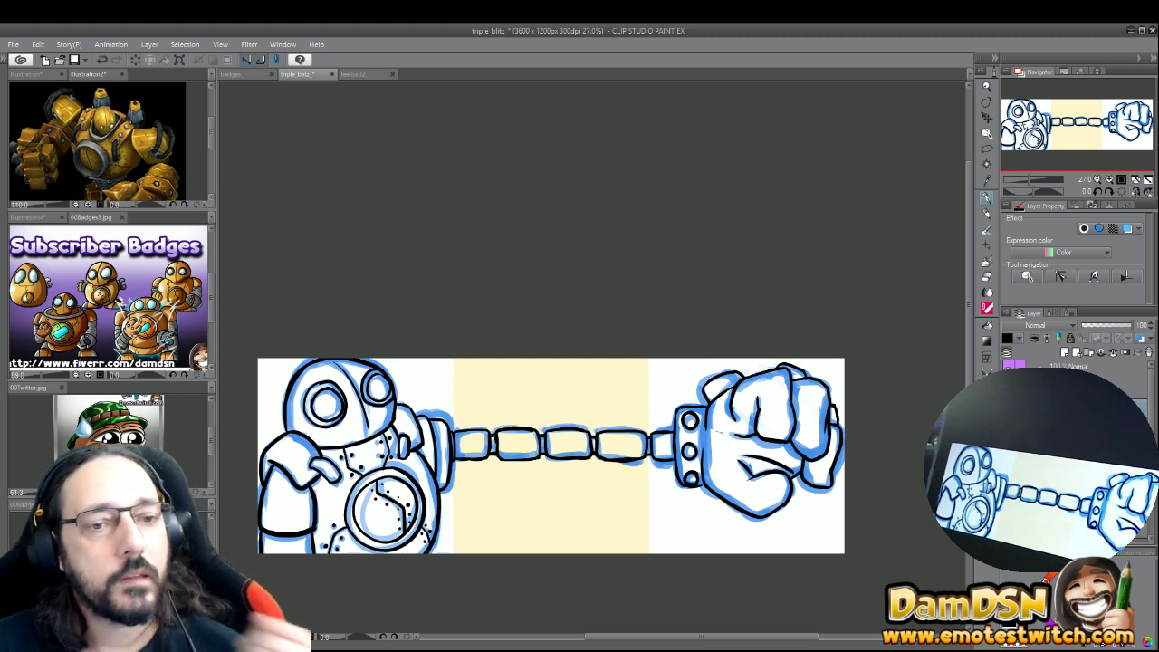
{"action": "key", "text": "ctrl+s"}
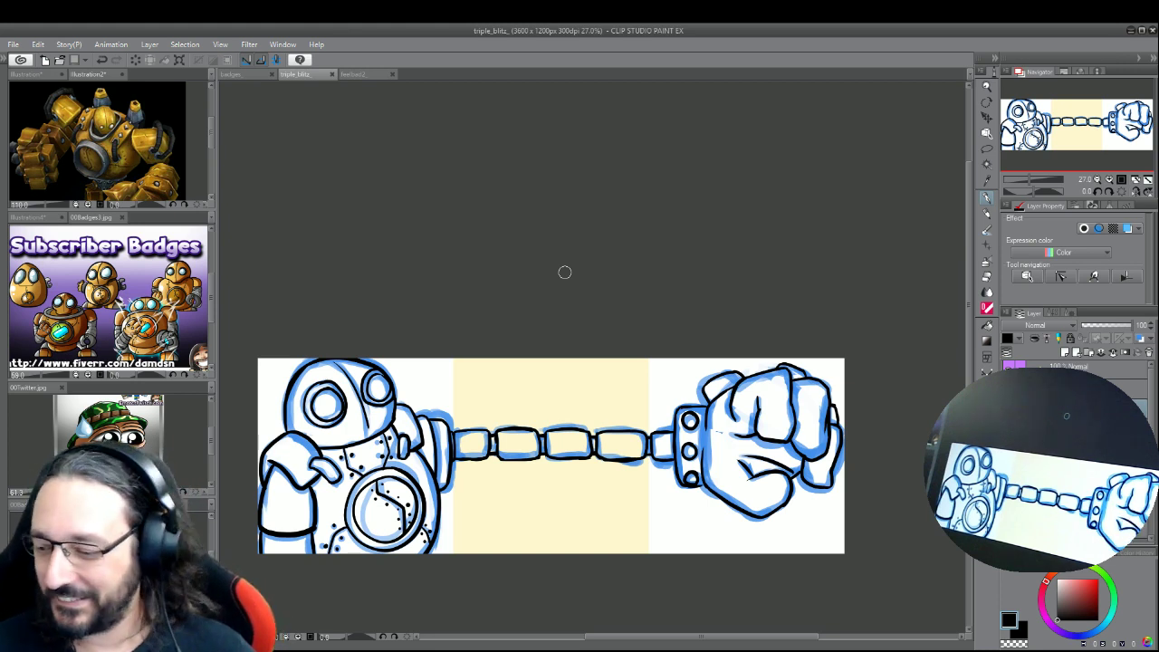
- Hide the blue sketch and the coloured panel guide, and sample the robot's orange from the Subscriber Badges reference
{"action": "scroll", "coordinate": [1136, 385], "scroll_direction": "down", "scroll_amount": 2}
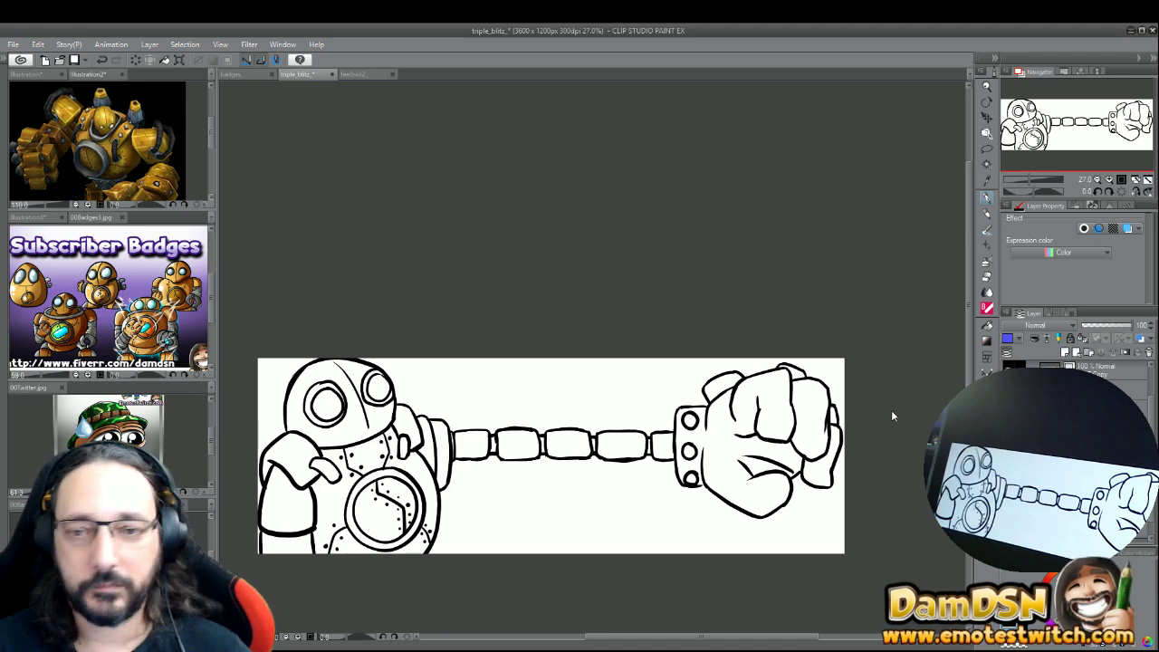
{"action": "left_click", "coordinate": [99, 140]}
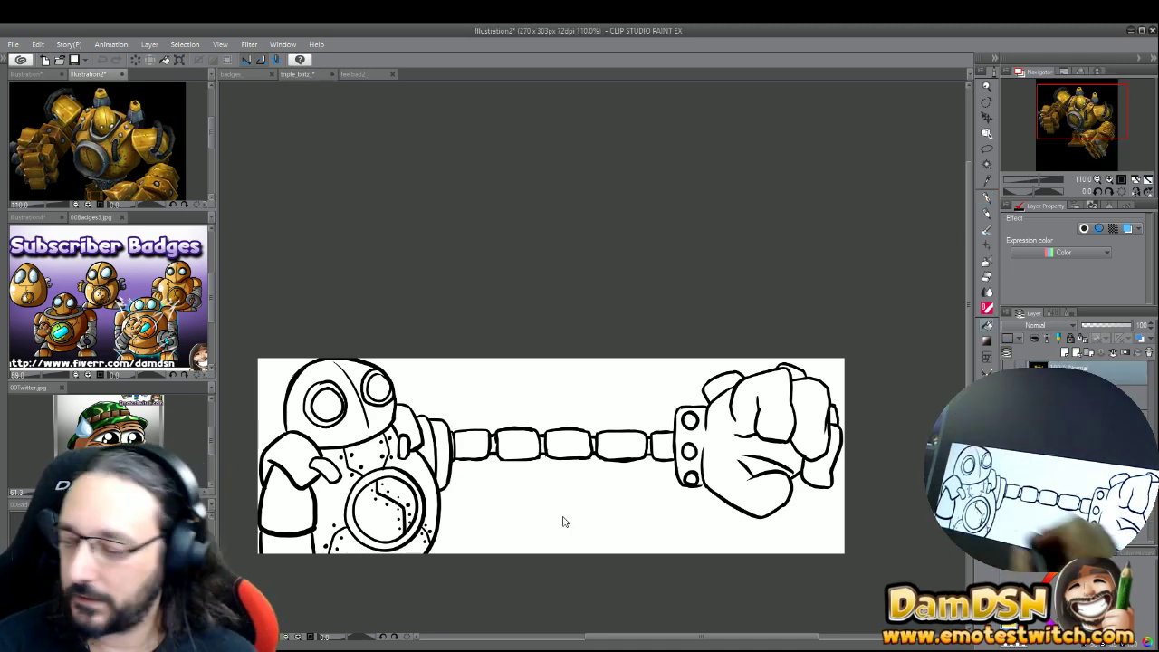
{"action": "left_click", "coordinate": [104, 290]}
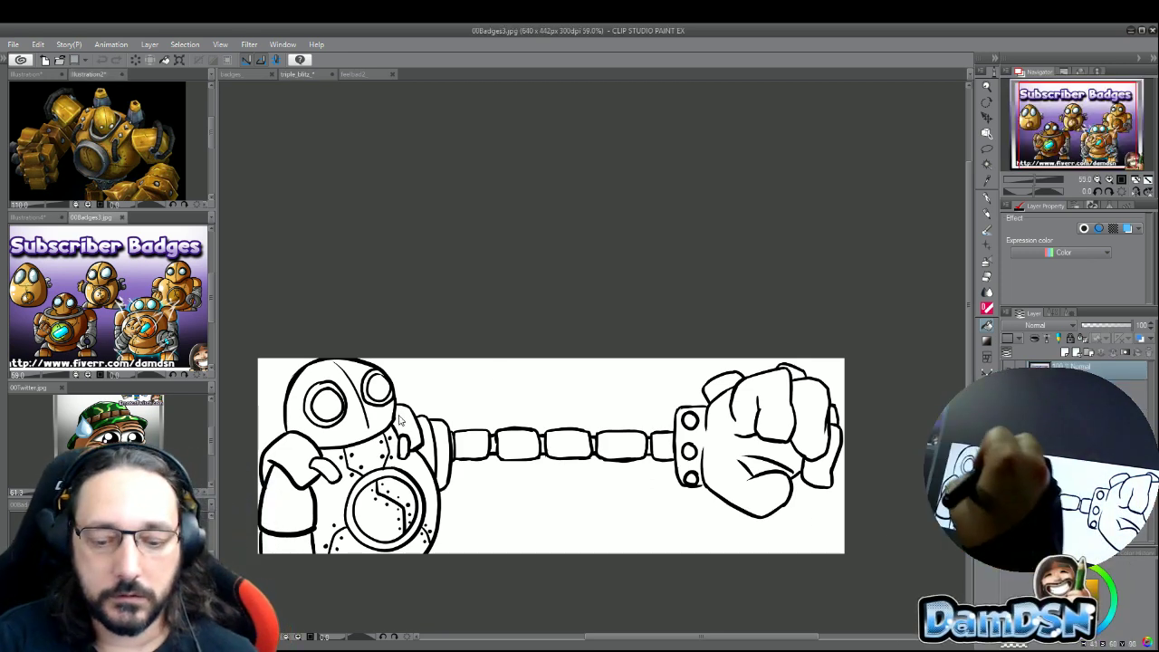
- Fill the robot's head, both shoulders and the near upper arm with the sampled orange
{"action": "left_click", "coordinate": [362, 408]}
{"action": "left_click", "coordinate": [335, 403]}
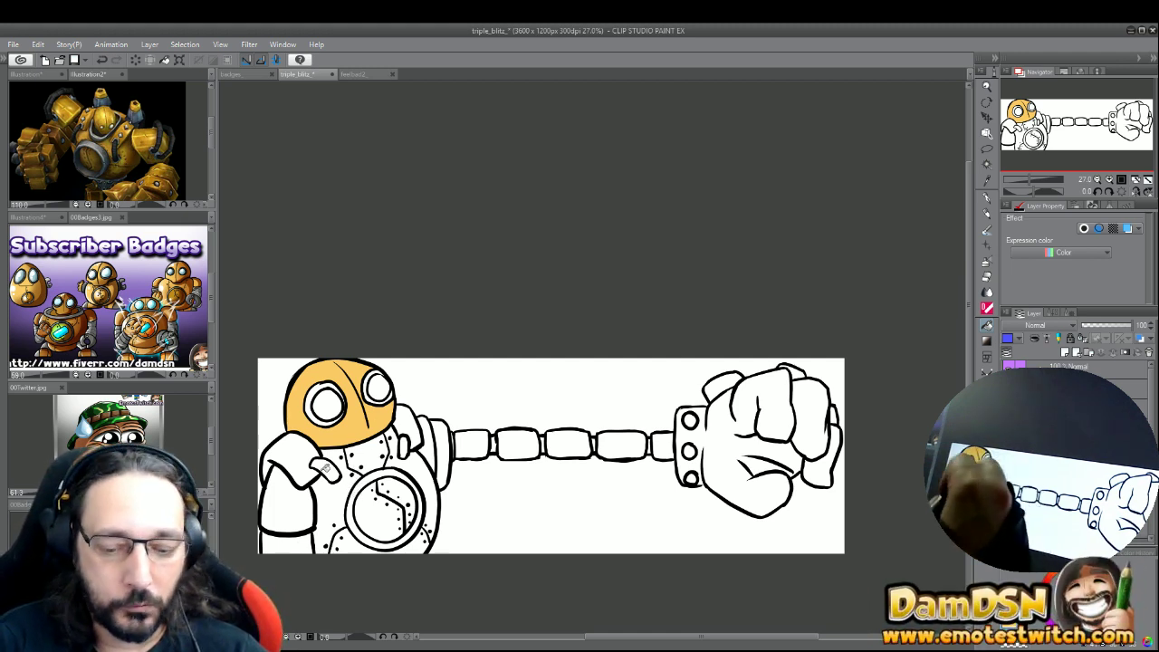
{"action": "left_click", "coordinate": [310, 463]}
{"action": "left_click", "coordinate": [412, 426]}
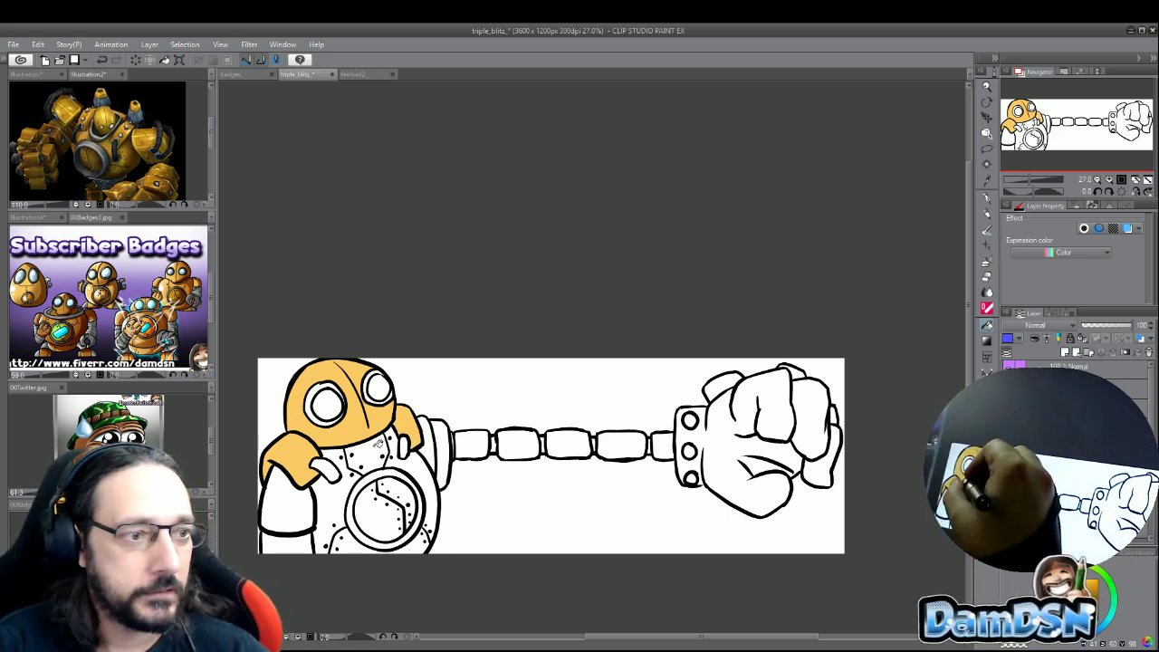
{"action": "left_click", "coordinate": [282, 527]}
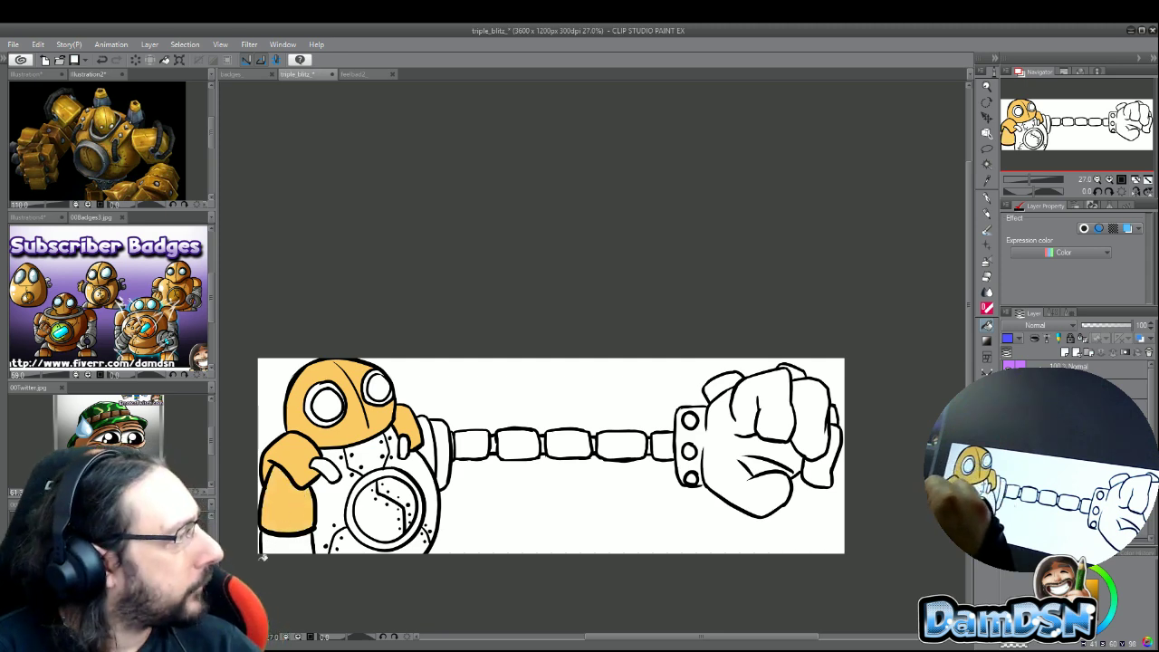
- Fill the torso around the round hatch, the neck plates and the lower body plate with orange
{"action": "left_click", "coordinate": [346, 511]}
{"action": "left_click", "coordinate": [380, 476]}
{"action": "left_click", "coordinate": [438, 490]}
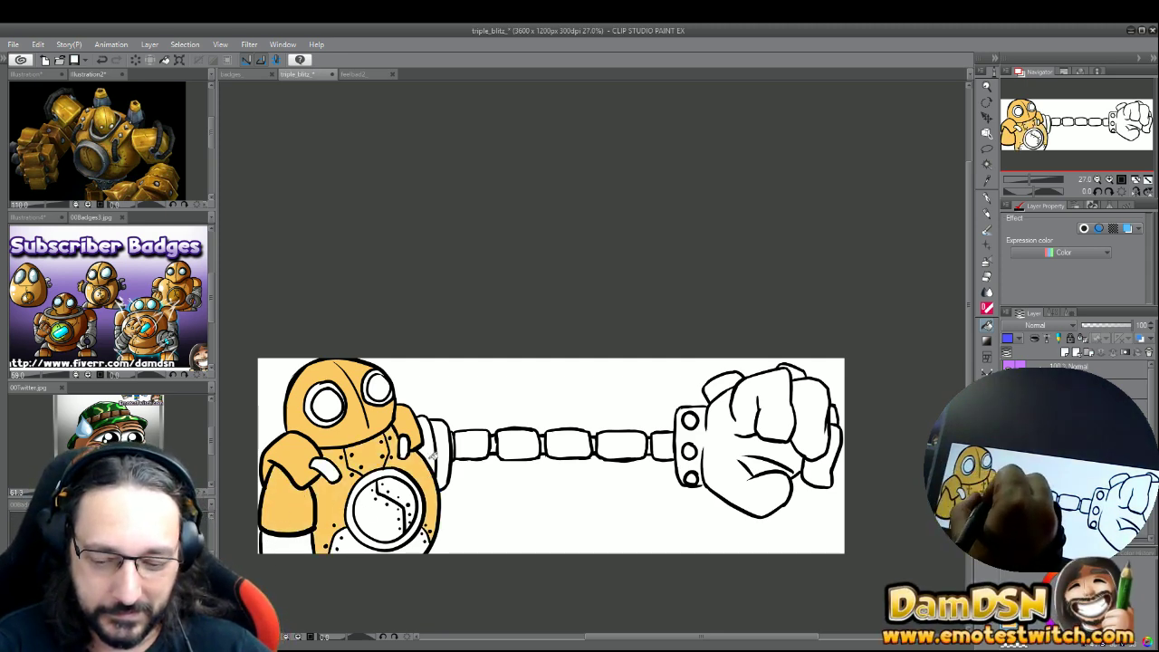
{"action": "left_click", "coordinate": [360, 543]}
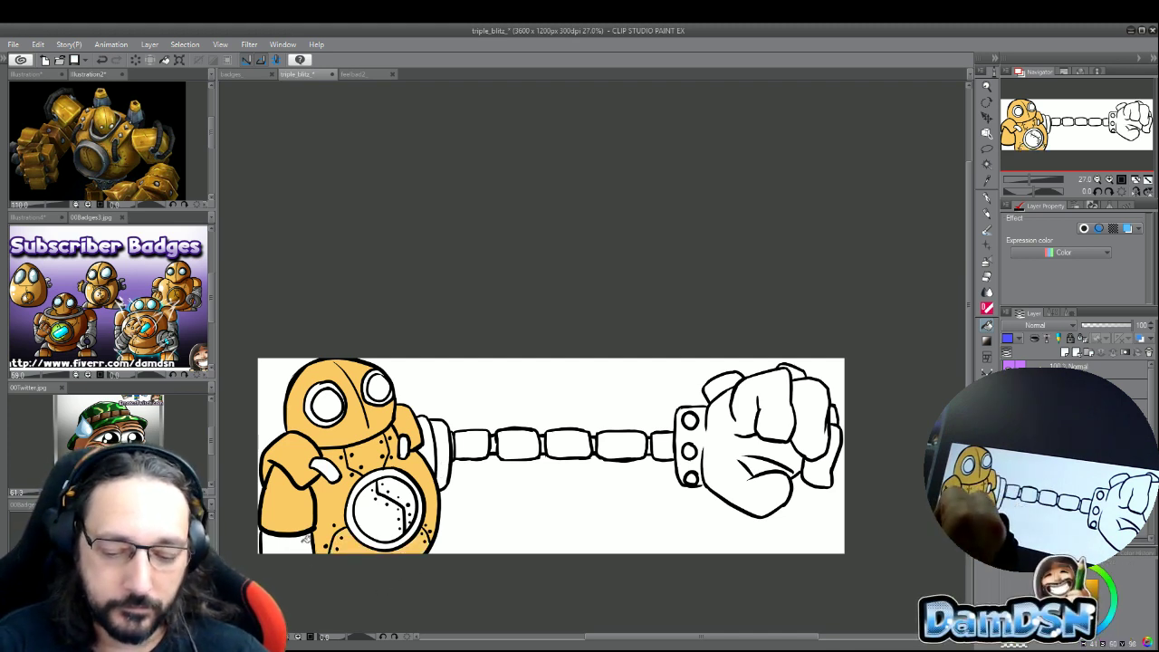
- Fill the extended arm's inner cuff section with orange, and its outer band and the near forearm with light grey
{"action": "left_click", "coordinate": [432, 441]}
{"action": "left_click", "coordinate": [448, 457]}
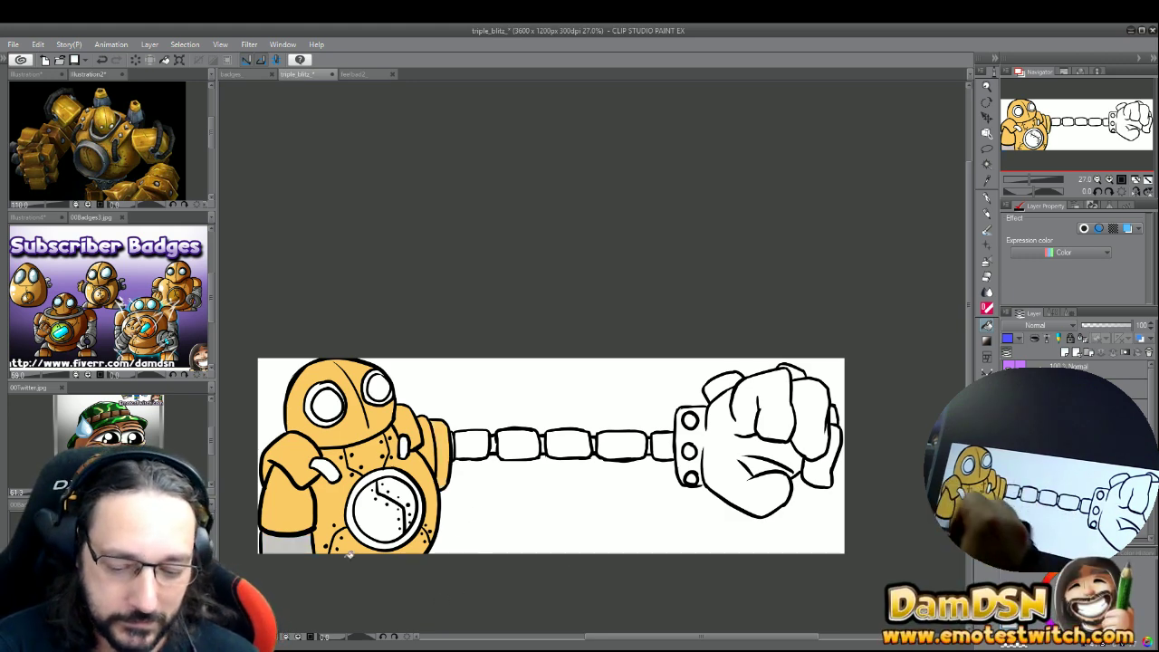
{"action": "left_click", "coordinate": [441, 449]}
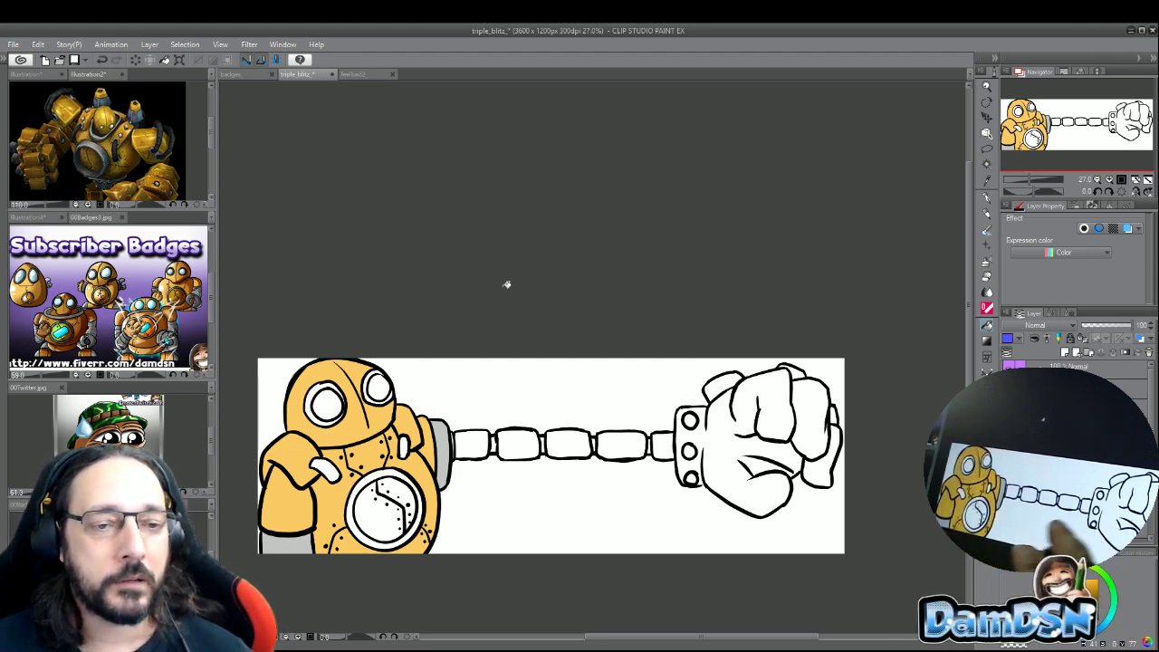
{"action": "left_click_drag", "start_coordinate": [378, 487], "coordinate": [404, 536]}
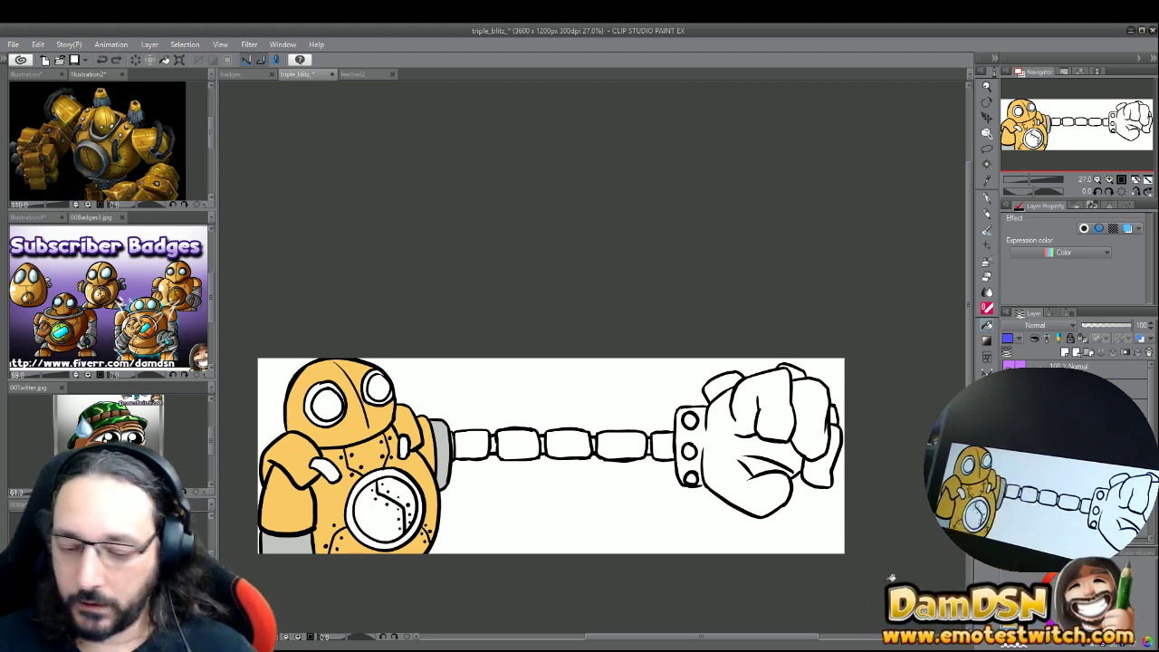
- Fill the round hatch's centre with a darker gold and all the chain links with medium grey
{"action": "left_click", "coordinate": [384, 519]}
{"action": "left_click", "coordinate": [401, 494]}
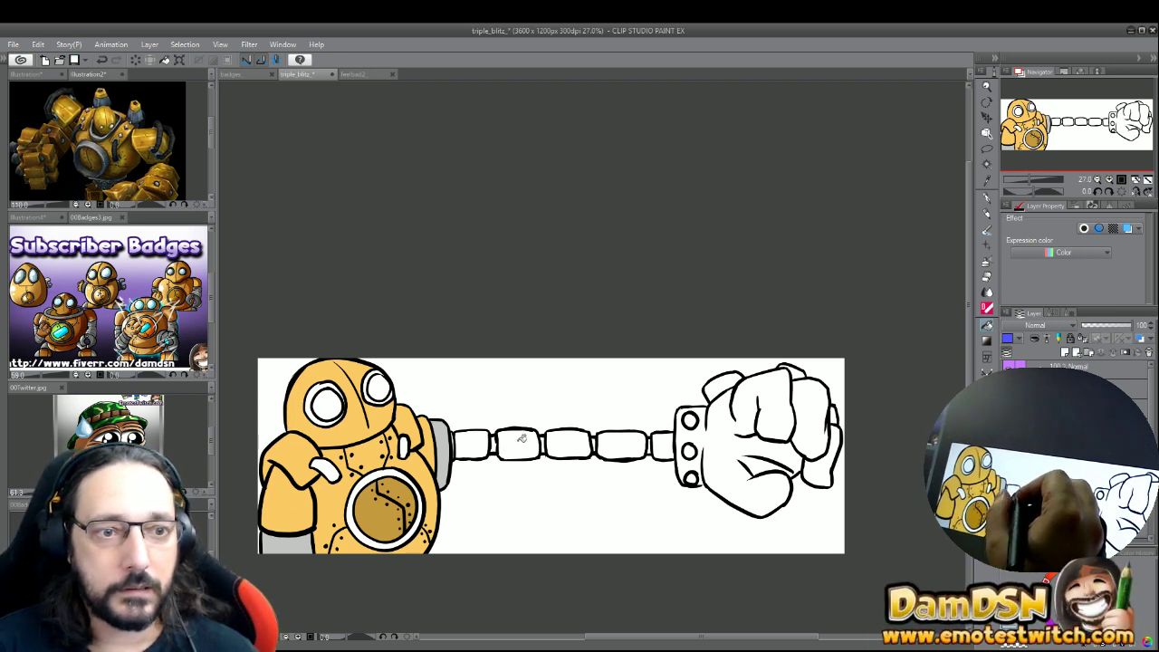
{"action": "left_click", "coordinate": [471, 445]}
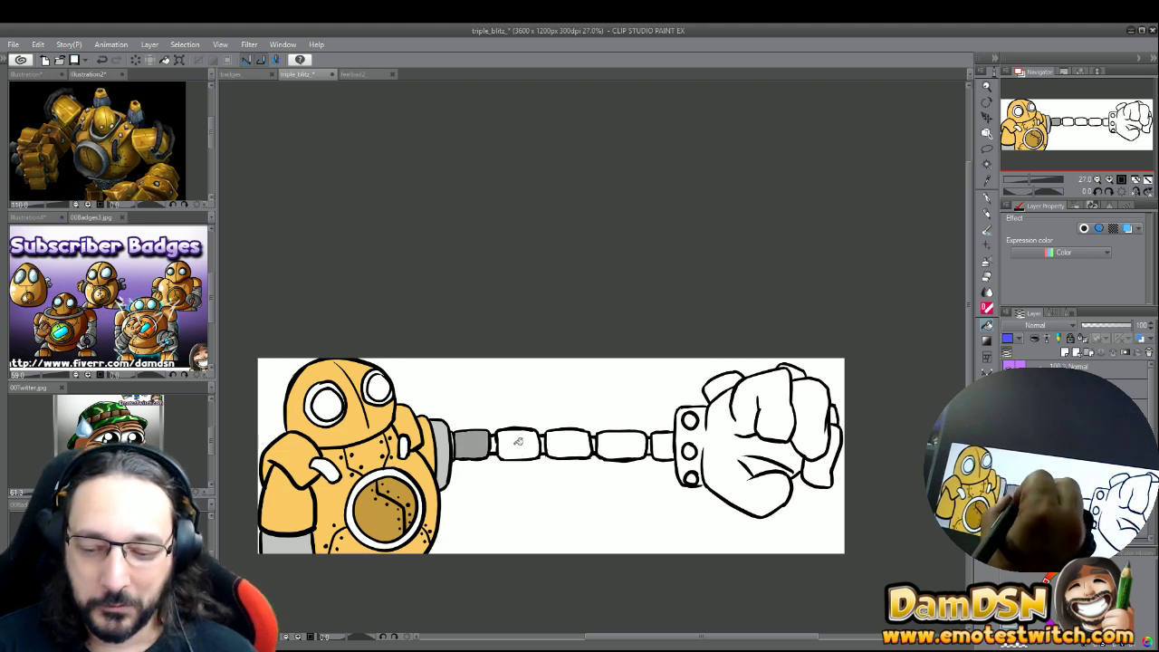
{"action": "left_click", "coordinate": [518, 445]}
{"action": "left_click", "coordinate": [568, 444]}
{"action": "left_click", "coordinate": [622, 445]}
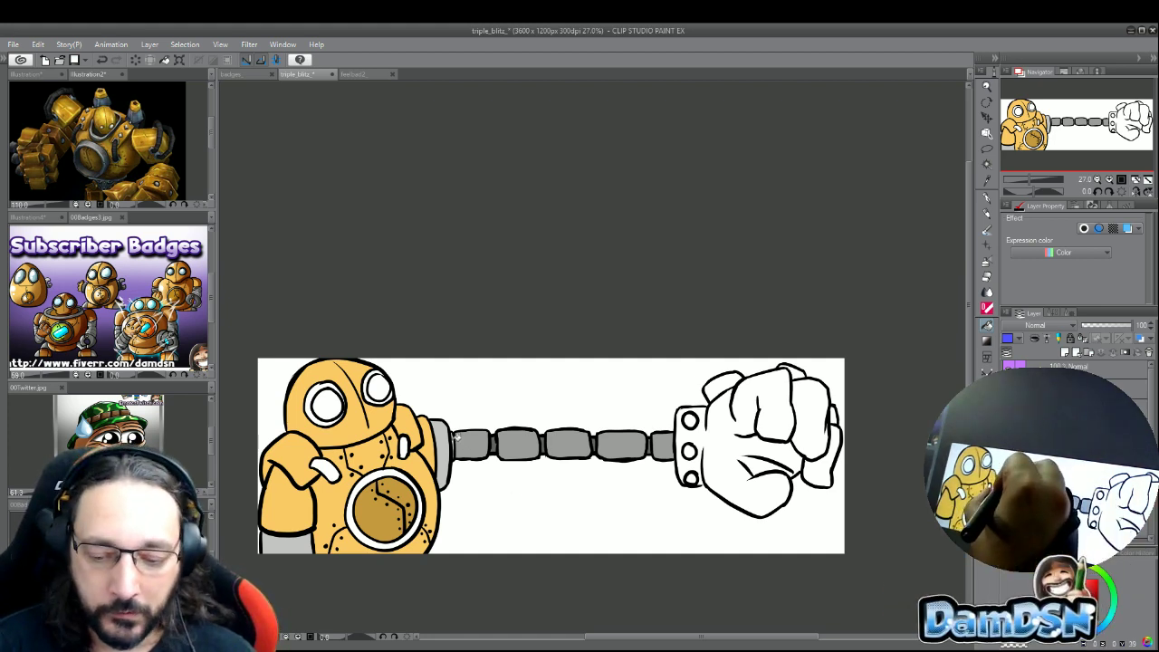
- Fill the rims around both eyes, the hatch ring and the two small torso handles with dark grey
{"action": "left_click", "coordinate": [322, 419]}
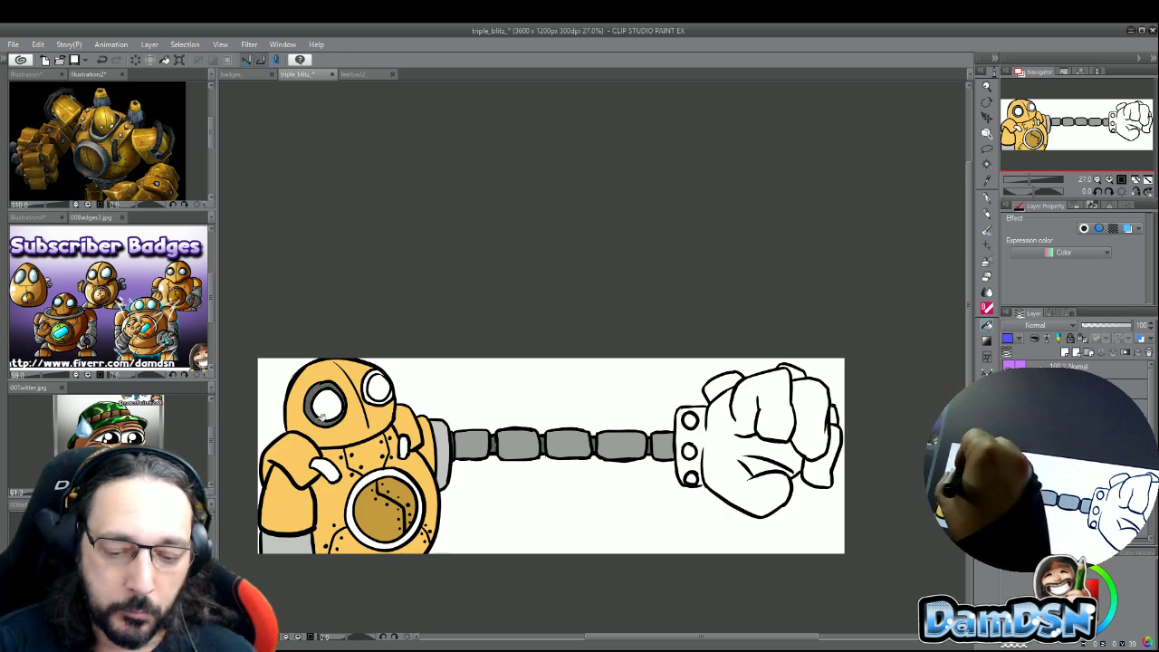
{"action": "left_click", "coordinate": [372, 381]}
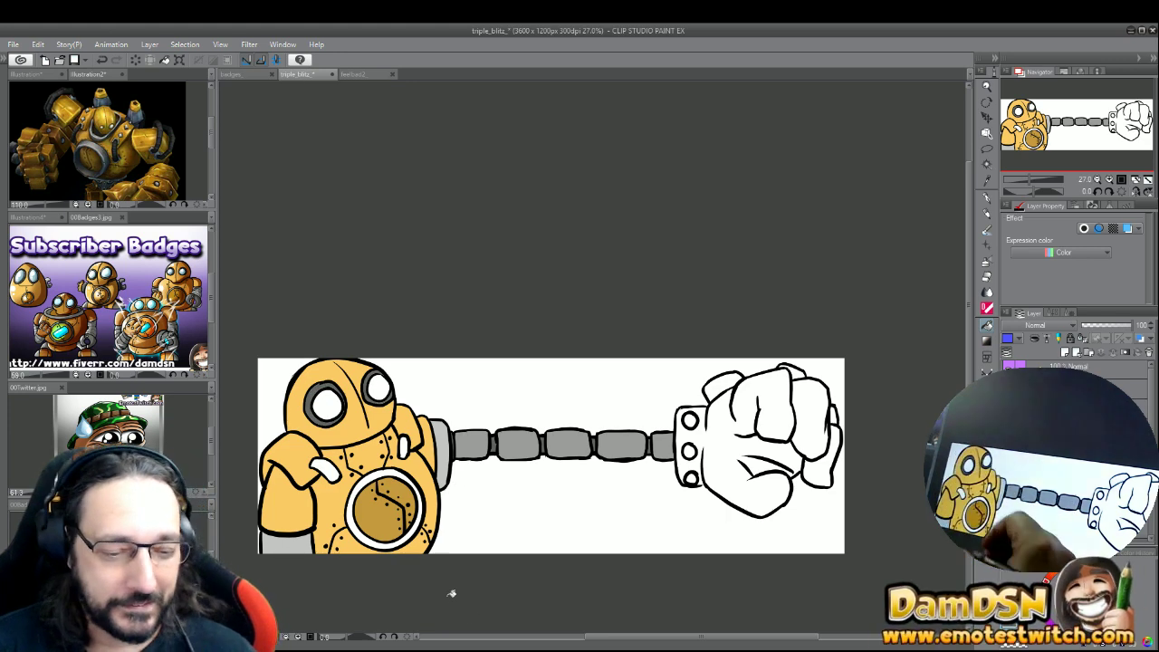
{"action": "left_click", "coordinate": [350, 509]}
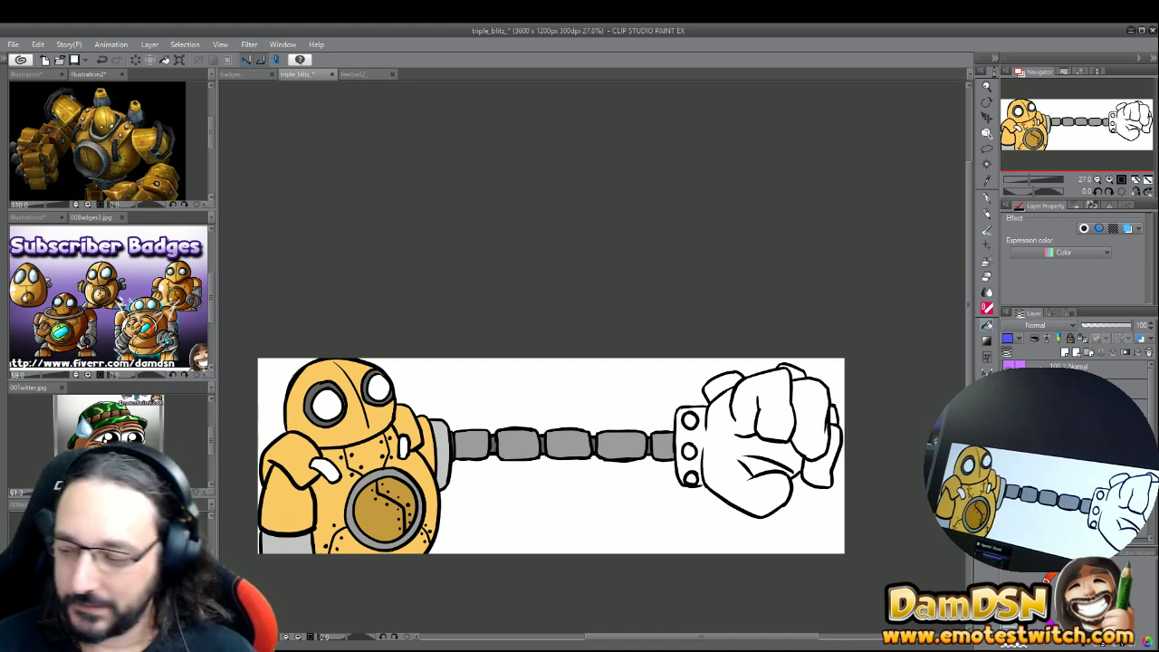
{"action": "left_click", "coordinate": [321, 468]}
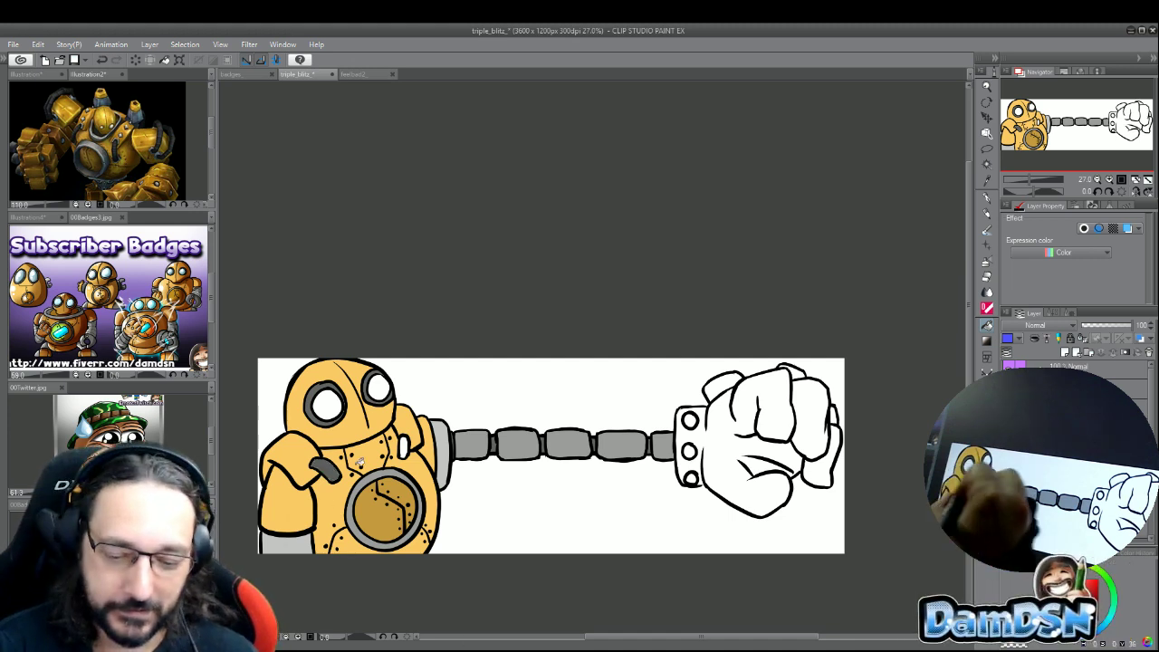
{"action": "left_click", "coordinate": [405, 445]}
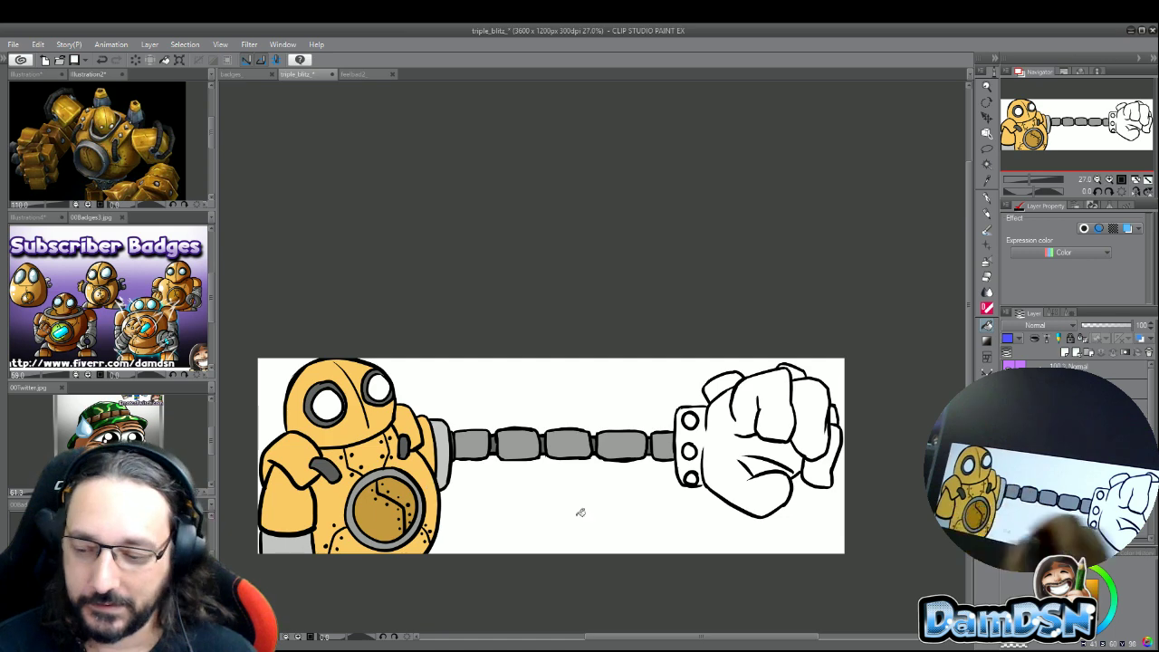
- Undo the orange fill that spills over the background and close the gap in the fist's outline with the pen
{"action": "left_click", "coordinate": [713, 503]}
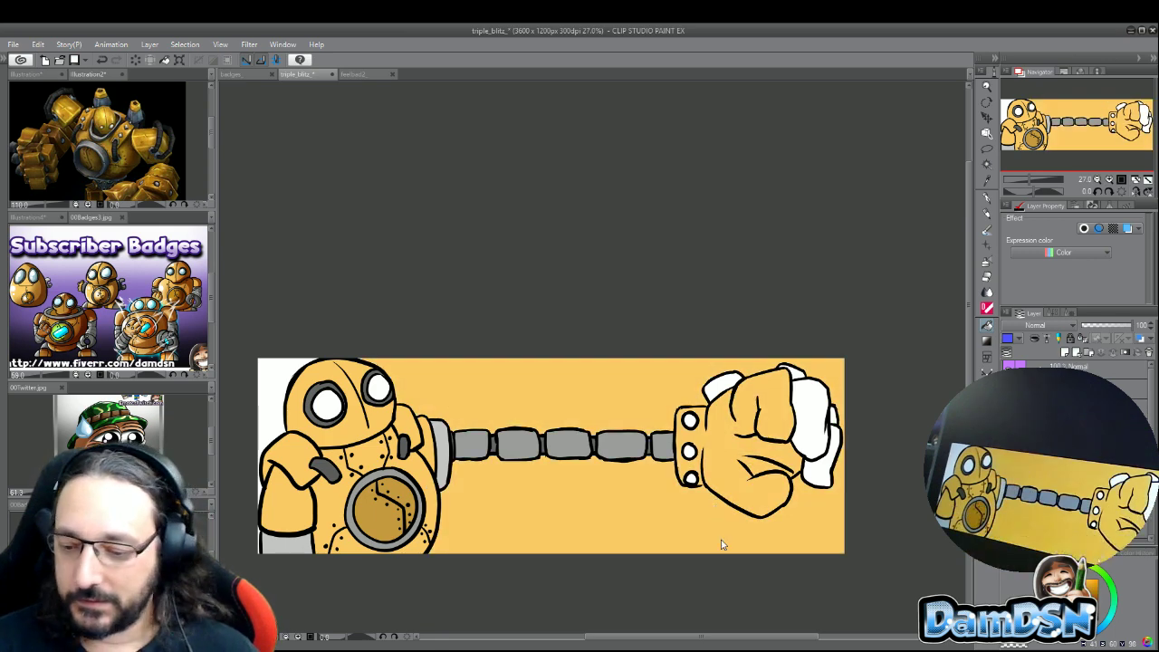
{"action": "key", "text": "ctrl+z"}
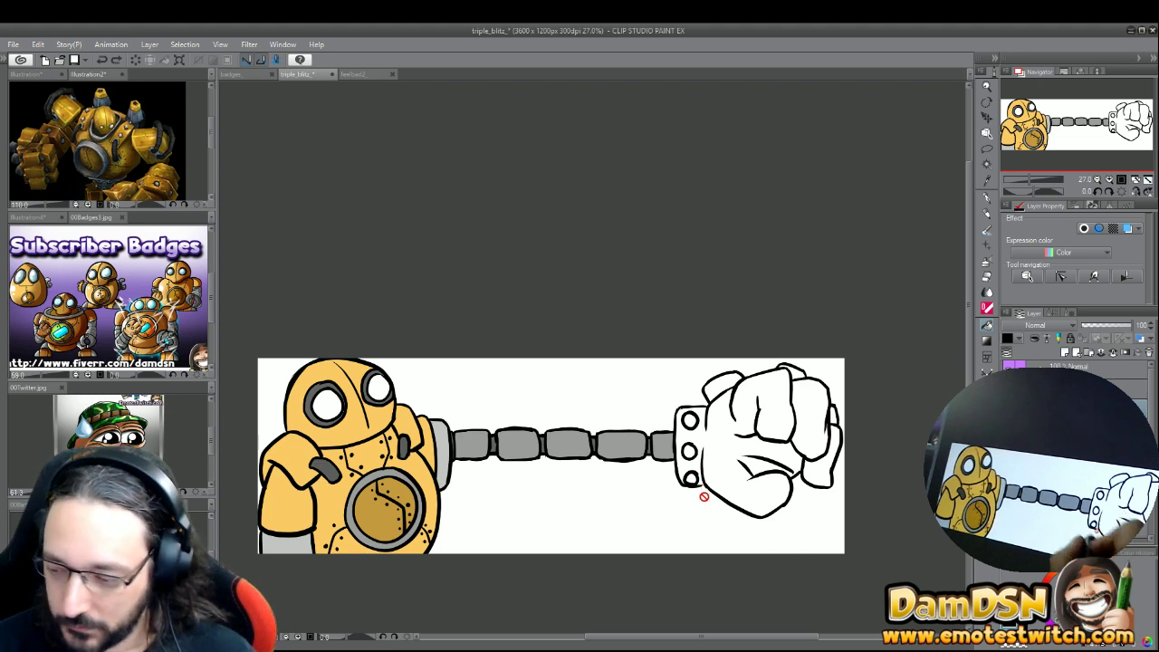
{"action": "left_click", "coordinate": [987, 197]}
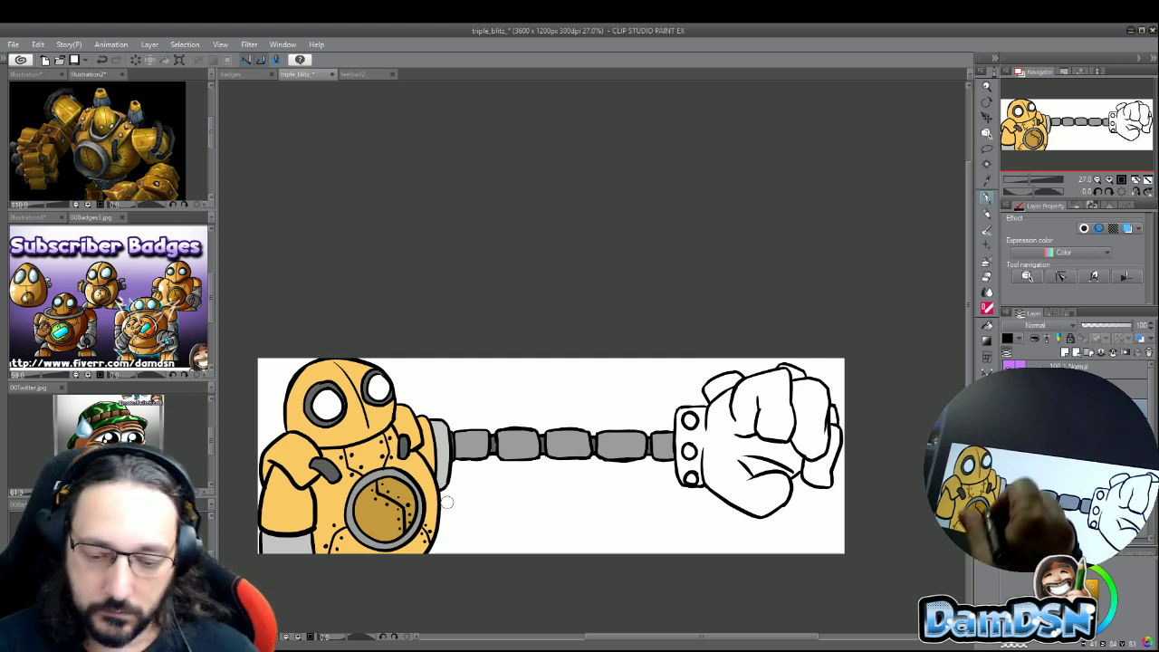
{"action": "left_click", "coordinate": [986, 326]}
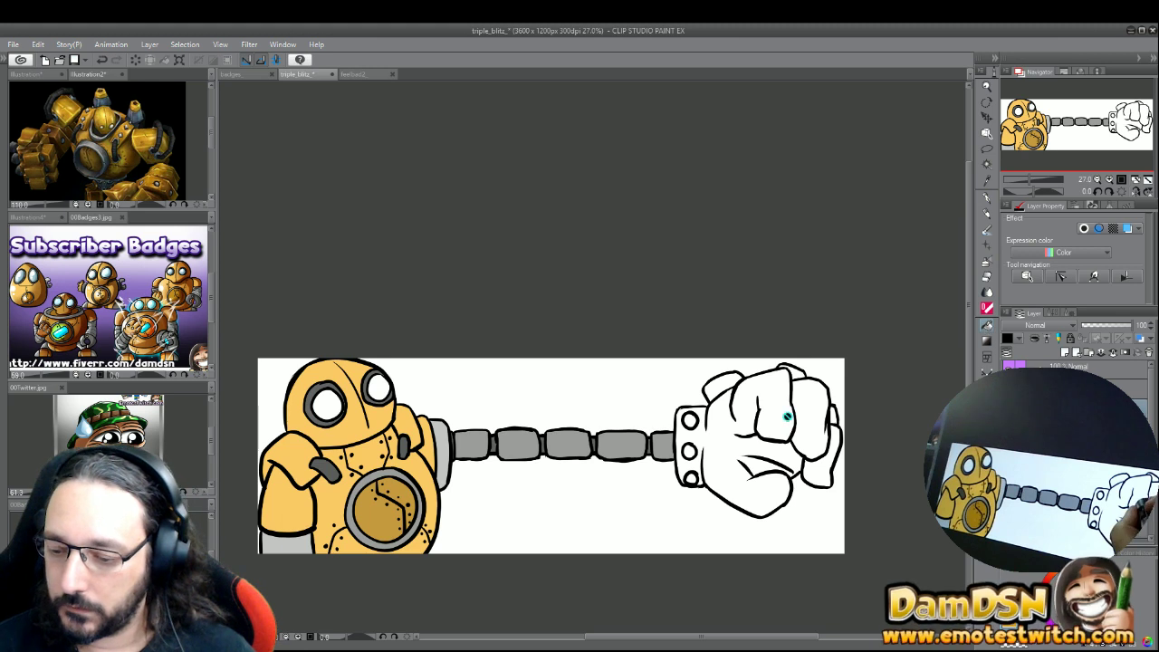
- Fill the cuff, fist and outer fingers with dark gold
{"action": "left_click", "coordinate": [781, 412]}
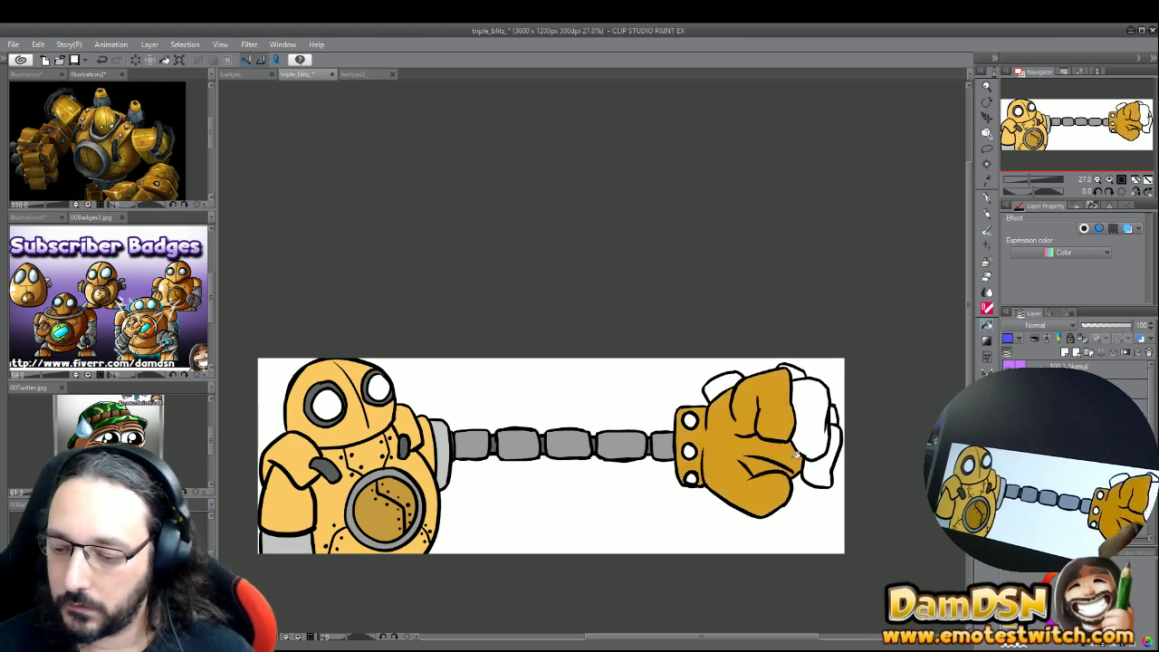
{"action": "left_click", "coordinate": [816, 421]}
{"action": "left_click", "coordinate": [828, 476]}
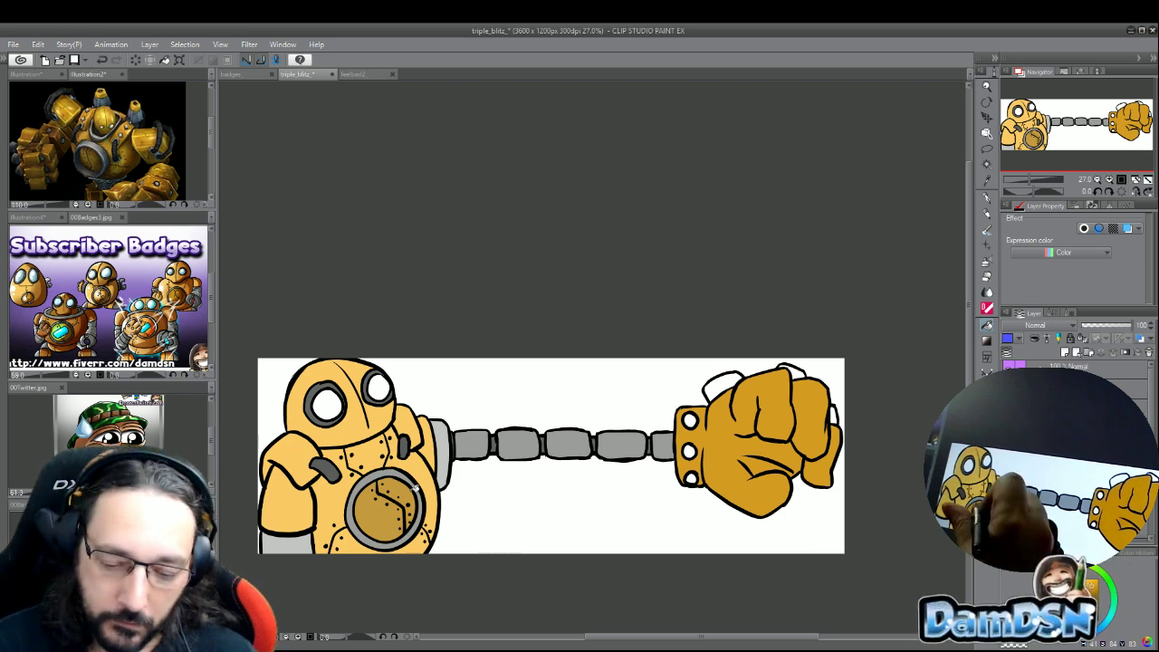
- Recolour the cuff, fist and outer fingers with the robot's light orange
{"action": "left_click", "coordinate": [736, 444]}
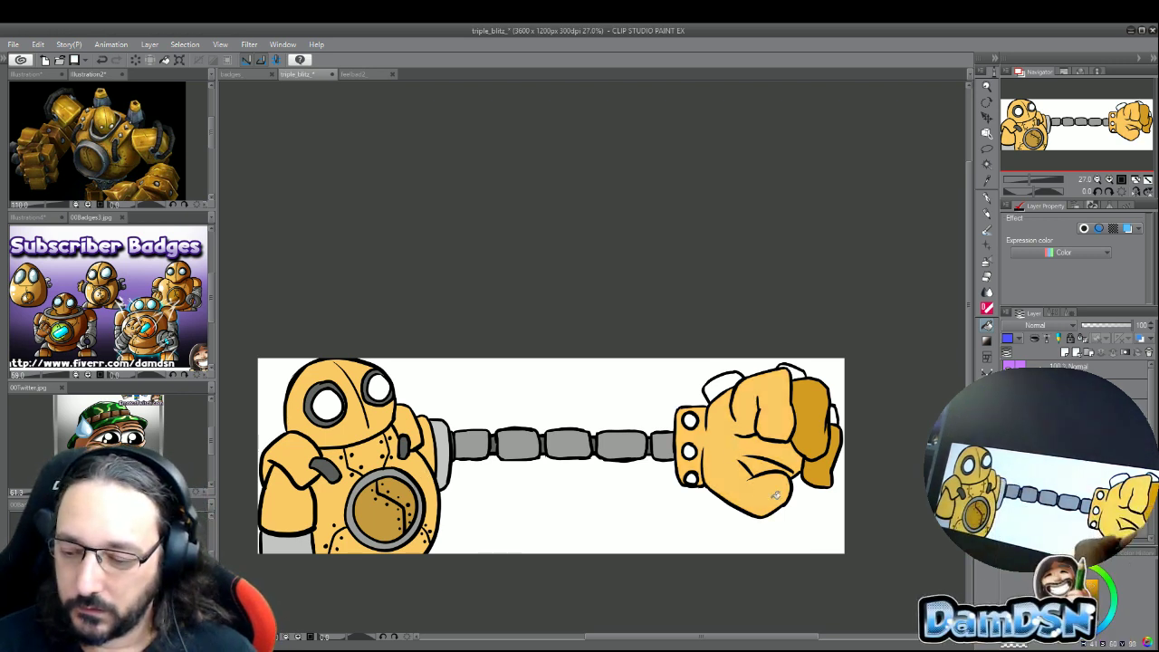
{"action": "left_click", "coordinate": [811, 416]}
{"action": "left_click", "coordinate": [830, 458]}
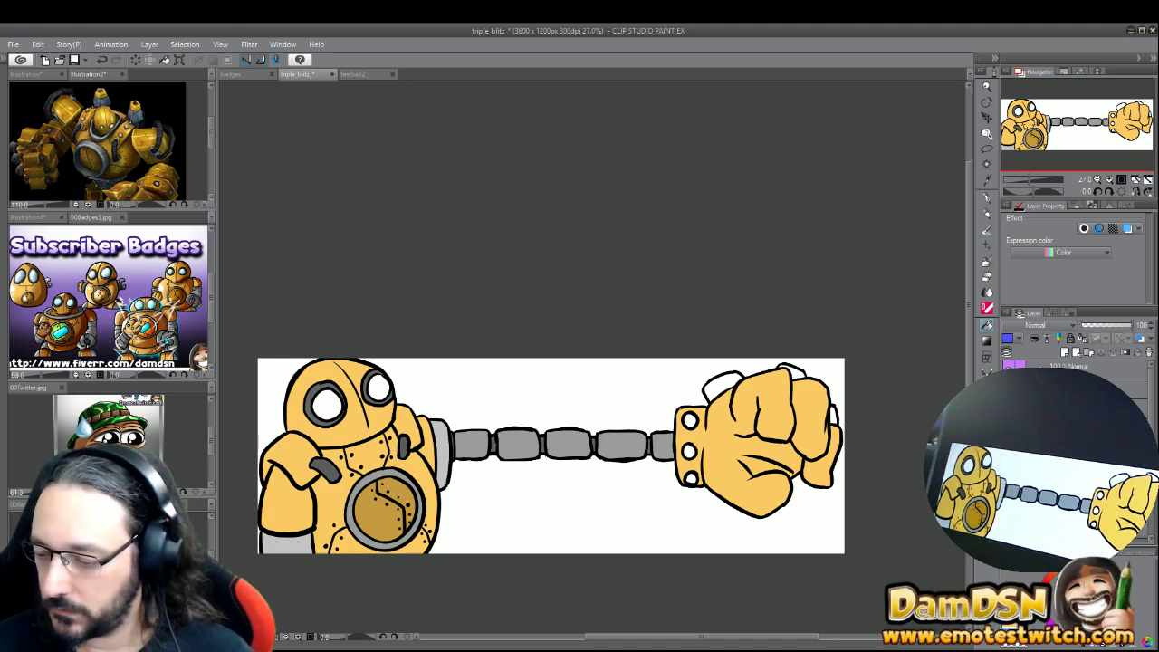
- Fill the parts behind the fist and the three cuff rivets with dark grey, and both eye lenses with light blue
{"action": "left_click", "coordinate": [720, 386]}
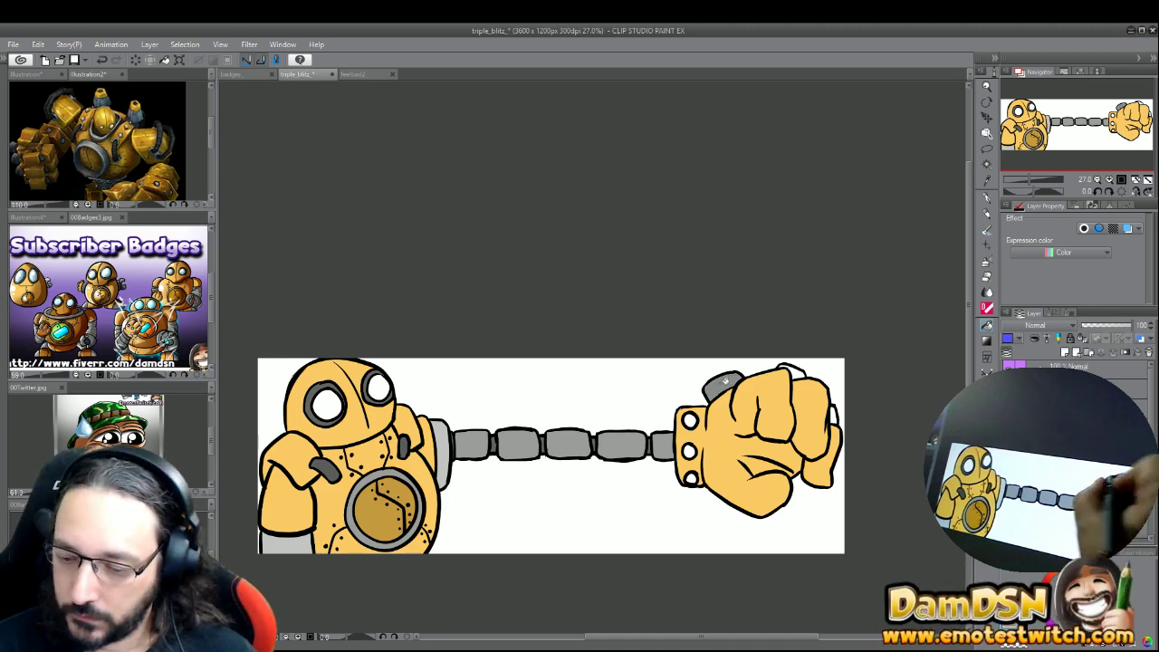
{"action": "left_click", "coordinate": [794, 372]}
{"action": "left_click", "coordinate": [836, 413]}
{"action": "left_click", "coordinate": [693, 480]}
{"action": "left_click", "coordinate": [692, 450]}
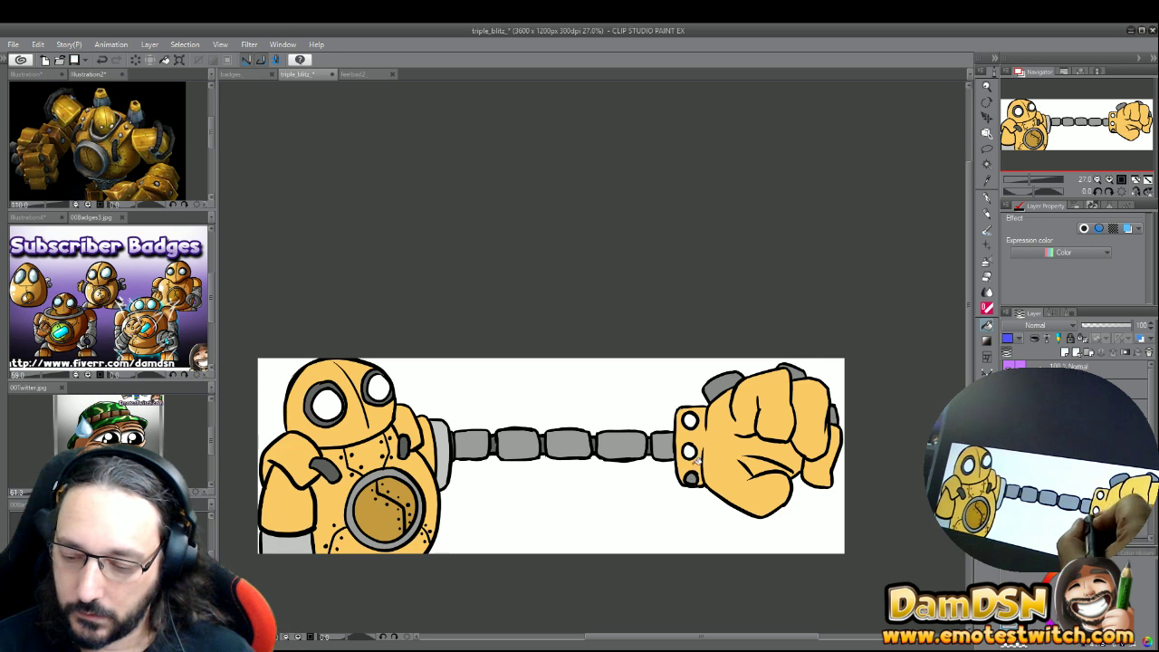
{"action": "left_click", "coordinate": [692, 422]}
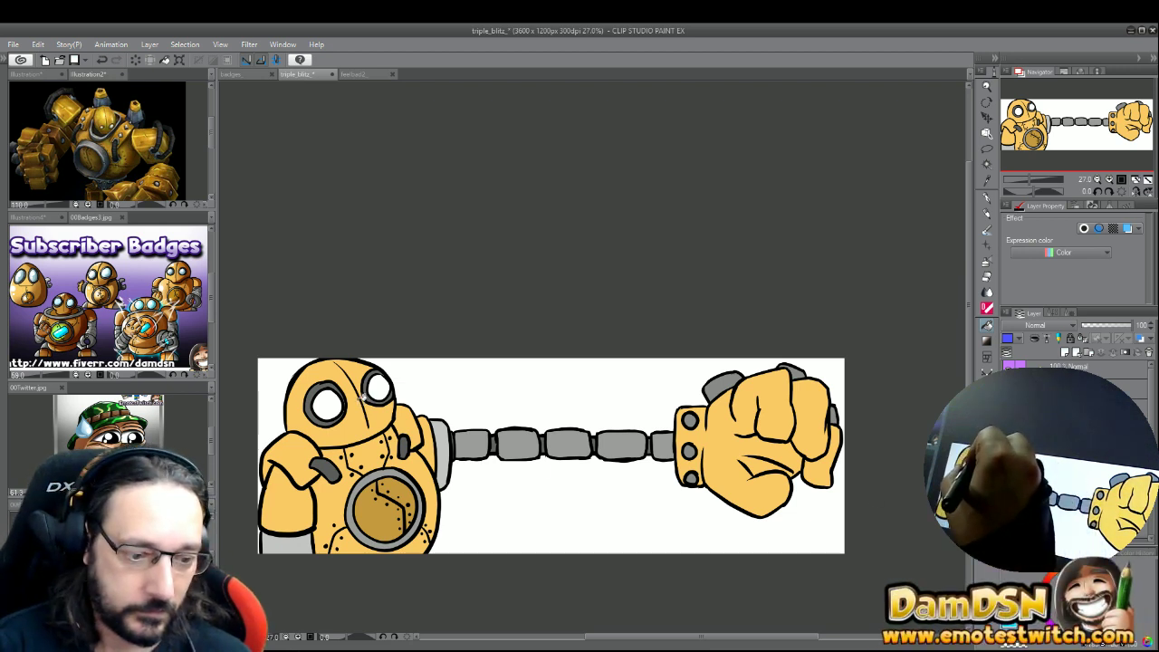
{"action": "left_click", "coordinate": [327, 405]}
{"action": "left_click", "coordinate": [378, 388]}
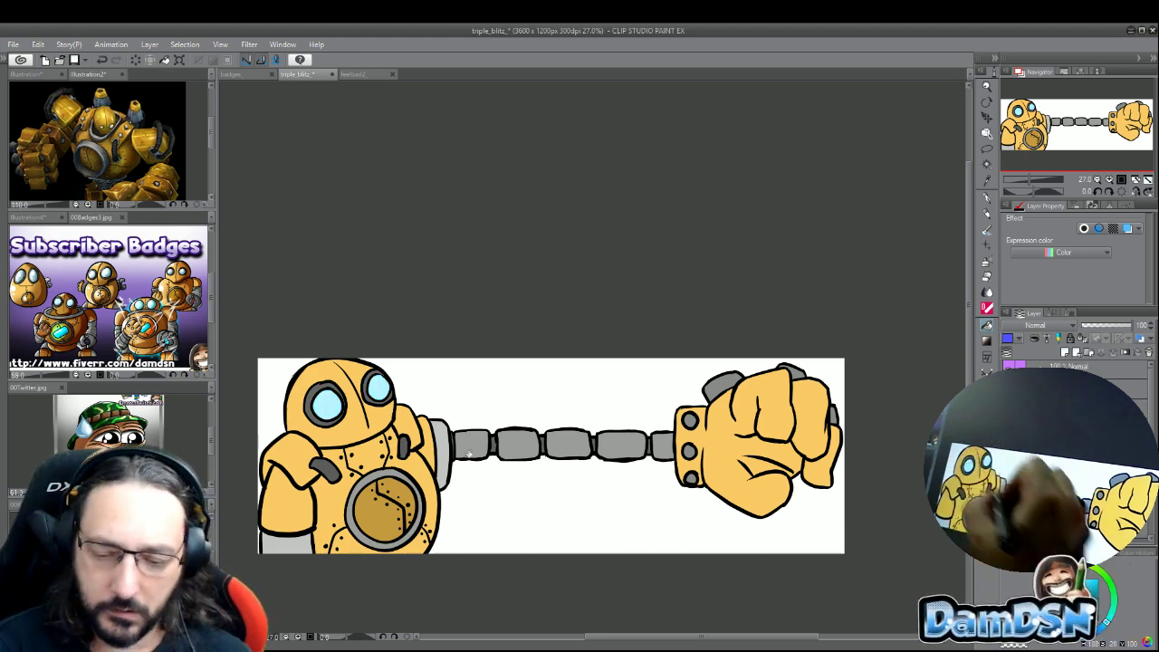
- Select the orange areas of the fist and robot for shading on the Multiply layer, and remove the white background
{"action": "left_click", "coordinate": [988, 197]}
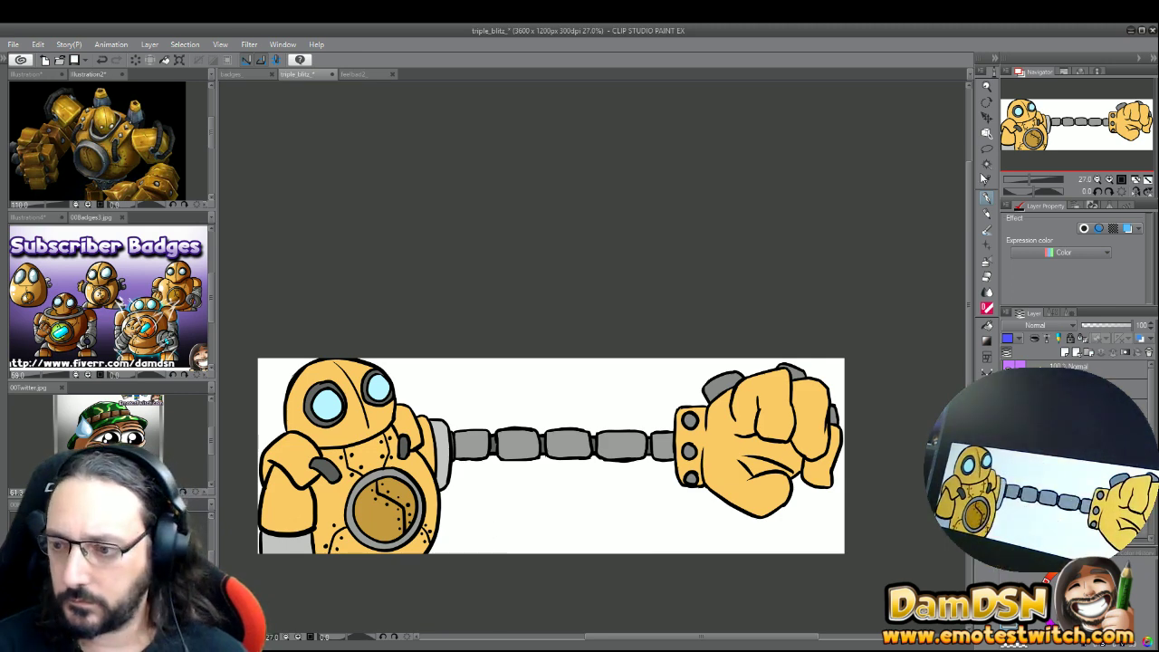
{"action": "key", "text": "ctrl+s"}
{"action": "left_click", "coordinate": [745, 453]}
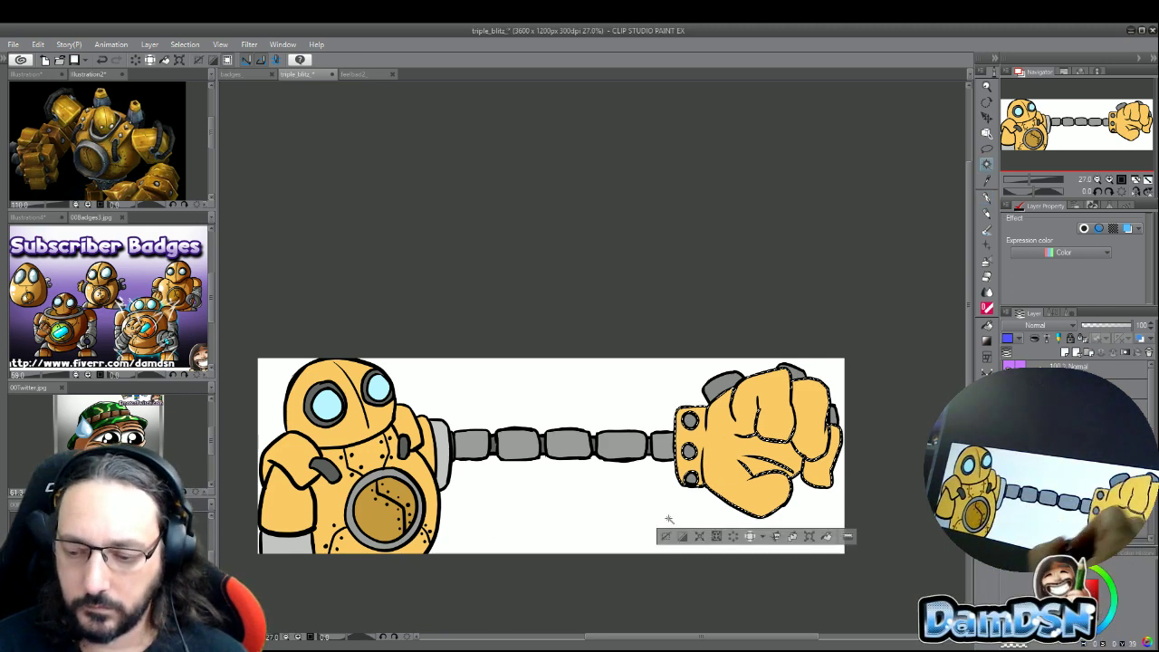
{"action": "left_click", "coordinate": [424, 486], "text": "shift"}
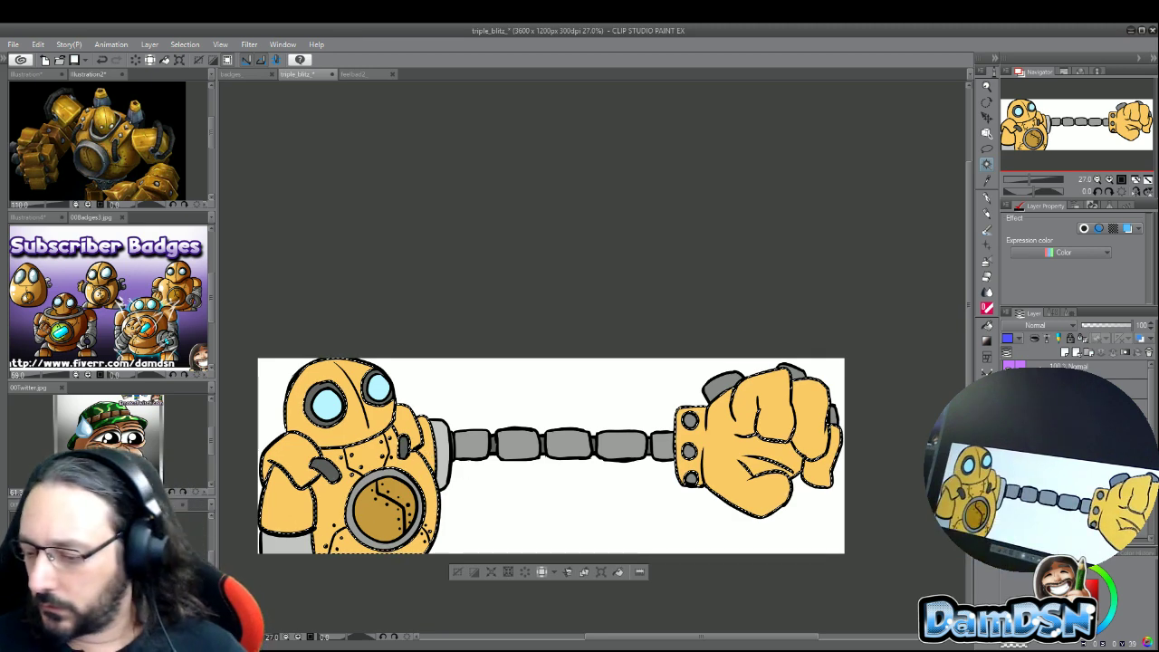
{"action": "left_click", "coordinate": [1069, 398]}
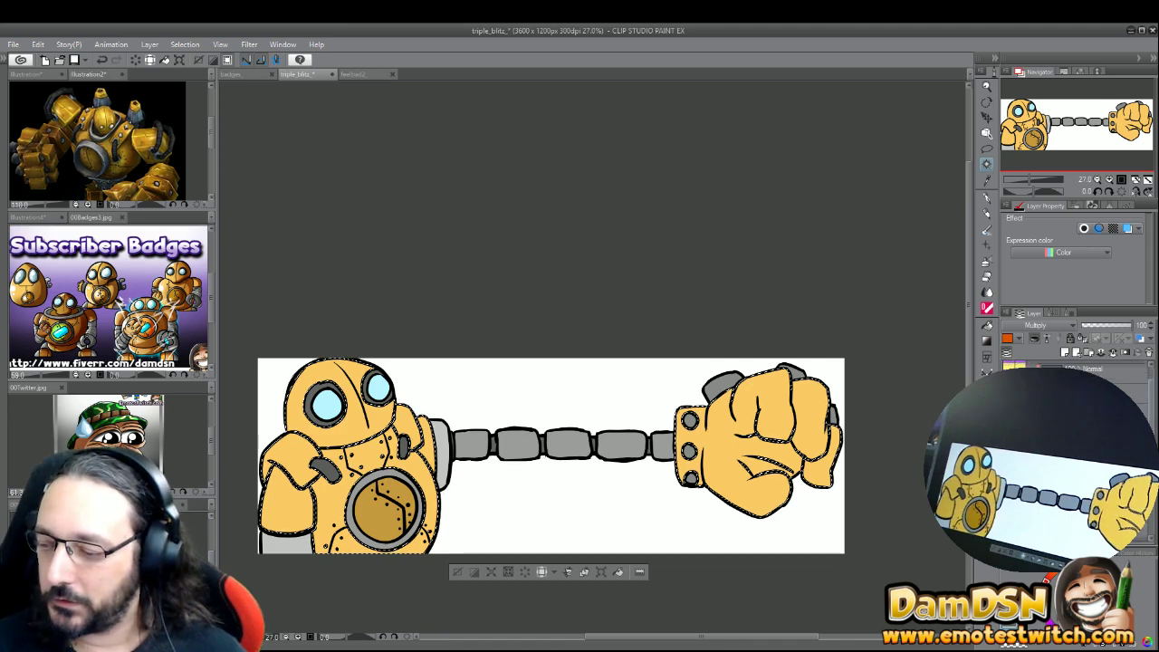
{"action": "key", "text": "Delete"}
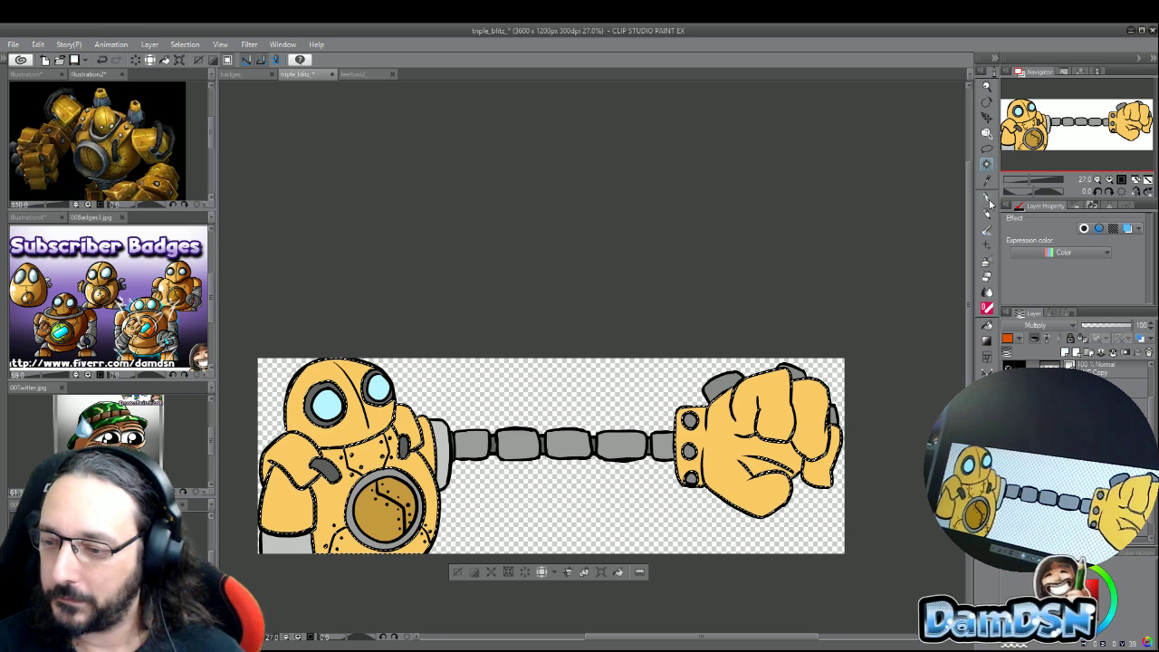
- Paint hard-edged brown shadows on the near arm, shoulder, head and torso within the selection
{"action": "key", "text": "o"}
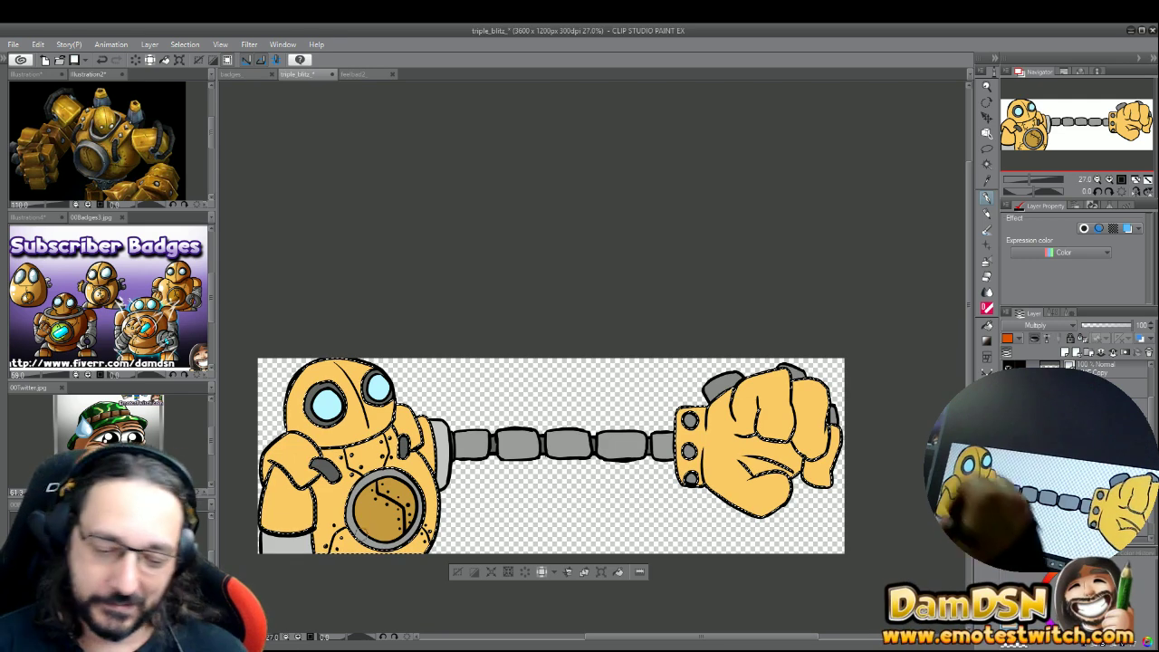
{"action": "left_click_drag", "start_coordinate": [266, 533], "coordinate": [278, 477]}
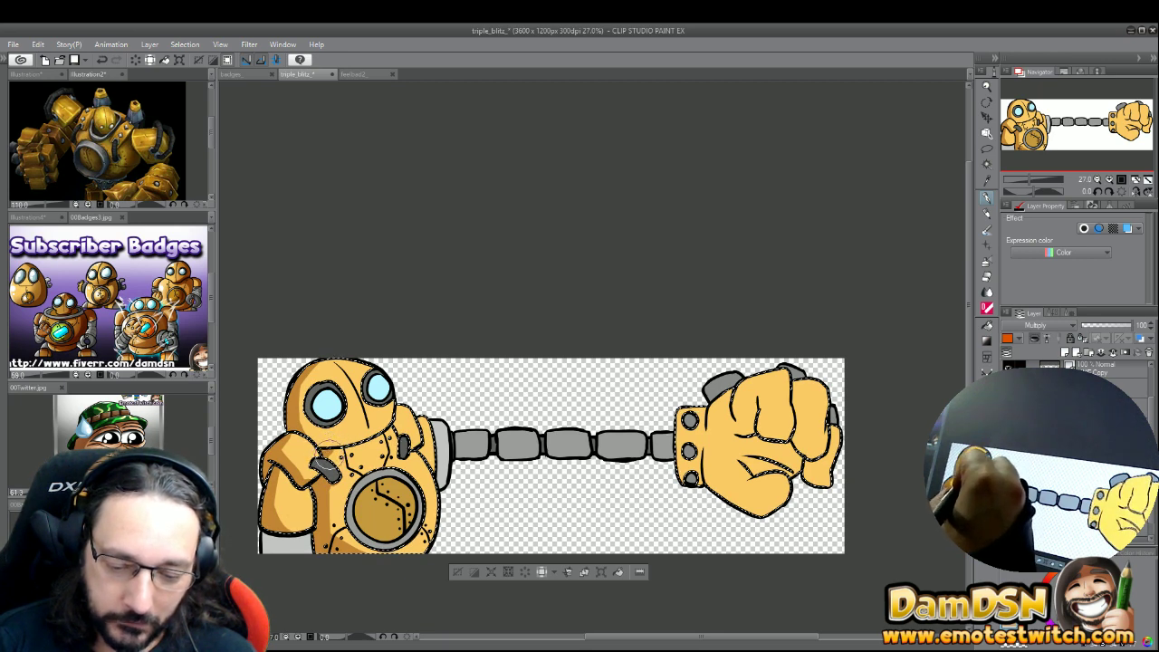
{"action": "left_click_drag", "start_coordinate": [331, 442], "coordinate": [326, 458]}
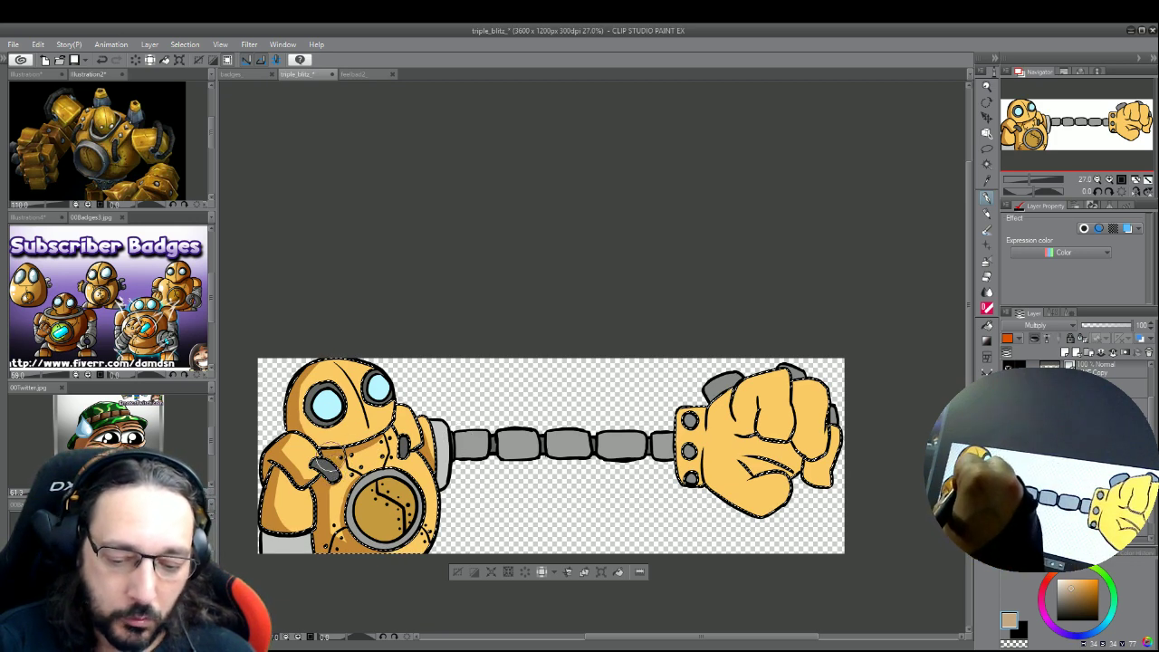
{"action": "left_click_drag", "start_coordinate": [317, 412], "coordinate": [328, 439]}
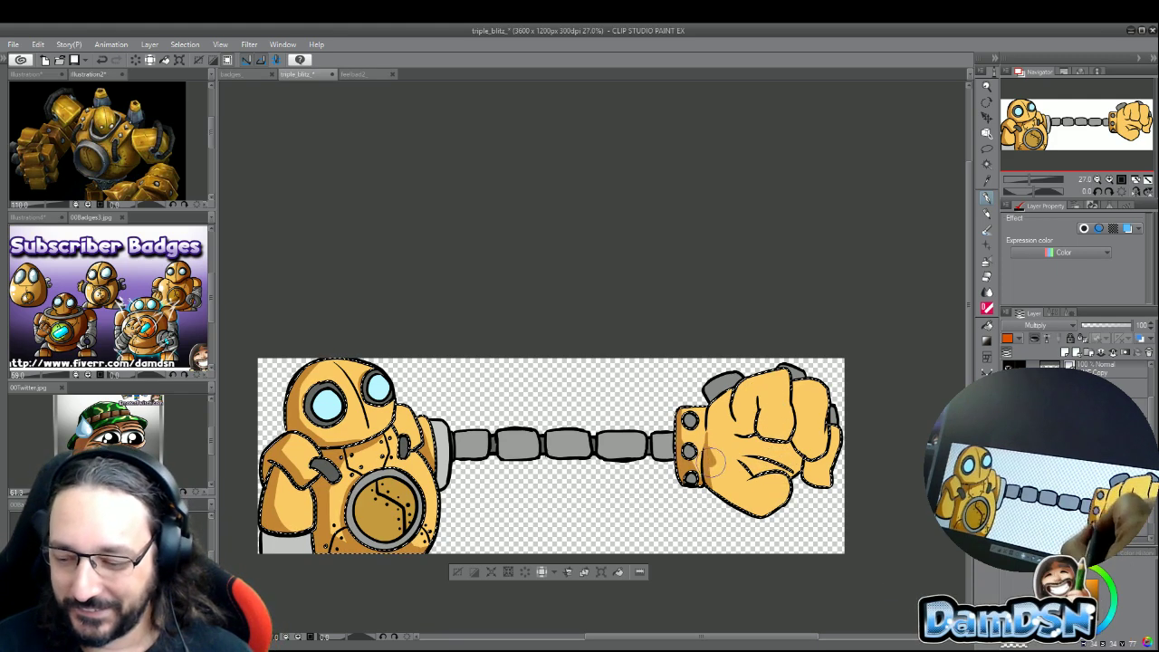
- Paint hard-edged brown shadows along the cuff, thumb and fingers of the fist, undoing the stray stroke on the arm's grey band
{"action": "left_click_drag", "start_coordinate": [779, 453], "coordinate": [725, 485]}
{"action": "left_click_drag", "start_coordinate": [774, 517], "coordinate": [750, 502]}
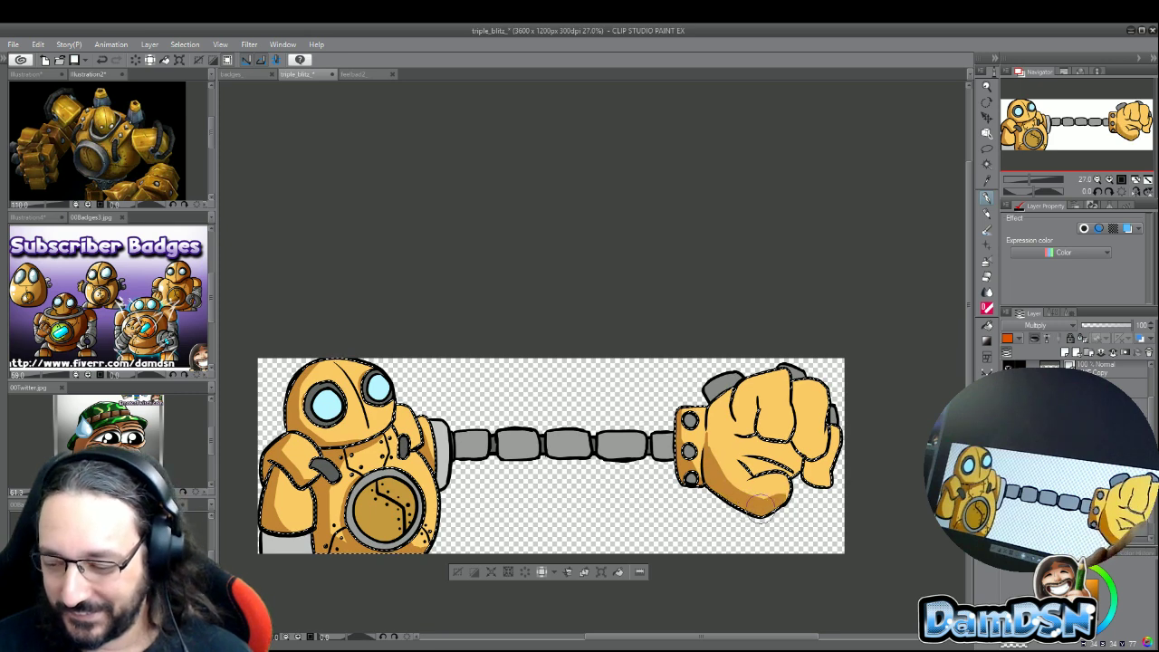
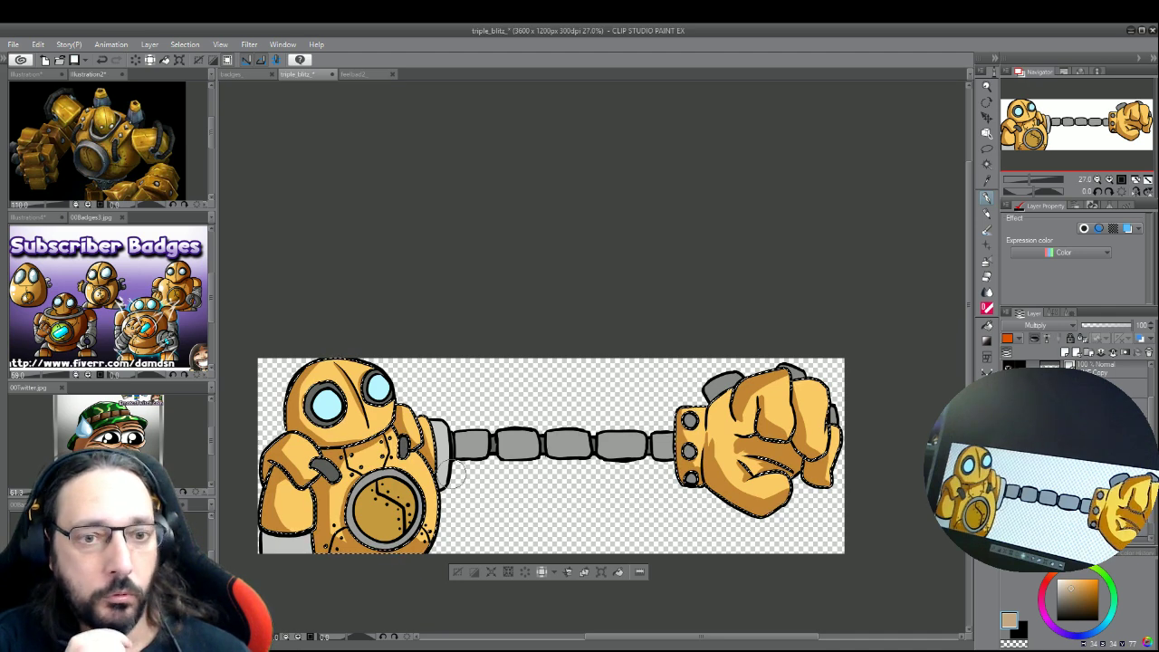
{"action": "left_click_drag", "start_coordinate": [449, 426], "coordinate": [447, 489]}
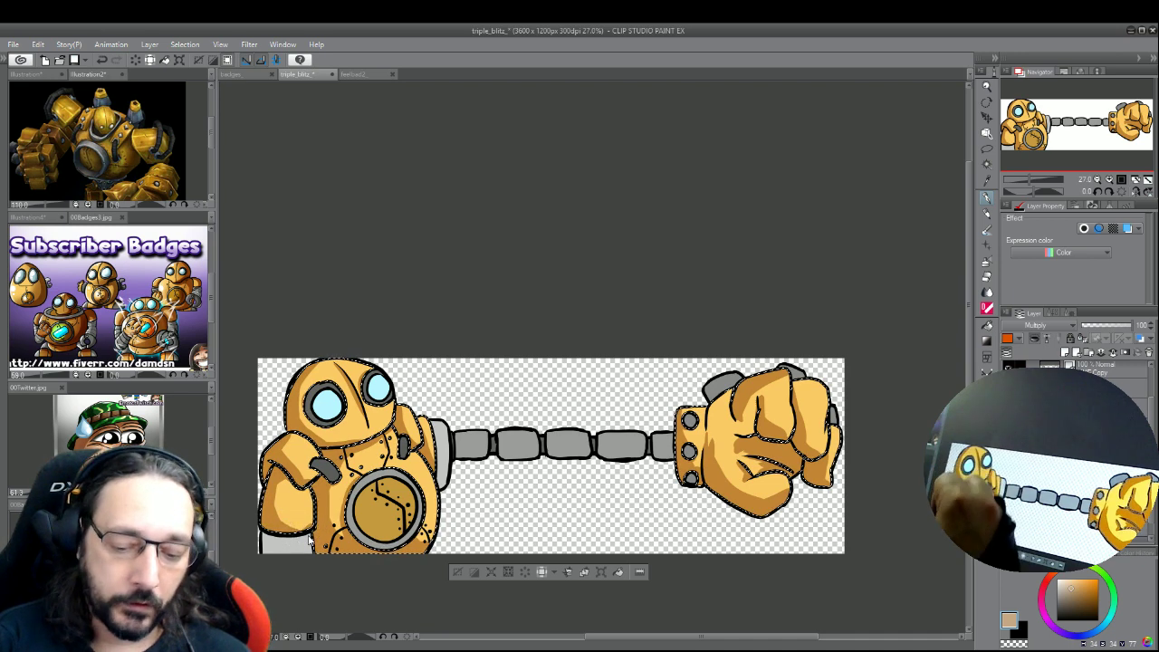
{"action": "key", "text": "ctrl+z"}
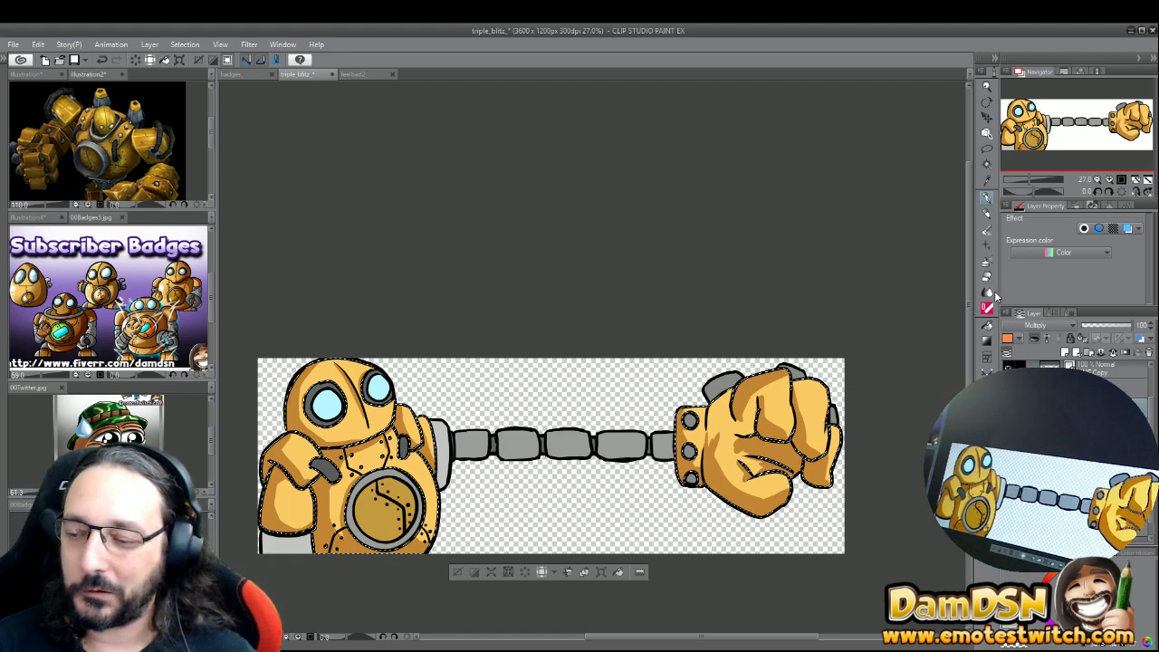
- Airbrush soft brown shadows over the robot's near arm, torso and chin and along the cuff and fist within the selection
{"action": "left_click", "coordinate": [988, 261]}
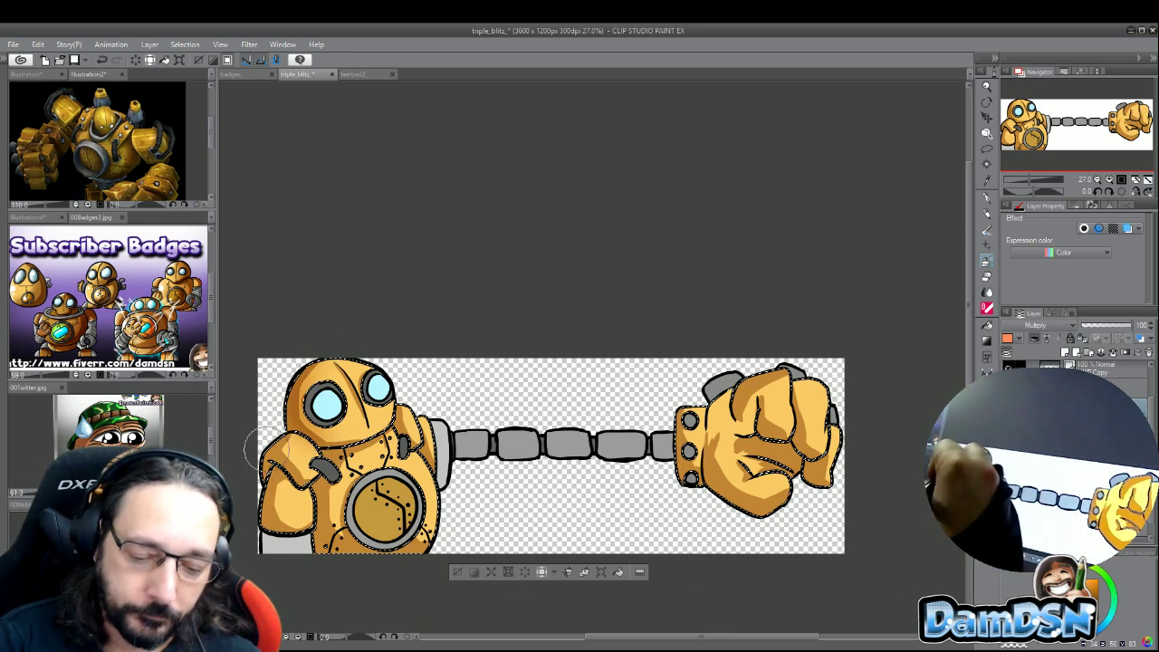
{"action": "mouse_move", "coordinate": [266, 450]}
{"action": "left_mouse_down"}
{"action": "mouse_move", "coordinate": [276, 525]}
{"action": "mouse_move", "coordinate": [290, 535]}
{"action": "left_mouse_up"}
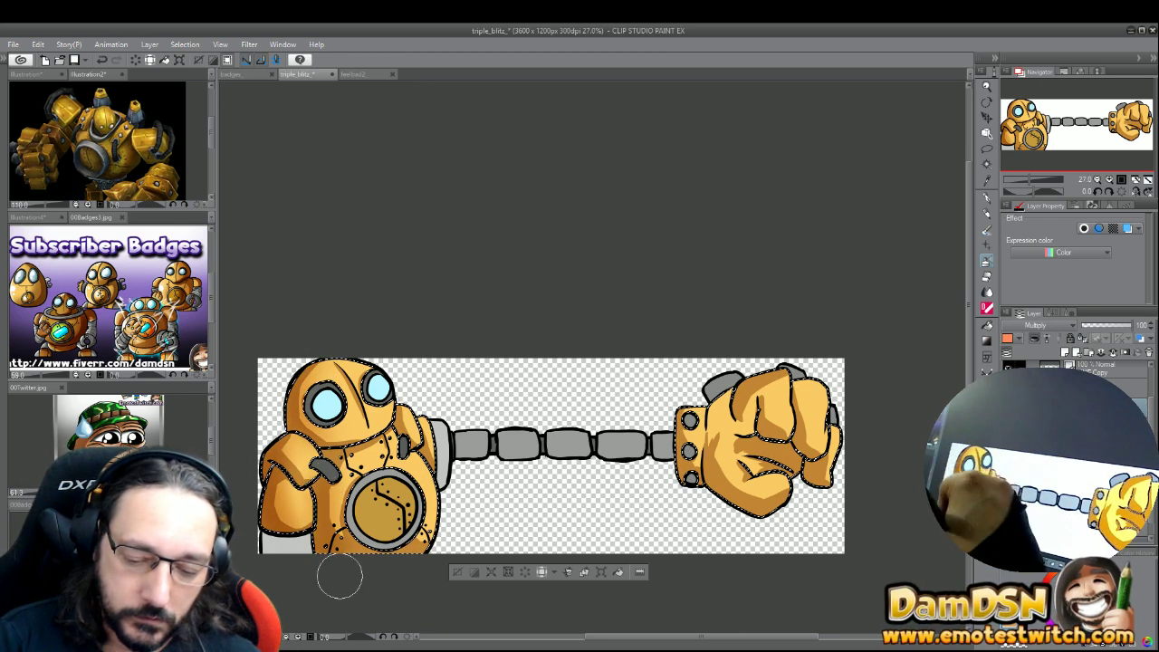
{"action": "mouse_move", "coordinate": [313, 485]}
{"action": "left_mouse_down"}
{"action": "mouse_move", "coordinate": [334, 546]}
{"action": "mouse_move", "coordinate": [343, 544]}
{"action": "left_mouse_up"}
{"action": "left_click_drag", "start_coordinate": [335, 439], "coordinate": [385, 473]}
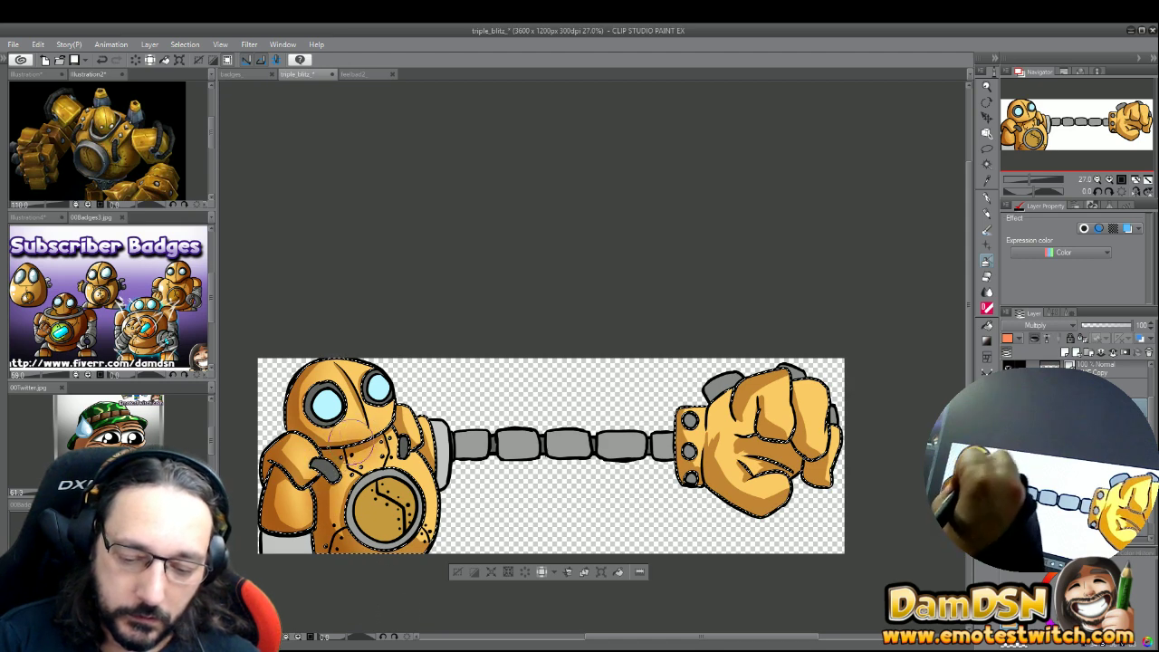
{"action": "left_click_drag", "start_coordinate": [371, 431], "coordinate": [391, 466]}
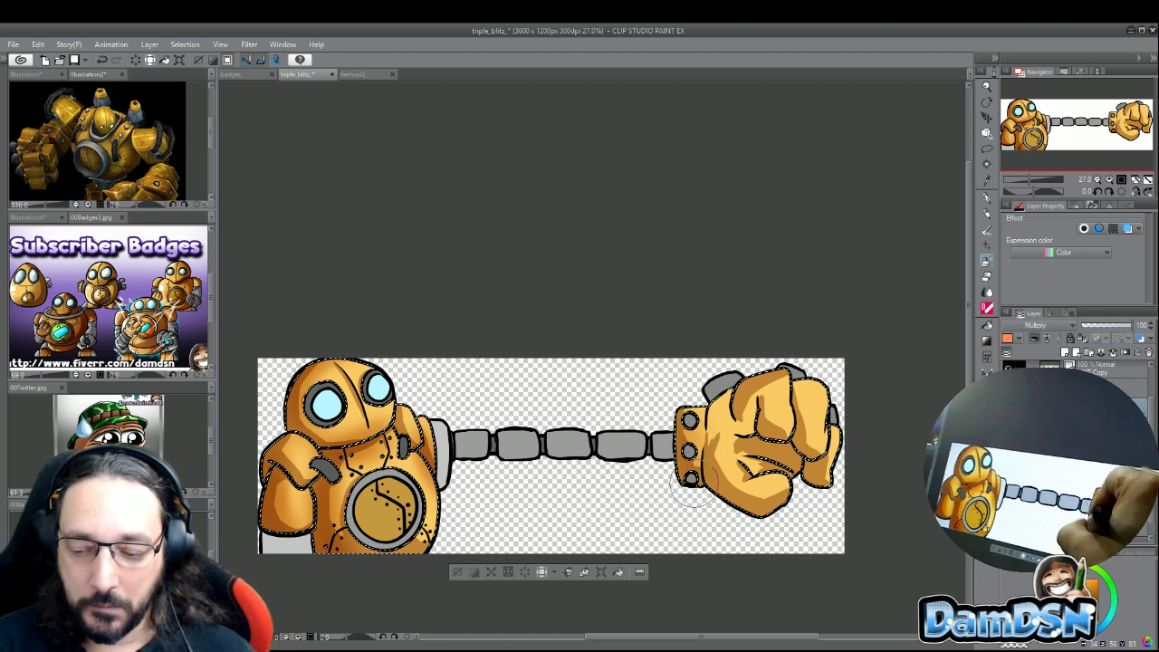
{"action": "mouse_move", "coordinate": [716, 453]}
{"action": "left_mouse_down"}
{"action": "mouse_move", "coordinate": [779, 503]}
{"action": "mouse_move", "coordinate": [751, 467]}
{"action": "left_mouse_up"}
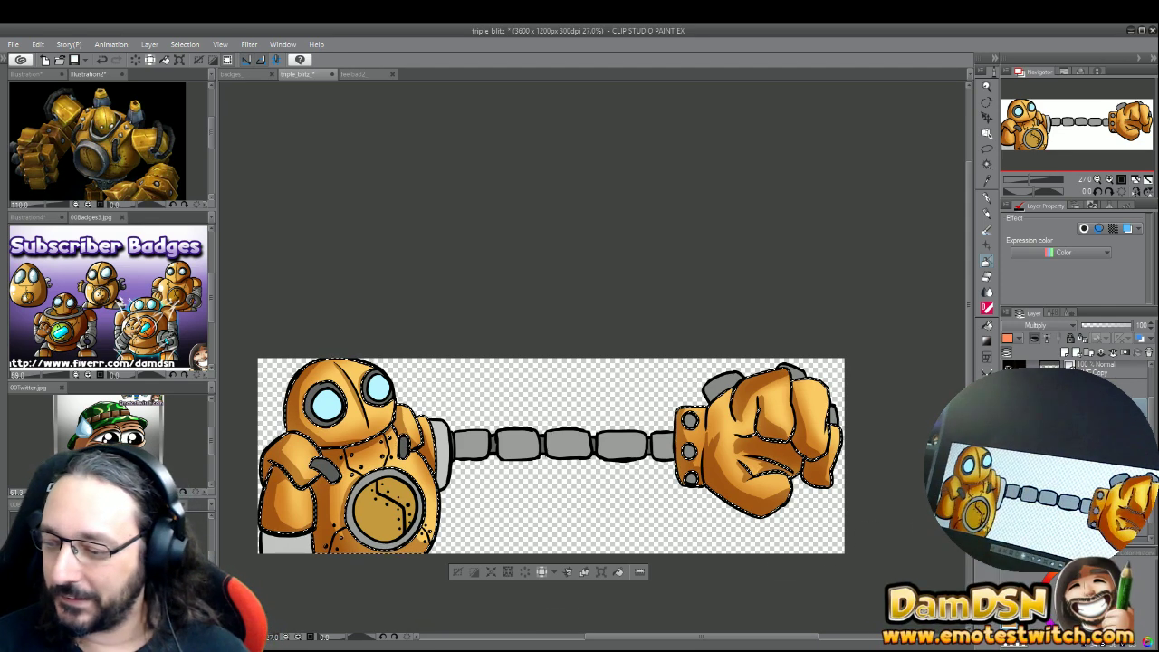
- Paint light highlights on the chain links, cuff rivets, grey metal parts and eye lenses on the Normal layer
{"action": "left_click", "coordinate": [1134, 399]}
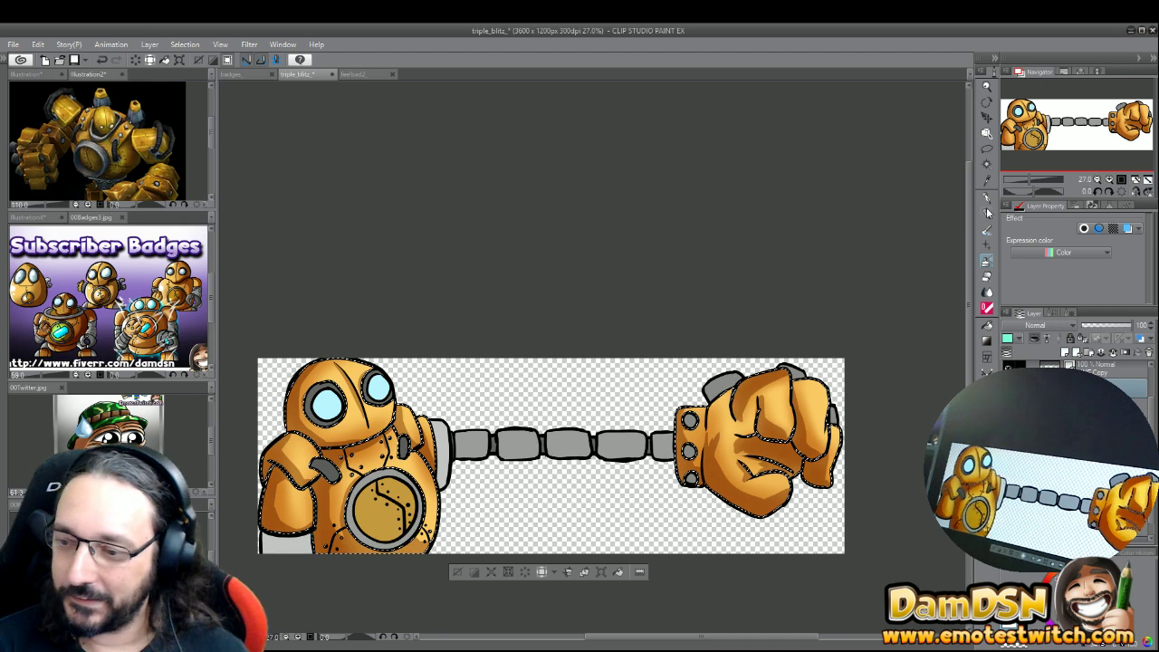
{"action": "left_click", "coordinate": [987, 214]}
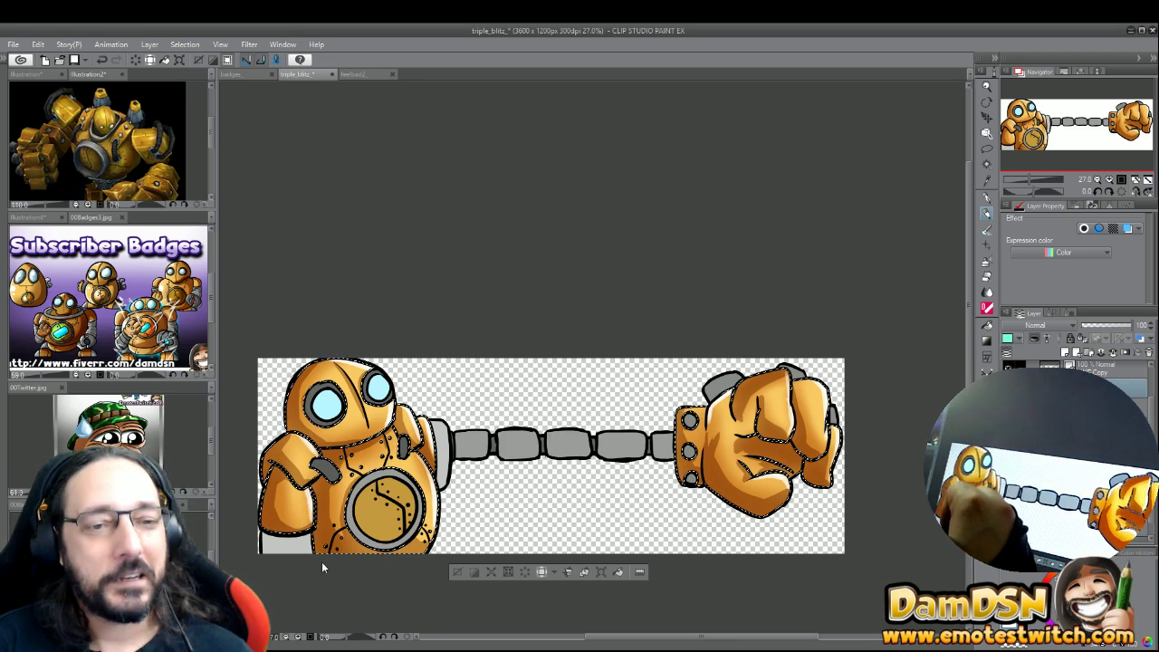
{"action": "key", "text": "ctrl+z"}
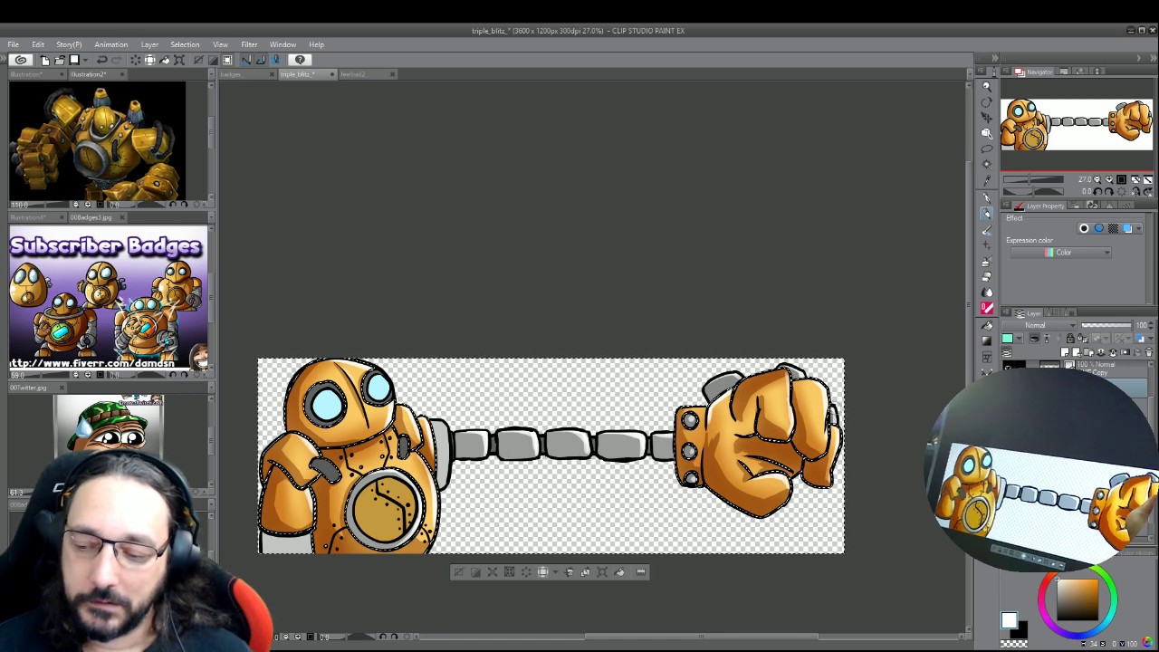
{"action": "key", "text": "ctrl+z"}
{"action": "key", "text": "ctrl+y"}
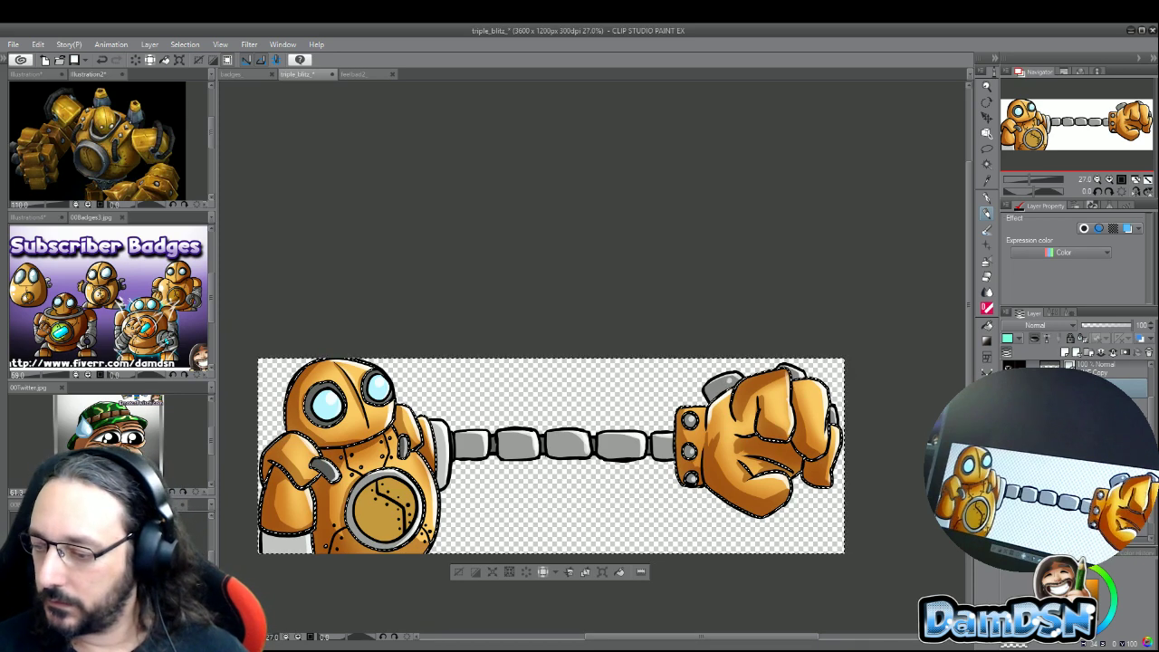
- Paint hard-edged dark grey shadows on the chain links and metal parts on the Multiply layer, and save the file
{"action": "left_click", "coordinate": [1087, 403]}
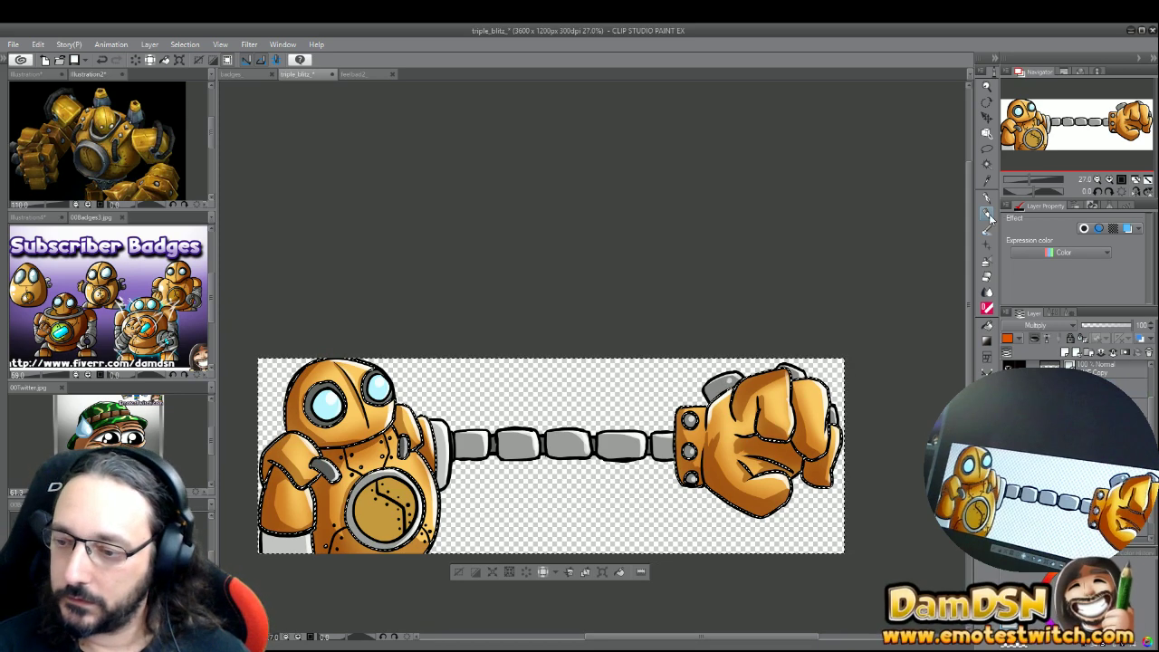
{"action": "left_click", "coordinate": [987, 197]}
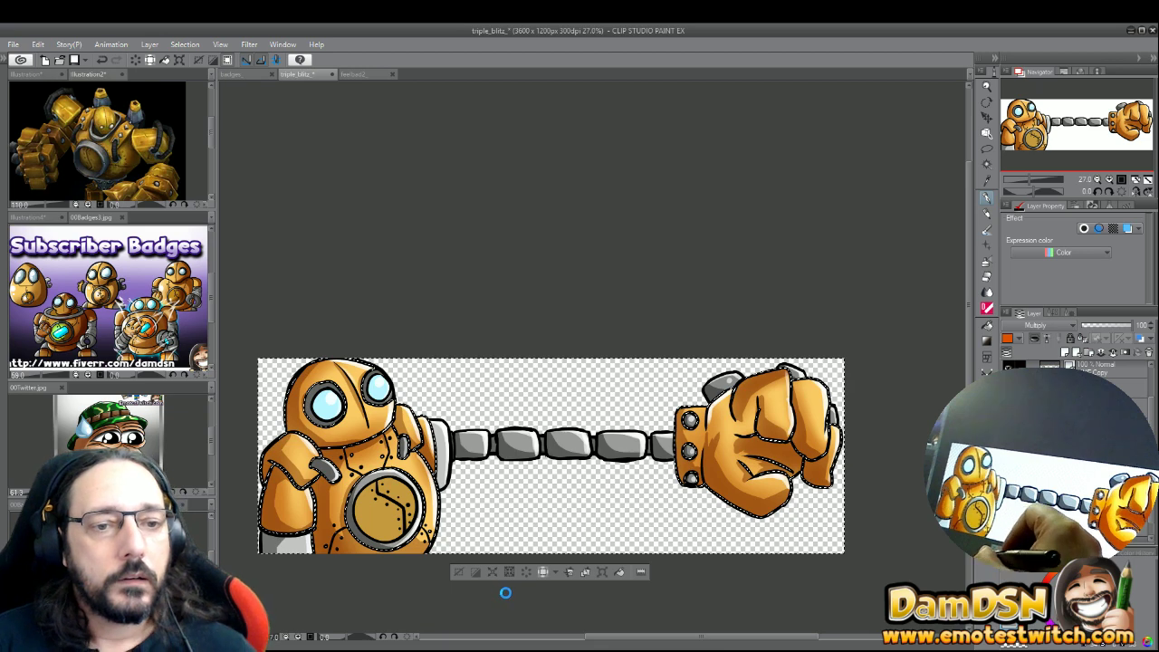
{"action": "key", "text": "ctrl+s"}
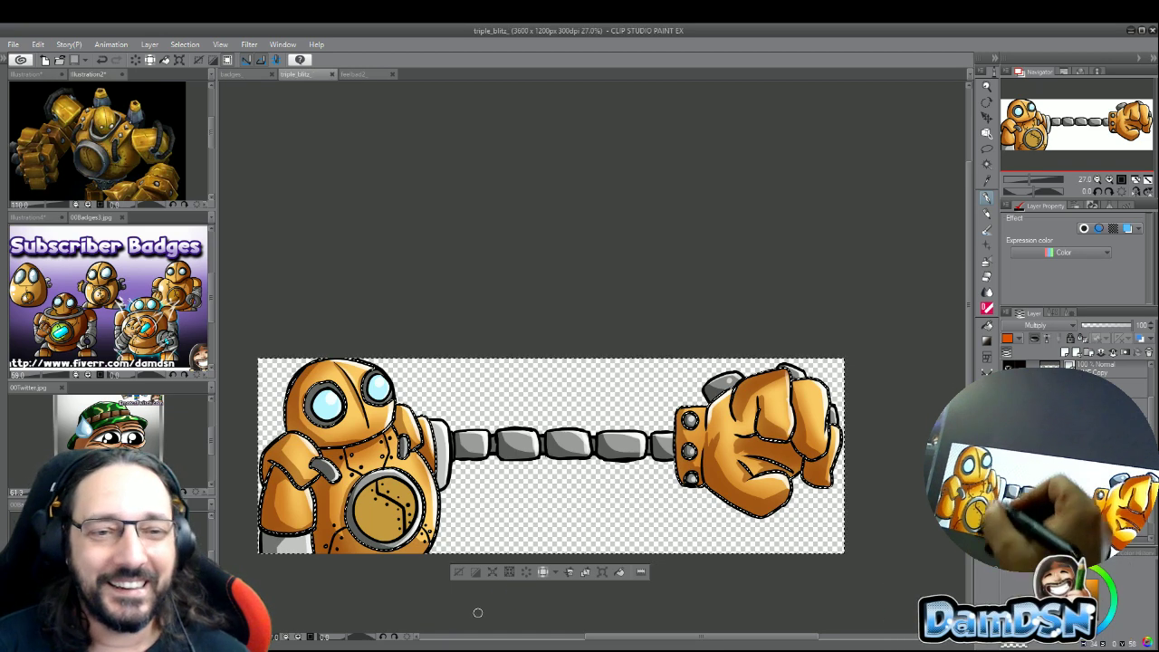
- Airbrush soft dark grey shading over the chain links, the belly ring and the robot's other metal parts
{"action": "left_click", "coordinate": [484, 335]}
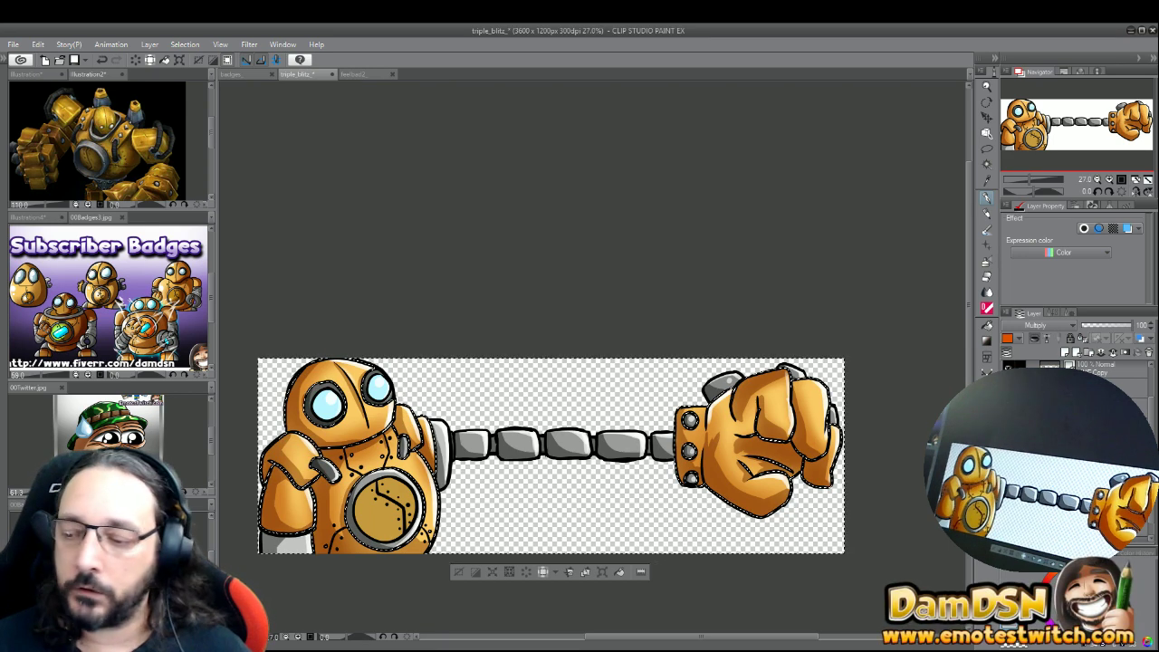
{"action": "left_click", "coordinate": [987, 262]}
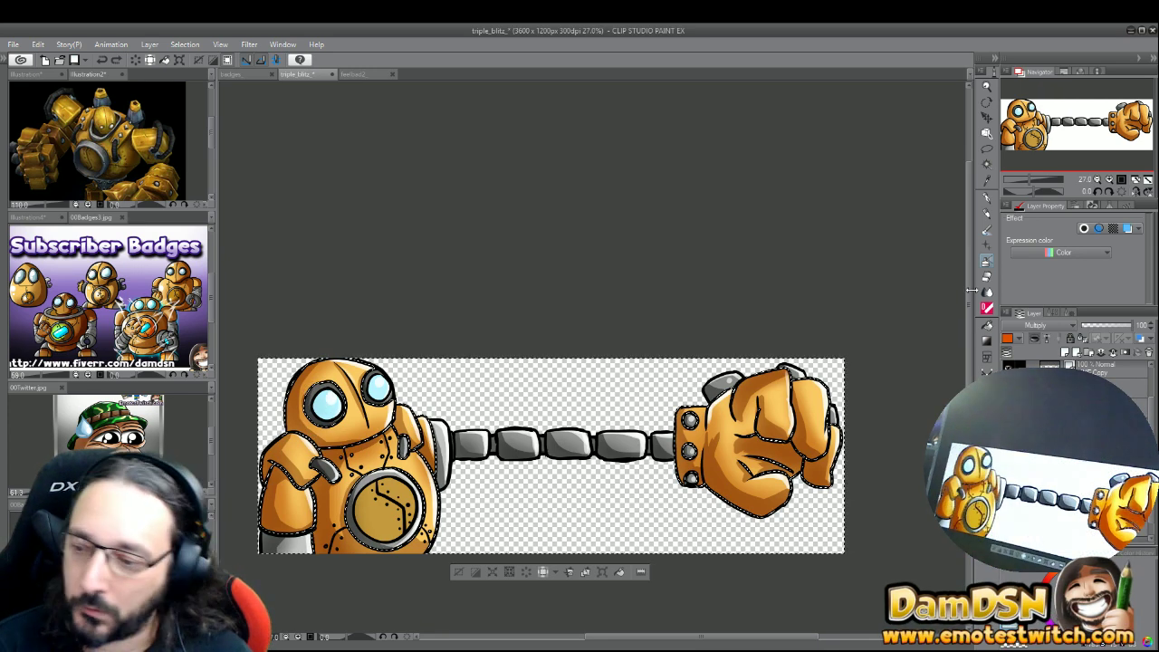
{"action": "key", "text": "p"}
{"action": "key", "text": "ctrl+z"}
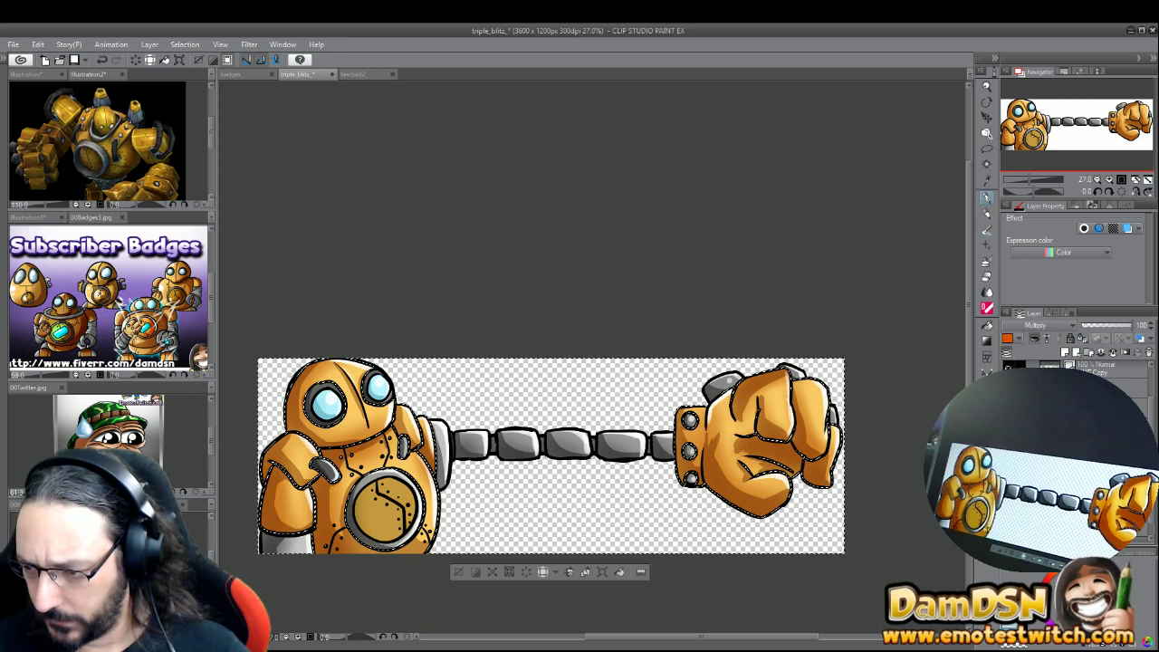
- Prepare a separate layer for airbrushed highlights and set its blending mode to Glow dodge
{"action": "left_click", "coordinate": [1127, 388]}
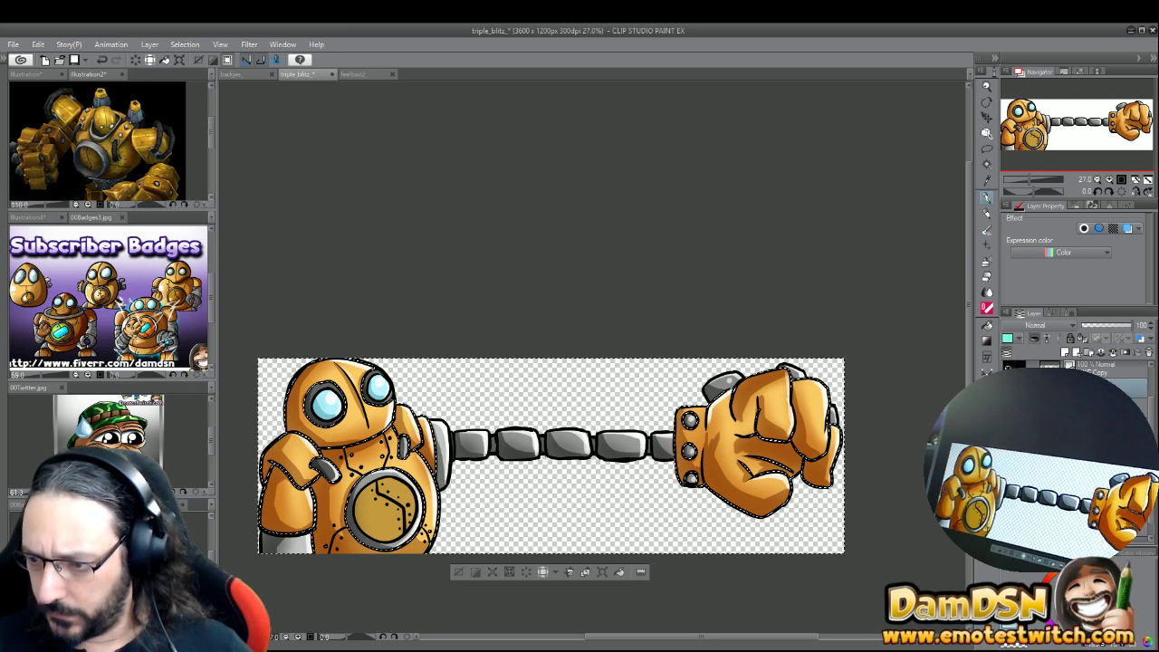
{"action": "left_click", "coordinate": [987, 260]}
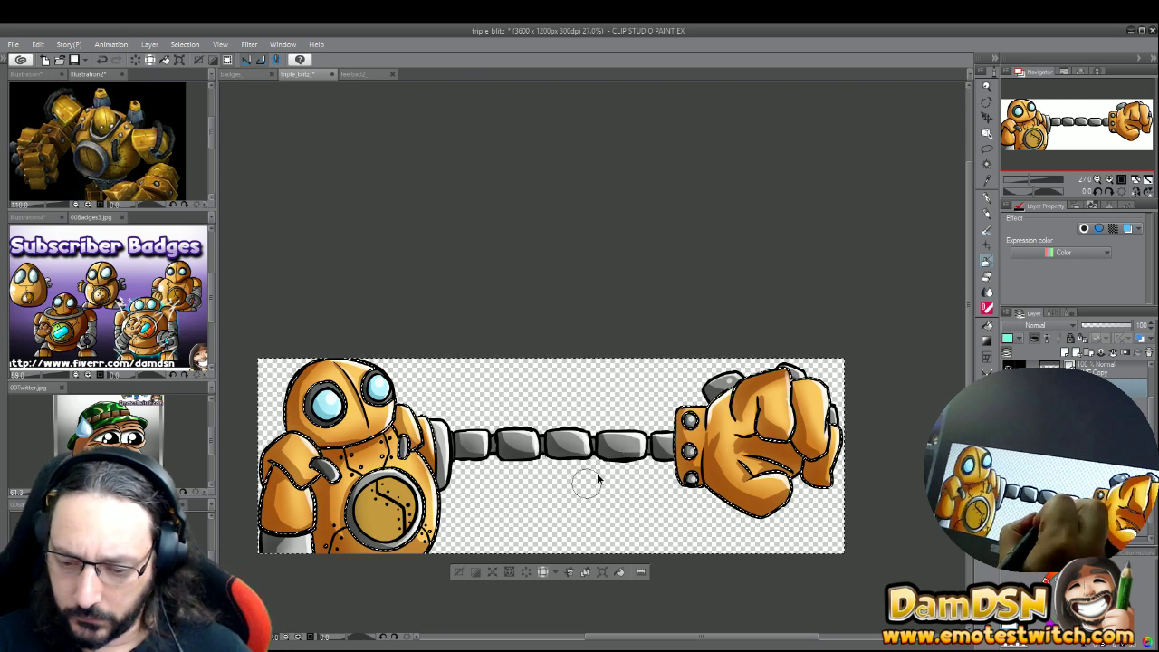
{"action": "mouse_move", "coordinate": [590, 471]}
{"action": "left_mouse_down"}
{"action": "mouse_move", "coordinate": [651, 436]}
{"action": "mouse_move", "coordinate": [544, 442]}
{"action": "left_mouse_up"}
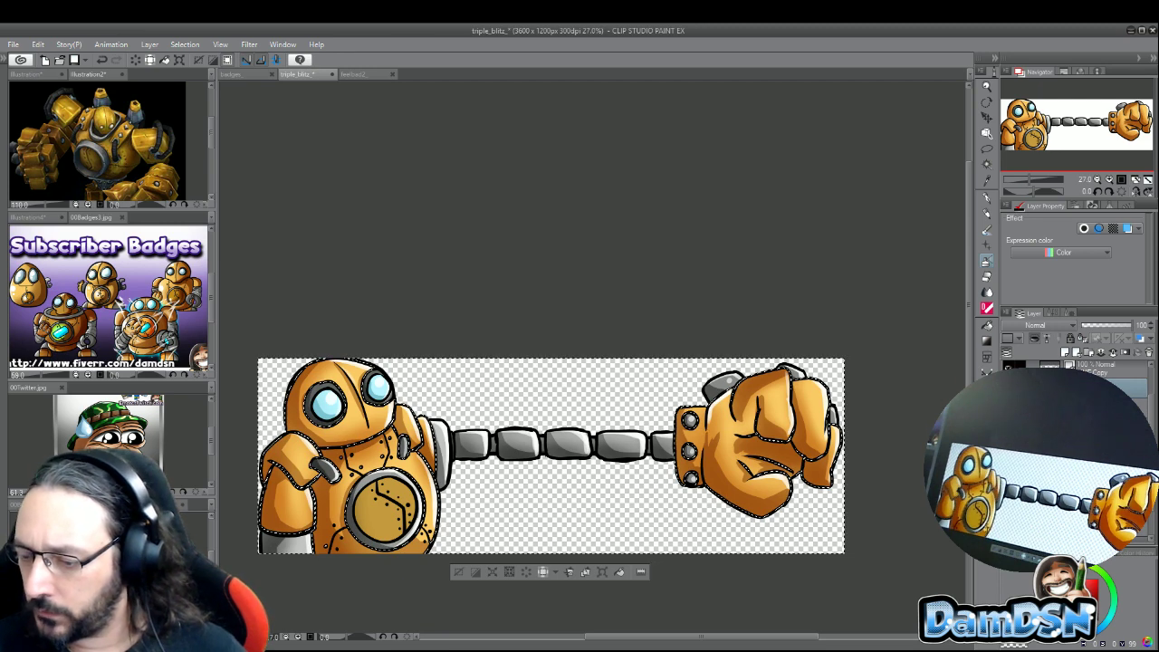
{"action": "left_click", "coordinate": [1042, 325]}
{"action": "left_click", "coordinate": [1042, 469]}
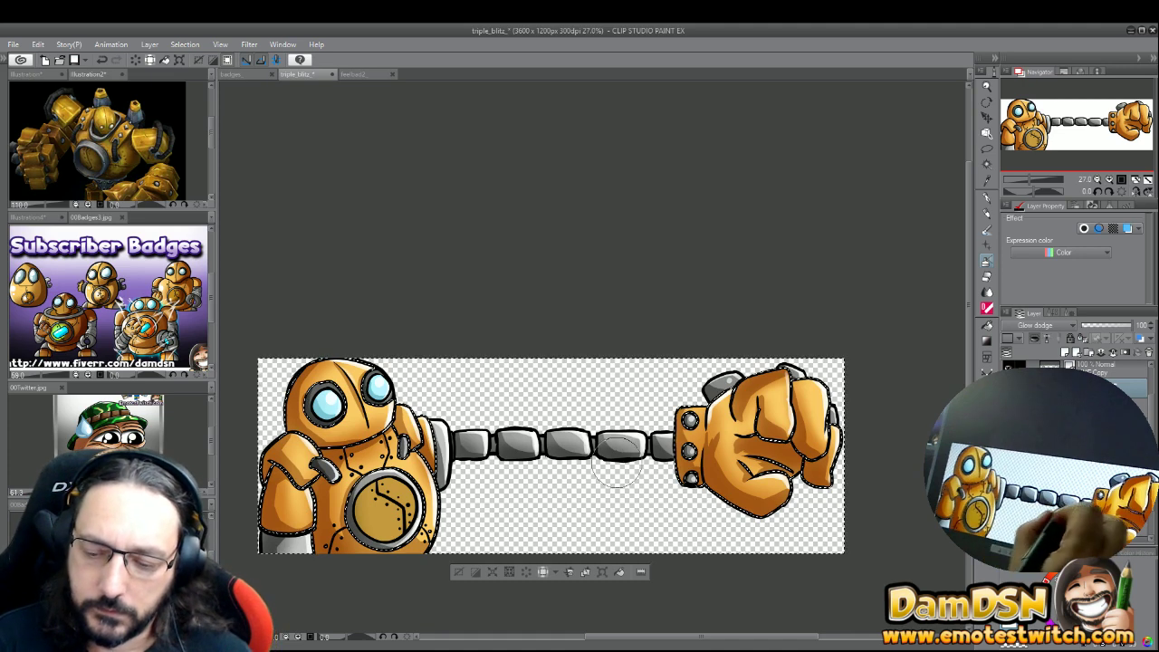
- Airbrush bright glow highlights on the chain links, robot and fist, clear the selection and save the file
{"action": "left_click_drag", "start_coordinate": [553, 442], "coordinate": [598, 448]}
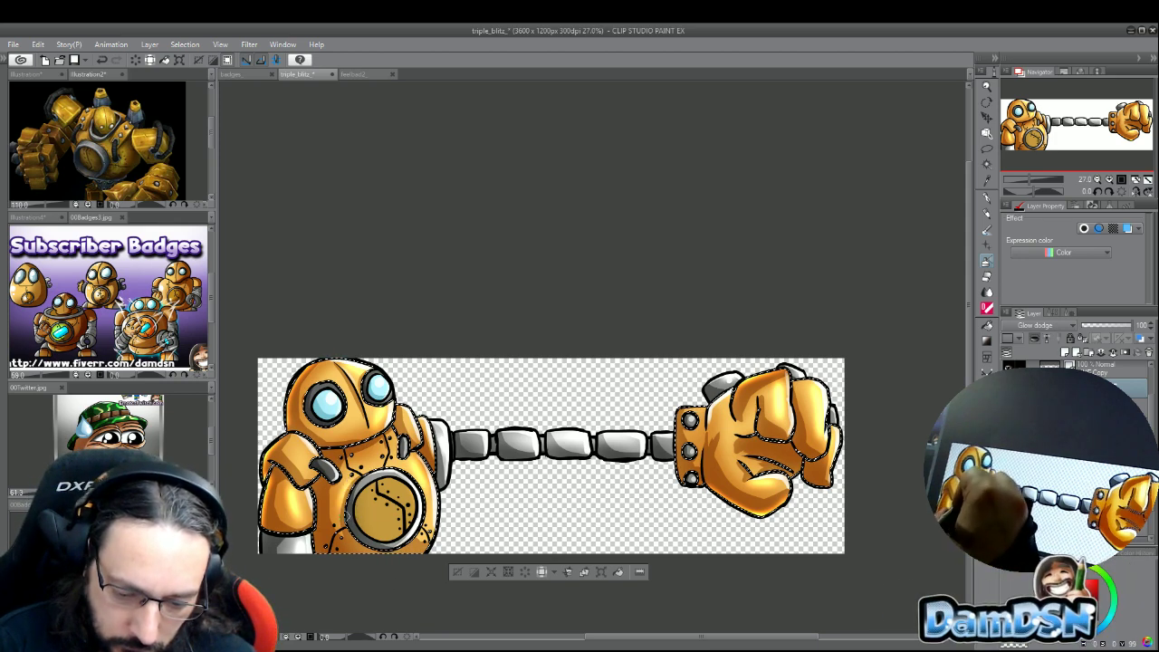
{"action": "left_click", "coordinate": [459, 572]}
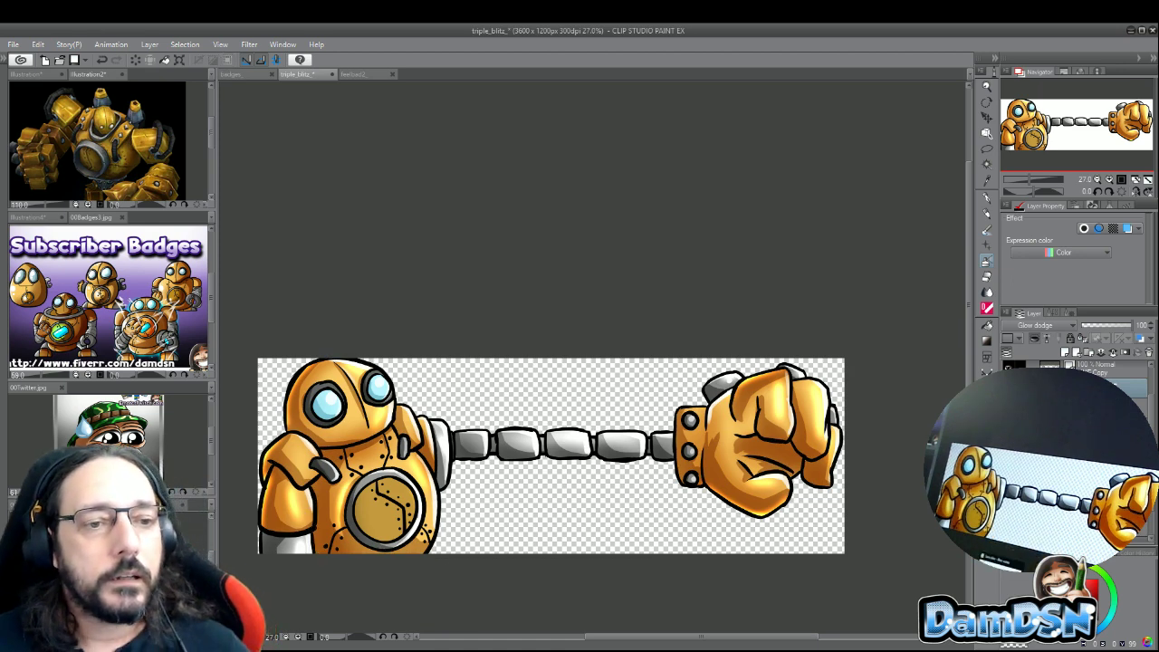
{"action": "key", "text": "ctrl+s"}
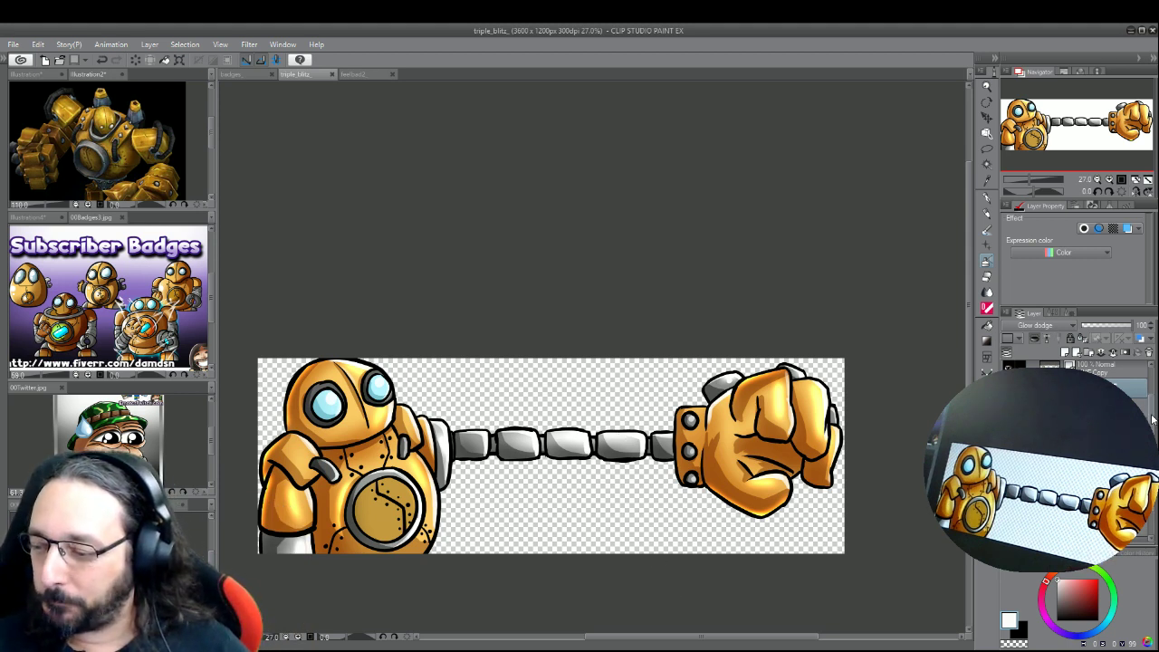
- Paint curved white motion streaks over the robot's near arm, shoulder and lower torso on a top Normal layer
{"action": "left_click", "coordinate": [1078, 366]}
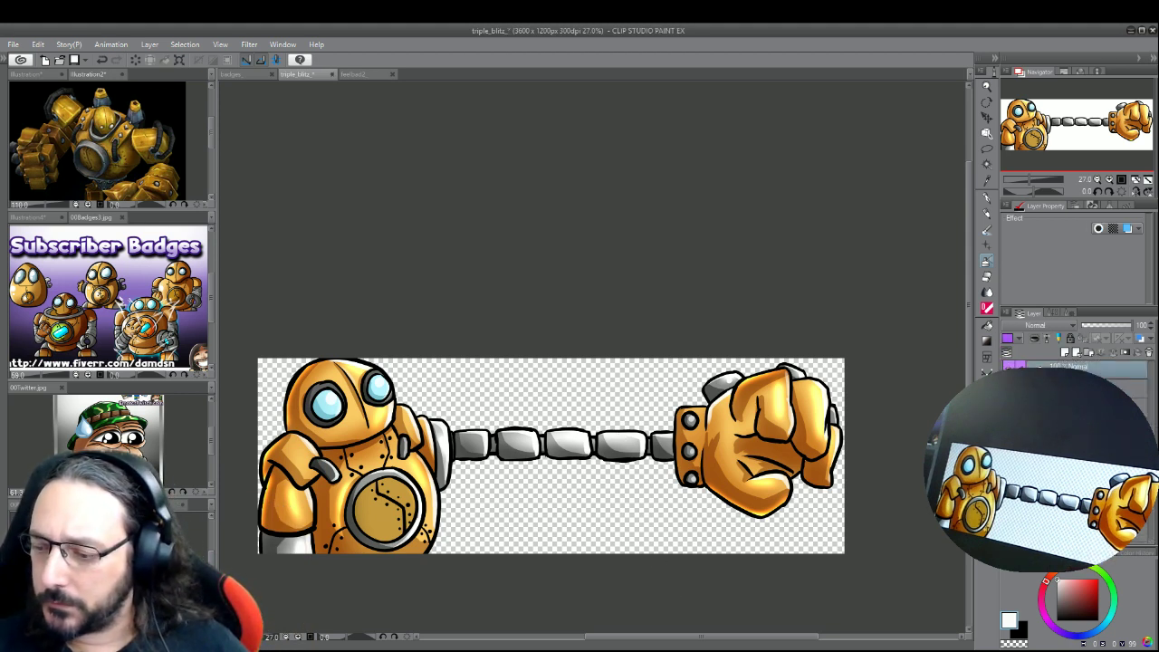
{"action": "left_click", "coordinate": [1042, 366]}
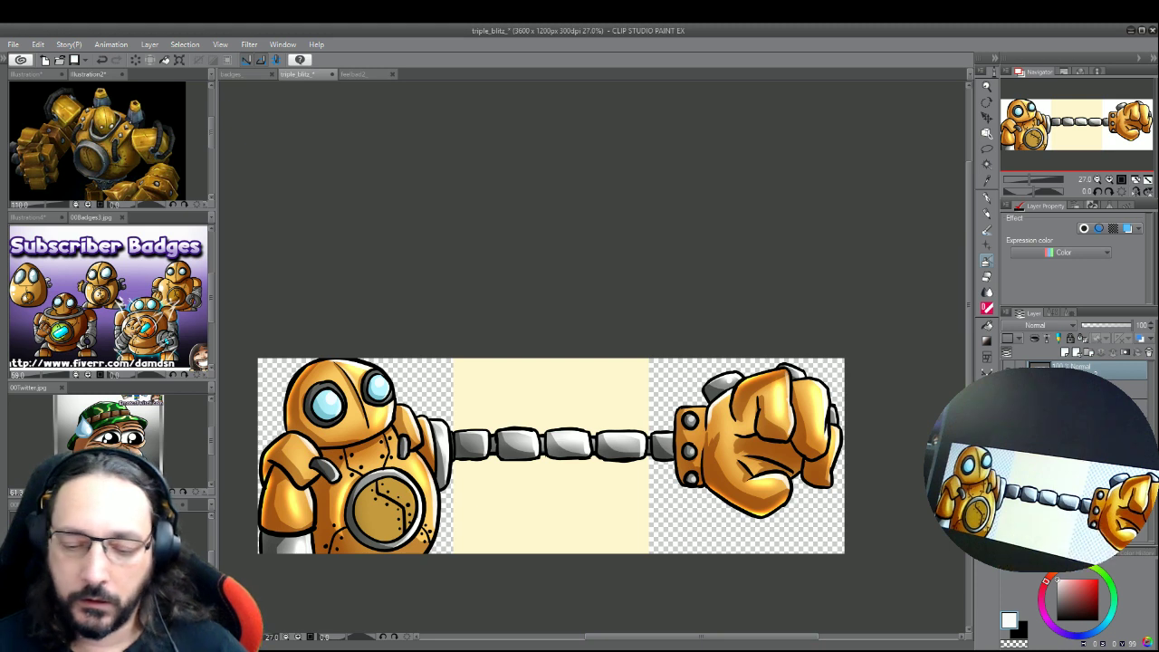
{"action": "left_click", "coordinate": [987, 214]}
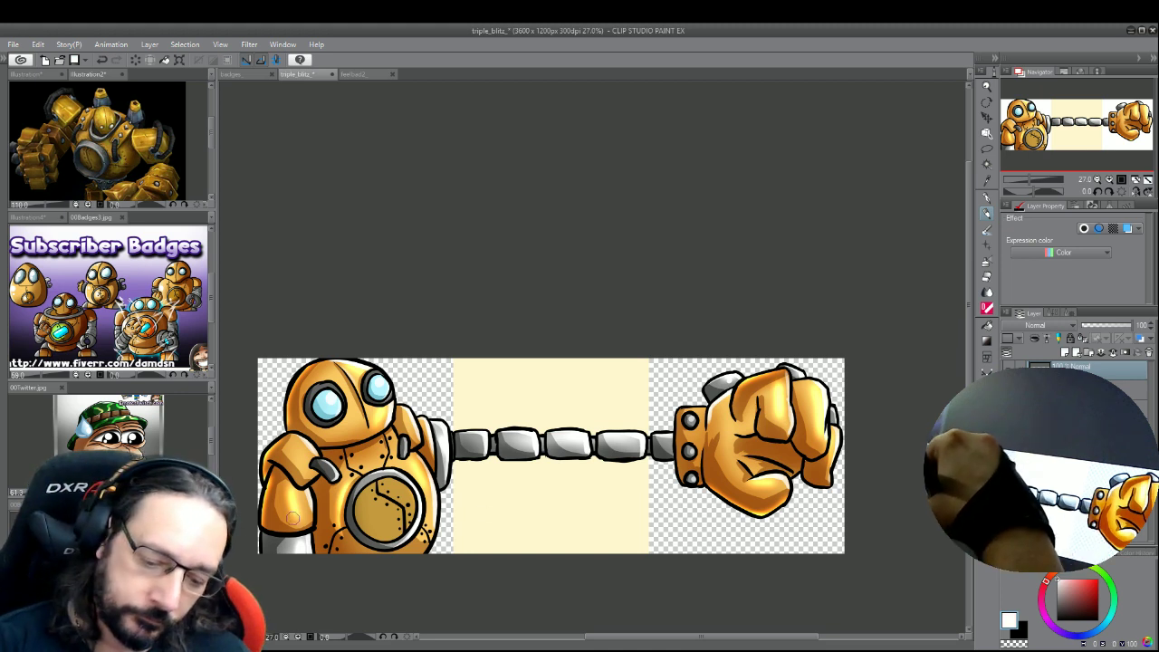
{"action": "left_click_drag", "start_coordinate": [289, 430], "coordinate": [270, 494]}
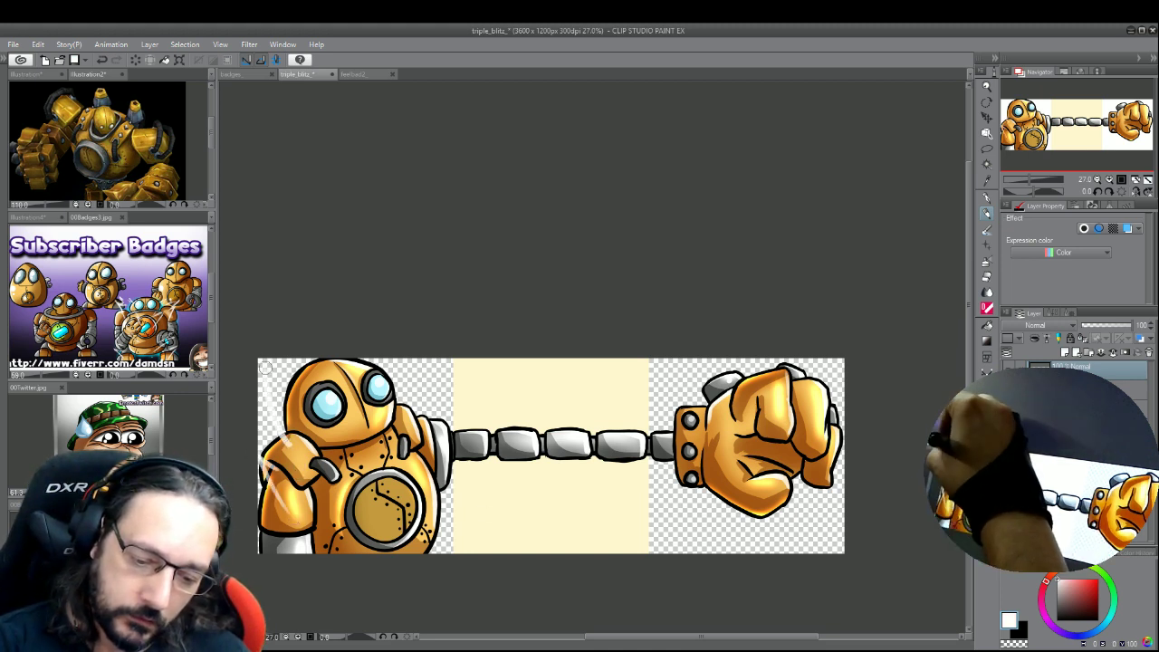
{"action": "left_click_drag", "start_coordinate": [353, 549], "coordinate": [319, 527]}
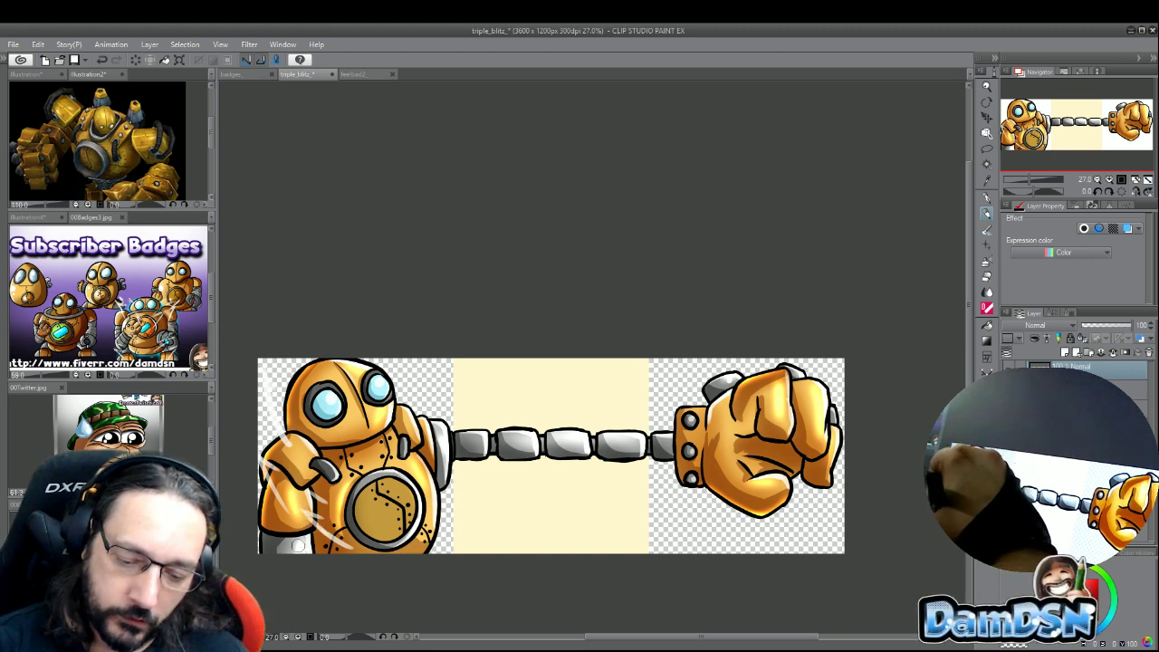
- Add and soften white motion streaks along the torso's chain-side edge and the far shoulder, and save the file
{"action": "left_click_drag", "start_coordinate": [431, 514], "coordinate": [415, 541]}
{"action": "left_click_drag", "start_coordinate": [447, 482], "coordinate": [426, 532]}
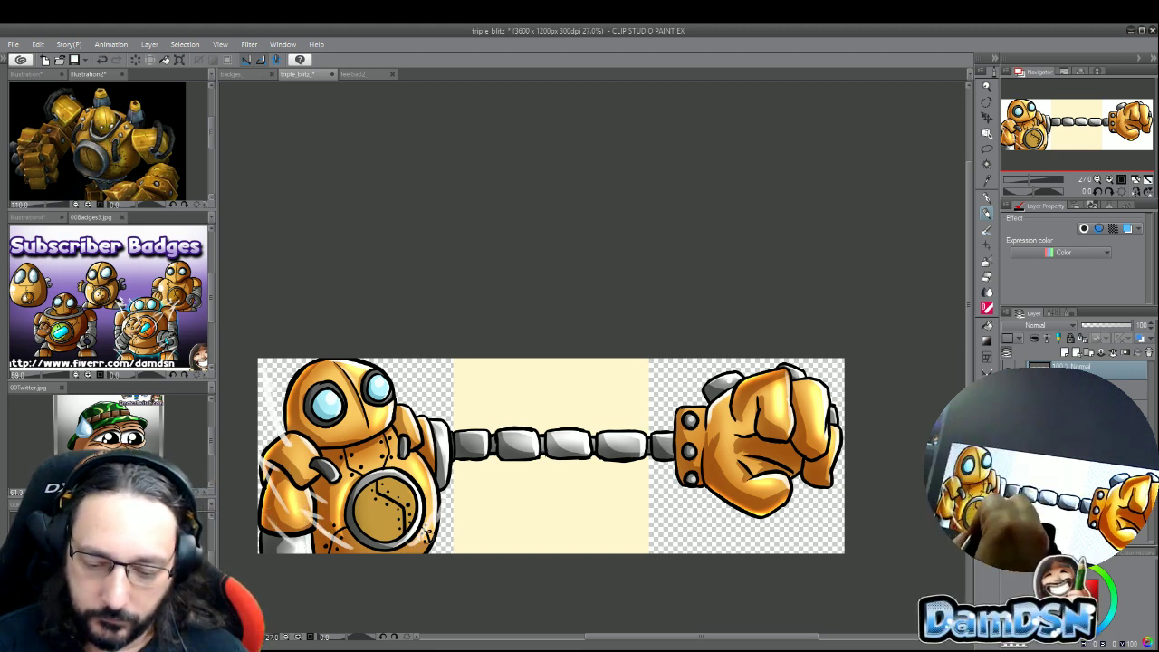
{"action": "mouse_move", "coordinate": [424, 386]}
{"action": "left_mouse_down"}
{"action": "mouse_move", "coordinate": [399, 445]}
{"action": "mouse_move", "coordinate": [430, 410]}
{"action": "mouse_move", "coordinate": [430, 447]}
{"action": "left_mouse_up"}
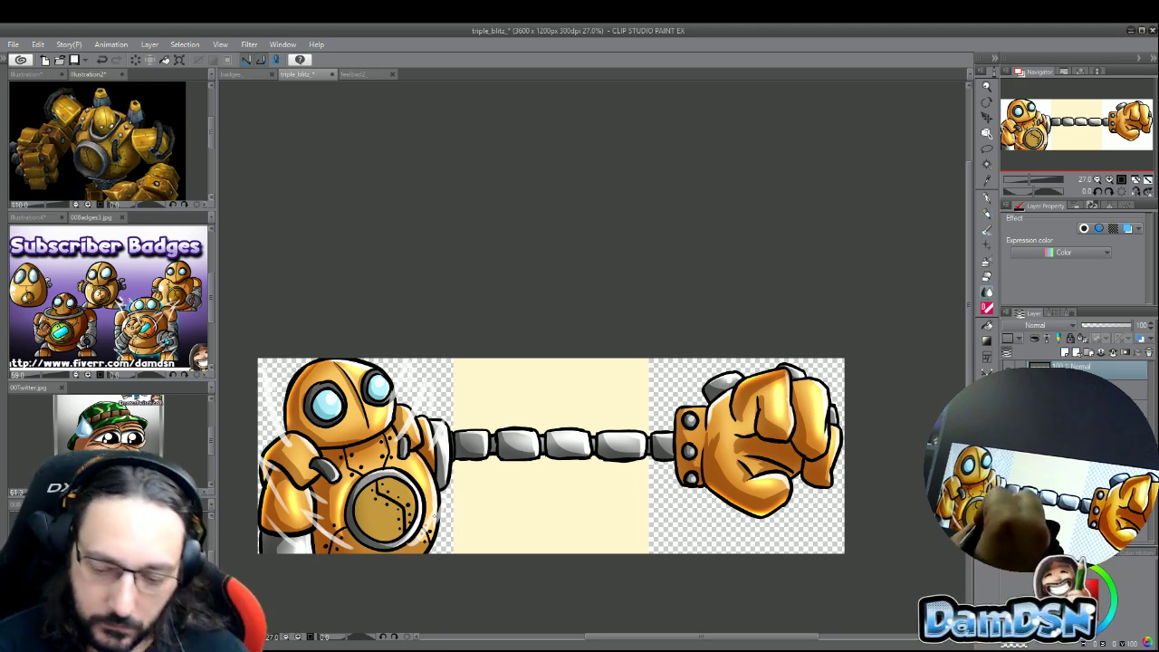
{"action": "mouse_move", "coordinate": [440, 542]}
{"action": "left_mouse_down"}
{"action": "mouse_move", "coordinate": [430, 525]}
{"action": "mouse_move", "coordinate": [422, 533]}
{"action": "left_mouse_up"}
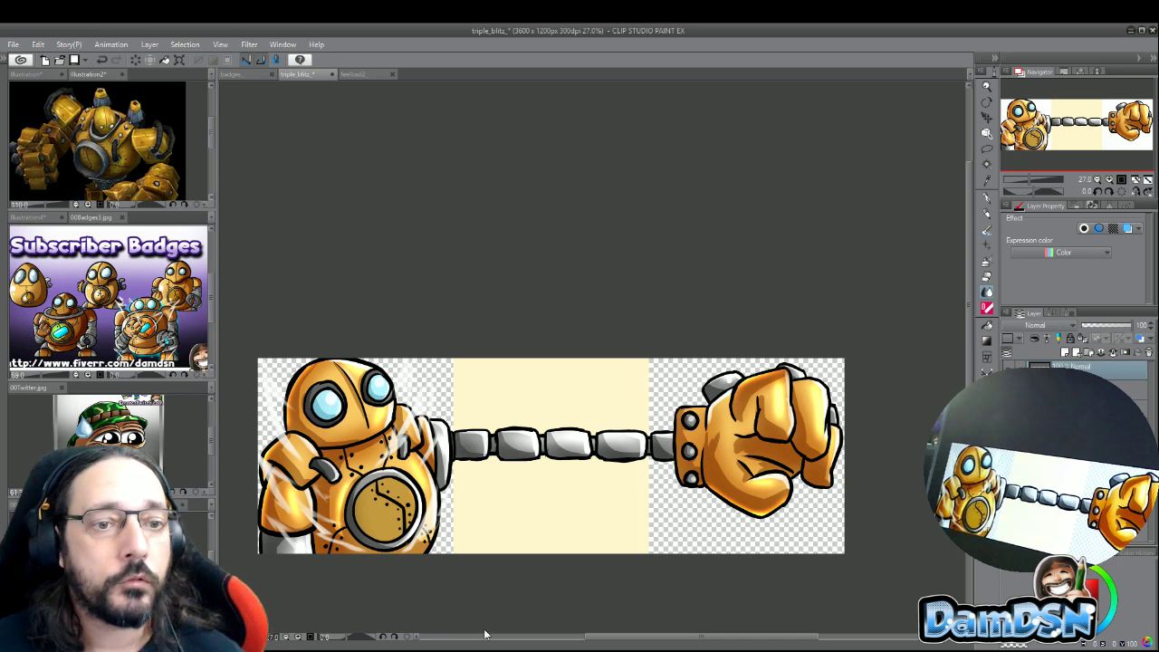
{"action": "key", "text": "ctrl+s"}
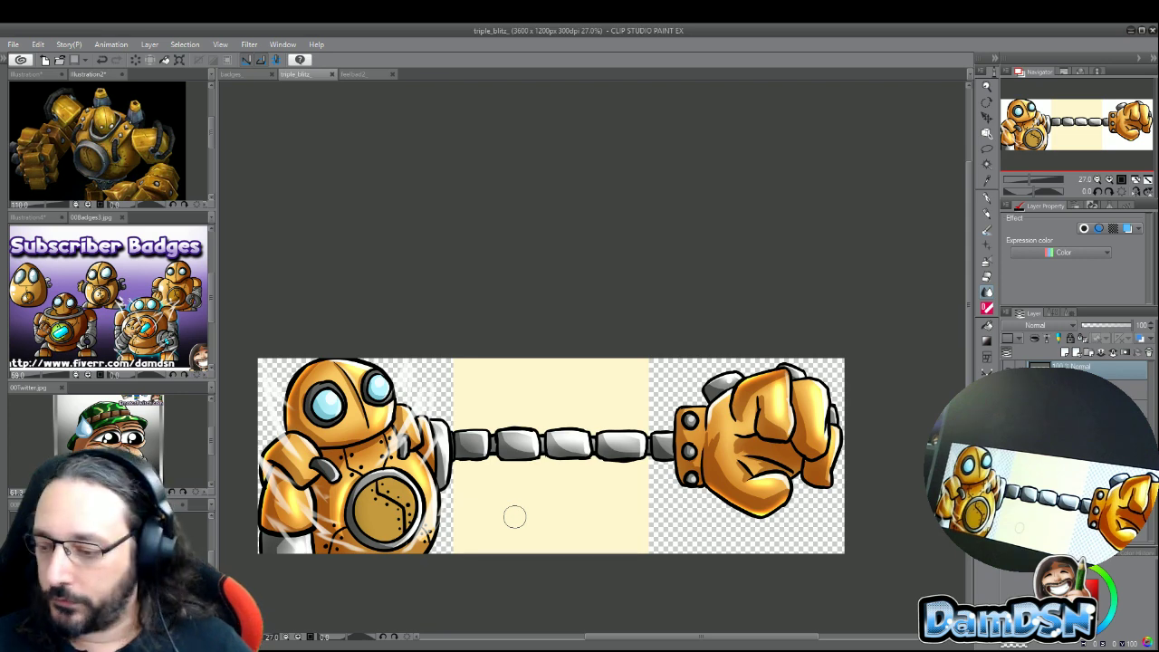
- View the white motion streaks on their own, and hide the cream panel behind the chain
{"action": "key", "text": "ctrl+z"}
{"action": "key", "text": "ctrl+z"}
{"action": "key", "text": "ctrl+z"}
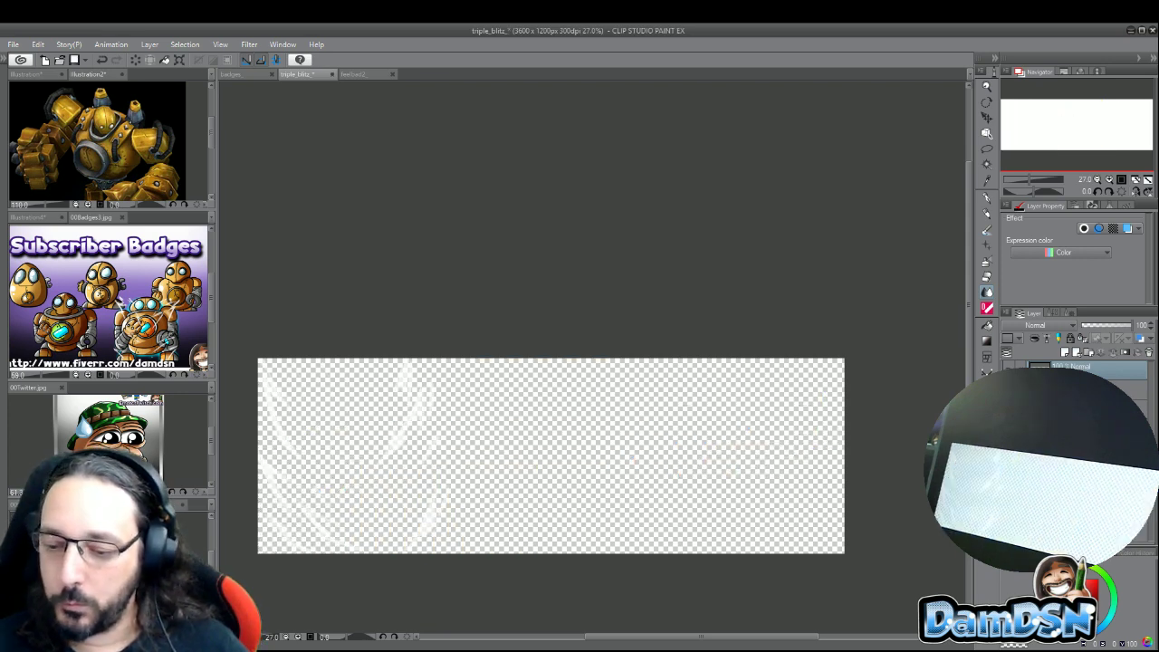
{"action": "key", "text": "ctrl+y"}
{"action": "key", "text": "ctrl+y"}
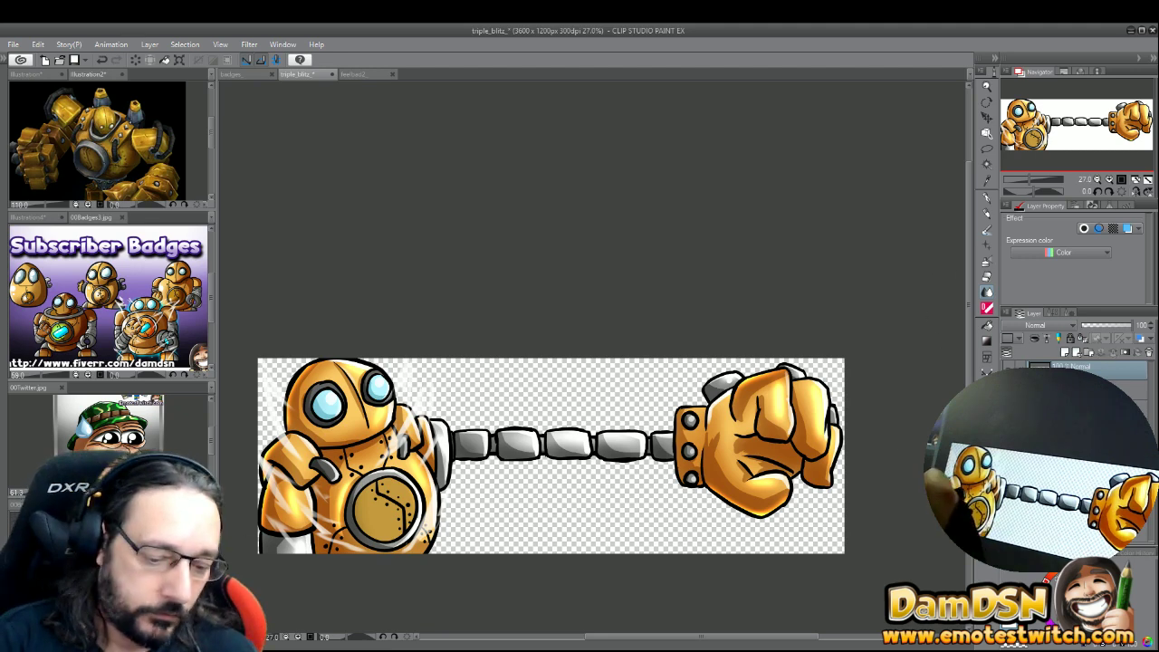
{"action": "key", "text": "ctrl+Tab"}
{"action": "key", "text": "ctrl+Tab"}
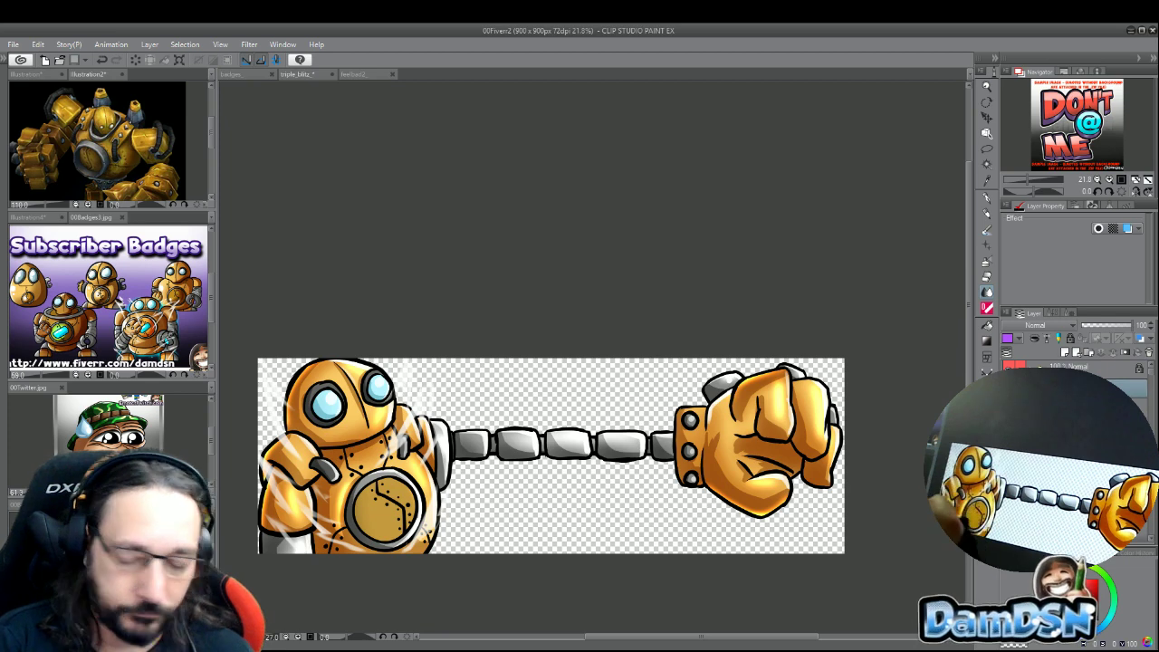
{"action": "key", "text": "ctrl+Tab"}
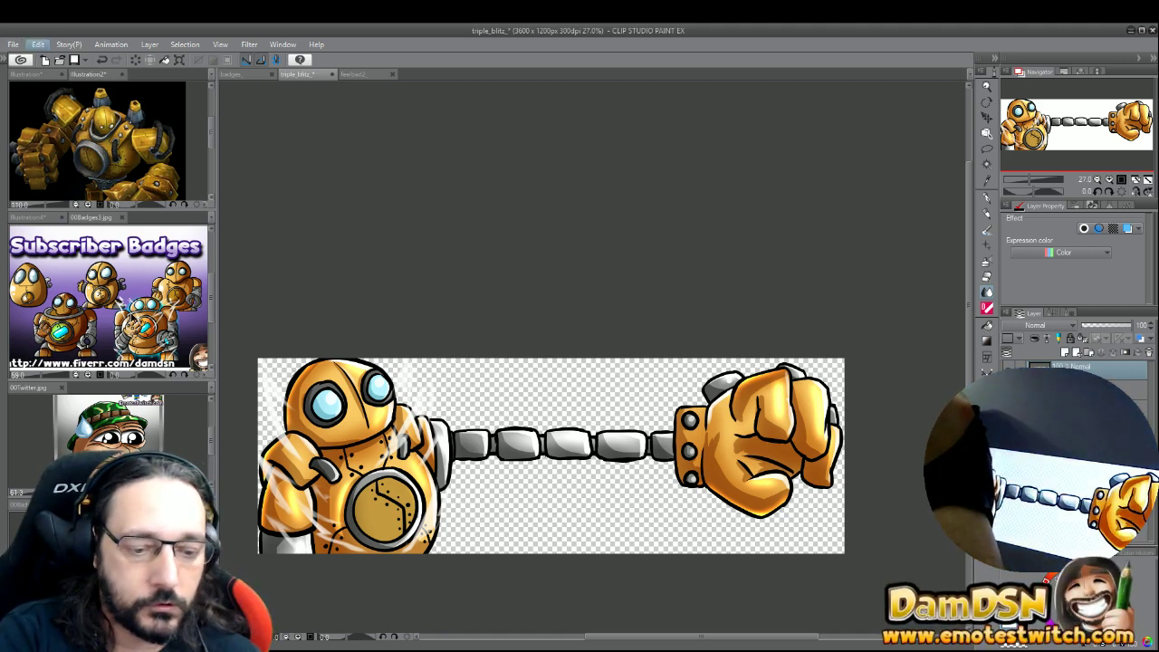
- Crop the canvas to the 1200 px wide robot panel to copy its artwork, and restore the full three-panel canvas
{"action": "key", "text": "ctrl+alt+c"}
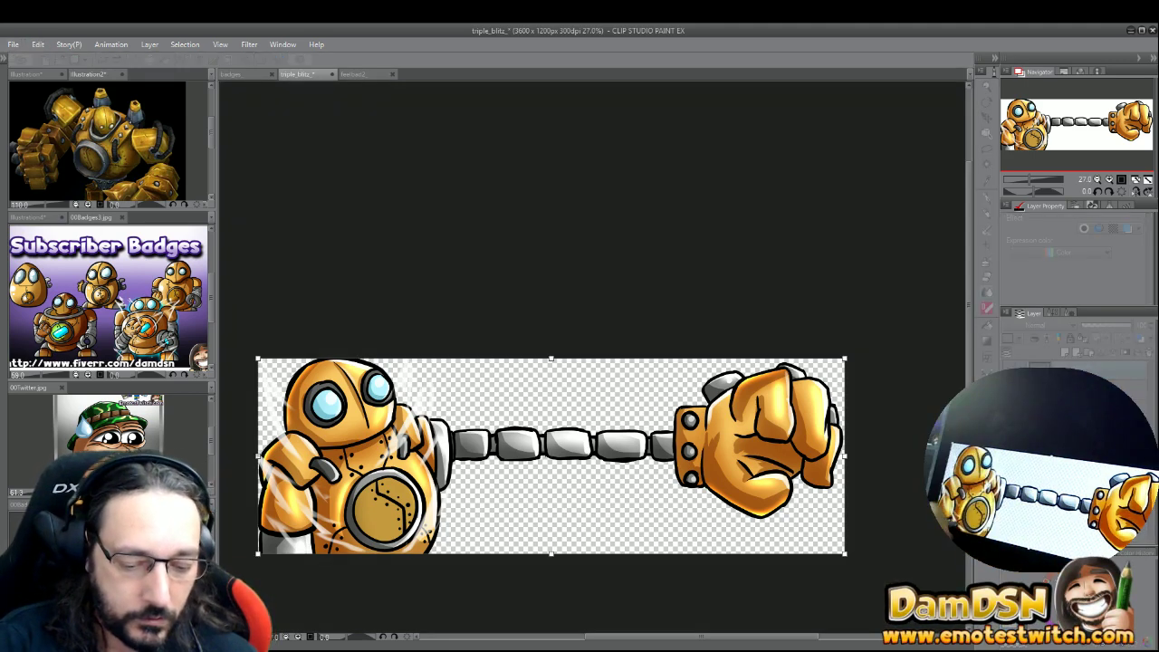
{"action": "type", "text": "1200"}
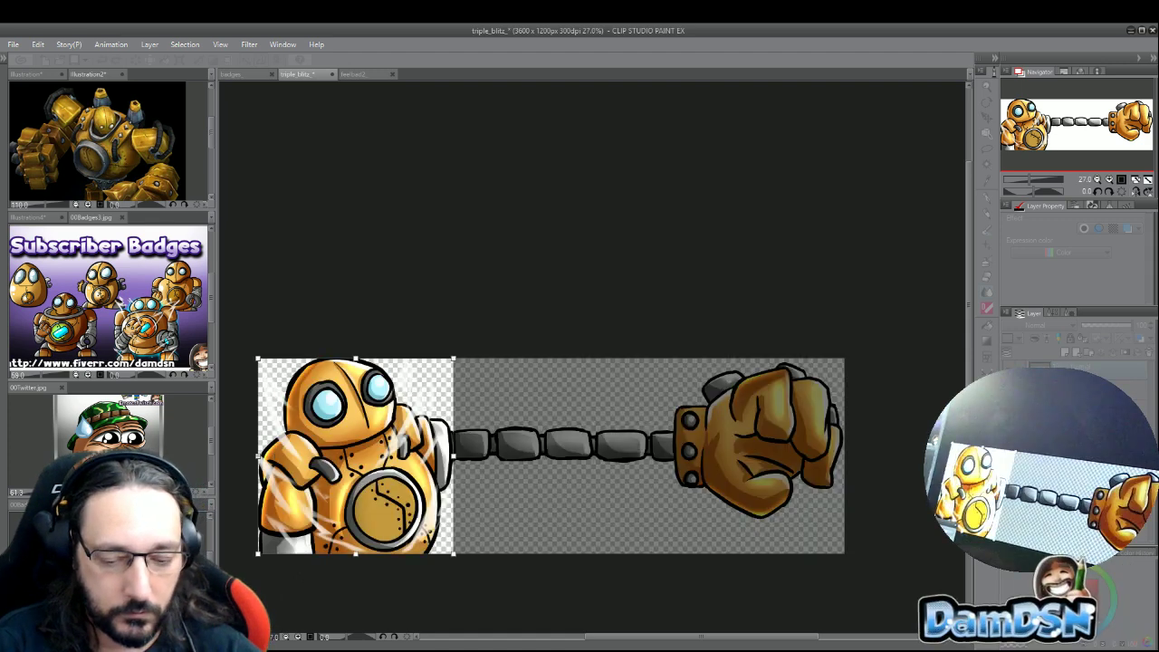
{"action": "key", "text": "Return"}
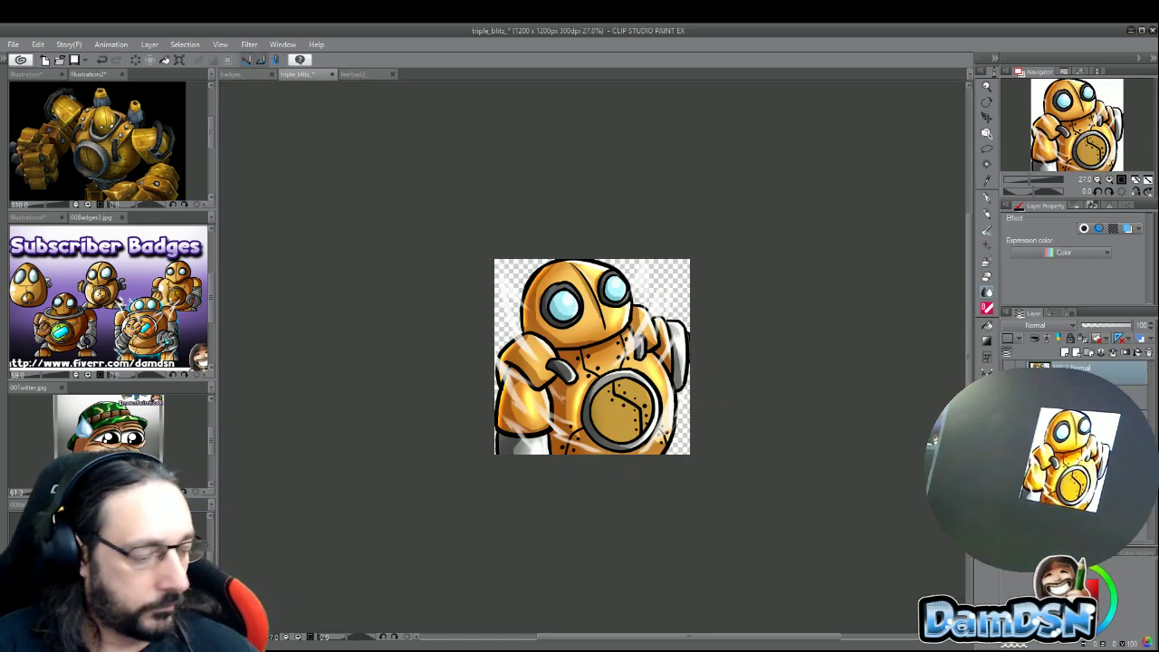
{"action": "key", "text": "ctrl+a"}
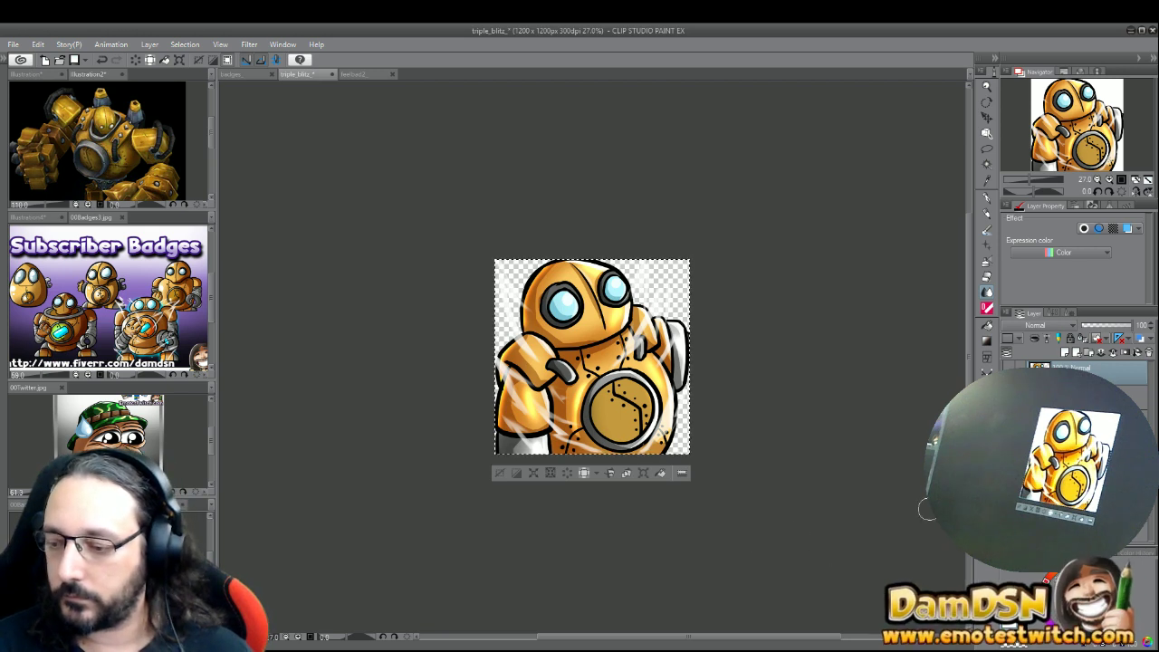
{"action": "left_click", "coordinate": [516, 473]}
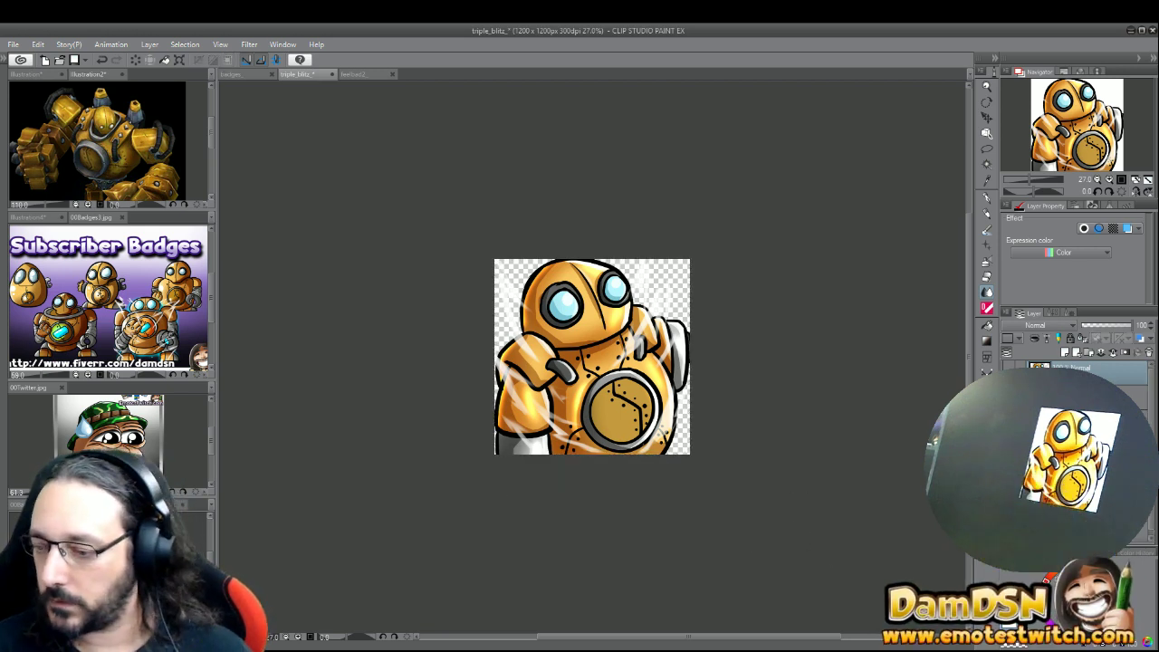
{"action": "key", "text": "ctrl+Tab"}
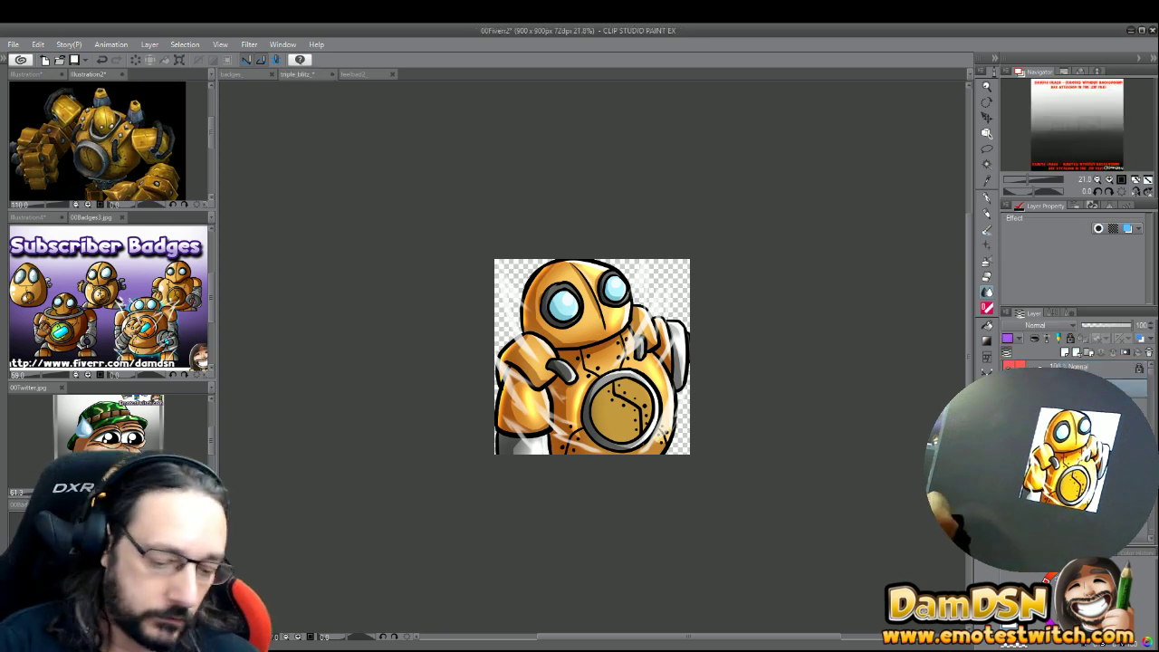
{"action": "key", "text": "ctrl+Tab"}
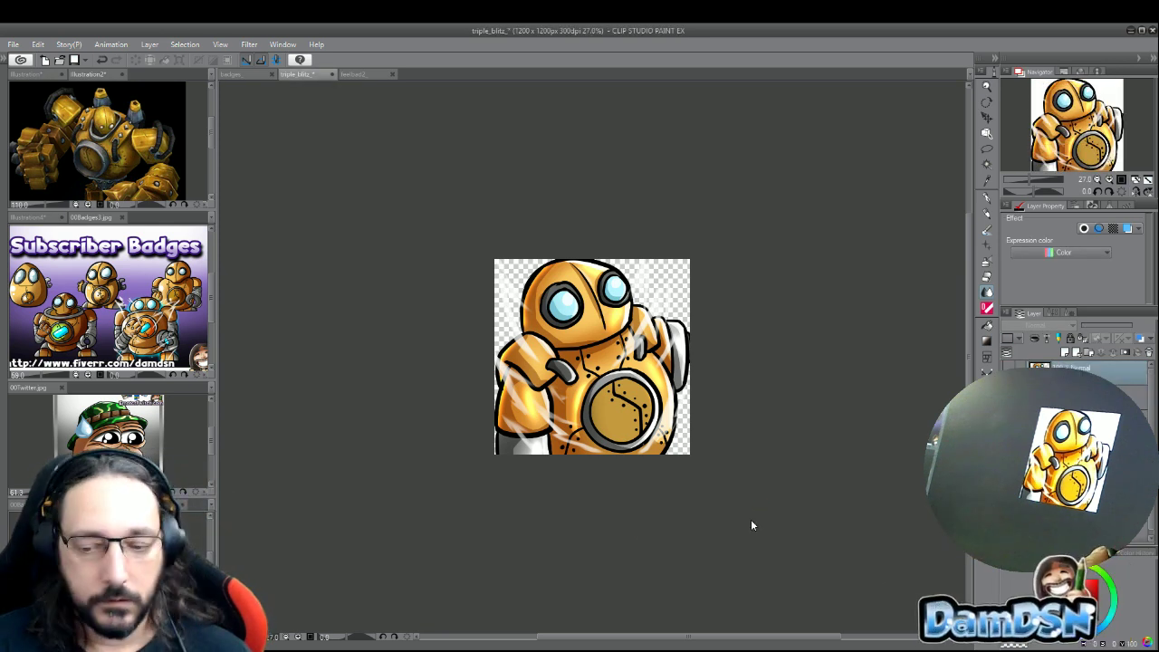
{"action": "key", "text": "ctrl+a"}
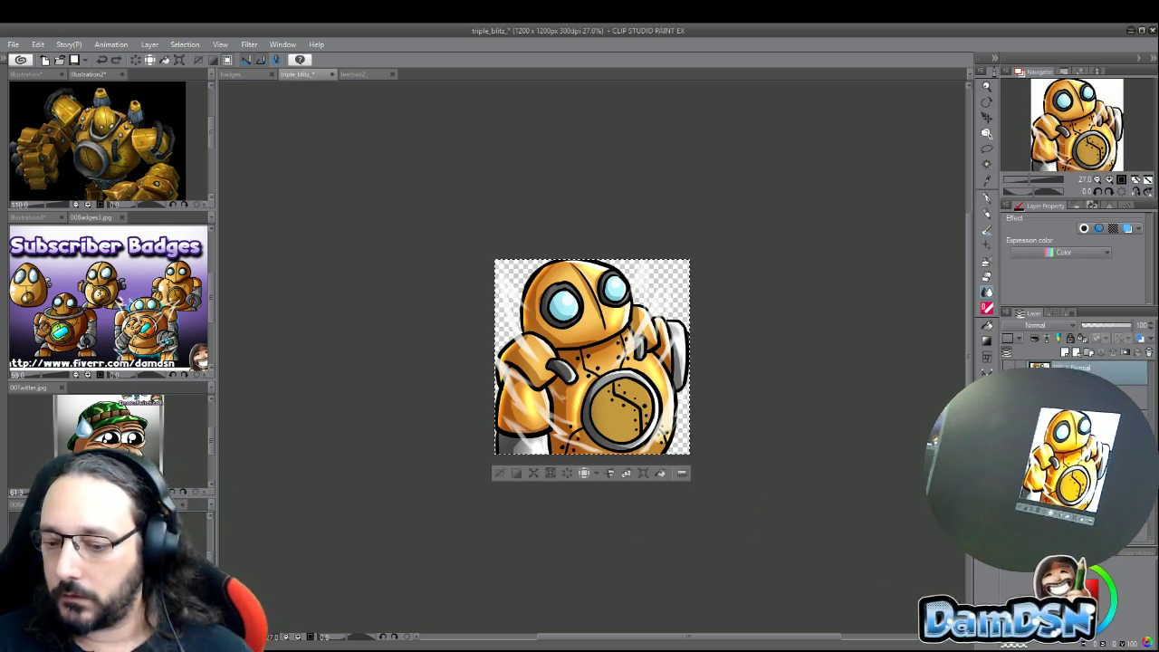
{"action": "key", "text": "ctrl+z"}
{"action": "key", "text": "ctrl+z"}
{"action": "key", "text": "ctrl+z"}
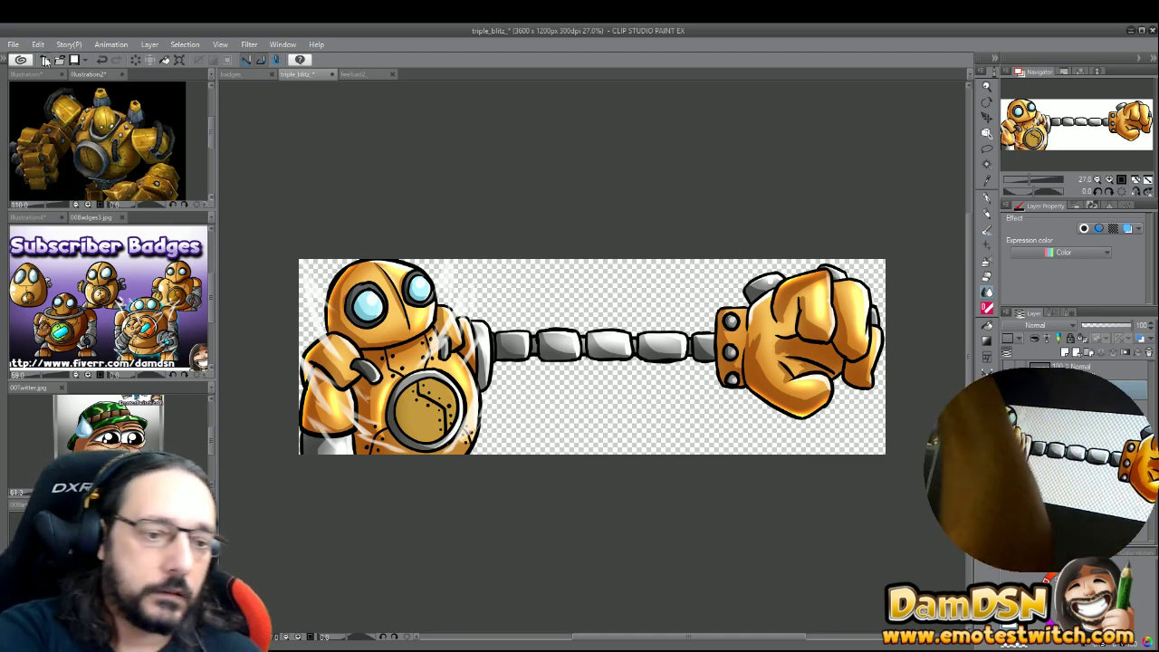
- Crop the canvas to the middle 1200 px chain panel to copy its artwork, and restore the full three-panel canvas
{"action": "key", "text": "ctrl+alt+c"}
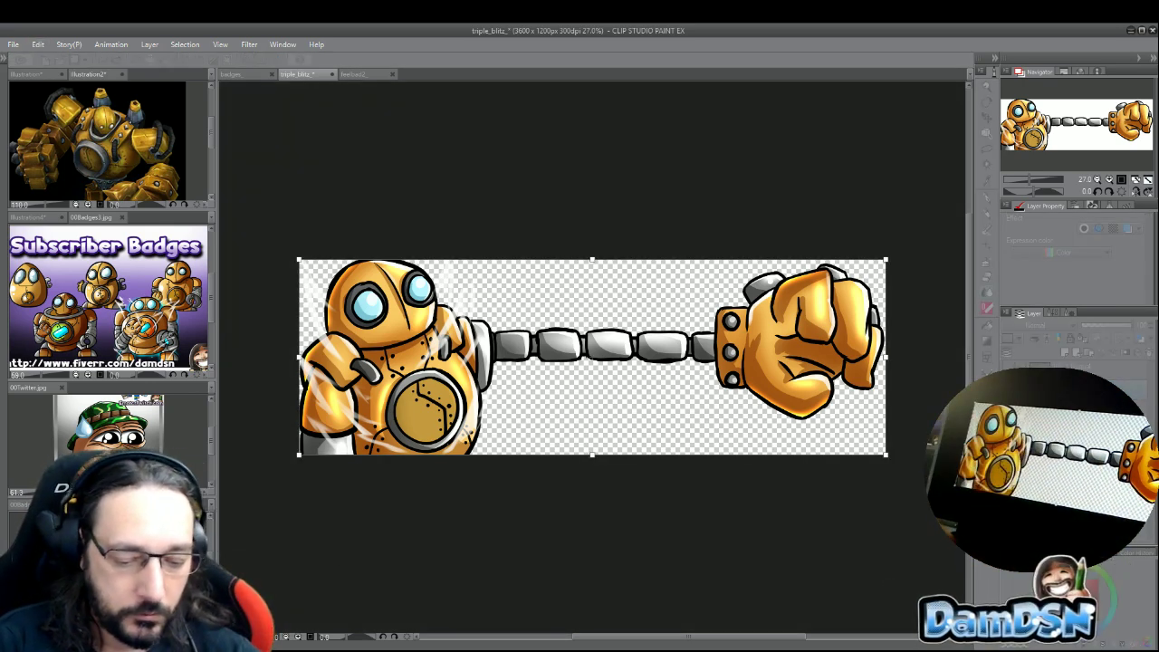
{"action": "key", "text": "Return"}
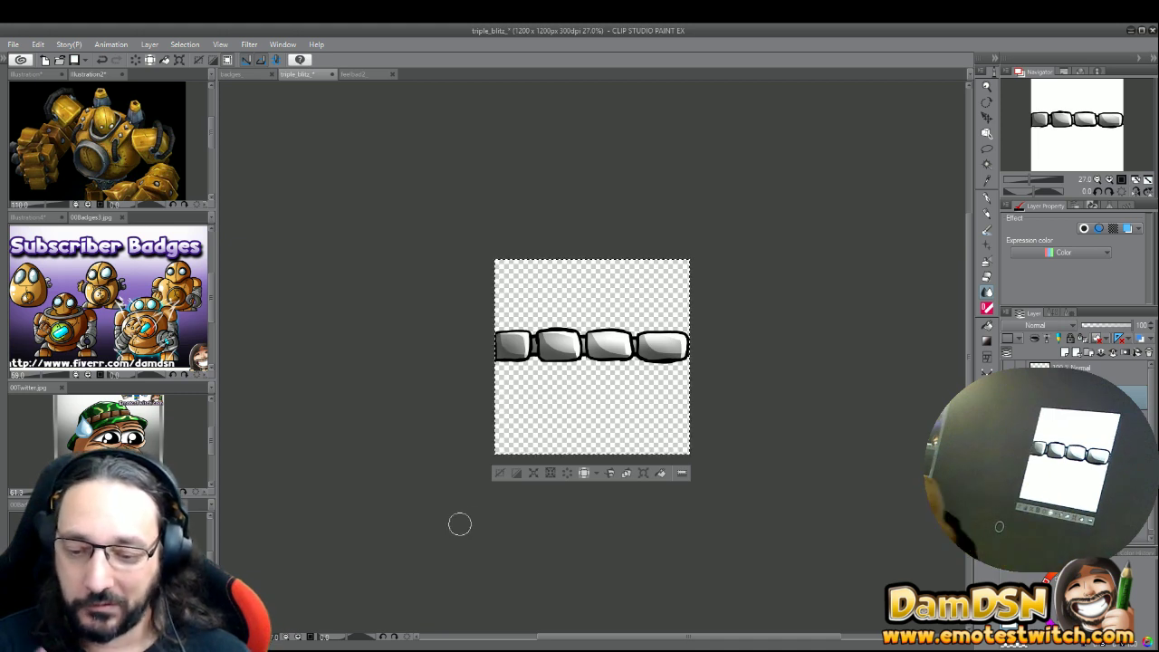
{"action": "left_click", "coordinate": [499, 476]}
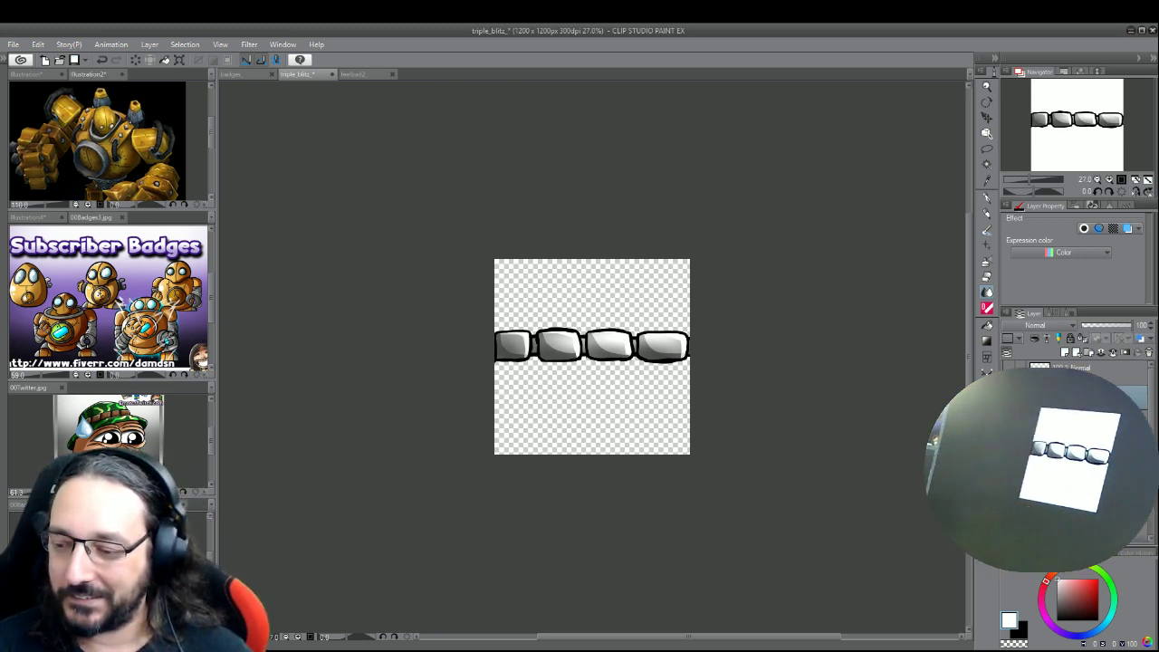
{"action": "key", "text": "ctrl+a"}
{"action": "key", "text": "ctrl+d"}
{"action": "key", "text": "ctrl+z"}
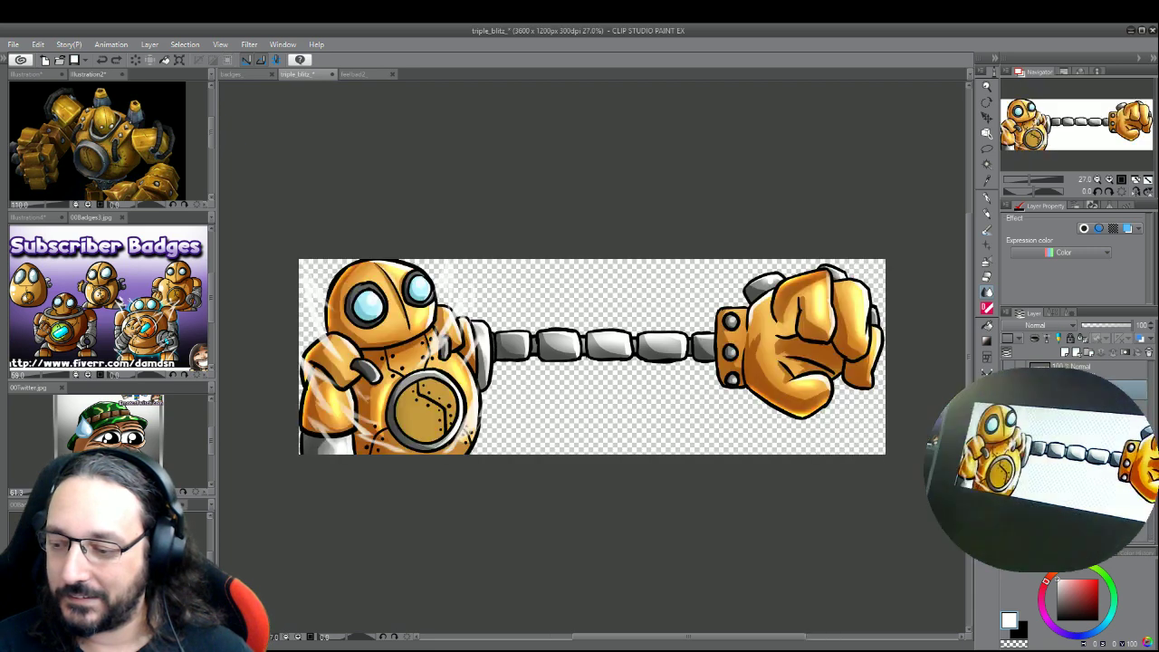
{"action": "key", "text": "ctrl+z"}
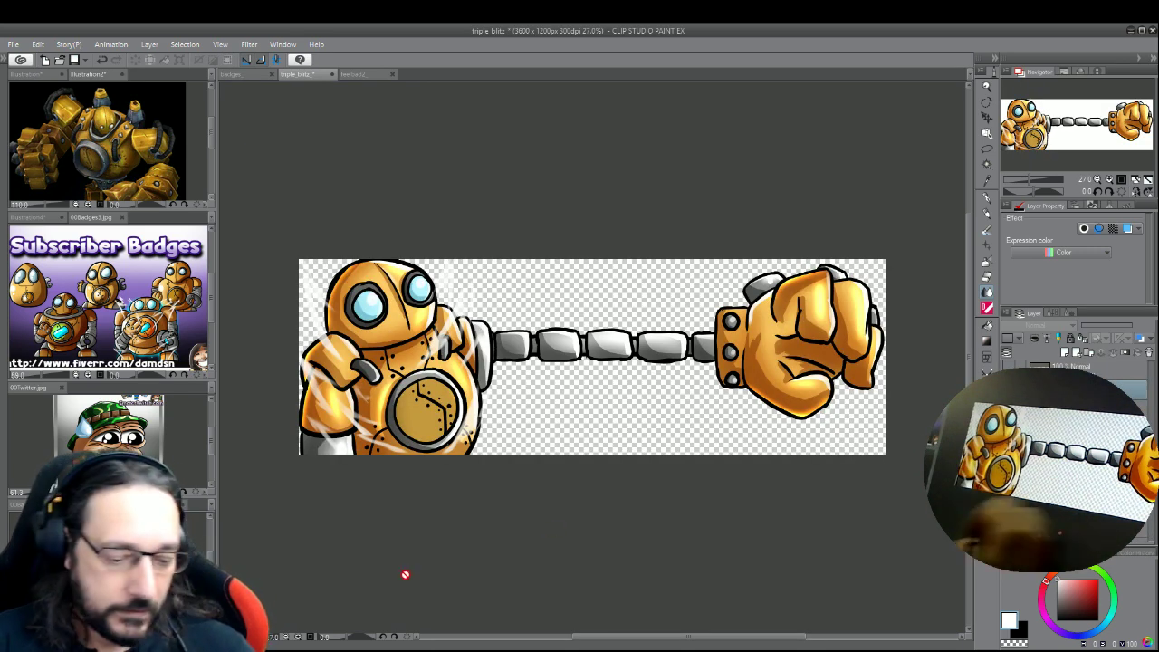
{"action": "key", "text": "ctrl+Tab"}
{"action": "key", "text": "ctrl+Tab"}
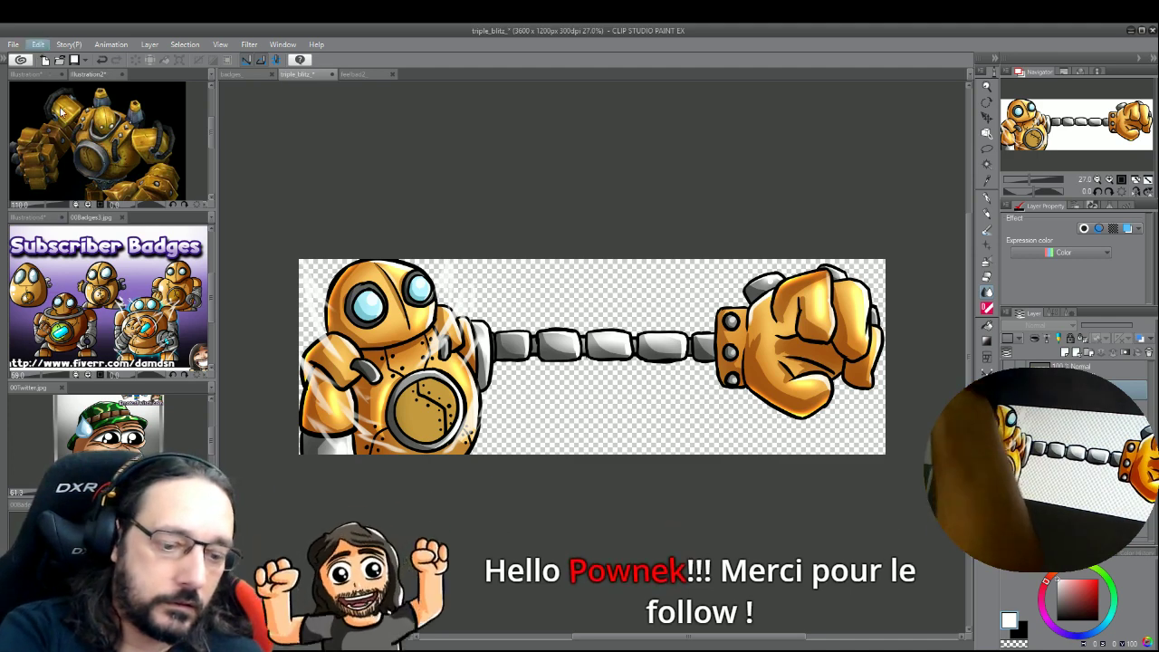
- Try to crop the canvas to the 1200 px fist panel and select all of it, and undo back to the full canvas
{"action": "key", "text": "ctrl+alt+c"}
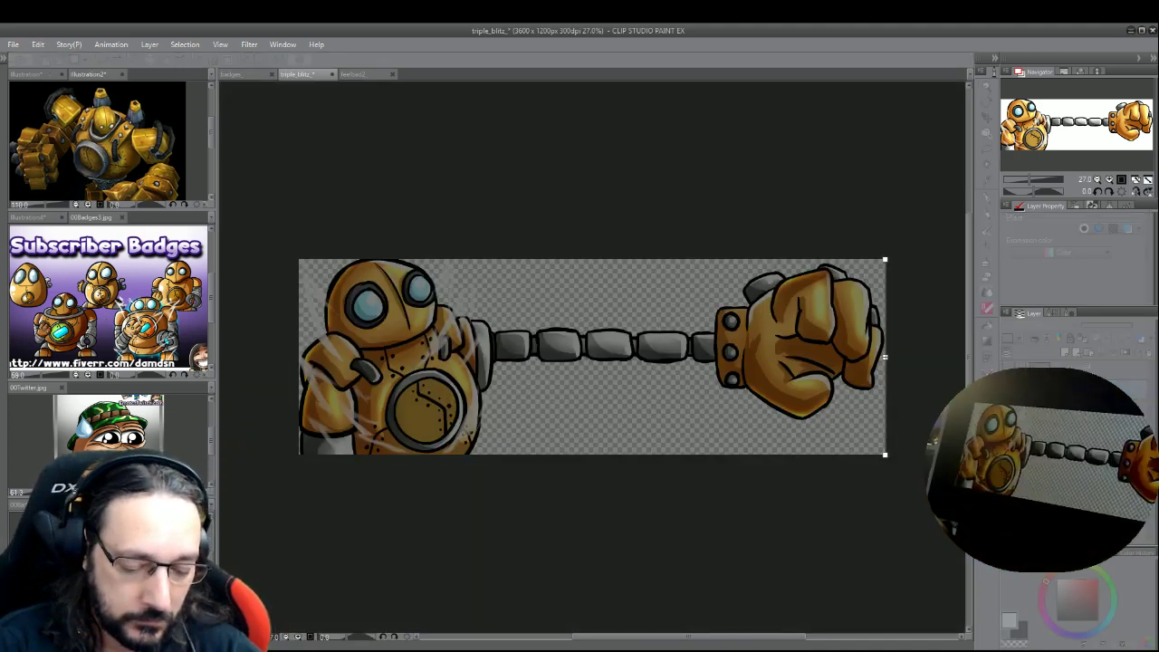
{"action": "key", "text": "Return"}
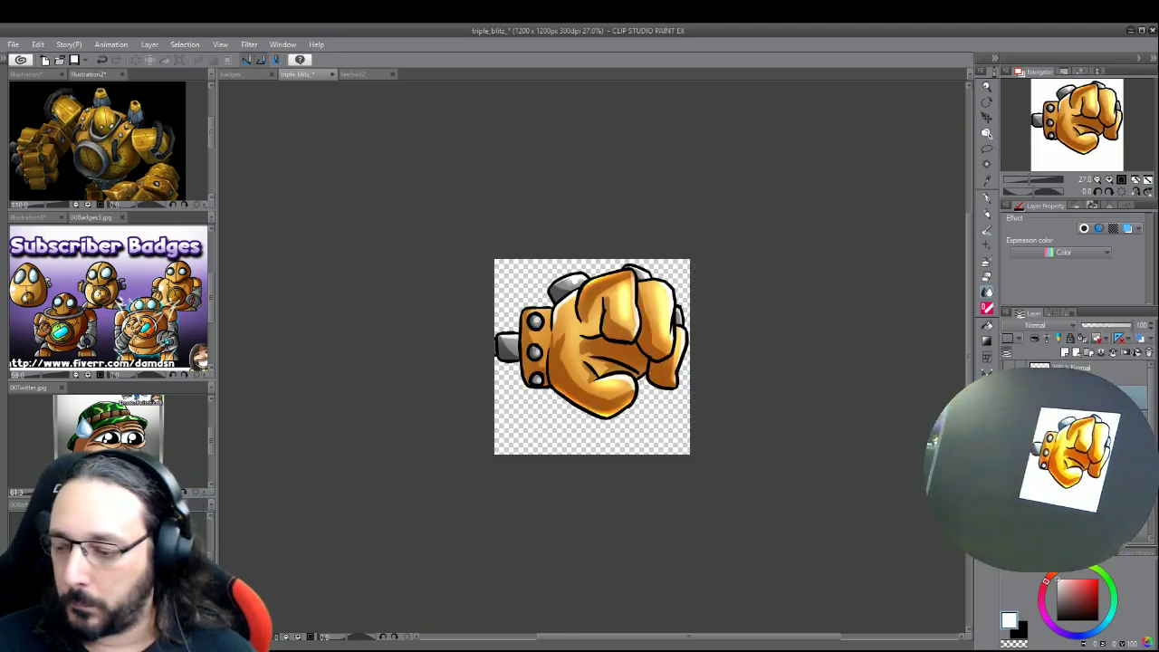
{"action": "key", "text": "ctrl+a"}
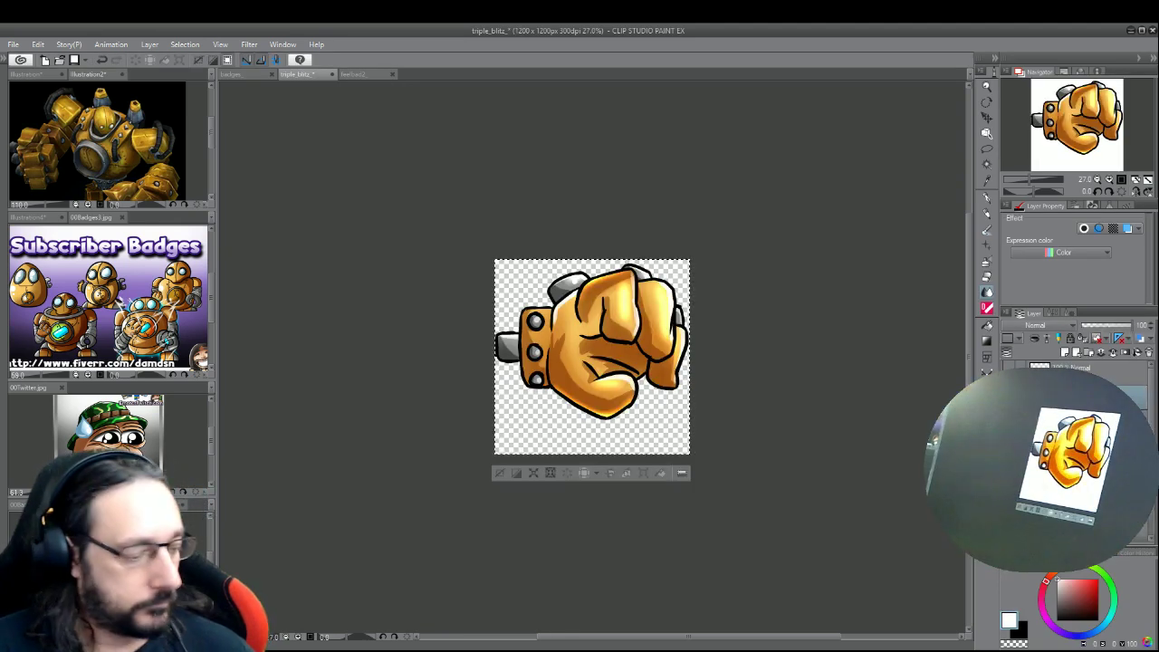
{"action": "key", "text": "ctrl+z"}
{"action": "key", "text": "ctrl+z"}
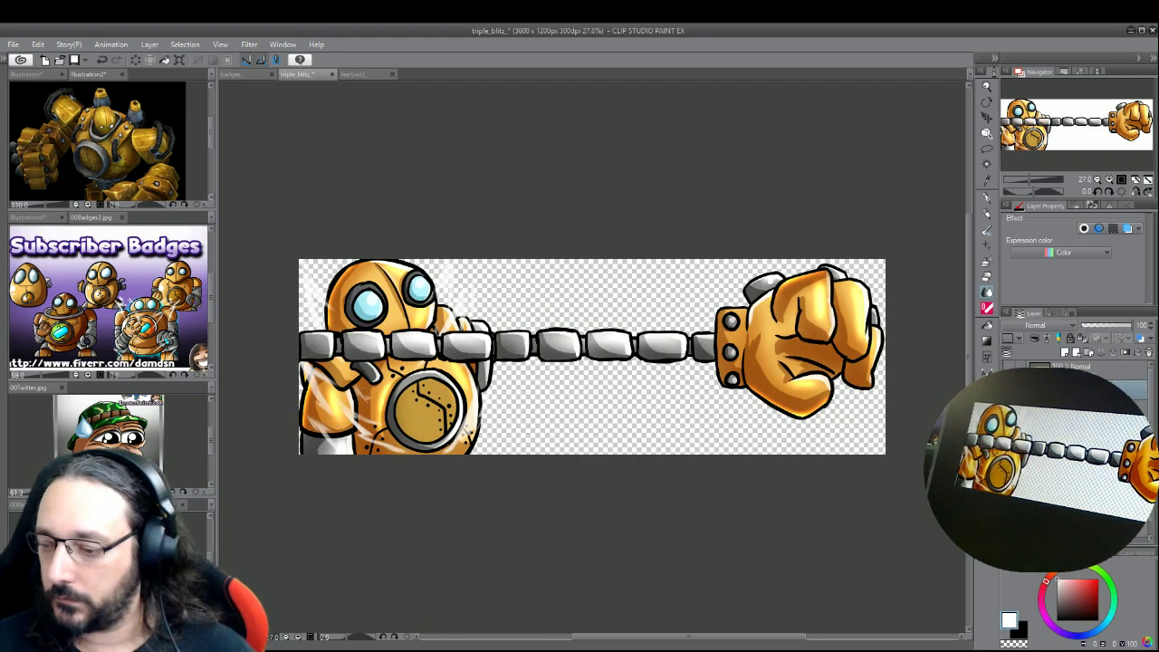
{"action": "key", "text": "ctrl+z"}
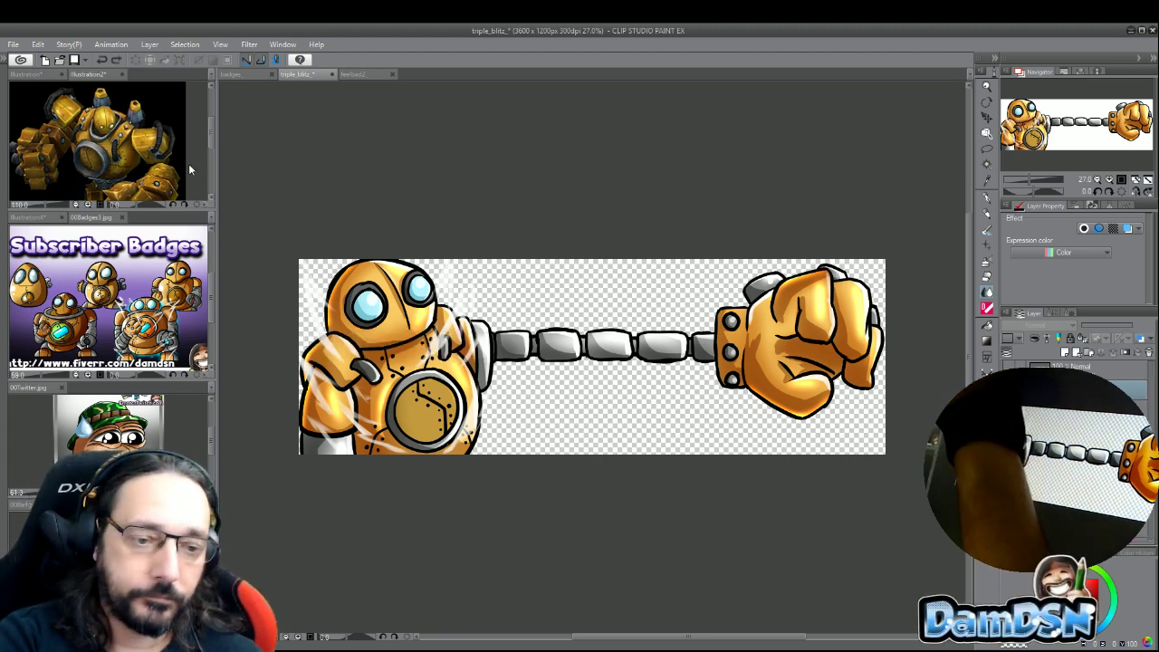
{"action": "key", "text": "ctrl+z"}
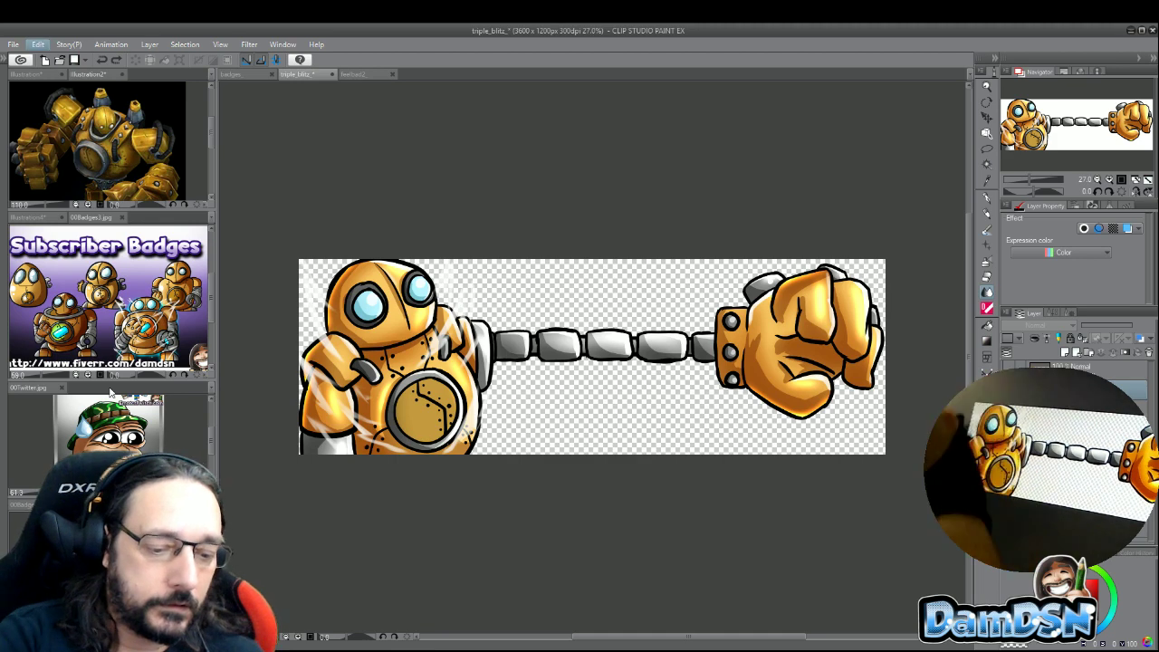
- Crop the canvas to the 1200 px fist panel, copy the fist, and create a new illustration from it after restoring the full canvas
{"action": "key", "text": "ctrl+t"}
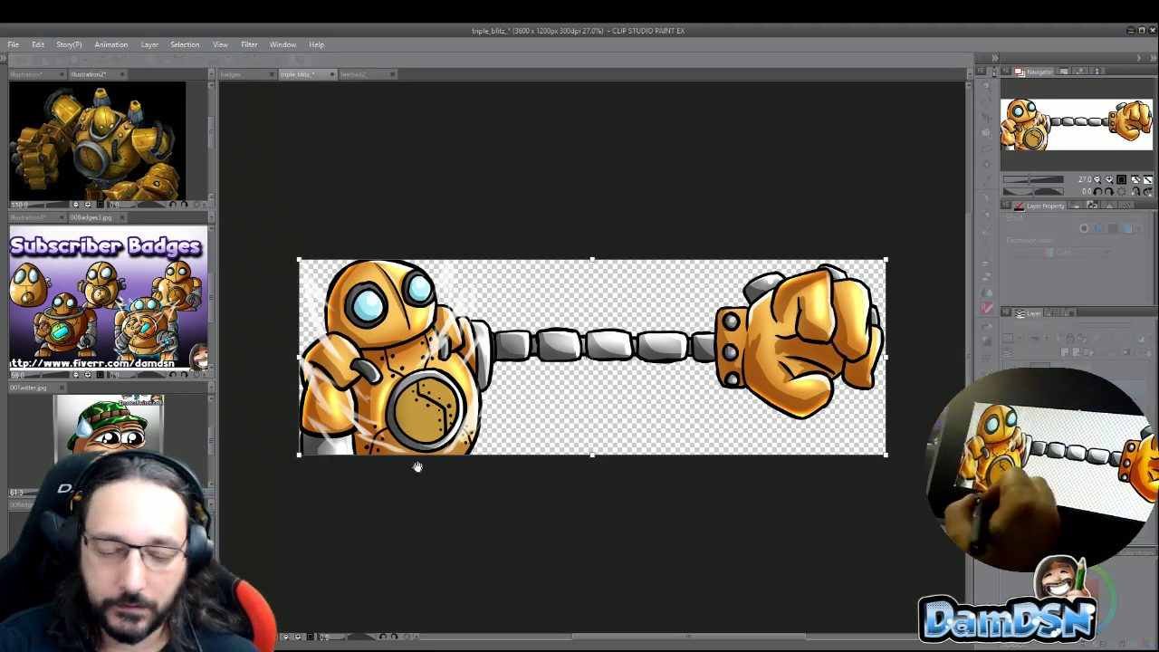
{"action": "key", "text": "Return"}
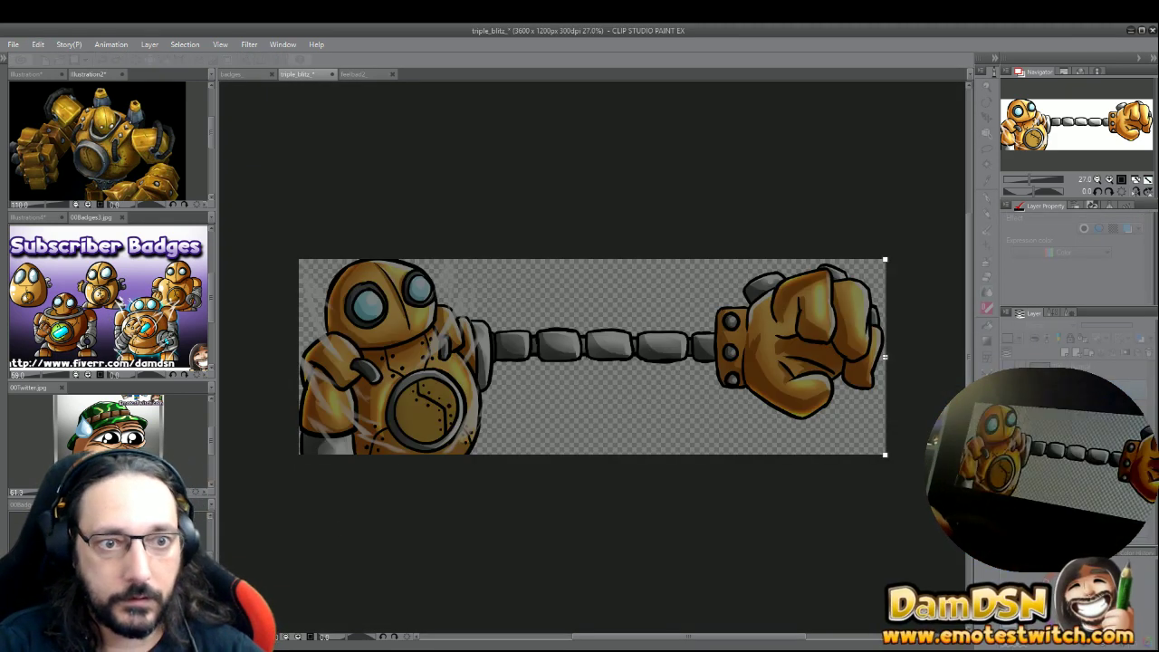
{"action": "key", "text": "ctrl+z"}
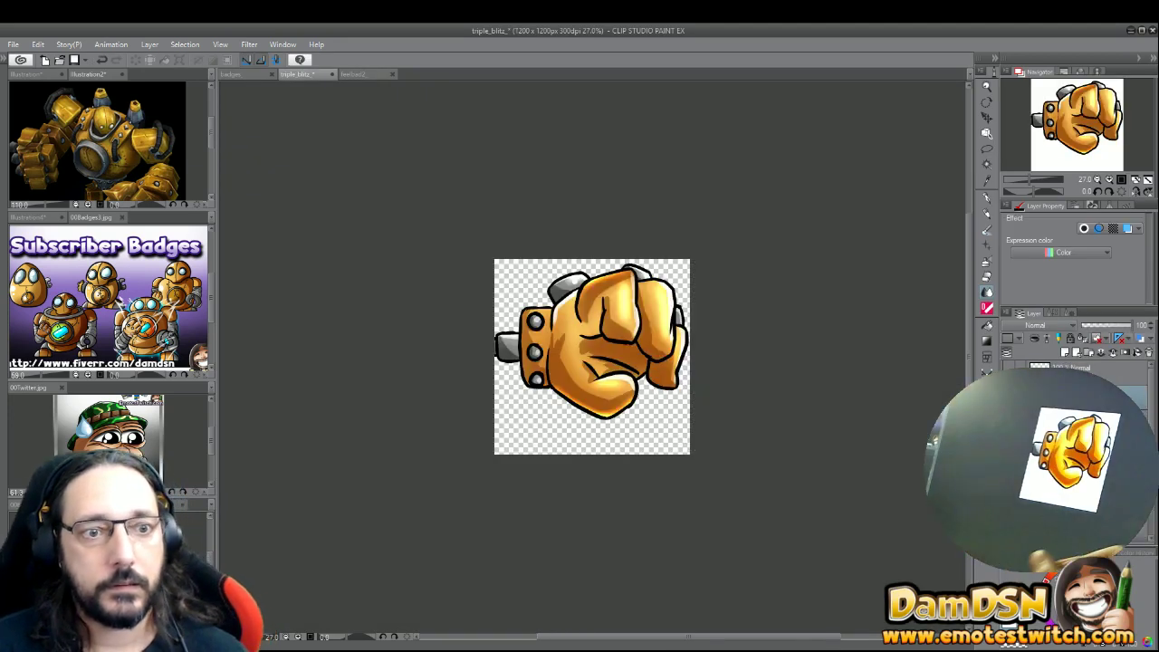
{"action": "key", "text": "ctrl+a"}
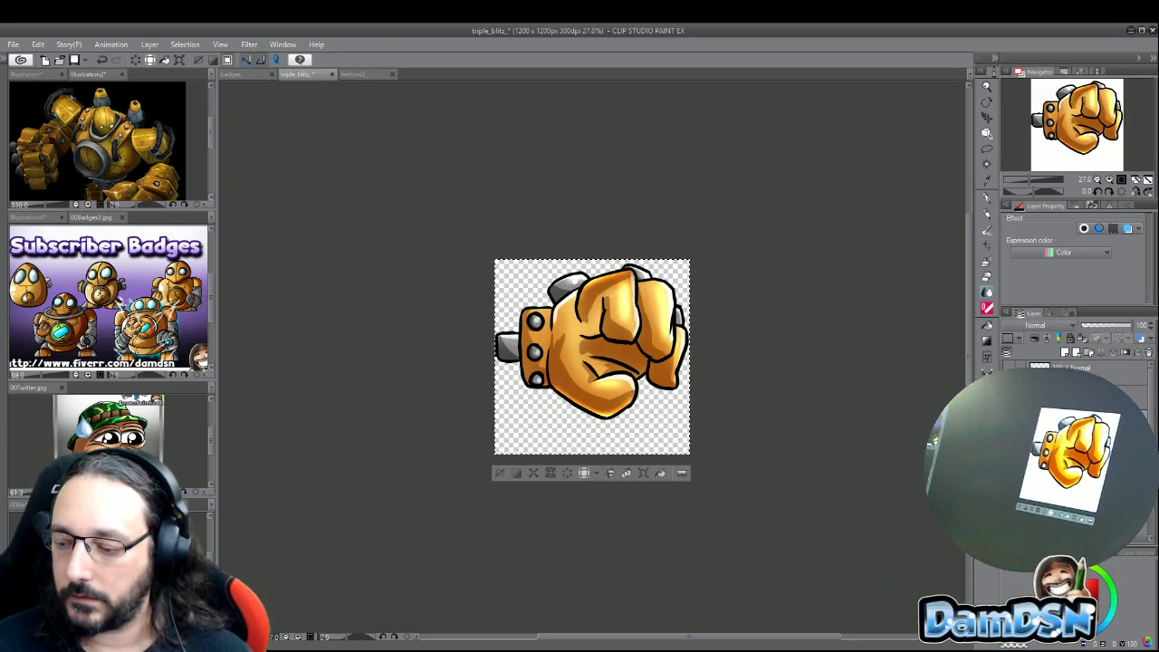
{"action": "key", "text": "ctrl+d"}
{"action": "key", "text": "ctrl+y"}
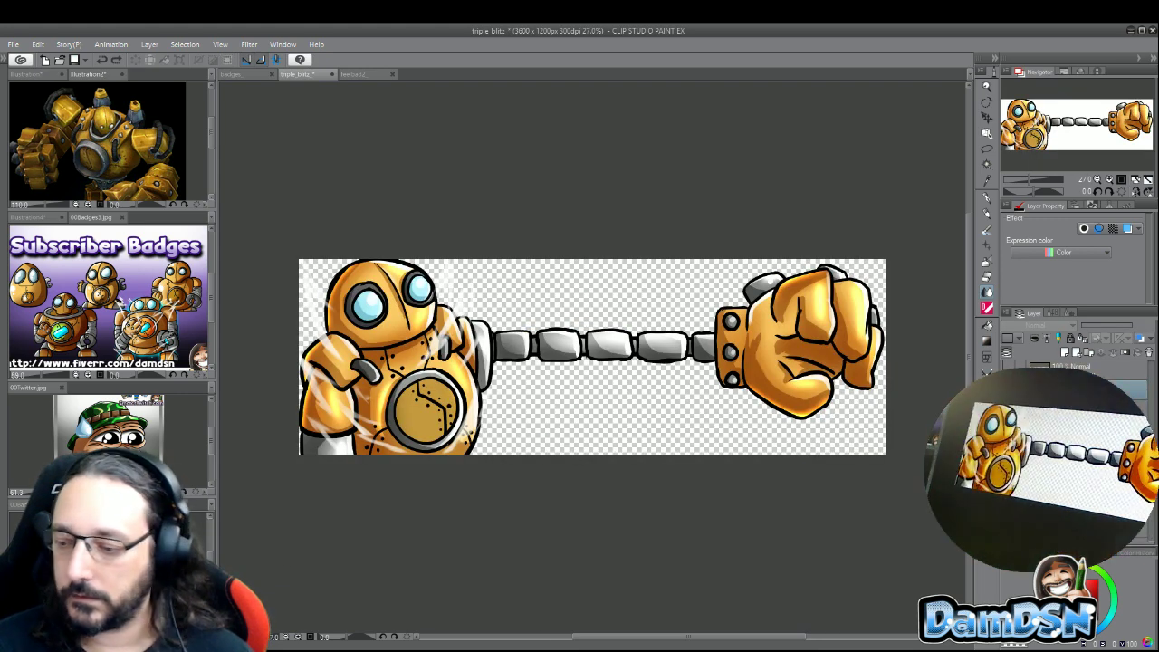
{"action": "key", "text": "ctrl+z"}
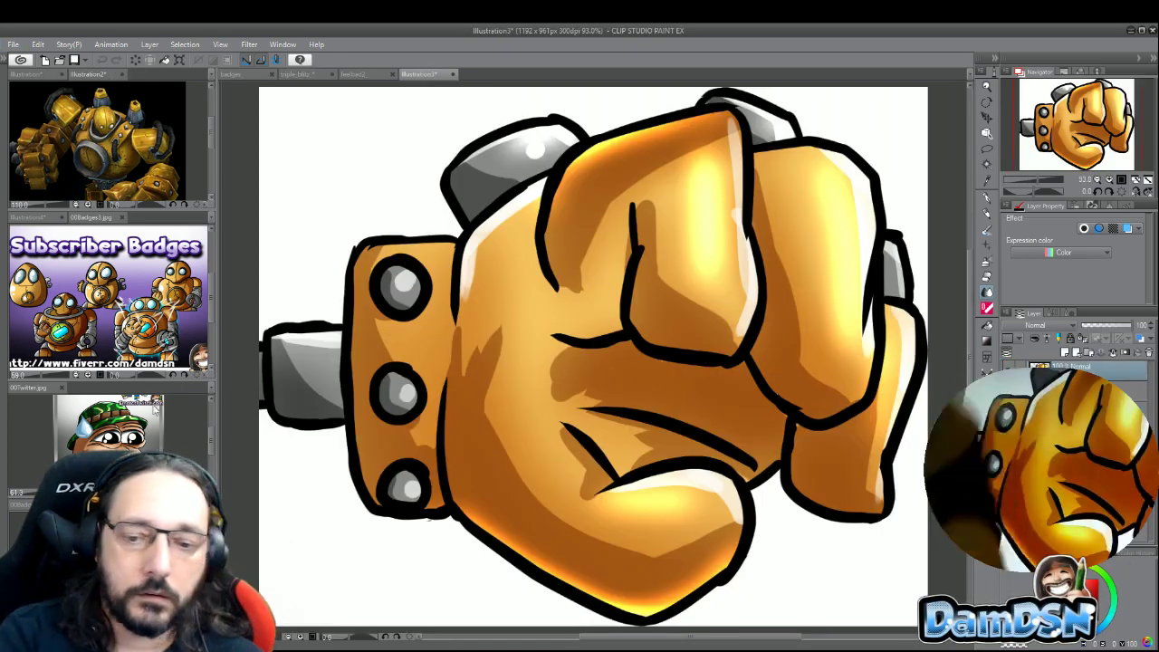
- Hide the white paper and the original fist in the new illustration, and paste in the robot, chain and fist panels
{"action": "left_click", "coordinate": [1027, 181]}
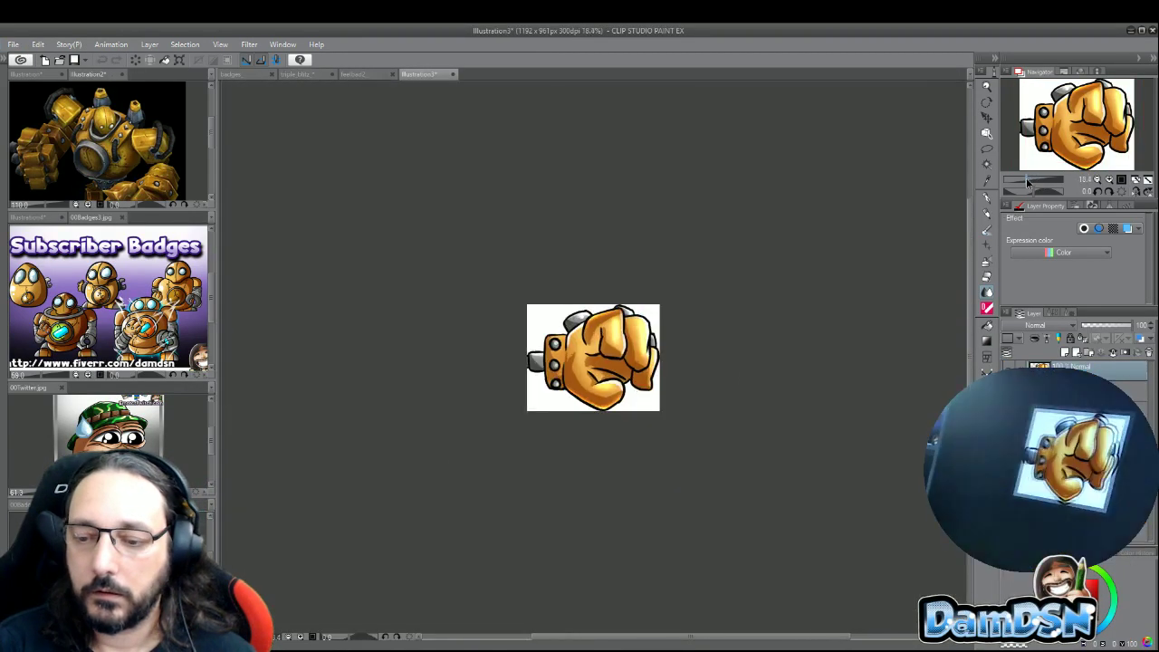
{"action": "left_click", "coordinate": [1027, 181]}
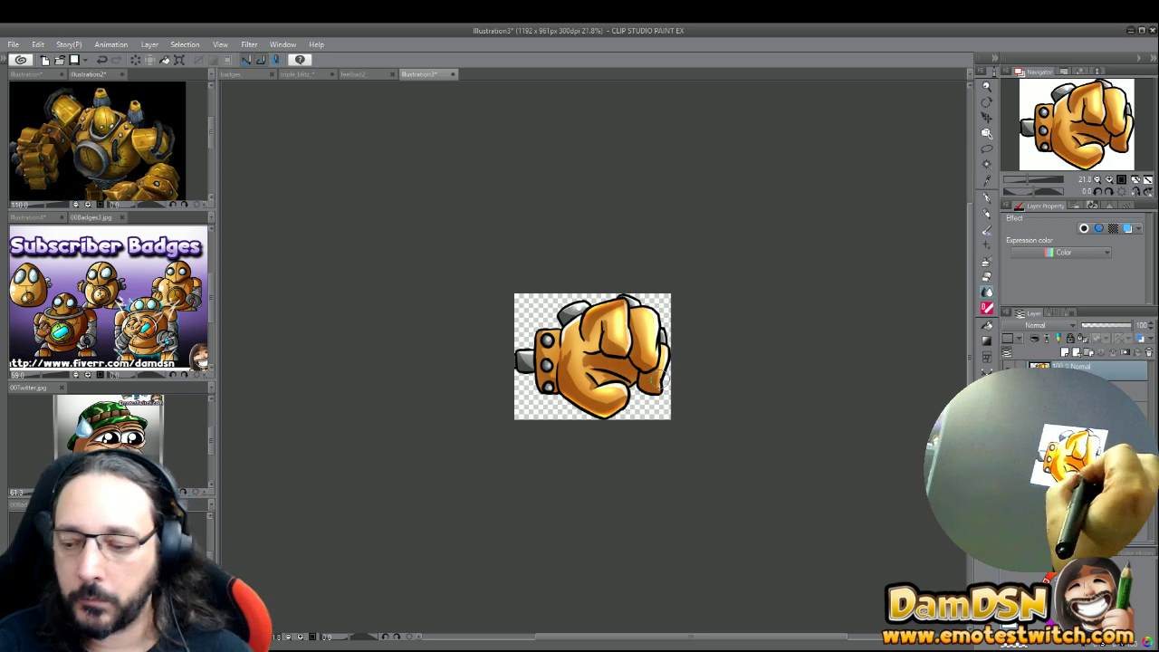
{"action": "key", "text": "ctrl+Tab"}
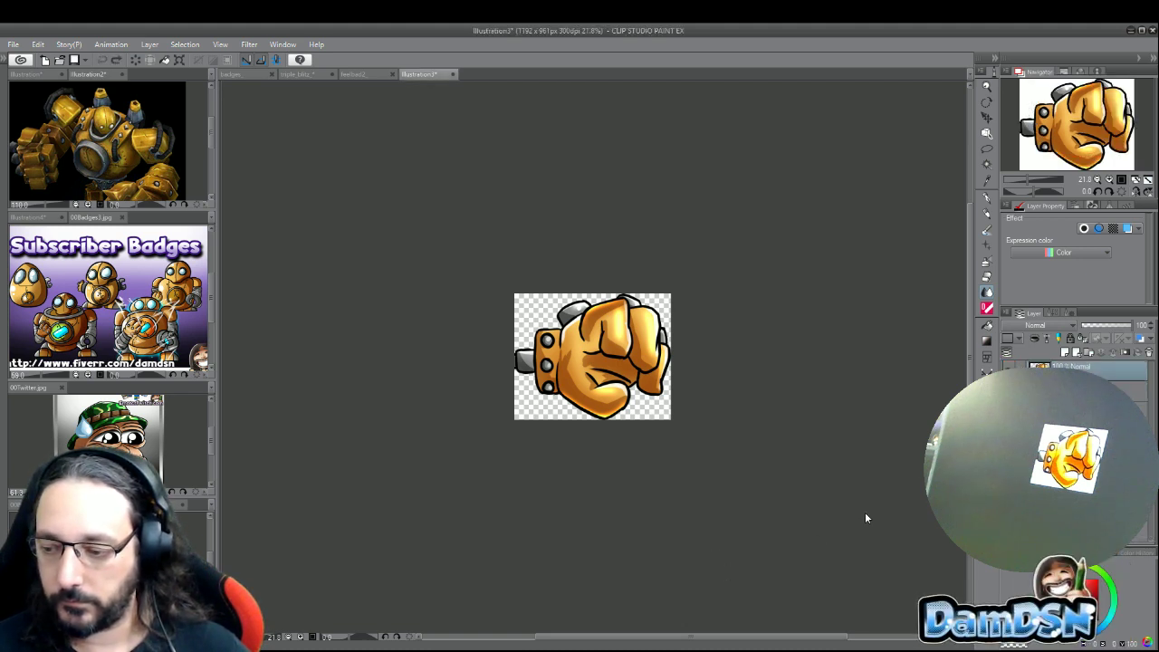
{"action": "key", "text": "ctrl+z"}
{"action": "key", "text": "ctrl+z"}
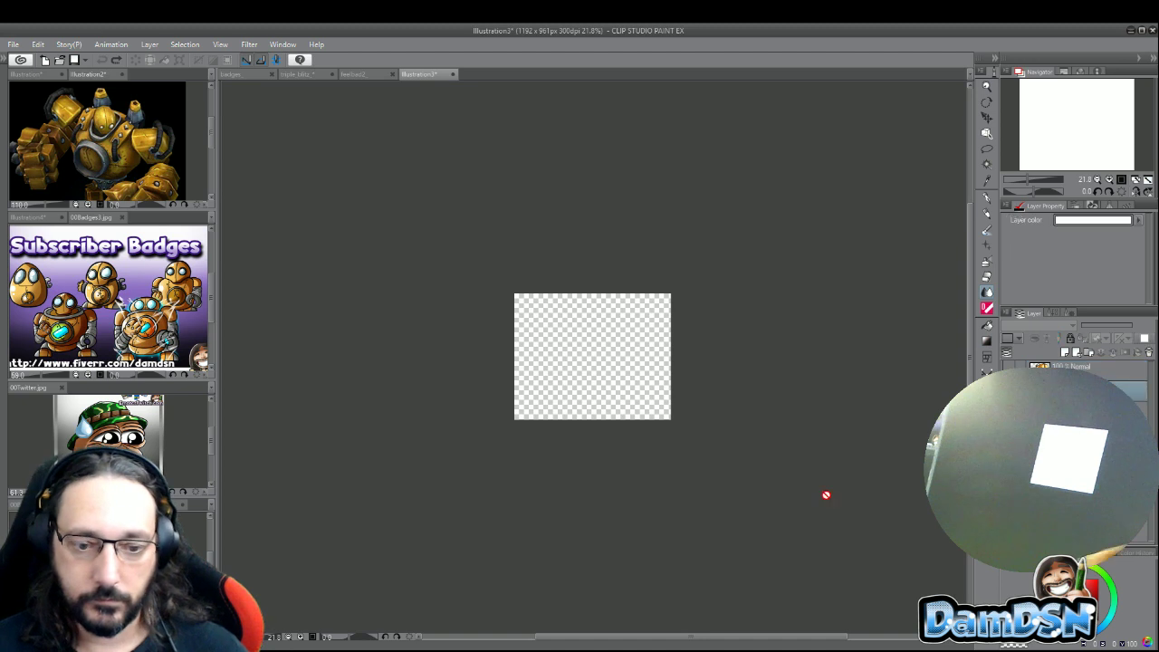
{"action": "key", "text": "ctrl+v"}
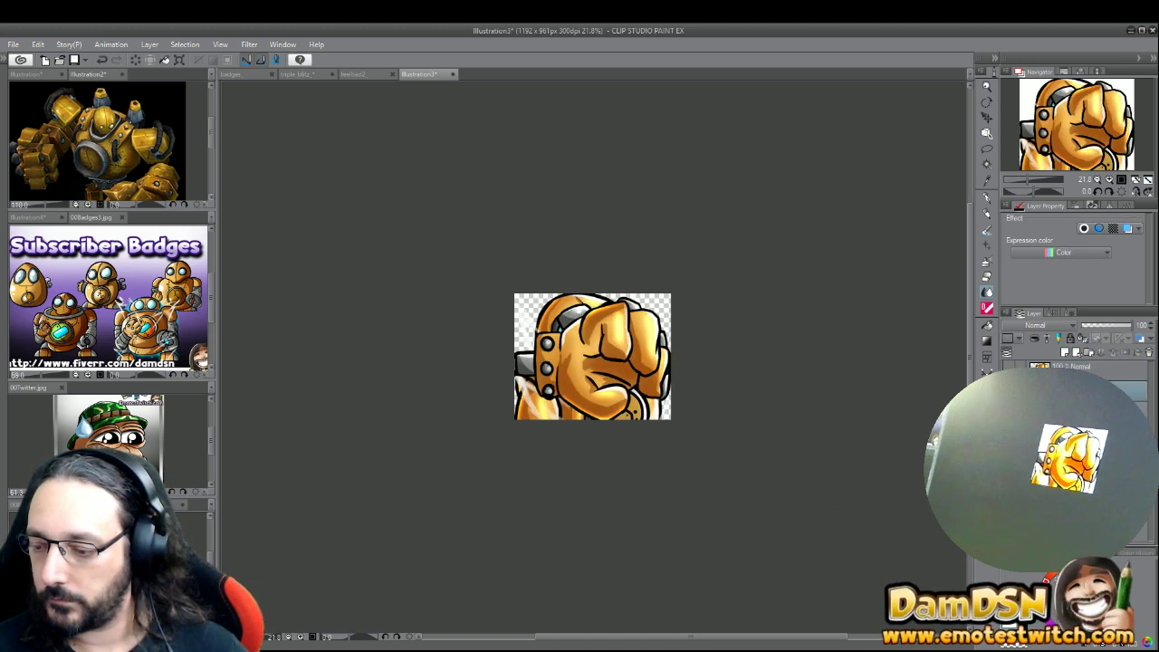
- Scale the stacked robot, chain and fist panels down together to a small emote-size preview
{"action": "key", "text": "ctrl+t"}
{"action": "left_click_drag", "start_coordinate": [673, 457], "coordinate": [575, 373]}
{"action": "key", "text": "Return"}
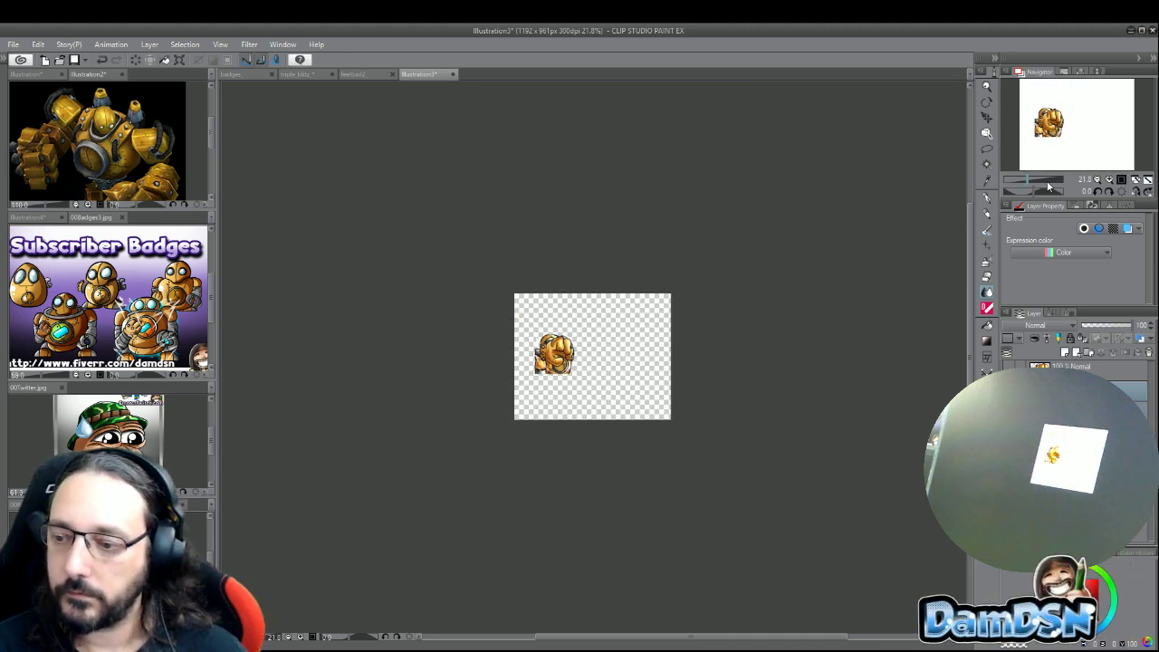
- Move the fist and chain panels to the right of the robot so the chain joins the fist with a gap before the robot
{"action": "left_click_drag", "start_coordinate": [1032, 181], "coordinate": [1034, 182]}
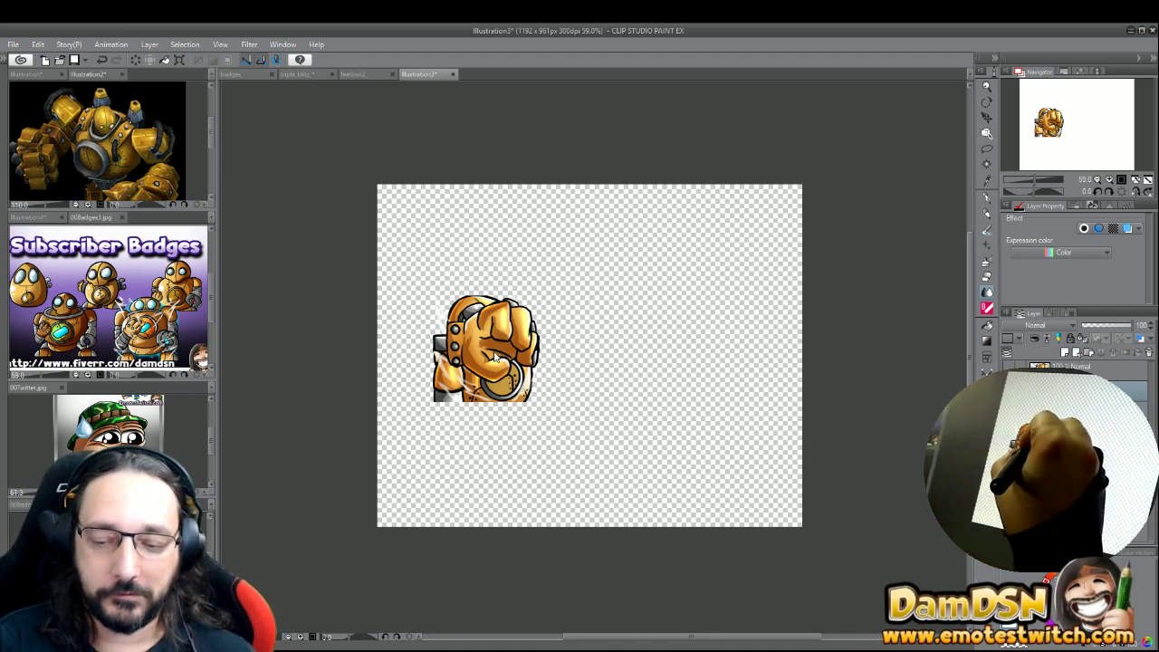
{"action": "left_click_drag", "start_coordinate": [543, 435], "coordinate": [779, 435]}
{"action": "left_click_drag", "start_coordinate": [507, 351], "coordinate": [636, 355]}
{"action": "left_click_drag", "start_coordinate": [729, 361], "coordinate": [756, 360]}
{"action": "left_click_drag", "start_coordinate": [648, 356], "coordinate": [675, 356]}
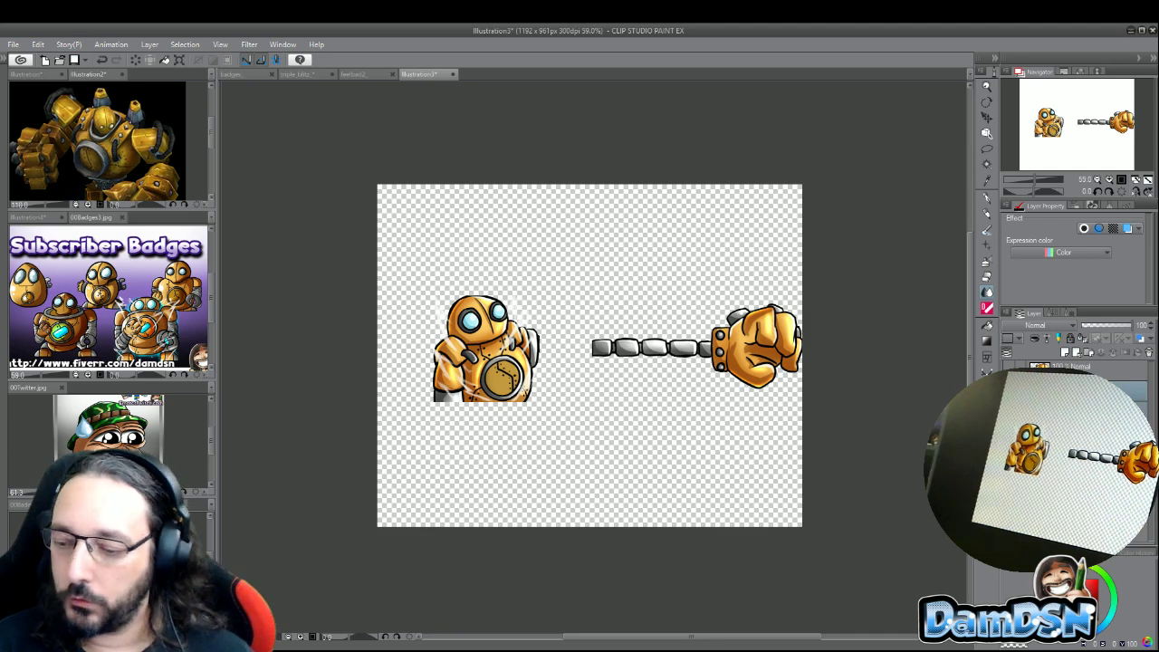
- Scale the robot, chain and fist panels down together to a smaller preview size
{"action": "key", "text": "ctrl+t"}
{"action": "left_click_drag", "start_coordinate": [802, 401], "coordinate": [770, 344]}
{"action": "key", "text": "Return"}
- Nudge the small robot horizontally away from the chain and fist to make room for a longer chain
{"action": "mouse_move", "coordinate": [1033, 184]}
{"action": "left_mouse_down"}
{"action": "mouse_move", "coordinate": [1053, 184]}
{"action": "mouse_move", "coordinate": [1042, 184]}
{"action": "left_mouse_up"}
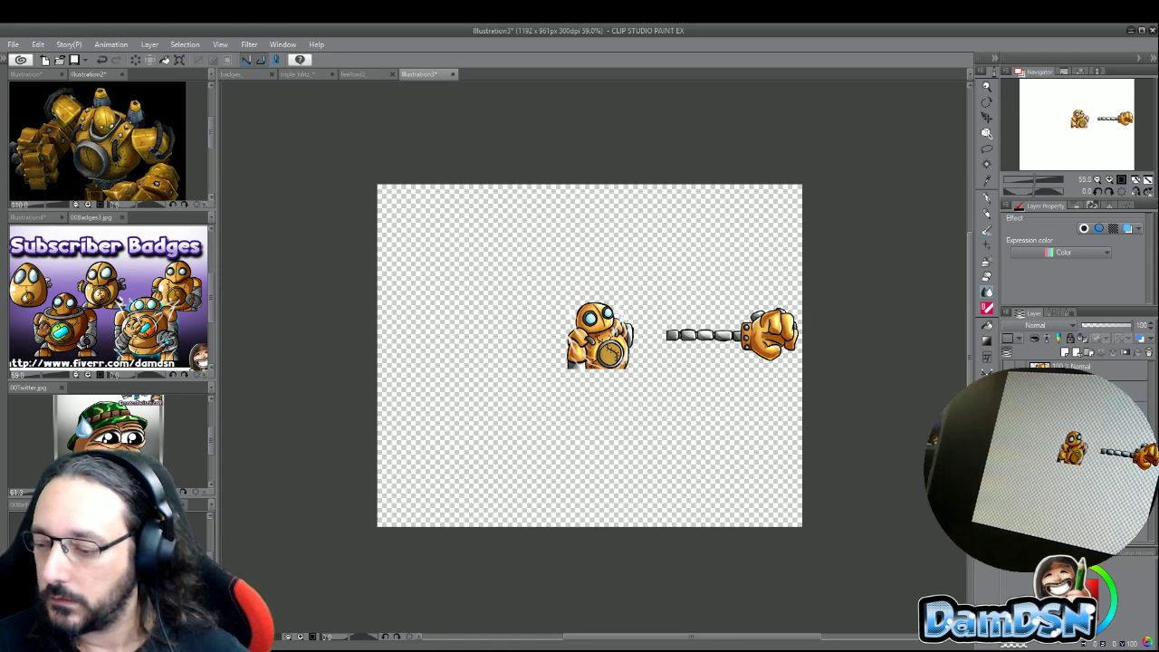
{"action": "key", "text": "Left"}
{"action": "key", "text": "Left"}
{"action": "key", "text": "Left"}
{"action": "key", "text": "Left"}
{"action": "key", "text": "Left"}
{"action": "key", "text": "Left"}
{"action": "key", "text": "Left"}
{"action": "key", "text": "Left"}
{"action": "key", "text": "Left"}
{"action": "key", "text": "Left"}
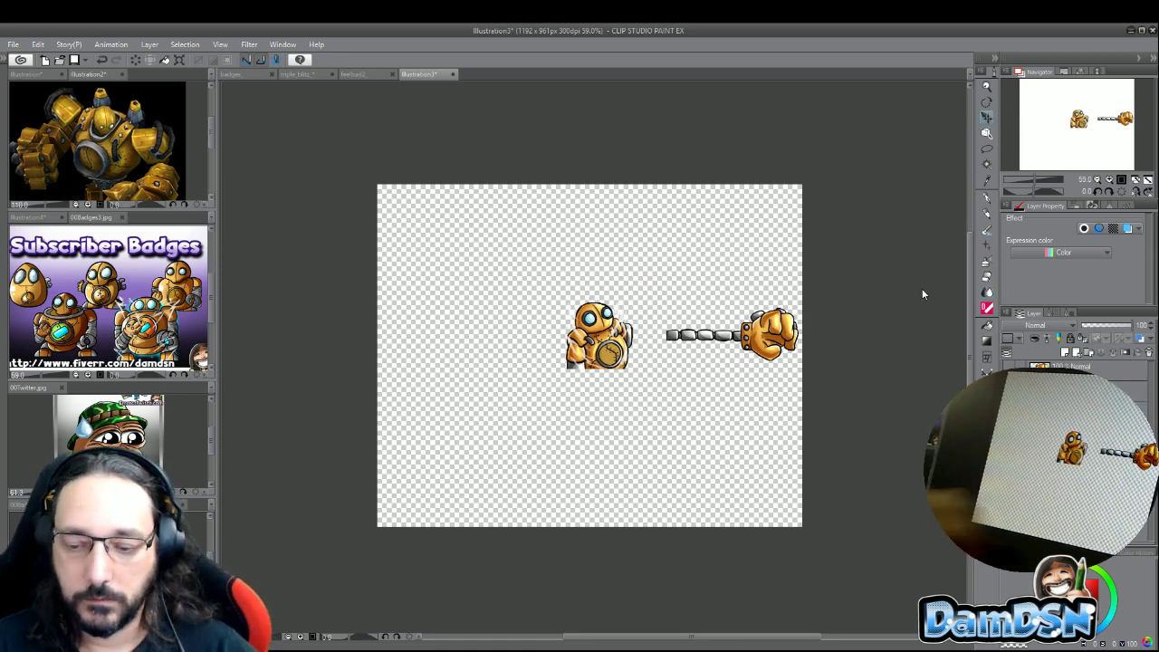
{"action": "key", "text": "Left"}
{"action": "key", "text": "Left"}
{"action": "key", "text": "Left"}
{"action": "key", "text": "Left"}
{"action": "key", "text": "Left"}
{"action": "key", "text": "Left"}
{"action": "key", "text": "Left"}
{"action": "key", "text": "Left"}
{"action": "key", "text": "Left"}
{"action": "key", "text": "Left"}
{"action": "key", "text": "Left"}
{"action": "key", "text": "Left"}
{"action": "key", "text": "Left"}
{"action": "key", "text": "Left"}
{"action": "key", "text": "Left"}
{"action": "key", "text": "Left"}
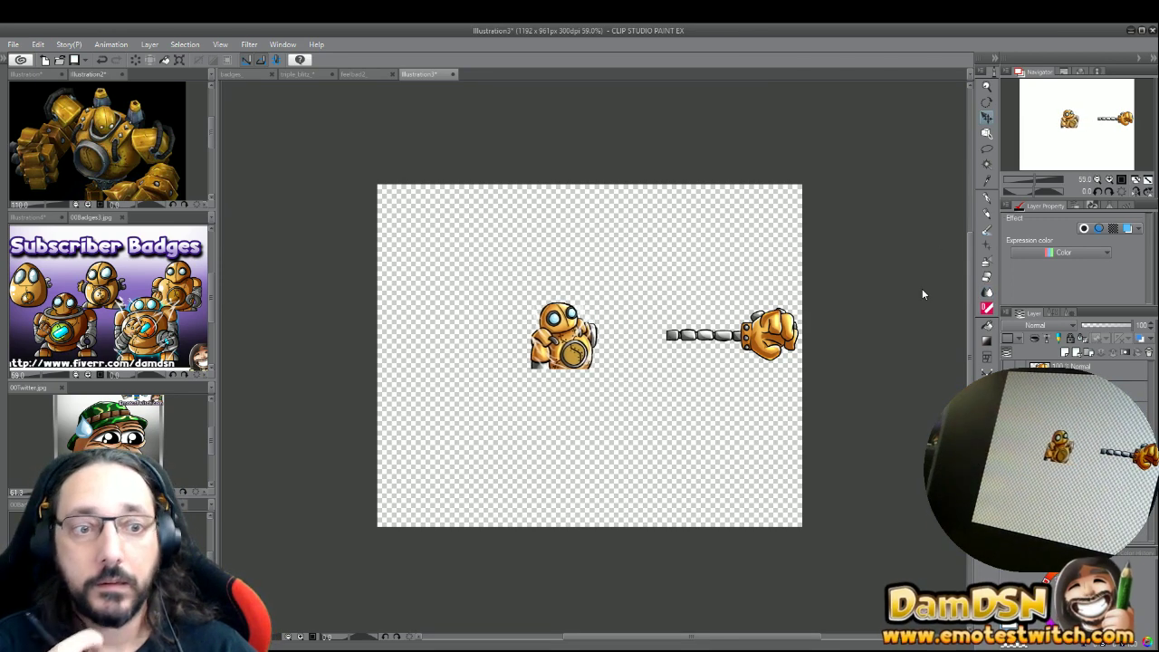
{"action": "key", "text": "Left"}
{"action": "key", "text": "Left"}
{"action": "key", "text": "Left"}
{"action": "key", "text": "Left"}
{"action": "key", "text": "Left"}
{"action": "key", "text": "Left"}
{"action": "key", "text": "Left"}
{"action": "key", "text": "Left"}
{"action": "key", "text": "Left"}
{"action": "key", "text": "Left"}
{"action": "key", "text": "Left"}
{"action": "key", "text": "Left"}
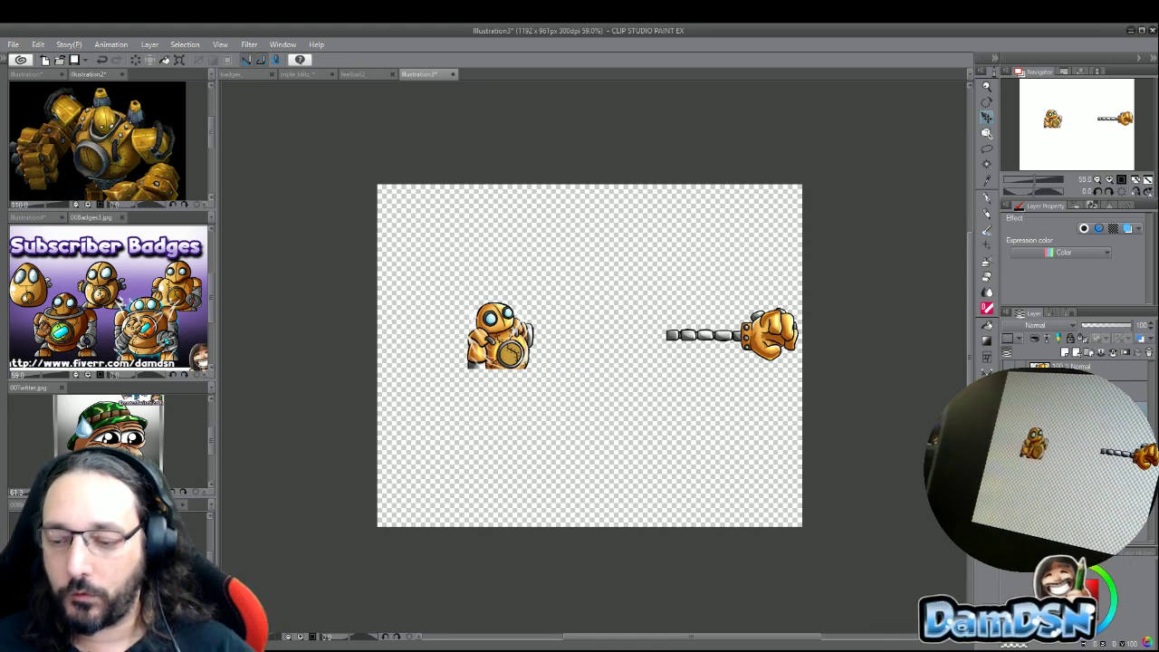
- Duplicate the chain panel and nudge the copy toward the robot until its links line up with the end of the first chain
{"action": "key", "text": "Left"}
{"action": "key", "text": "Left"}
{"action": "key", "text": "Left"}
{"action": "key", "text": "Left"}
{"action": "key", "text": "Left"}
{"action": "key", "text": "Left"}
{"action": "key", "text": "Left"}
{"action": "key", "text": "Left"}
{"action": "key", "text": "Left"}
{"action": "key", "text": "Left"}
{"action": "key", "text": "Left"}
{"action": "key", "text": "Left"}
{"action": "key", "text": "Left"}
{"action": "key", "text": "Left"}
{"action": "key", "text": "Left"}
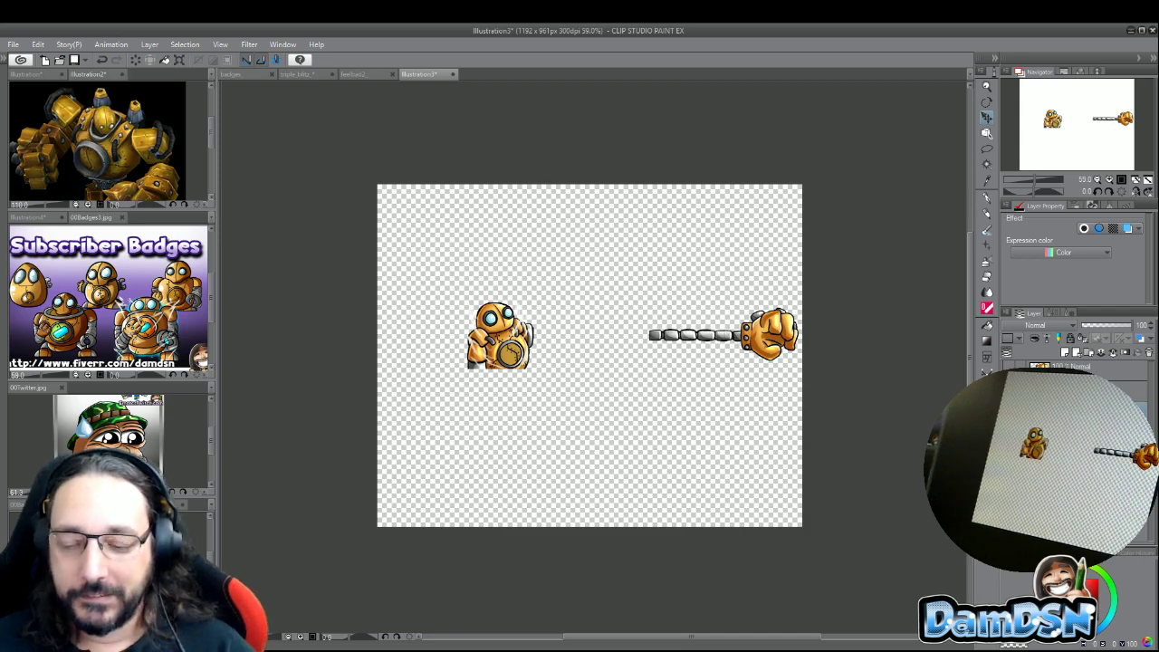
{"action": "key", "text": "Left"}
{"action": "key", "text": "Left"}
{"action": "key", "text": "Left"}
{"action": "key", "text": "Left"}
{"action": "key", "text": "Left"}
{"action": "key", "text": "Left"}
{"action": "key", "text": "Left"}
{"action": "key", "text": "Left"}
{"action": "key", "text": "Left"}
{"action": "key", "text": "Left"}
{"action": "key", "text": "Left"}
{"action": "key", "text": "Left"}
{"action": "key", "text": "Left"}
{"action": "key", "text": "Left"}
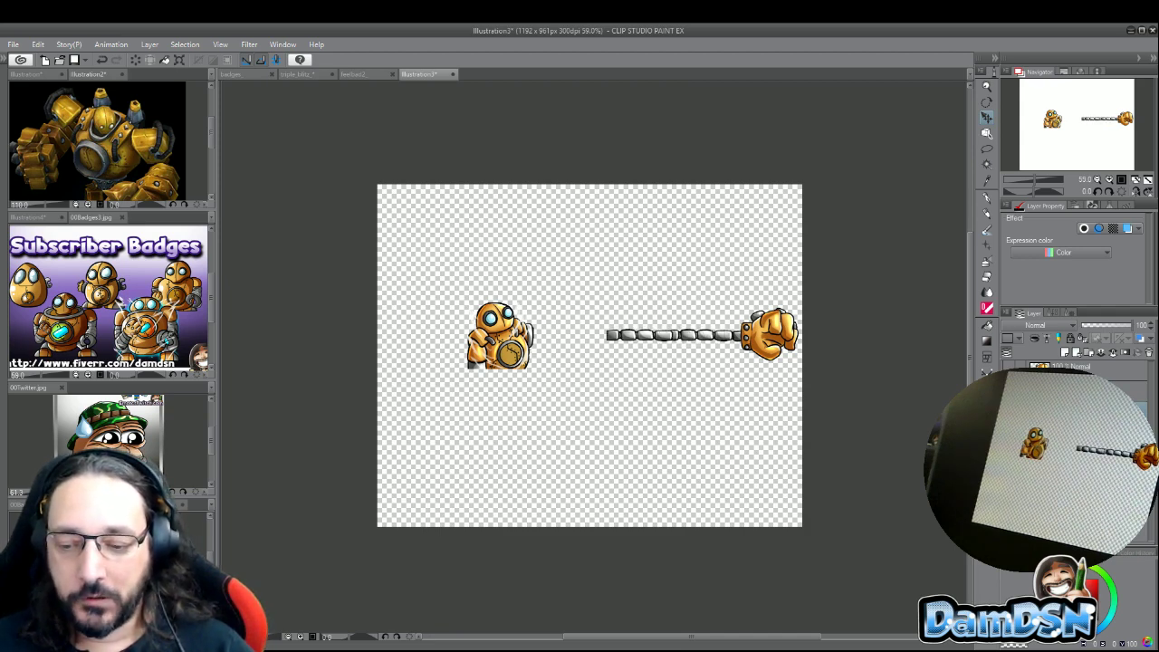
{"action": "key", "text": "Right"}
{"action": "key", "text": "Right"}
{"action": "key", "text": "Right"}
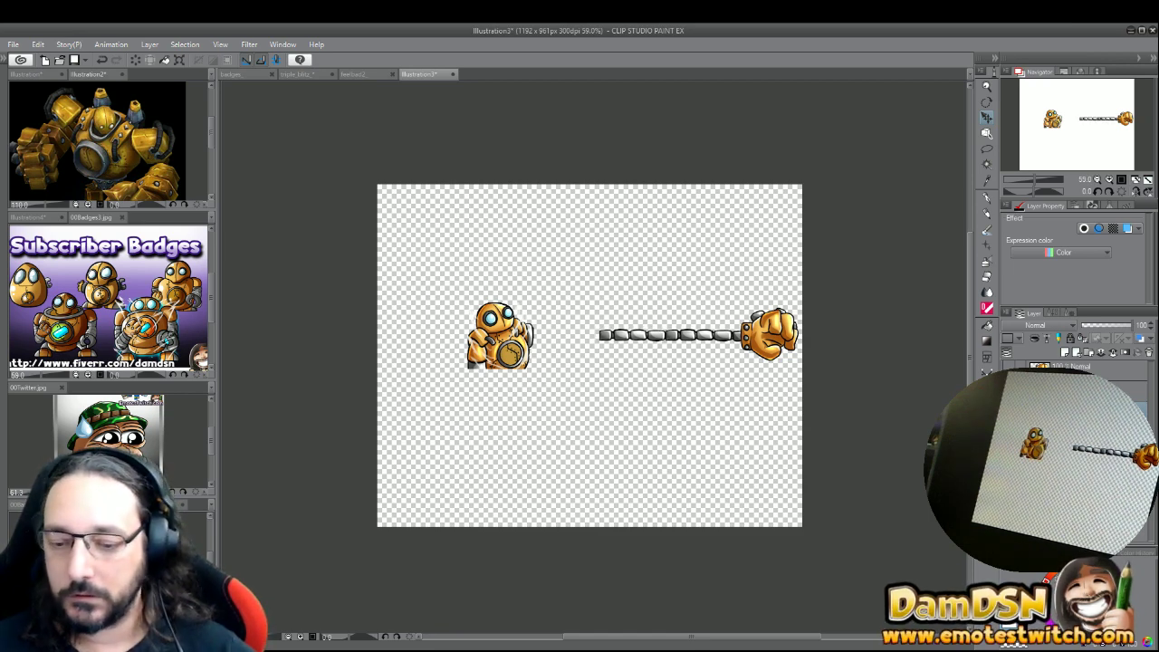
- Add another chain copy and nudge it toward the robot until it connects the extended chain to the robot's shoulder
{"action": "key", "text": "Left"}
{"action": "key", "text": "Left"}
{"action": "key", "text": "Left"}
{"action": "key", "text": "Left"}
{"action": "key", "text": "Left"}
{"action": "key", "text": "Left"}
{"action": "key", "text": "Left"}
{"action": "key", "text": "Left"}
{"action": "key", "text": "Left"}
{"action": "key", "text": "Left"}
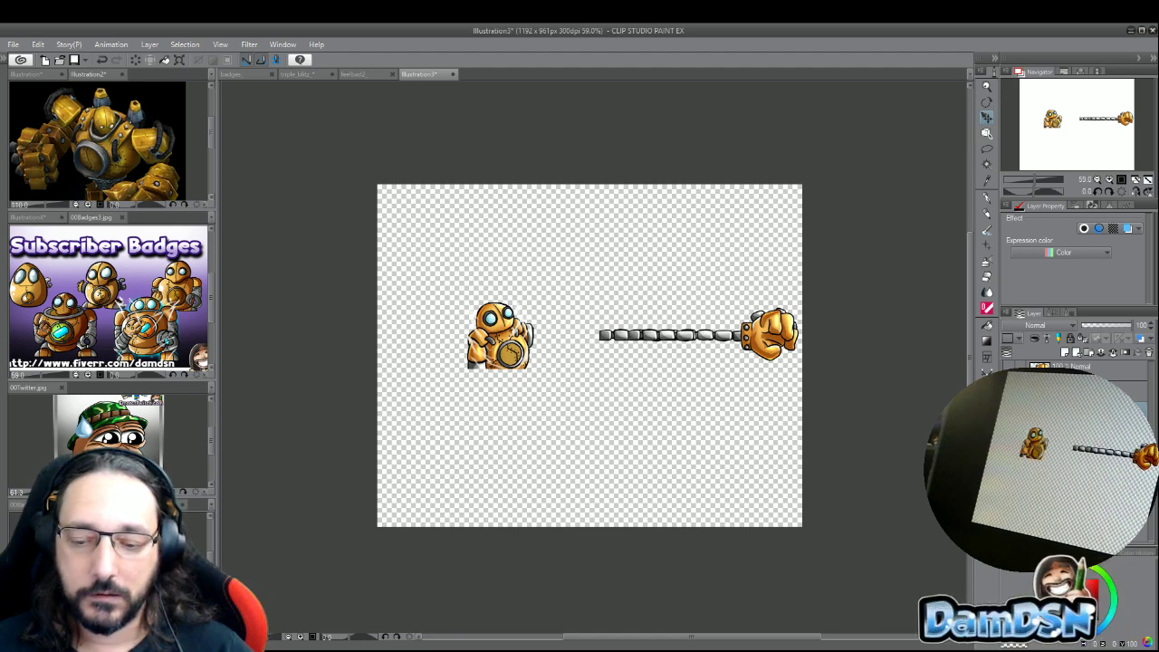
{"action": "key", "text": "Left"}
{"action": "key", "text": "Left"}
{"action": "key", "text": "Left"}
{"action": "key", "text": "Left"}
{"action": "key", "text": "Left"}
{"action": "key", "text": "Left"}
{"action": "key", "text": "Left"}
{"action": "key", "text": "Left"}
{"action": "key", "text": "Left"}
{"action": "key", "text": "Left"}
{"action": "key", "text": "Left"}
{"action": "key", "text": "Left"}
{"action": "key", "text": "Left"}
{"action": "key", "text": "Left"}
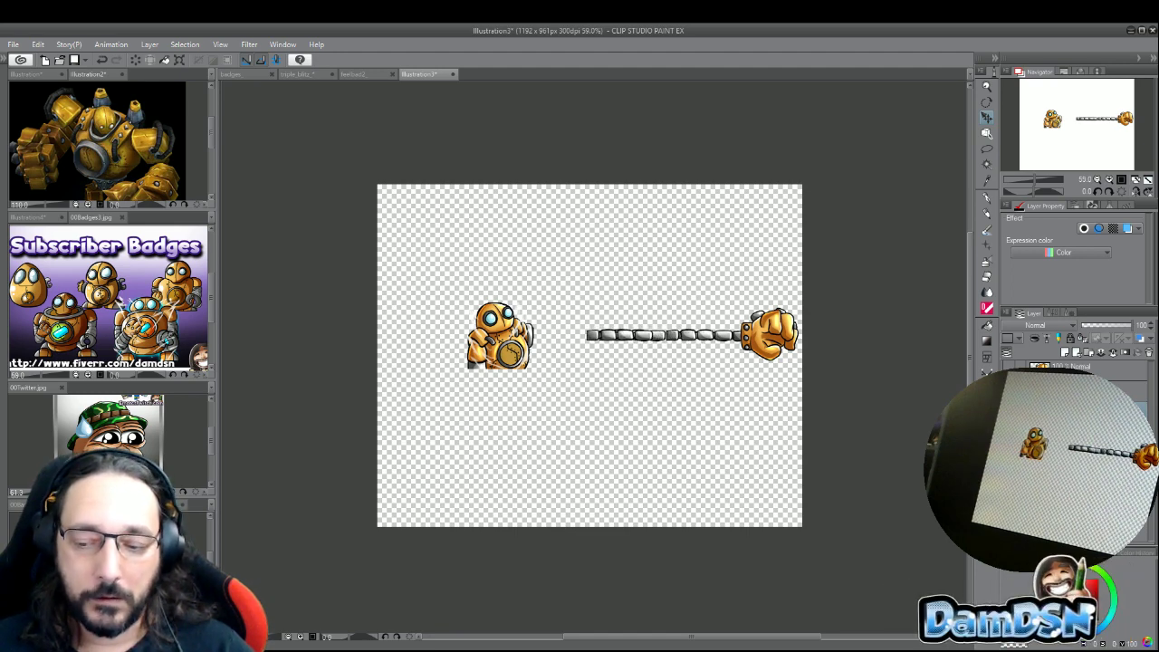
{"action": "key", "text": "Left"}
{"action": "key", "text": "Left"}
{"action": "key", "text": "Left"}
{"action": "key", "text": "Left"}
{"action": "key", "text": "Left"}
{"action": "key", "text": "Left"}
{"action": "key", "text": "Left"}
{"action": "key", "text": "Left"}
{"action": "key", "text": "Left"}
{"action": "key", "text": "Left"}
{"action": "key", "text": "Left"}
{"action": "key", "text": "Left"}
{"action": "key", "text": "Left"}
{"action": "key", "text": "Left"}
{"action": "key", "text": "Left"}
{"action": "key", "text": "Left"}
{"action": "key", "text": "Left"}
{"action": "key", "text": "Left"}
{"action": "key", "text": "Left"}
{"action": "key", "text": "Left"}
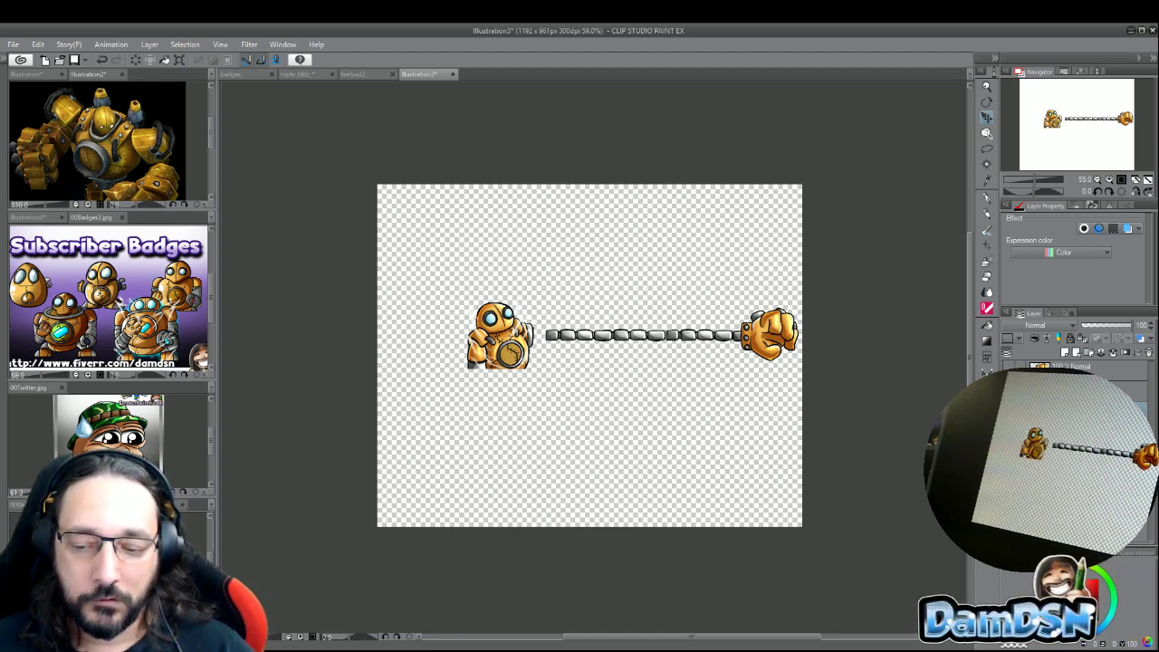
{"action": "key", "text": "Left"}
{"action": "key", "text": "Left"}
{"action": "key", "text": "Left"}
{"action": "key", "text": "Left"}
{"action": "key", "text": "Left"}
{"action": "key", "text": "Left"}
{"action": "key", "text": "Left"}
{"action": "key", "text": "Left"}
{"action": "key", "text": "Left"}
{"action": "key", "text": "Left"}
{"action": "key", "text": "Left"}
{"action": "key", "text": "Left"}
{"action": "key", "text": "Left"}
{"action": "key", "text": "Left"}
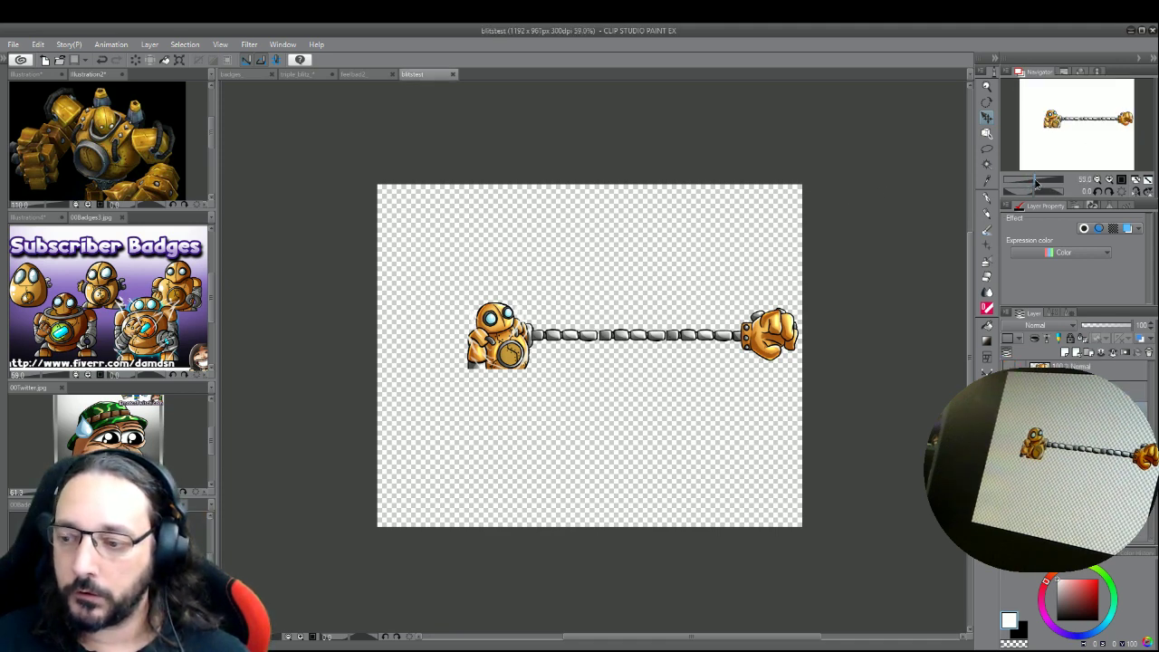
- Close the feelbad2 illustration and save the triple_blitz and 00Twitter illustrations
{"action": "mouse_move", "coordinate": [1039, 183]}
{"action": "left_mouse_down"}
{"action": "mouse_move", "coordinate": [1052, 184]}
{"action": "mouse_move", "coordinate": [1038, 183]}
{"action": "left_mouse_up"}
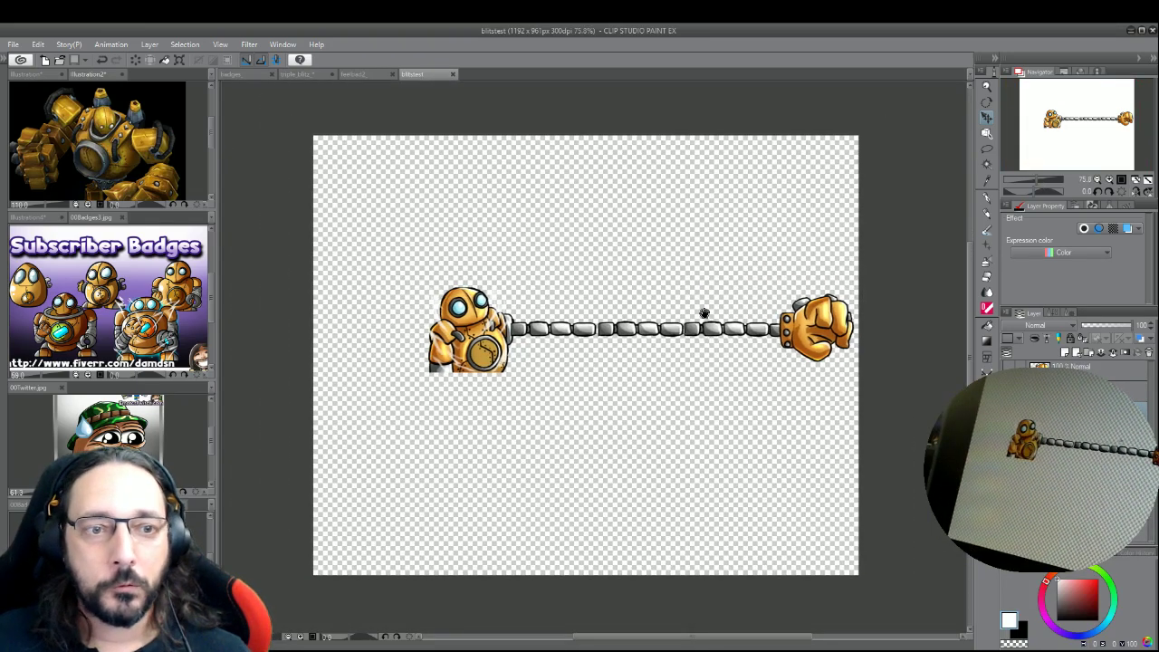
{"action": "left_click_drag", "start_coordinate": [704, 311], "coordinate": [662, 298]}
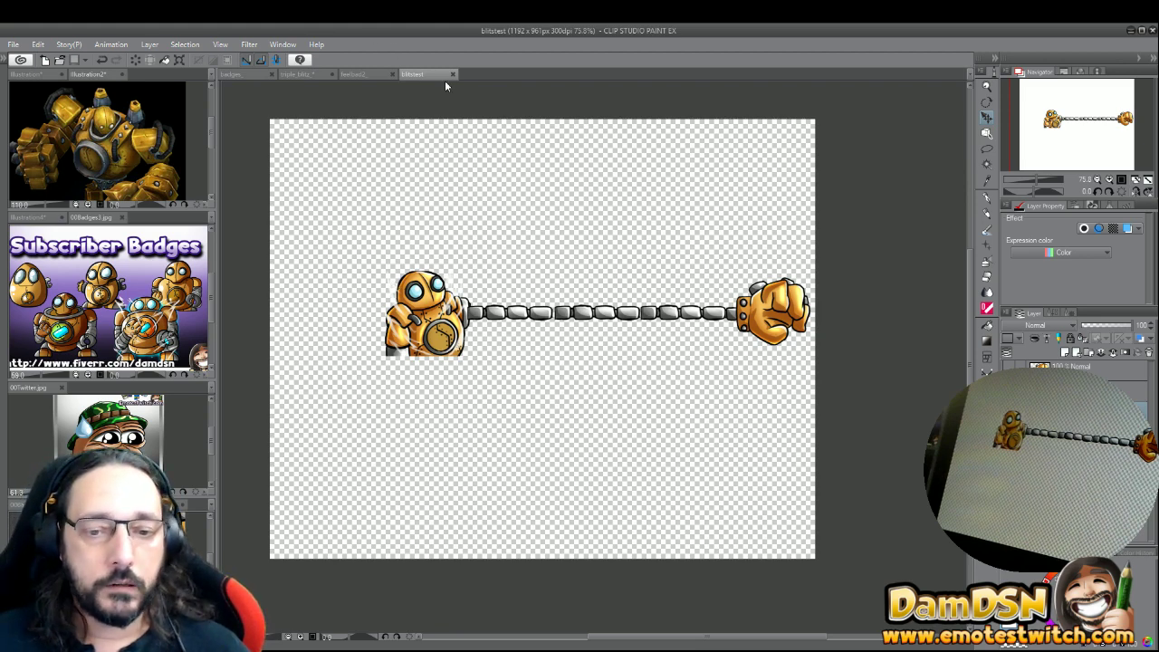
{"action": "left_click", "coordinate": [392, 75]}
{"action": "left_click", "coordinate": [304, 74]}
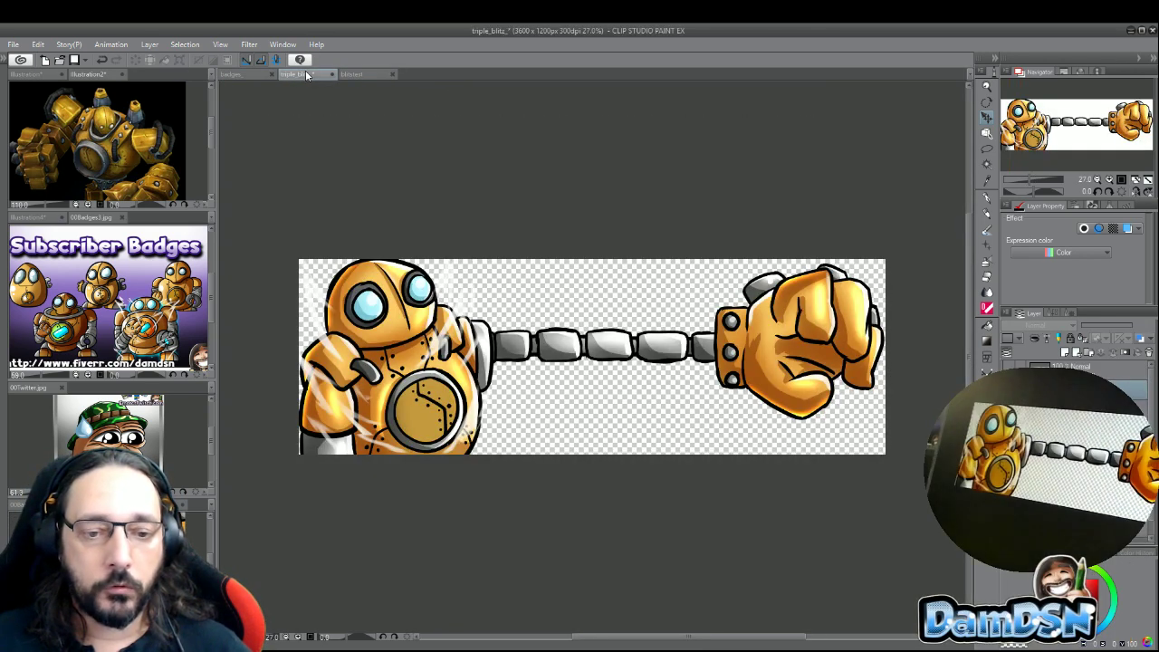
{"action": "key", "text": "ctrl+s"}
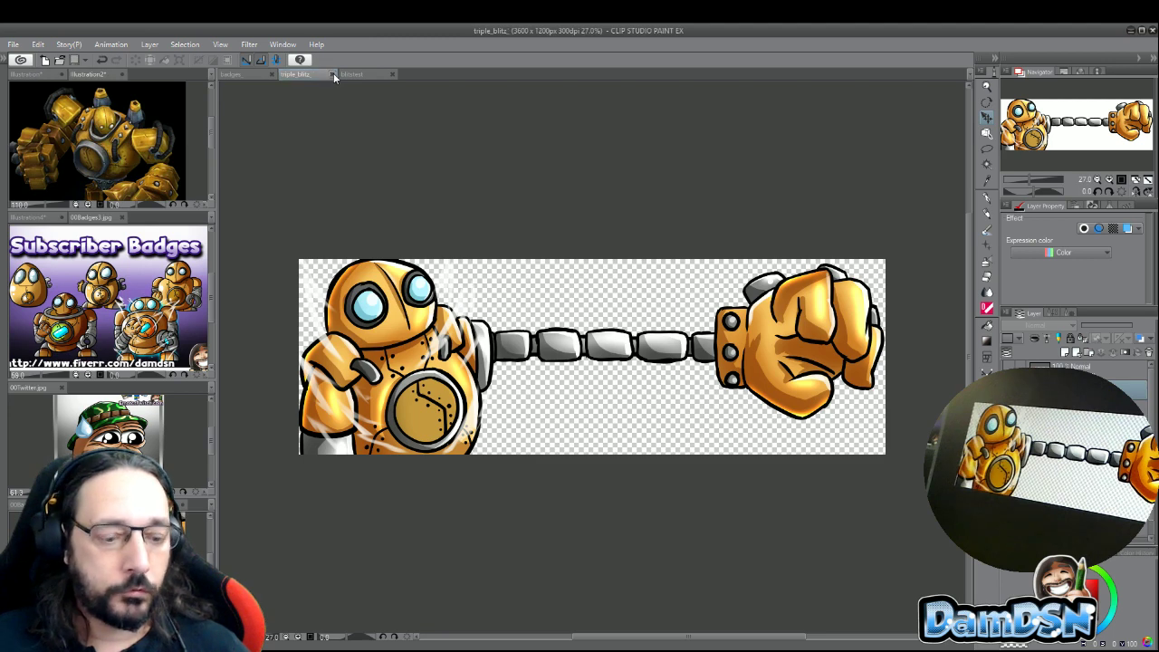
{"action": "key", "text": "ctrl+Tab"}
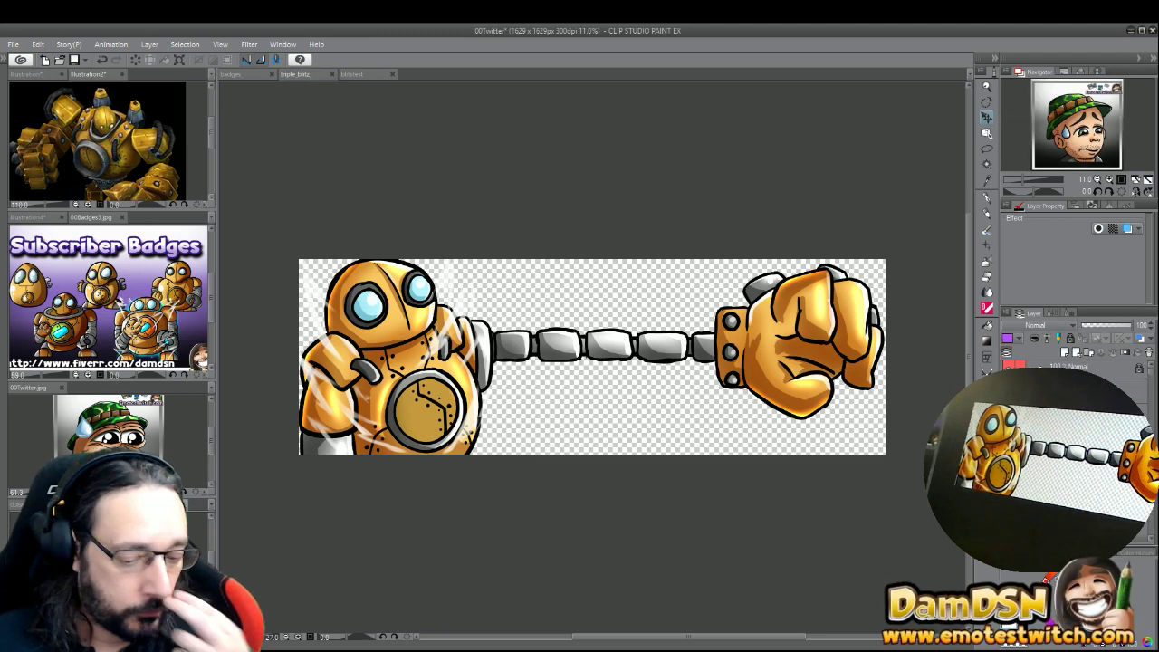
{"action": "key", "text": "ctrl+s"}
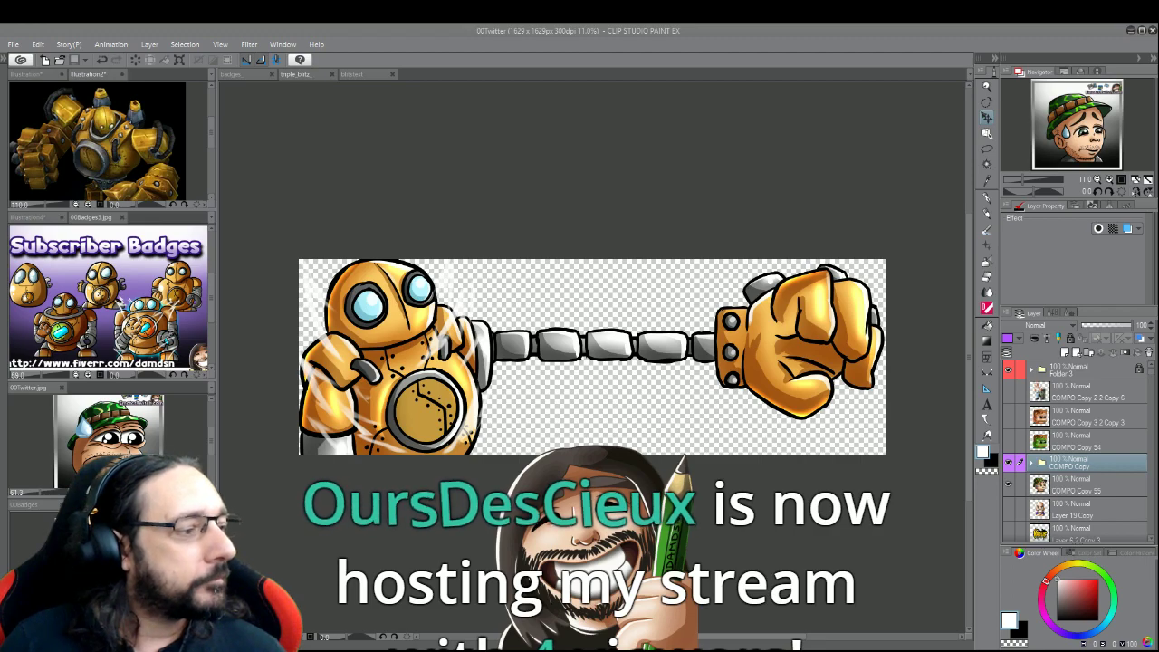
- Switch to the Shadows: Awakening game and open its audio options
{"action": "key", "text": "alt+Tab"}
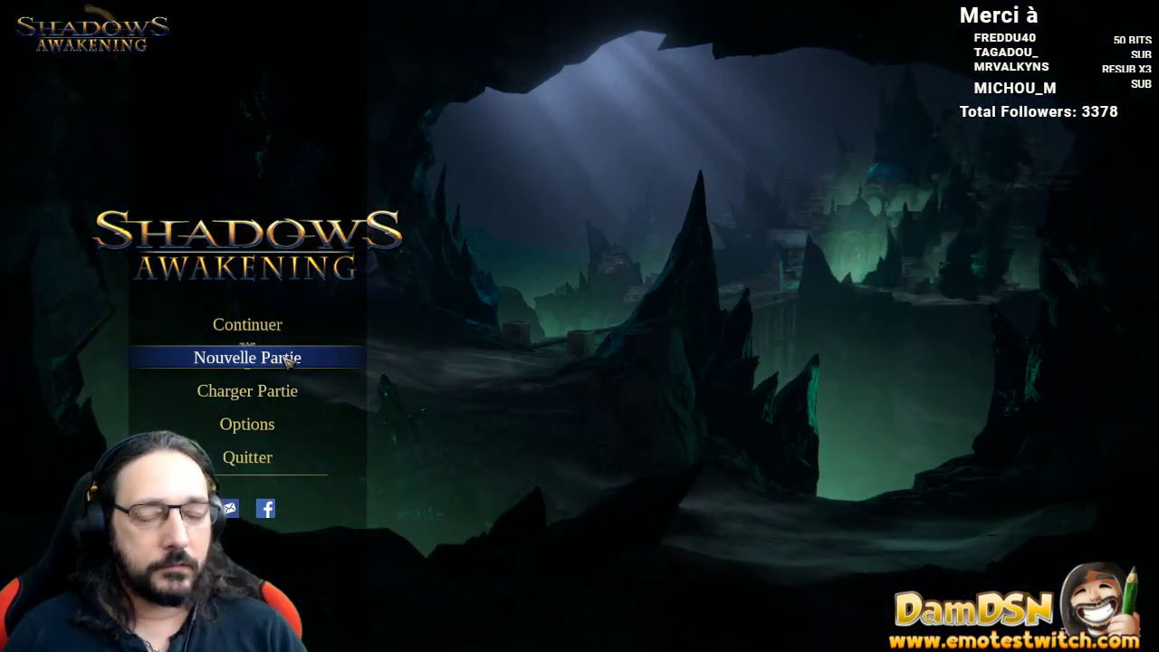
{"action": "key", "text": "Down"}
{"action": "key", "text": "Down"}
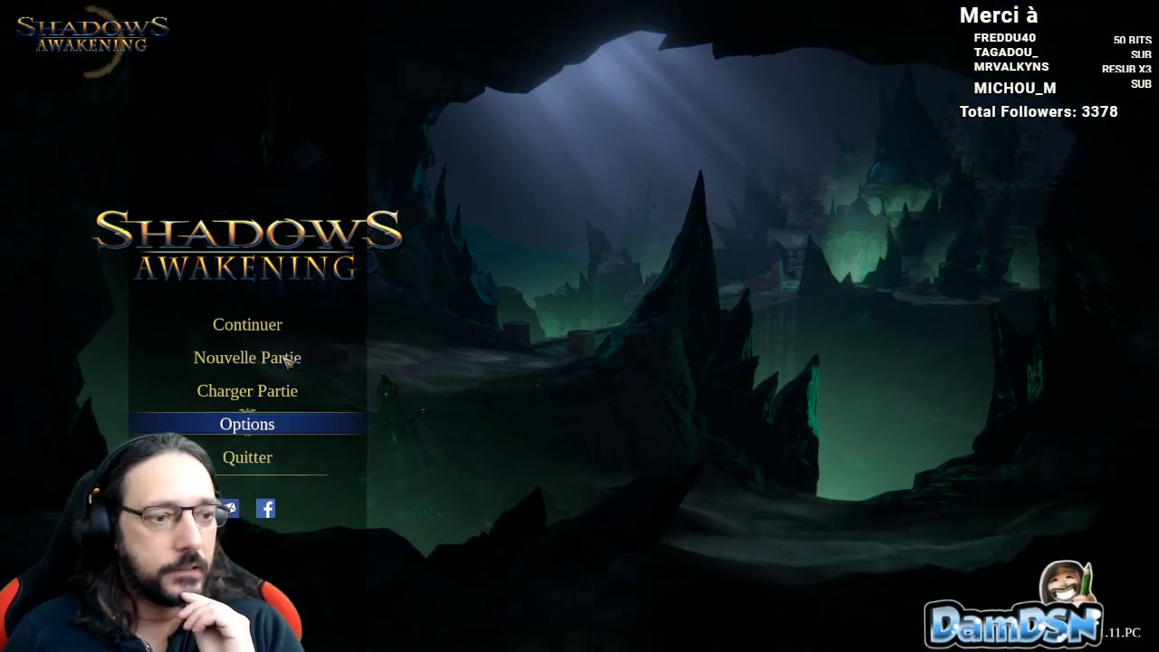
{"action": "left_click", "coordinate": [300, 427]}
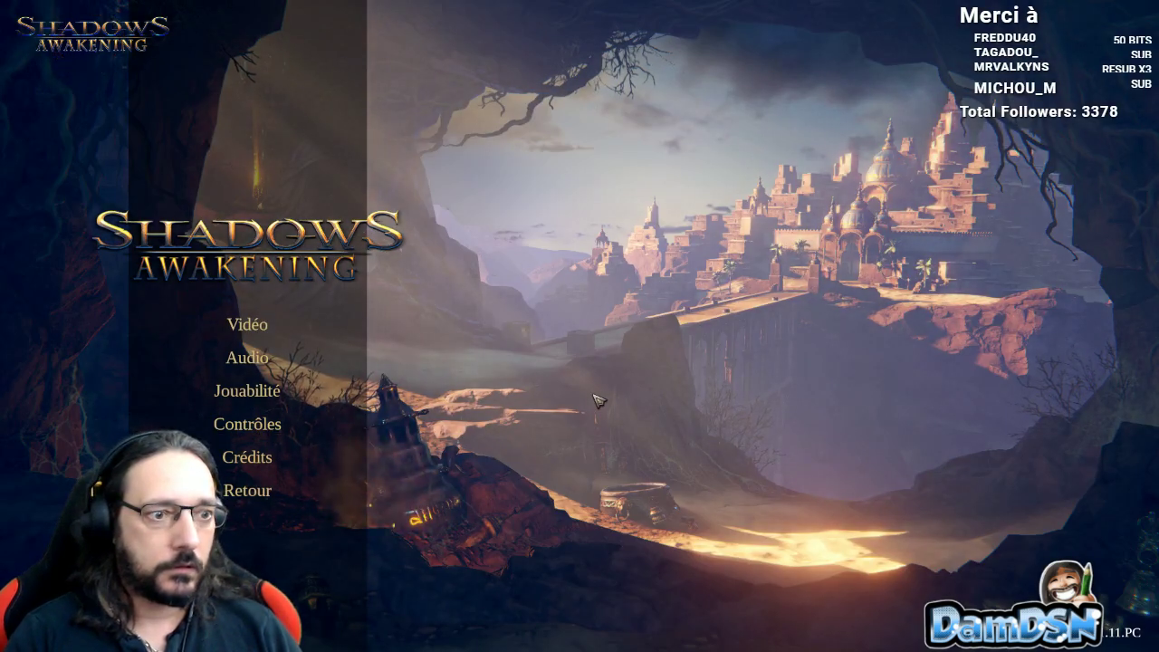
{"action": "key", "text": "Up"}
{"action": "key", "text": "Up"}
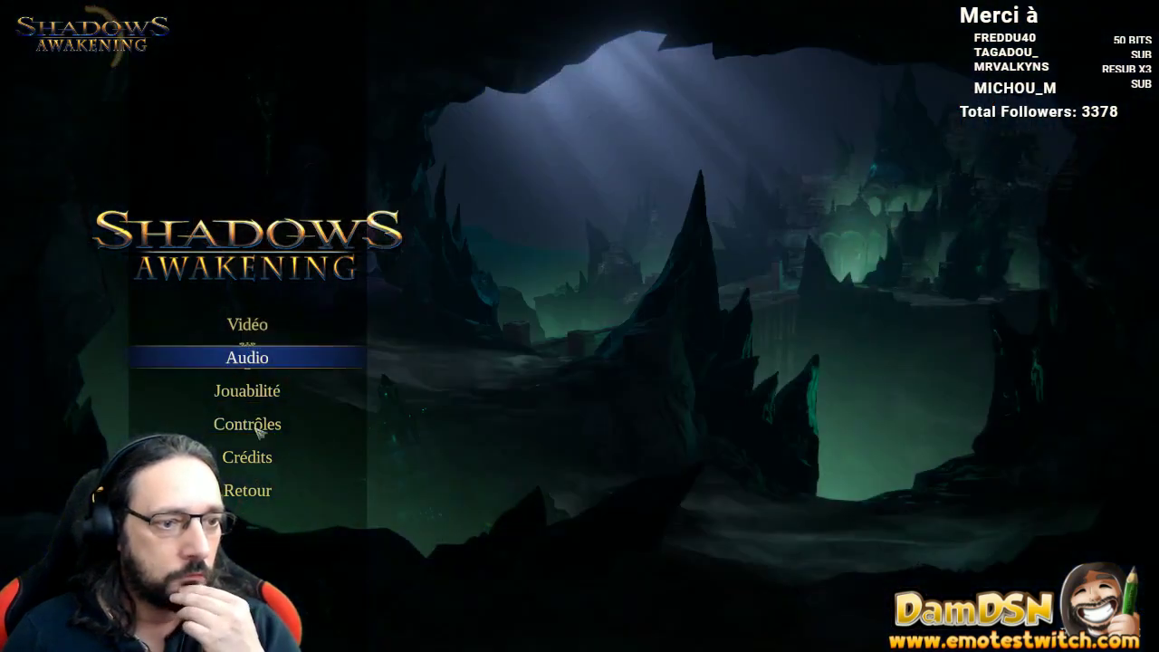
{"action": "left_click", "coordinate": [246, 358]}
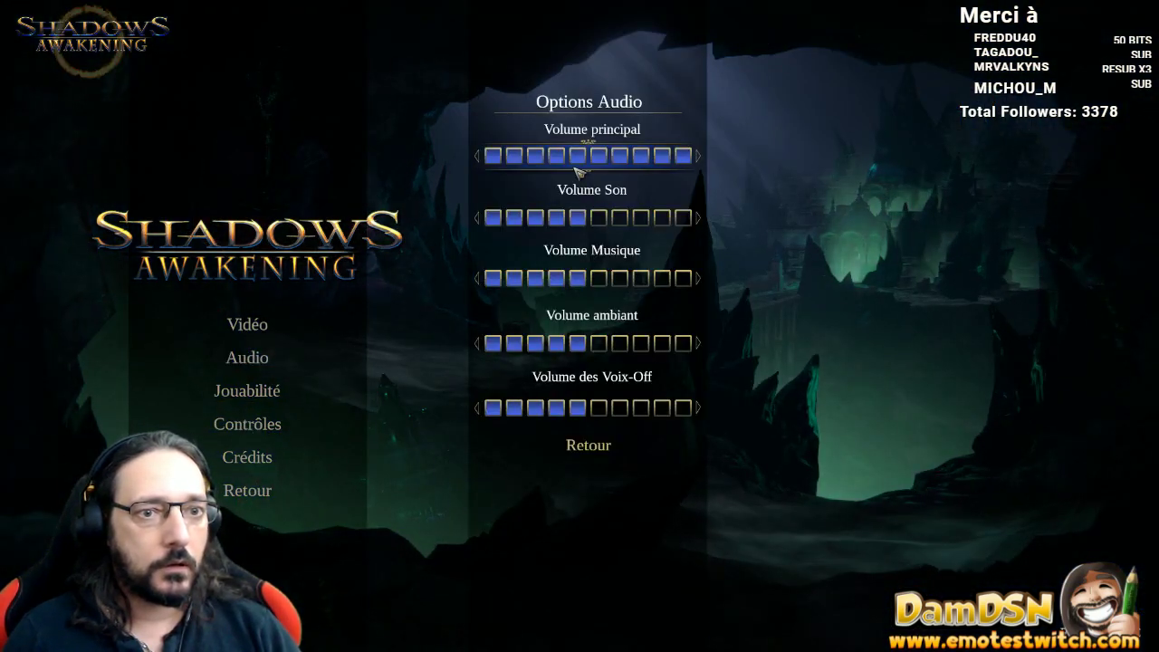
- Lower the game's main volume to five bars and raise it back to the maximum of ten
{"action": "key", "text": "Left"}
{"action": "key", "text": "Left"}
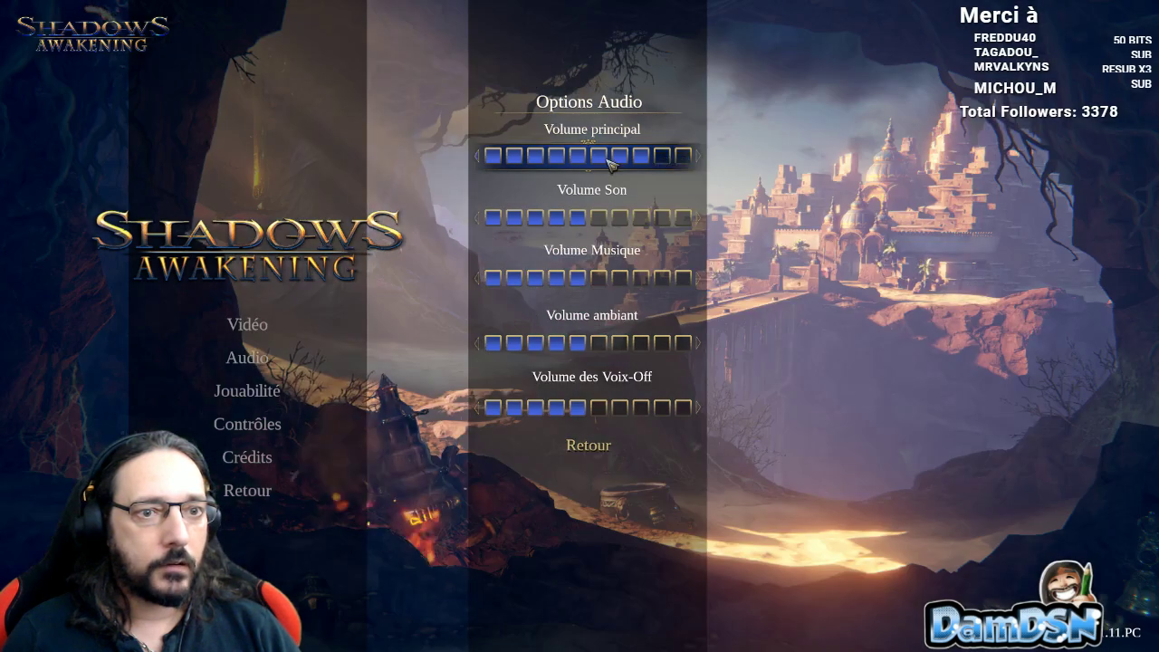
{"action": "left_click", "coordinate": [478, 155]}
{"action": "left_click", "coordinate": [478, 155]}
{"action": "left_click", "coordinate": [478, 156]}
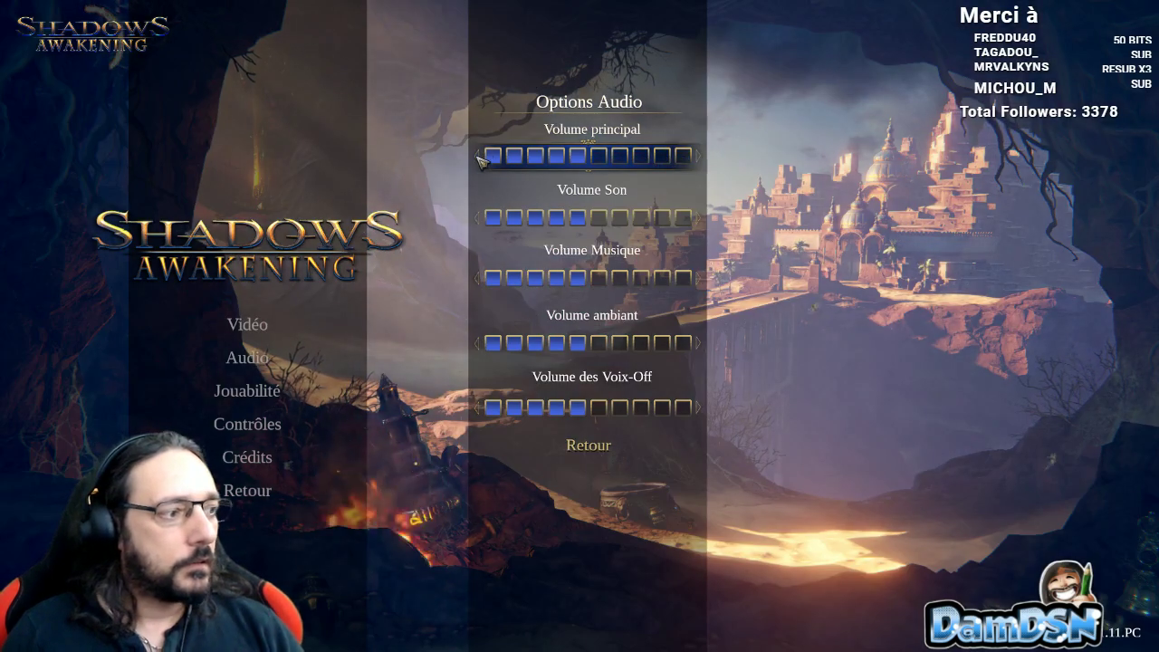
{"action": "left_click", "coordinate": [680, 156]}
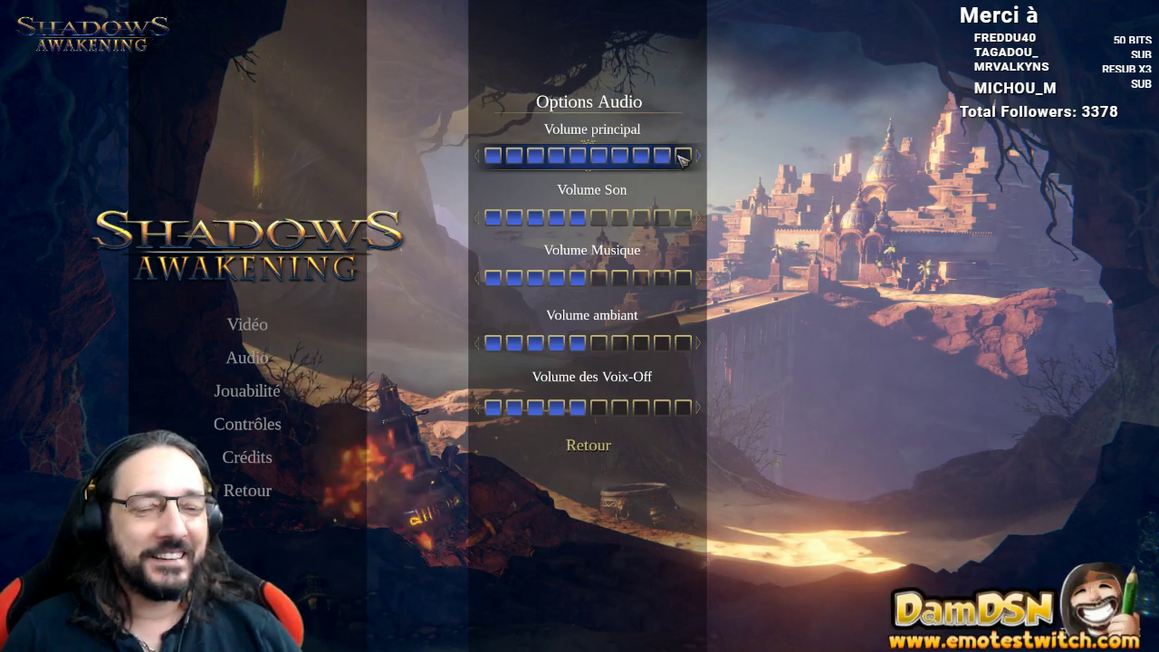
{"action": "left_click", "coordinate": [681, 156]}
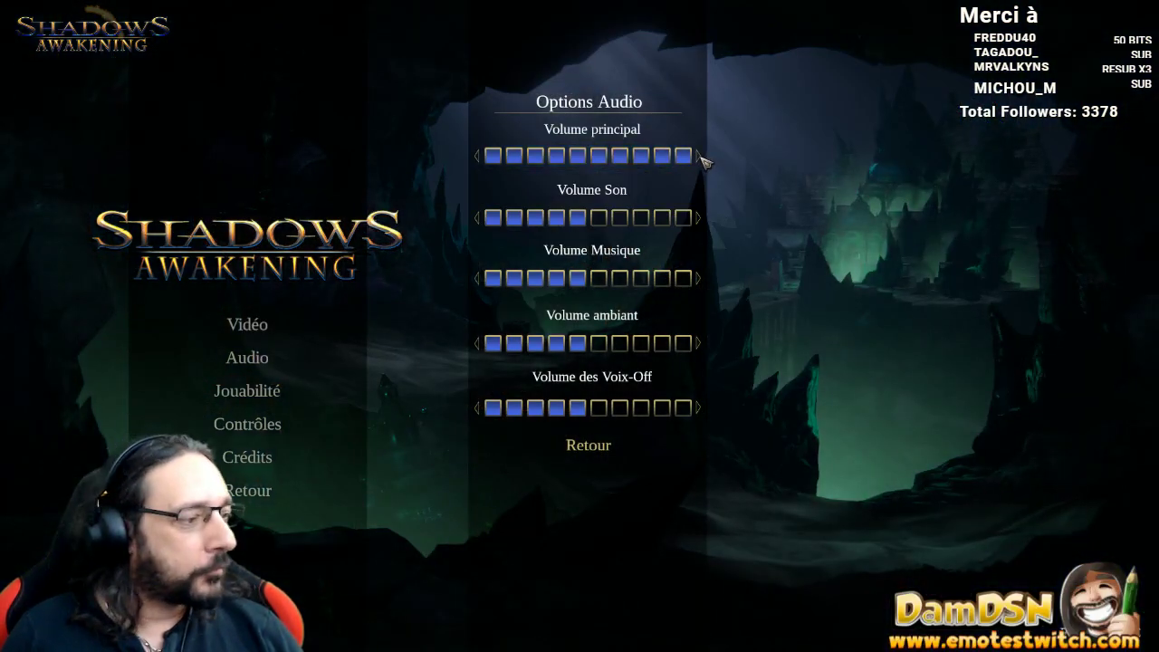